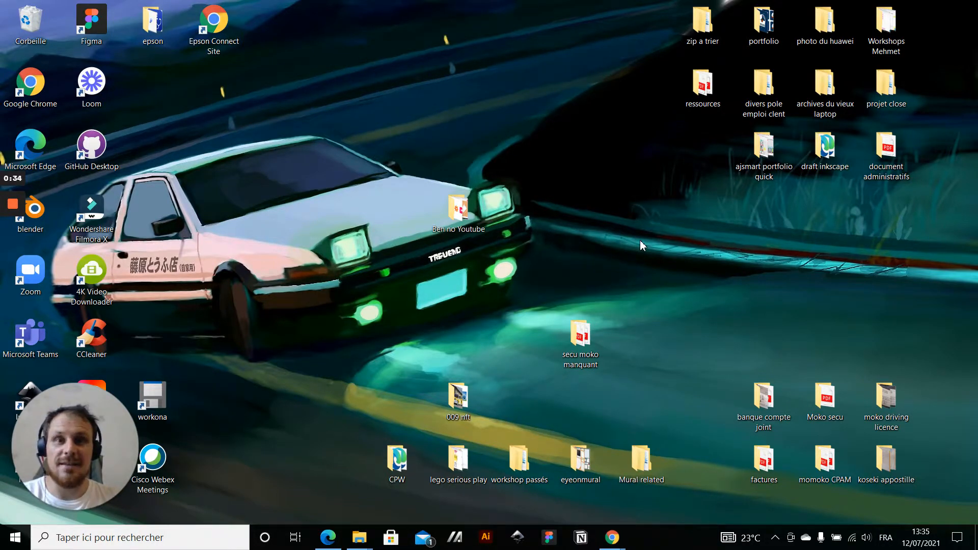
Switch to the Chrome window showing the "Space template speed creation" mural
mouse_move(611, 537)
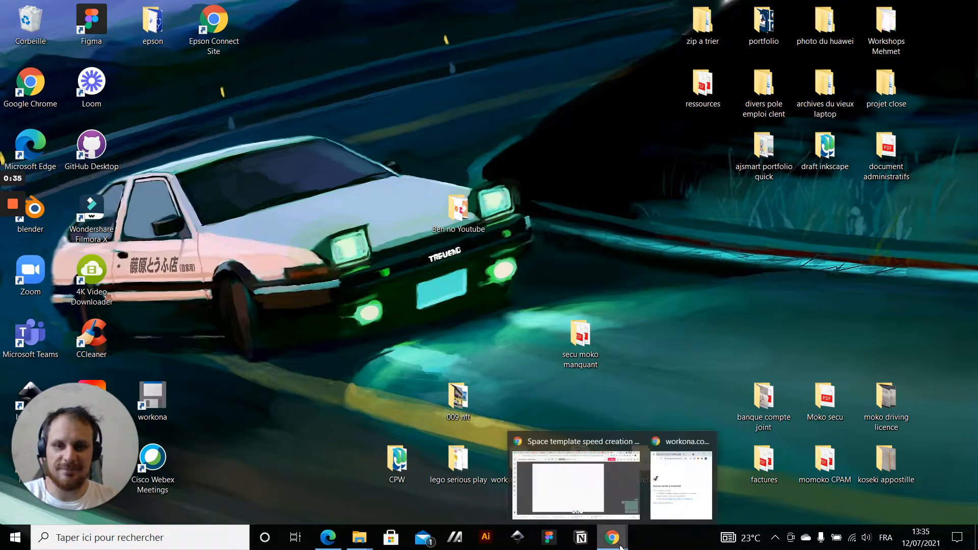
click(585, 492)
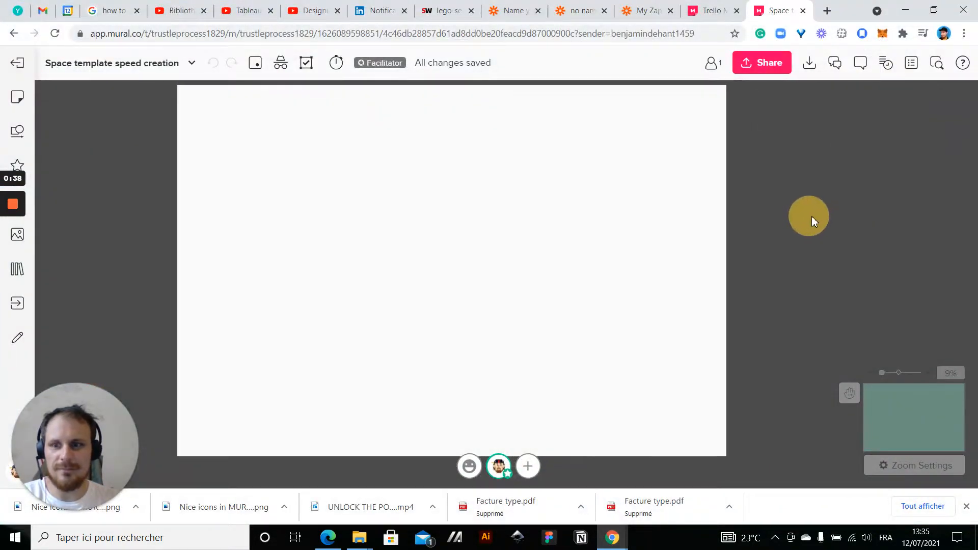
drag(811, 216, 823, 234)
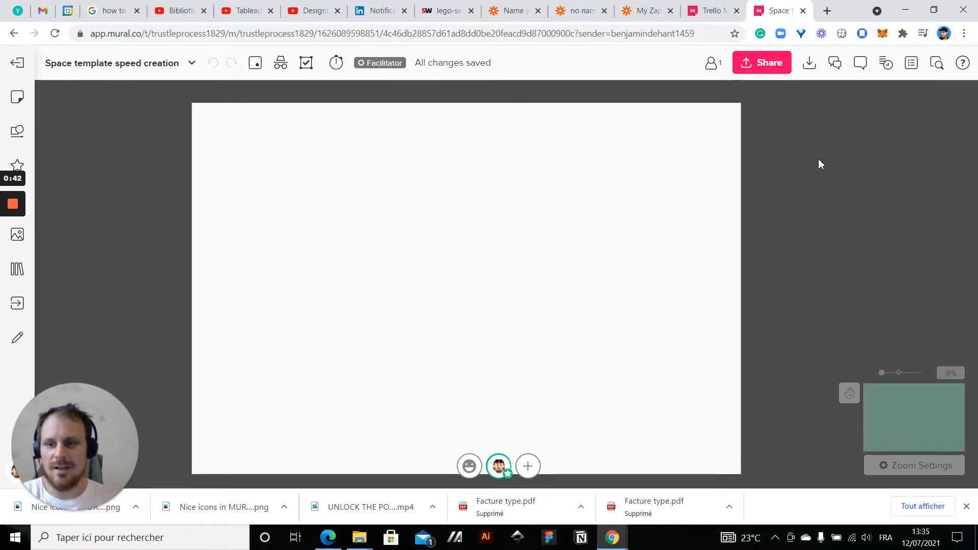
Open the virtualworkshop.design website in a new browser tab
click(827, 10)
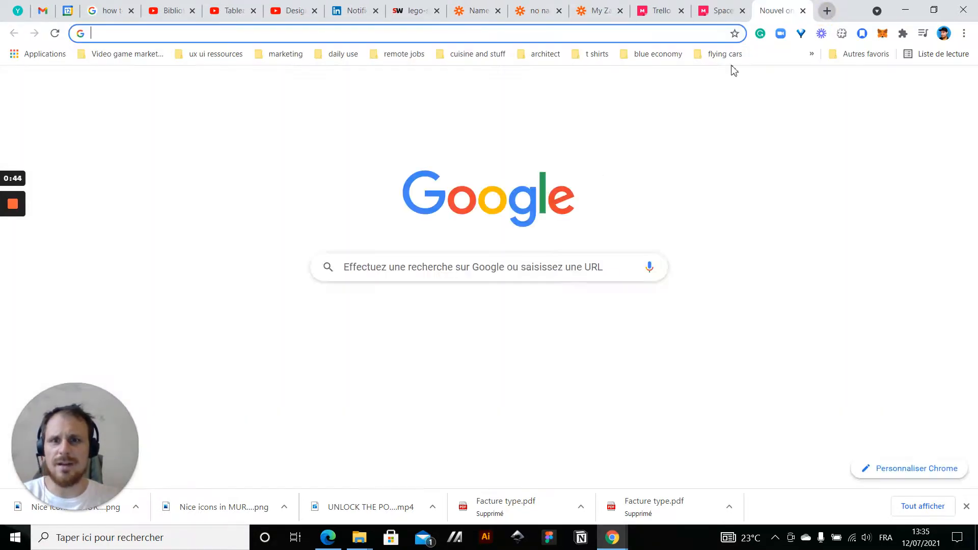
click(417, 258)
text(vir)
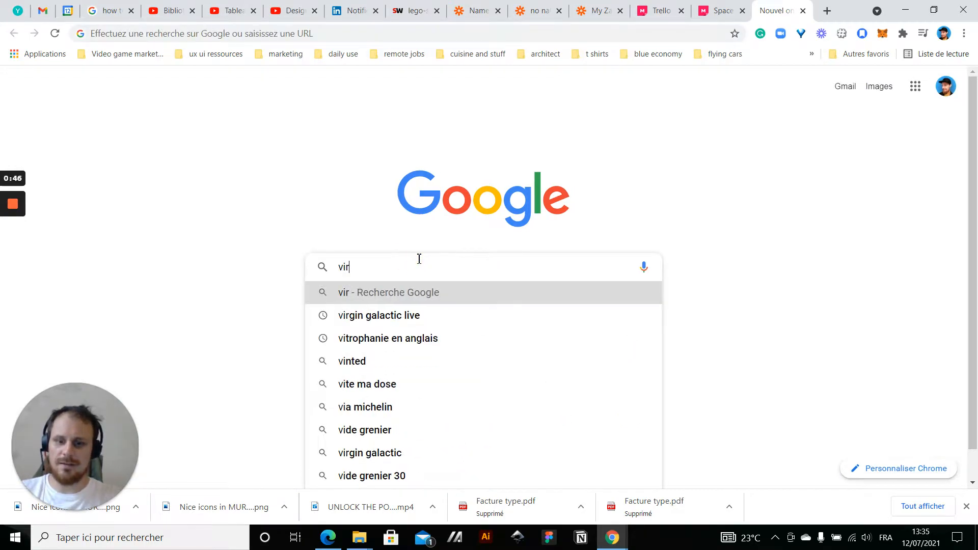
text(tualworkshop.)
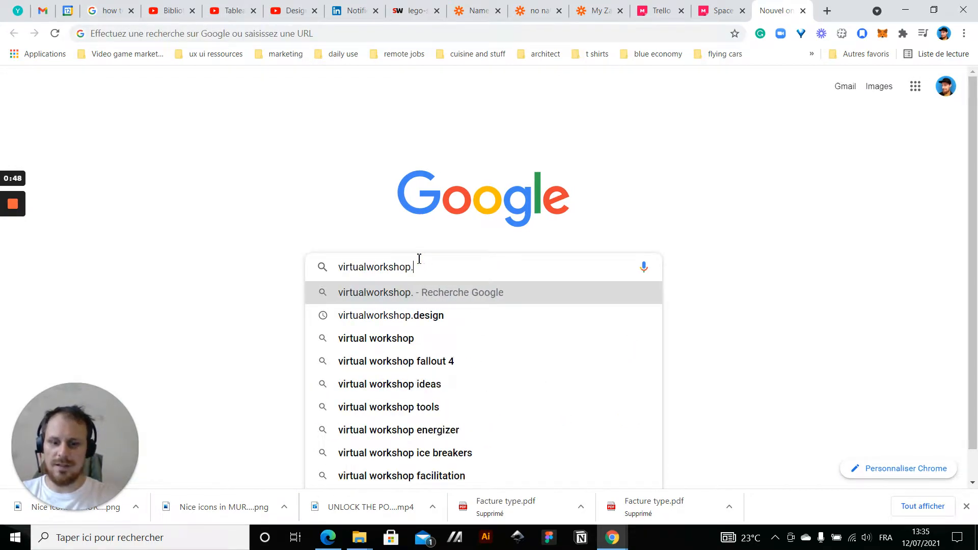
text(design)
key(Return)
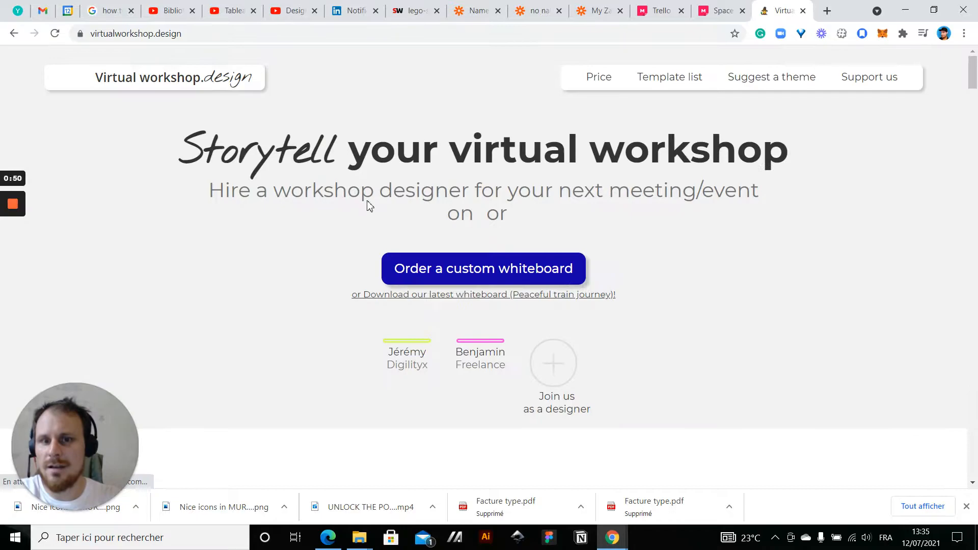
Examine the theme suggestions and their votes on the website, and return to the "Space template speed creation" mural
scroll(590, 171, down, 5)
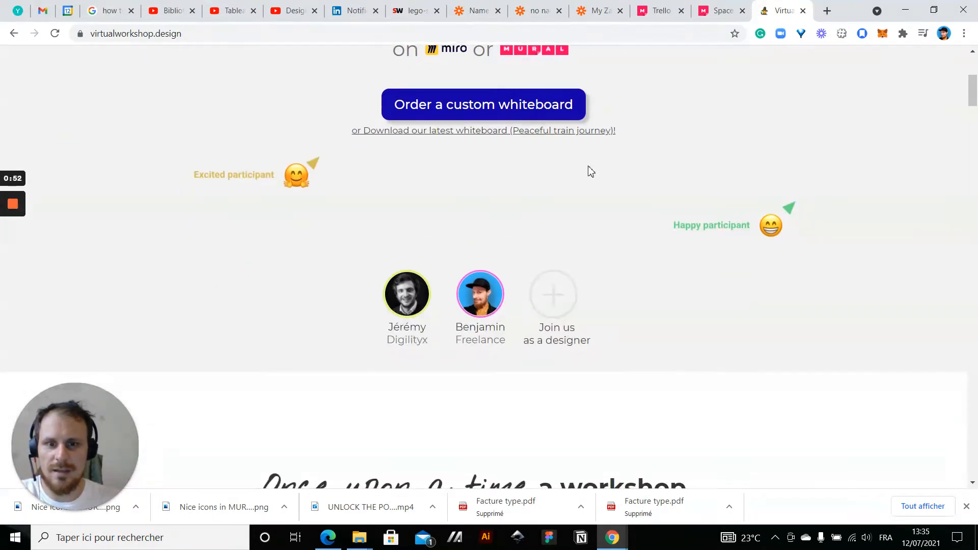
scroll(589, 172, down, 20)
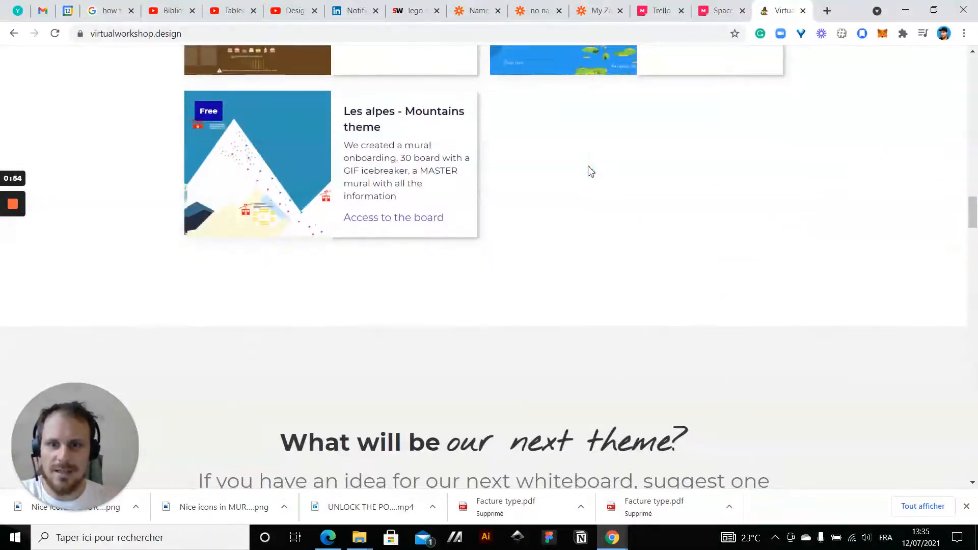
scroll(590, 171, down, 9)
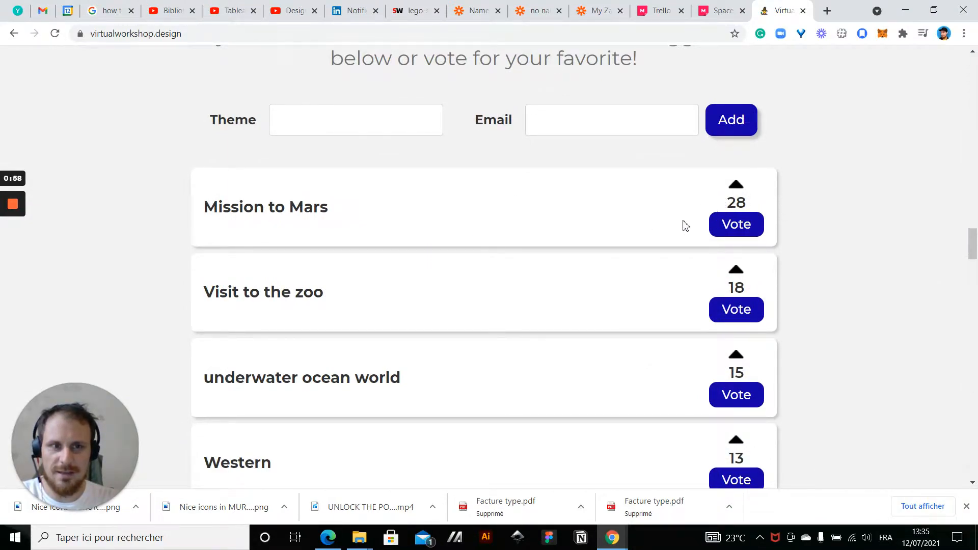
scroll(845, 248, down, 5)
scroll(846, 249, down, 10)
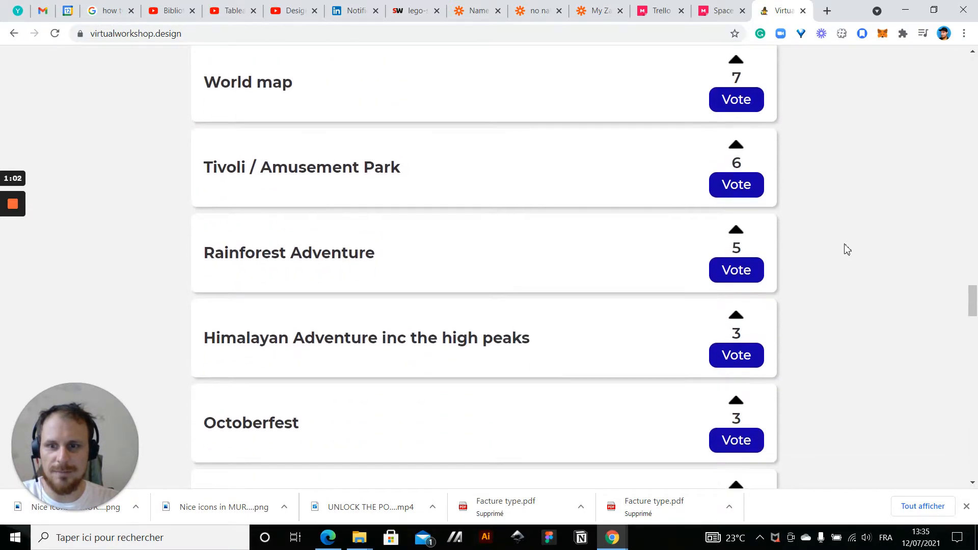
scroll(845, 248, up, 15)
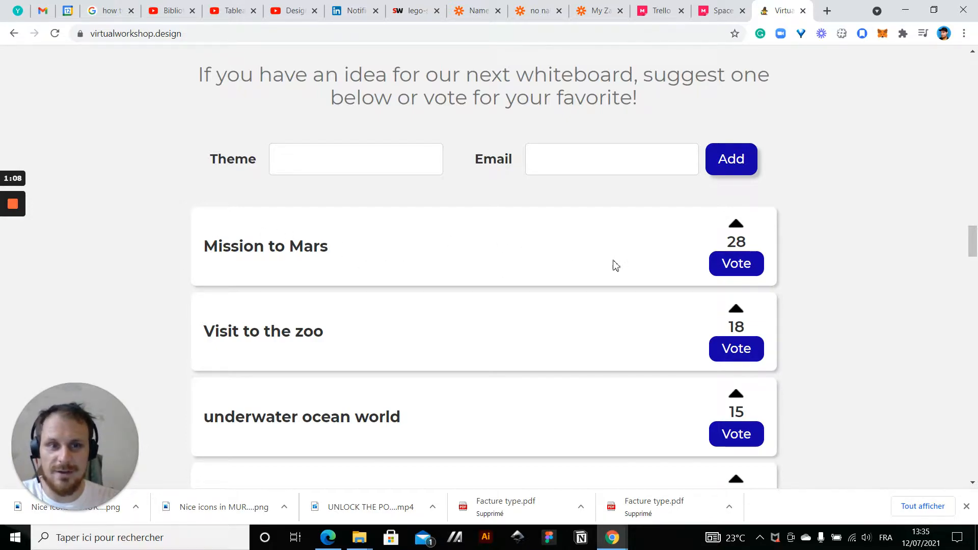
click(718, 17)
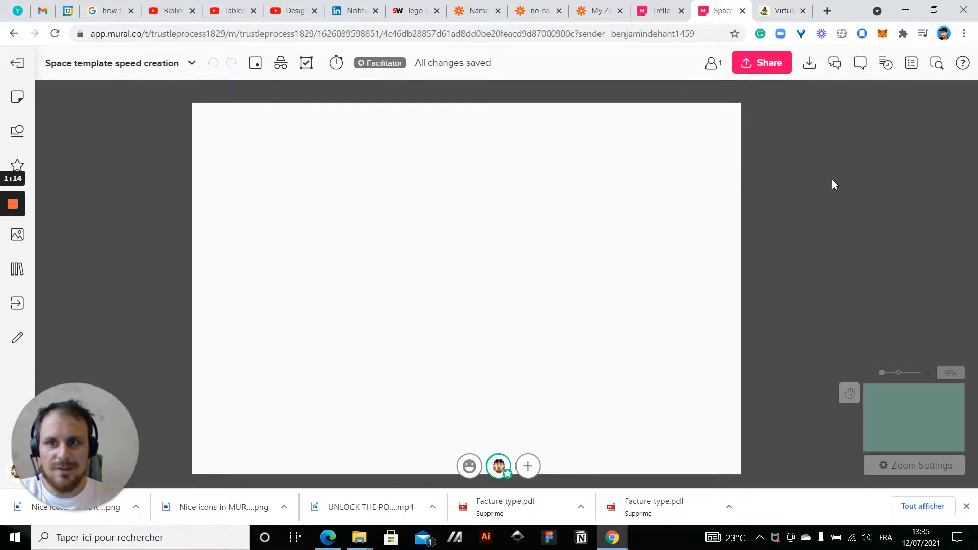
click(841, 214)
right_click(439, 252)
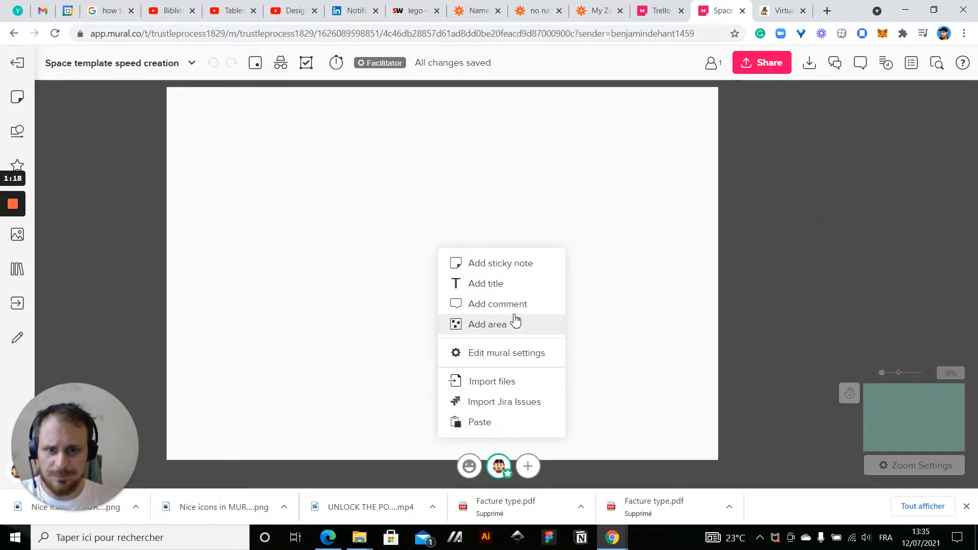
click(771, 202)
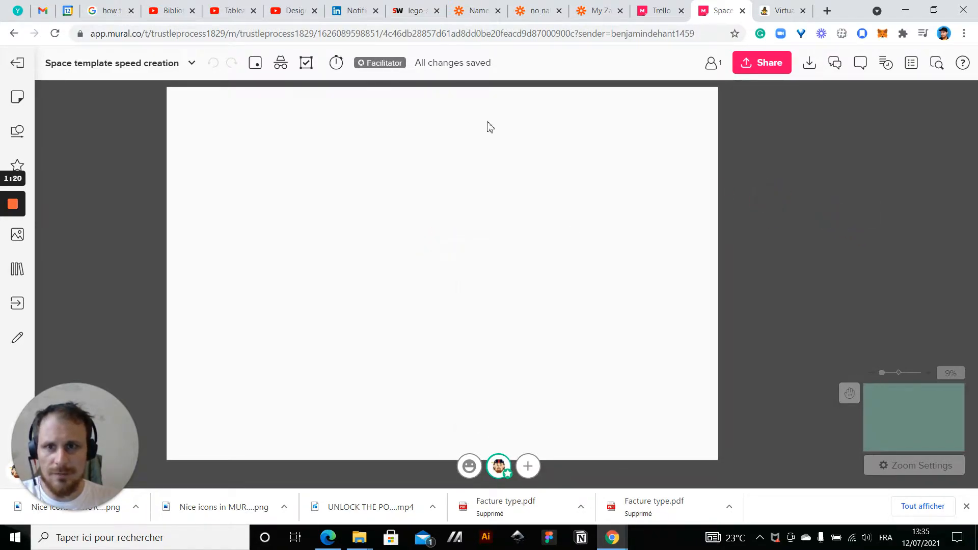
Set the mural's timer to 45:00 and start it
click(337, 63)
click(381, 133)
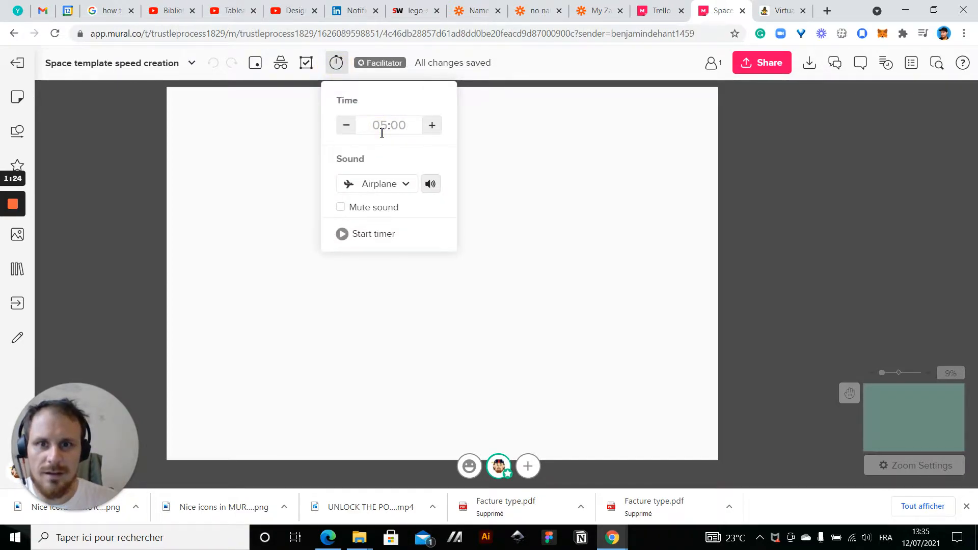
text(4500)
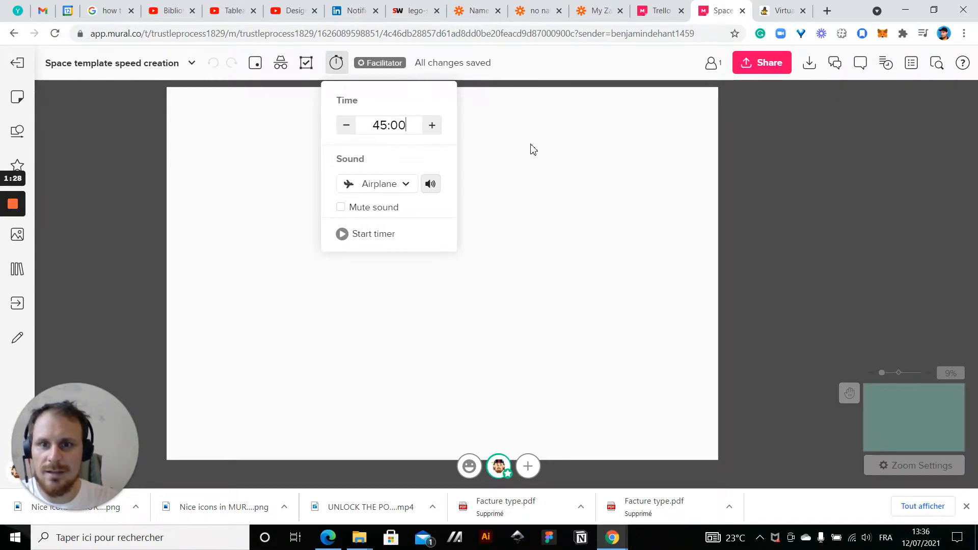
click(374, 237)
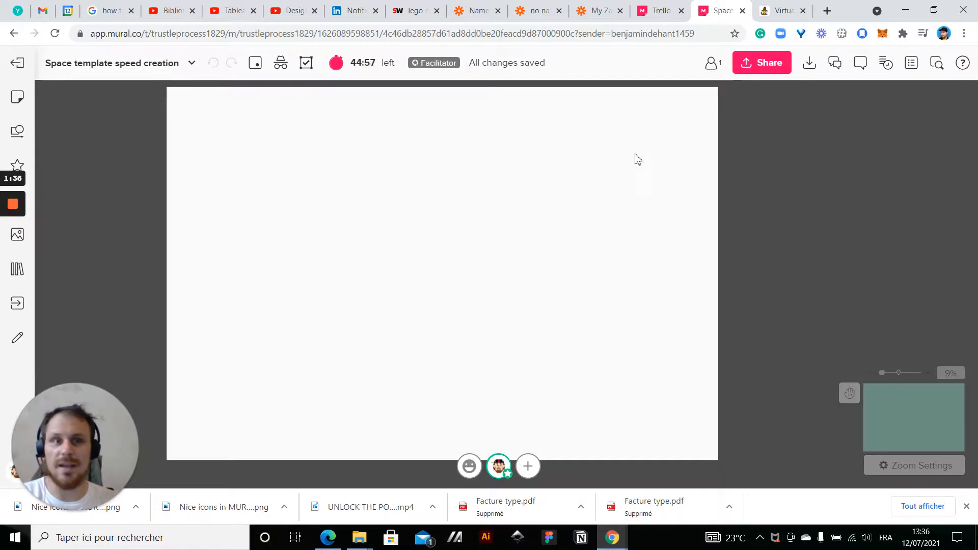
right_click(525, 265)
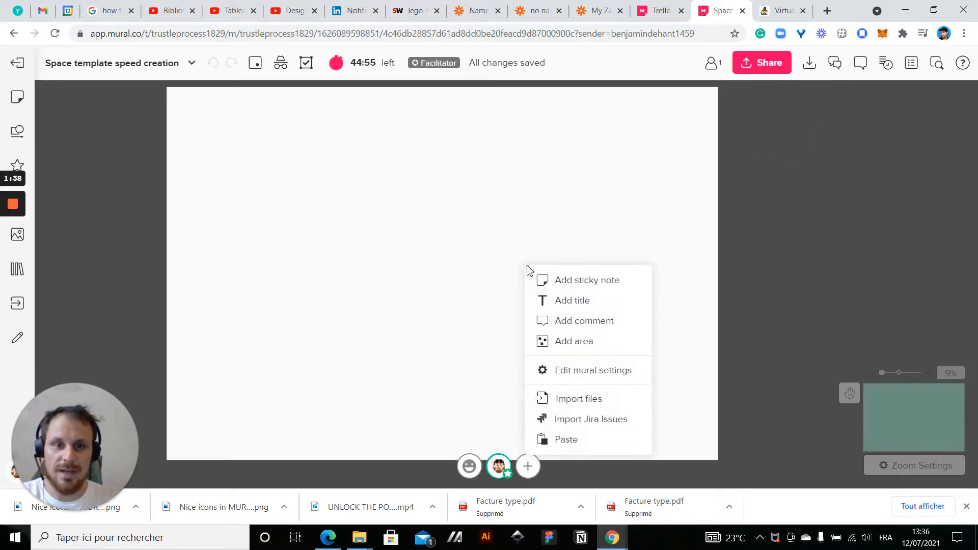
click(590, 370)
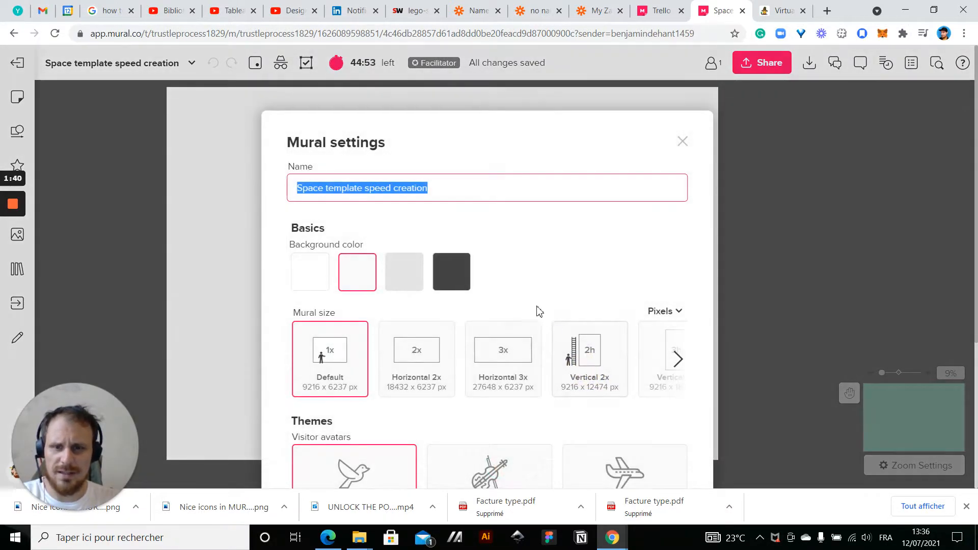
scroll(529, 300, down, 4)
click(682, 144)
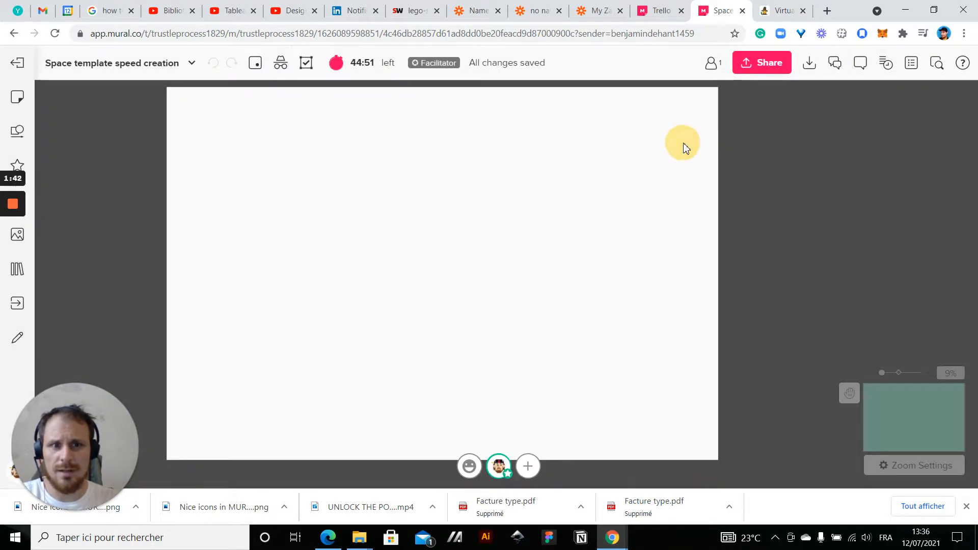
Choose a custom mural size in the mural settings and set its width to 25000 px
right_click(682, 144)
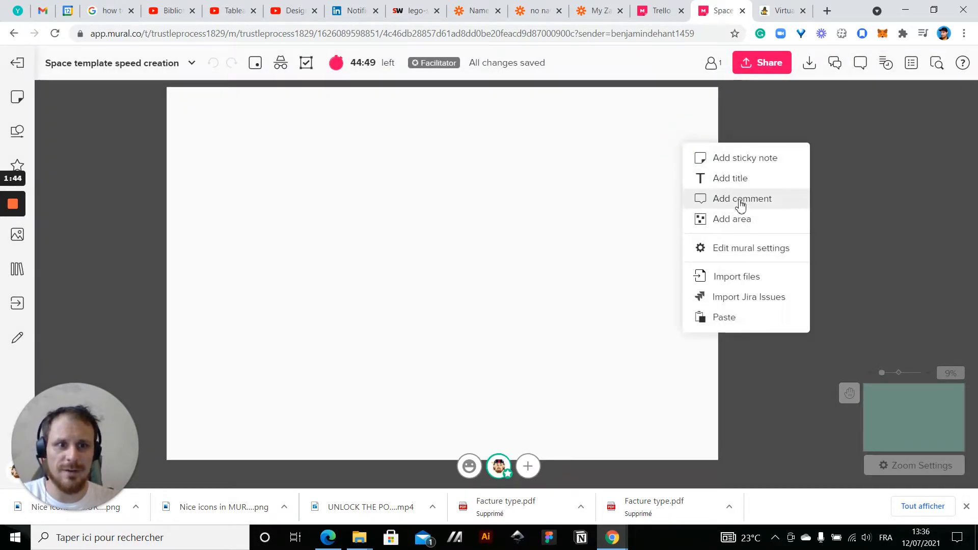
click(742, 250)
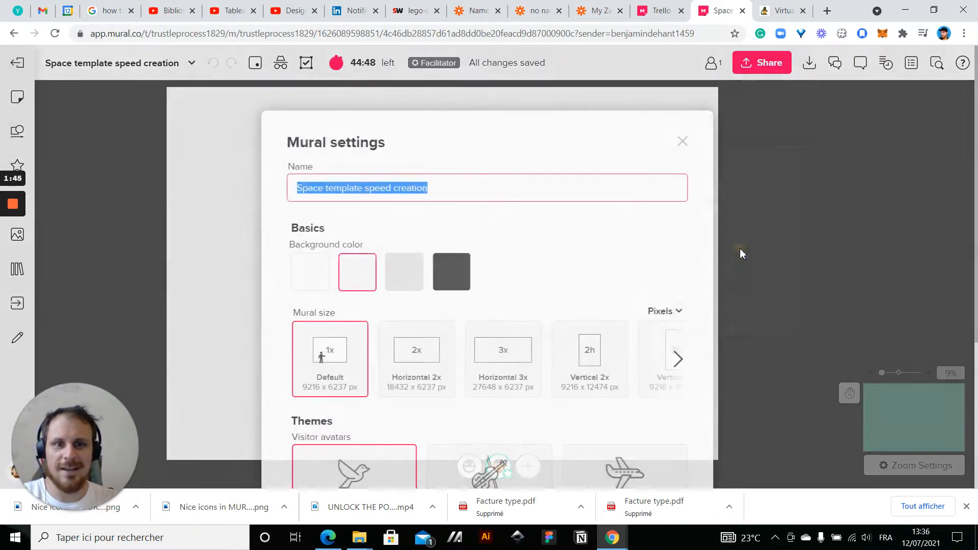
click(679, 365)
click(622, 359)
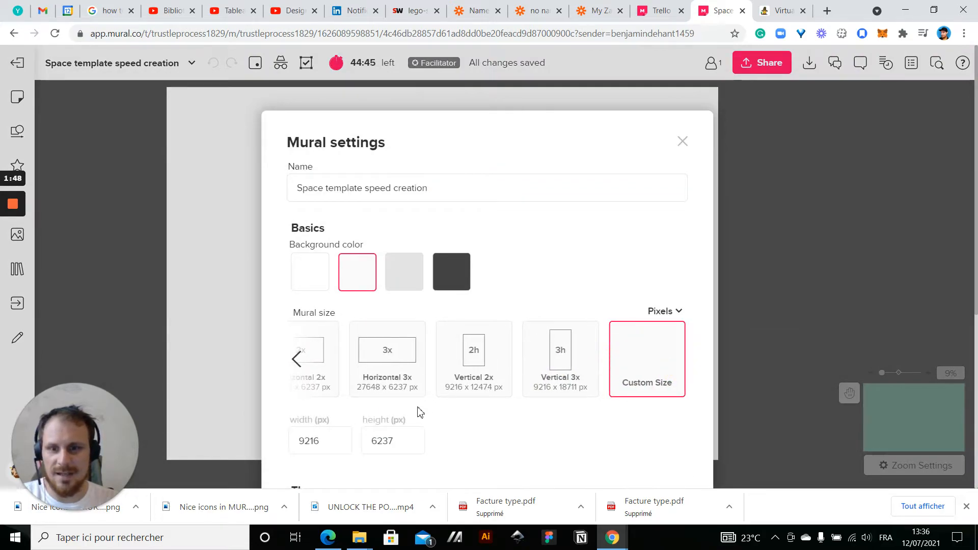
scroll(420, 413, down, 2)
click(339, 332)
double_click(337, 334)
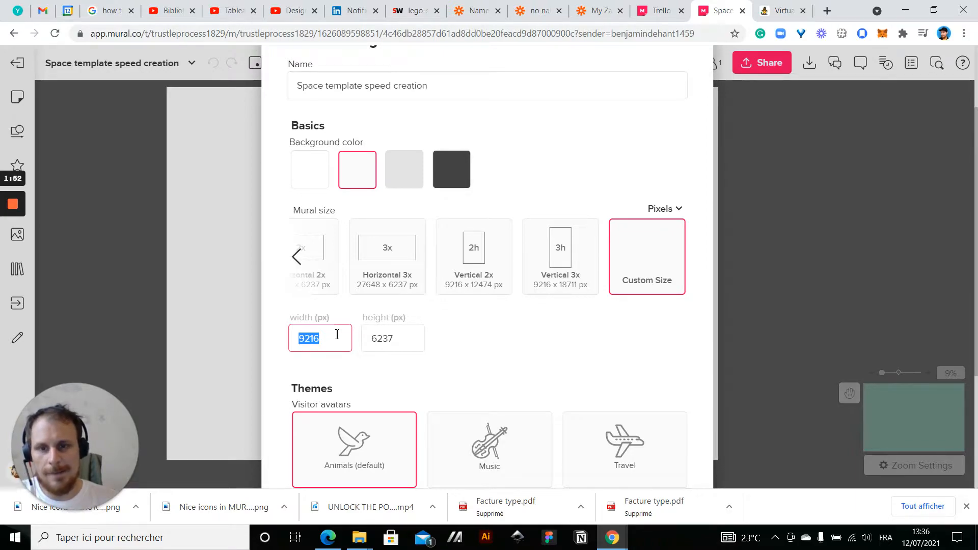
text(25000)
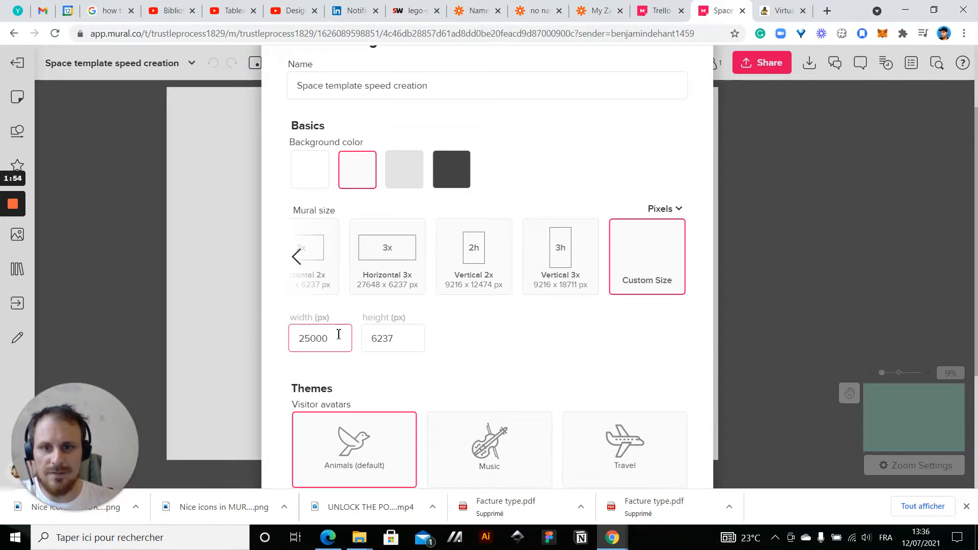
Set the mural's height to 15000 px and apply the settings
click(408, 336)
double_click(411, 338)
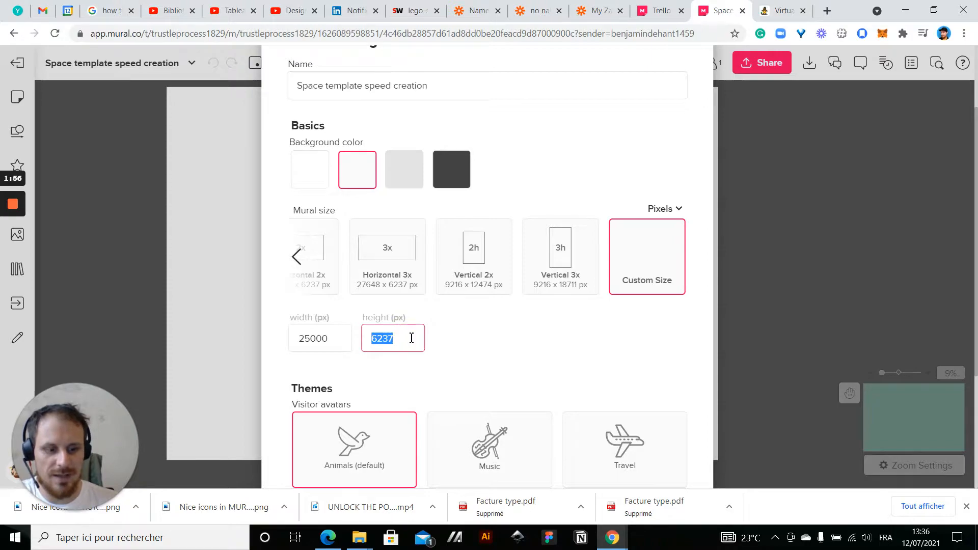
text(15000)
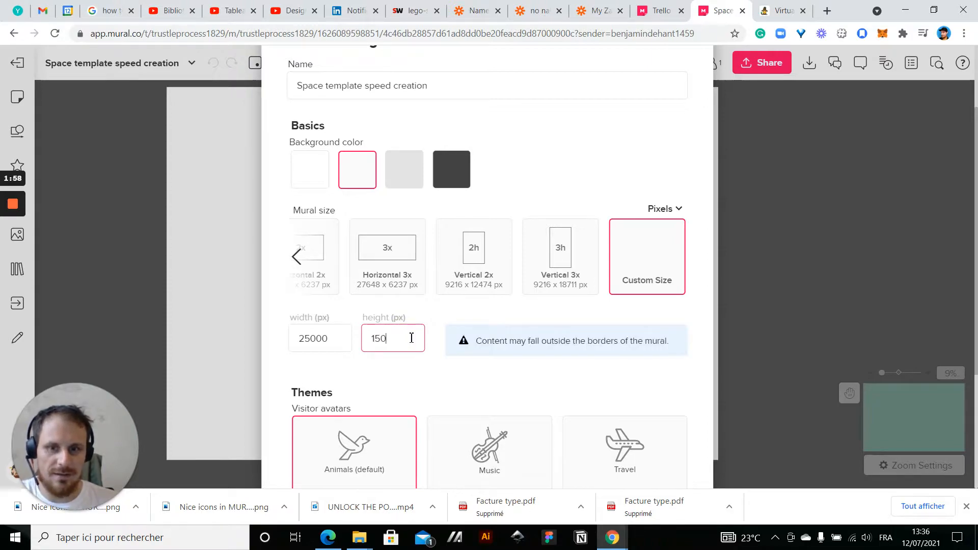
scroll(415, 343, down, 3)
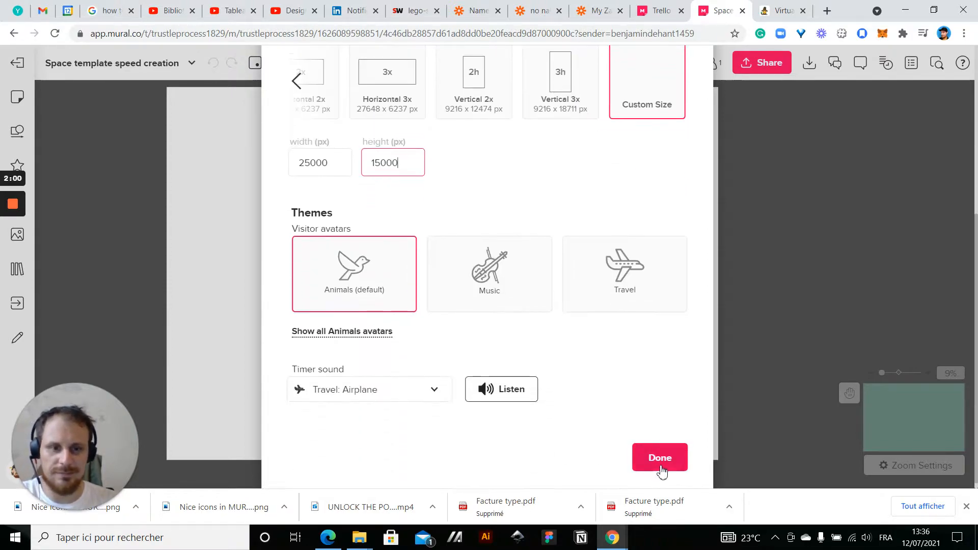
click(661, 458)
Change the mural's background color to dark grey in the mural settings and apply it
scroll(669, 279, down, 3)
drag(751, 296, 449, 177)
drag(360, 212, 399, 249)
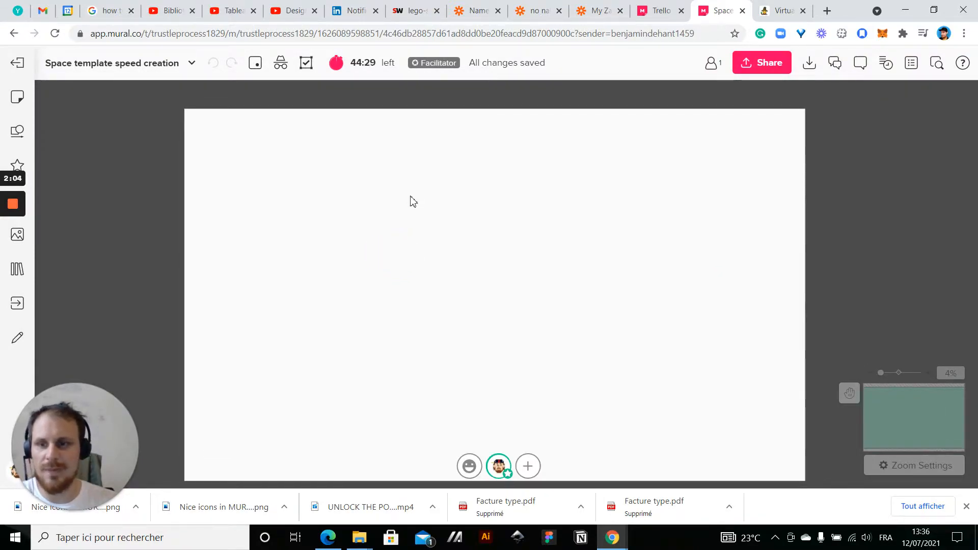
scroll(410, 197, up, 1)
drag(308, 258, 294, 249)
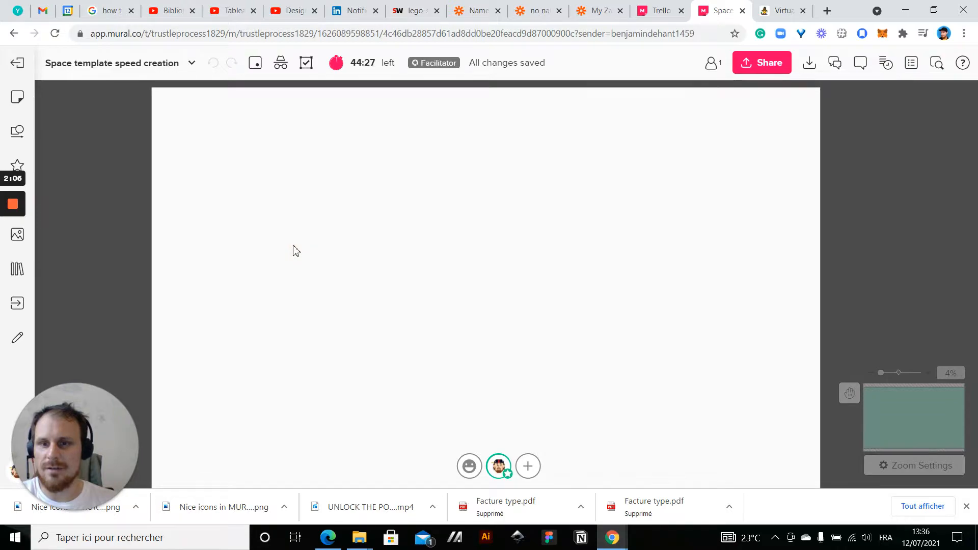
right_click(294, 250)
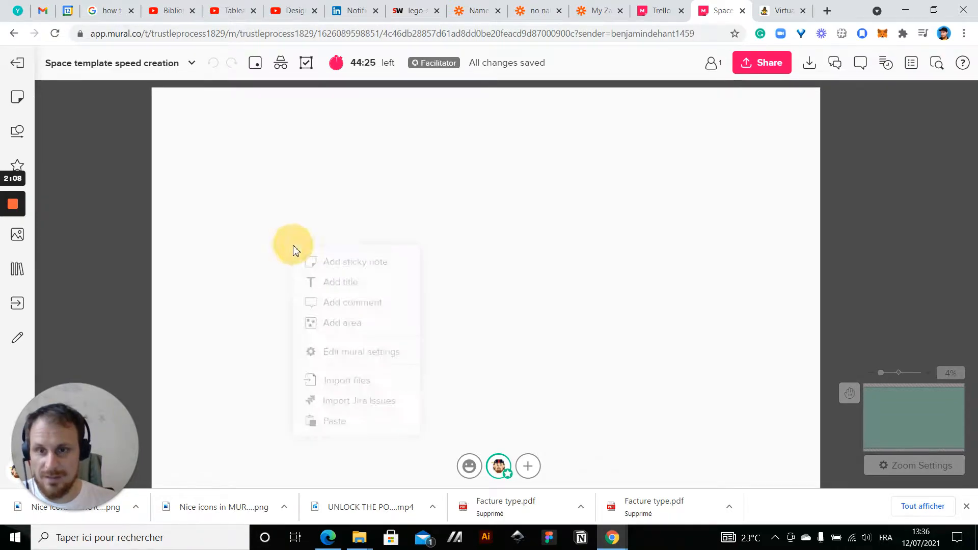
click(373, 351)
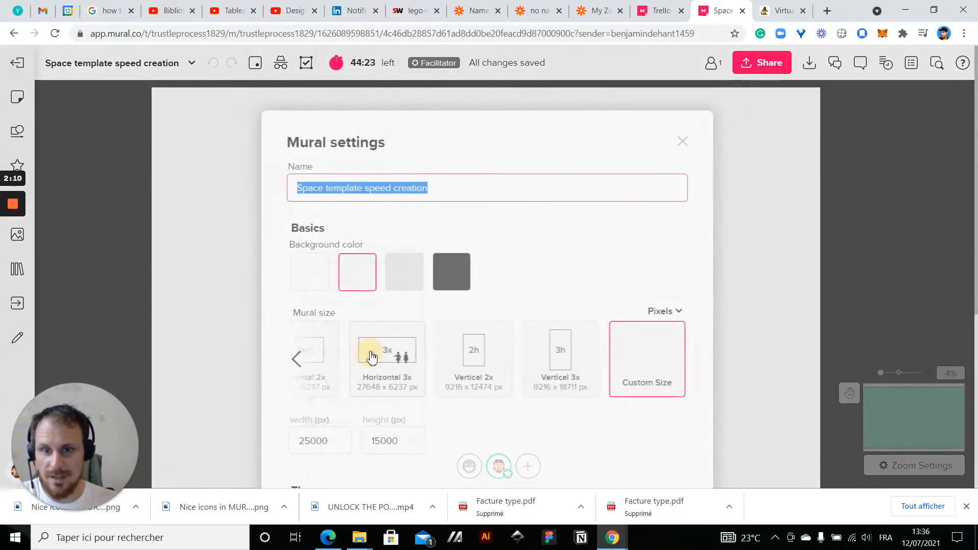
click(452, 272)
scroll(551, 288, down, 3)
scroll(552, 288, down, 3)
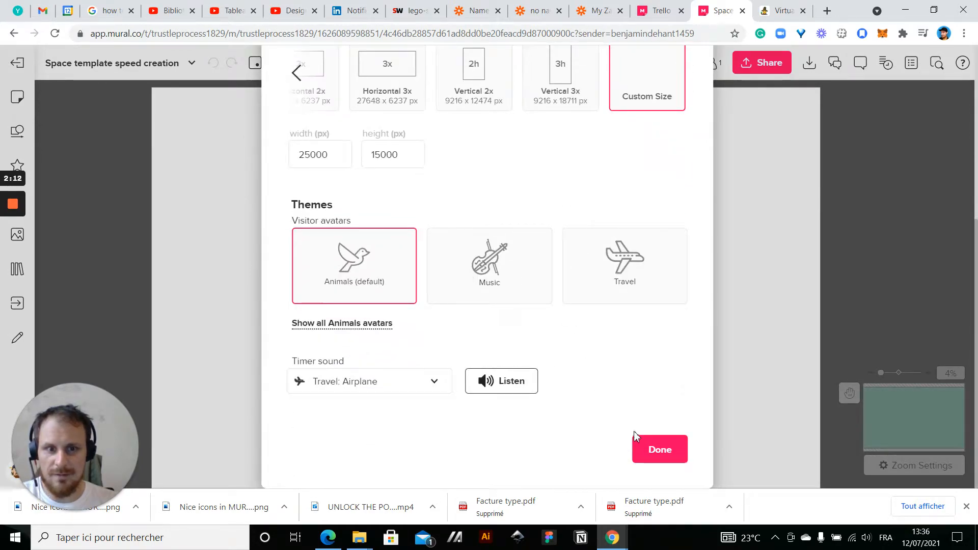
click(658, 453)
scroll(720, 295, down, 1)
mouse_move(633, 304)
mouse_down()
mouse_move(616, 309)
mouse_move(633, 304)
mouse_up()
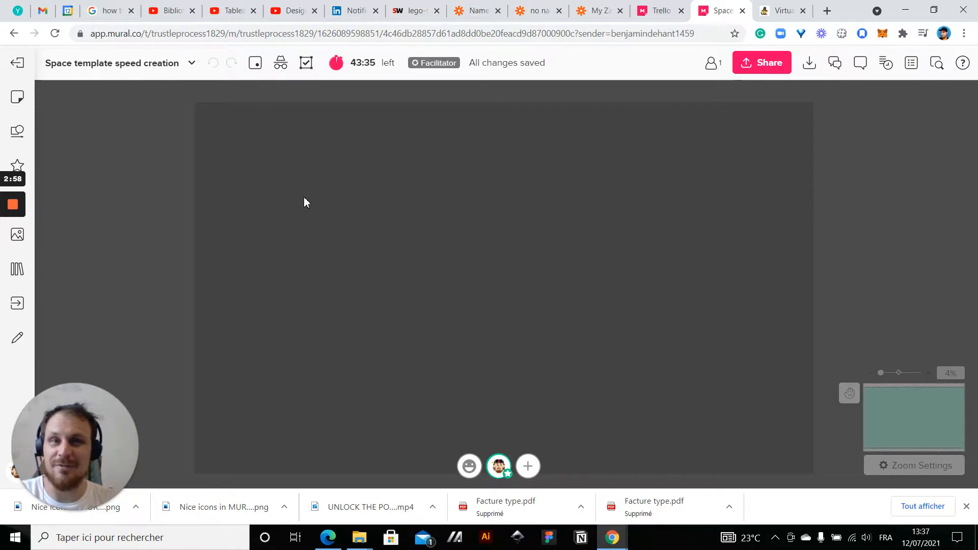
Add a circle shape in the upper-left area of the mural and enlarge it
mouse_move(876, 225)
mouse_down()
mouse_move(882, 216)
mouse_move(878, 223)
mouse_up()
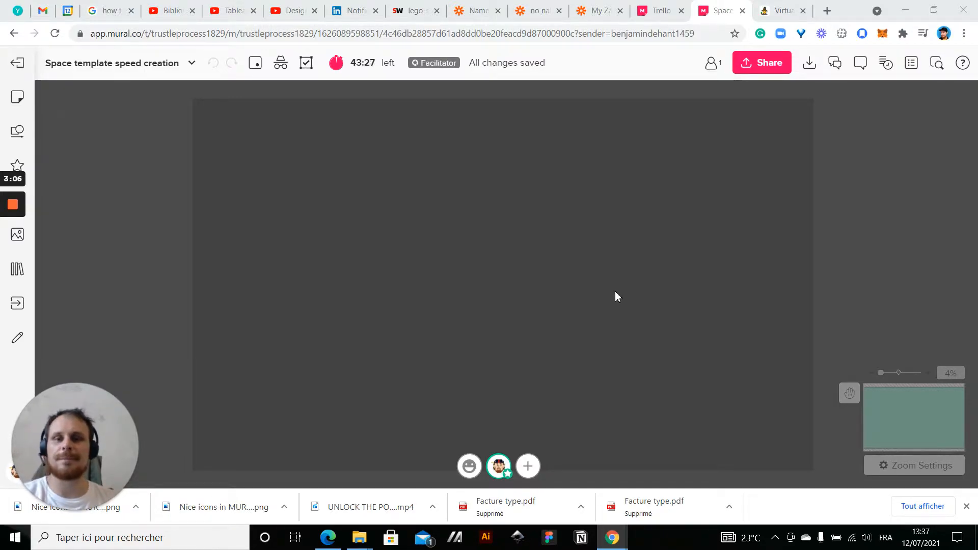
click(530, 288)
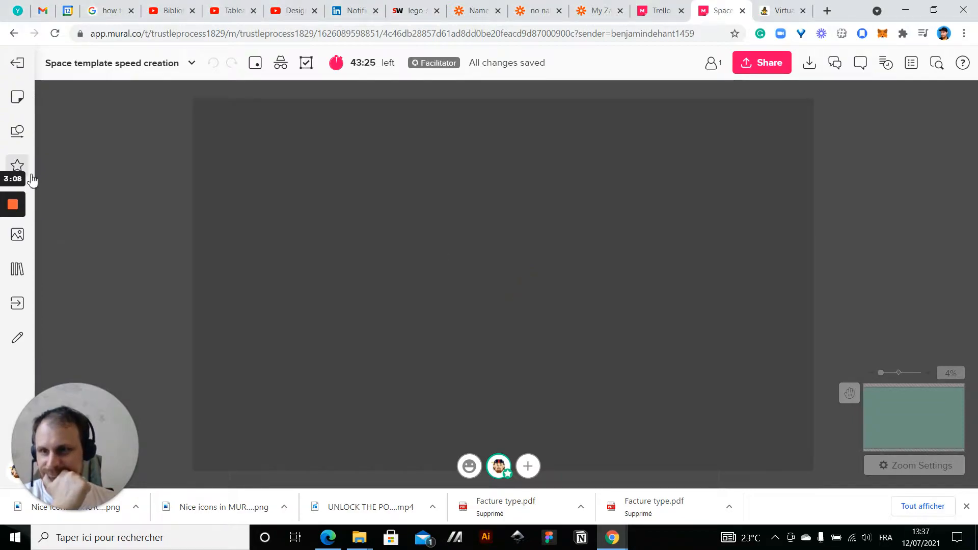
click(17, 130)
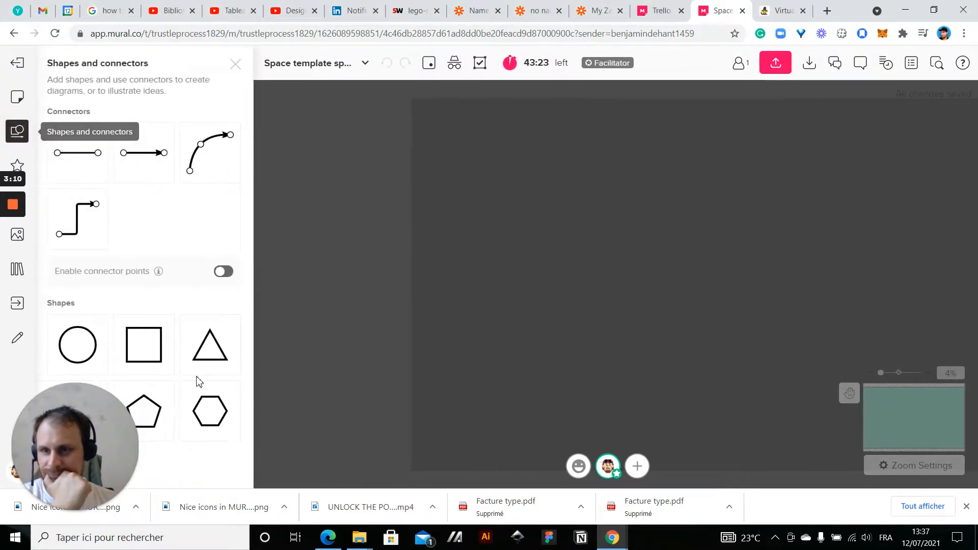
click(413, 351)
click(528, 224)
scroll(616, 231, up, 2)
scroll(441, 253, up, 1)
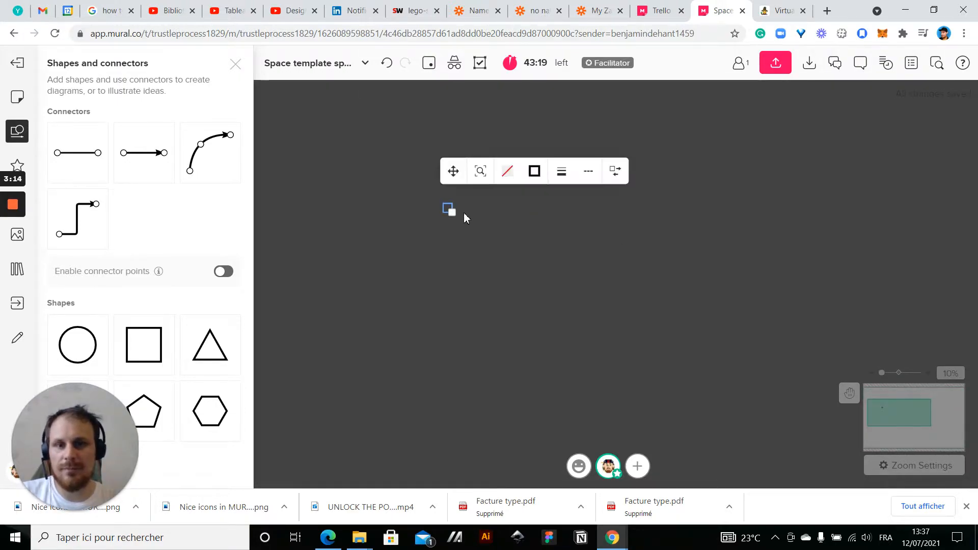
drag(452, 215, 593, 298)
click(658, 281)
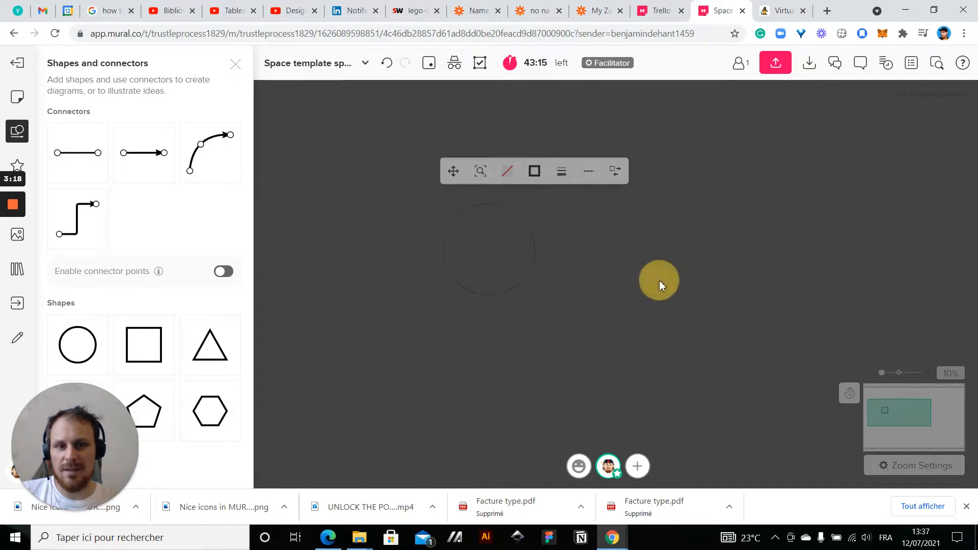
Fill the circle with light grey and set its border to the thickest line
click(513, 213)
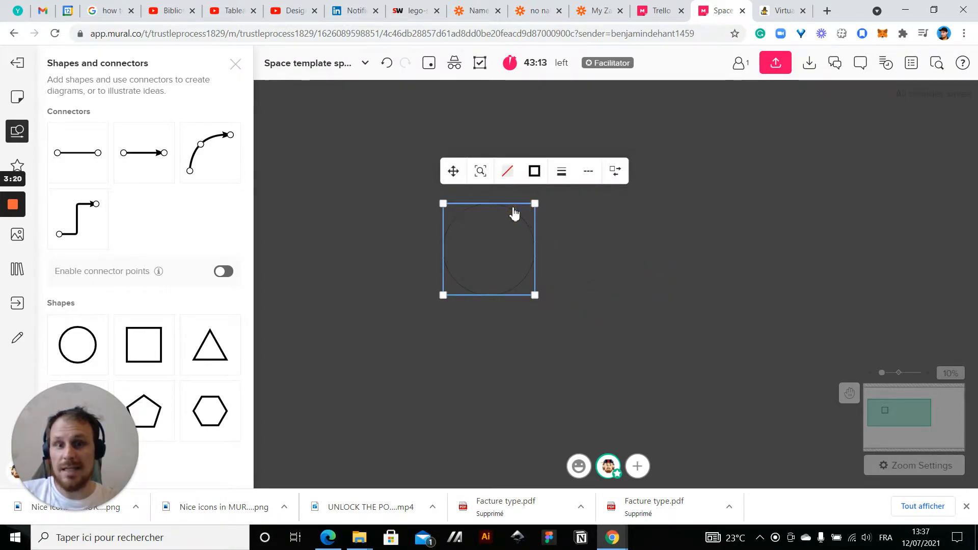
click(507, 171)
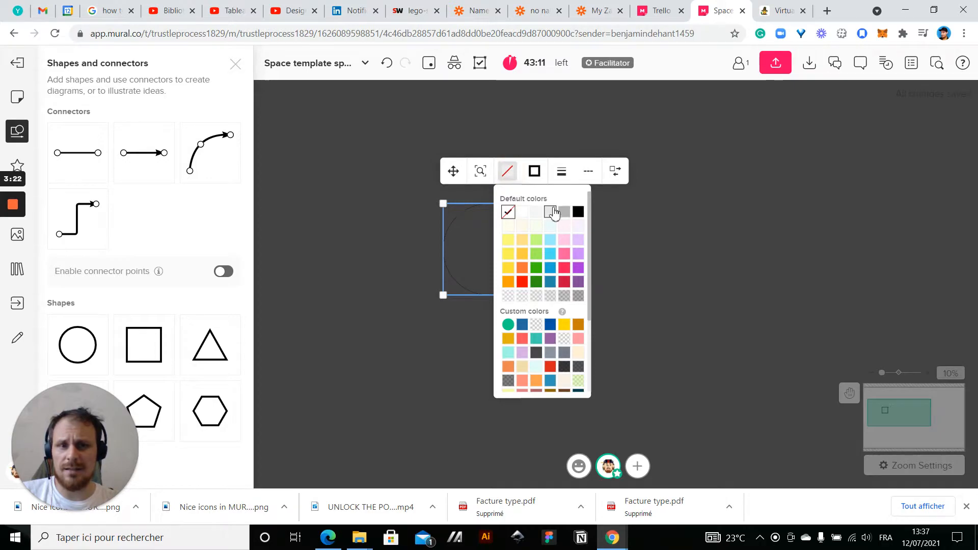
click(552, 213)
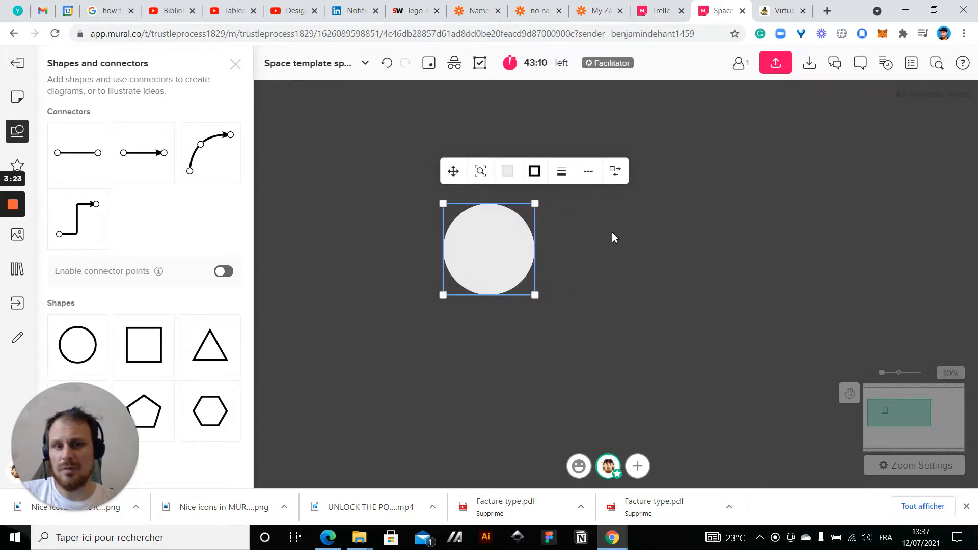
click(535, 173)
click(561, 171)
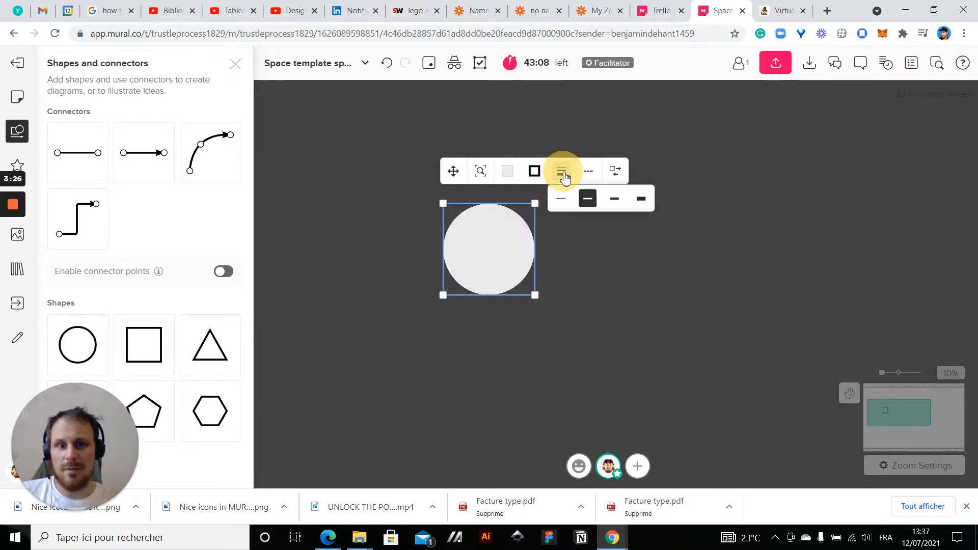
click(646, 205)
click(585, 258)
scroll(488, 242, up, 5)
scroll(488, 241, down, 2)
click(450, 147)
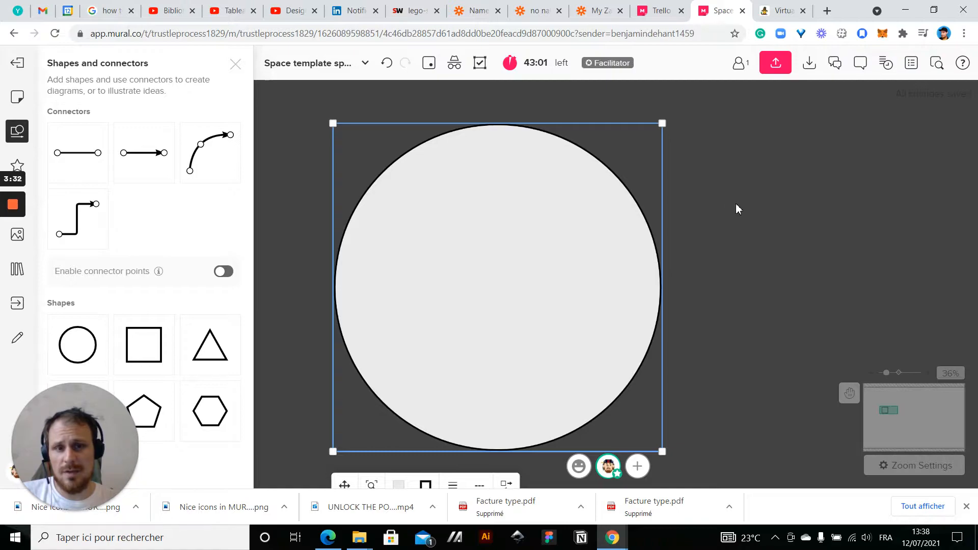
Move the light grey circle up and to the right on the mural
scroll(735, 204, down, 5)
click(796, 213)
scroll(787, 295, down, 6)
click(716, 245)
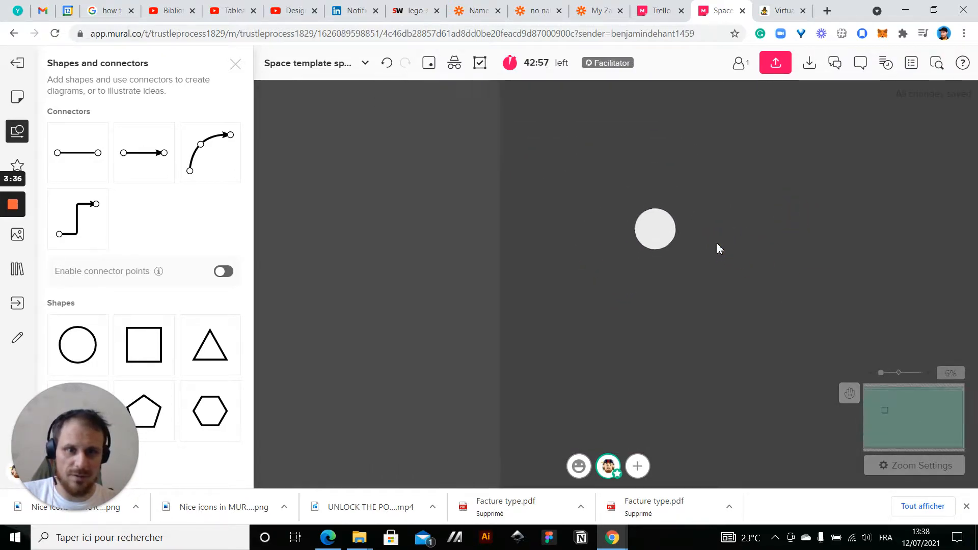
drag(792, 248, 639, 273)
scroll(609, 235, up, 5)
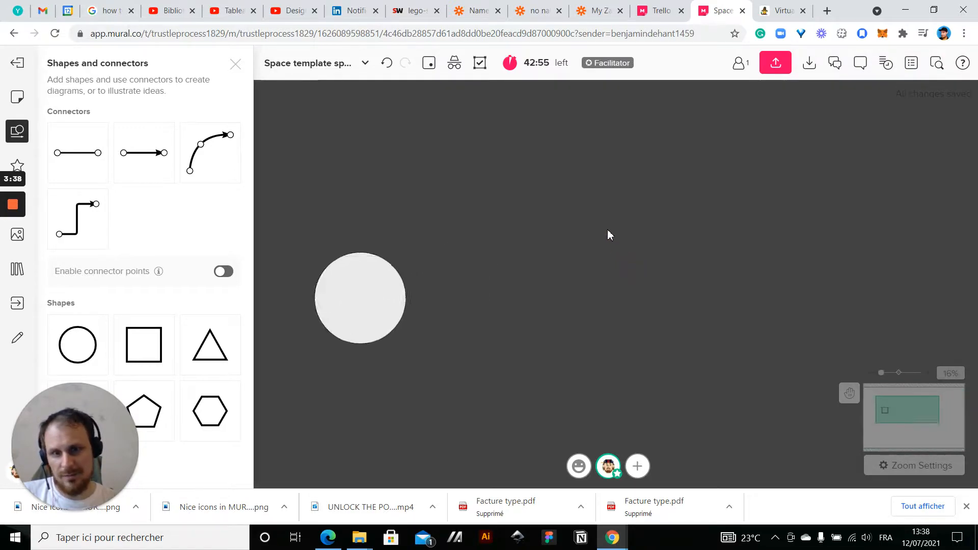
drag(567, 240, 797, 221)
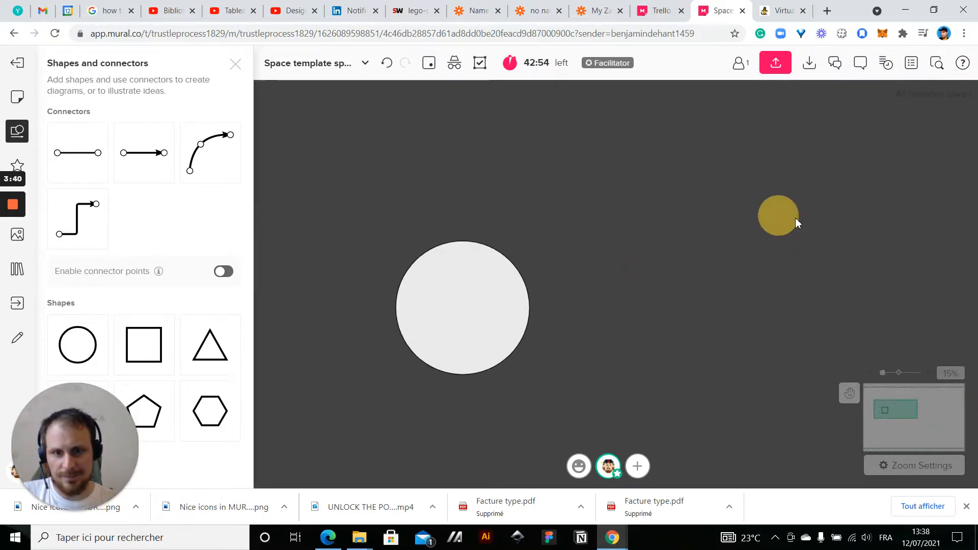
click(454, 350)
drag(466, 347, 585, 288)
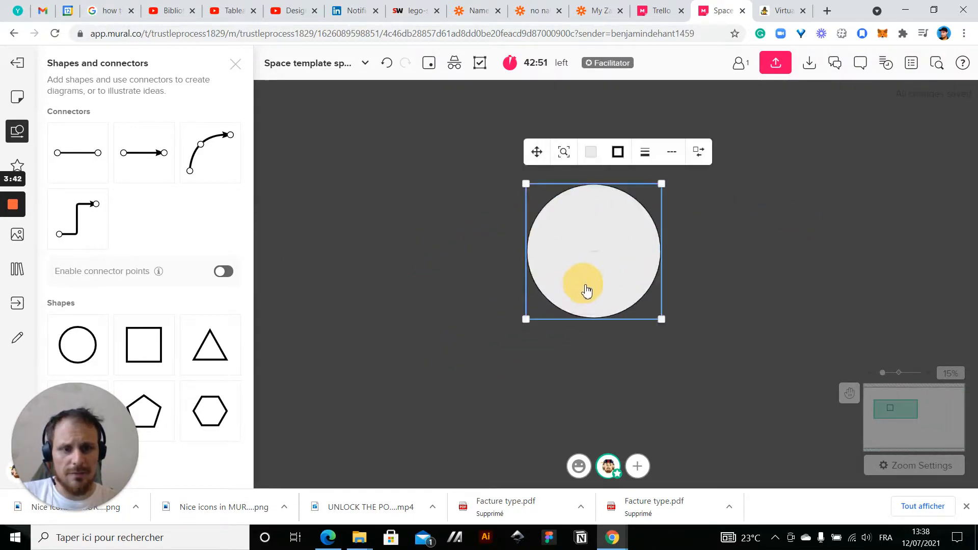
Duplicate the light grey circle beside the original and enlarge the copy slightly
key(ctrl+d)
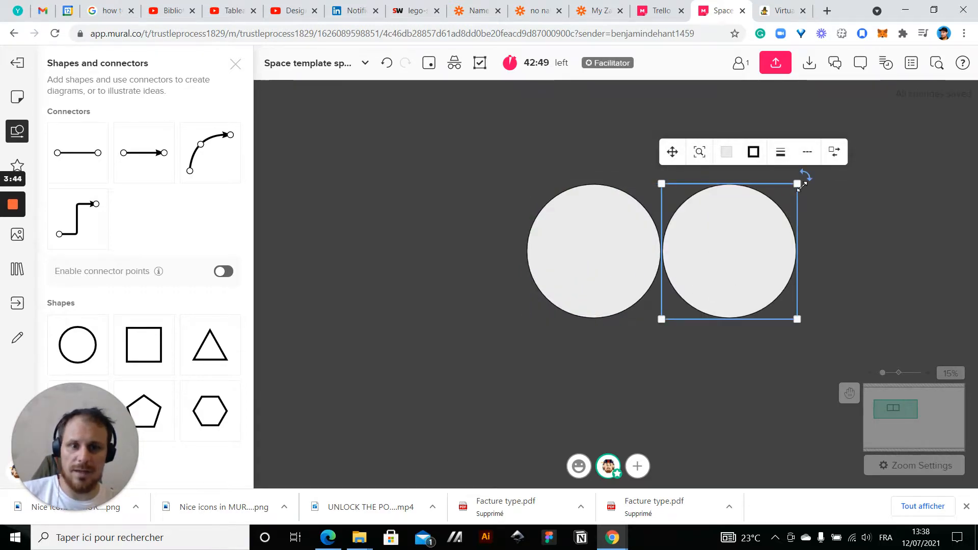
drag(798, 185, 836, 159)
Fill the larger circle with a semi-transparent light grey and remove its border
click(731, 126)
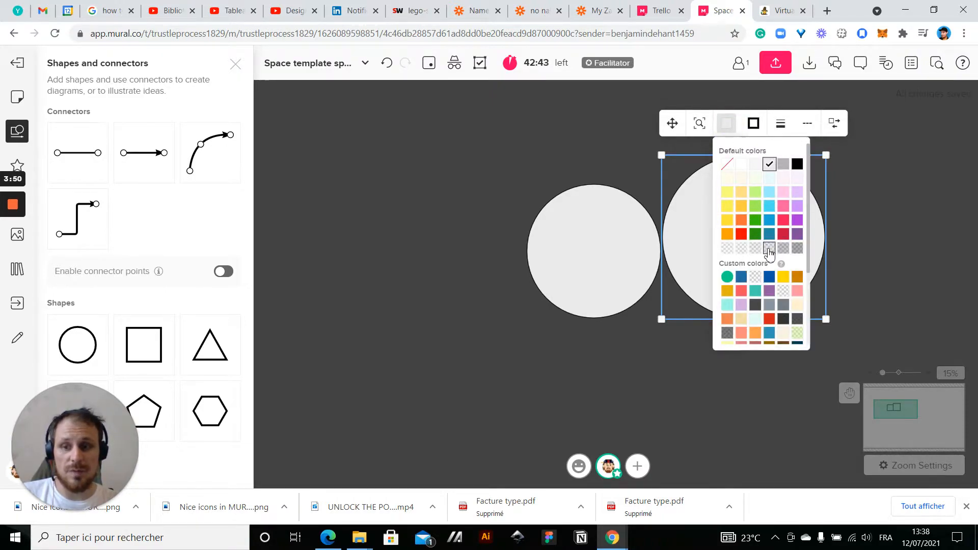
click(768, 248)
click(870, 222)
click(790, 246)
click(753, 124)
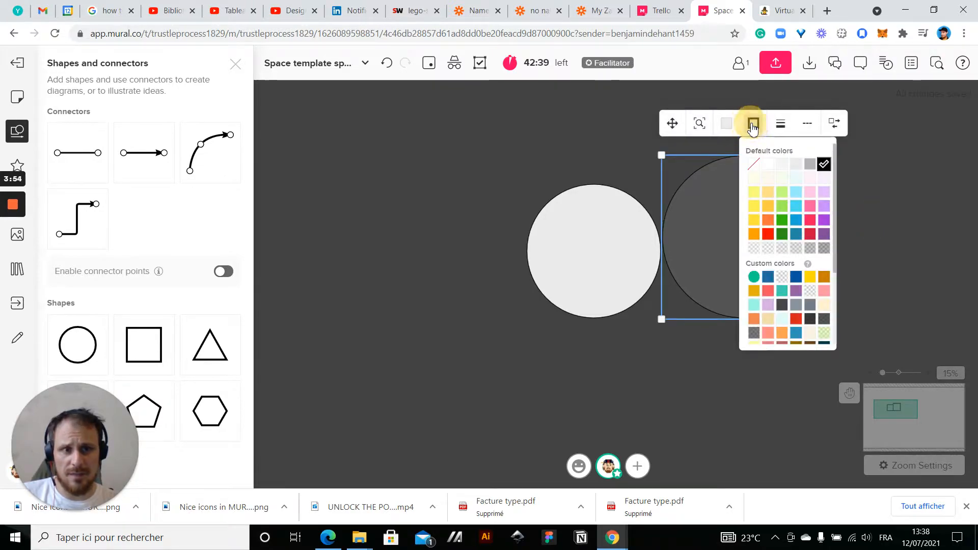
click(753, 164)
click(591, 132)
Bring the light grey circle to the front and centre the larger transparent circle behind it as a halo
click(786, 274)
drag(787, 273, 827, 281)
right_click(581, 266)
click(634, 269)
drag(805, 251, 618, 265)
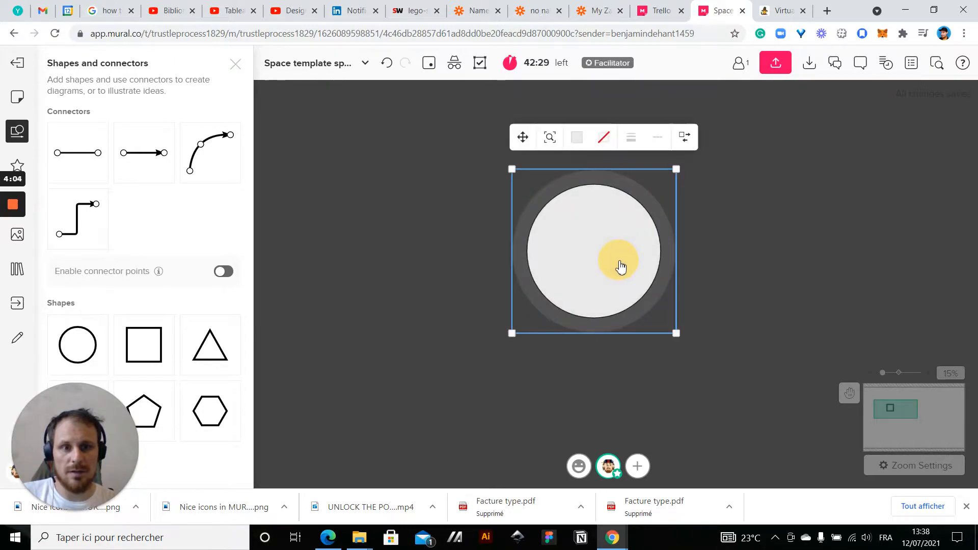
click(738, 301)
Enlarge the transparent halo circle slightly and recentre it behind the light grey circle
scroll(739, 302, down, 3)
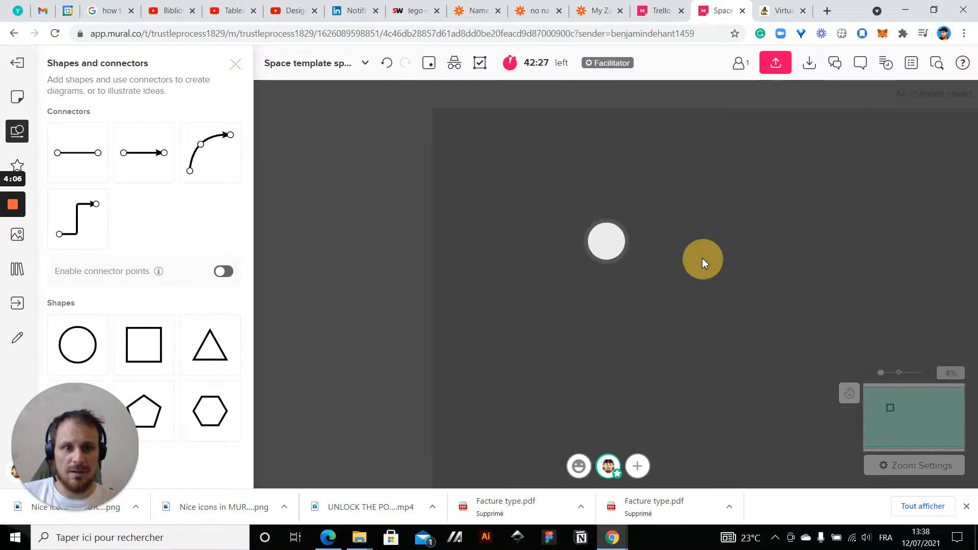
scroll(627, 257, up, 3)
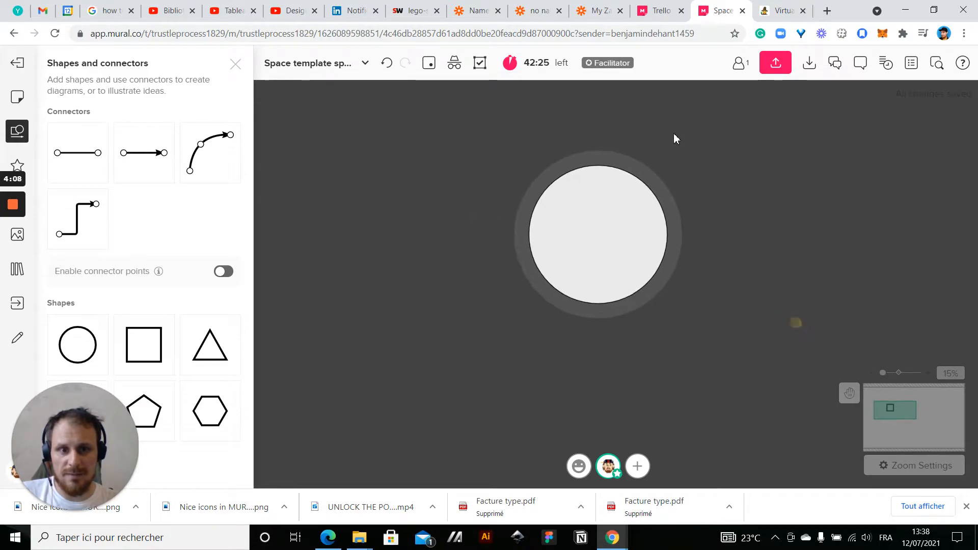
click(656, 178)
drag(682, 150, 690, 140)
drag(679, 199, 674, 202)
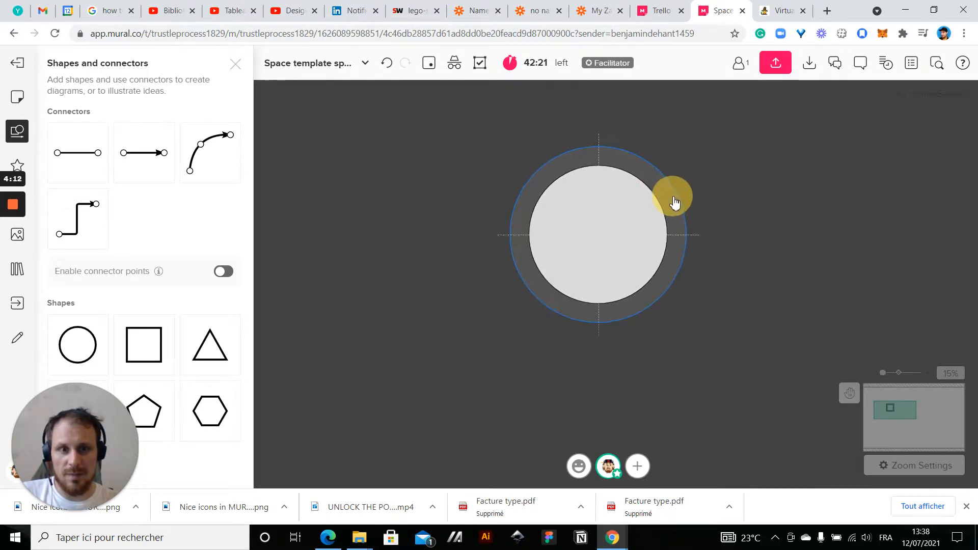
click(750, 254)
scroll(613, 305, up, 3)
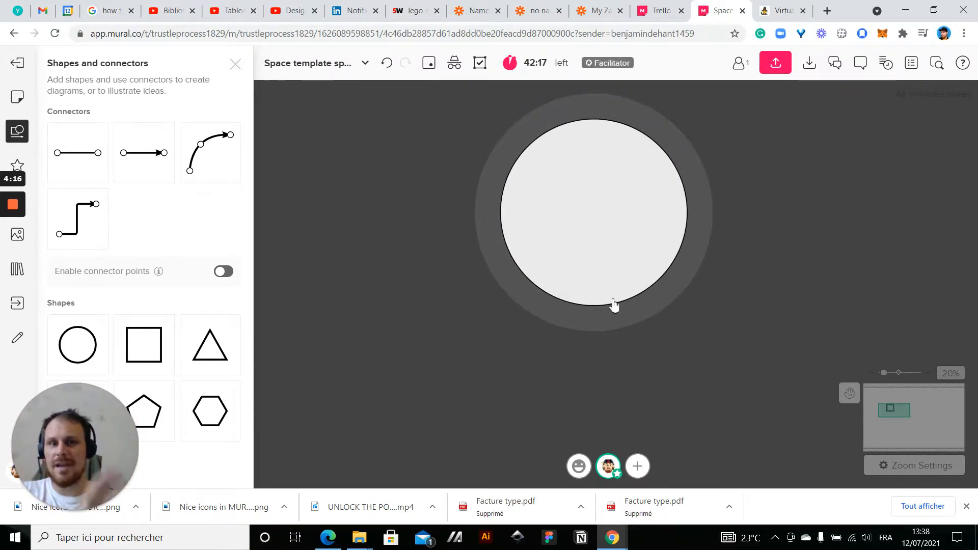
Try a darker semi-transparent grey fill on the outer halo circle
click(650, 121)
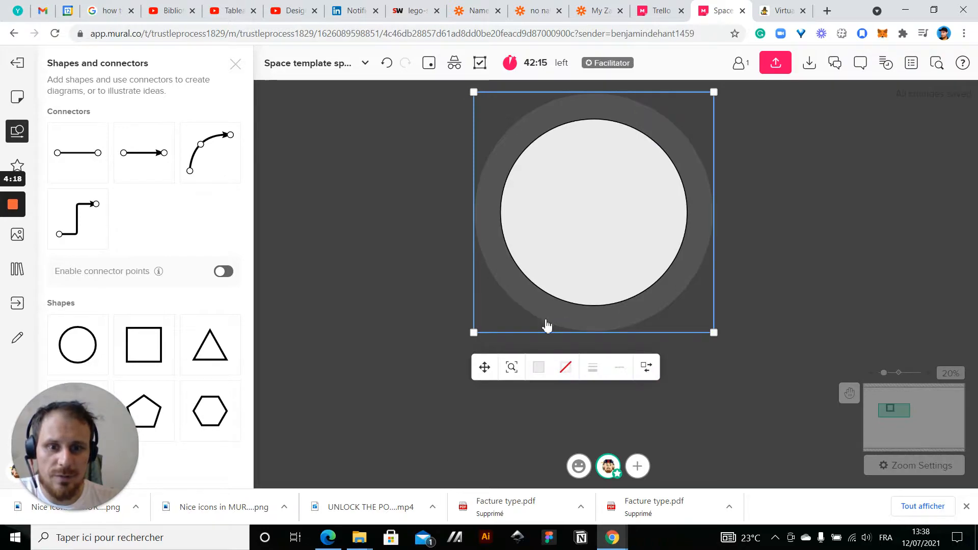
click(538, 367)
scroll(590, 444, down, 3)
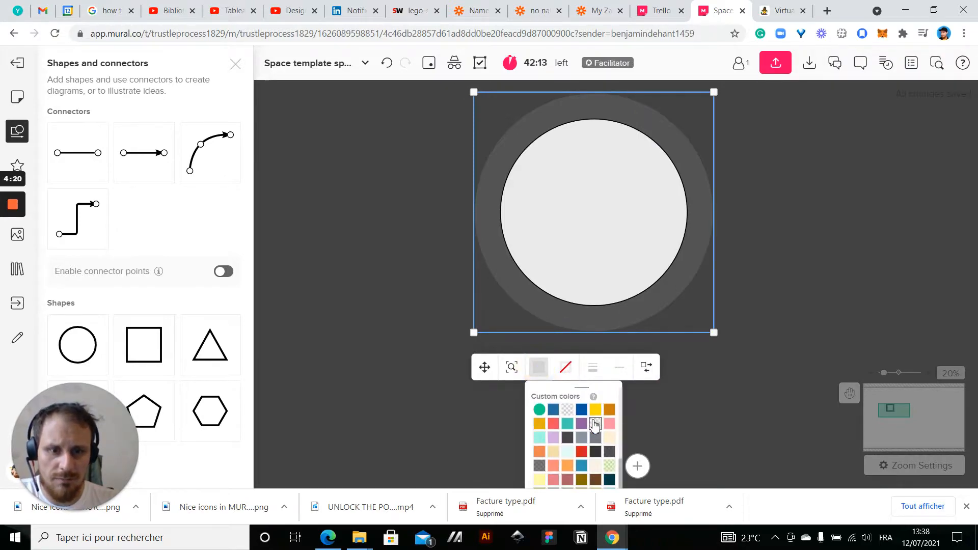
scroll(593, 431, up, 1)
click(595, 436)
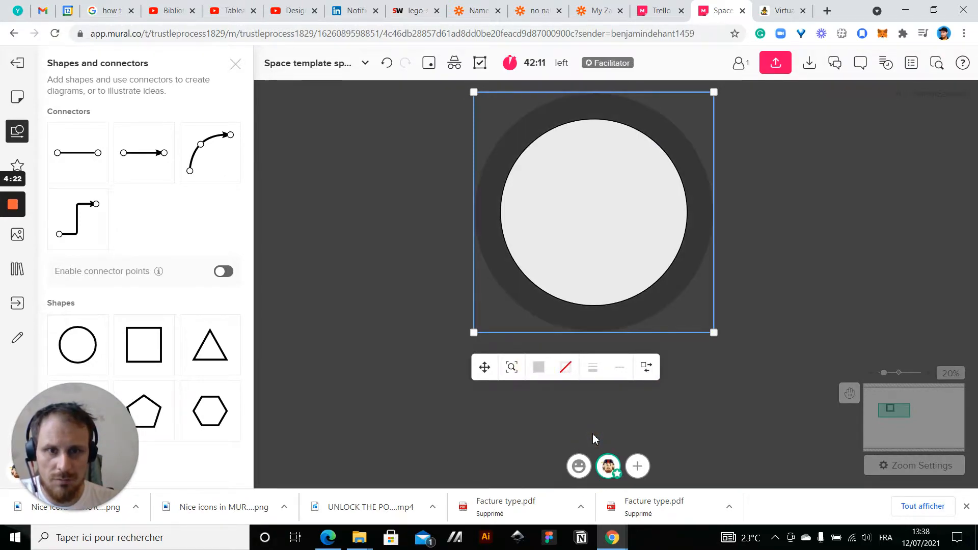
click(788, 285)
scroll(787, 285, down, 3)
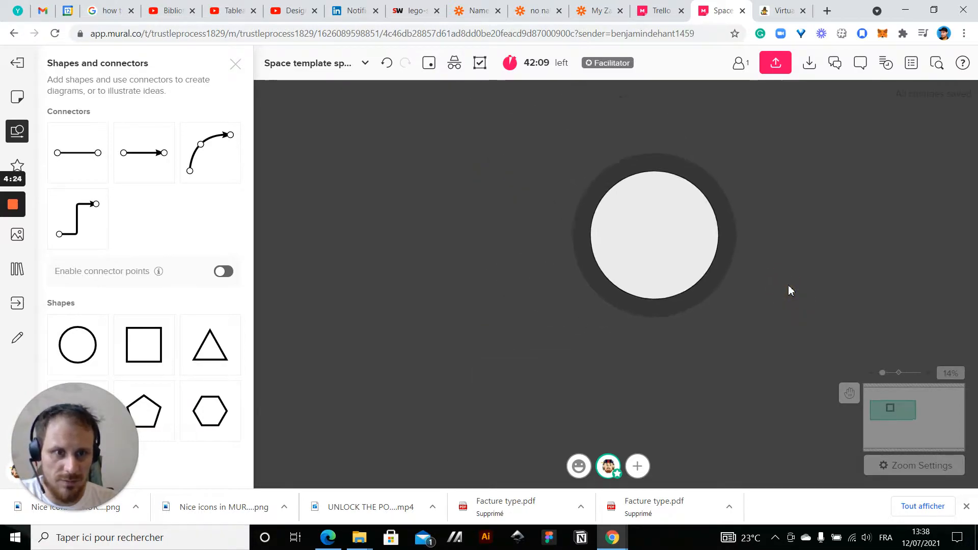
Try a semi-transparent light green custom color as the fill of the outer halo circle
scroll(787, 285, down, 3)
drag(861, 271, 738, 242)
scroll(595, 202, up, 5)
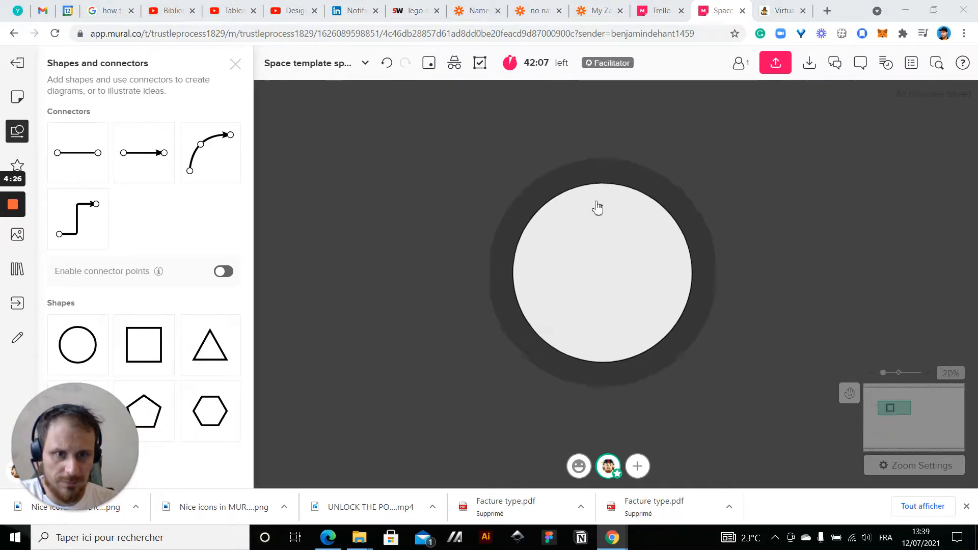
scroll(596, 199, up, 1)
click(678, 181)
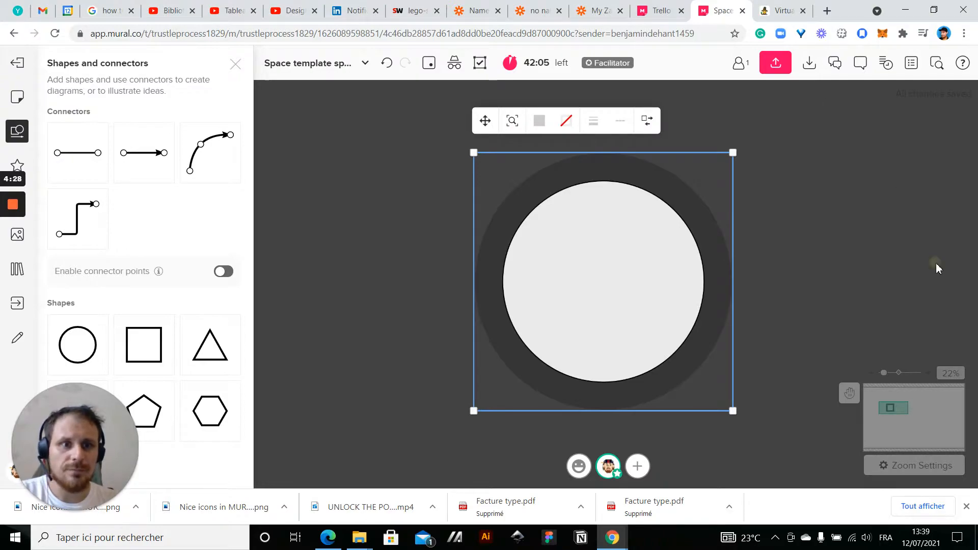
drag(935, 269, 829, 146)
scroll(694, 284, down, 4)
click(629, 159)
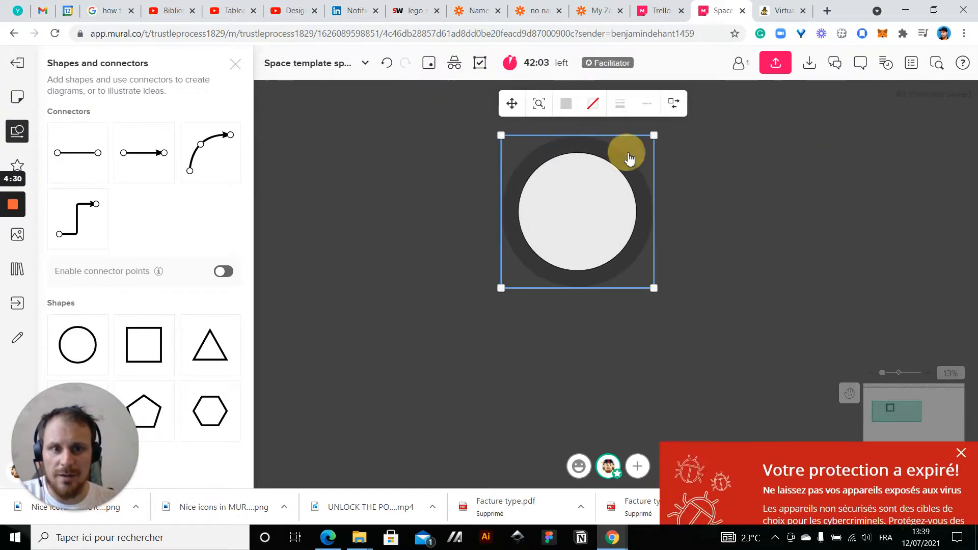
click(565, 103)
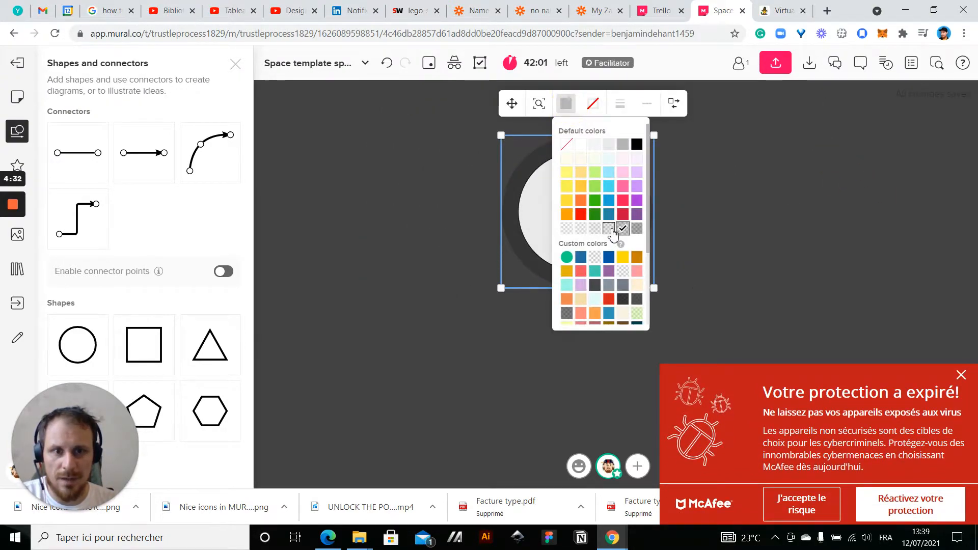
click(636, 313)
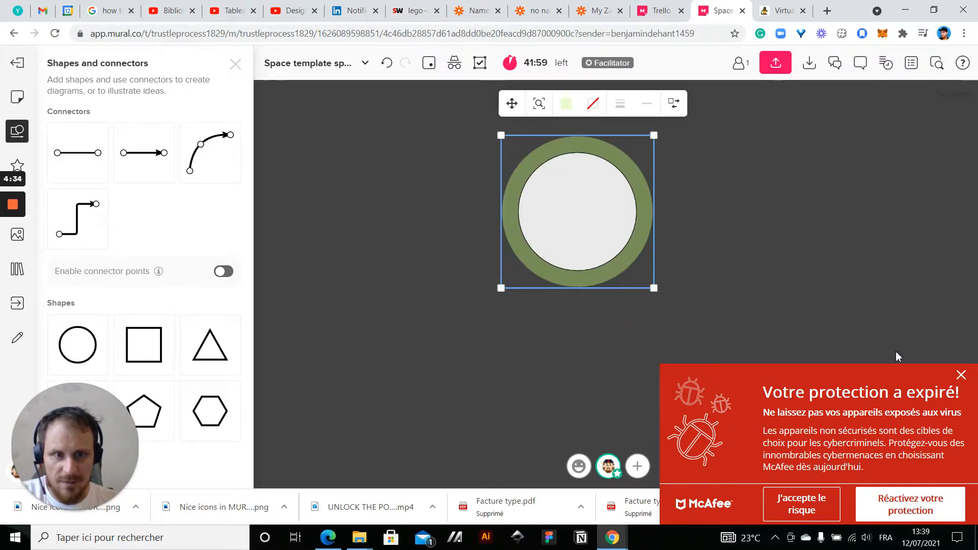
click(725, 215)
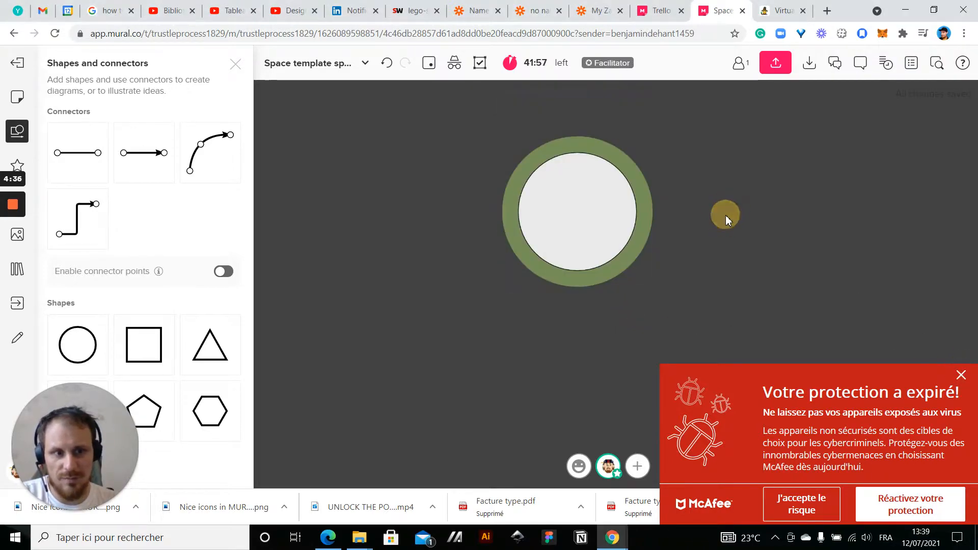
Dismiss the McAfee alert by accepting the risk, and fill the outer halo circle with semi-transparent light grey
click(838, 512)
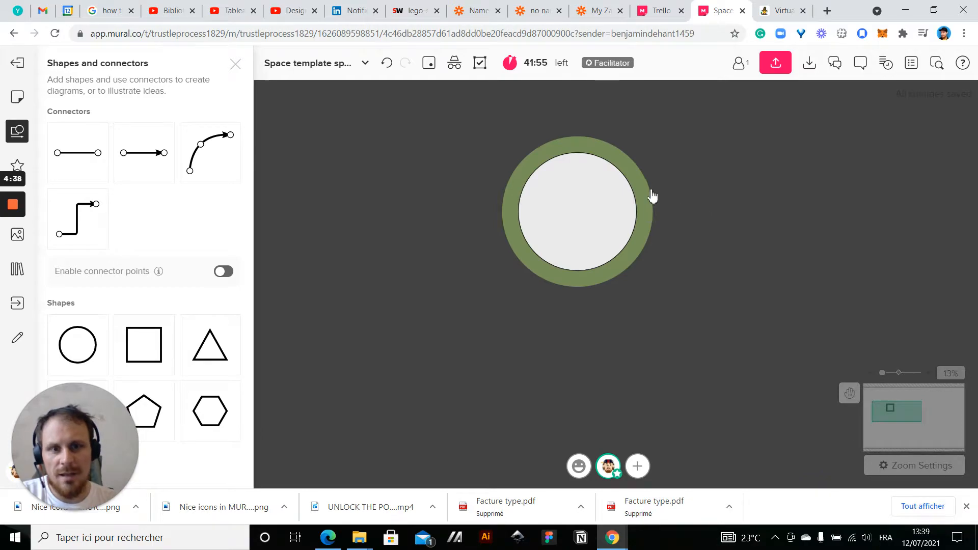
click(649, 199)
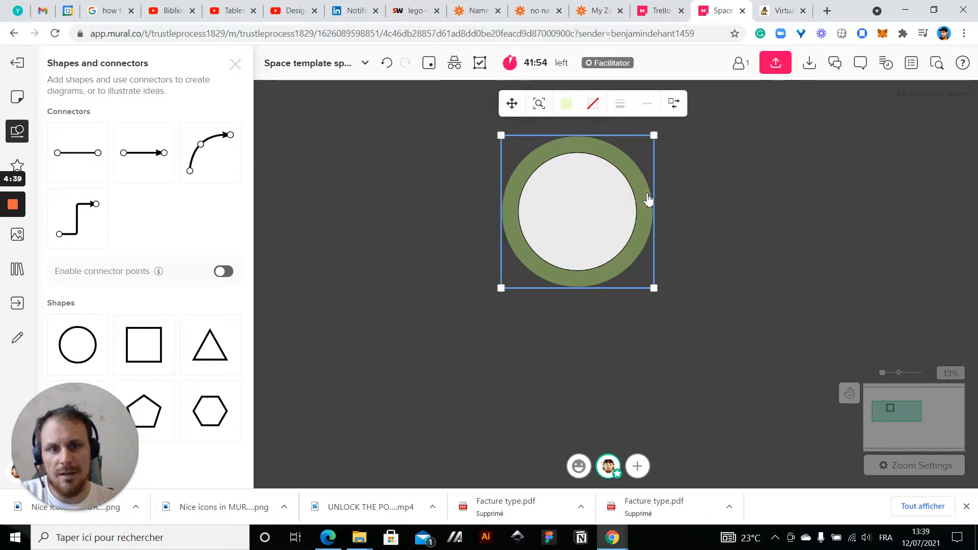
click(567, 105)
click(600, 228)
click(399, 267)
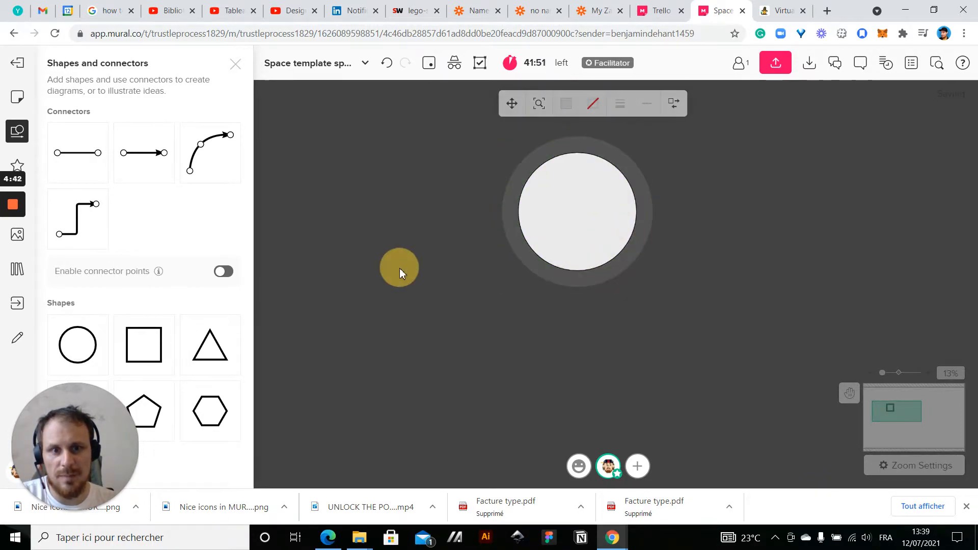
Add a circle, reshape it into a small tilted oval, and place it on the upper-left part of the planet
scroll(400, 268, down, 2)
scroll(543, 245, up, 2)
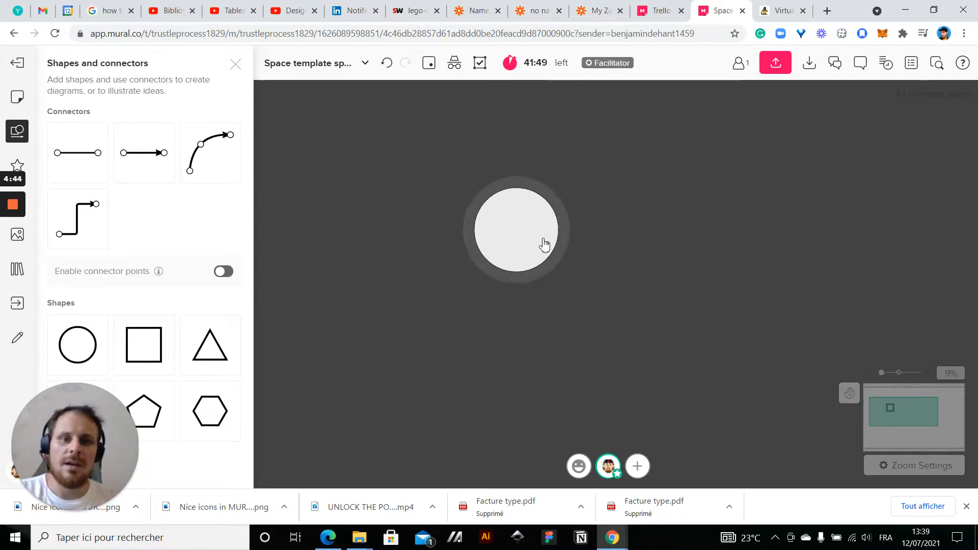
click(676, 275)
drag(107, 320, 377, 230)
scroll(380, 237, up, 1)
scroll(380, 237, up, 1)
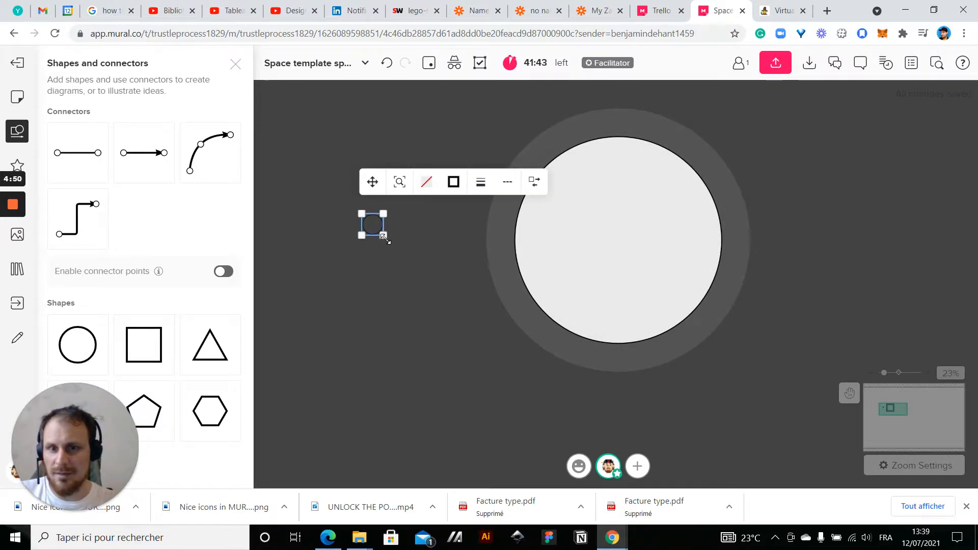
drag(385, 237, 561, 232)
click(412, 218)
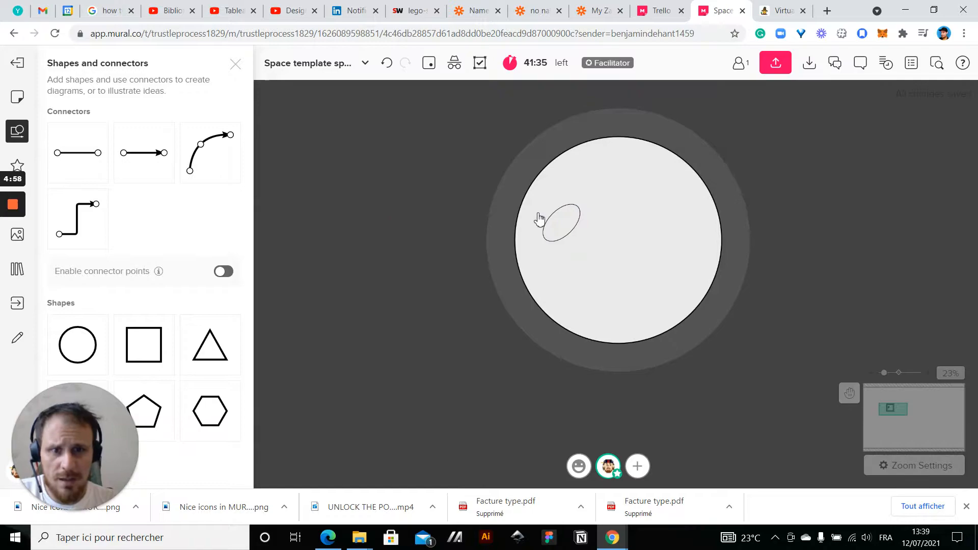
Fill the tilted oval on the planet with medium grey from the default colors
click(561, 230)
click(601, 166)
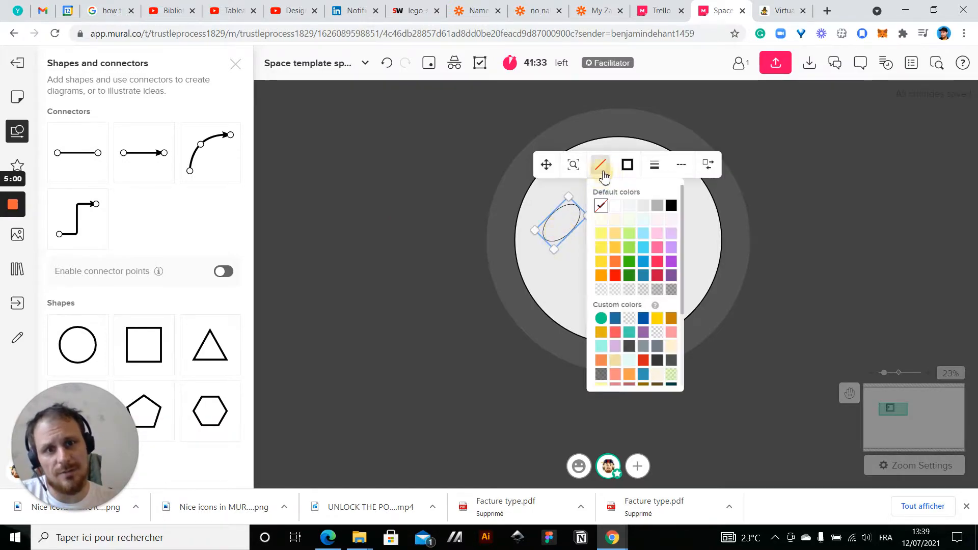
click(656, 205)
click(405, 233)
Enlarge the grey crater and add two differently shaped copies, one at the planet's lower edge and one at its upper right
scroll(651, 270, up, 2)
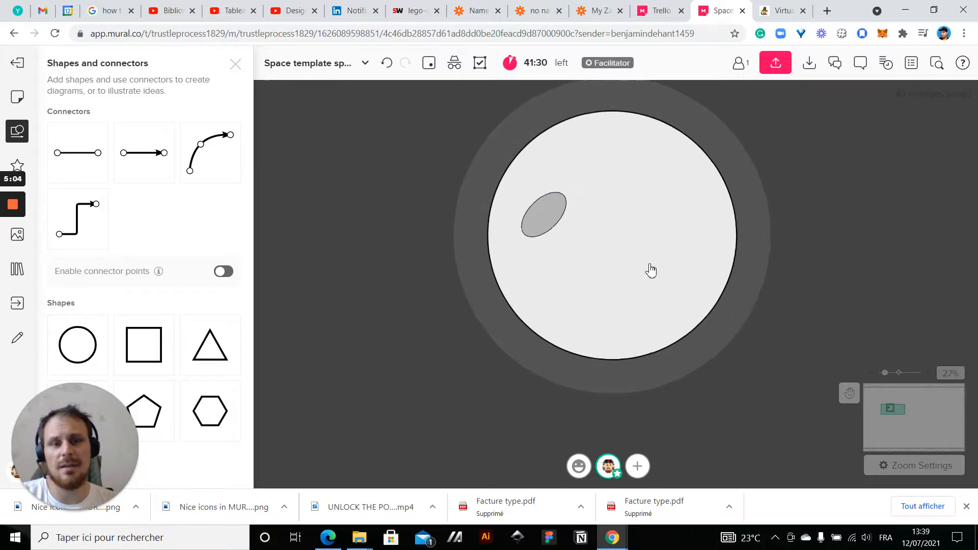
click(544, 234)
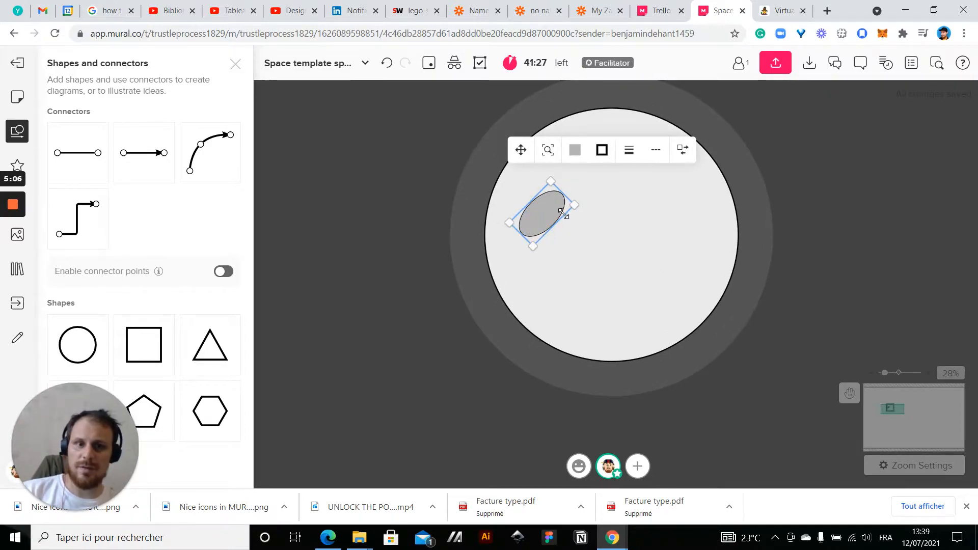
drag(576, 204, 663, 388)
key(ctrl+d)
drag(657, 311, 637, 328)
drag(606, 357, 670, 215)
key(ctrl+d)
click(571, 229)
drag(571, 229, 559, 202)
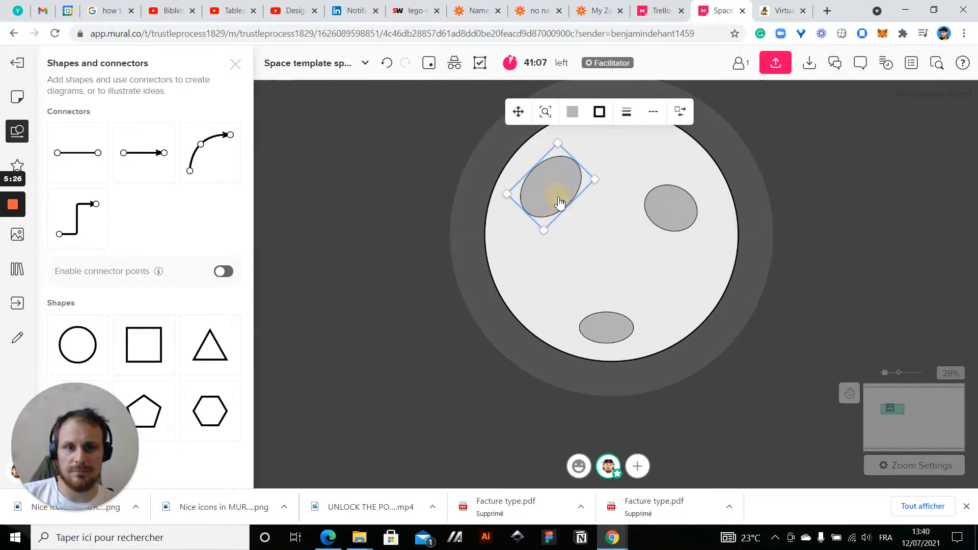
click(353, 272)
scroll(449, 341, down, 5)
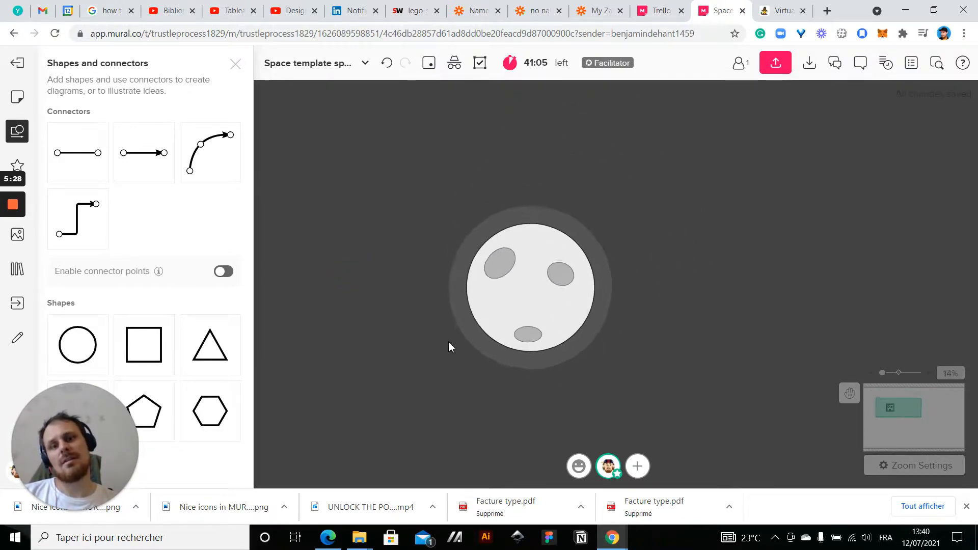
Duplicate a crater and place the copy as a small upright oval just right of the planet's centre
scroll(458, 331, up, 3)
click(619, 244)
drag(615, 248, 586, 280)
key(ctrl+d)
click(648, 274)
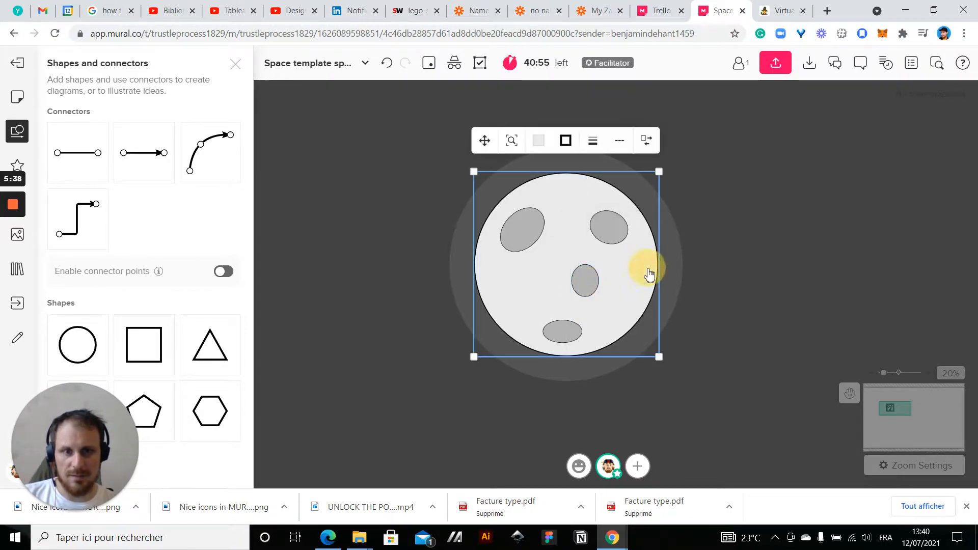
click(773, 275)
Duplicate the small upright crater to have one at the planet's lower right and one at its left, and move the large crater towards the centre
click(583, 281)
drag(585, 283, 517, 299)
key(ctrl+d)
drag(525, 218, 556, 260)
click(515, 296)
drag(514, 295, 503, 264)
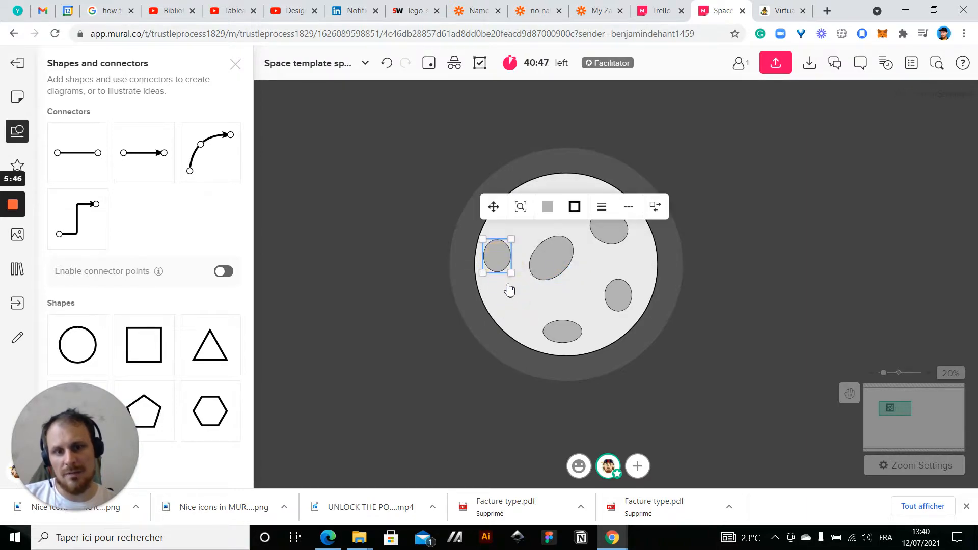
Narrow the left crater and move it to the planet's upper left, and shift the large crater to the lower left
click(517, 279)
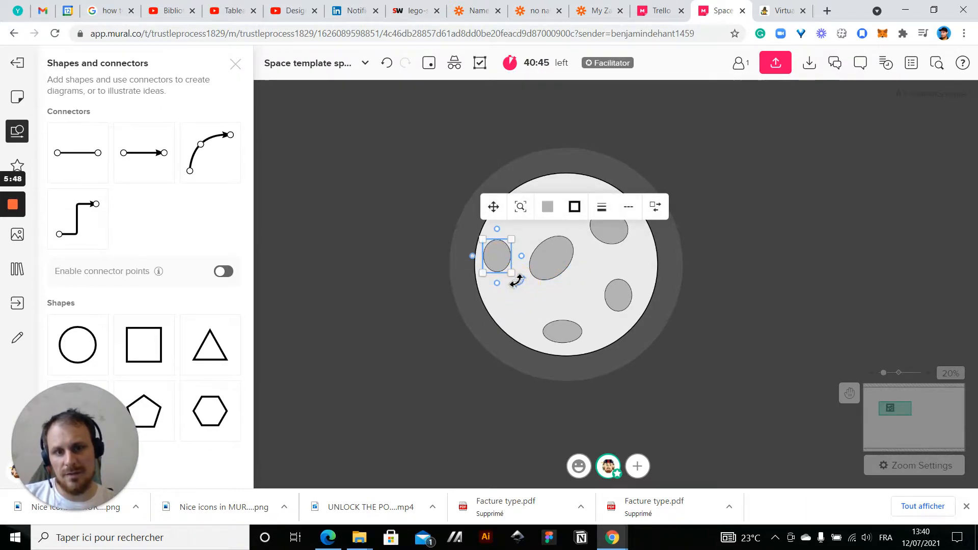
mouse_move(513, 275)
mouse_down()
mouse_move(514, 287)
mouse_move(504, 271)
mouse_up()
mouse_move(515, 234)
mouse_down()
mouse_move(509, 244)
mouse_move(531, 219)
mouse_move(521, 222)
mouse_up()
click(558, 267)
drag(558, 267, 546, 290)
click(413, 236)
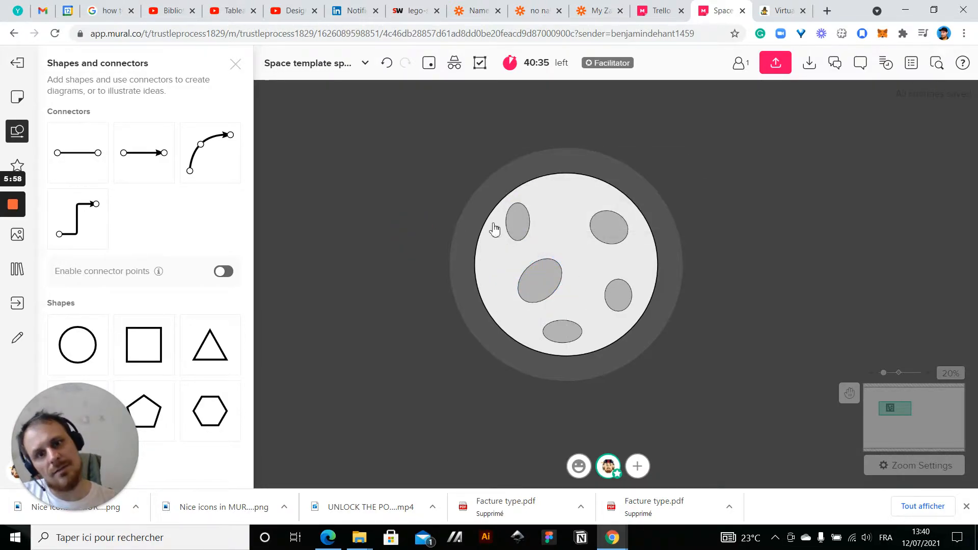
Rotate the upper-left crater into a slanted oval
click(514, 219)
drag(538, 248, 574, 221)
click(405, 232)
click(340, 238)
scroll(340, 238, down, 3)
scroll(460, 260, up, 2)
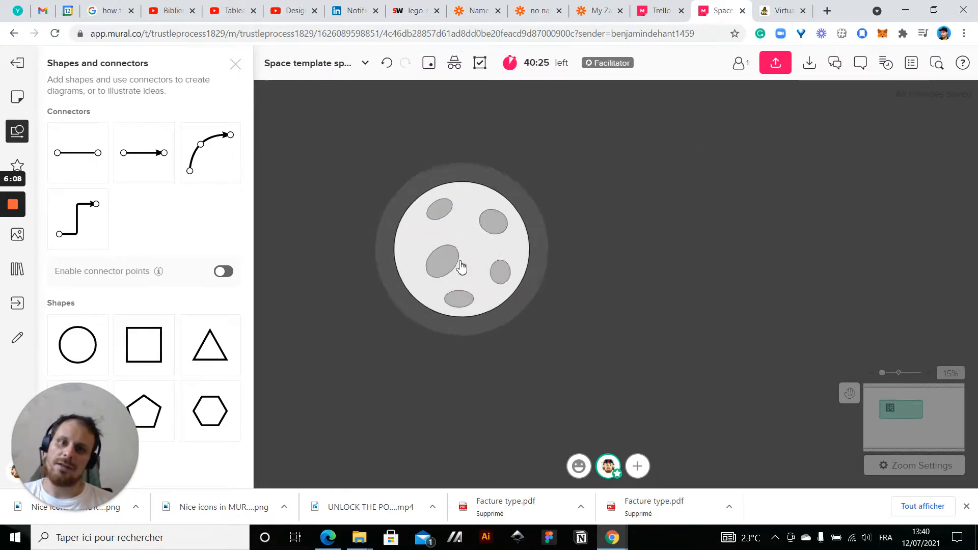
Move the large crater slightly closer to the planet's left edge
scroll(460, 265, up, 2)
drag(431, 273, 418, 273)
click(682, 288)
scroll(426, 248, up, 1)
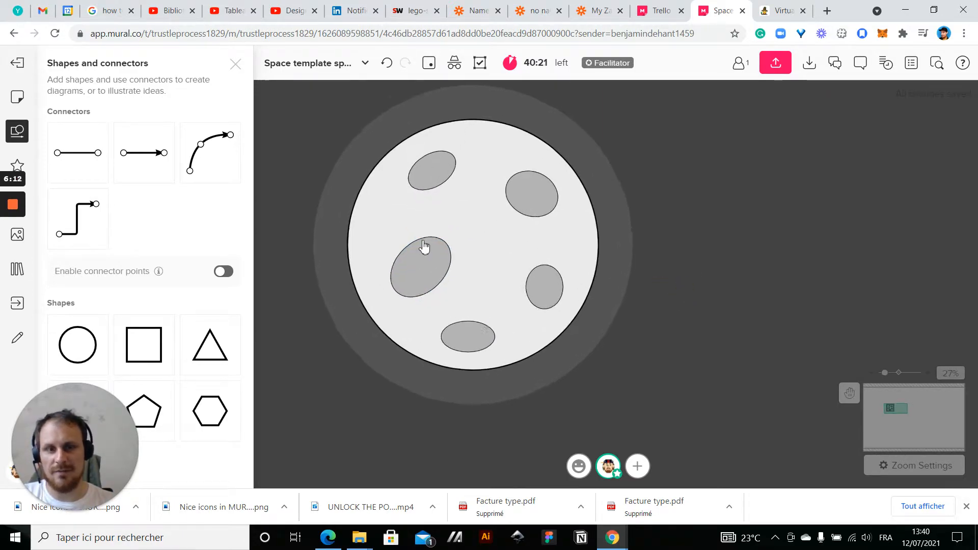
scroll(424, 248, up, 1)
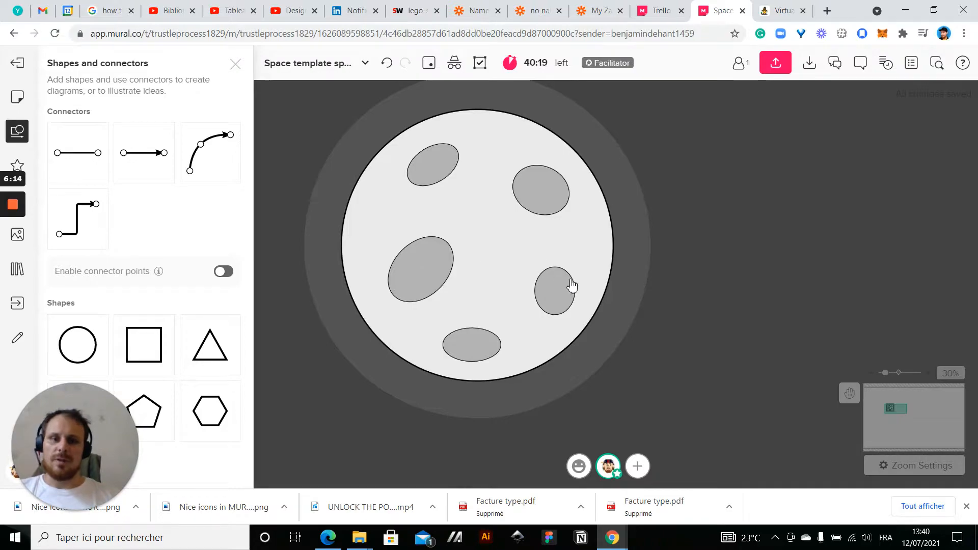
Duplicate the planet's light grey circle and shrink the copy beside the planet
click(614, 274)
key(ctrl+d)
scroll(777, 291, down, 1)
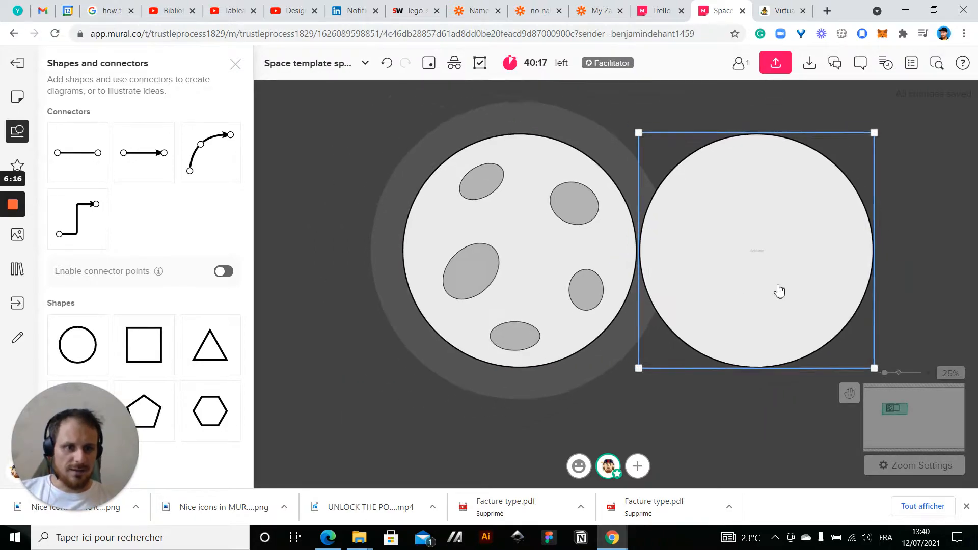
drag(872, 136, 825, 183)
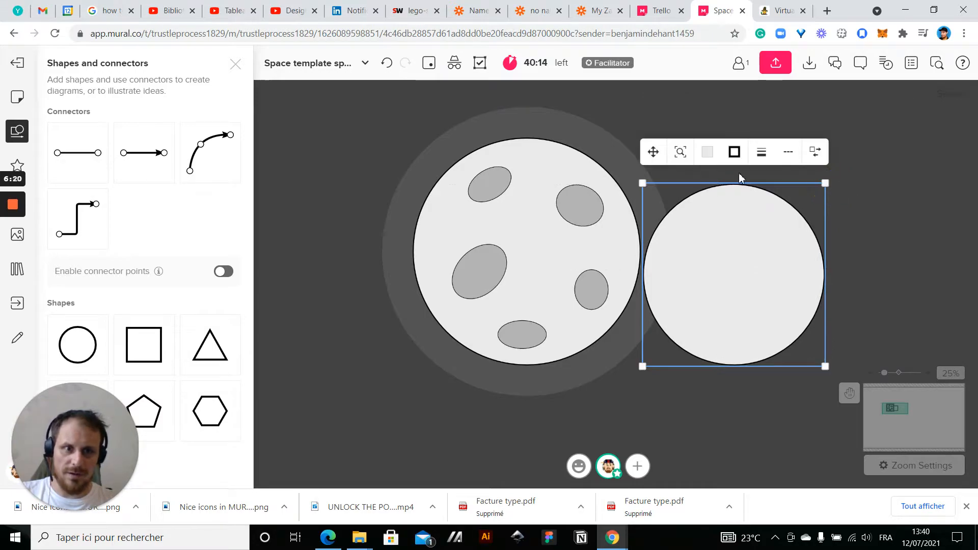
Fill the copied circle with the lighter grey default color and remove its border
click(709, 154)
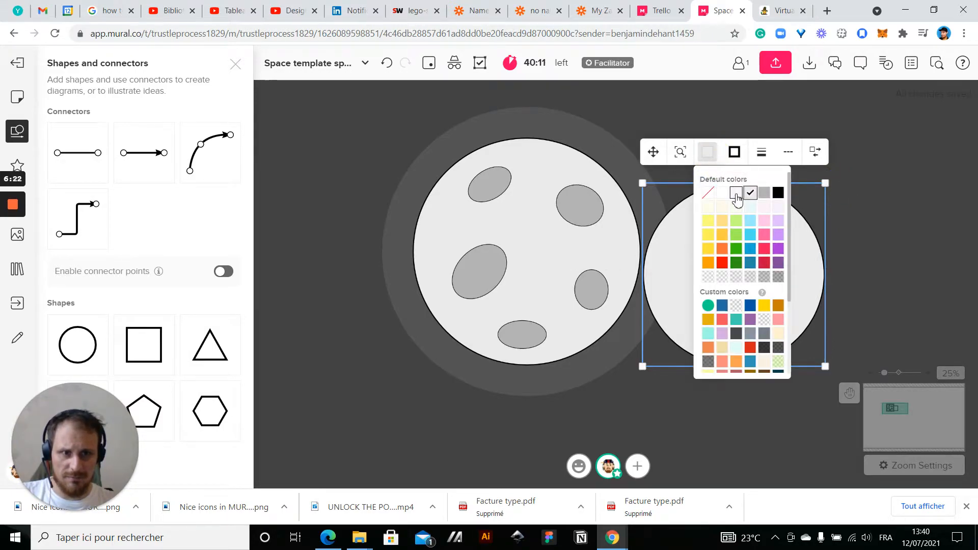
click(736, 194)
click(734, 151)
click(732, 193)
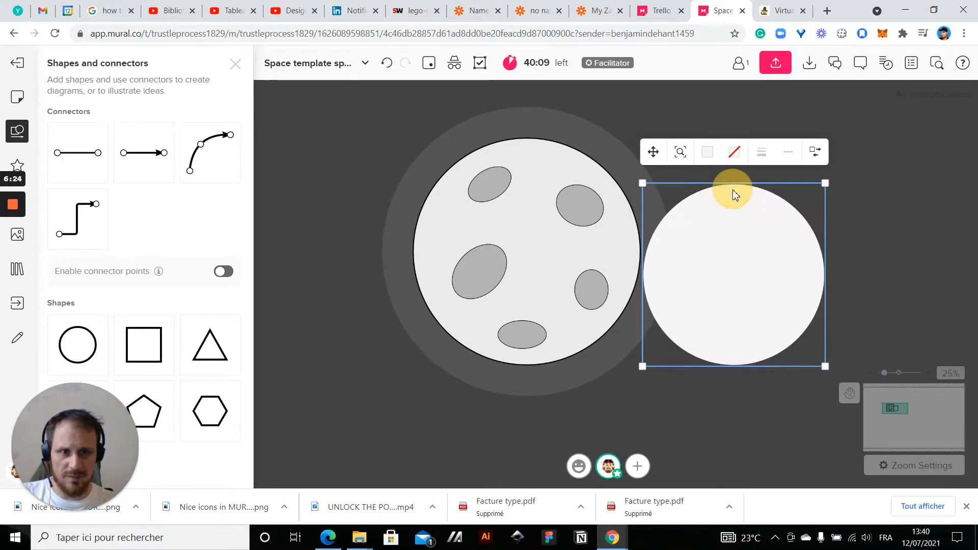
Select all five craters on the planet and bring them to the front
click(574, 214)
shift+click(489, 191)
shift+click(476, 275)
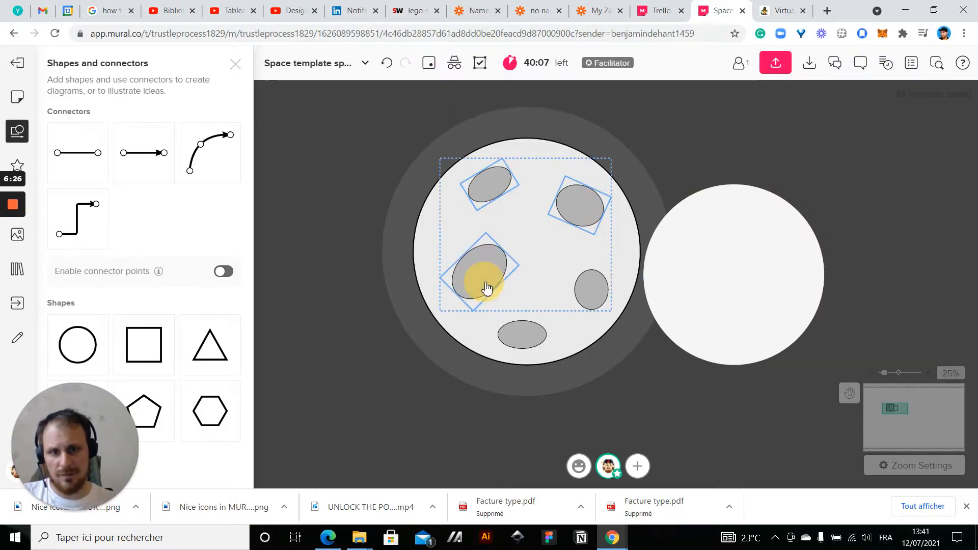
shift+click(584, 304)
shift+click(530, 334)
right_click(535, 336)
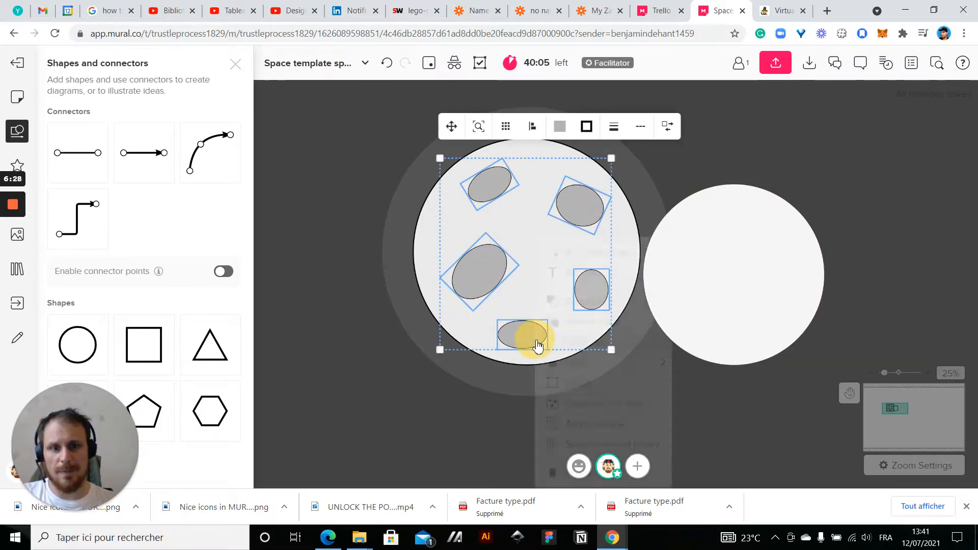
click(579, 301)
Move the lighter borderless circle onto the planet's centre, behind the craters
click(751, 290)
drag(751, 291, 543, 267)
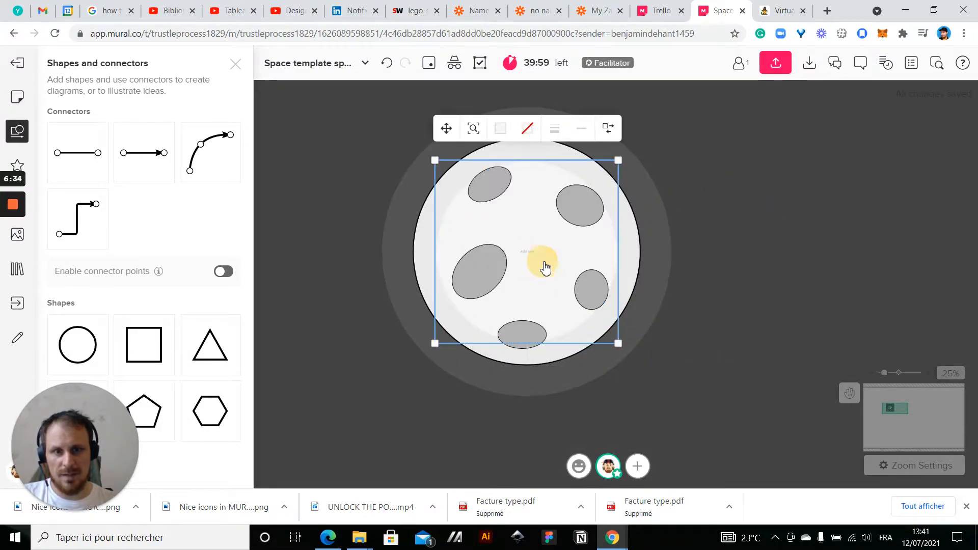
click(774, 226)
scroll(443, 300, up, 3)
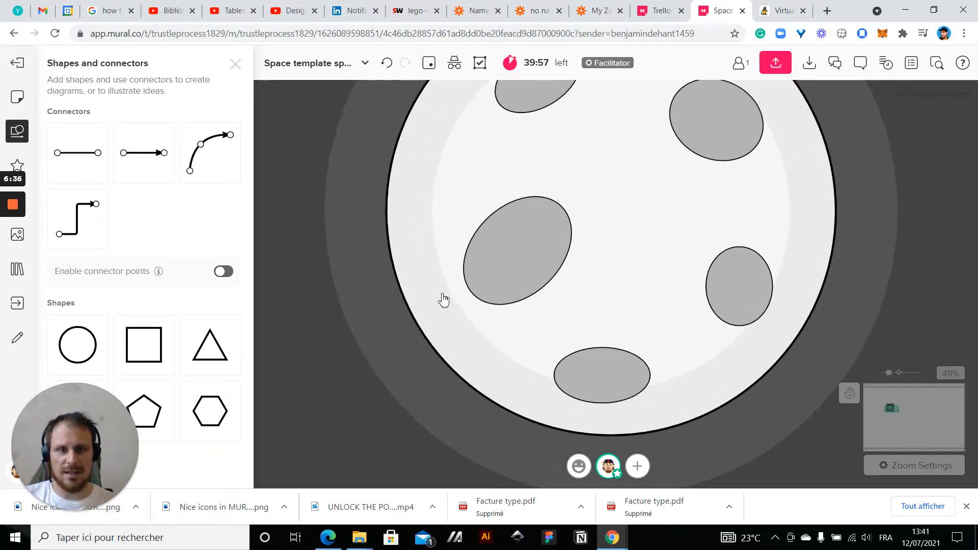
scroll(443, 300, down, 5)
scroll(443, 300, up, 3)
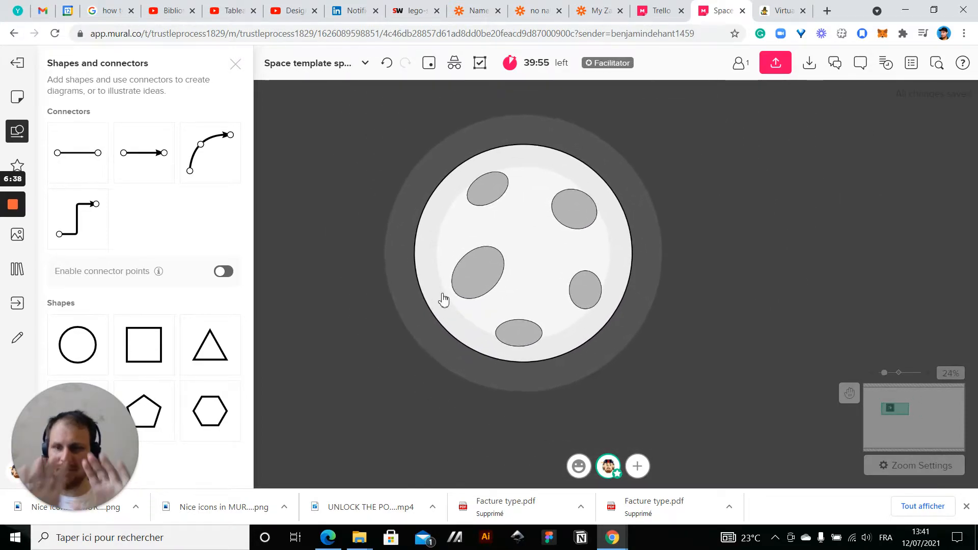
Try two semi-transparent light shades as the fill of the planet's inner circle
click(443, 298)
scroll(444, 294, up, 1)
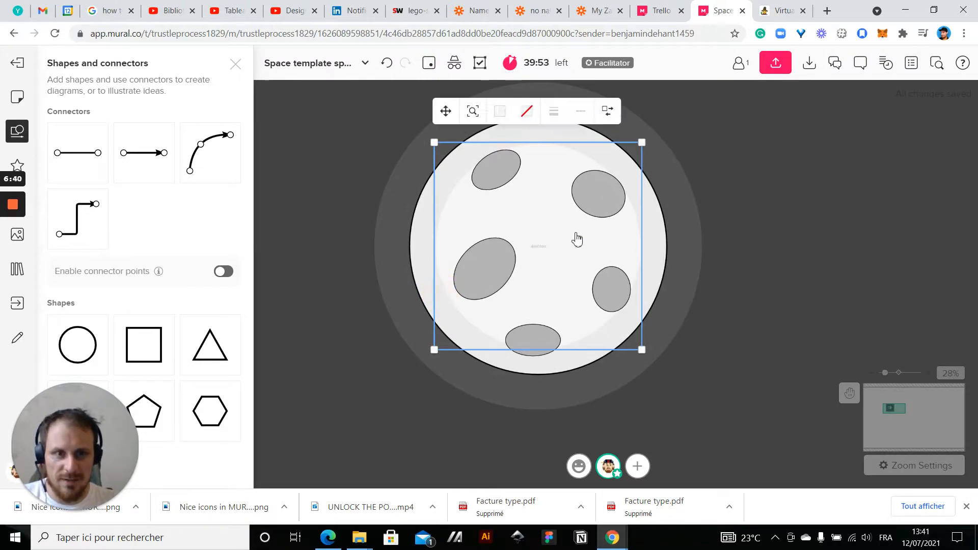
click(499, 112)
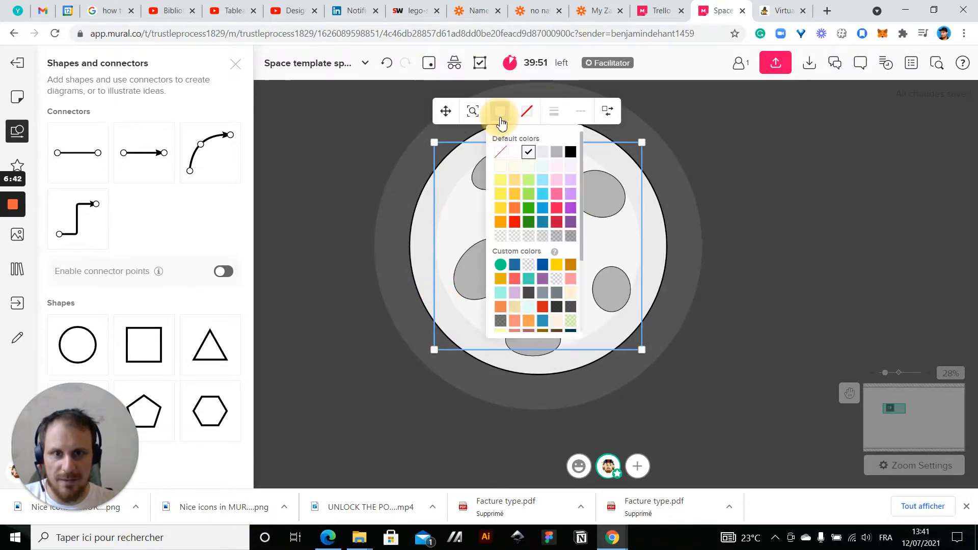
click(516, 238)
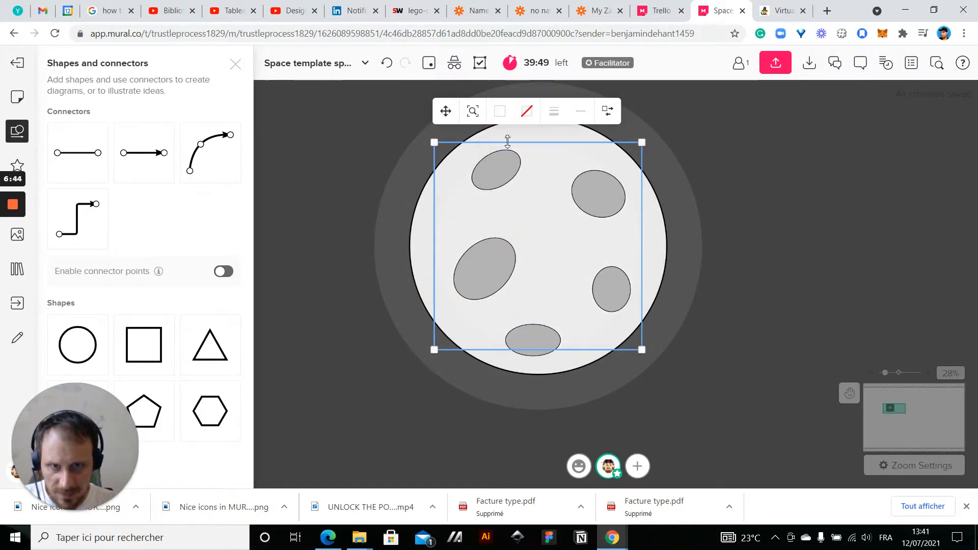
click(503, 117)
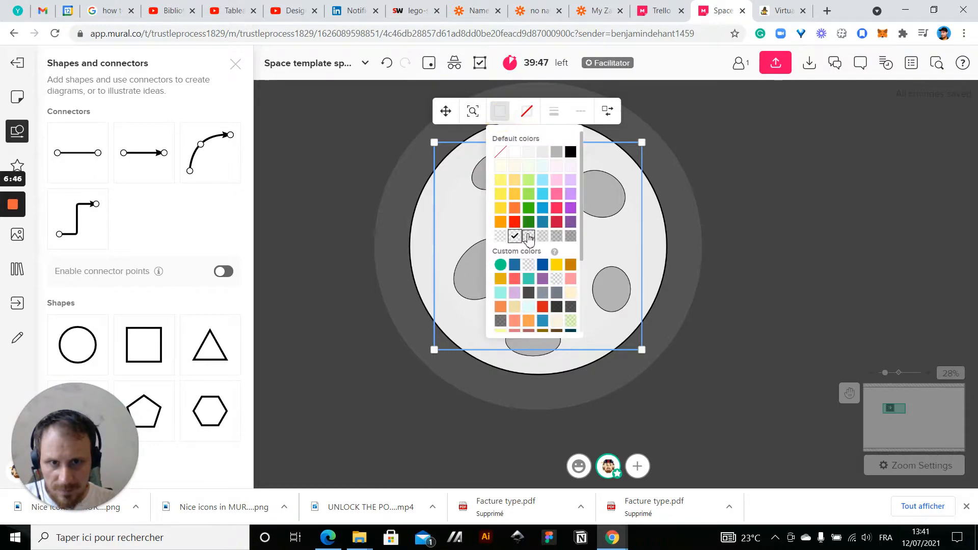
click(528, 237)
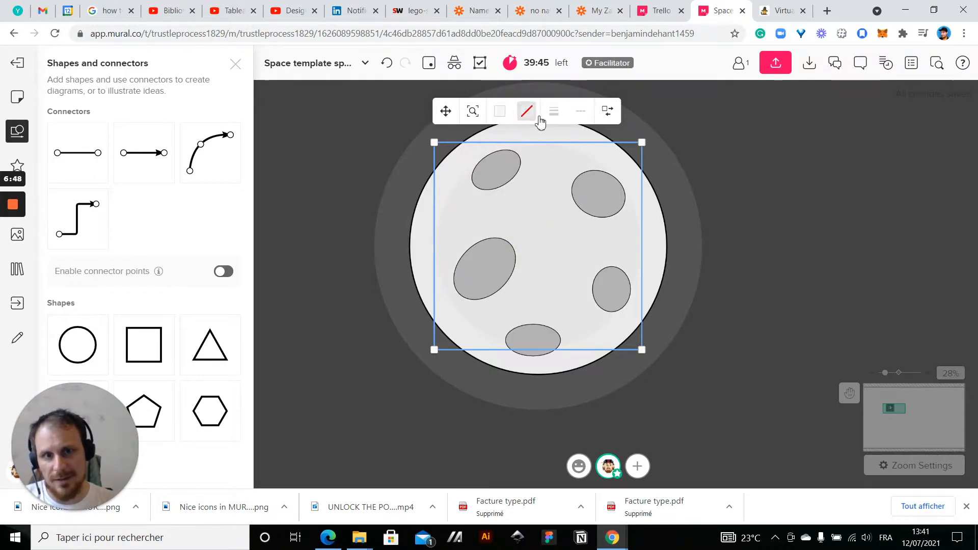
Try a solid white fill on the planet's inner circle
click(501, 116)
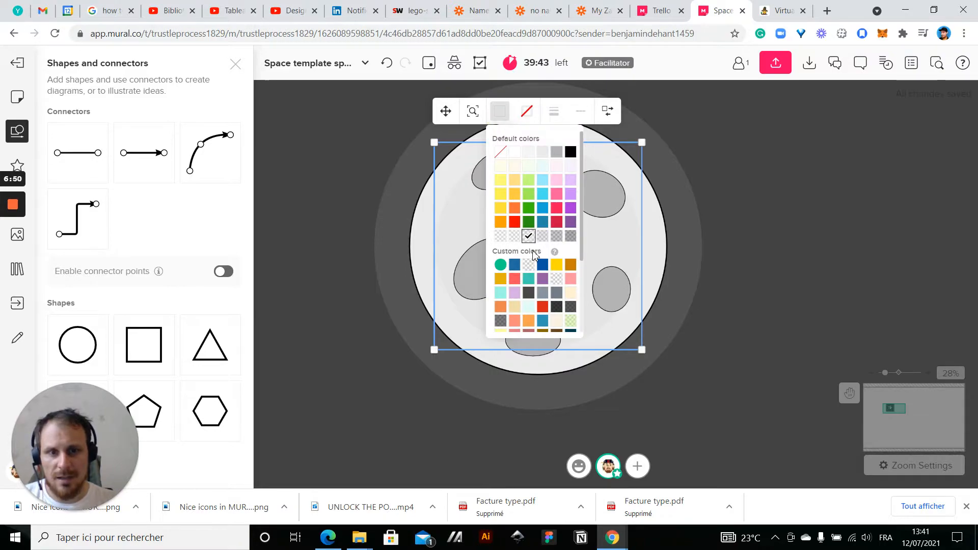
click(515, 153)
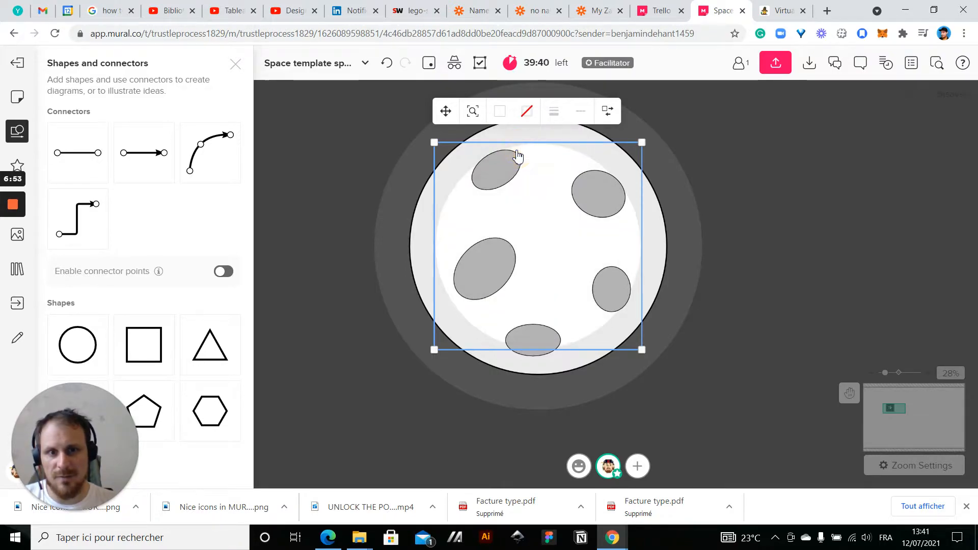
click(778, 211)
Fill the planet's inner circle with the very light grey default color
click(521, 202)
click(500, 111)
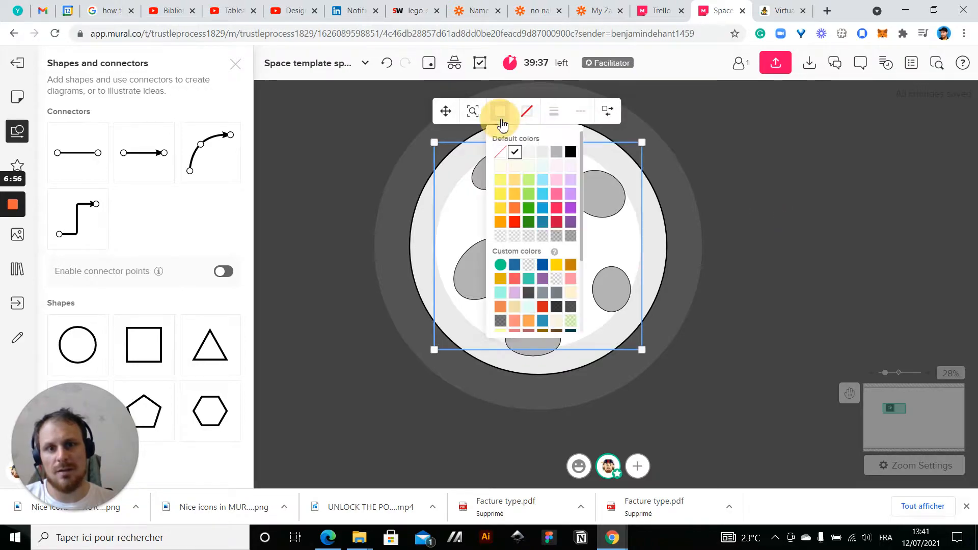
click(527, 153)
click(819, 221)
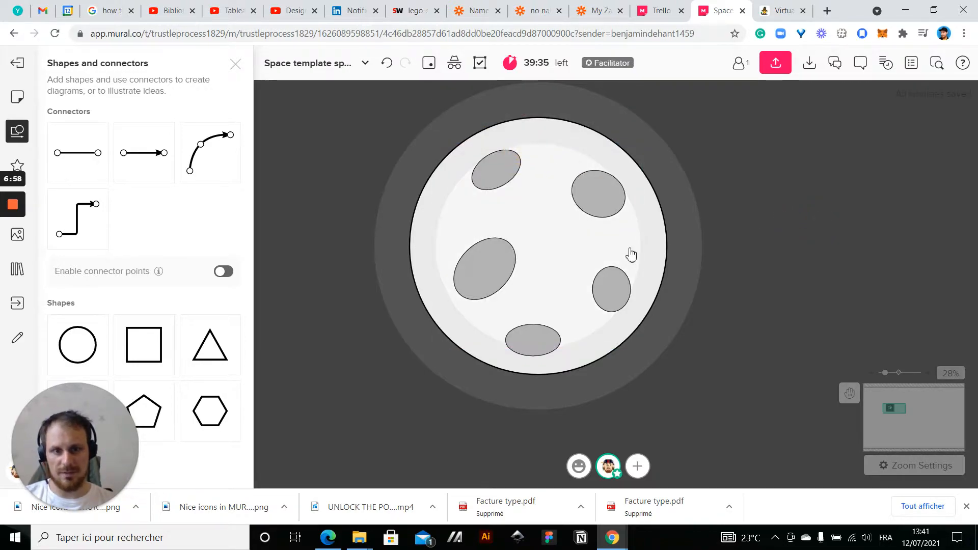
Shrink the planet's inner circle and recentre it on the planet
click(560, 198)
drag(642, 143, 608, 176)
drag(552, 267, 567, 247)
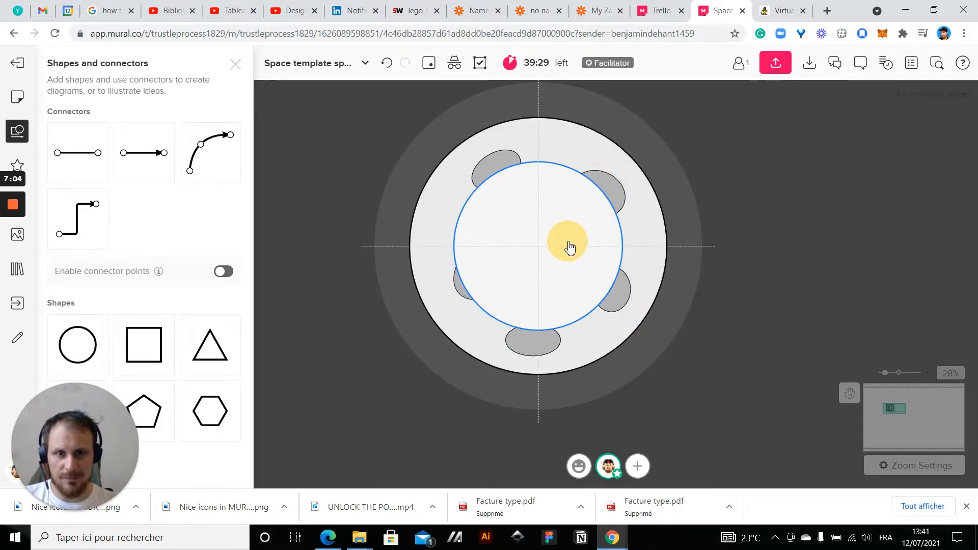
click(746, 240)
scroll(789, 245, down, 2)
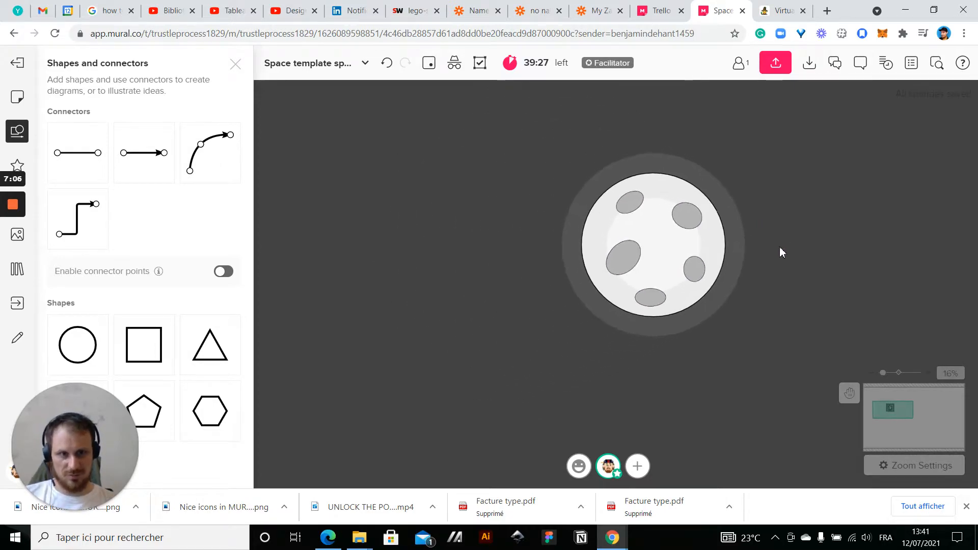
Examine the cratered planet on the mural at several zoom levels
scroll(624, 240, up, 4)
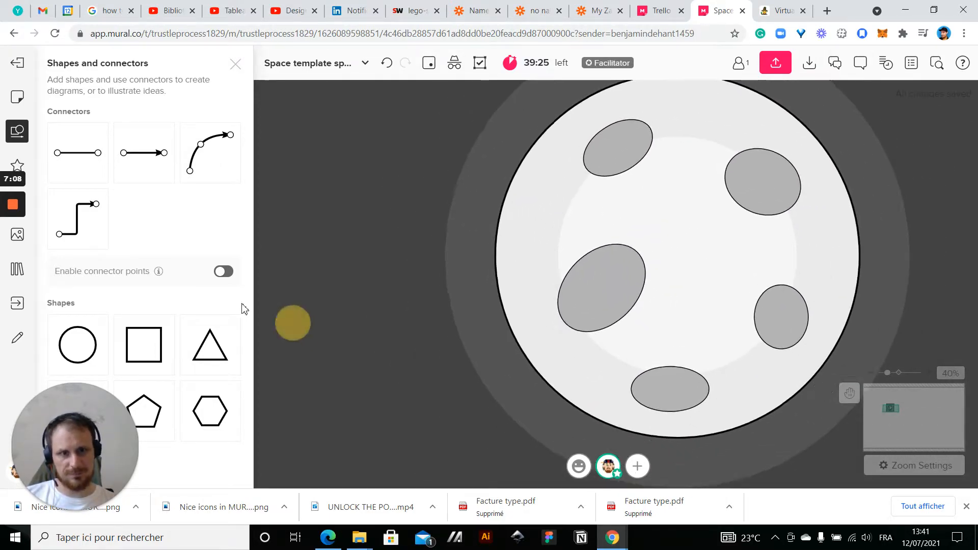
scroll(497, 319, down, 5)
scroll(496, 318, down, 1)
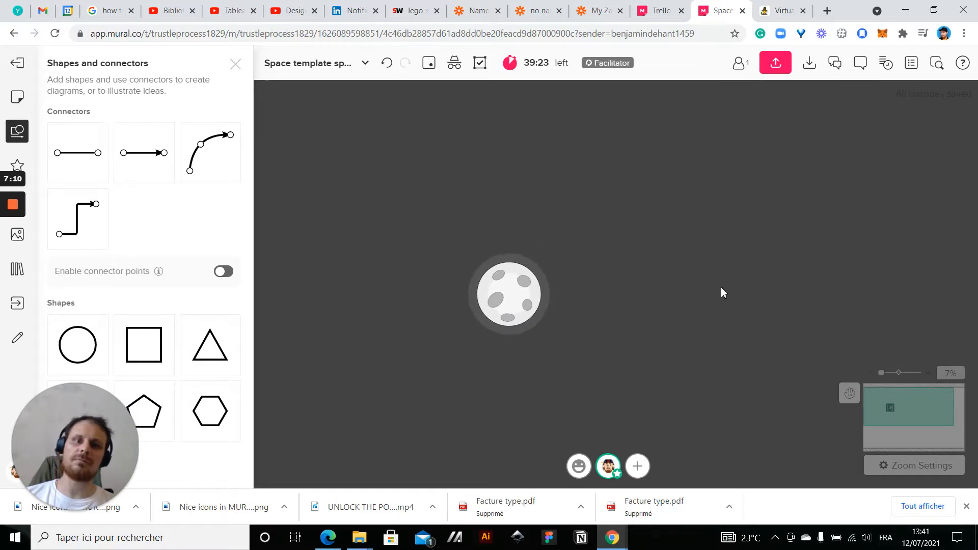
scroll(475, 343, up, 4)
scroll(475, 343, down, 1)
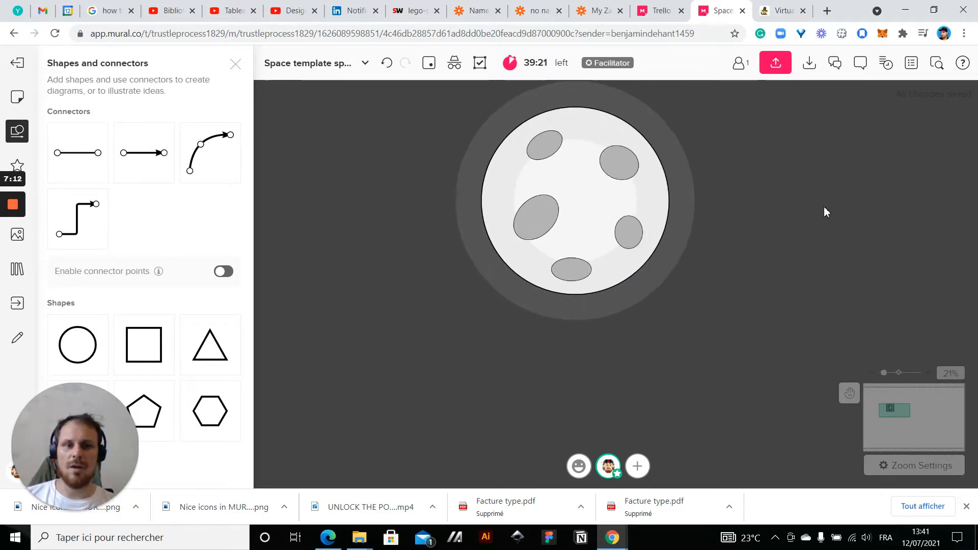
drag(821, 207, 796, 213)
scroll(796, 213, down, 1)
scroll(797, 212, down, 1)
scroll(868, 163, down, 2)
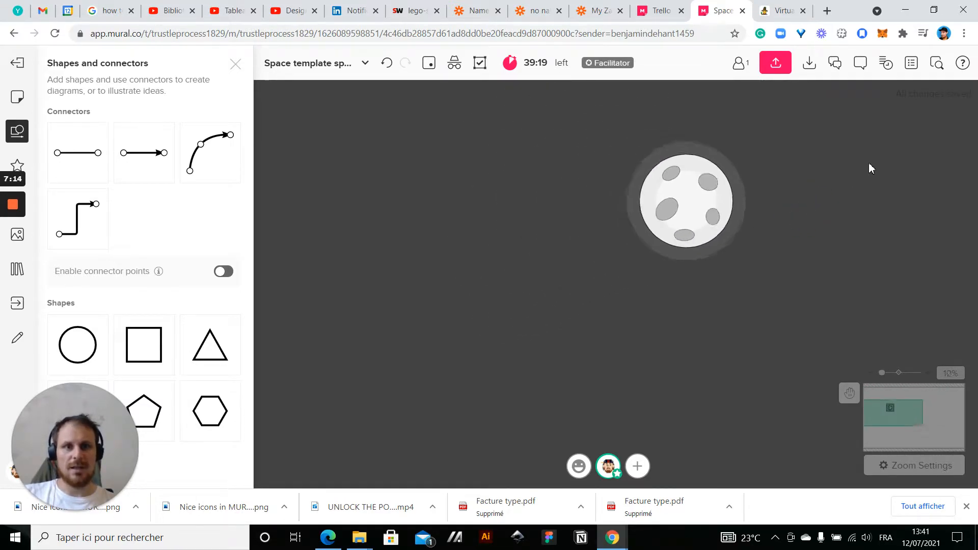
drag(883, 273, 658, 333)
scroll(658, 333, down, 1)
scroll(660, 333, down, 1)
drag(729, 325, 591, 247)
drag(447, 313, 550, 322)
scroll(542, 264, up, 1)
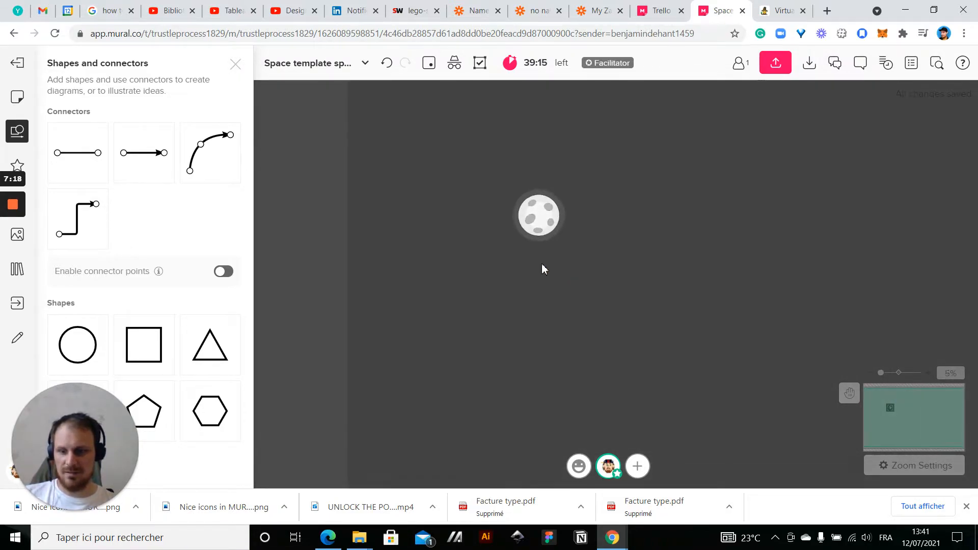
Group all the planet's circles and move the planet toward the lower-right part of the mural
drag(481, 136, 624, 285)
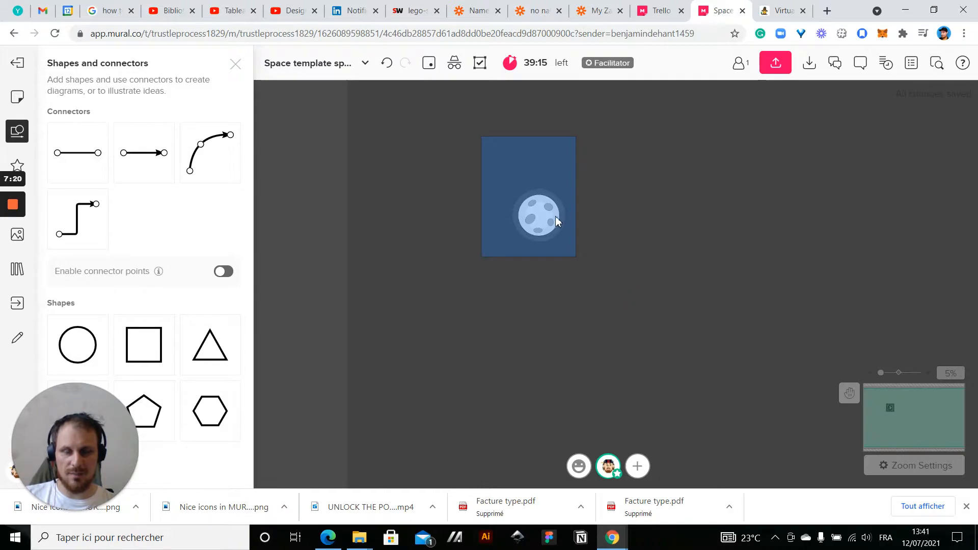
click(540, 223)
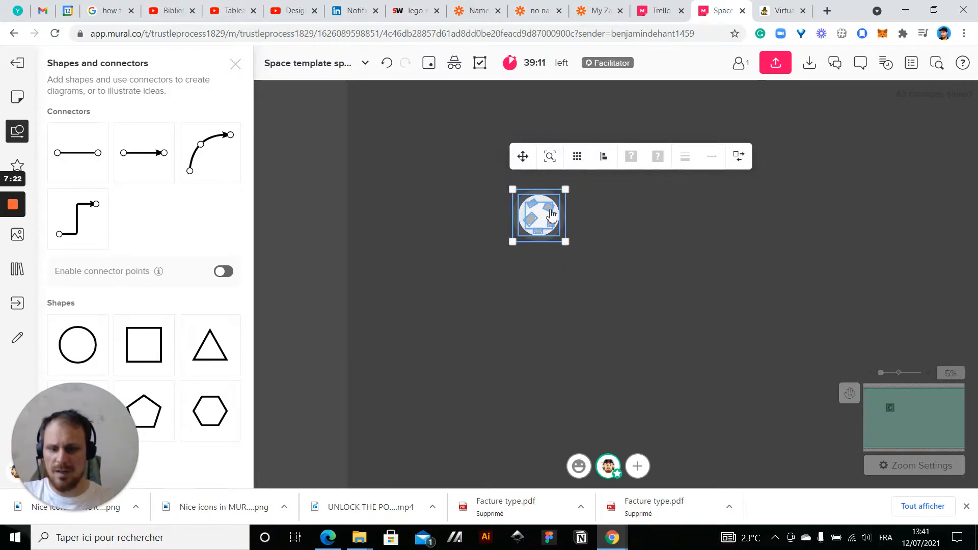
drag(546, 216, 750, 303)
click(547, 334)
Ungroup the planet into its separate circles
scroll(548, 334, down, 1)
drag(601, 330, 578, 319)
scroll(668, 270, up, 5)
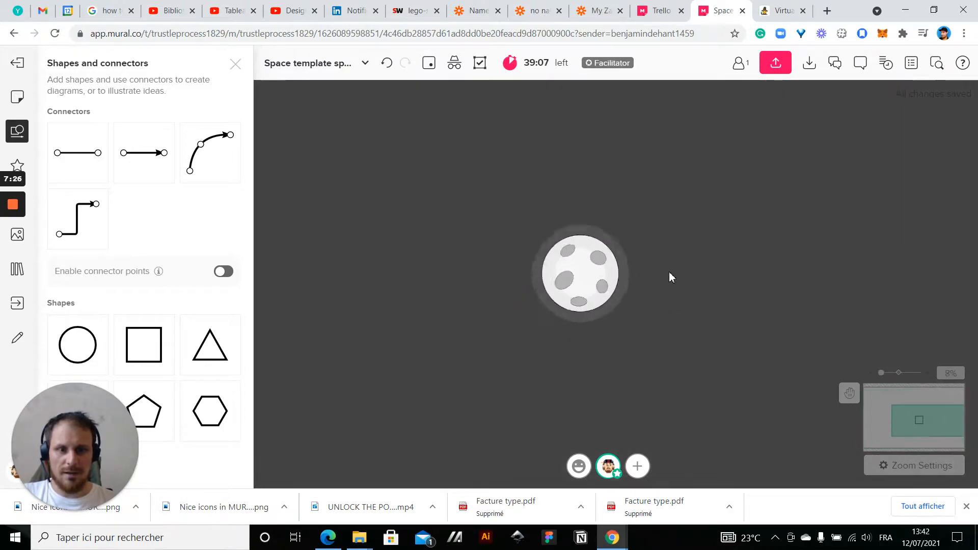
drag(647, 283, 721, 268)
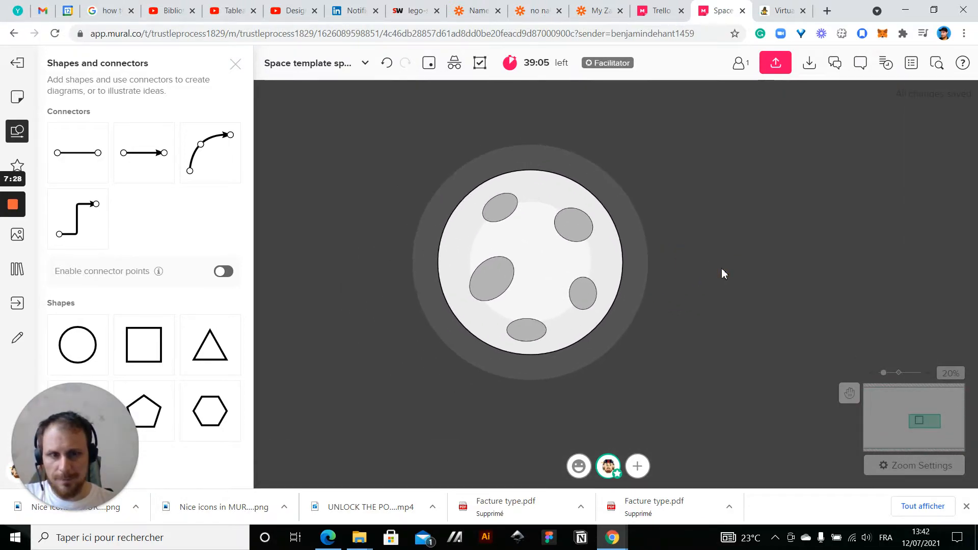
scroll(554, 289, down, 3)
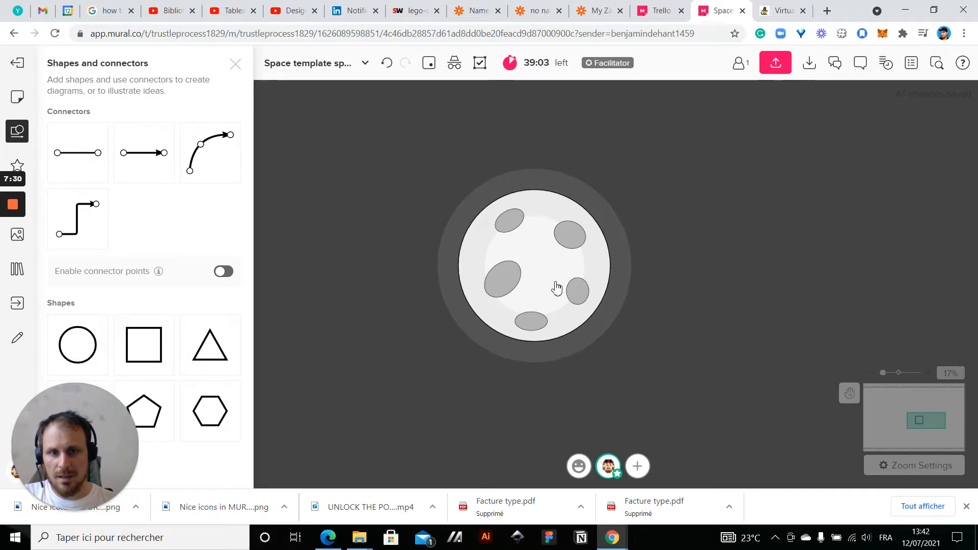
click(476, 257)
right_click(493, 257)
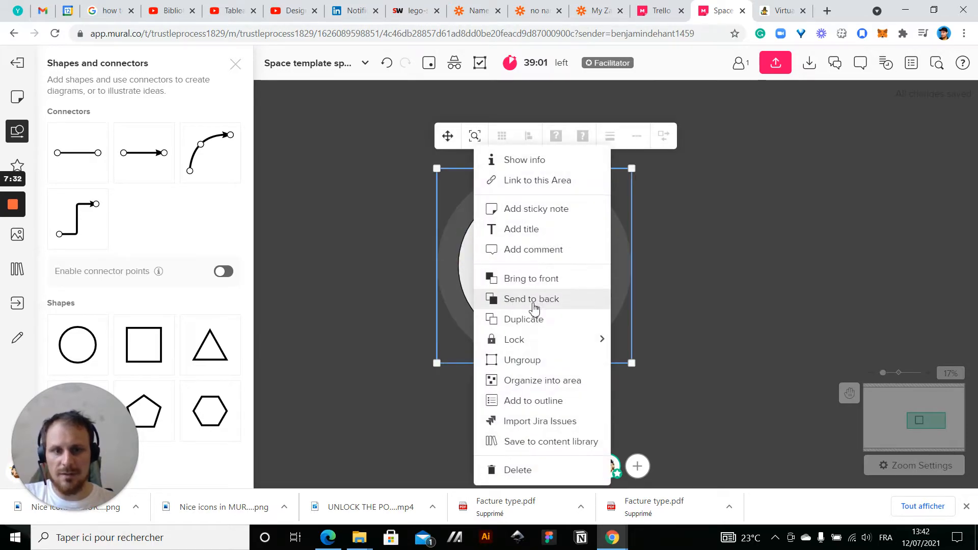
click(539, 362)
click(730, 301)
Remove the black border from the five craters and the planet's main circle
scroll(504, 305, up, 3)
click(516, 263)
shift+click(610, 220)
shift+click(622, 279)
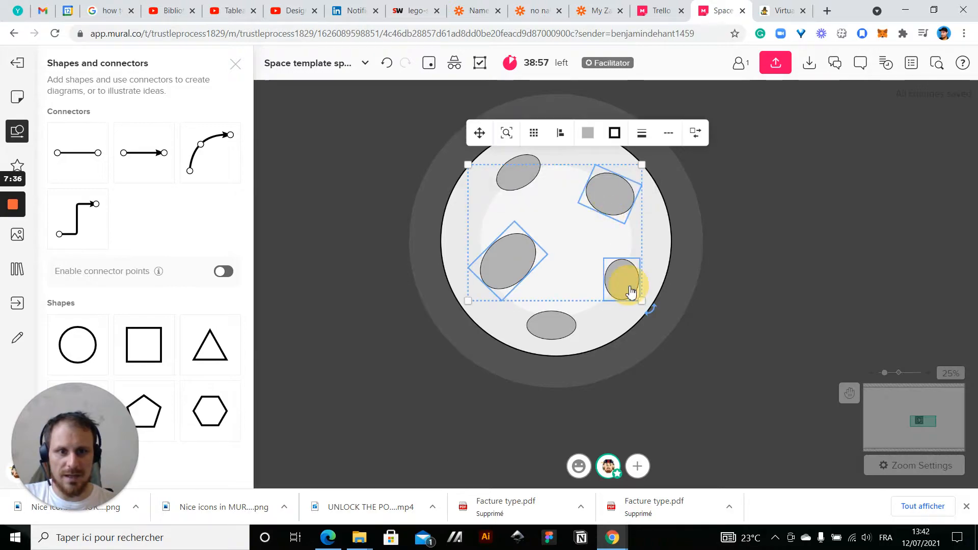
shift+click(551, 326)
shift+click(510, 184)
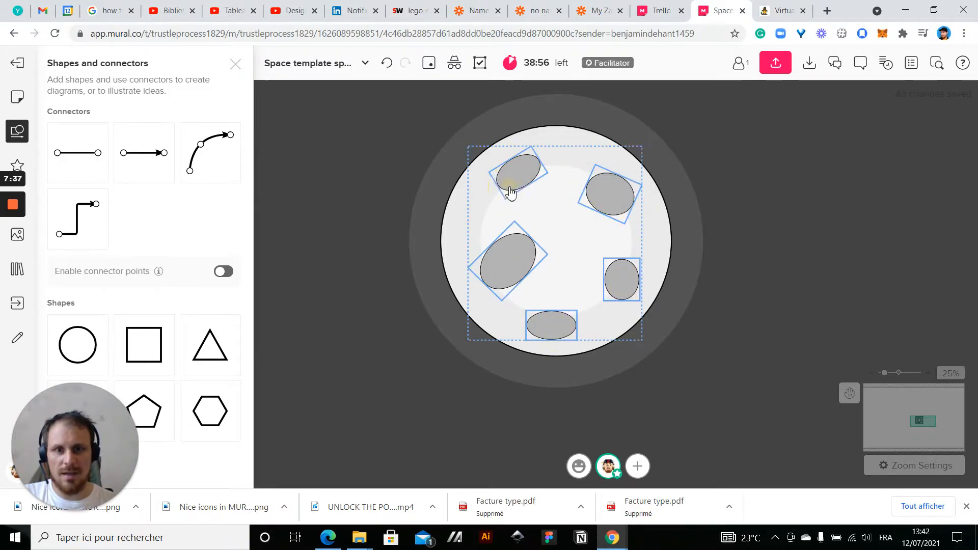
shift+click(443, 213)
click(587, 395)
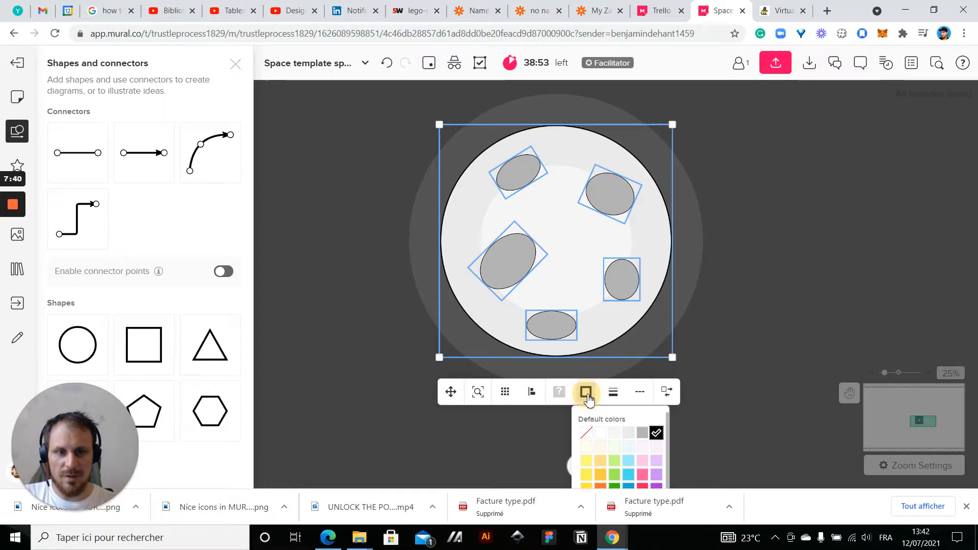
click(586, 434)
click(799, 293)
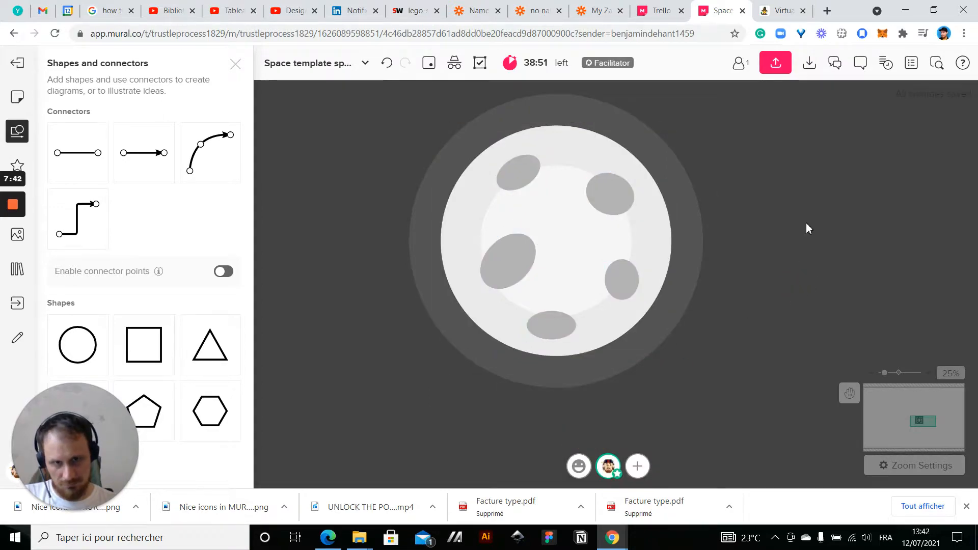
Shift the planet's largest crater slightly to the left, toward the planet's edge
scroll(805, 222, down, 5)
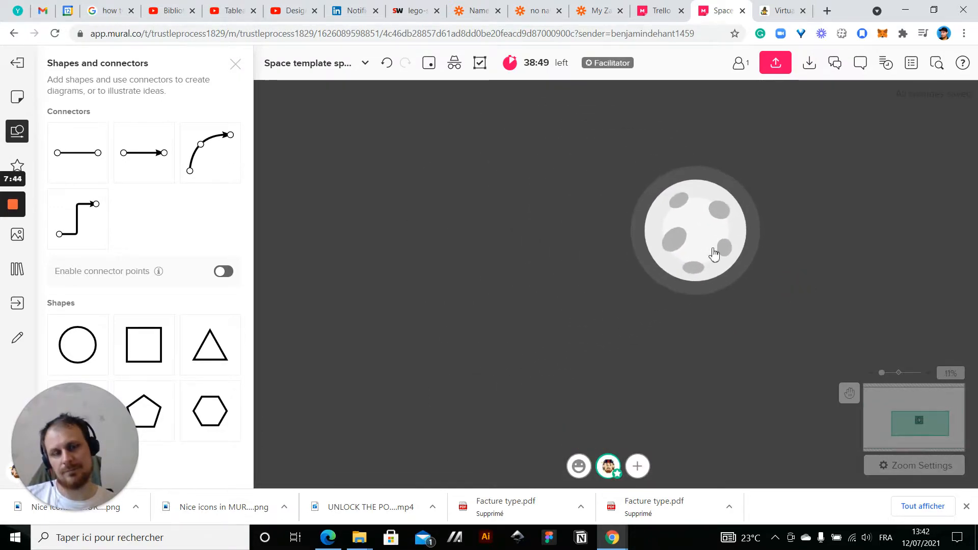
scroll(694, 247, up, 5)
click(648, 256)
drag(648, 256, 629, 258)
click(418, 249)
scroll(419, 250, down, 3)
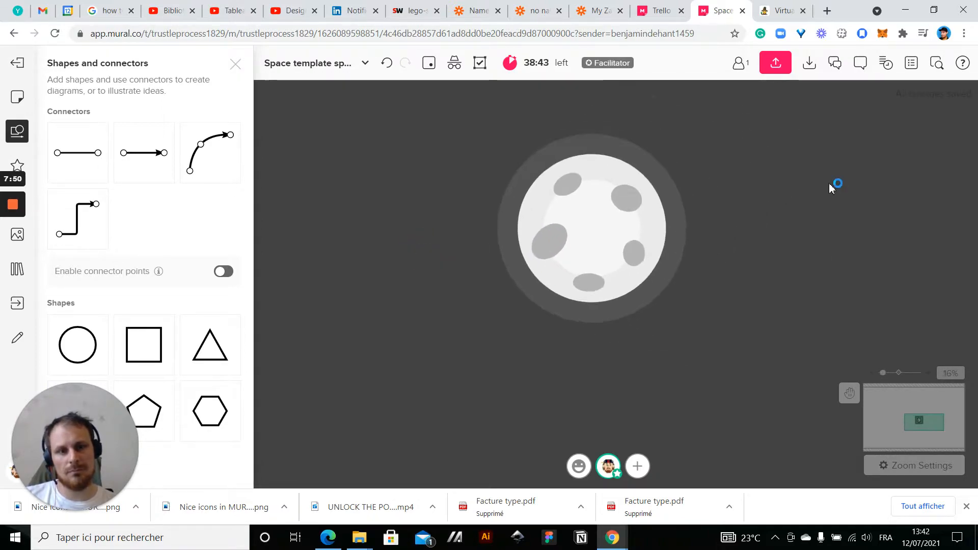
Try the light grey default color as the fill of the planet's upper-right crater
scroll(815, 214, up, 2)
click(546, 206)
click(590, 156)
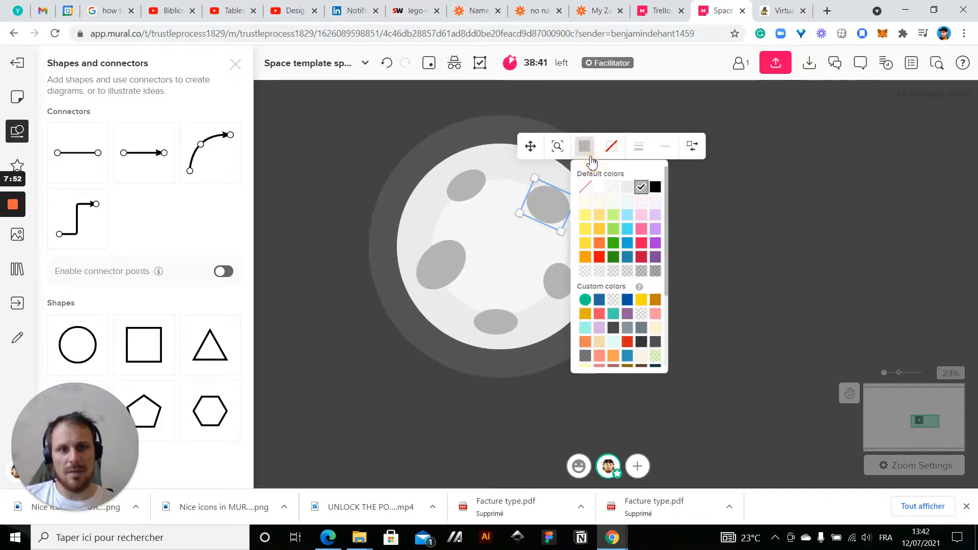
click(626, 189)
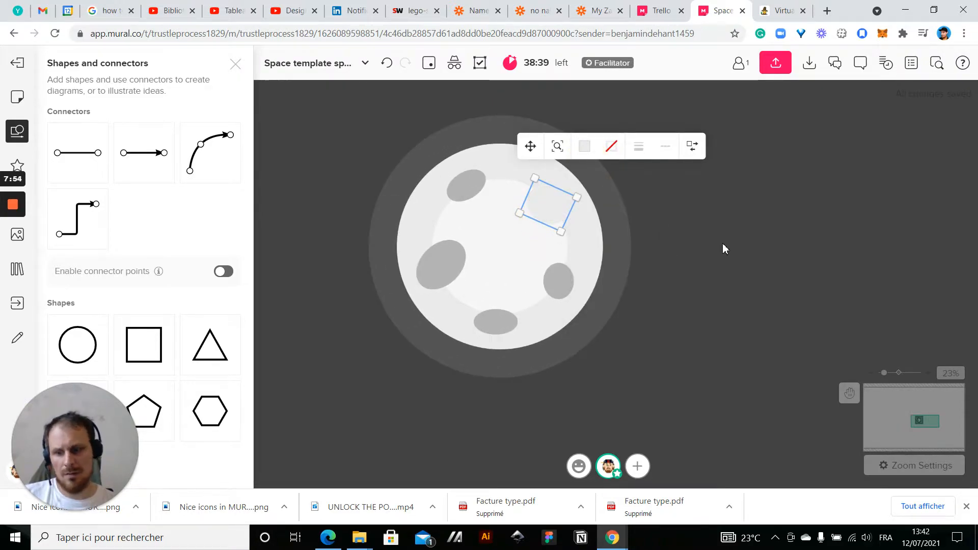
key(ctrl+z)
Fill the planet's lower-right crater with the medium blue-grey custom color
click(558, 279)
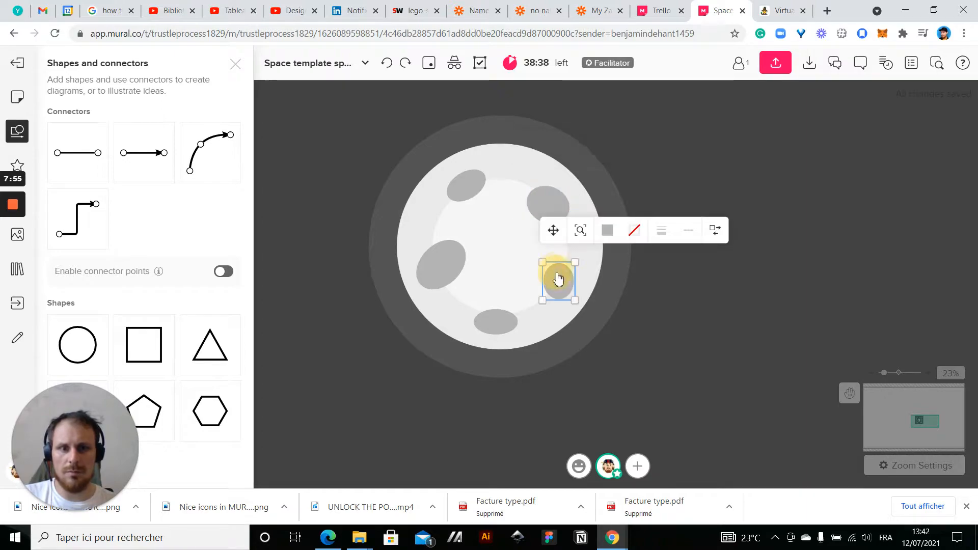
click(611, 236)
scroll(634, 321, down, 2)
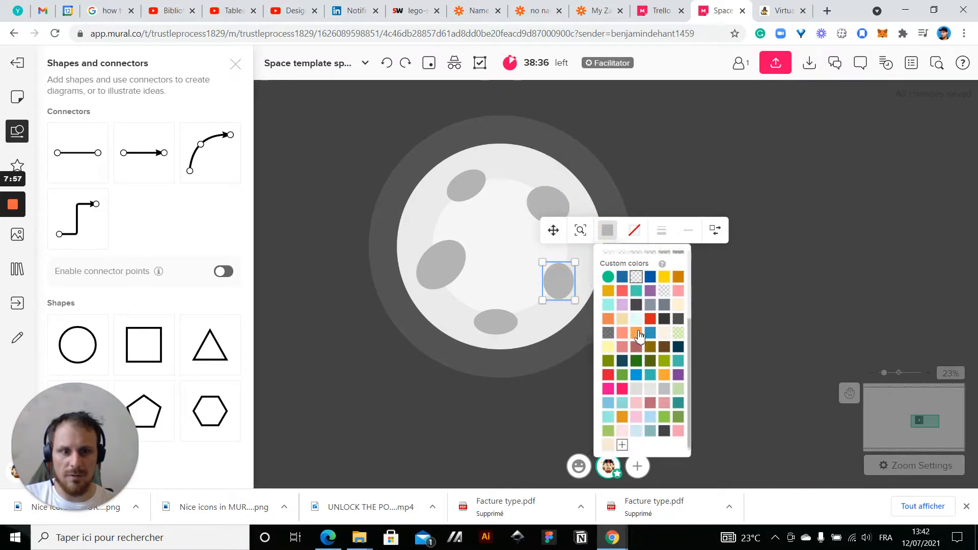
click(650, 306)
click(699, 338)
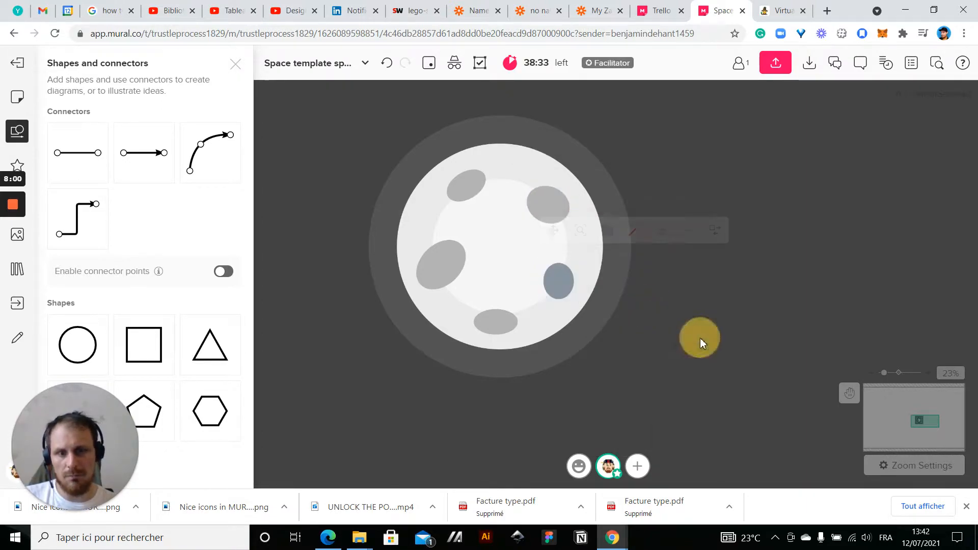
scroll(666, 385, down, 2)
Fill the planet's largest crater with the darker slate-grey custom color
click(504, 275)
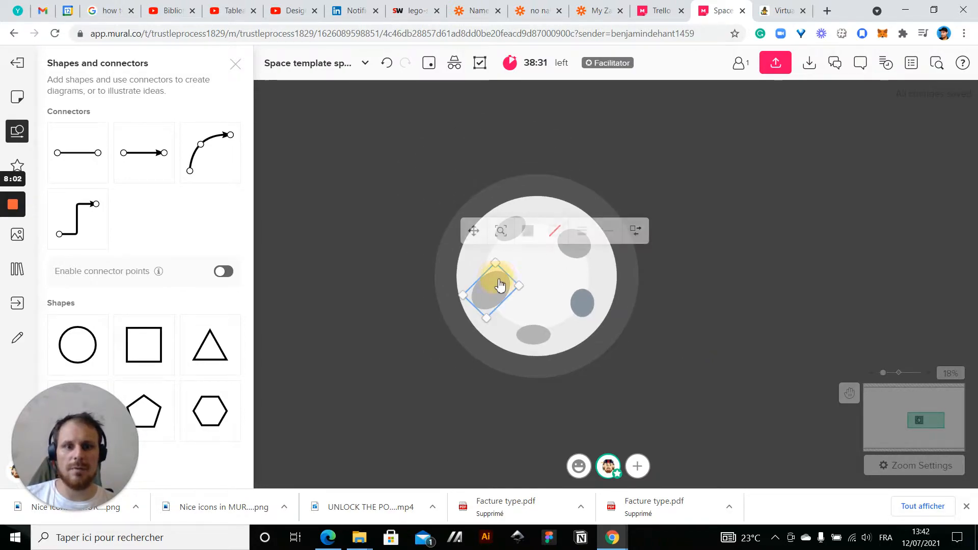
click(531, 232)
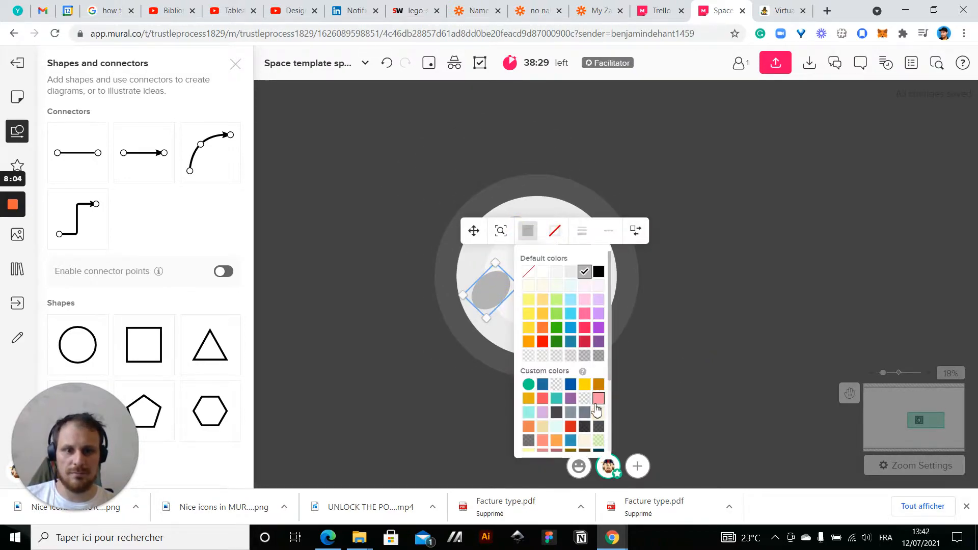
click(591, 408)
click(664, 395)
Group all the planet's circles and craters together again
scroll(664, 394, down, 5)
scroll(747, 393, up, 4)
drag(663, 386, 715, 360)
scroll(640, 402, up, 5)
scroll(640, 402, down, 5)
scroll(589, 313, up, 5)
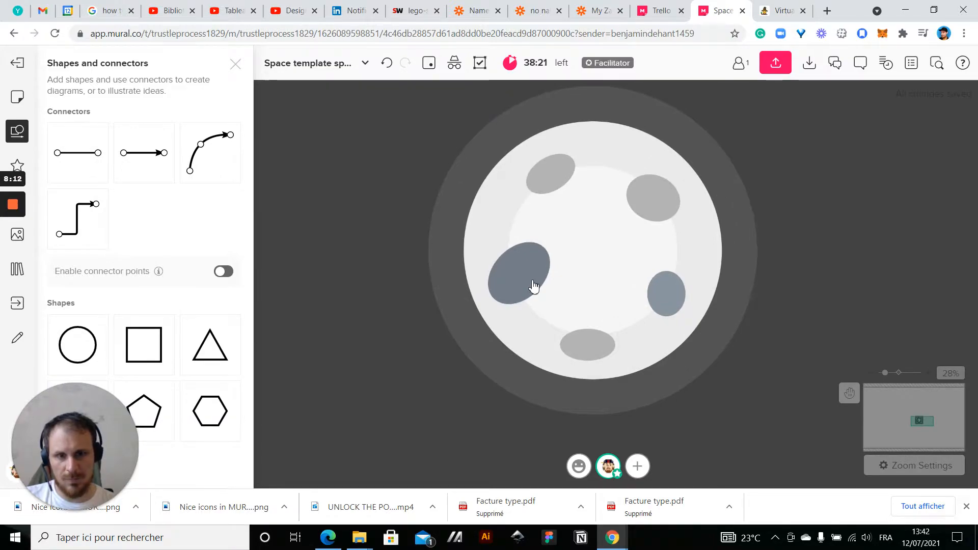
scroll(533, 286, down, 5)
scroll(405, 324, down, 1)
drag(379, 303, 470, 311)
drag(571, 230, 690, 368)
click(443, 402)
scroll(384, 235, up, 1)
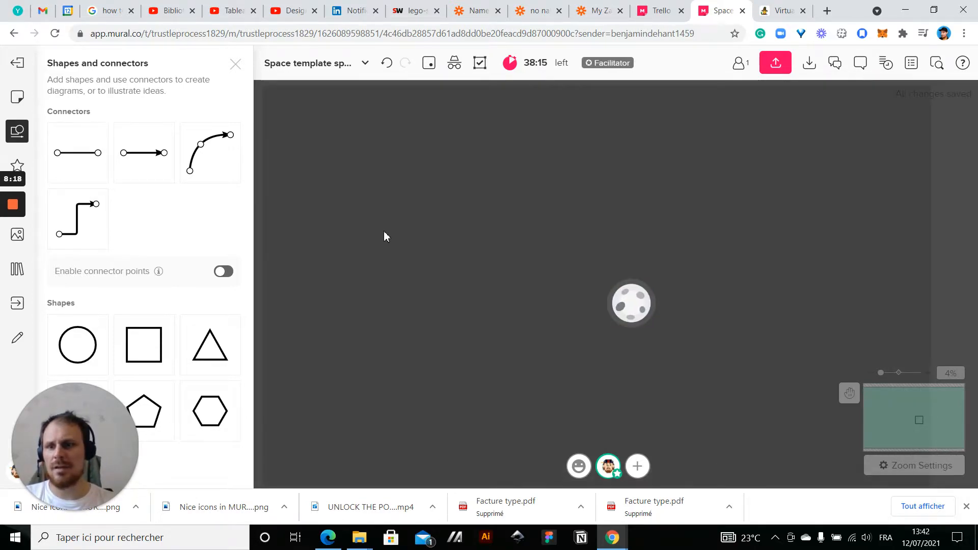
drag(92, 352, 408, 222)
scroll(410, 225, up, 1)
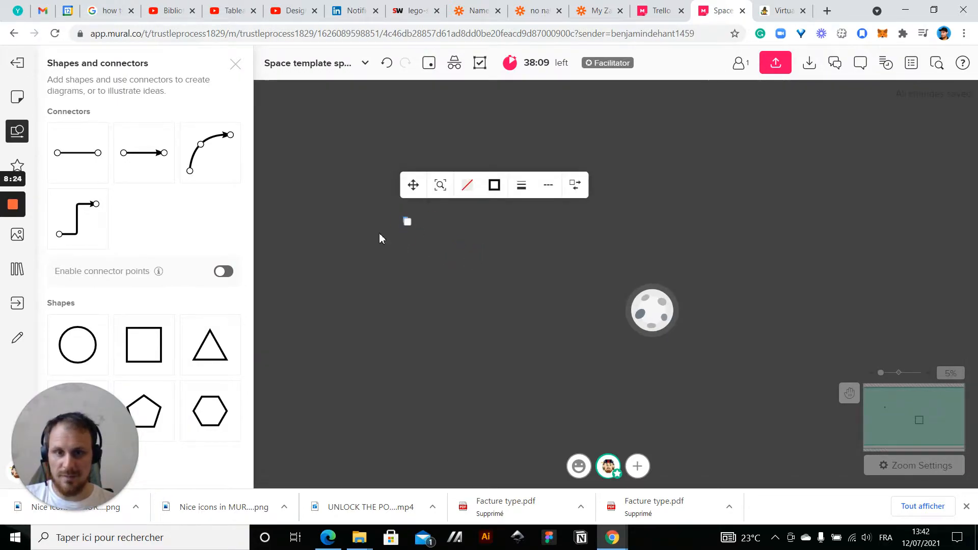
scroll(379, 236, up, 5)
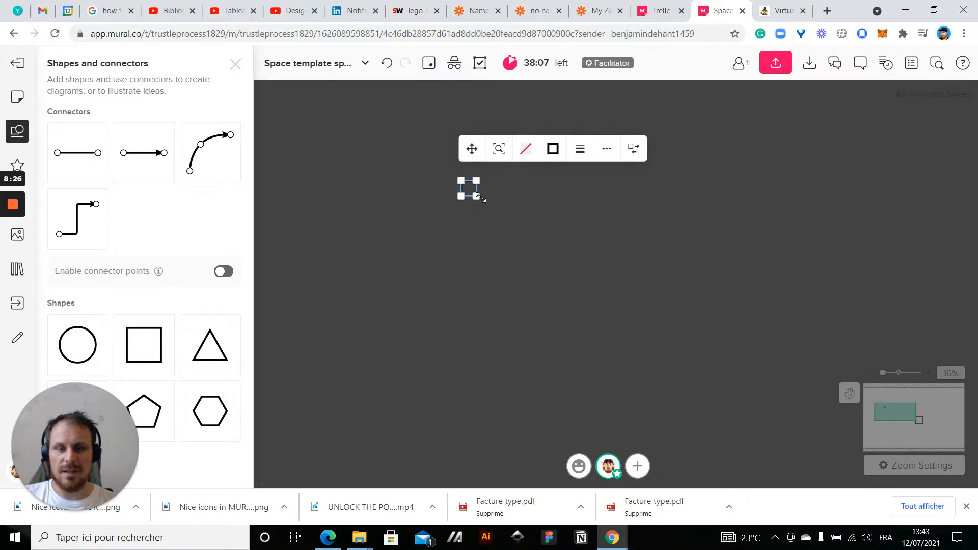
drag(478, 197, 579, 252)
double_click(579, 252)
click(495, 249)
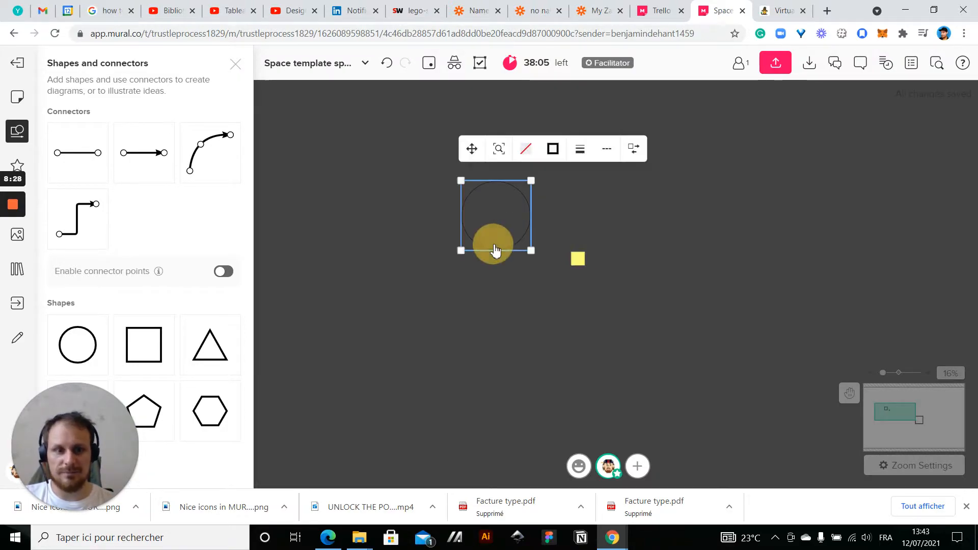
key(Delete)
click(579, 258)
key(Delete)
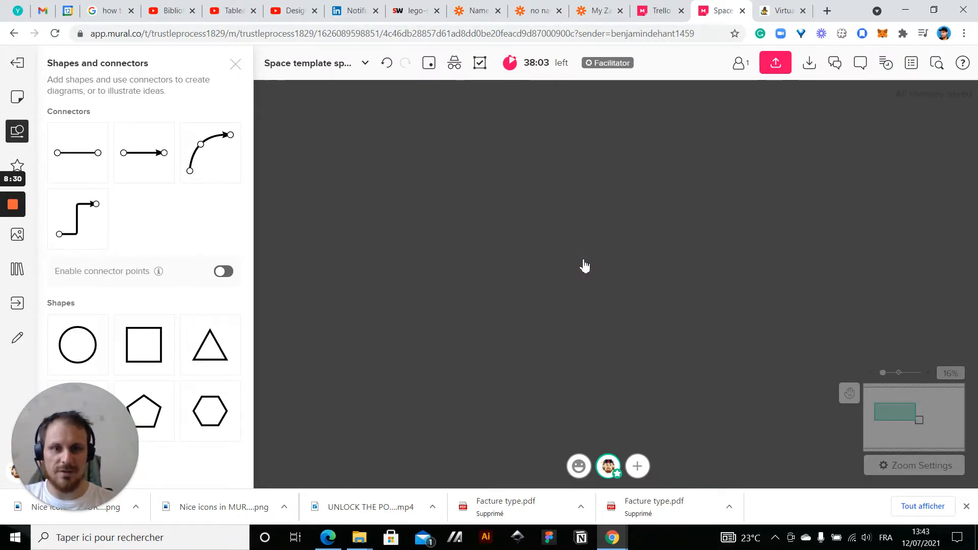
Duplicate the grouped planet and place the copy in the upper-left part of the mural
scroll(634, 301, down, 3)
click(702, 359)
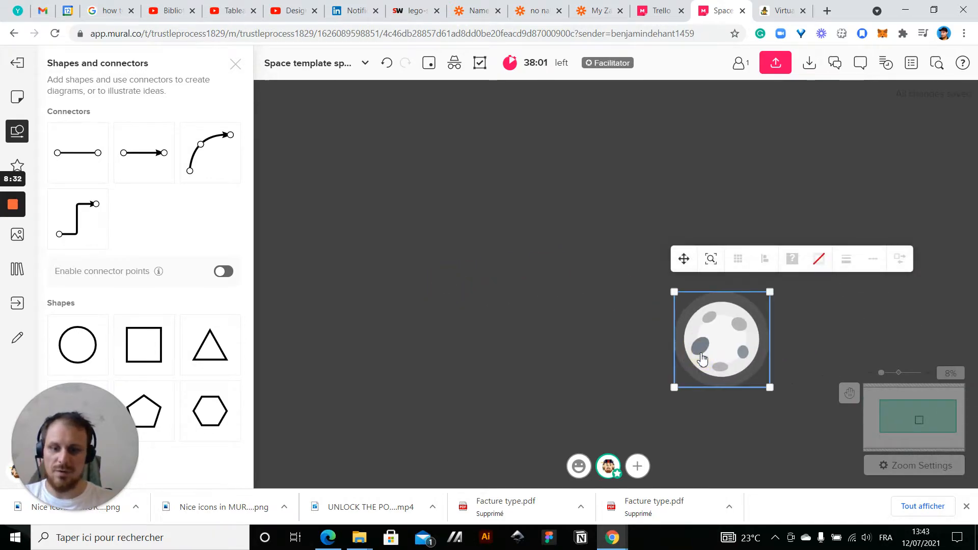
key(ctrl+d)
drag(810, 360, 368, 238)
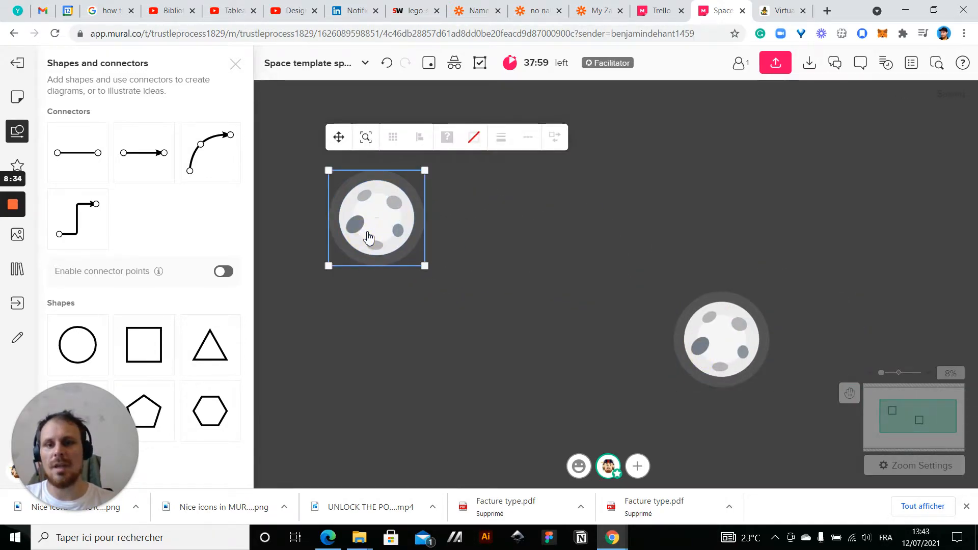
Ungroup the copied planet and delete its five craters
right_click(370, 237)
click(310, 346)
scroll(310, 346, up, 3)
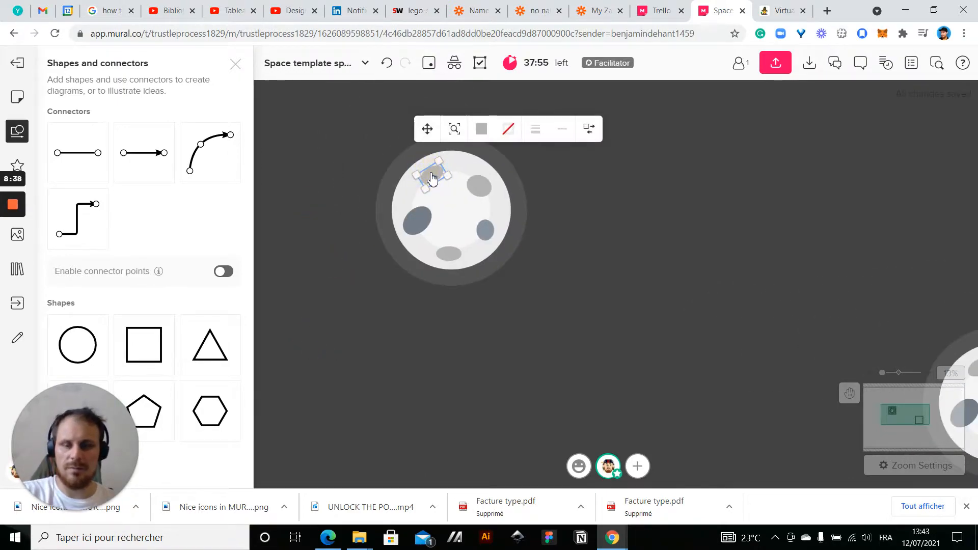
key(Delete)
click(419, 223)
key(Delete)
click(456, 260)
key(Delete)
click(485, 233)
key(Delete)
click(485, 193)
key(Delete)
Fill the copied planet's outer glow circle with the semi-transparent light green custom color
click(524, 213)
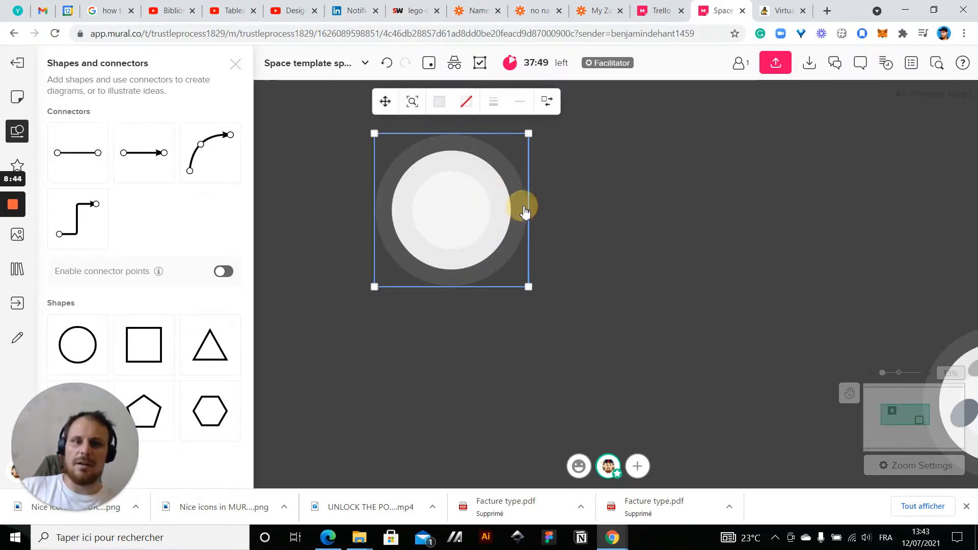
click(438, 102)
click(509, 308)
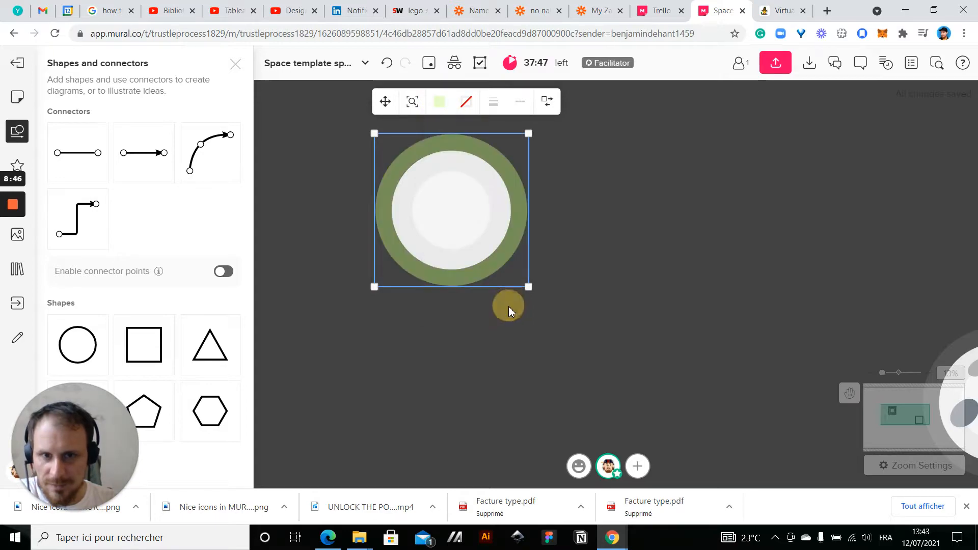
Fill the copied planet's middle circle with yellow
click(495, 252)
click(456, 119)
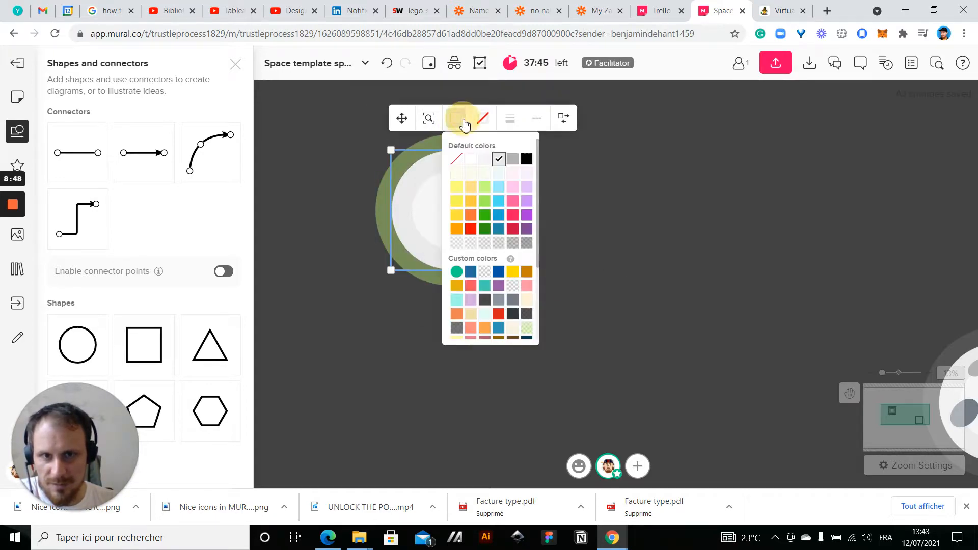
click(461, 208)
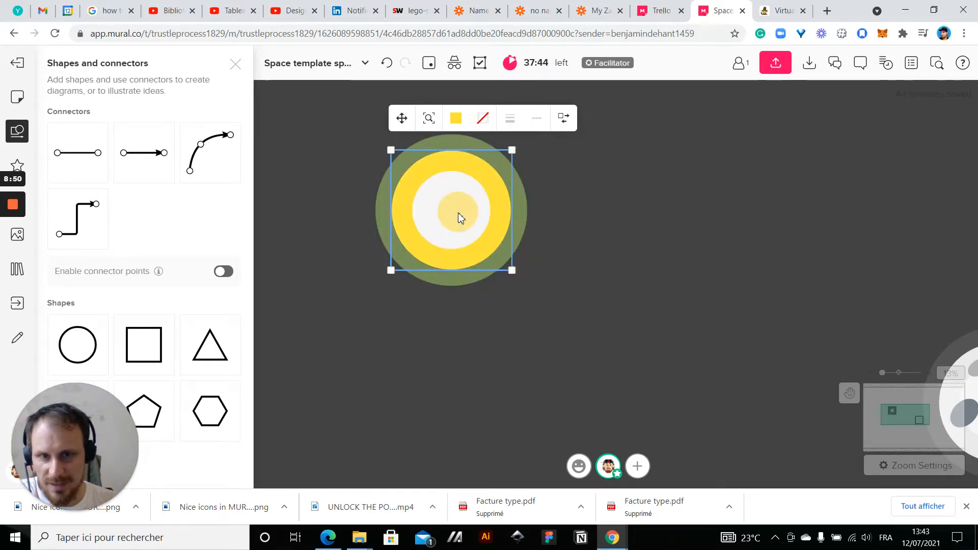
click(612, 216)
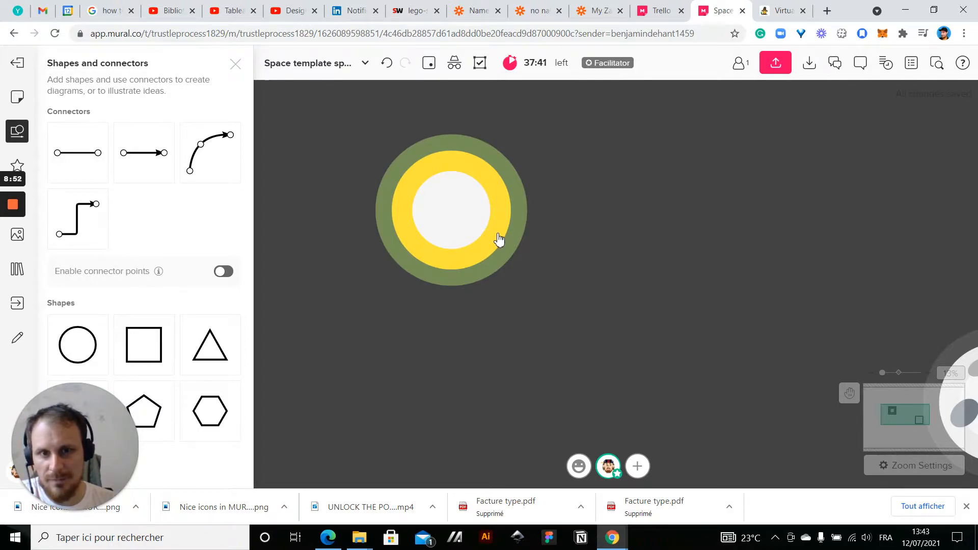
Fill the copied planet's innermost circle with orange
click(466, 235)
click(475, 143)
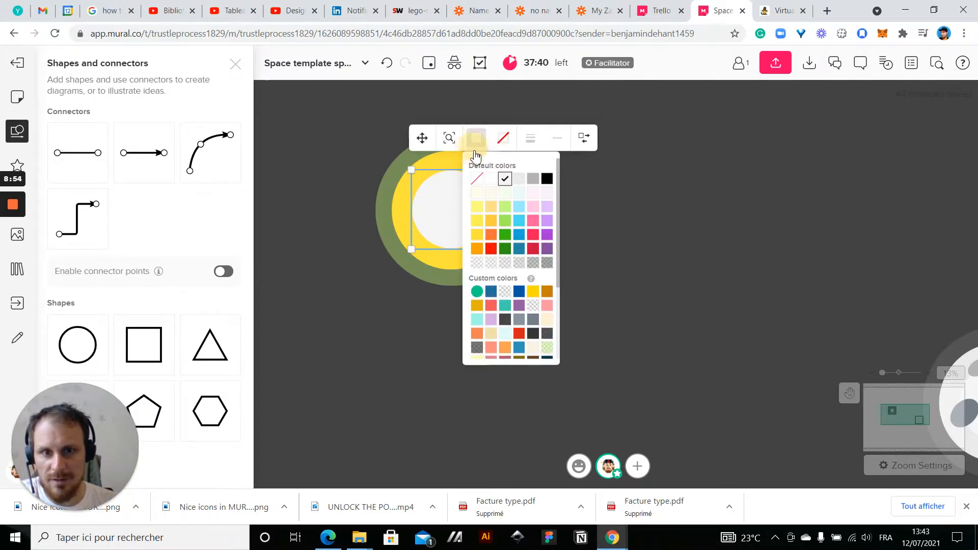
click(492, 228)
click(576, 258)
scroll(577, 259, down, 4)
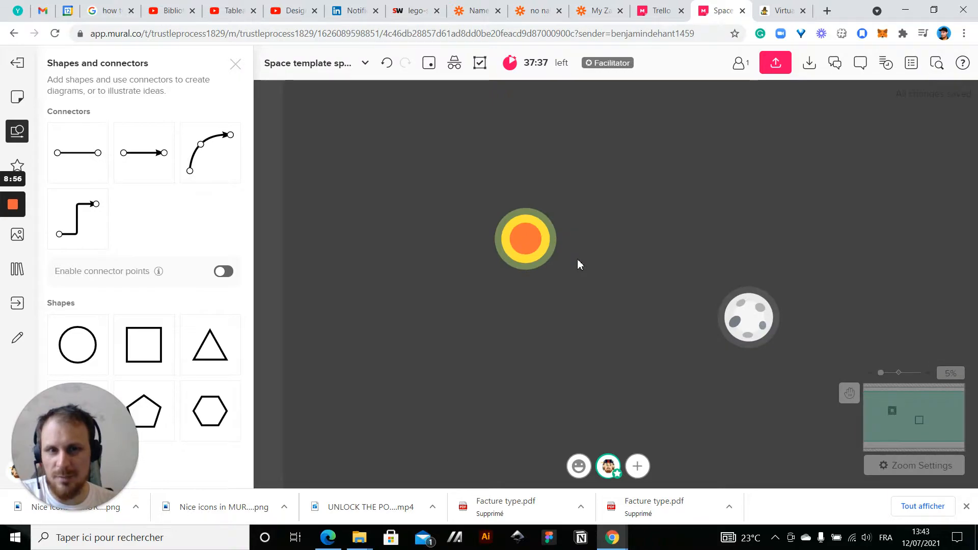
scroll(564, 285, up, 3)
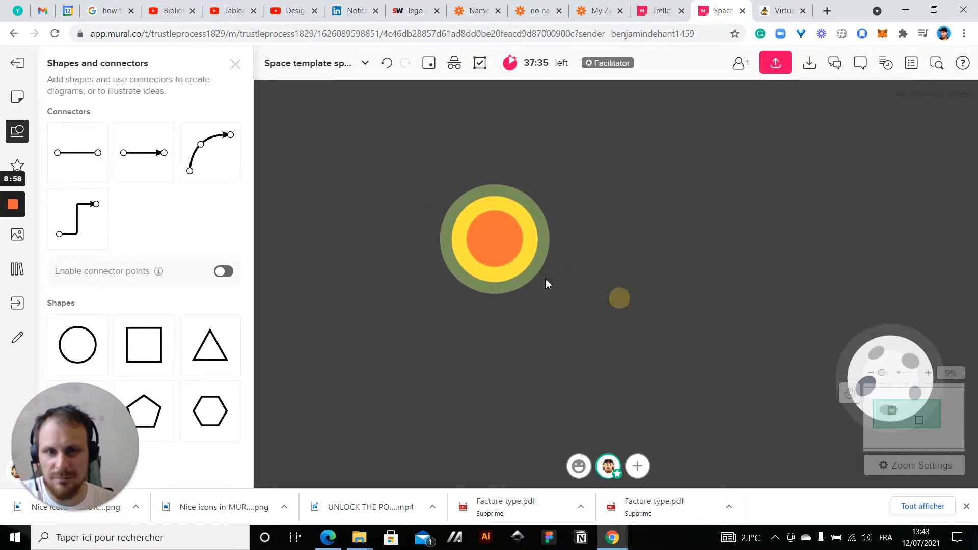
scroll(490, 267, up, 2)
Fill the copied planet's innermost circle with light yellow
click(490, 251)
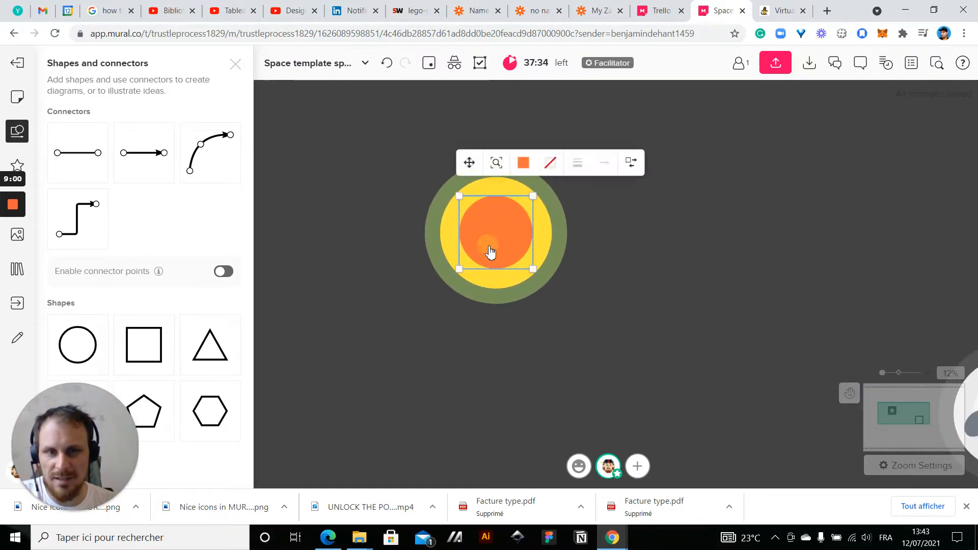
click(524, 165)
click(537, 232)
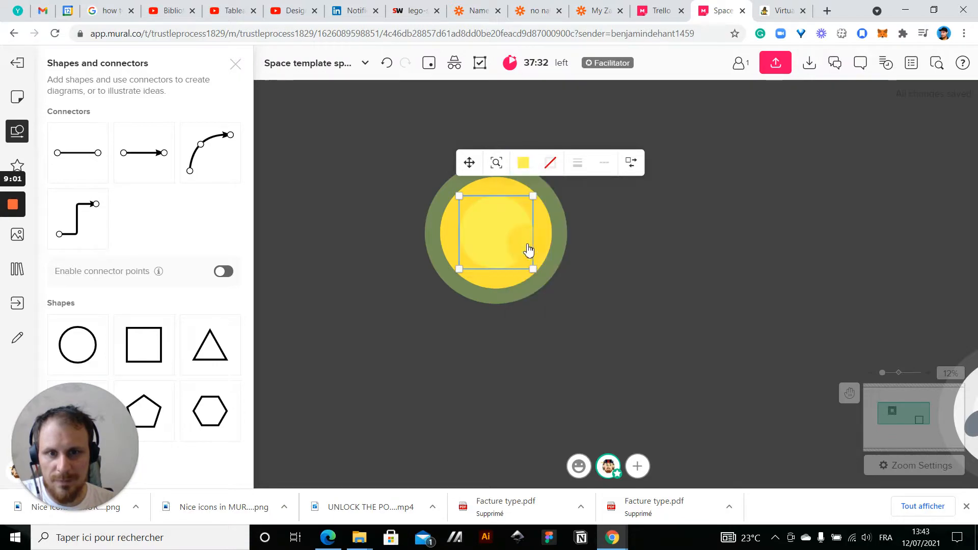
click(654, 273)
Select the yellow planet's three circles together and enlarge them until they are much bigger than the cratered planet
scroll(654, 274, down, 3)
drag(488, 182, 651, 331)
drag(613, 216, 722, 105)
click(466, 280)
scroll(465, 283, down, 3)
drag(432, 373, 466, 344)
Move the three enlarged yellow planet circles together into the upper-left corner of the mural
drag(451, 158, 637, 301)
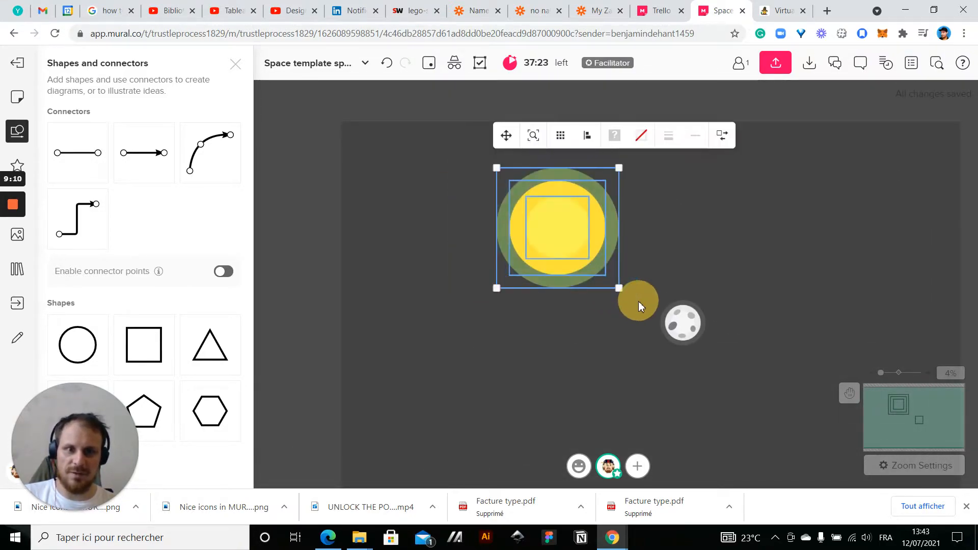
drag(567, 231, 437, 198)
click(460, 371)
mouse_move(503, 352)
mouse_down()
mouse_move(487, 319)
mouse_move(512, 359)
mouse_up()
drag(359, 313, 500, 121)
drag(432, 196, 433, 198)
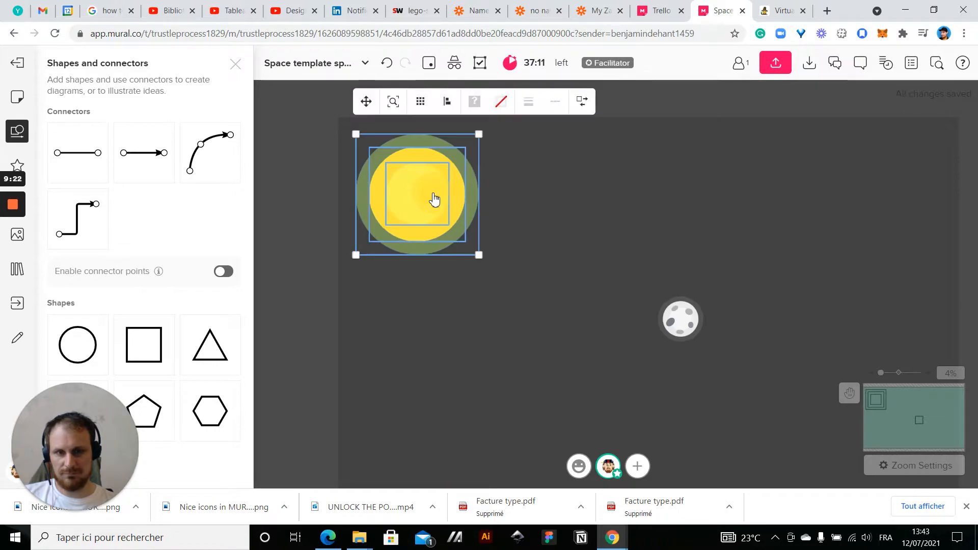
click(507, 289)
drag(566, 307, 524, 273)
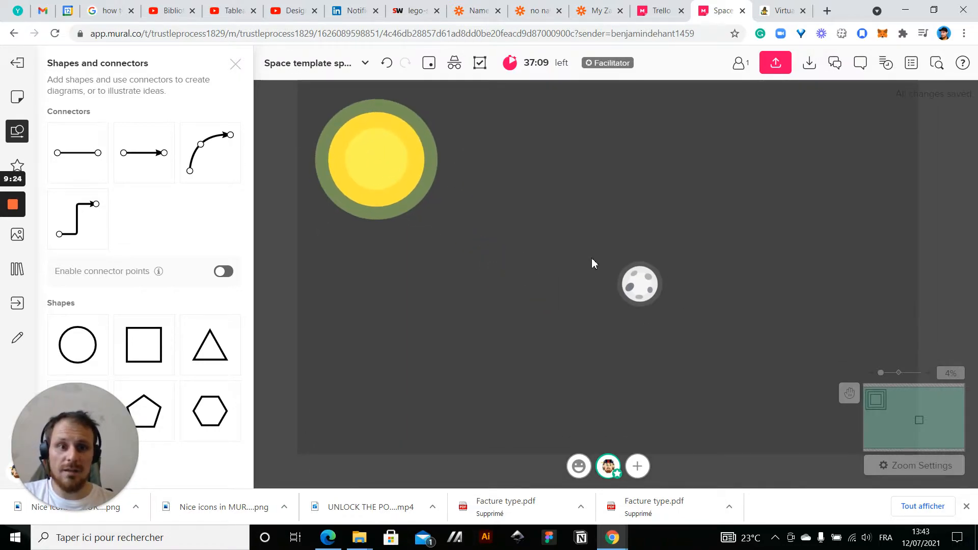
Move the cratered planet, duplicate it twice, and spread the three planets across the mural
drag(591, 258, 723, 334)
drag(651, 294, 818, 185)
key(ctrl+d)
key(ctrl+d)
click(563, 302)
Ungroup the cratered planet nearest the large yellow one and delete its five craters
scroll(563, 134, up, 4)
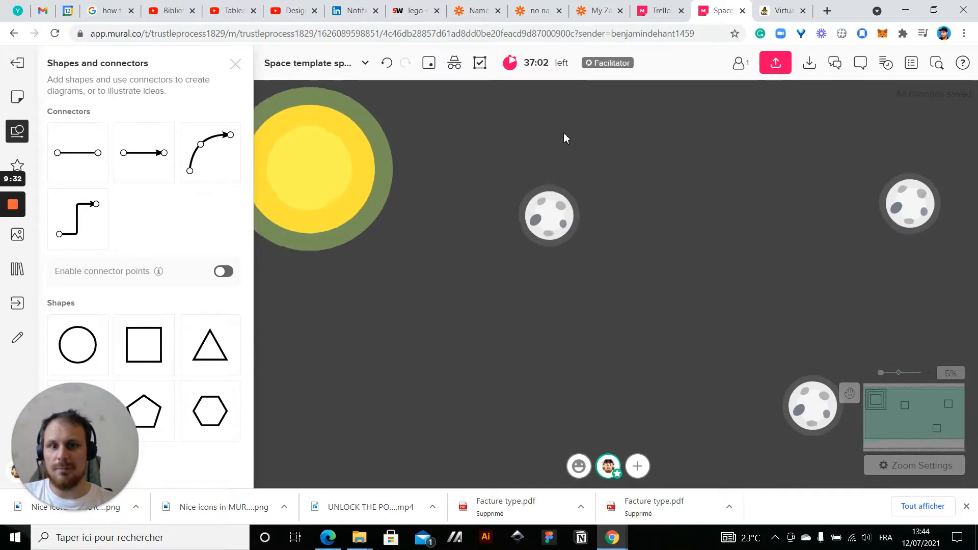
right_click(544, 232)
click(582, 363)
click(734, 276)
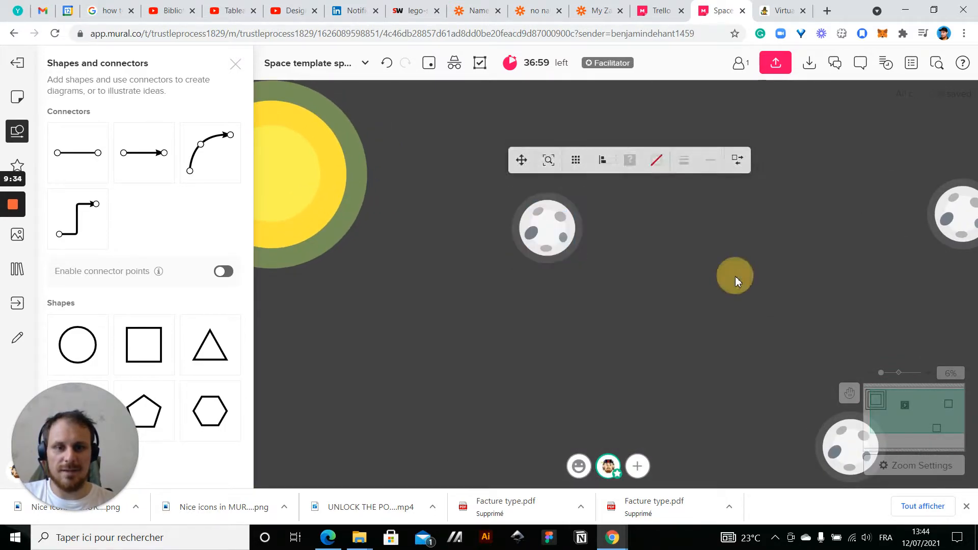
scroll(631, 260, up, 5)
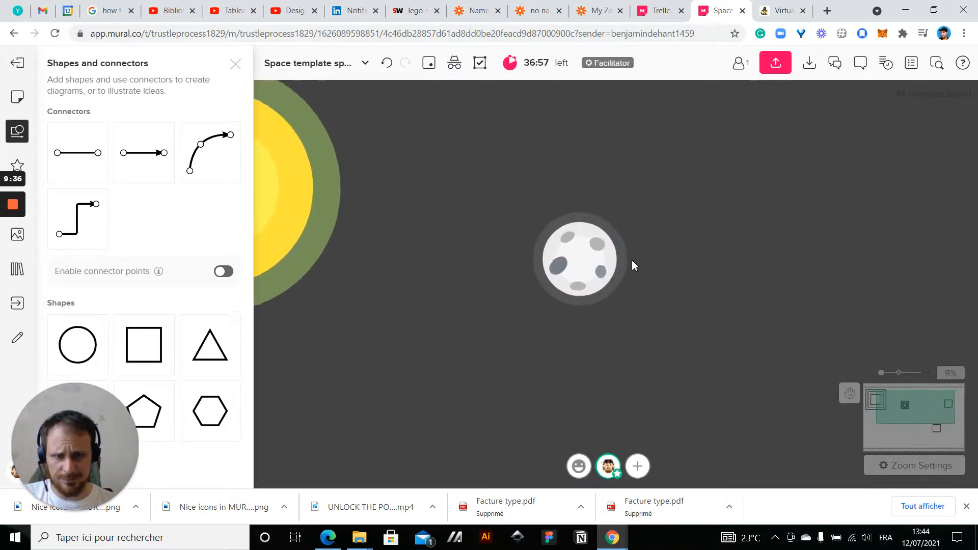
click(576, 234)
key(Delete)
click(526, 224)
key(Delete)
click(515, 278)
key(Delete)
click(543, 303)
key(Delete)
click(579, 279)
key(Delete)
click(540, 275)
click(671, 276)
Fill the craterless planet's middle circle with dark blue
click(589, 277)
click(549, 165)
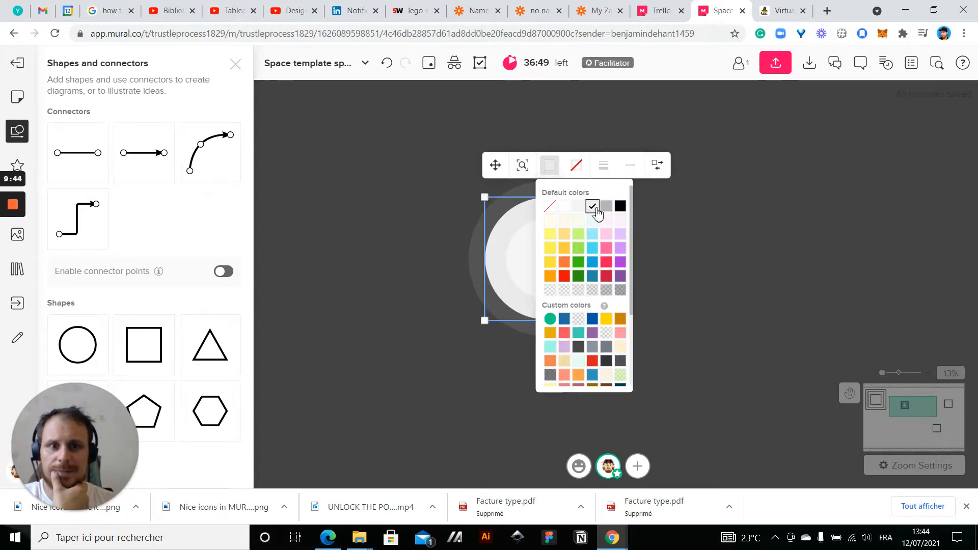
click(592, 262)
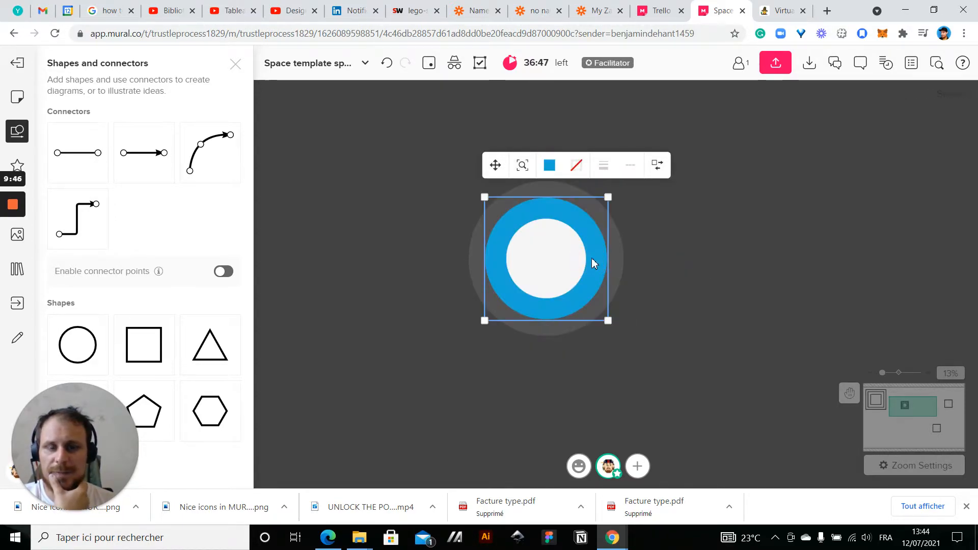
click(549, 165)
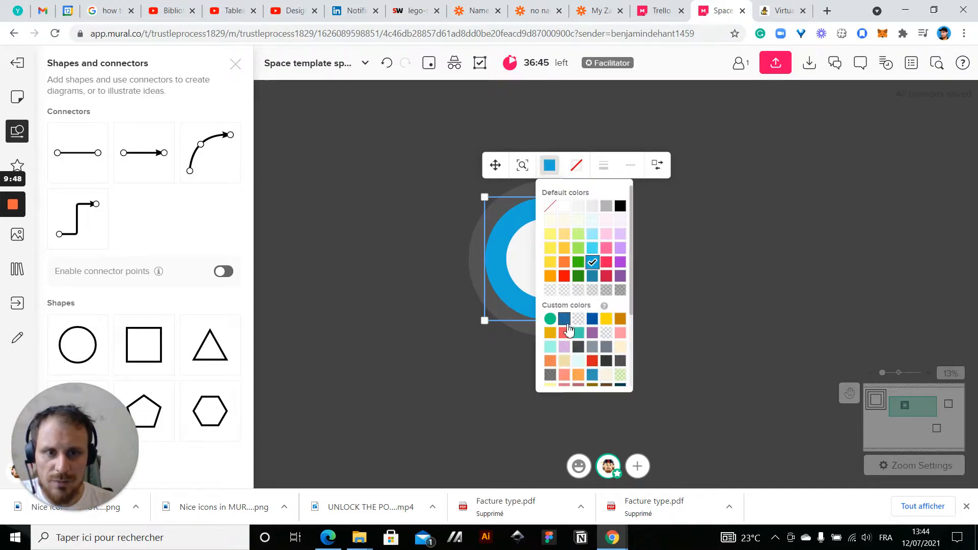
click(595, 275)
click(681, 279)
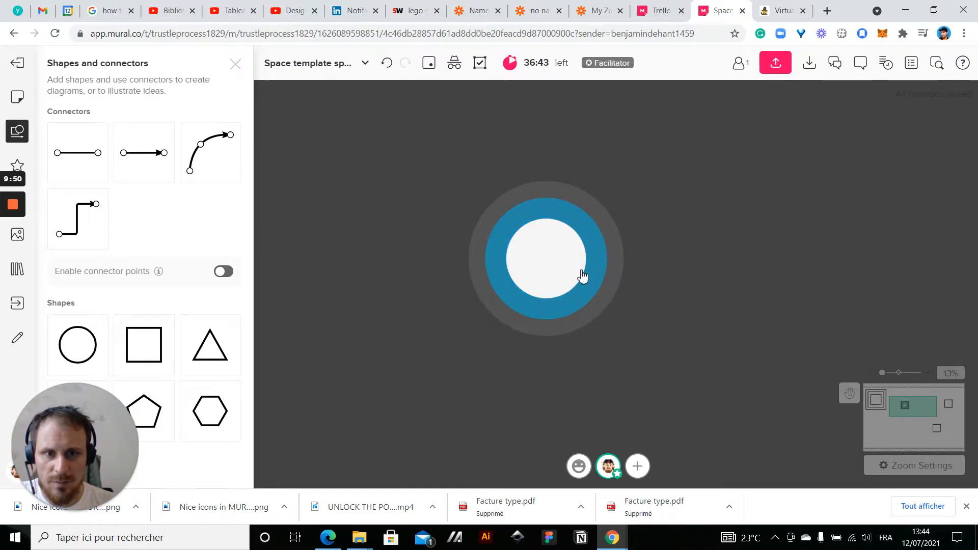
Fill the innermost circle of the blue planet with a brighter blue
click(580, 252)
click(571, 187)
click(612, 279)
click(677, 303)
scroll(677, 303, down, 3)
scroll(637, 267, up, 3)
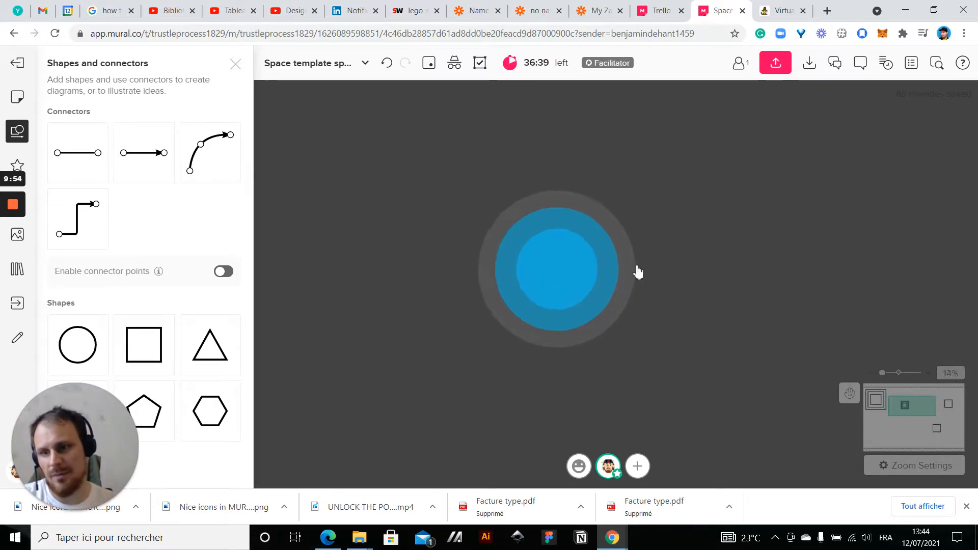
scroll(738, 263, up, 2)
drag(714, 291, 637, 296)
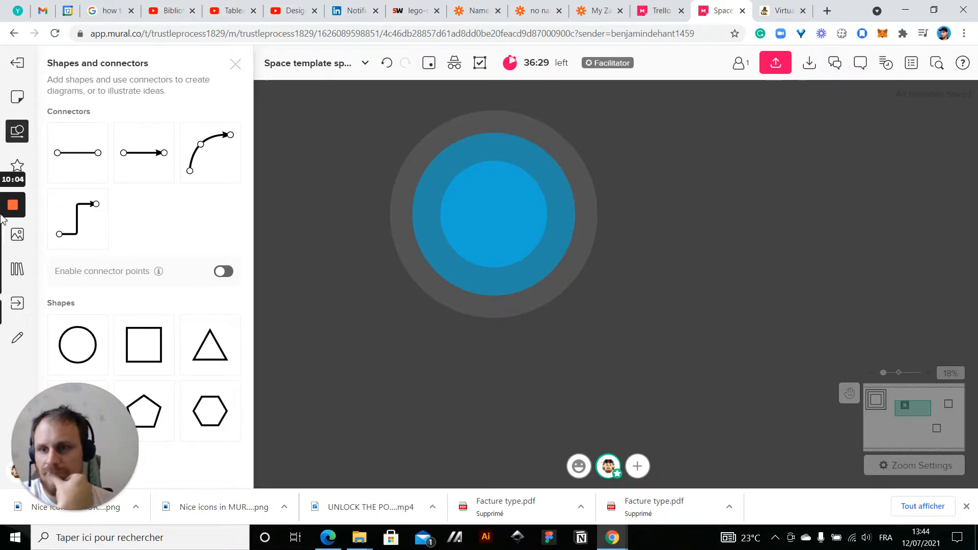
Search the icon library for "world" and add the solid black globe icon showing the Americas beside the blue planet
click(18, 165)
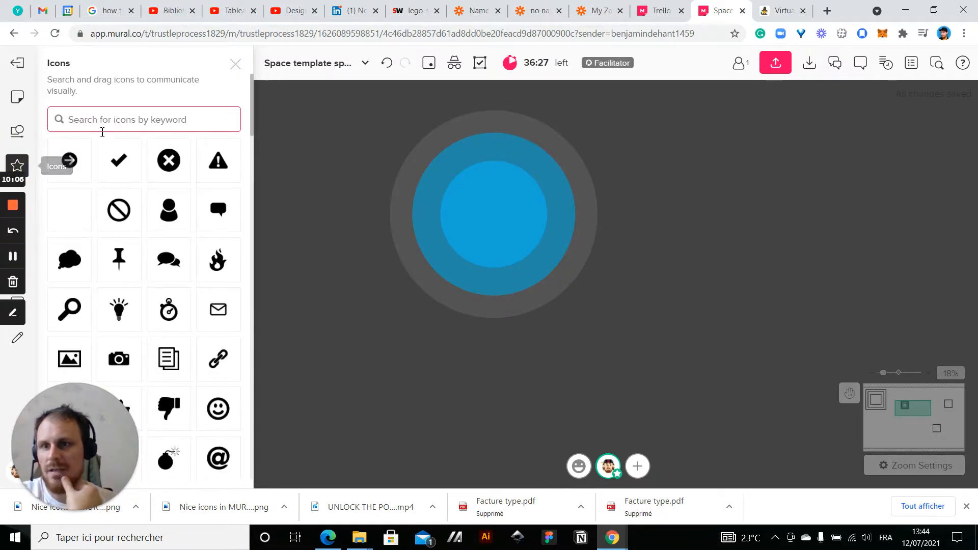
click(105, 120)
text(worldmap)
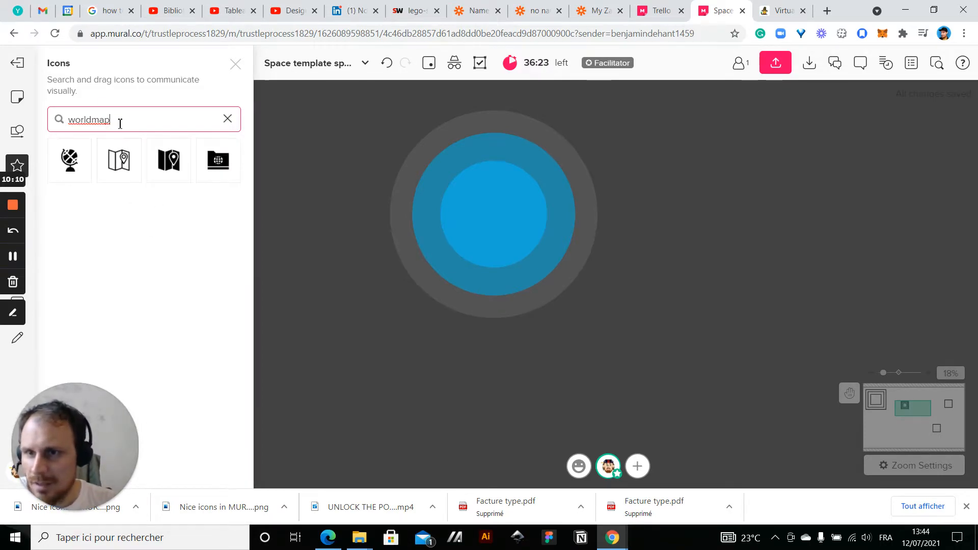
key(BackSpace)
key(BackSpace)
key(BackSpace)
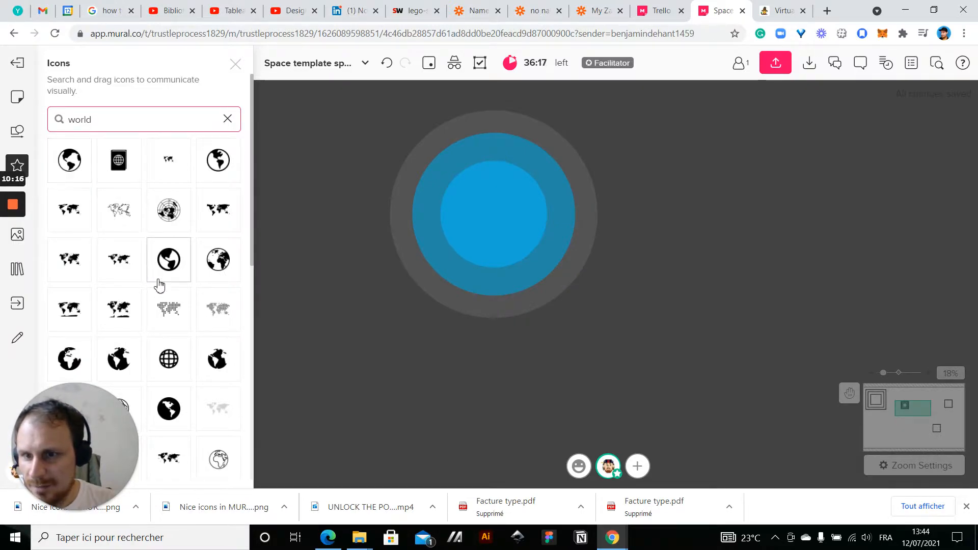
scroll(158, 284, down, 3)
scroll(204, 224, down, 3)
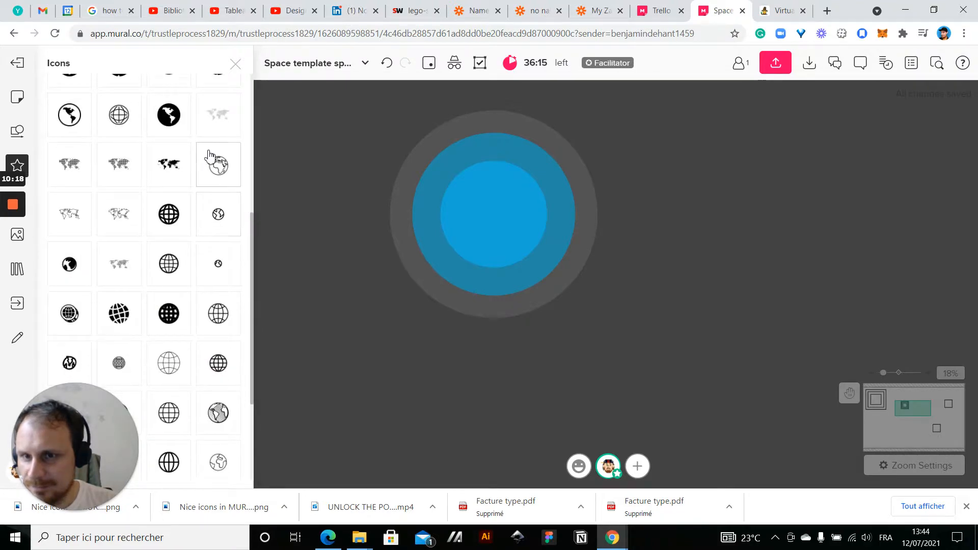
scroll(137, 238, up, 5)
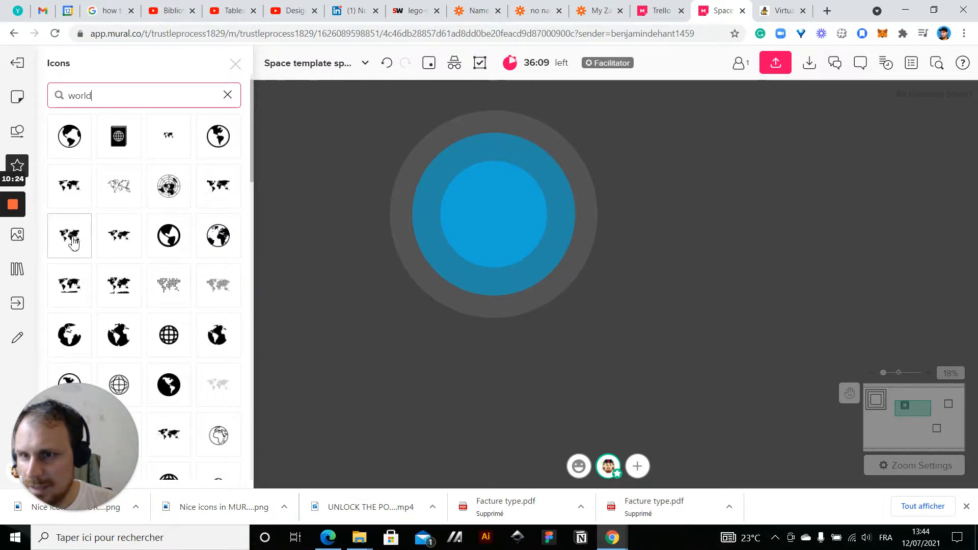
scroll(119, 284, down, 6)
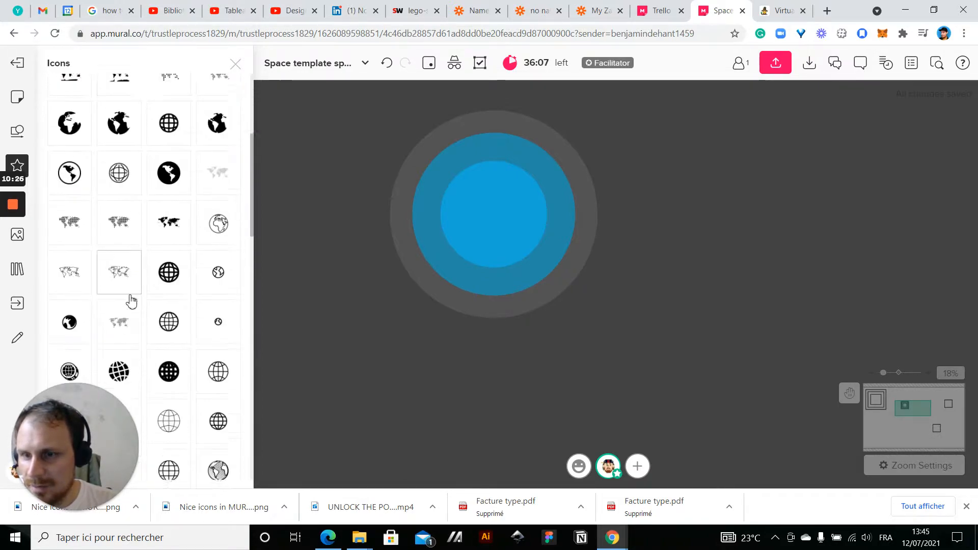
scroll(129, 194, down, 3)
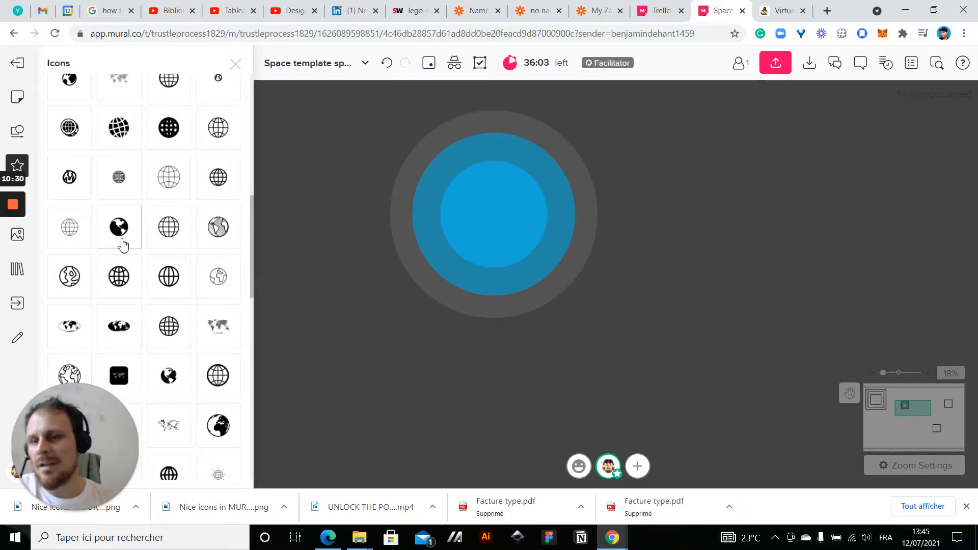
drag(120, 237, 738, 212)
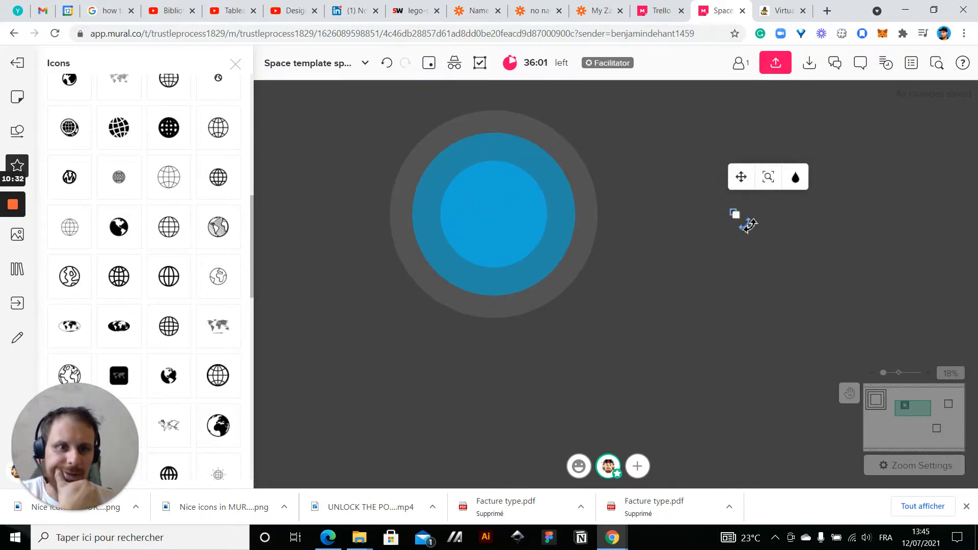
Enlarge the globe icon and center it over the blue planet so it covers the dark blue circle
drag(779, 247, 460, 207)
drag(491, 237, 599, 323)
drag(493, 280, 489, 246)
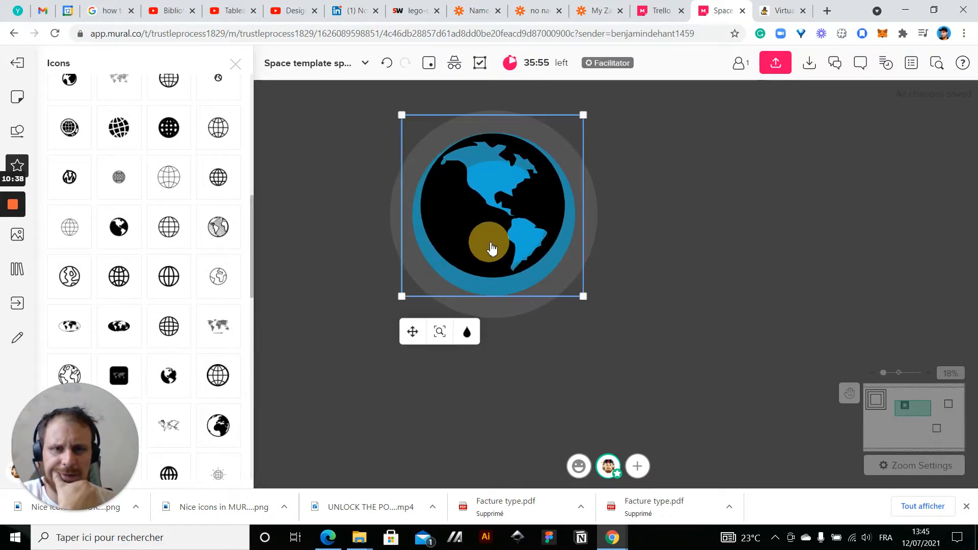
drag(584, 299, 607, 321)
mouse_move(493, 246)
mouse_down()
mouse_move(472, 246)
mouse_move(482, 253)
mouse_up()
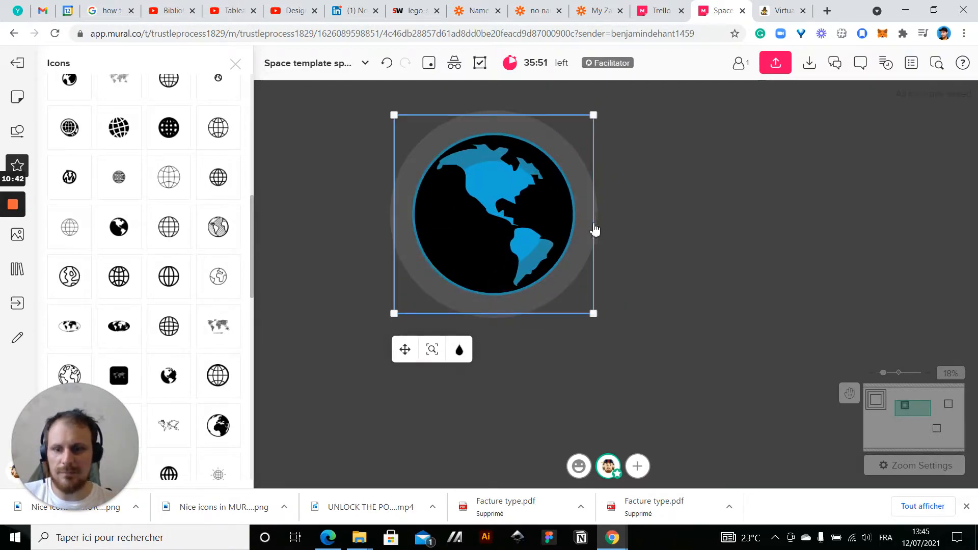
drag(595, 314, 601, 319)
drag(471, 230, 470, 233)
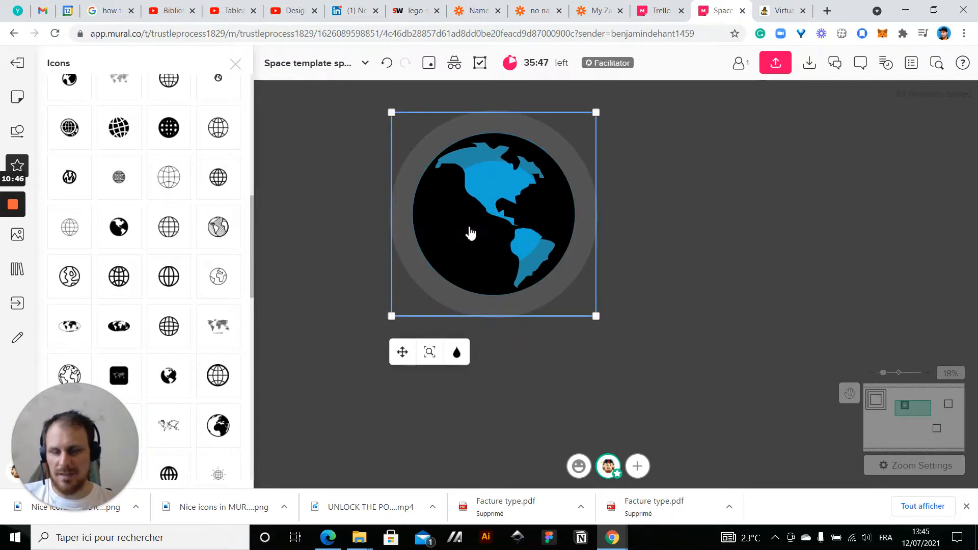
Recolor the globe icon dark blue and move it off the planet into the empty space beside it
click(458, 351)
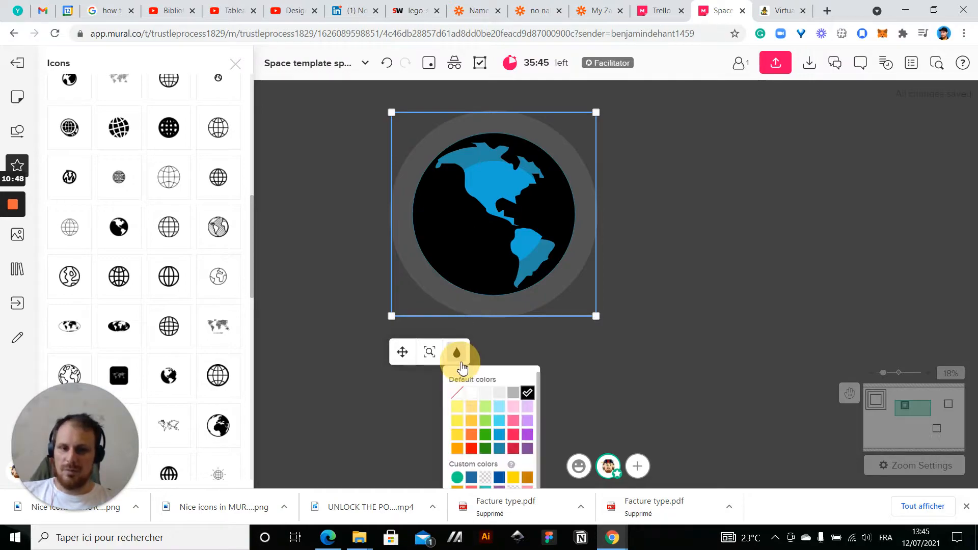
click(500, 448)
drag(432, 249, 734, 271)
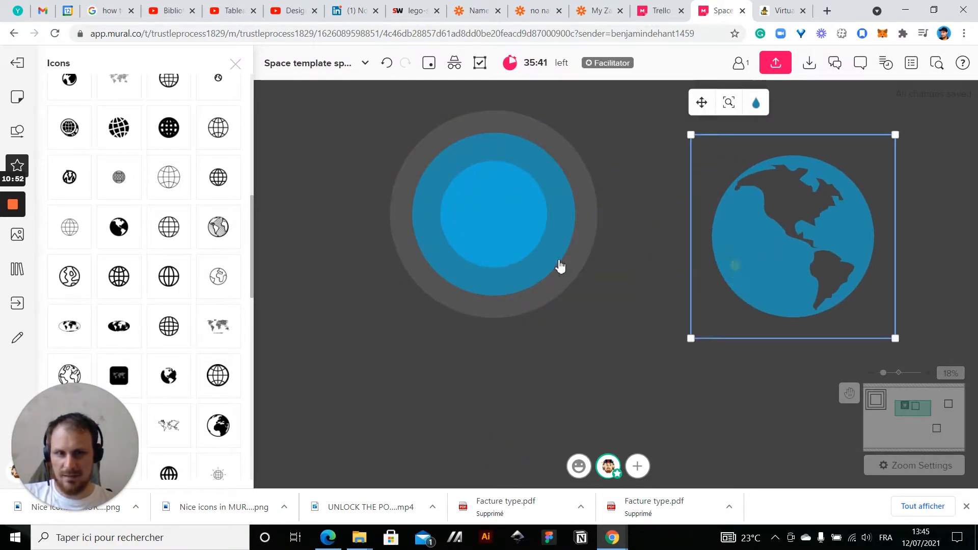
Delete the bright blue innermost circle of the planet
click(559, 266)
click(493, 231)
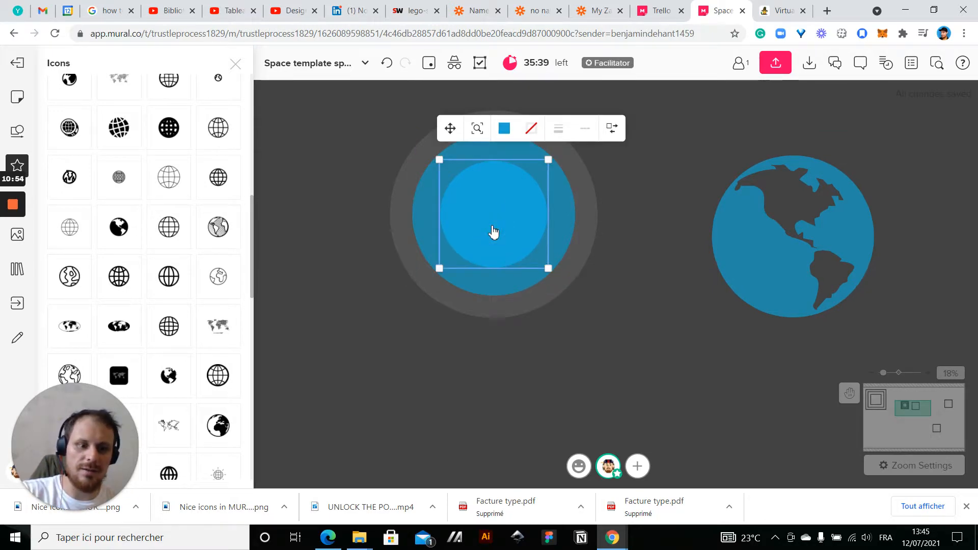
key(Delete)
Recolor the planet's dark blue circle dark green and place the blue globe icon centered over it
click(471, 247)
click(479, 107)
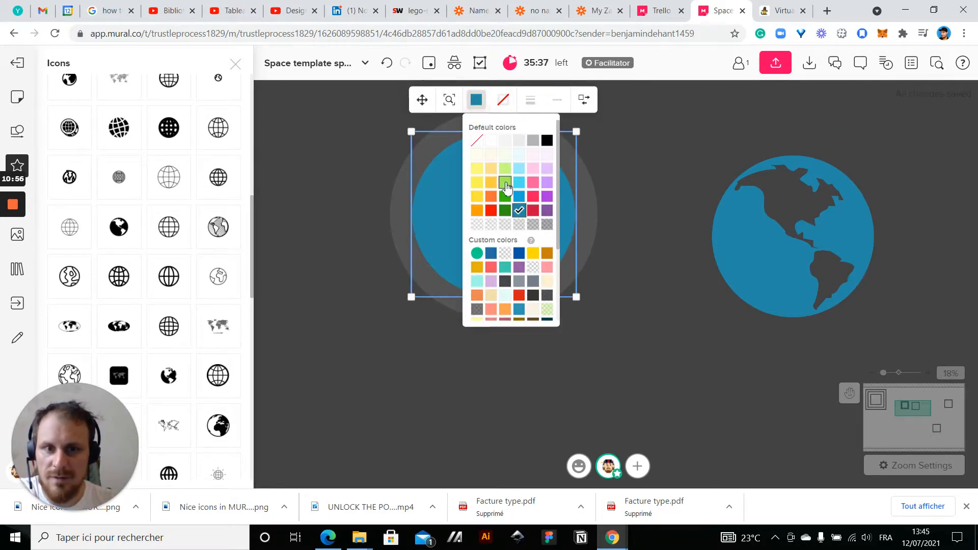
click(504, 210)
drag(766, 267, 469, 250)
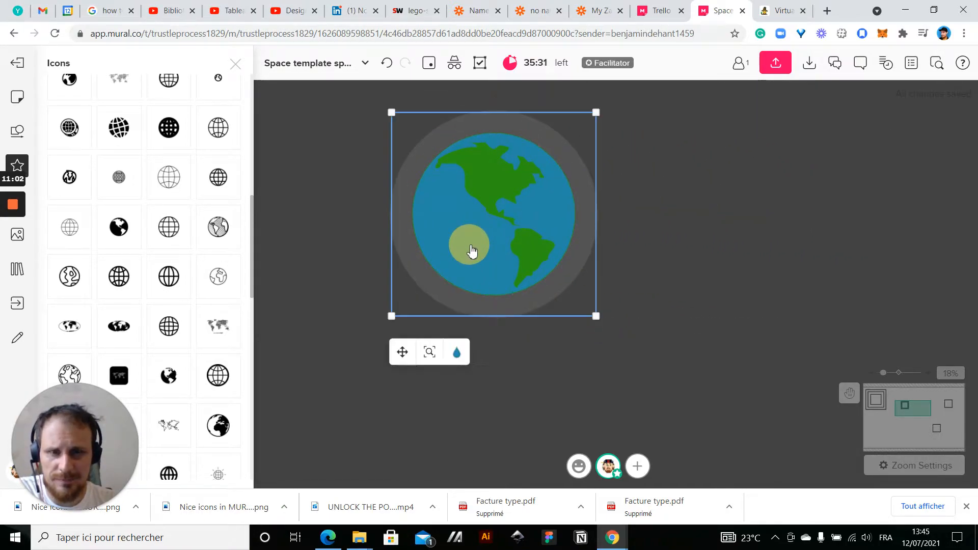
click(659, 299)
Enlarge the blue globe icon slightly to cover the green rim and re-center it on the planet
scroll(659, 298, down, 6)
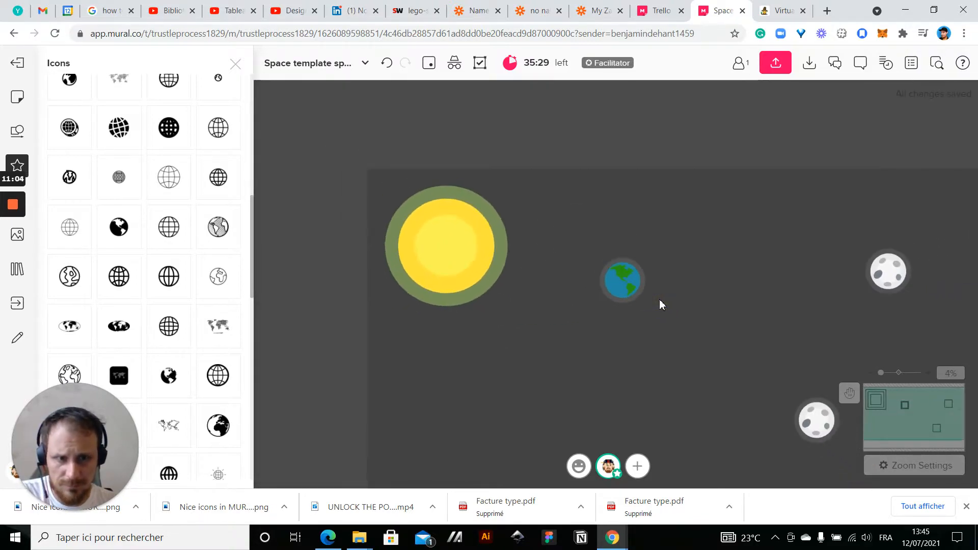
scroll(659, 298, up, 7)
scroll(646, 155, up, 2)
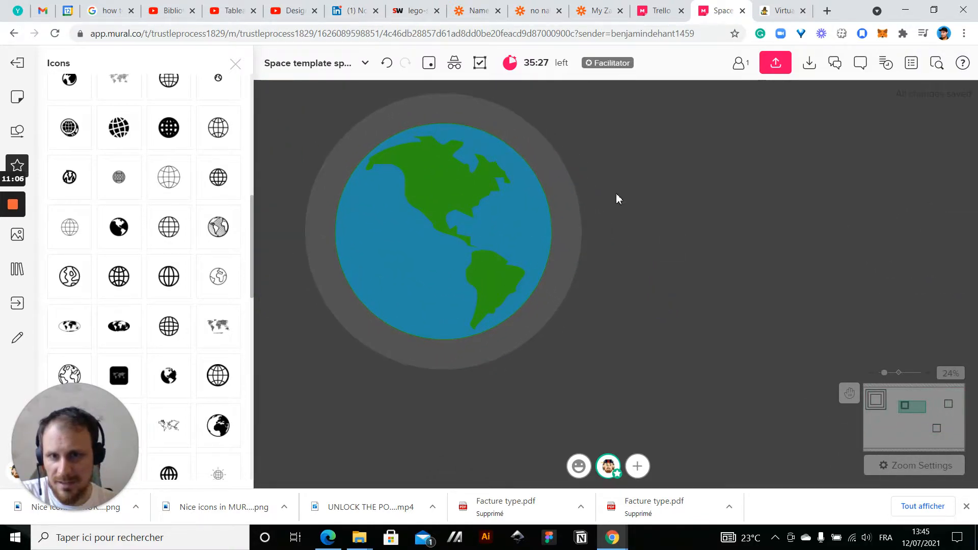
drag(615, 193, 683, 193)
scroll(461, 227, up, 3)
scroll(462, 232, up, 2)
scroll(497, 253, down, 4)
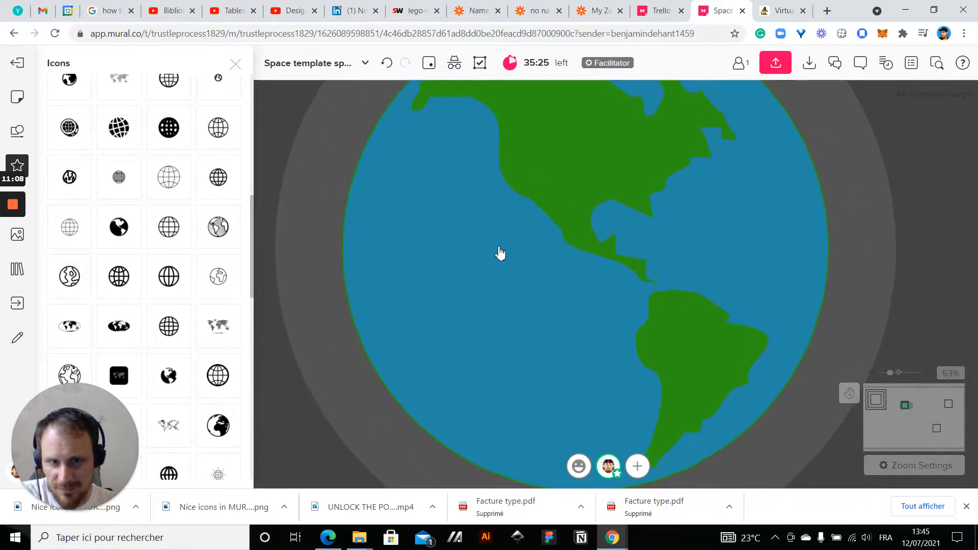
click(494, 284)
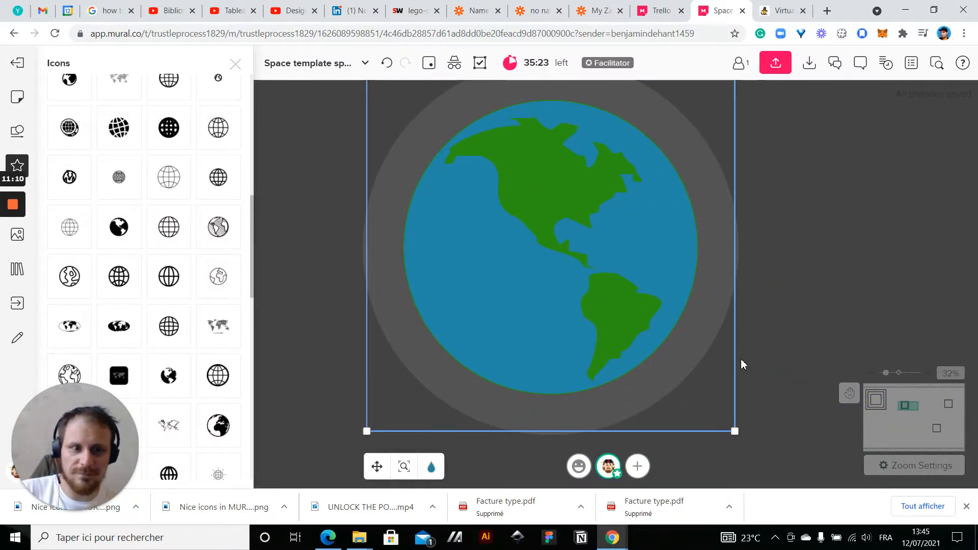
drag(734, 432, 744, 440)
click(545, 326)
drag(545, 326, 542, 316)
click(844, 204)
scroll(844, 204, down, 8)
drag(663, 304, 466, 310)
scroll(466, 309, down, 2)
drag(637, 279, 582, 258)
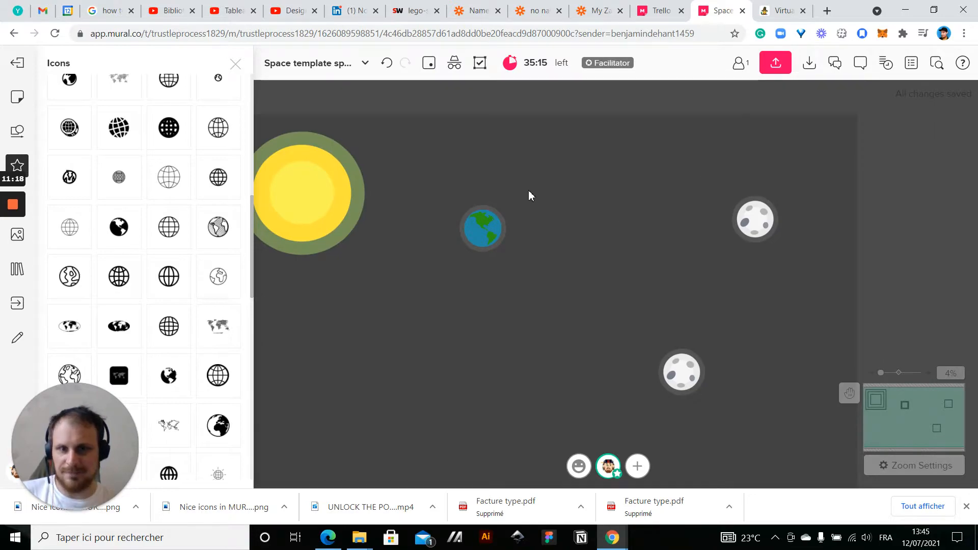
drag(416, 181, 572, 302)
click(459, 284)
Add the solid black globe icon showing the Atlantic side from the "world" icon results to the empty space beside the Earth
scroll(458, 284, up, 3)
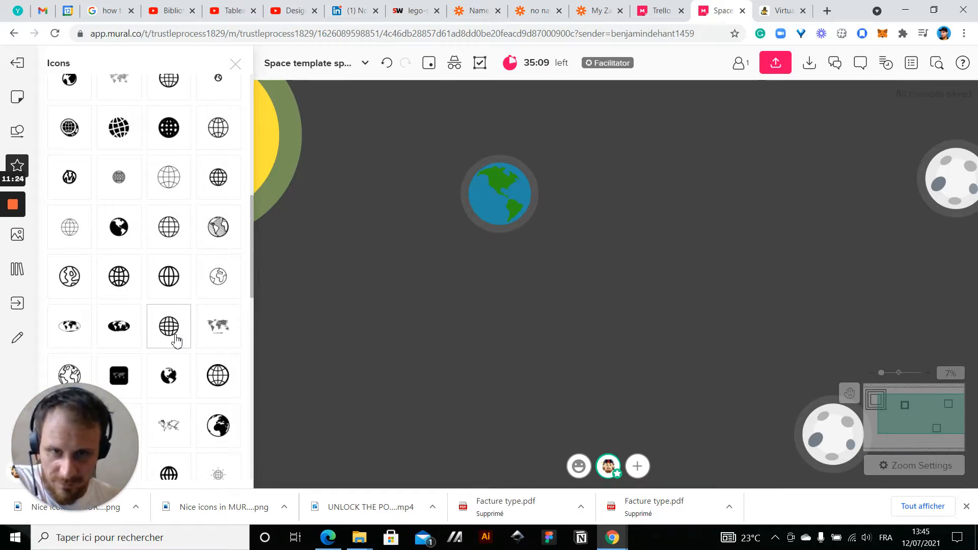
scroll(176, 340, down, 3)
scroll(547, 177, up, 4)
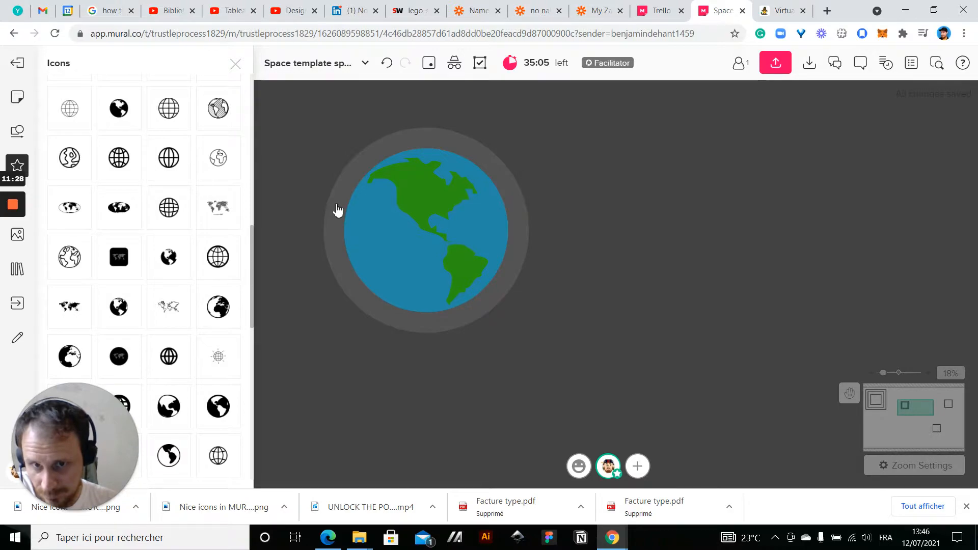
click(404, 211)
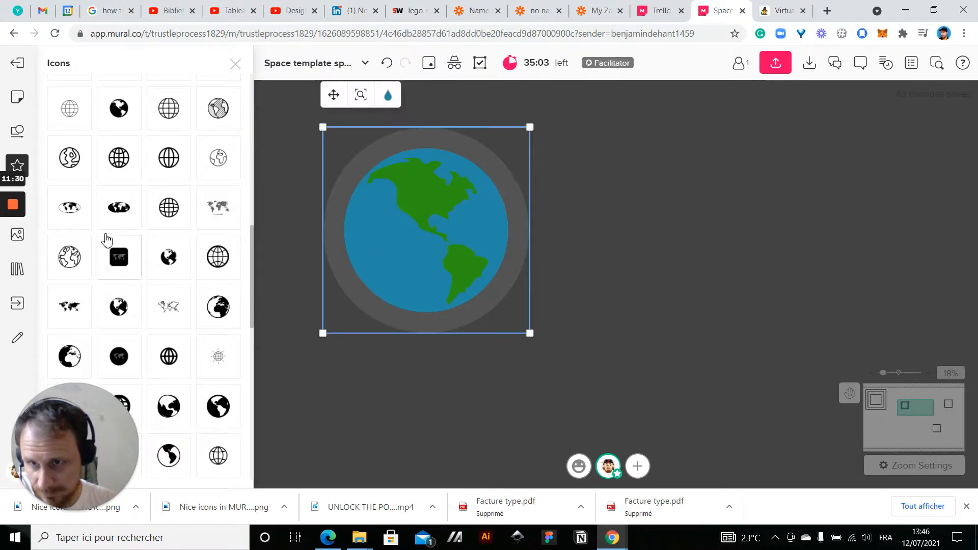
scroll(158, 174, up, 3)
scroll(158, 173, up, 5)
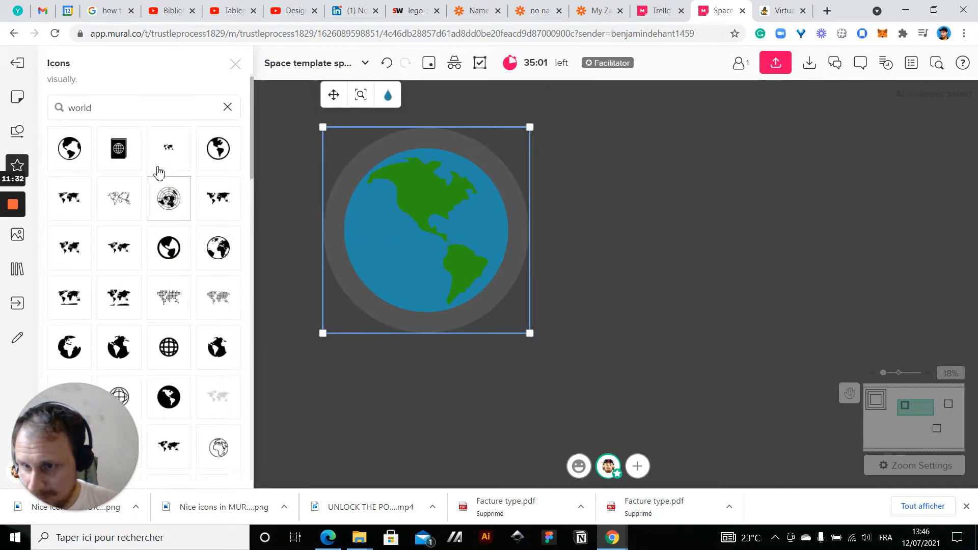
scroll(159, 174, down, 2)
scroll(158, 173, up, 3)
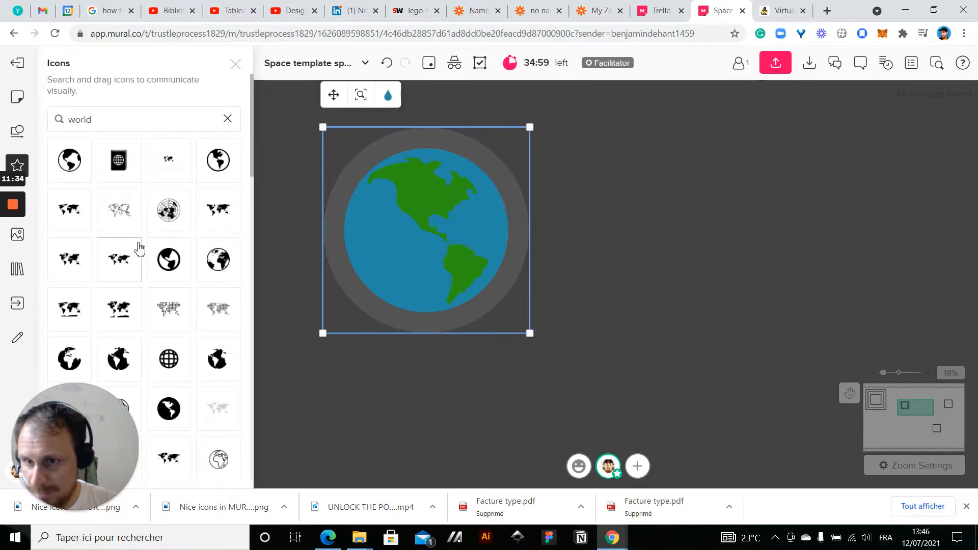
drag(220, 374, 610, 218)
click(616, 223)
click(611, 218)
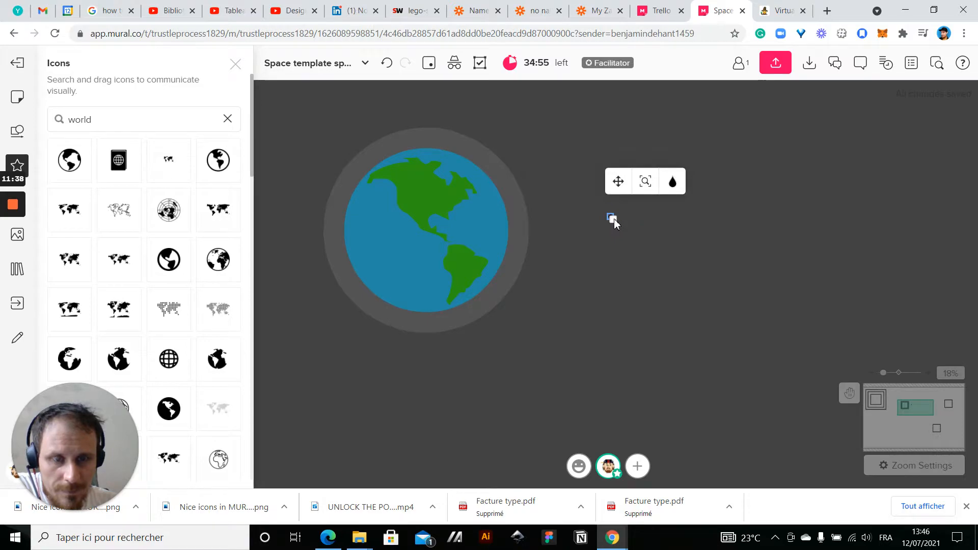
Enlarge the new black globe icon and move it above the Earth
scroll(613, 219, up, 5)
drag(614, 221, 791, 340)
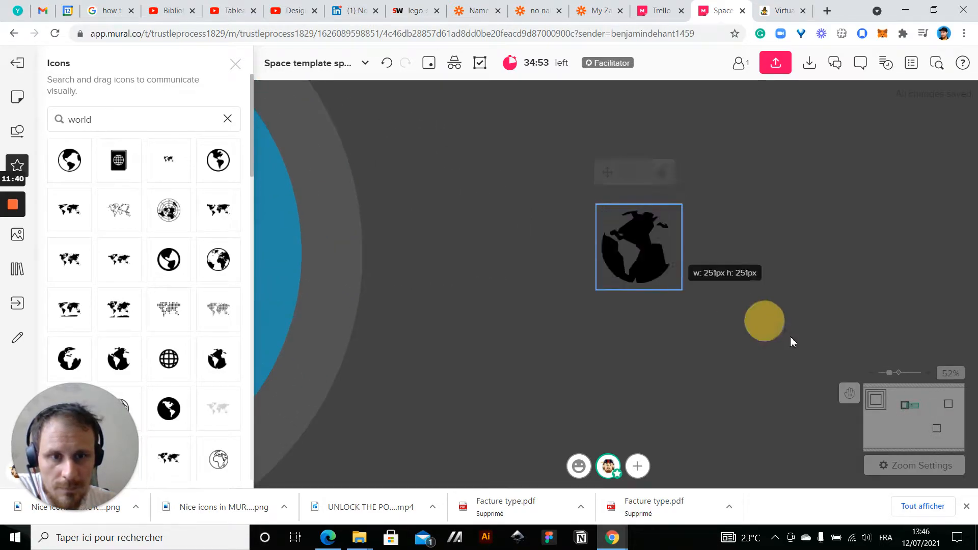
scroll(584, 317, down, 6)
drag(585, 318, 524, 170)
Duplicate the Earth, place the copy beside the original, and delete the copy's blue globe icon
drag(386, 222, 562, 380)
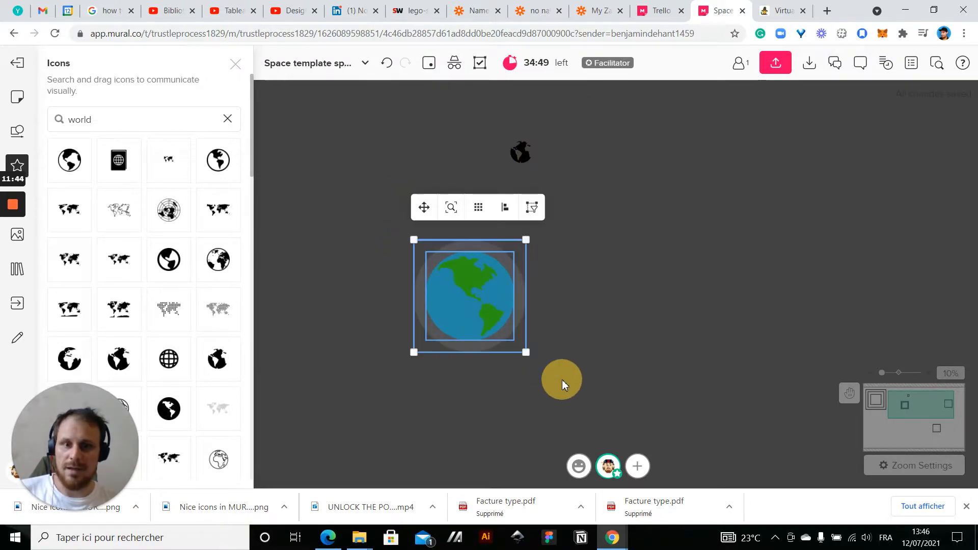
key(ctrl+d)
drag(563, 338, 617, 324)
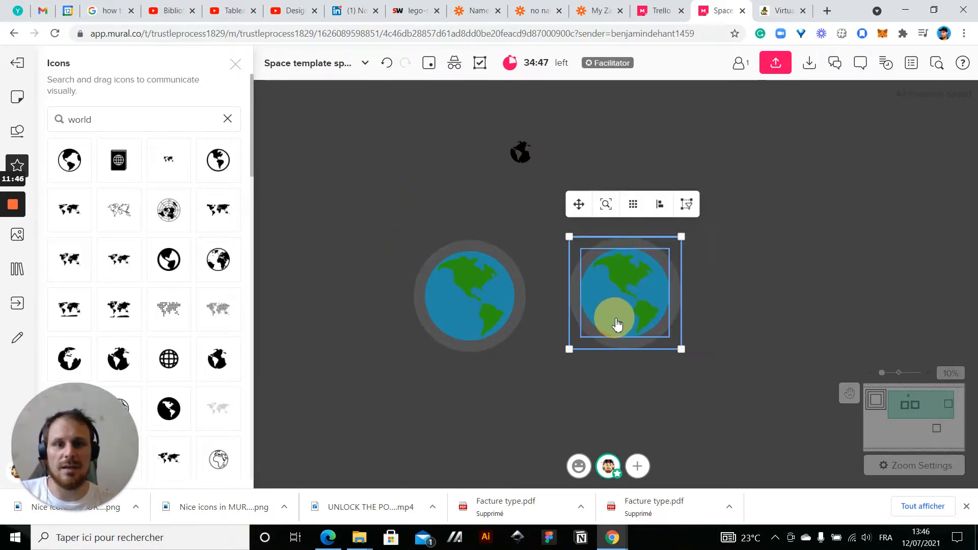
click(516, 378)
click(602, 325)
key(Delete)
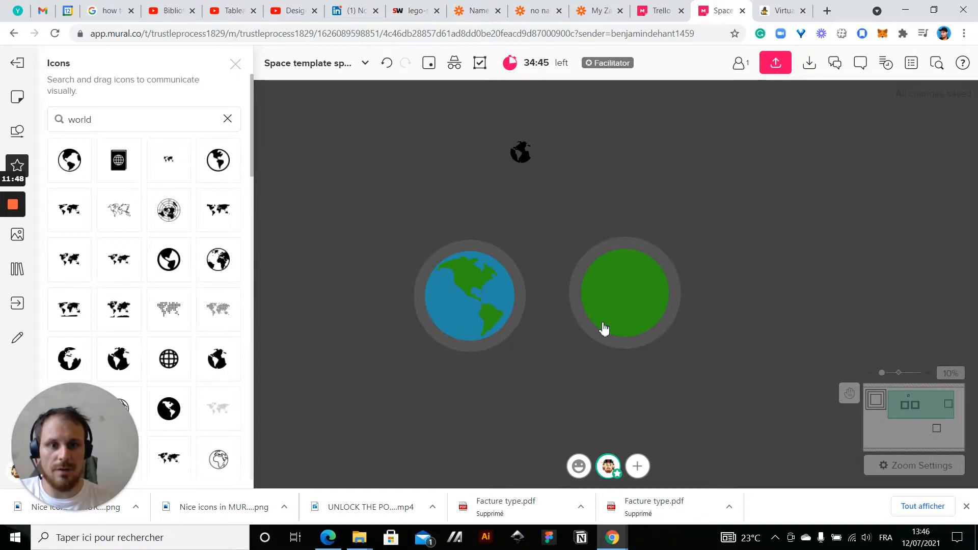
Enlarge the black globe icon to about the planet's size and bring it in front of the other shapes
click(532, 160)
drag(535, 164, 655, 251)
mouse_move(567, 218)
mouse_down()
mouse_move(648, 295)
mouse_move(626, 310)
mouse_move(630, 319)
mouse_up()
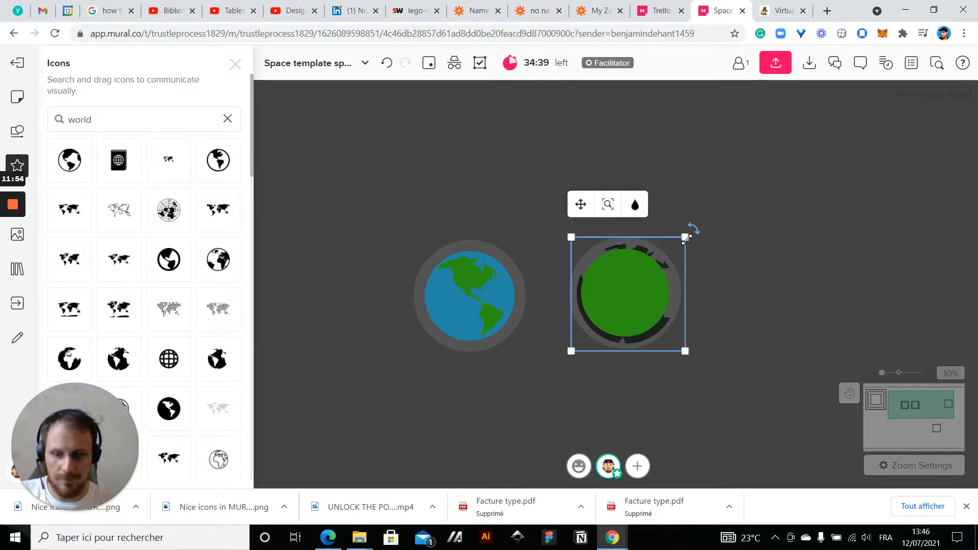
key(ctrl+z)
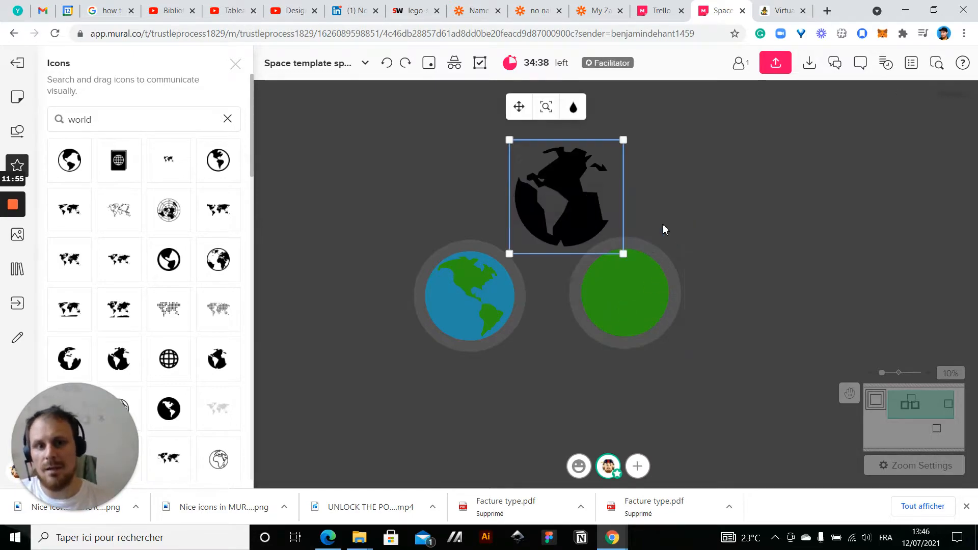
right_click(563, 177)
click(621, 263)
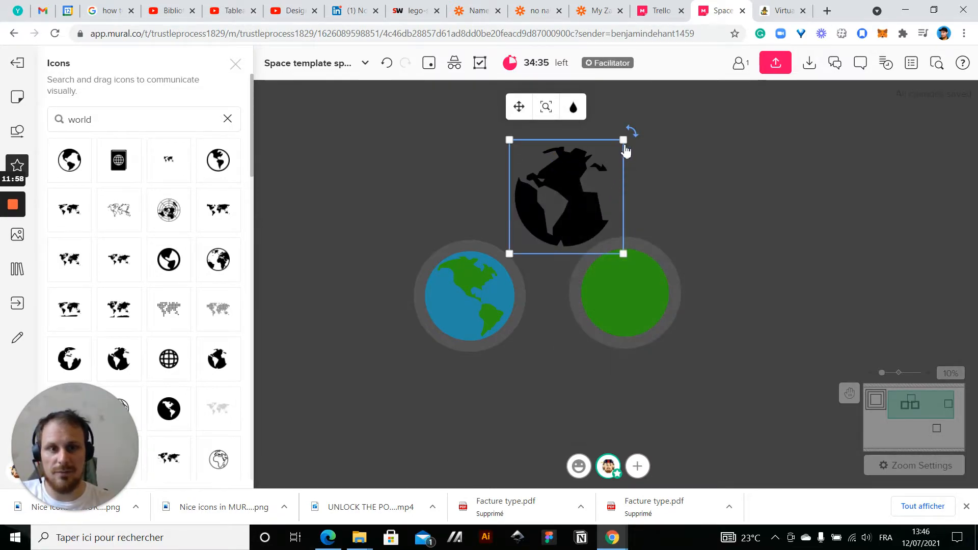
Shrink the black globe icon and fit it over the copied planet's green circle
drag(624, 140, 595, 165)
drag(541, 225, 614, 311)
drag(664, 259, 671, 251)
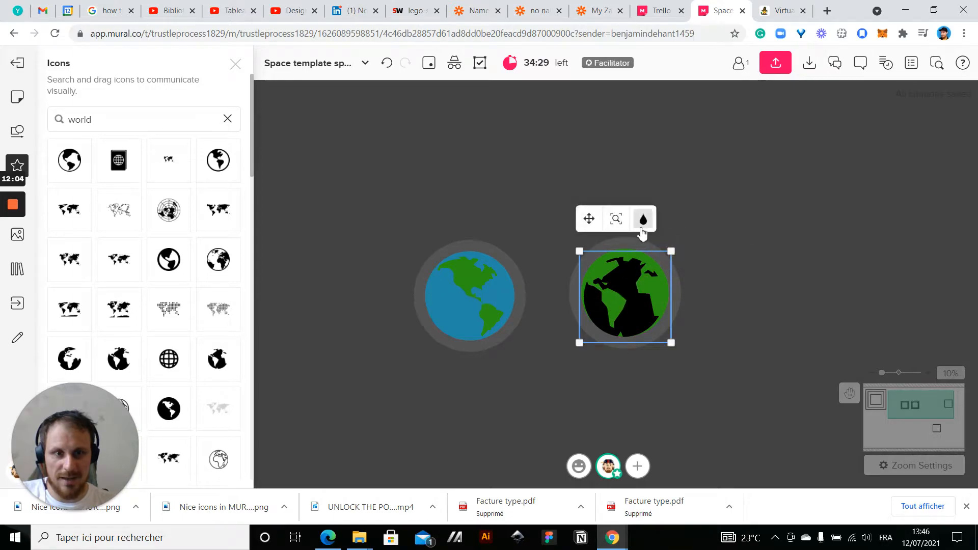
Recolor the black globe icon the same dark blue as the first Earth
click(642, 220)
click(687, 317)
click(768, 316)
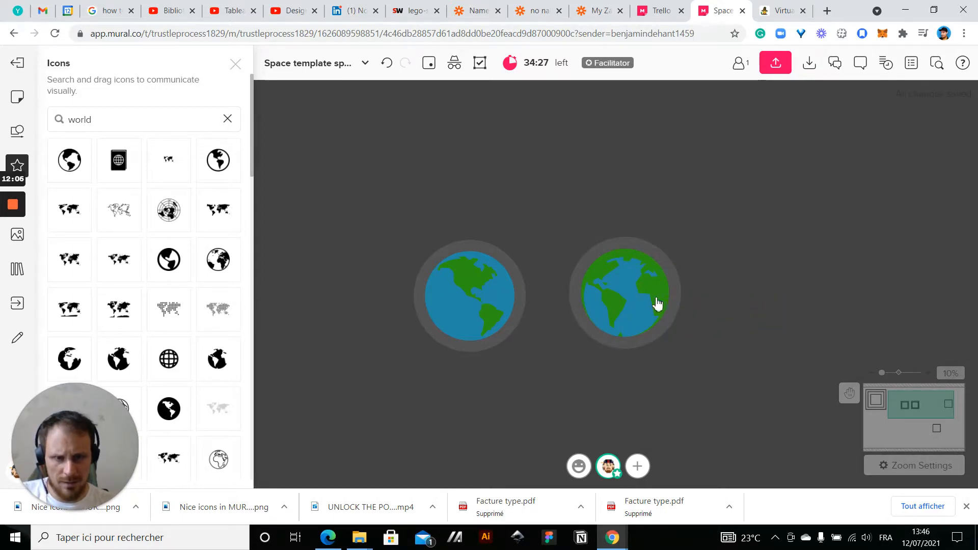
Enlarge the second Earth's blue globe icon slightly and re-center it over the green circle
scroll(637, 295, up, 5)
click(609, 288)
drag(717, 198, 729, 186)
drag(656, 286, 629, 318)
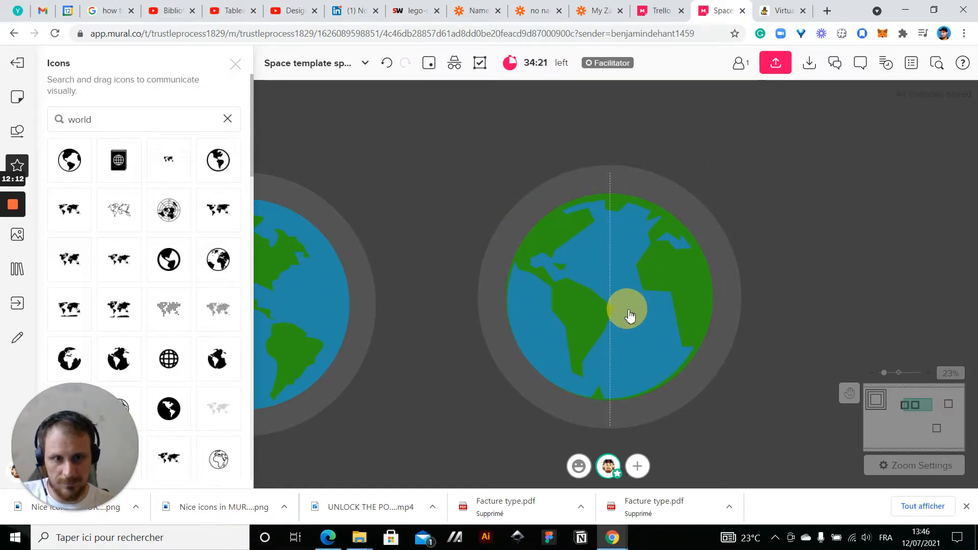
drag(630, 317, 630, 317)
drag(723, 186, 730, 173)
drag(632, 263, 628, 266)
drag(727, 183, 732, 176)
drag(634, 328, 633, 323)
click(910, 280)
scroll(911, 280, down, 3)
scroll(912, 283, down, 2)
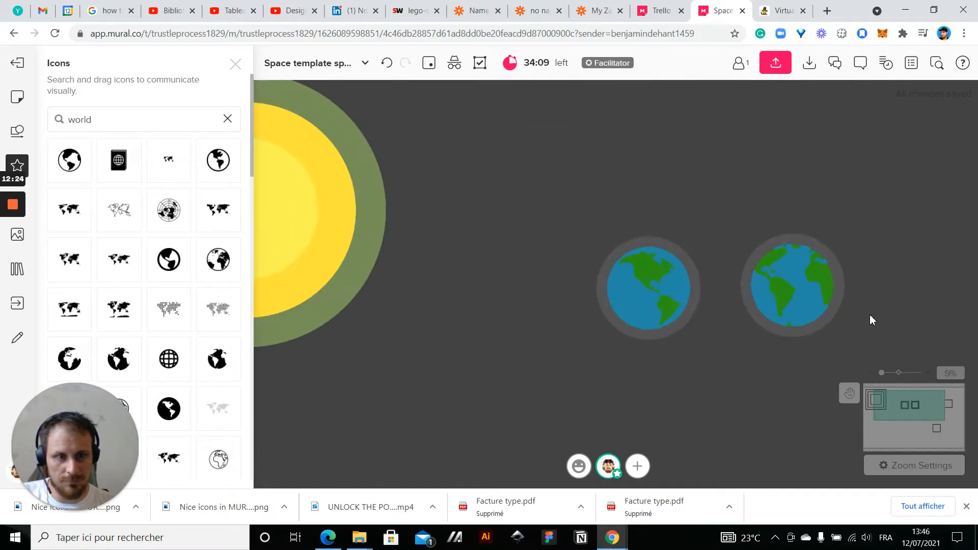
Fine-tune the size of the second Earth's globe icon, making it slightly smaller, and align it with the green circle
scroll(869, 320, up, 5)
click(687, 205)
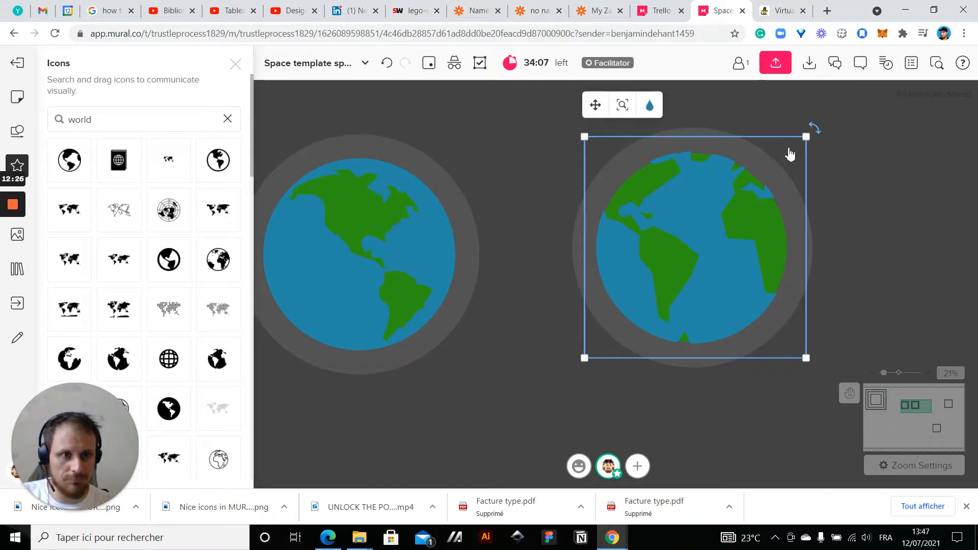
drag(804, 138, 798, 143)
drag(731, 225, 733, 220)
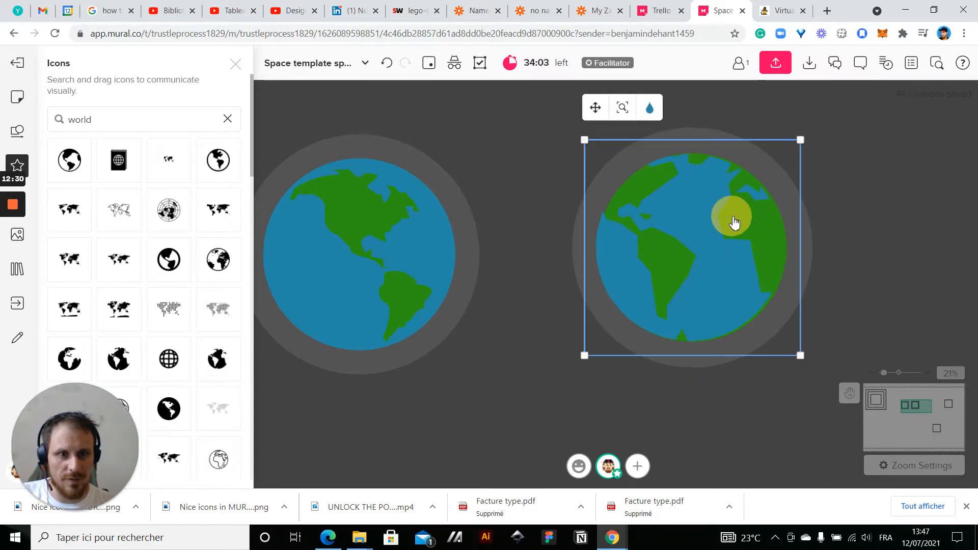
scroll(871, 229, up, 3)
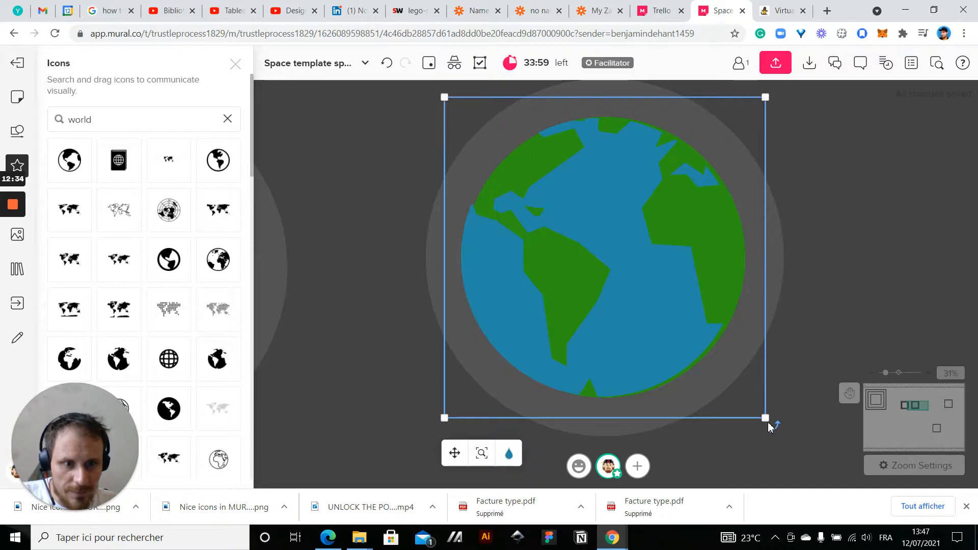
drag(765, 417, 780, 426)
click(638, 341)
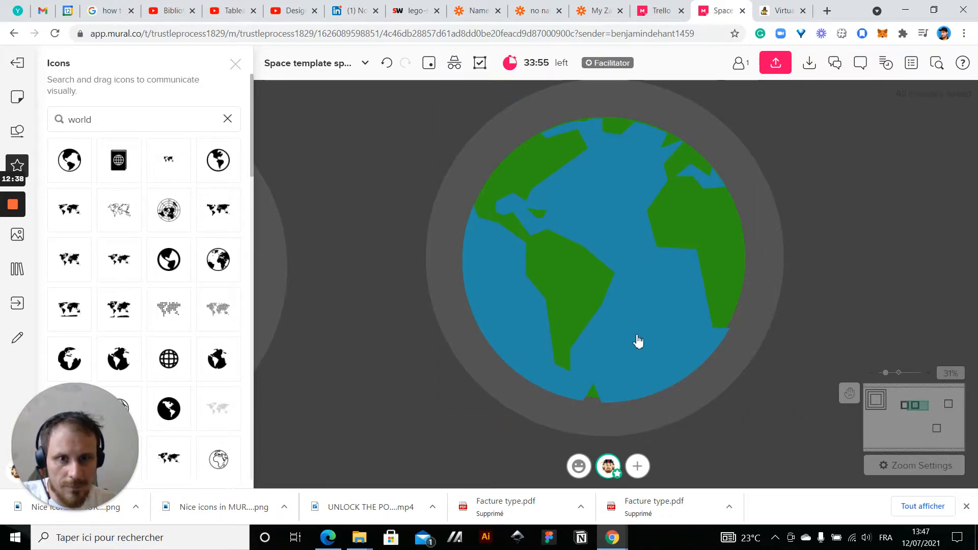
click(638, 341)
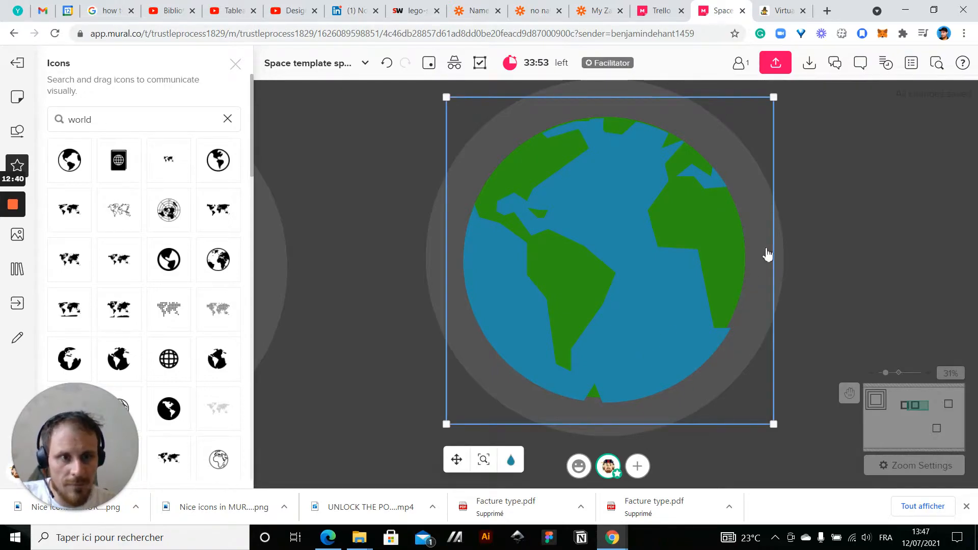
drag(774, 97, 767, 104)
click(661, 249)
drag(662, 254, 663, 246)
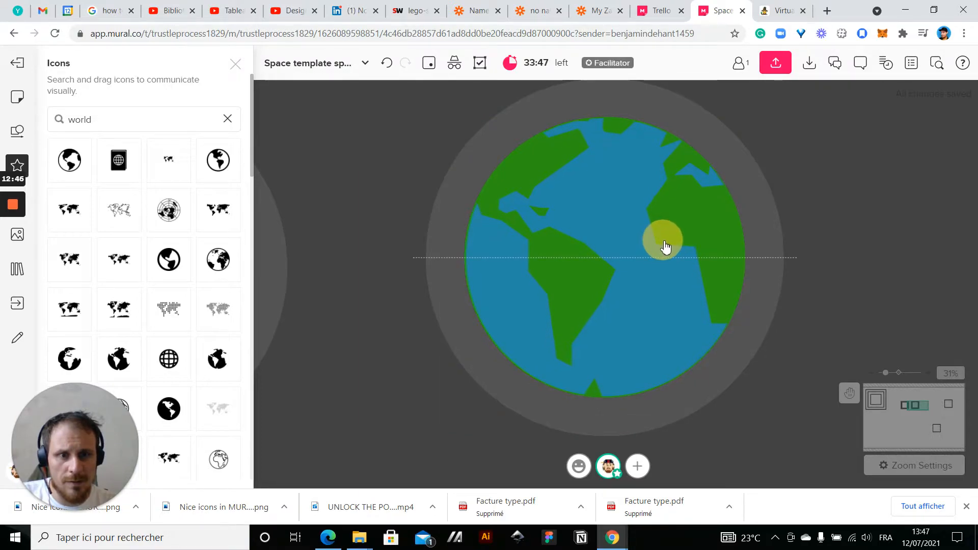
drag(662, 251, 663, 246)
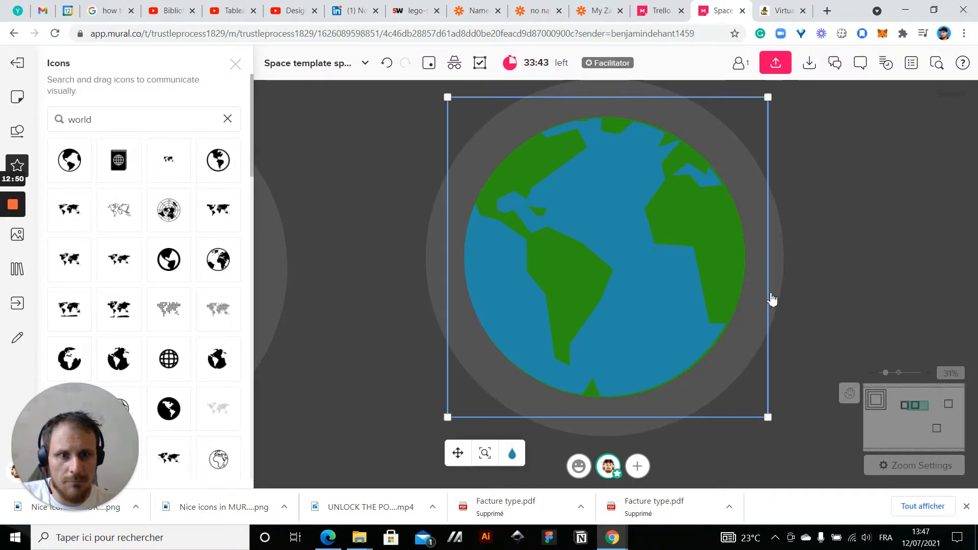
click(890, 189)
Move the upper moon closer to the two Earths and ungroup it into its separate shapes
scroll(890, 190, down, 5)
drag(746, 335, 574, 341)
scroll(656, 340, down, 2)
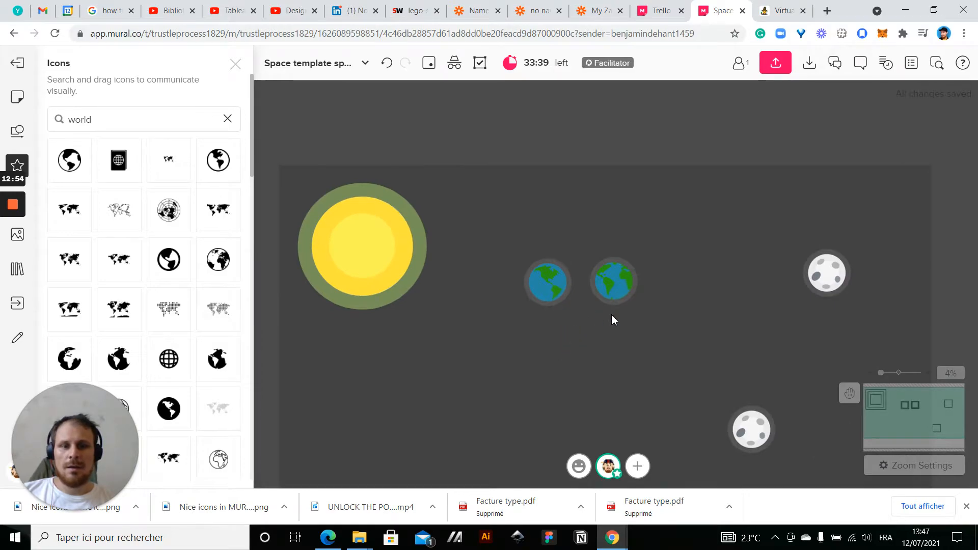
scroll(611, 315, up, 2)
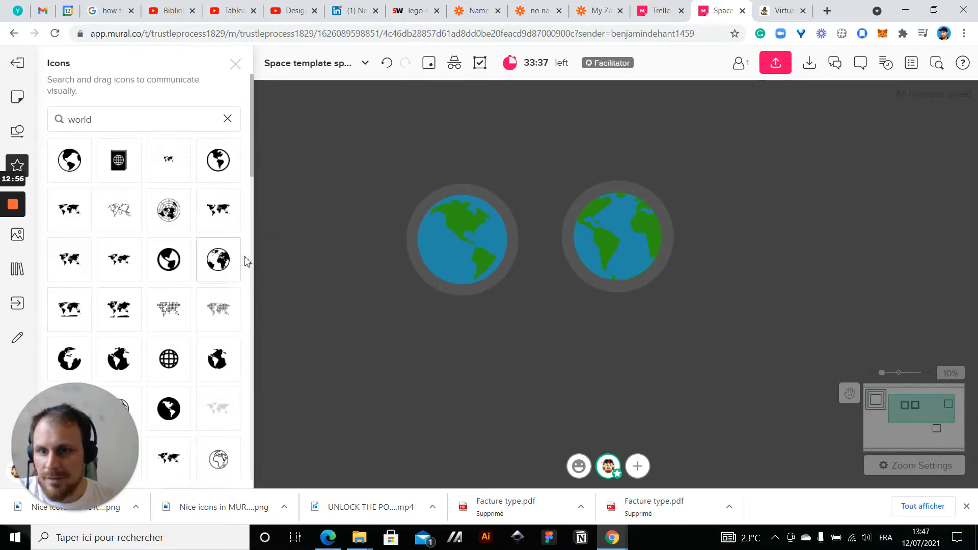
click(243, 59)
scroll(409, 315, down, 3)
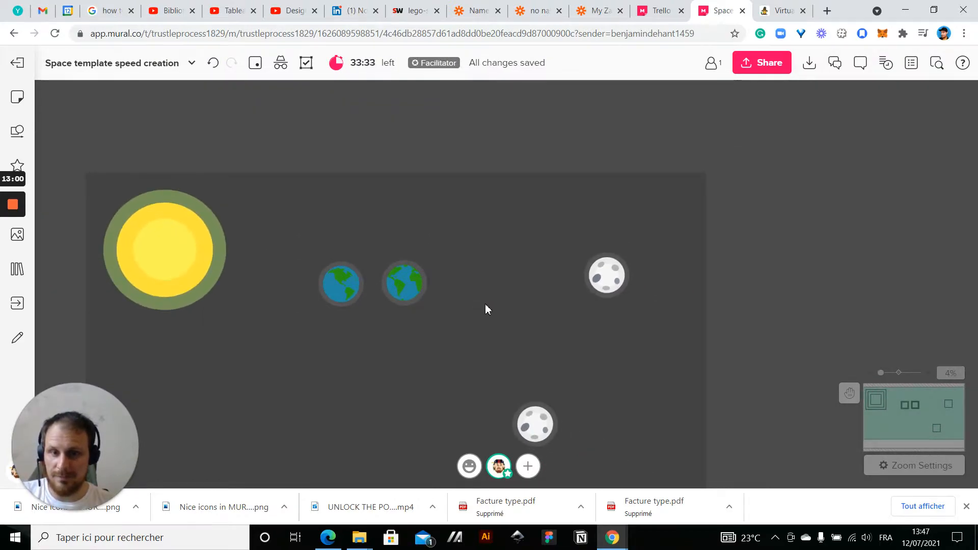
drag(486, 304, 577, 275)
click(688, 254)
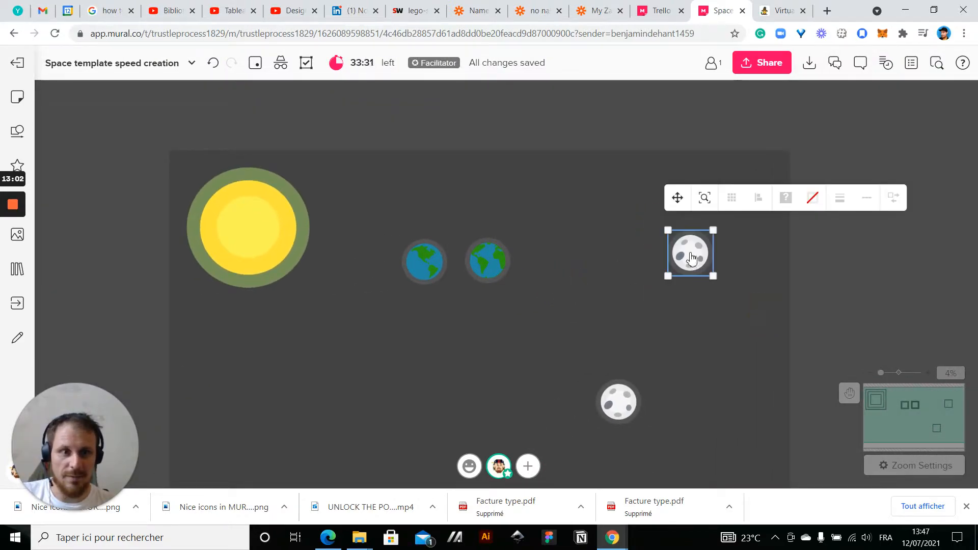
drag(691, 258, 612, 242)
right_click(613, 242)
click(646, 360)
click(552, 153)
scroll(563, 227, up, 4)
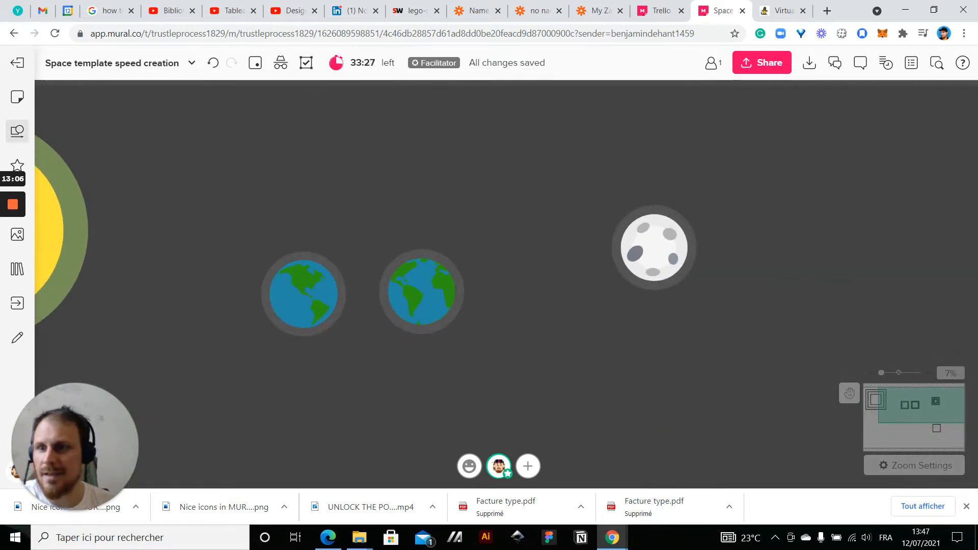
Search the icon library for "mars" and browse the planet icons
click(17, 164)
click(121, 117)
text(mars)
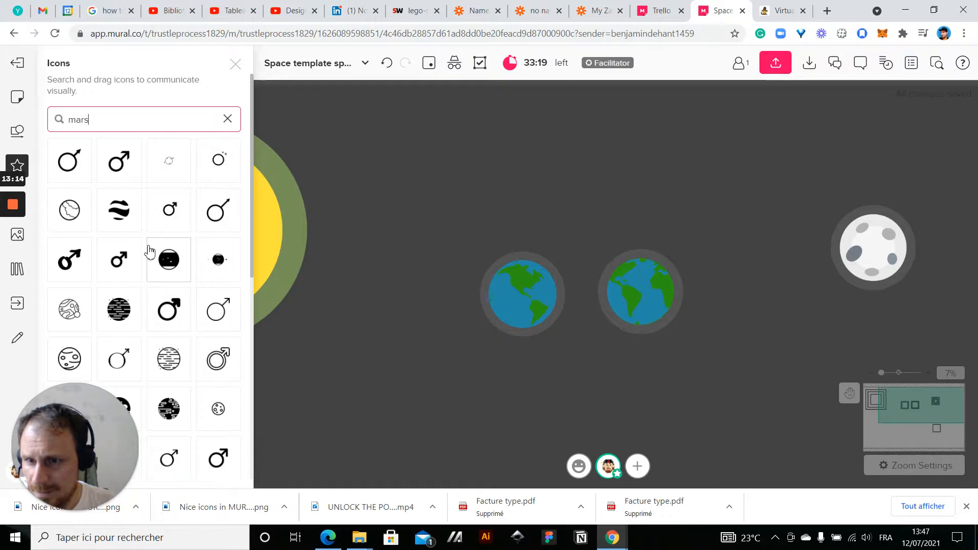
scroll(149, 252, down, 6)
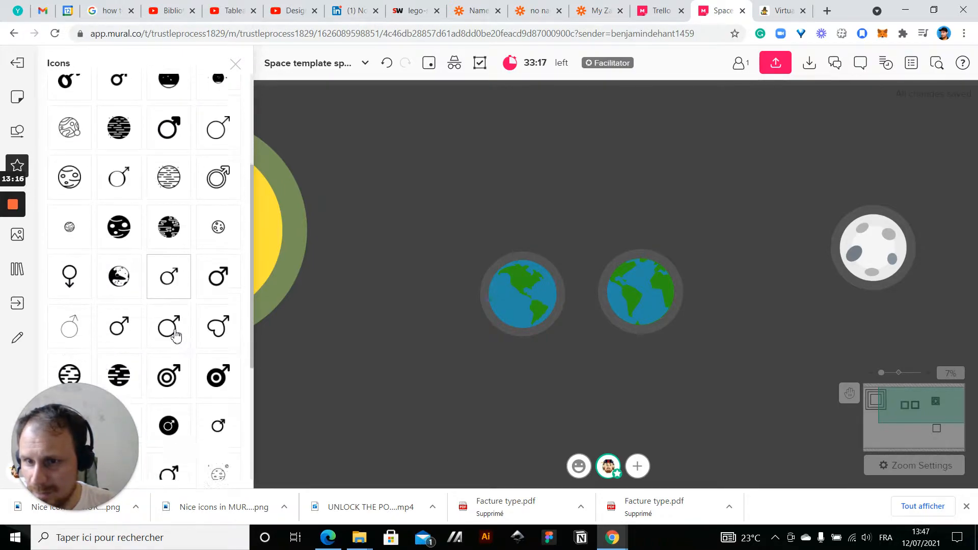
scroll(175, 336, down, 2)
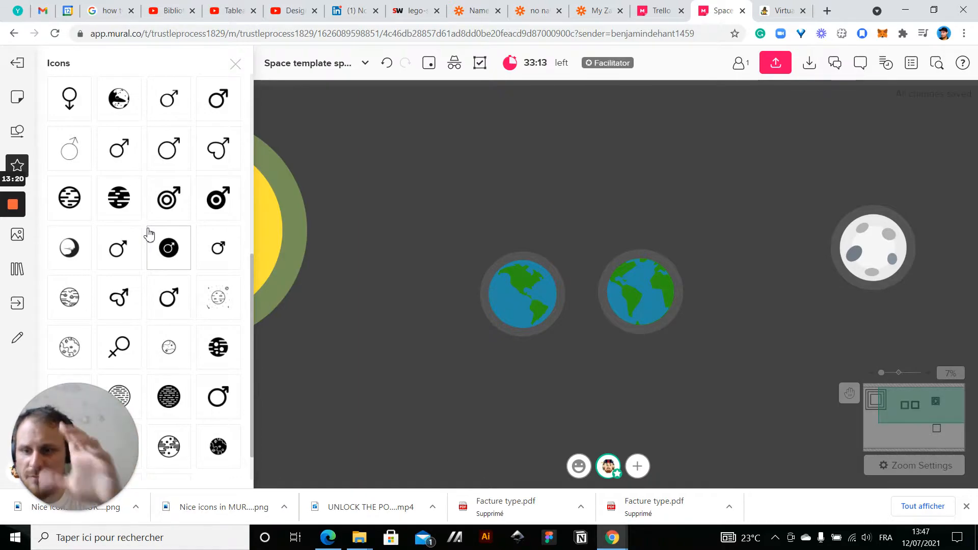
scroll(116, 326, down, 1)
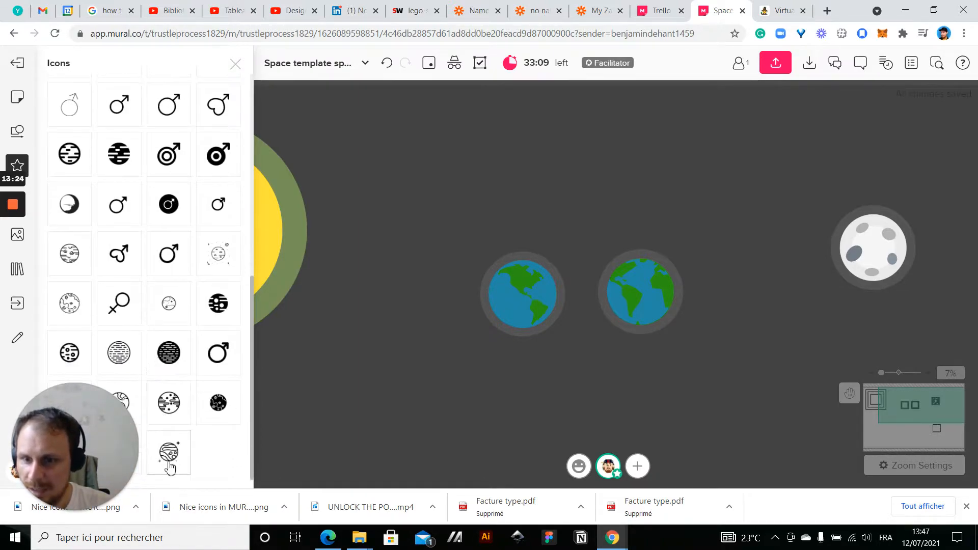
Try the outlined planet icon with small sparkles above the second Earth and remove it
drag(169, 464, 648, 273)
drag(616, 242, 662, 177)
click(537, 200)
click(684, 189)
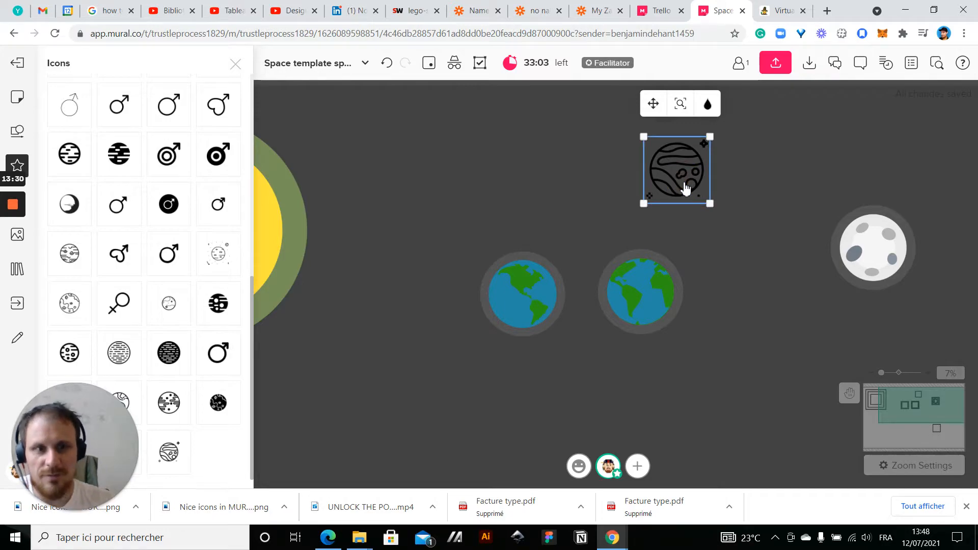
key(Delete)
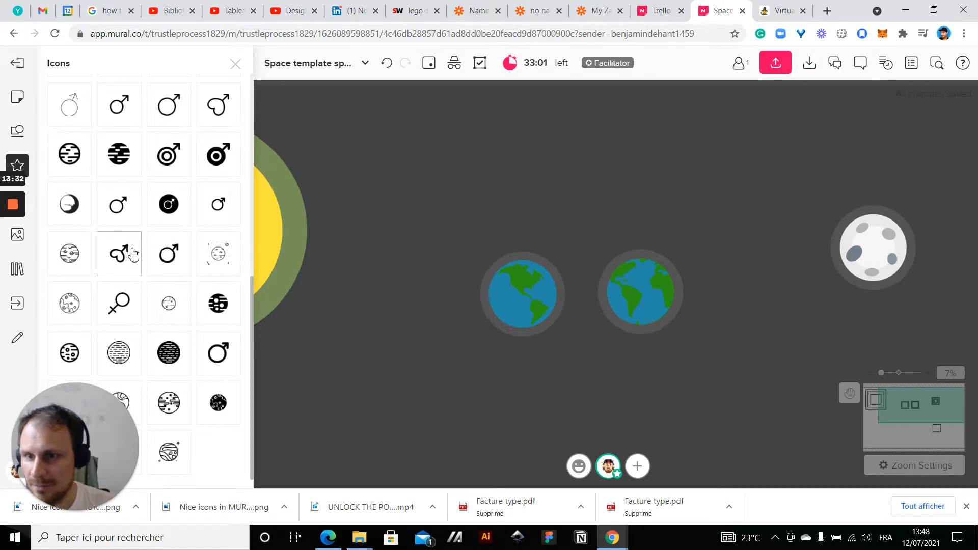
Try the thin-lined planet icon with swirls and craters on the canvas and remove it
scroll(133, 253, up, 6)
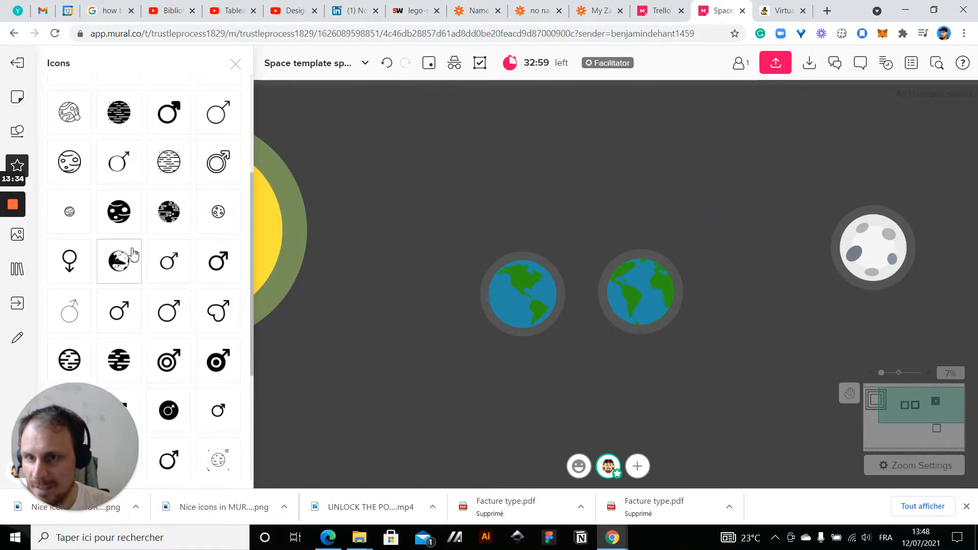
scroll(133, 253, up, 1)
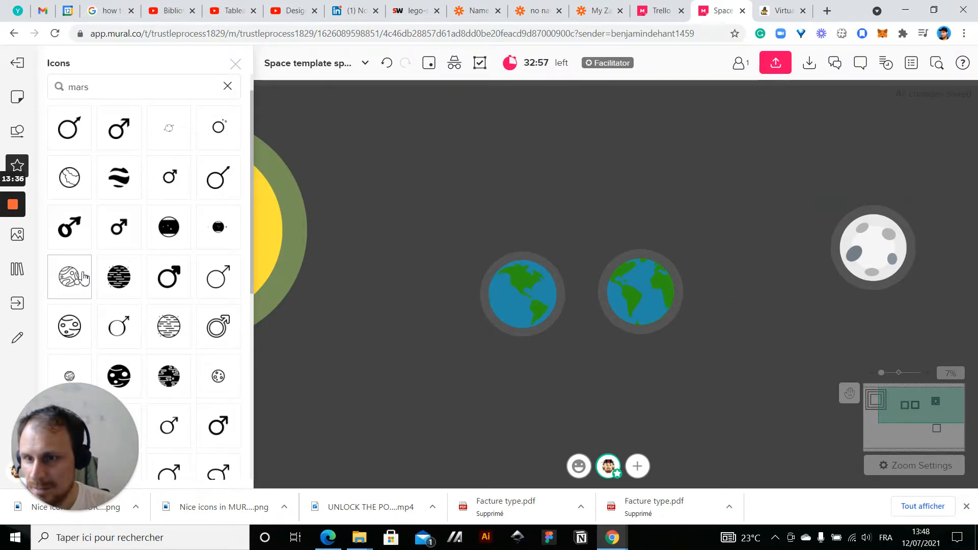
drag(75, 283, 620, 224)
click(689, 188)
click(591, 201)
key(Delete)
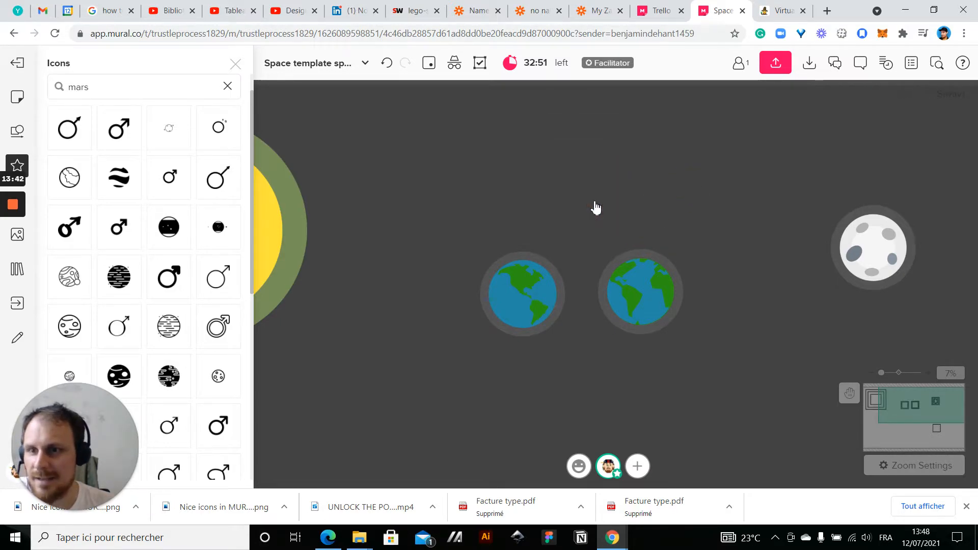
Add an enlarged wavy-striped planet icon above the ungrouped moon and a cratered planet outline icon below it
scroll(153, 304, up, 1)
drag(116, 213, 375, 209)
drag(580, 146, 579, 146)
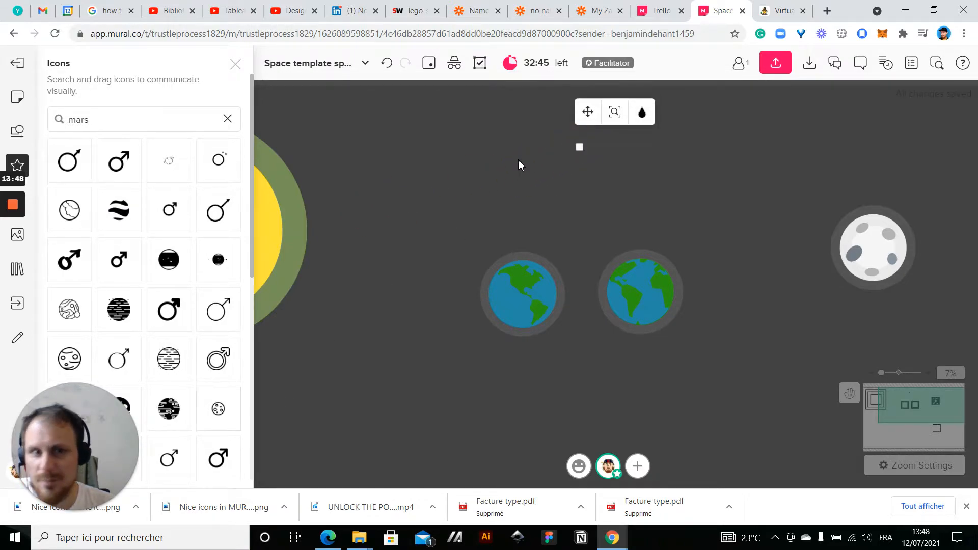
drag(580, 147, 586, 257)
drag(414, 175, 586, 162)
drag(219, 415, 681, 424)
click(466, 397)
Add the swirl-patterned planet outline icon, enlarge it, place it to the right of the ungrouped moon, and close the icon library
scroll(98, 259, down, 8)
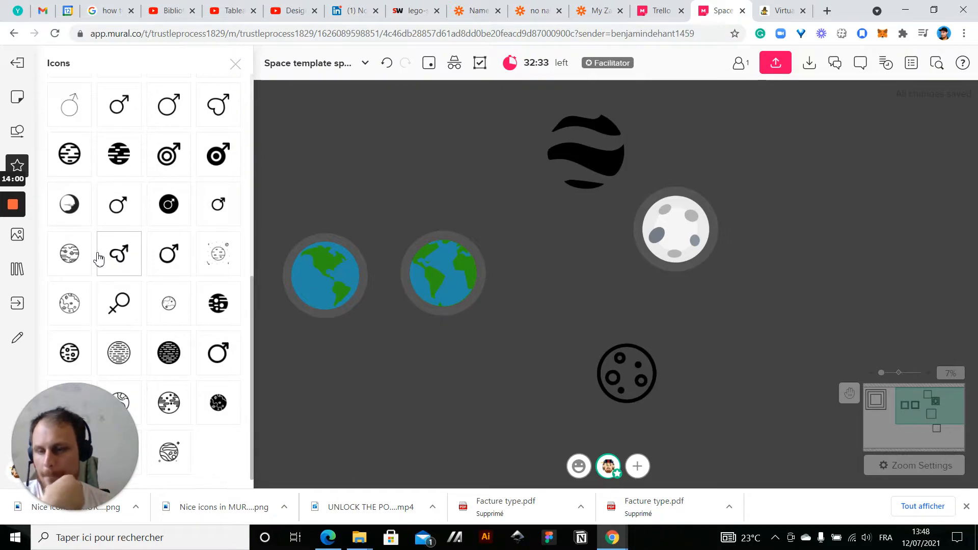
drag(76, 432, 388, 438)
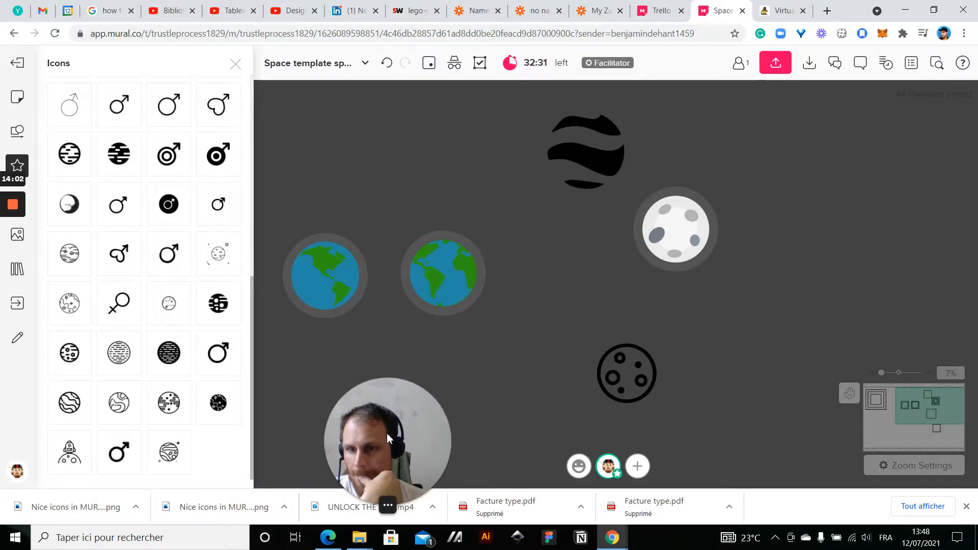
drag(388, 440, 389, 417)
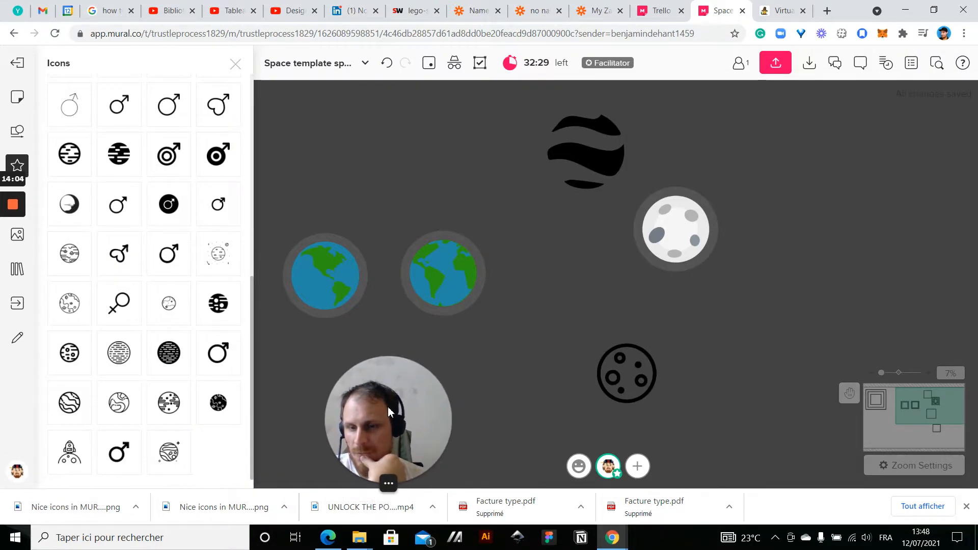
drag(119, 406, 557, 239)
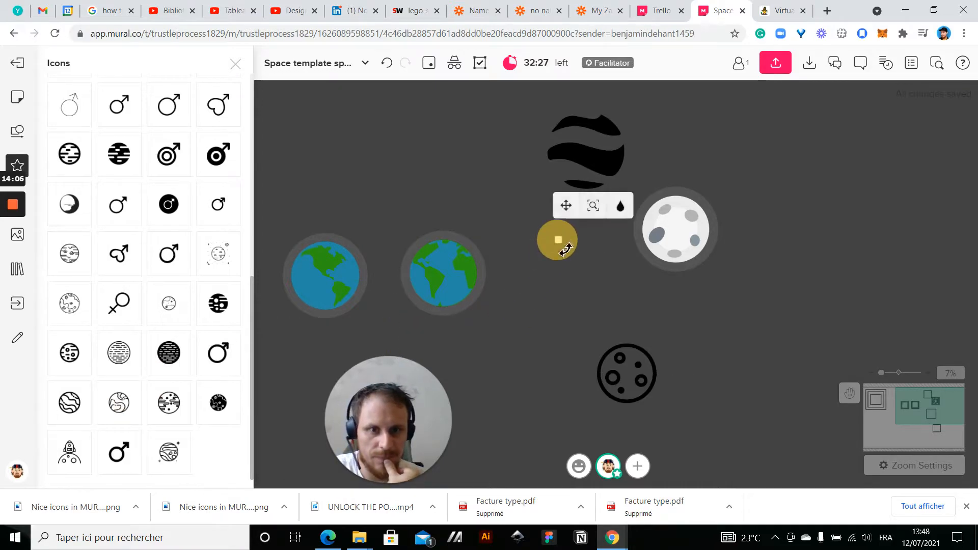
drag(593, 298, 859, 259)
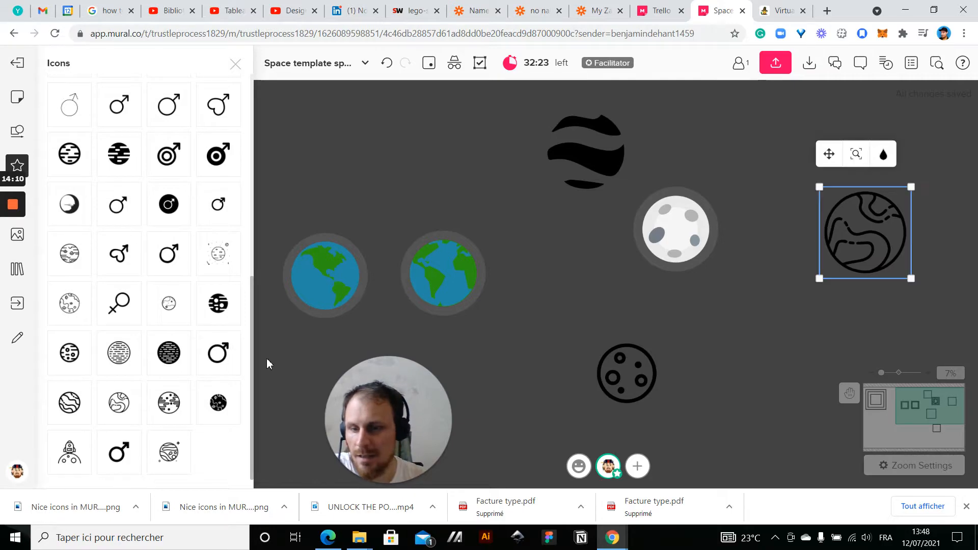
scroll(173, 352, up, 10)
click(111, 120)
scroll(109, 246, down, 10)
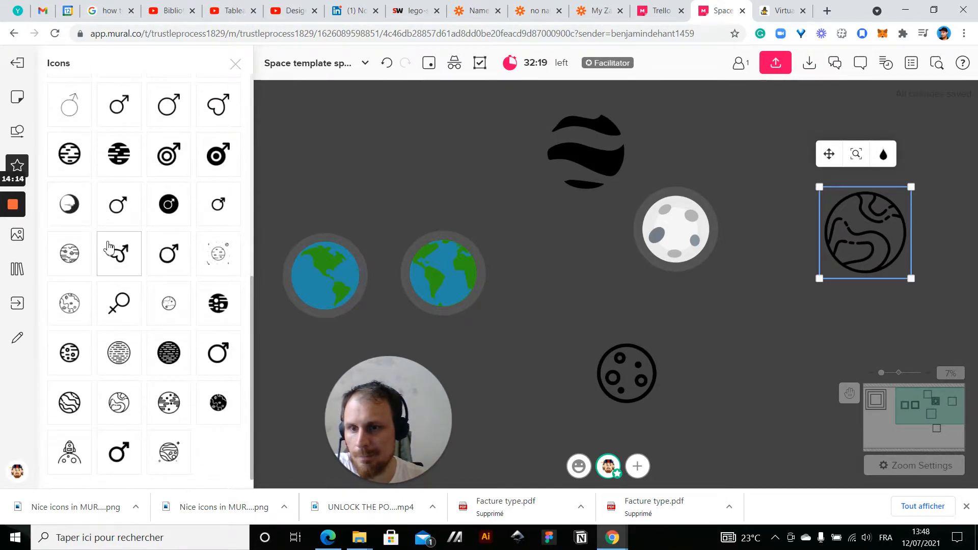
click(235, 63)
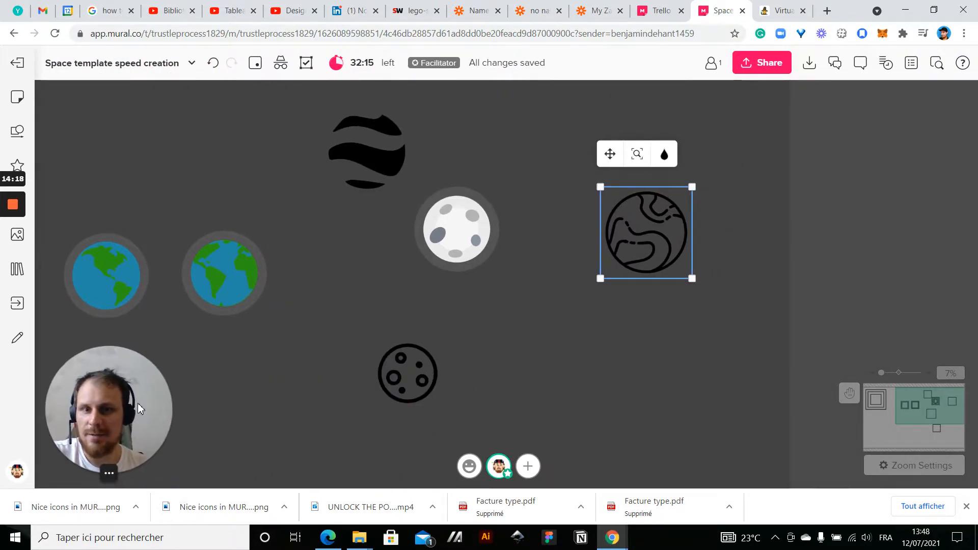
Delete all five craters from the ungrouped moon, leaving only its plain discs
click(448, 240)
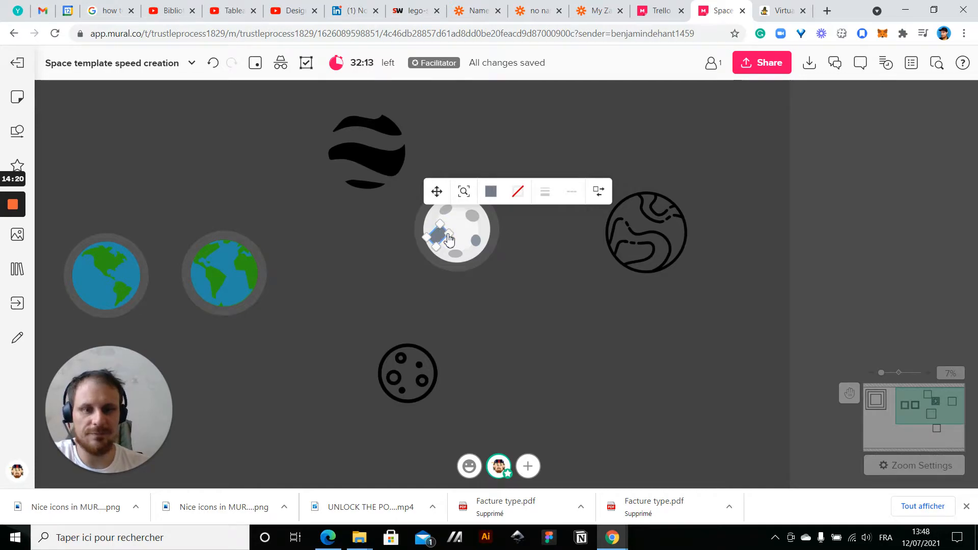
key(Delete)
click(451, 211)
key(Delete)
click(470, 214)
key(Delete)
click(476, 240)
key(Delete)
click(455, 253)
key(Delete)
Recolor the outer disc of the crater-free moon orange using a custom color
scroll(460, 258, up, 2)
click(460, 259)
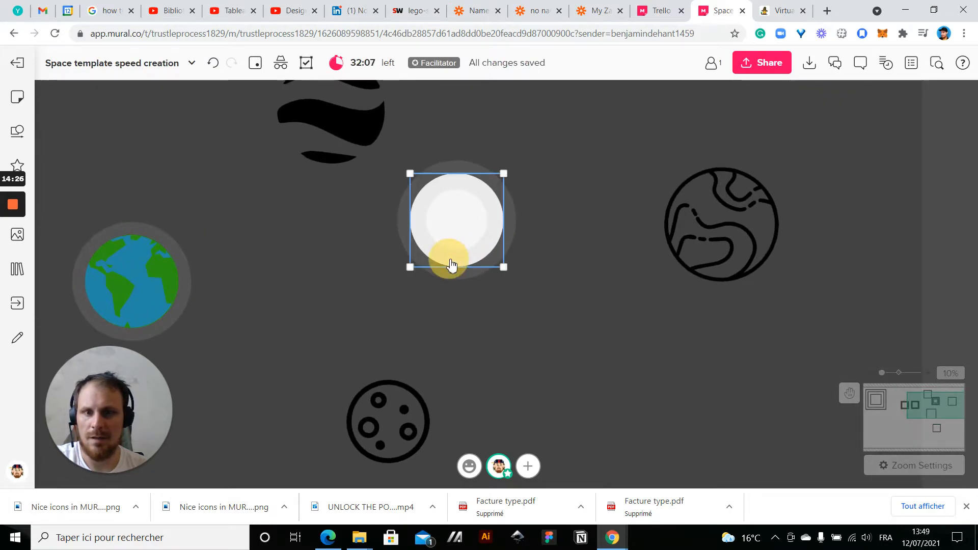
click(474, 141)
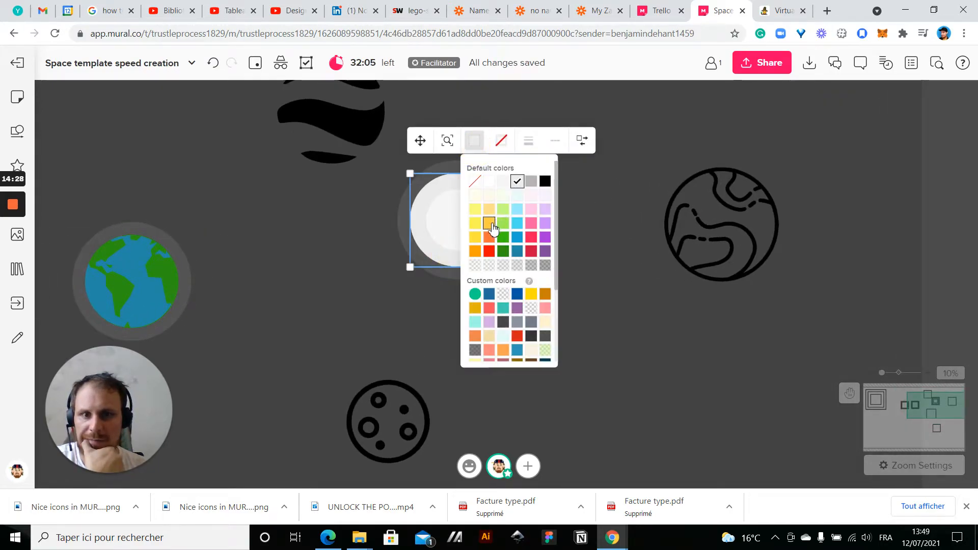
scroll(498, 314, down, 2)
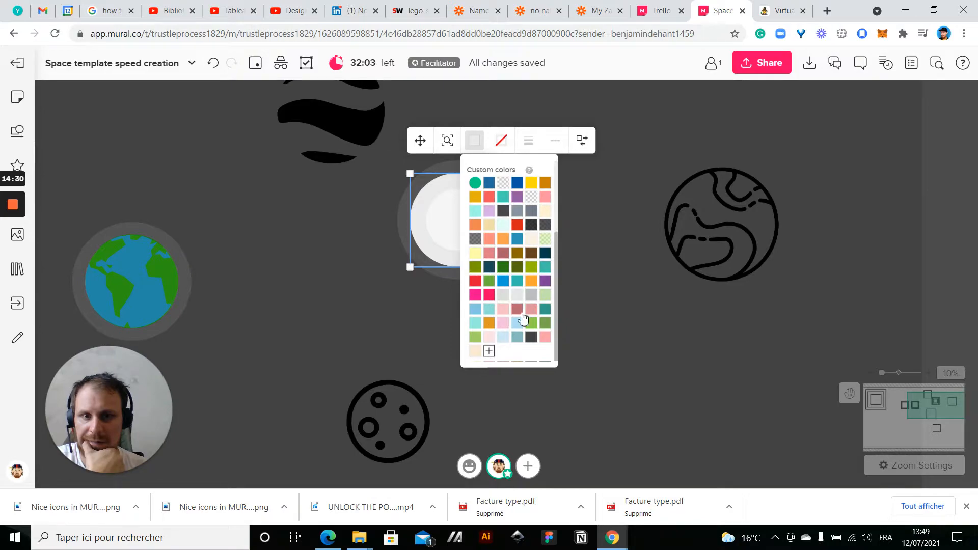
click(489, 324)
Recolor the inner disc of the orange planet the default light yellow-orange
click(453, 231)
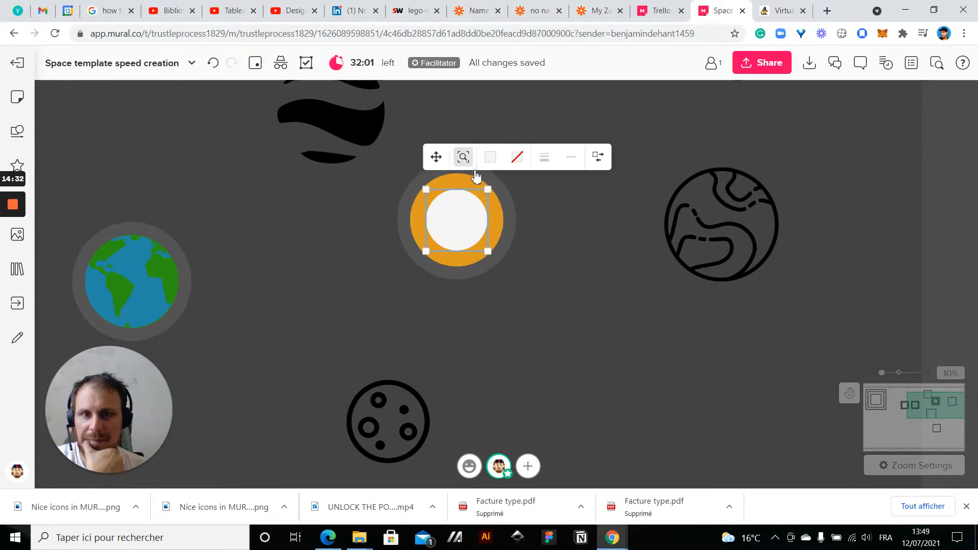
click(491, 157)
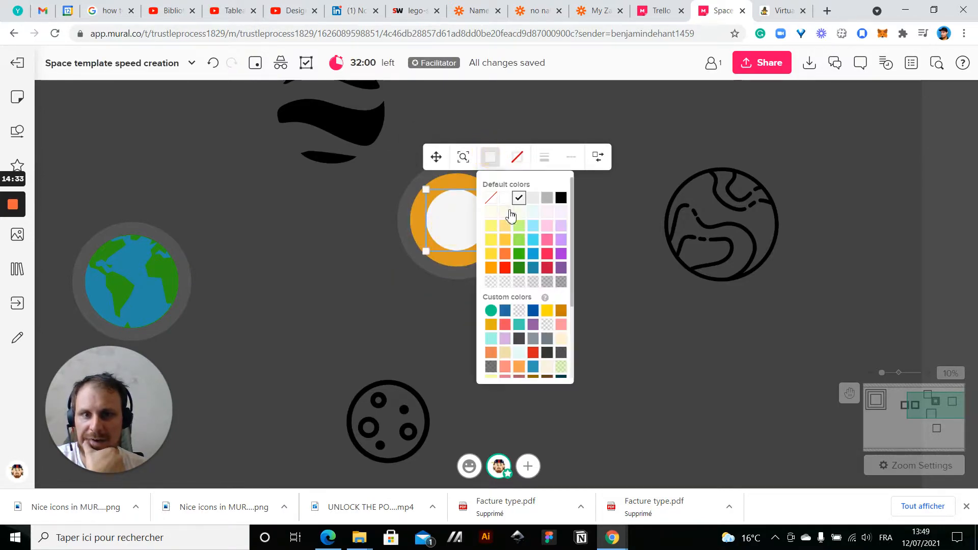
click(505, 244)
click(498, 302)
Move the wavy-stripe icon onto the orange planet, shrink it to the planet's size and center it
drag(312, 144, 456, 221)
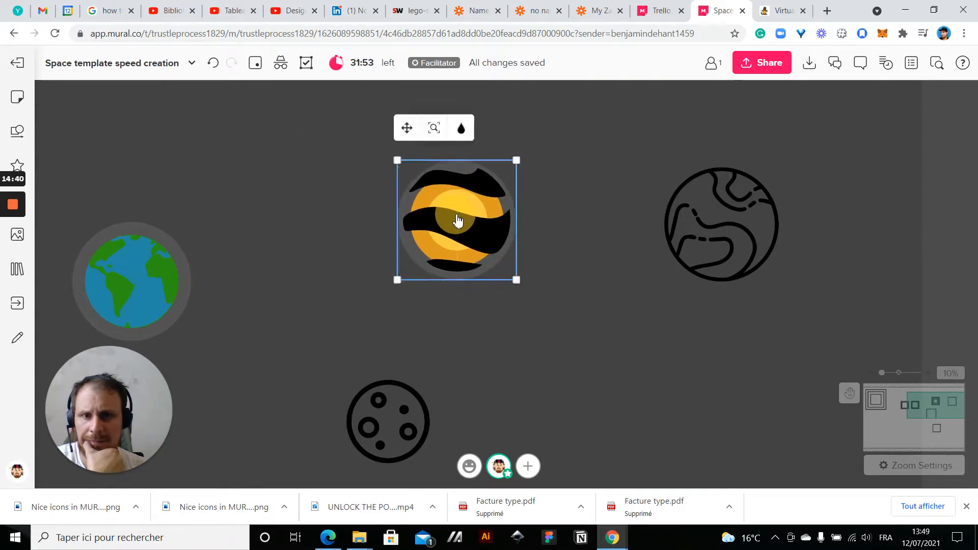
drag(517, 160, 508, 169)
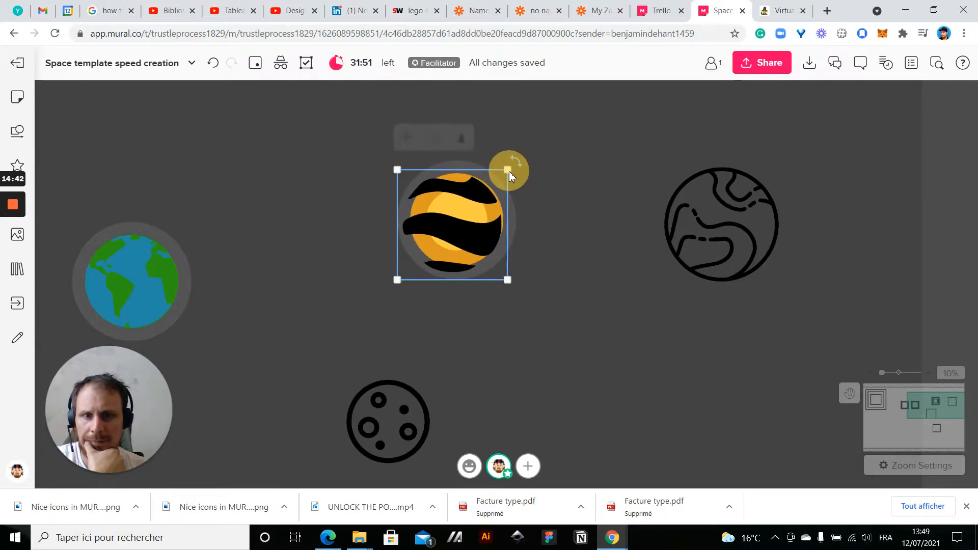
drag(465, 235, 477, 241)
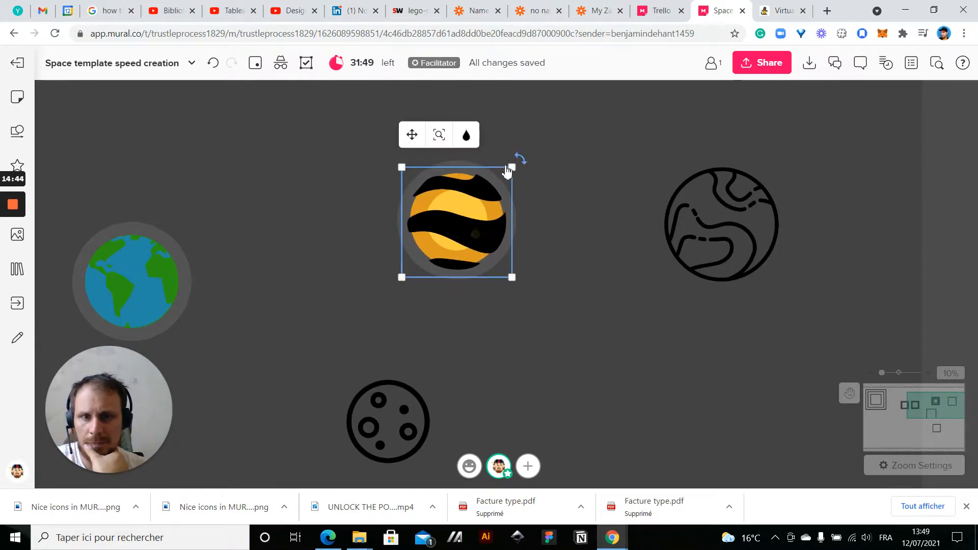
drag(511, 169, 506, 175)
drag(479, 227, 479, 221)
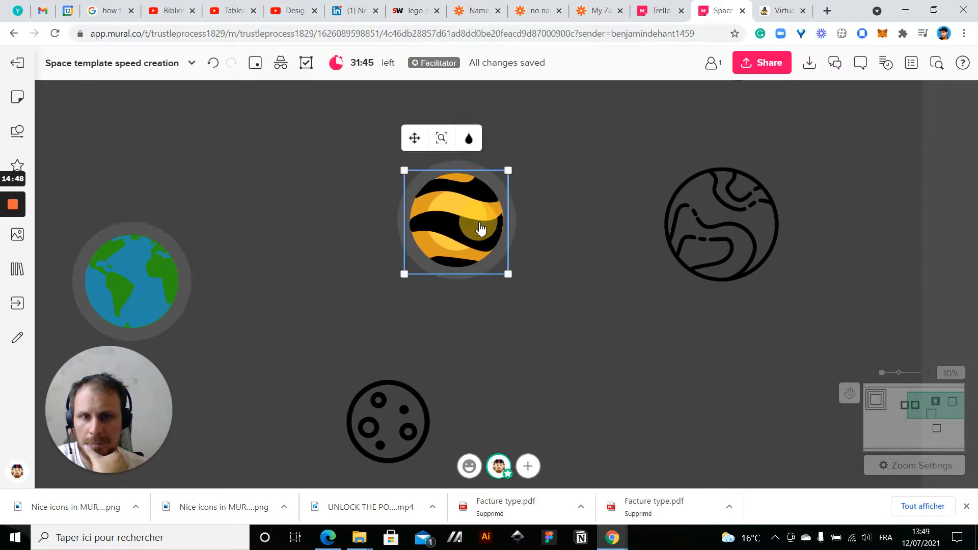
Recolor the black wavy stripes on the orange planet with the custom dark orange
click(468, 139)
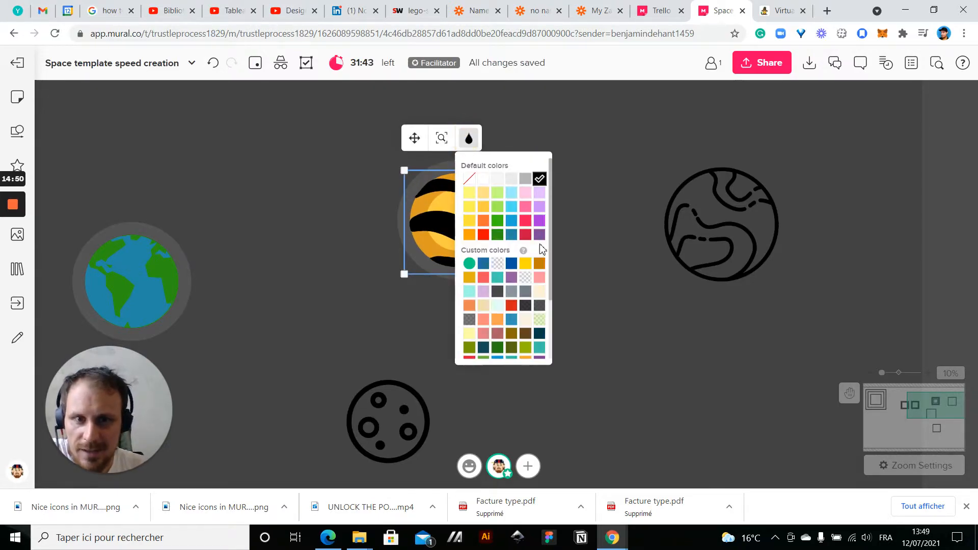
click(538, 263)
click(551, 282)
Recolor the wavy stripes on the orange planet with the custom golden yellow
scroll(433, 204, up, 3)
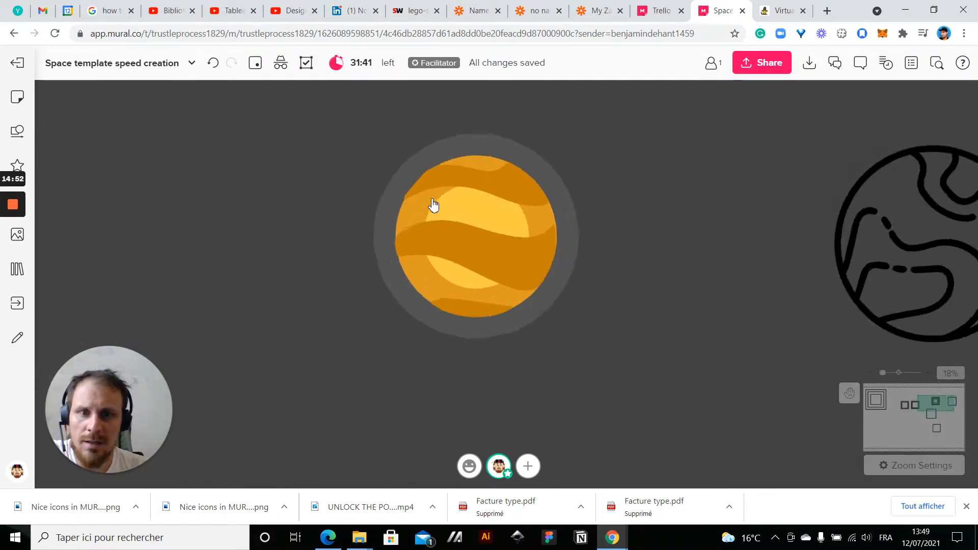
scroll(433, 205, up, 2)
click(518, 273)
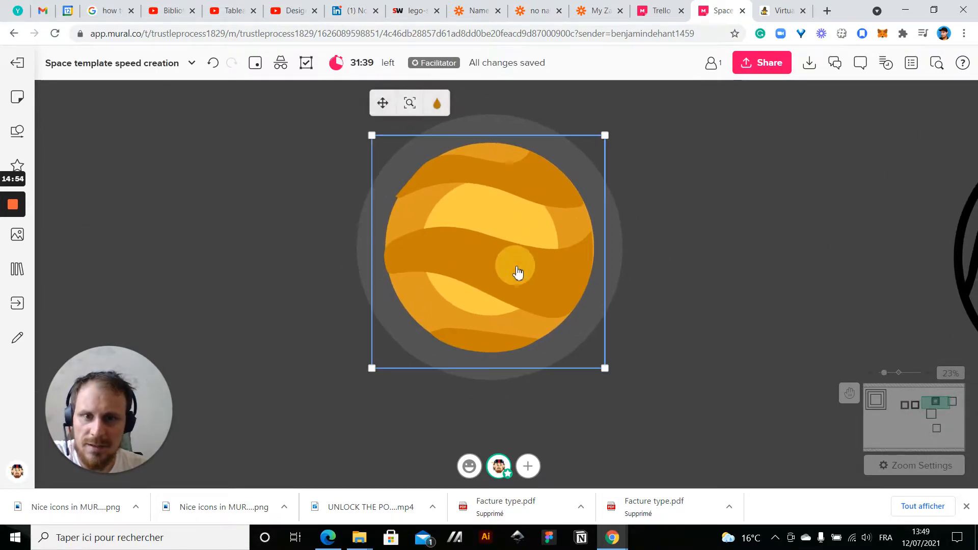
click(436, 104)
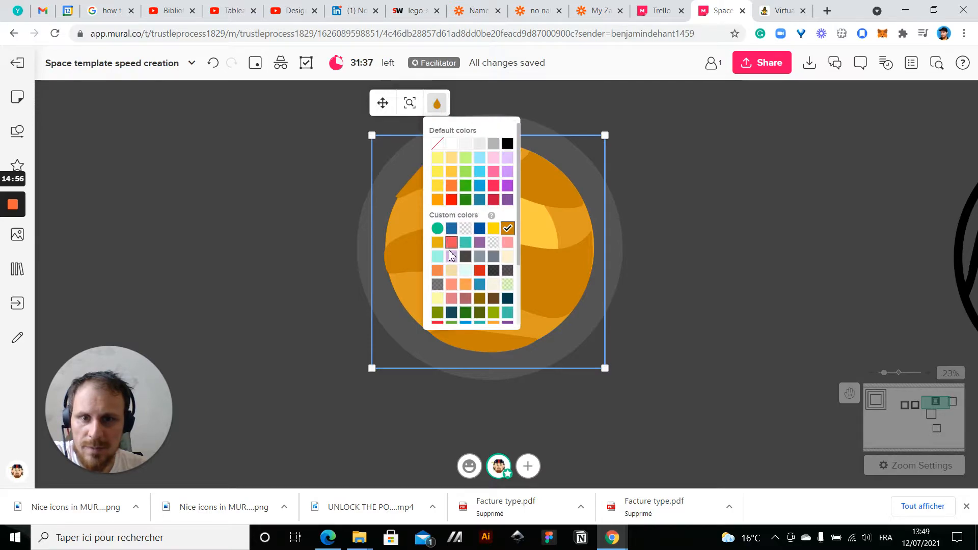
click(437, 243)
Delete the light yellow-orange inner disc of the orange planet
scroll(741, 288, down, 2)
click(579, 279)
drag(579, 279, 601, 289)
click(581, 273)
key(Delete)
click(666, 286)
scroll(763, 289, down, 5)
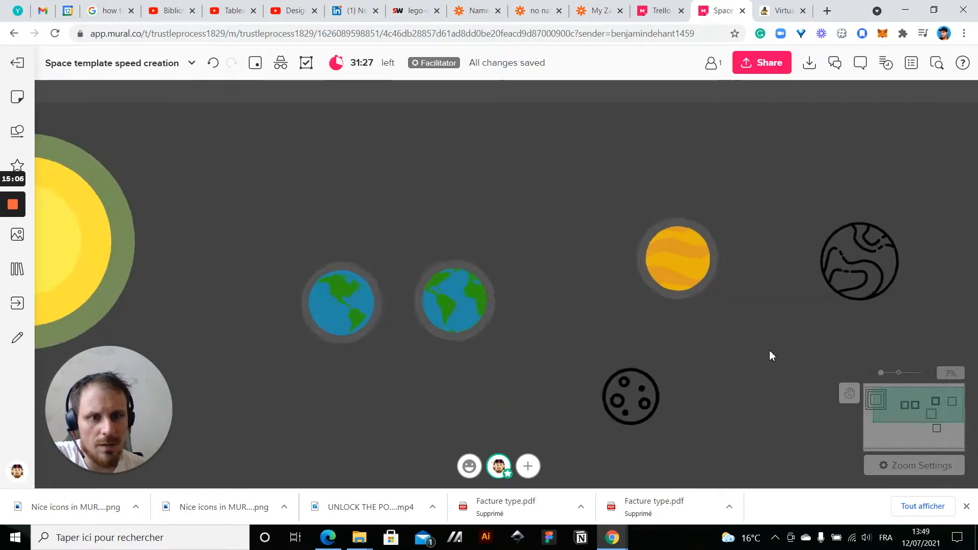
Recolor the wavy stripes on the orange planet with the custom light beige
scroll(769, 349, up, 3)
drag(702, 225, 677, 295)
click(573, 254)
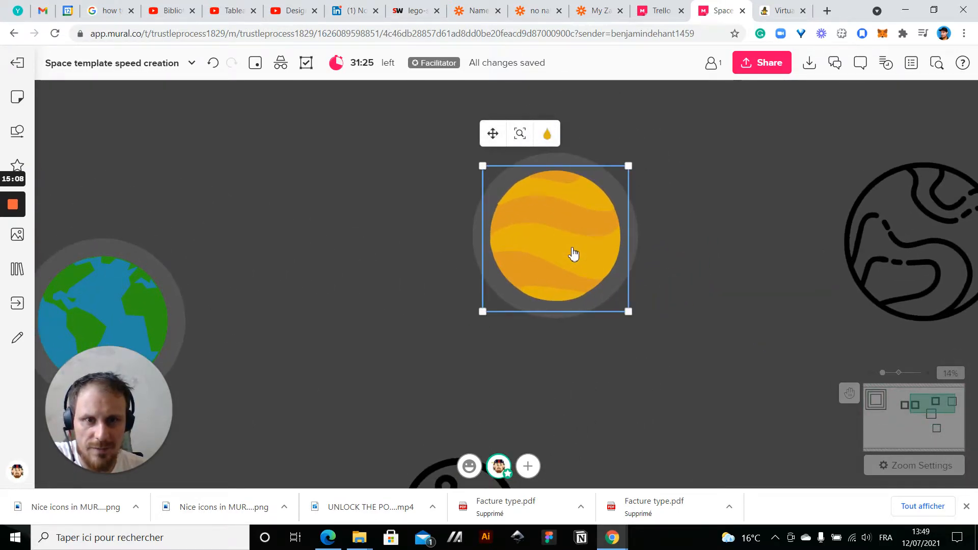
click(547, 135)
scroll(600, 295, down, 1)
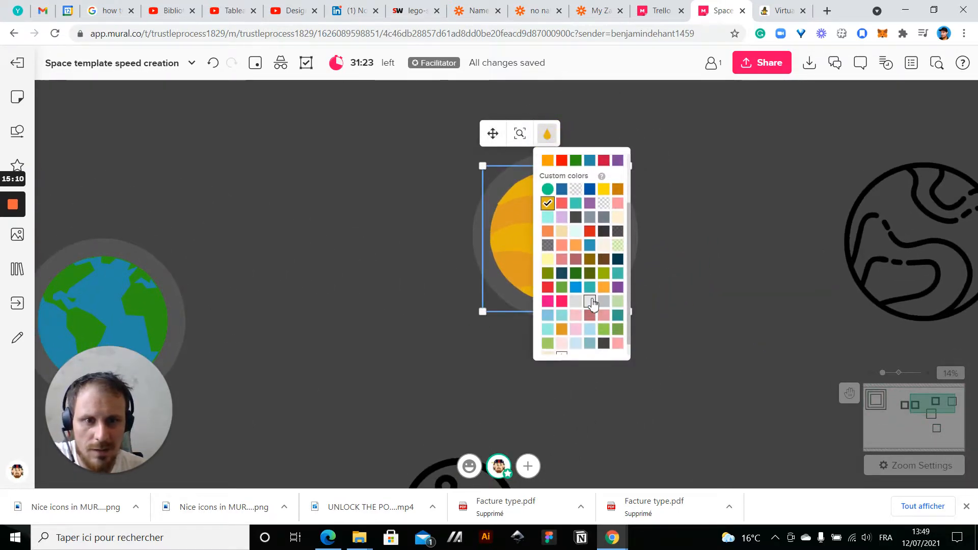
click(561, 231)
click(696, 277)
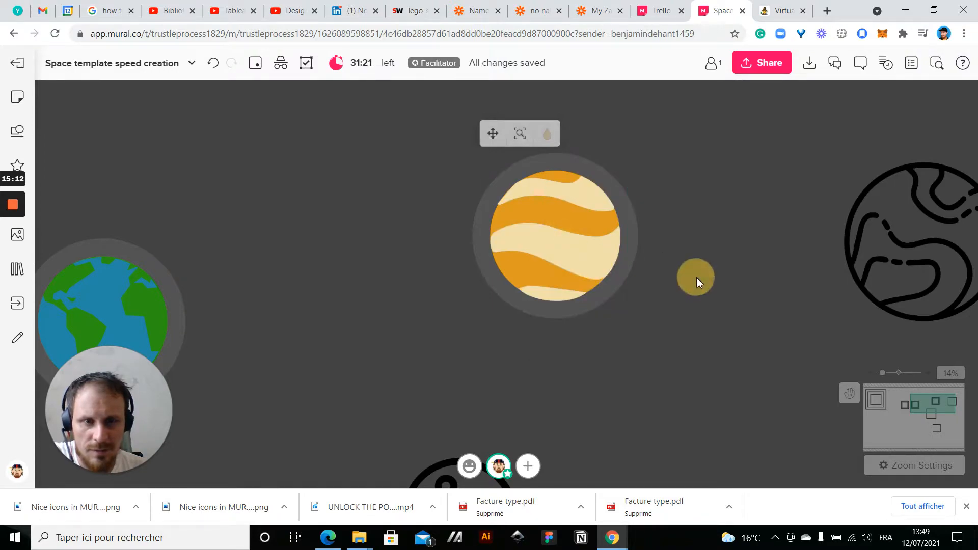
Delete the leftover black outline planet icon and the black cratered moon icon
scroll(696, 277, down, 2)
scroll(696, 277, up, 2)
scroll(569, 230, up, 3)
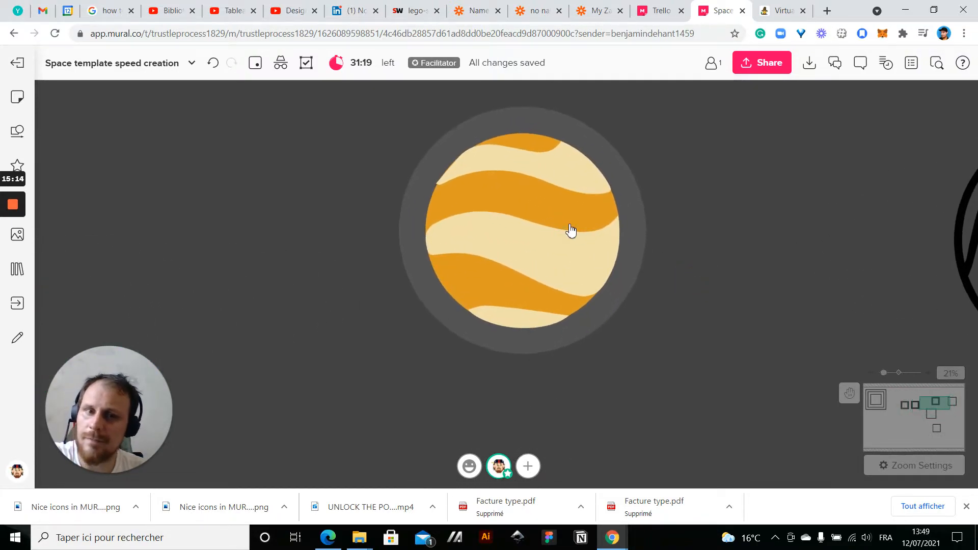
scroll(569, 288, down, 5)
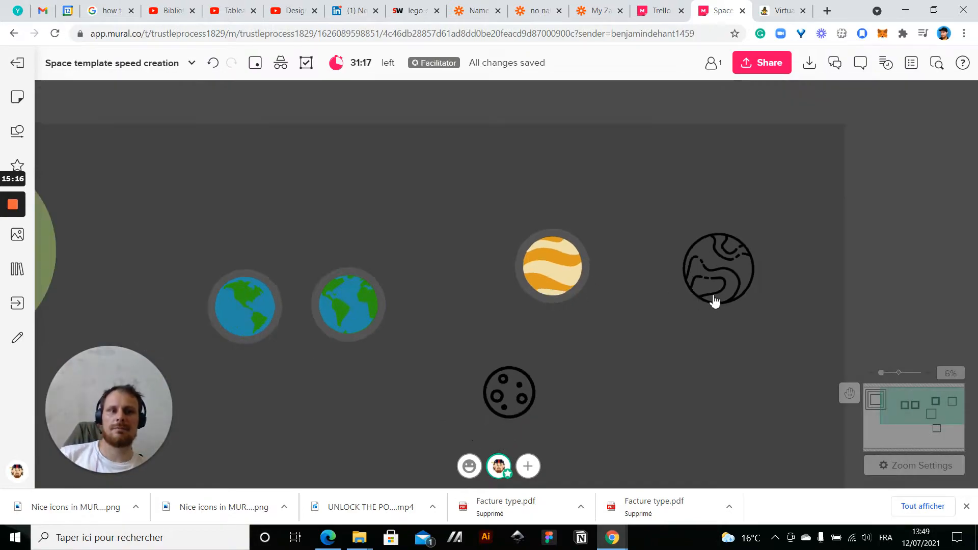
click(718, 296)
key(Delete)
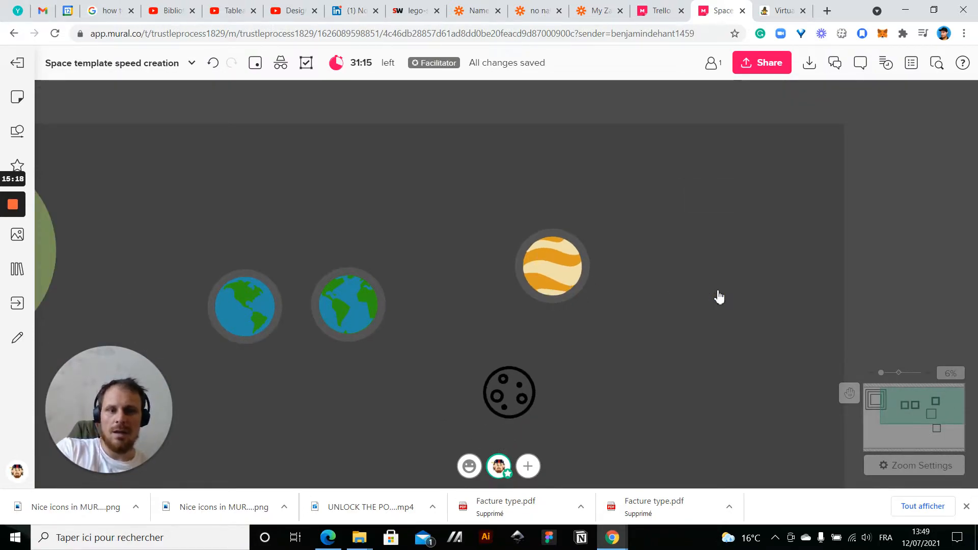
scroll(600, 230, up, 3)
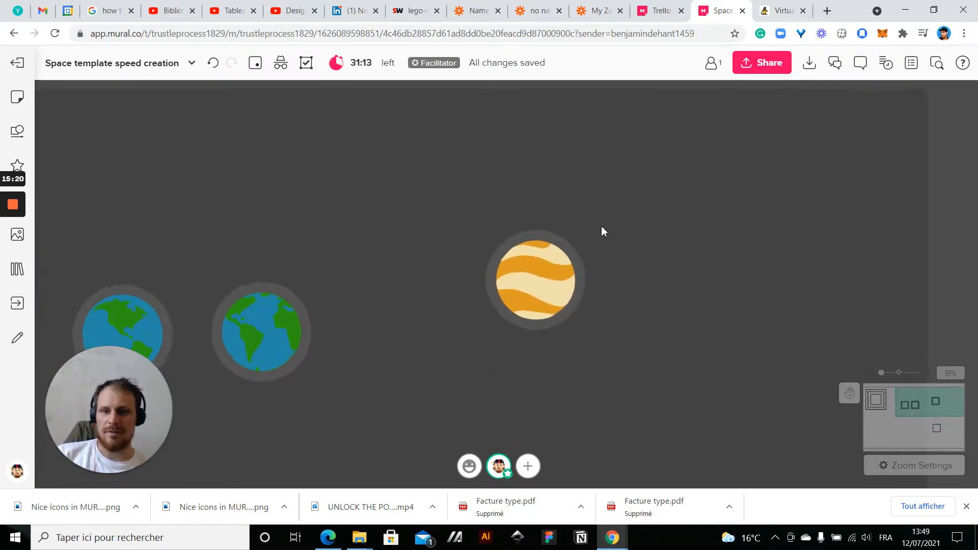
Duplicate the whole striped orange planet with its halo and place the copy up and to the right of the original
drag(395, 219, 657, 423)
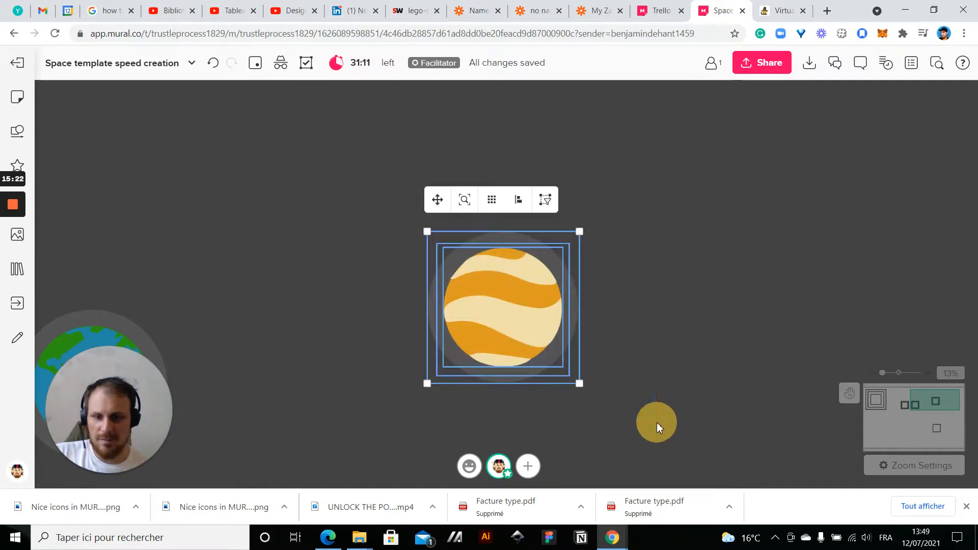
key(ctrl+d)
drag(695, 313, 813, 229)
click(655, 224)
Recolor the beige stripes of the duplicated planet with the custom orange used for its disc
click(794, 189)
click(772, 128)
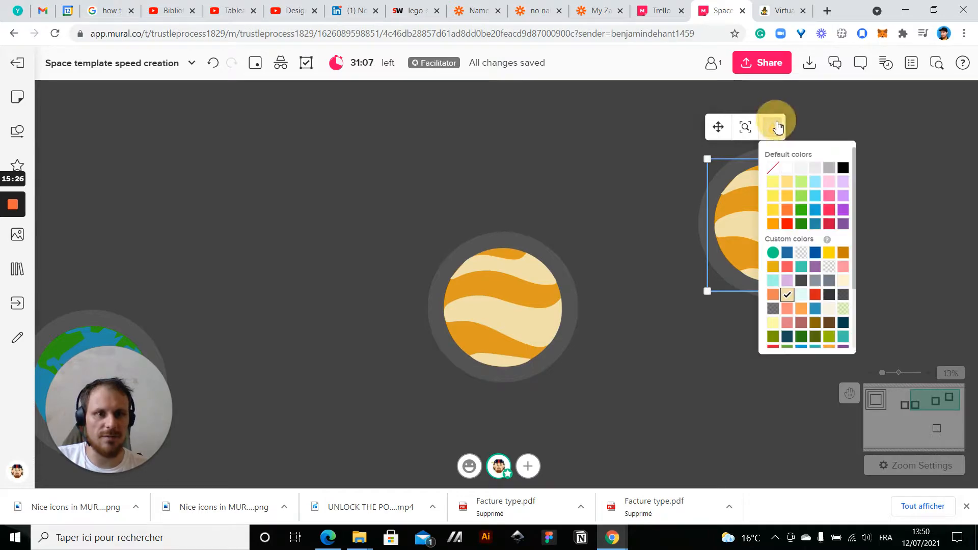
scroll(790, 275, down, 2)
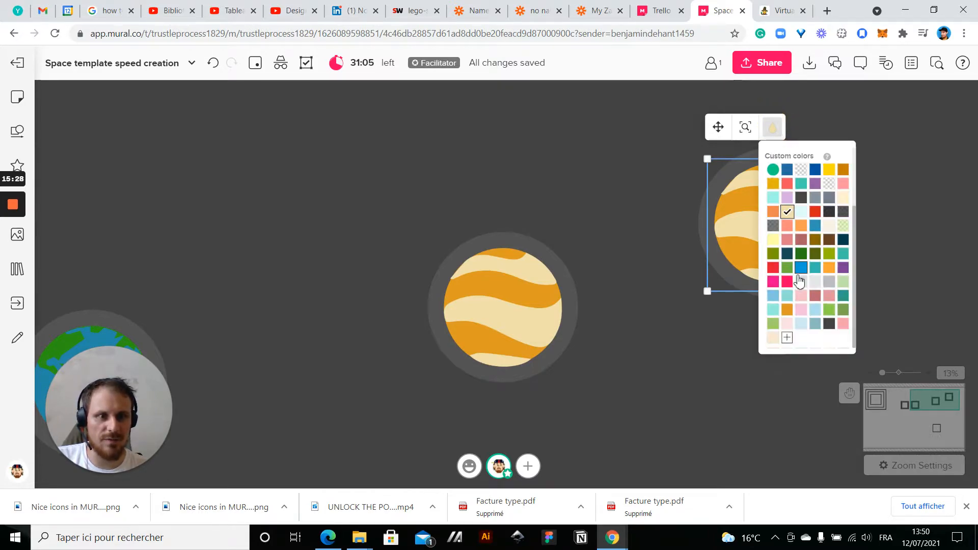
click(787, 309)
Recolor the duplicated planet's disc custom light beige, moving its stripes aside and then back to the disc's center
drag(764, 223, 781, 320)
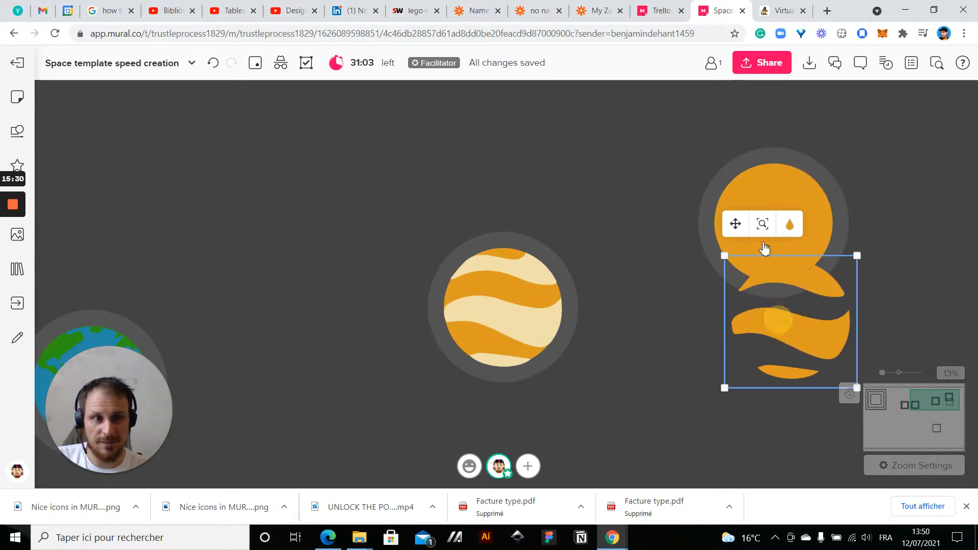
click(780, 181)
click(787, 135)
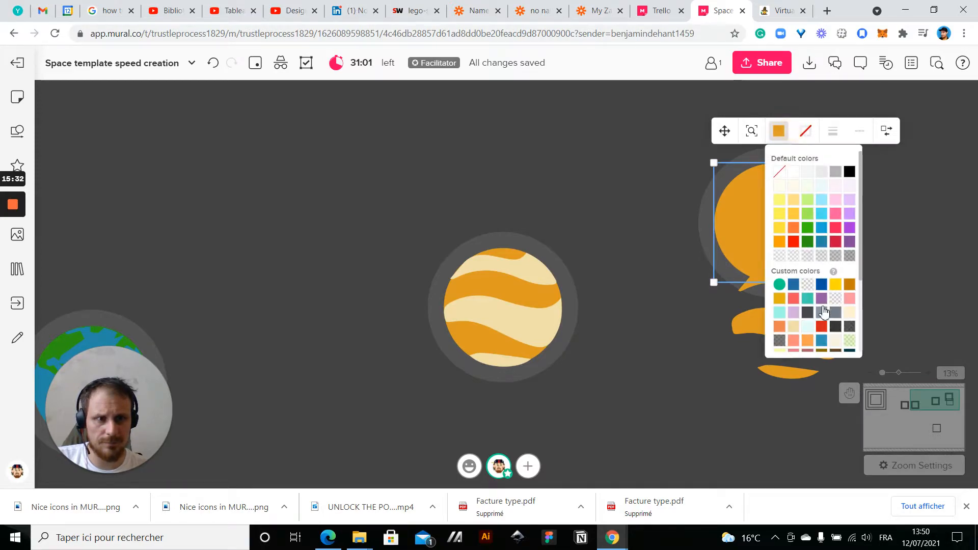
click(797, 333)
drag(782, 326, 782, 243)
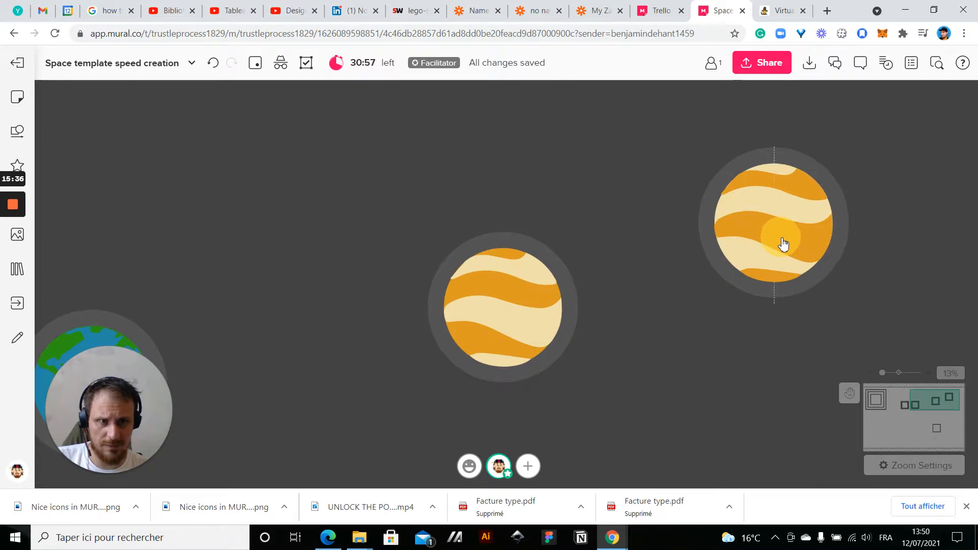
click(595, 248)
Group the disc, stripes and halo of each of the two striped planets
scroll(595, 249, down, 5)
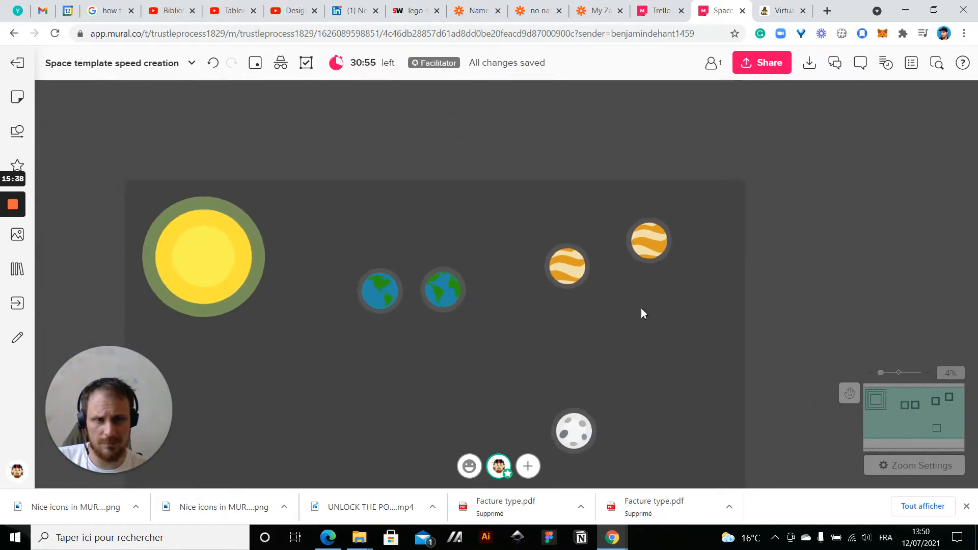
scroll(640, 313, up, 3)
scroll(464, 248, up, 1)
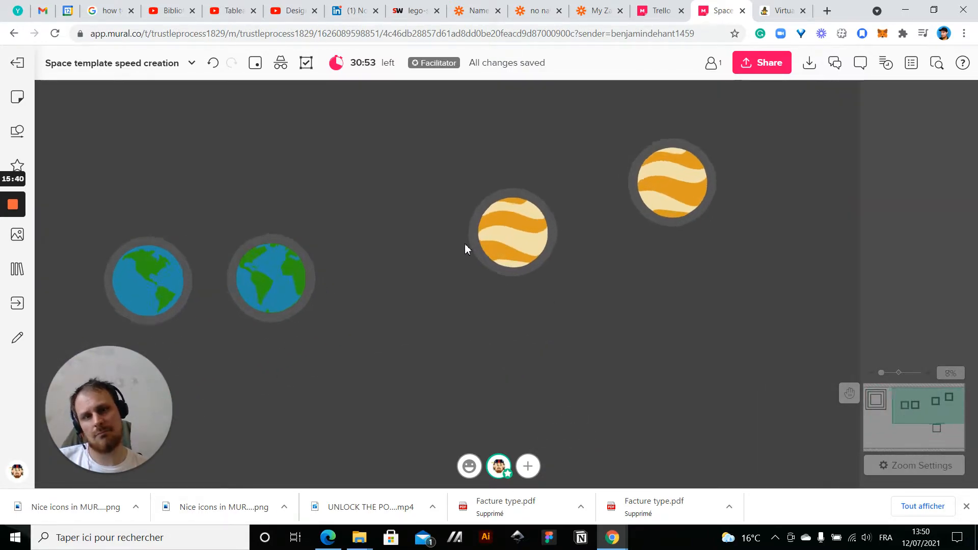
scroll(464, 243, up, 1)
drag(696, 315, 656, 355)
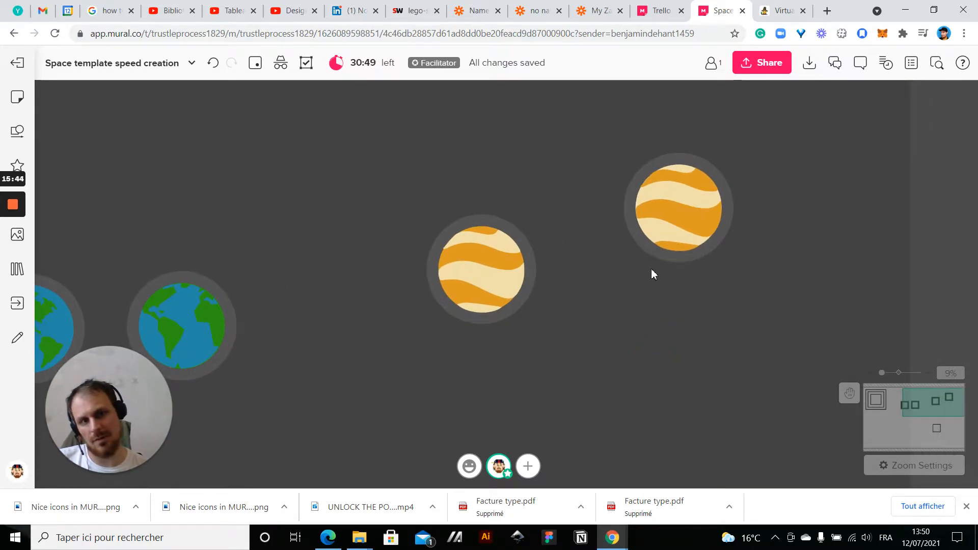
scroll(709, 327, down, 4)
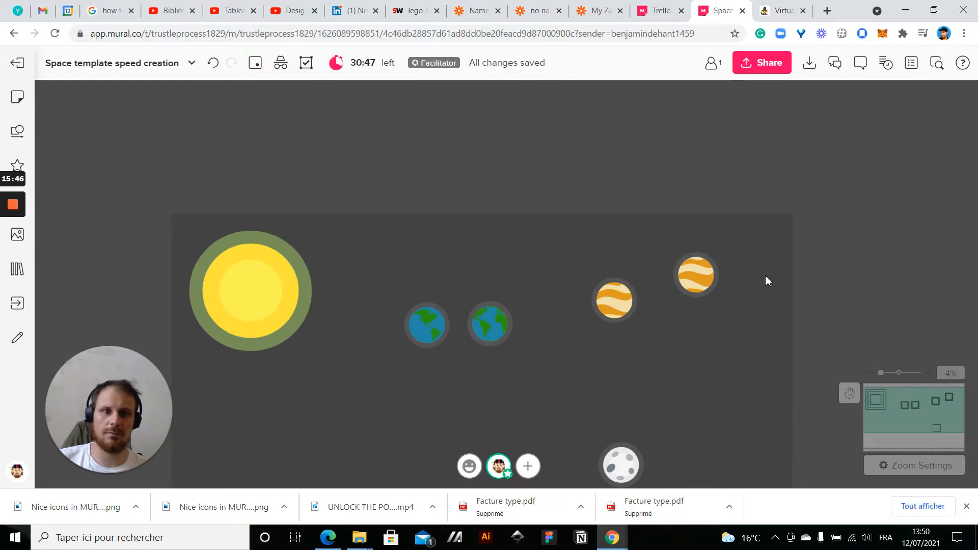
drag(661, 234, 735, 314)
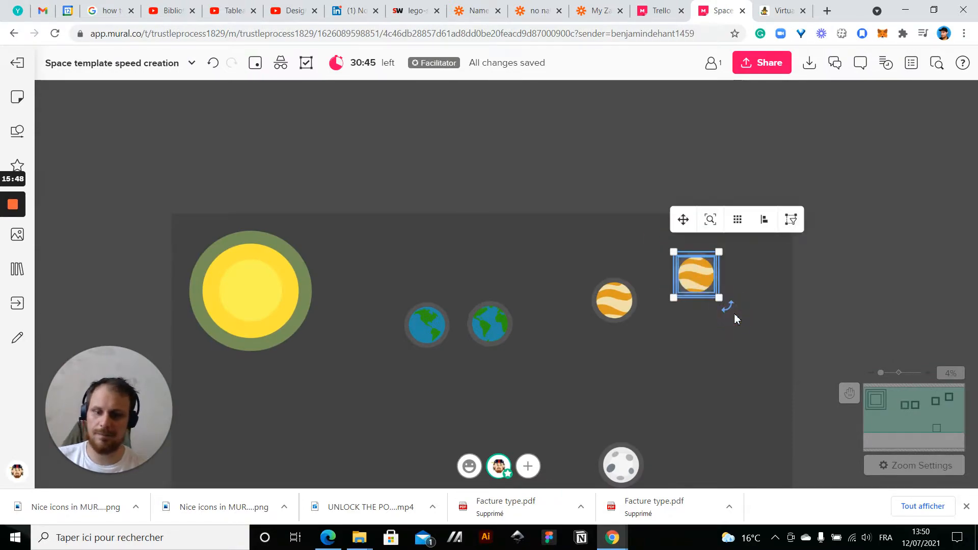
drag(585, 258, 667, 362)
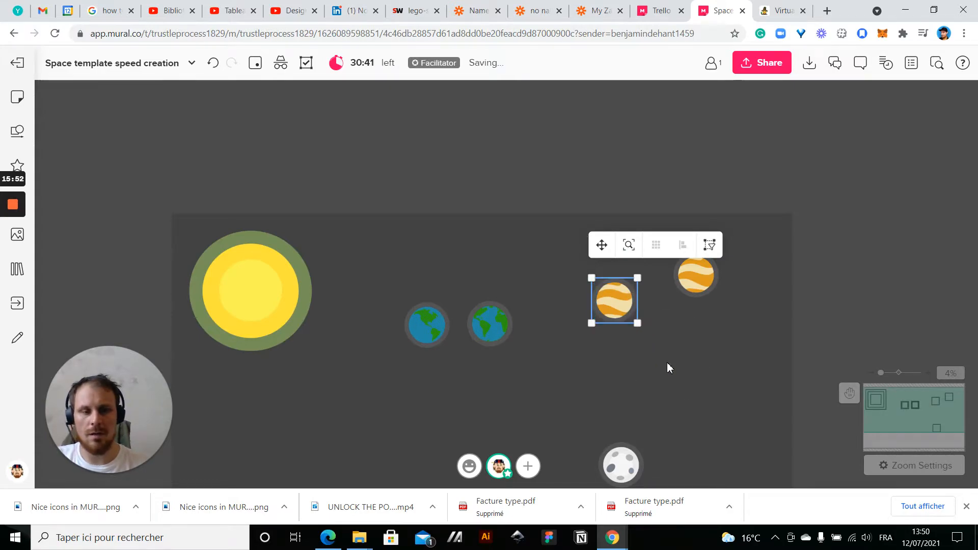
click(667, 362)
Move the first striped planet to the mural's upper right corner, then rotate the other and place it right of the Earths
click(615, 306)
drag(615, 305, 757, 243)
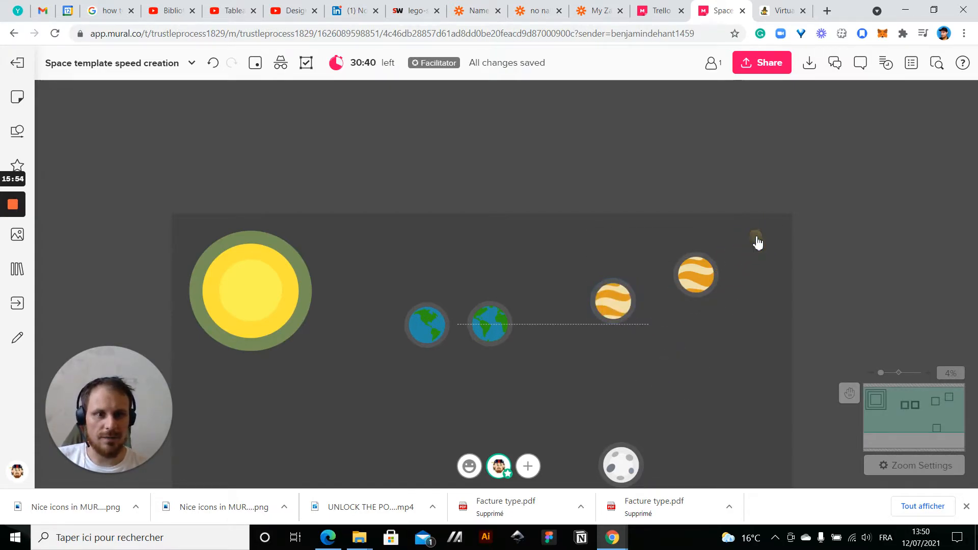
drag(696, 276, 616, 338)
click(622, 389)
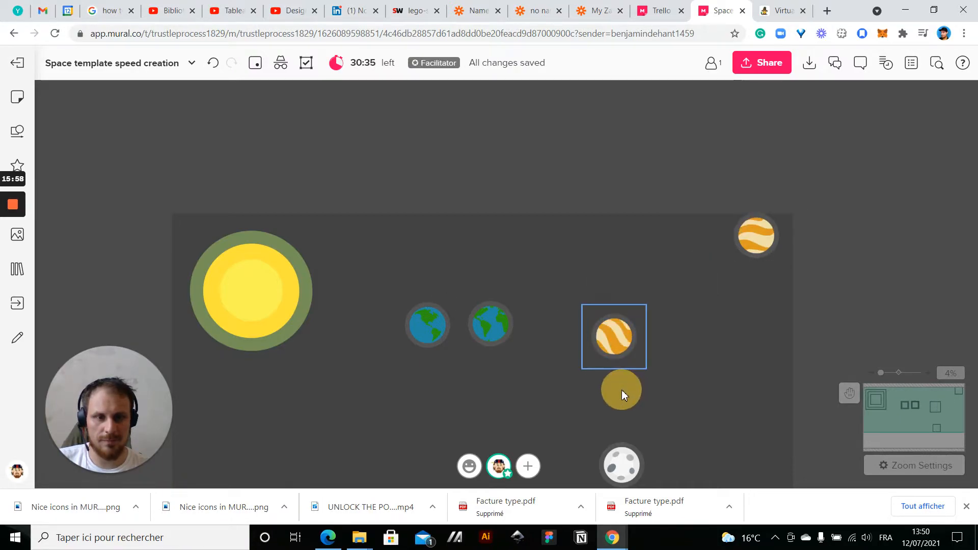
drag(732, 394, 773, 296)
Examine the two Earths up close to compare their continents and edges
scroll(679, 287, up, 1)
scroll(539, 206, up, 5)
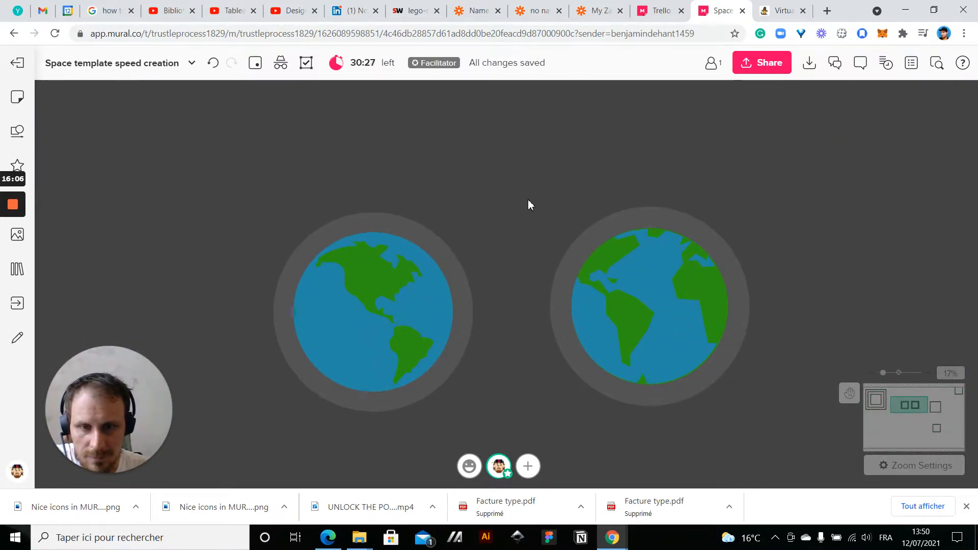
scroll(527, 201, down, 2)
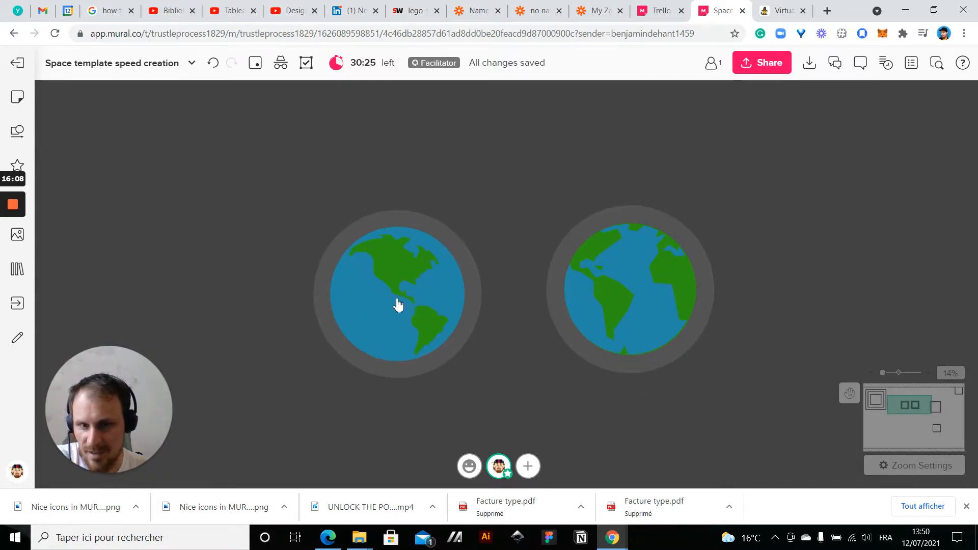
scroll(395, 299, up, 3)
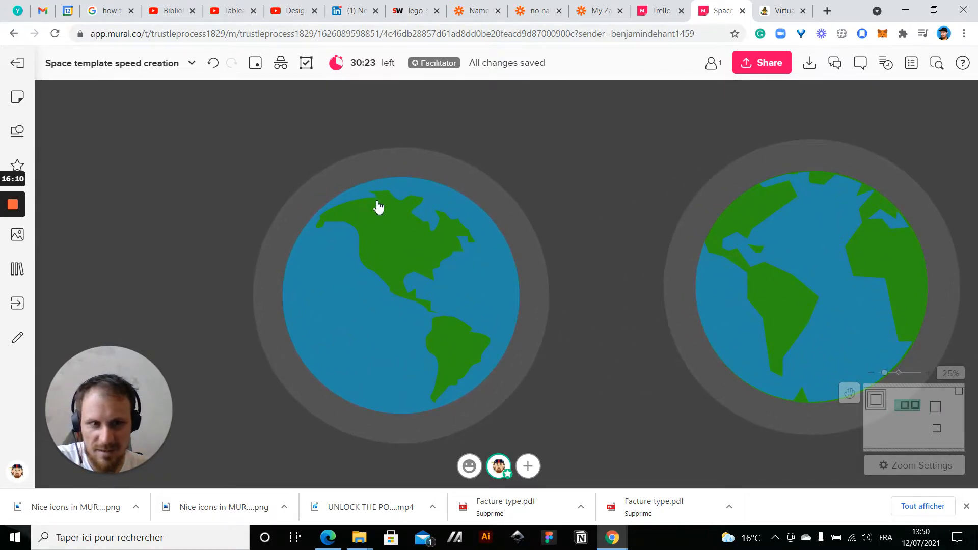
drag(630, 438, 467, 399)
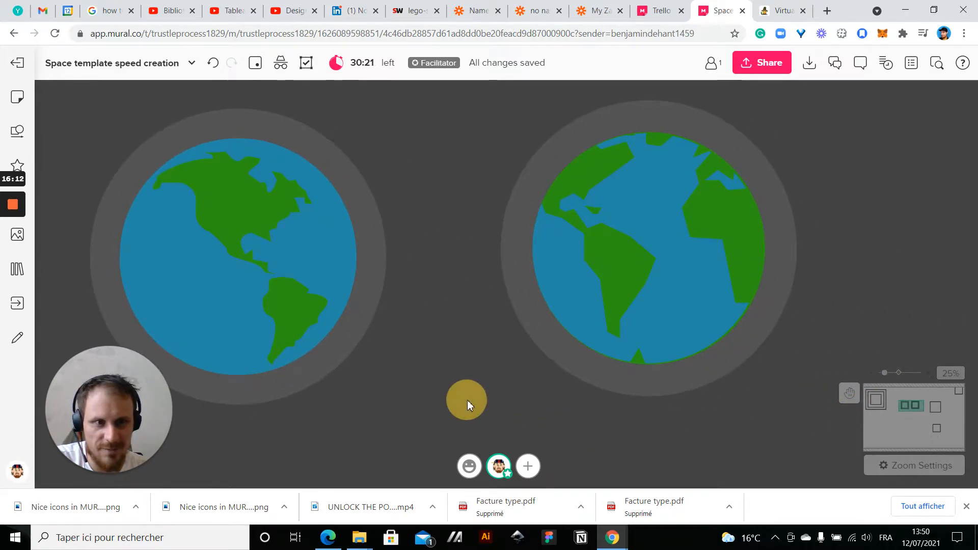
scroll(601, 275, down, 5)
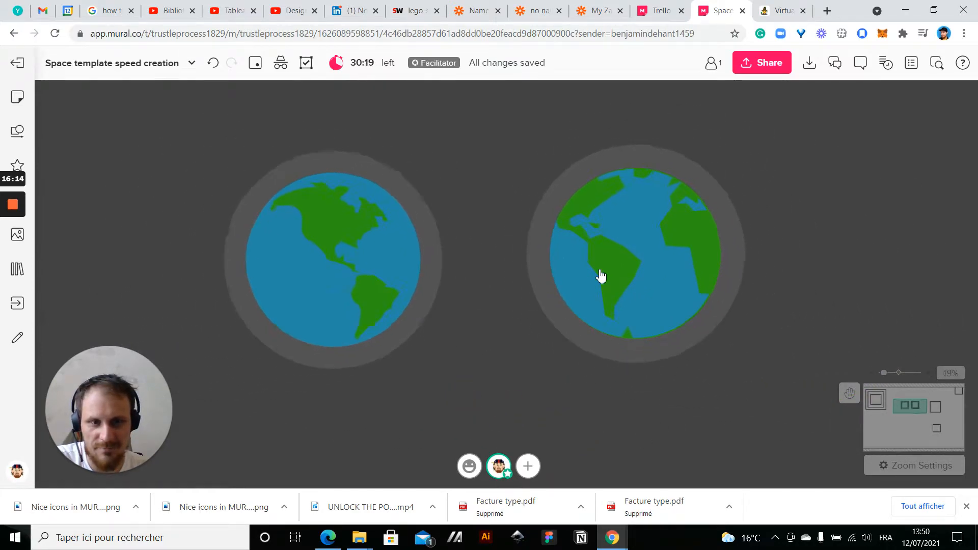
scroll(667, 257, up, 4)
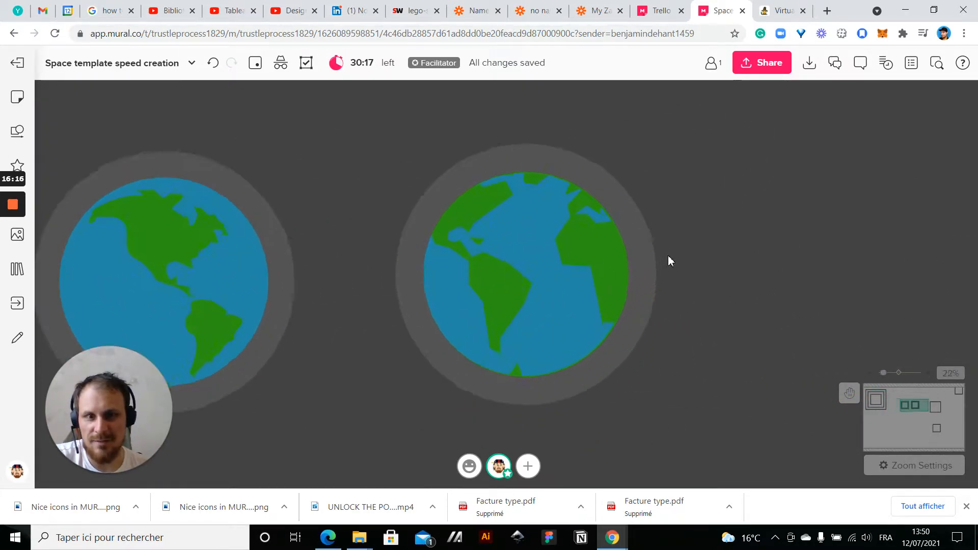
Group the parts of each Earth and move the North America Earth beside the striped planet in the mural's upper right corner
scroll(668, 257, down, 3)
scroll(428, 249, down, 3)
drag(369, 184, 447, 341)
drag(405, 287, 828, 145)
click(457, 238)
drag(458, 243, 626, 422)
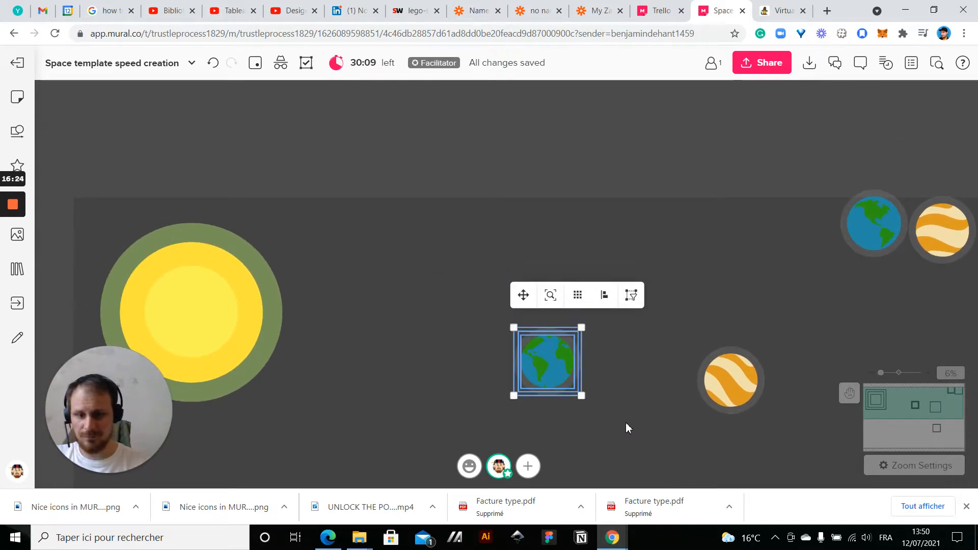
Enlarge the remaining Earth to about twice its size and move it down and left, below and right of the sun
scroll(619, 319, down, 2)
click(619, 319)
drag(619, 319, 611, 147)
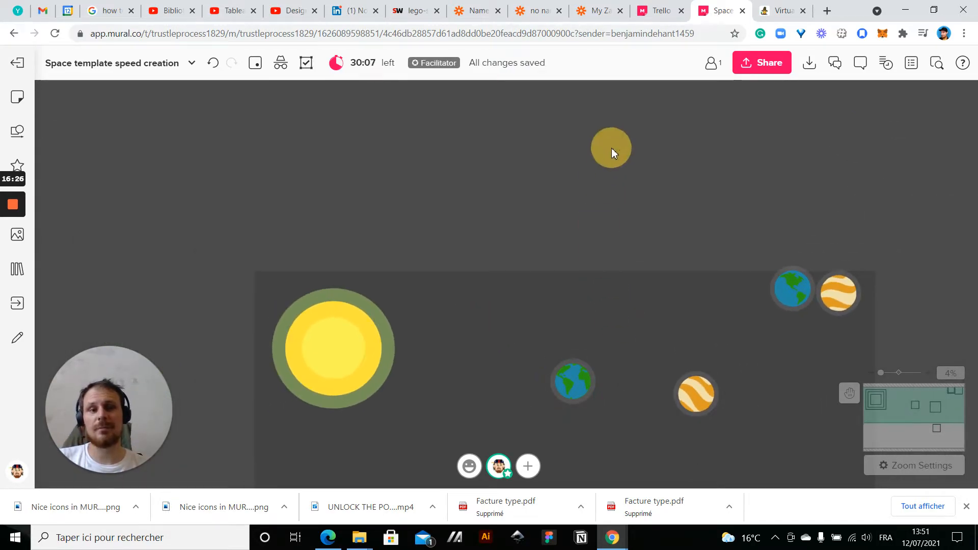
click(581, 202)
drag(605, 230, 684, 288)
drag(630, 258, 538, 317)
Enlarge the rotated striped planet to about one and a half times its size and move it between the Earth and the moon
click(710, 227)
drag(737, 251, 790, 288)
drag(712, 230, 619, 321)
click(584, 183)
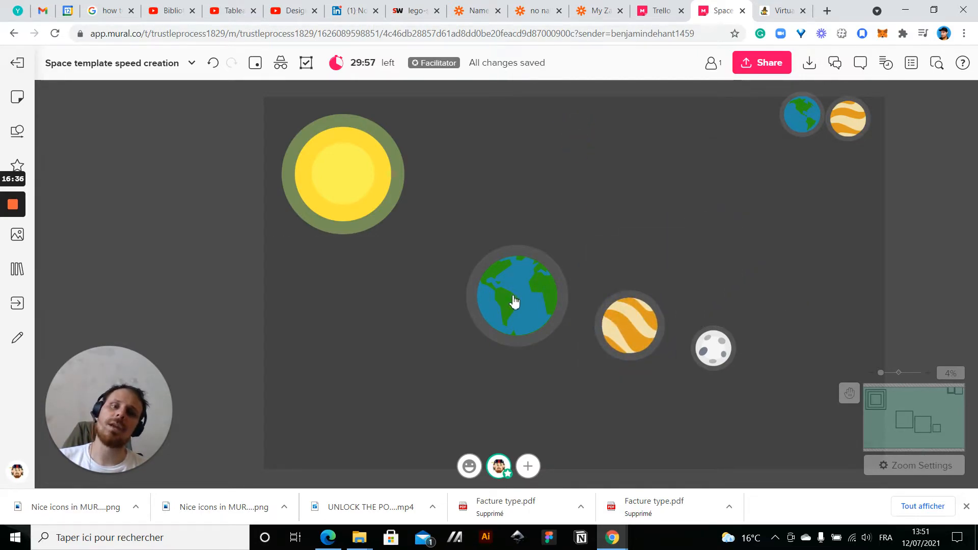
drag(469, 149, 440, 177)
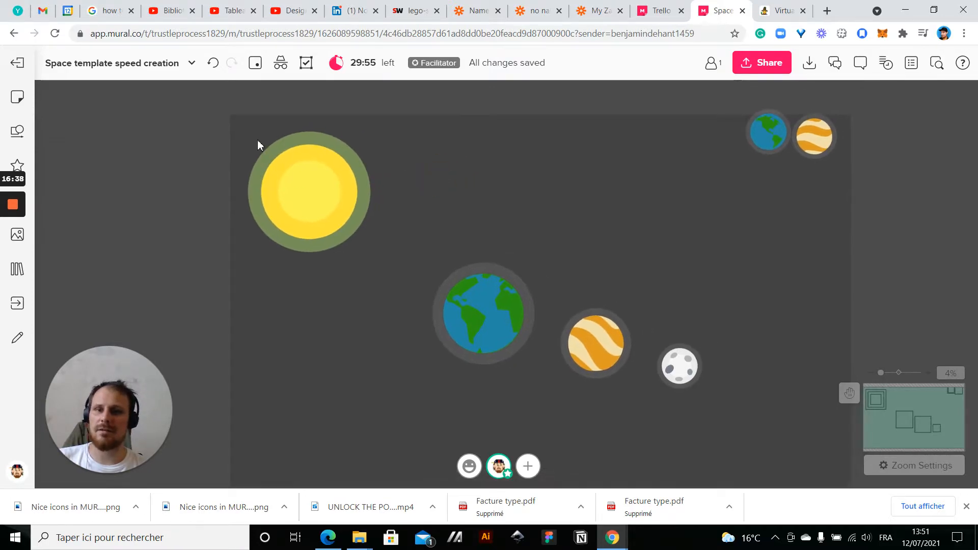
Enlarge the three-circle sun to about 1.2 times its size and fit it into the mural's upper left corner
drag(228, 123, 406, 295)
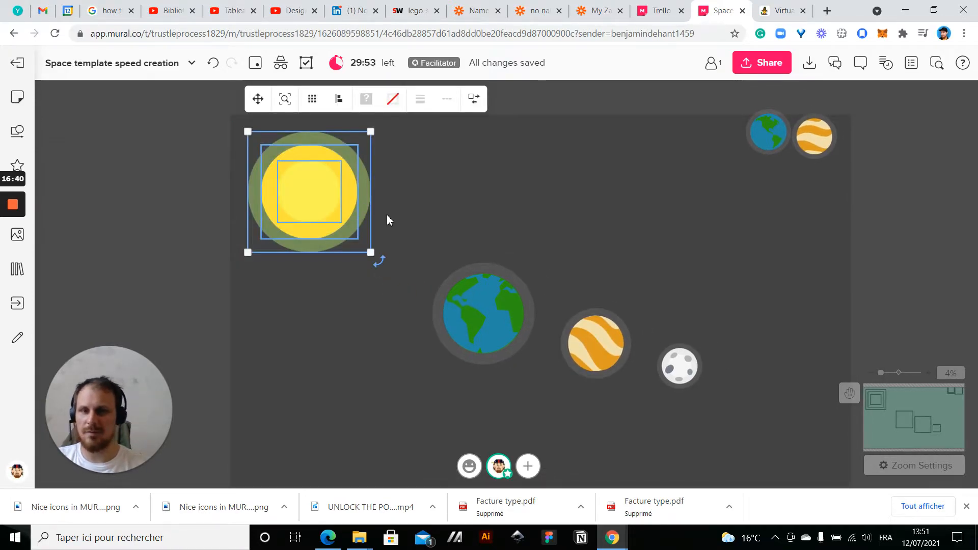
drag(371, 252, 414, 279)
drag(354, 240, 278, 174)
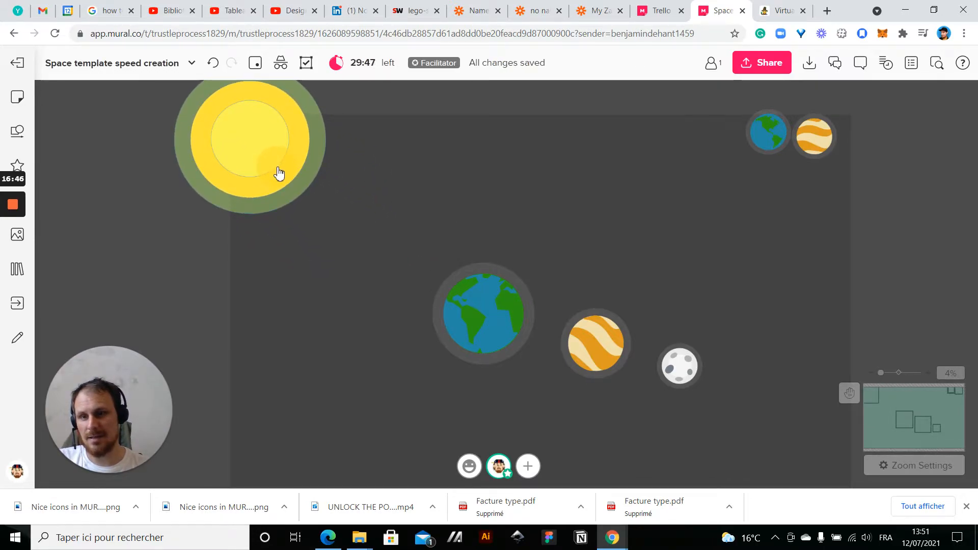
drag(278, 174, 337, 223)
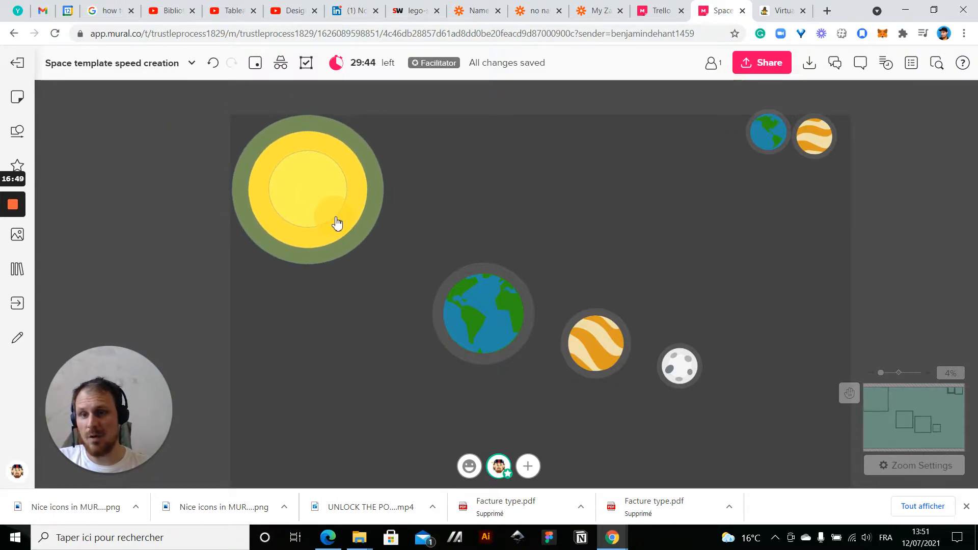
click(519, 200)
Move the larger striped planet to the mural's right edge and the moon close to the Earth's lower right
scroll(537, 186, right, 3)
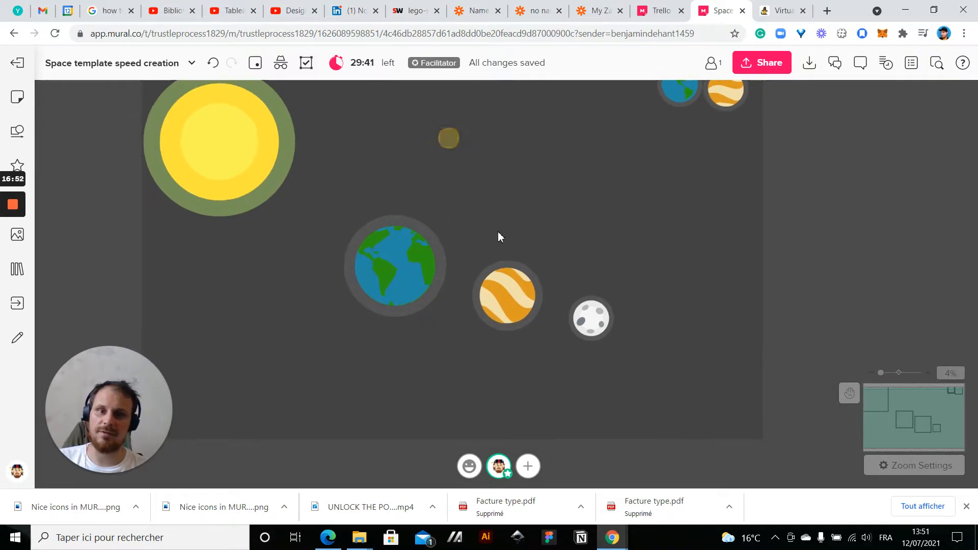
click(508, 309)
drag(508, 311, 726, 212)
click(596, 319)
drag(597, 319, 456, 358)
click(605, 379)
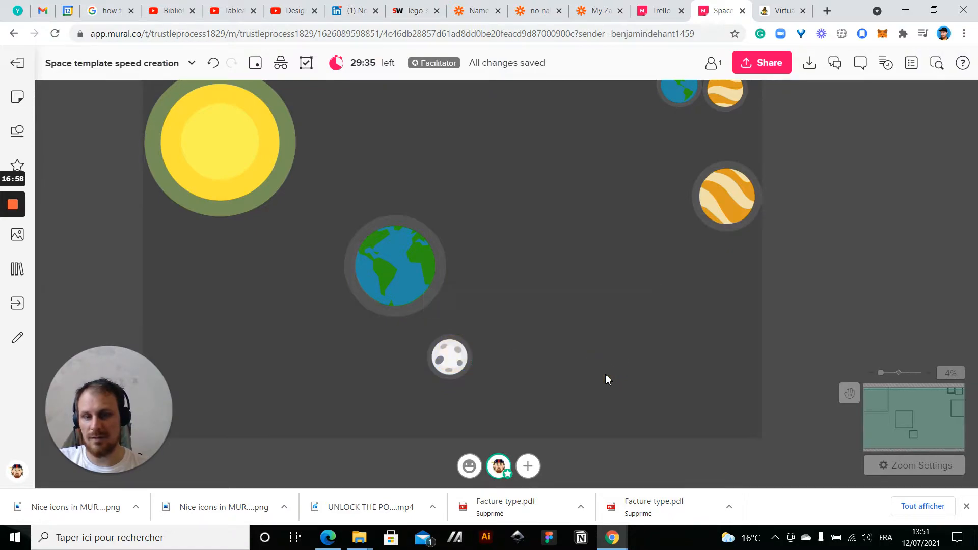
drag(560, 334, 624, 315)
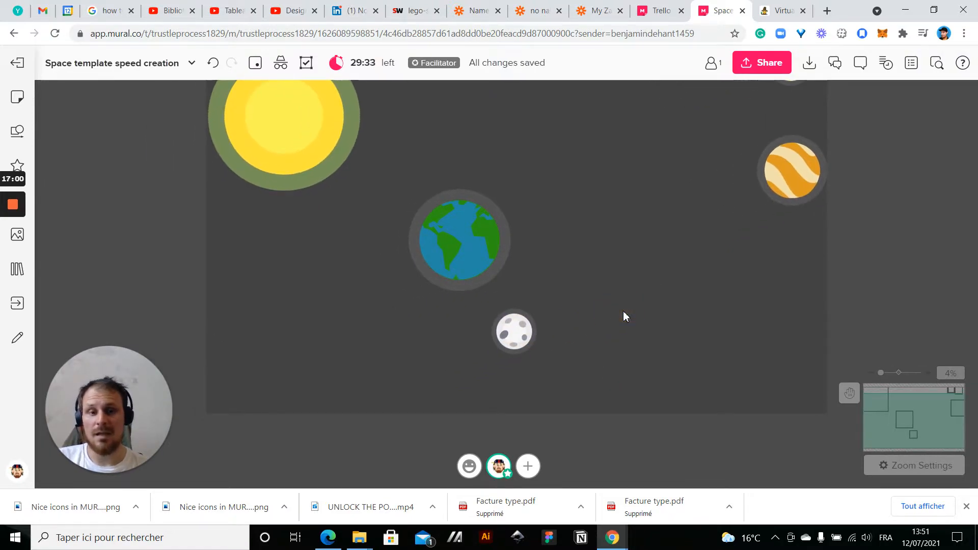
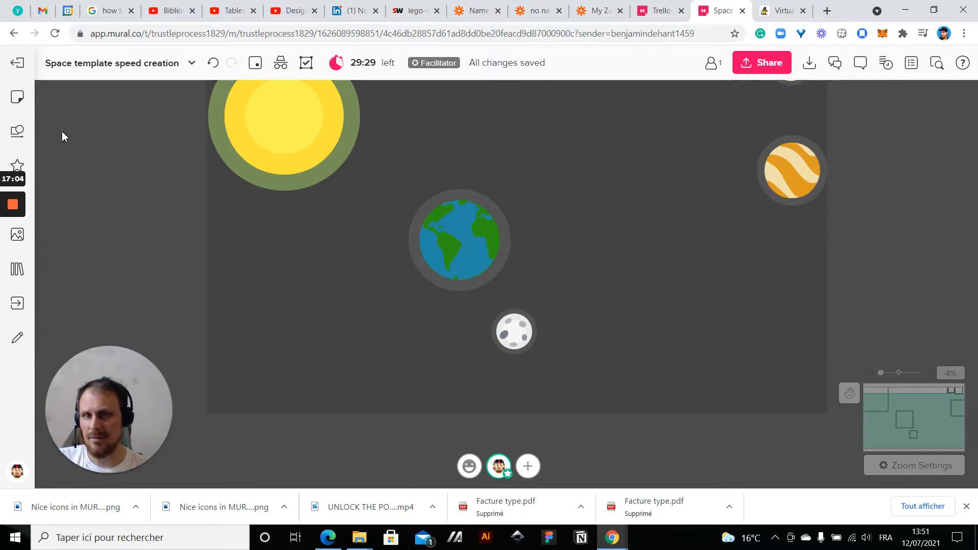
Draw a wide ellipse shape below the Earth, with its right end next to the moon
mouse_move(24, 175)
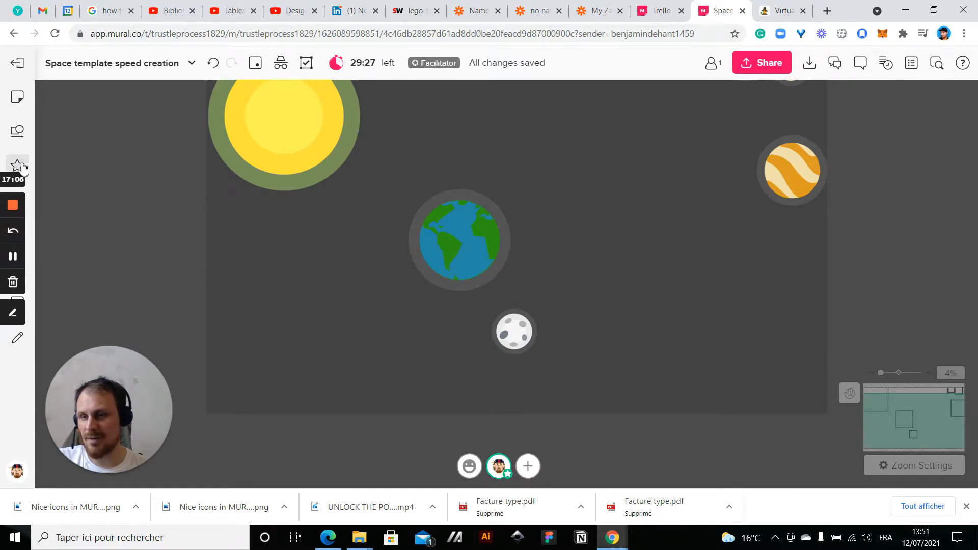
click(18, 131)
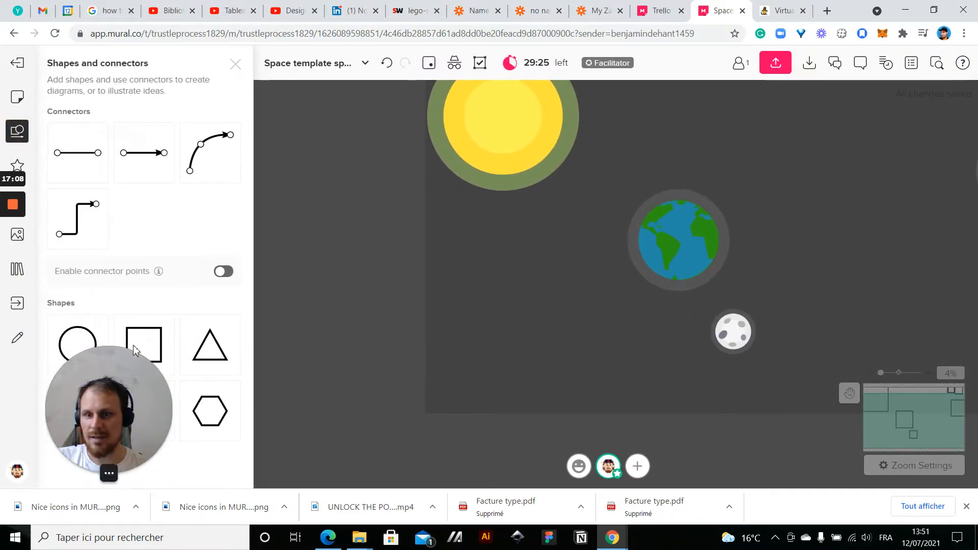
drag(77, 342, 713, 379)
click(633, 247)
click(712, 278)
click(584, 247)
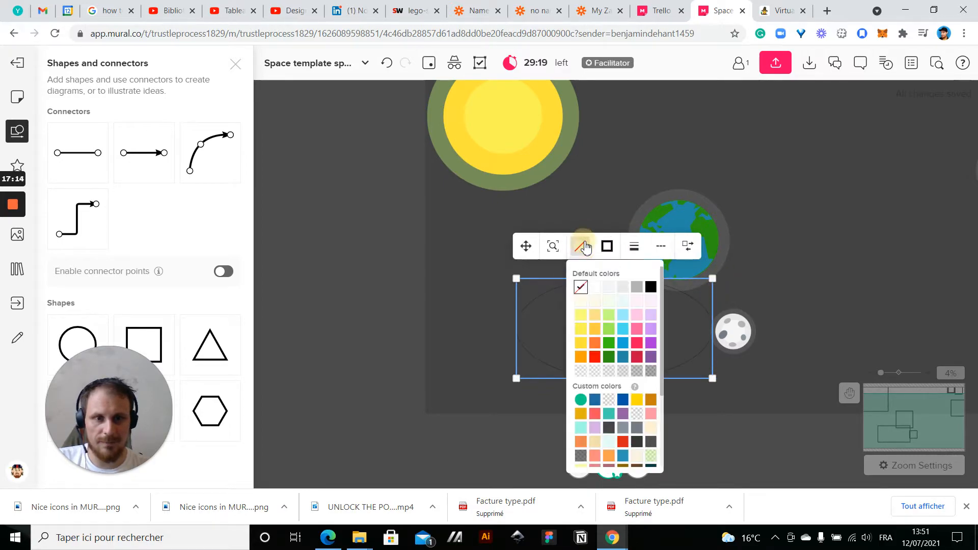
click(609, 287)
key(ctrl+z)
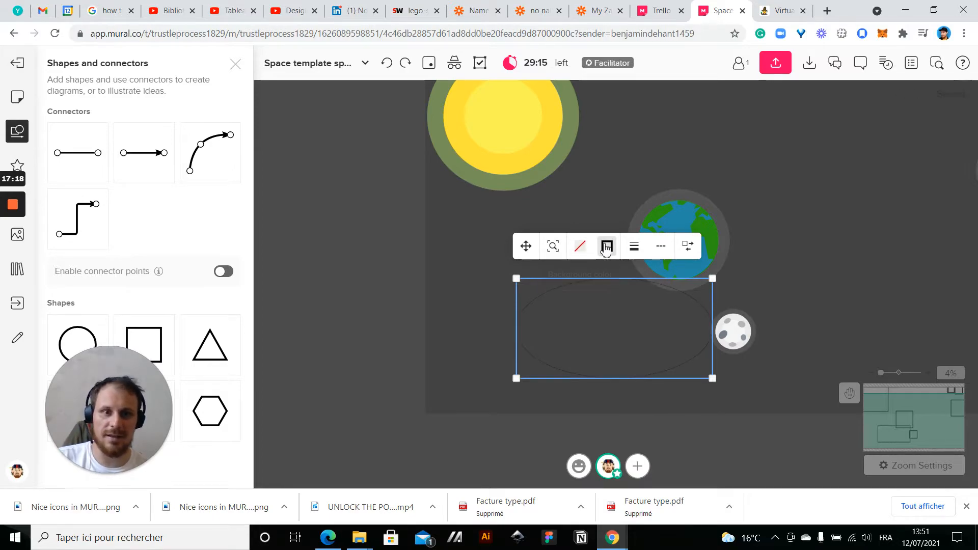
Set the ellipse's outline colour to a near-white tone and leave its inside unfilled
click(580, 246)
click(635, 288)
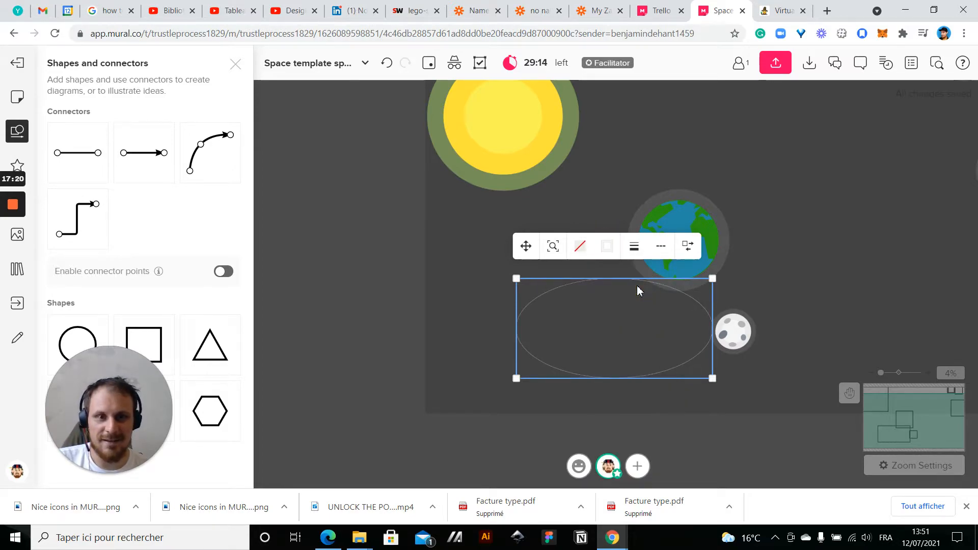
click(634, 246)
click(815, 236)
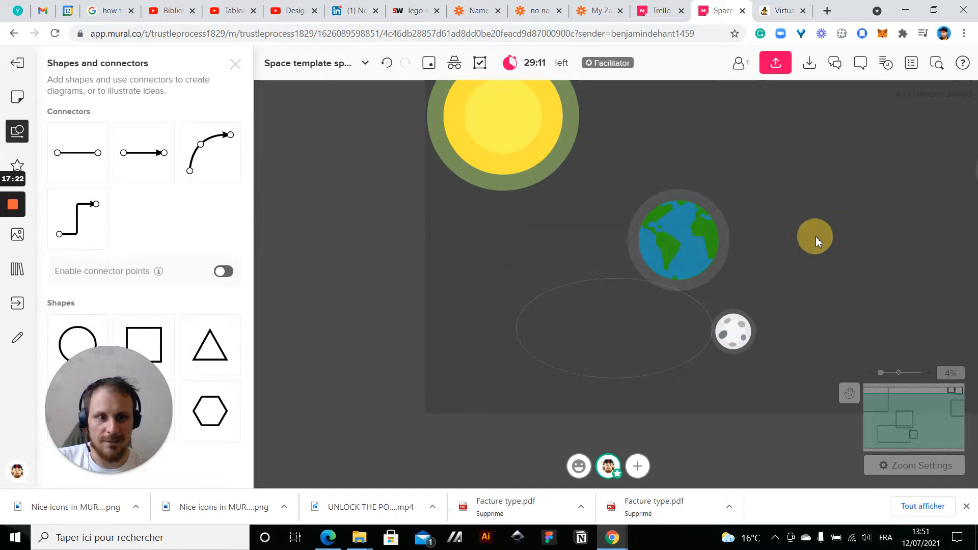
Move the ellipse to the empty area right of the Earth, below the striped planet
scroll(677, 337, up, 5)
scroll(677, 338, up, 2)
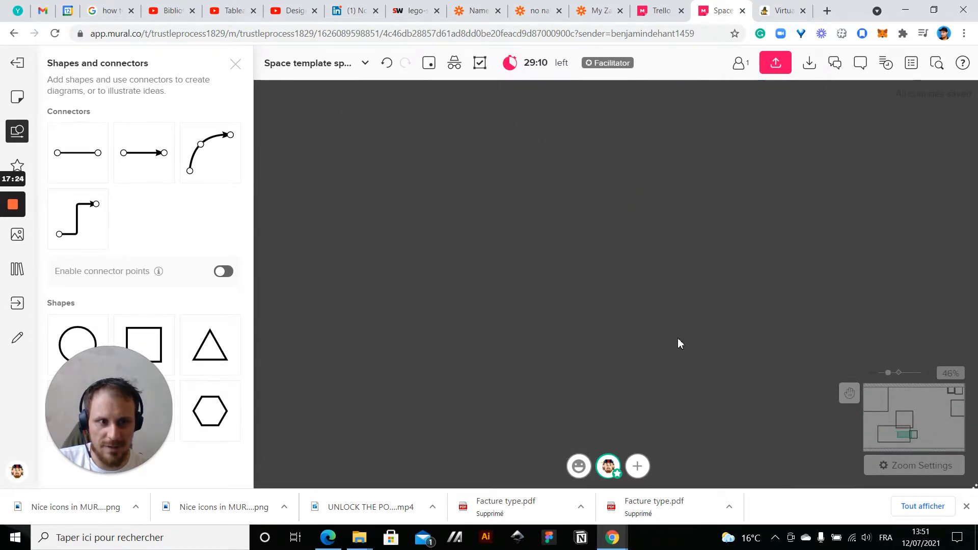
scroll(677, 337, down, 5)
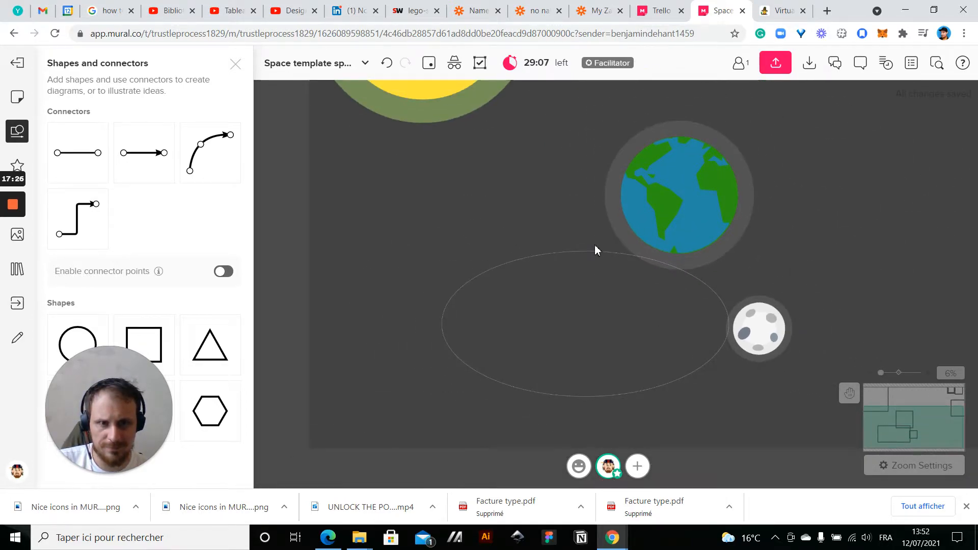
click(594, 250)
drag(585, 248, 508, 172)
scroll(488, 247, up, 5)
scroll(488, 246, down, 5)
click(557, 188)
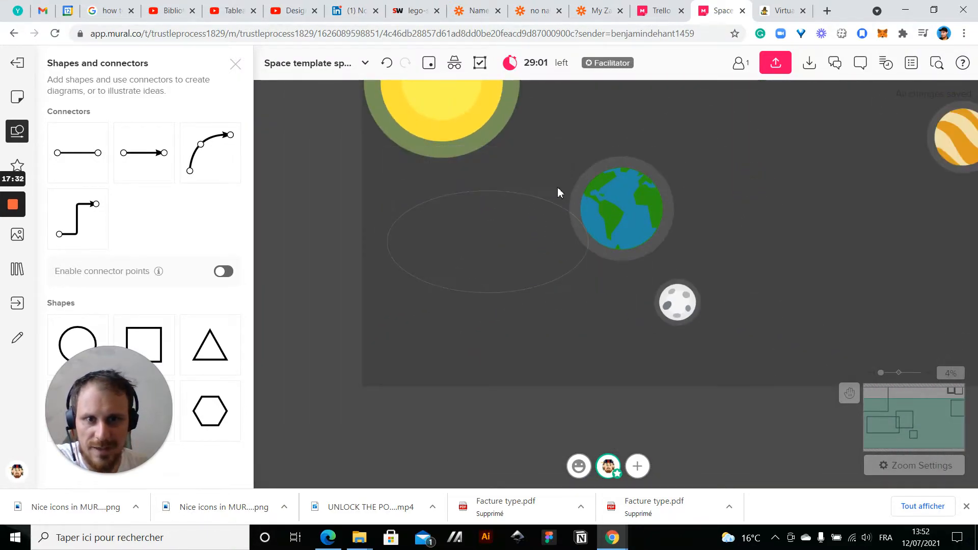
click(546, 205)
drag(546, 205, 896, 187)
Add a blank yellow sticky note in the empty area left of the Earth
click(378, 236)
double_click(428, 235)
scroll(505, 283, up, 2)
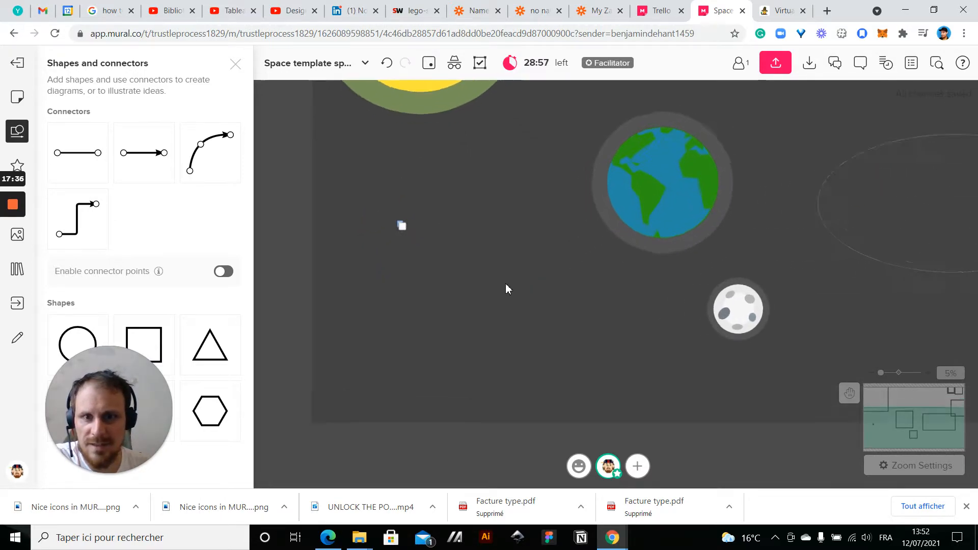
scroll(370, 206, up, 2)
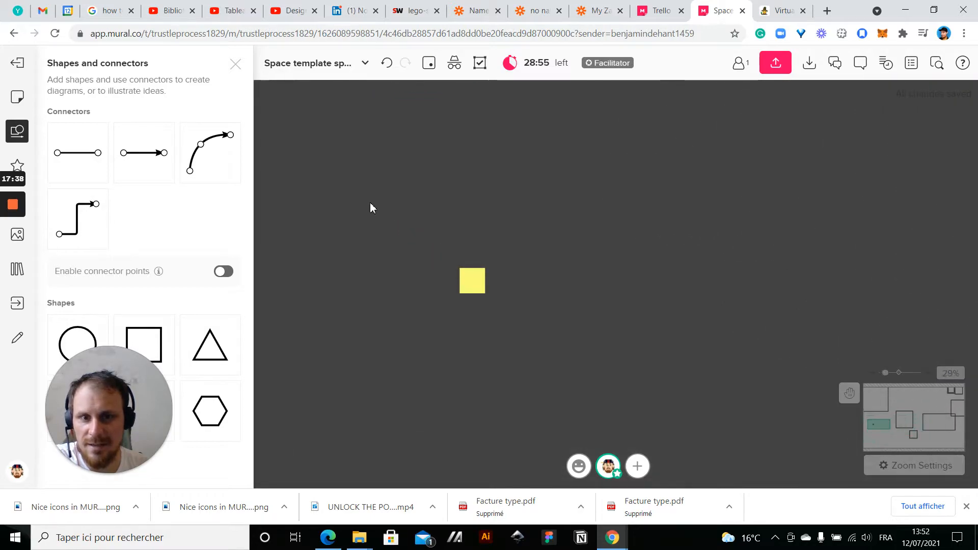
scroll(370, 206, down, 4)
Reduce the sun to about 0.7 times its size and keep it near the mural's upper left corner
drag(430, 263, 428, 366)
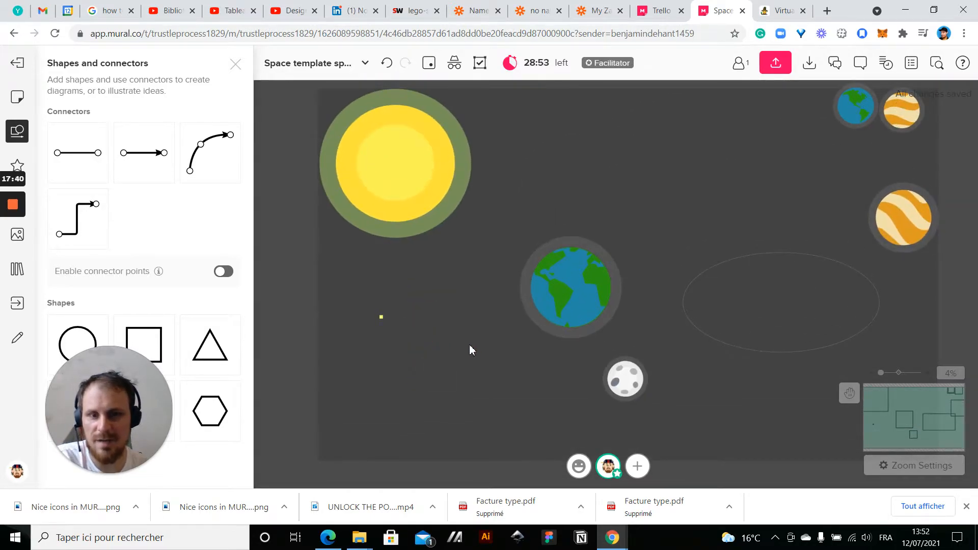
drag(476, 298, 509, 340)
drag(336, 319, 475, 172)
drag(409, 233, 421, 203)
Reduce the large Earth to about 0.7 times its size and move it up and left, closer to the sun
click(530, 244)
drag(582, 237, 526, 251)
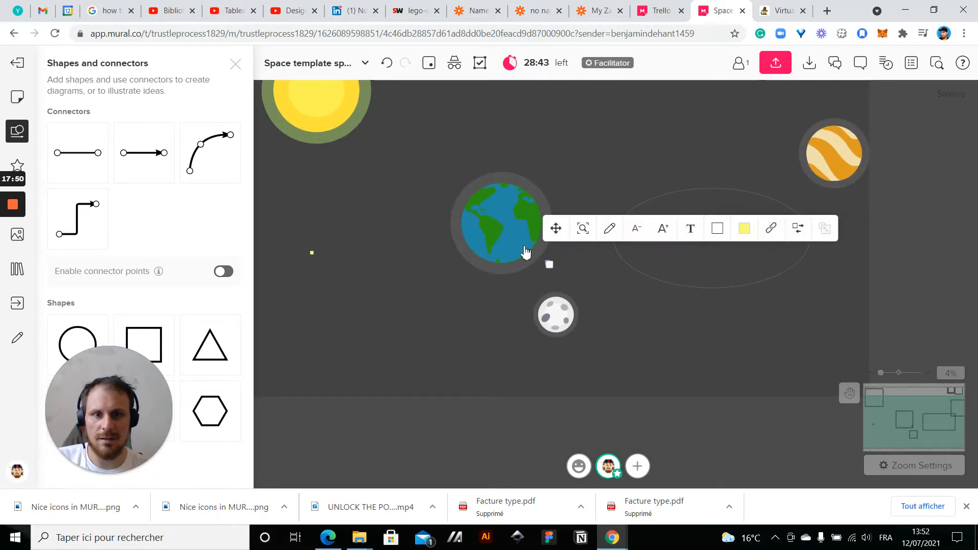
click(589, 286)
click(546, 266)
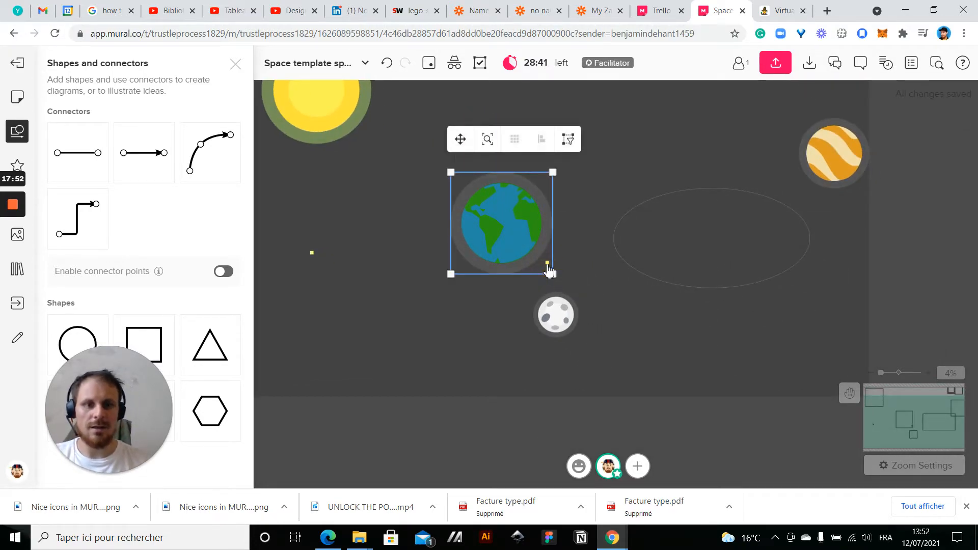
drag(556, 174, 525, 193)
drag(493, 235, 444, 174)
Delete the stray sticky note near the moon and place the moon, reduced to about 0.7 times, at the Earth's lower right
click(474, 253)
drag(516, 250, 583, 349)
key(Delete)
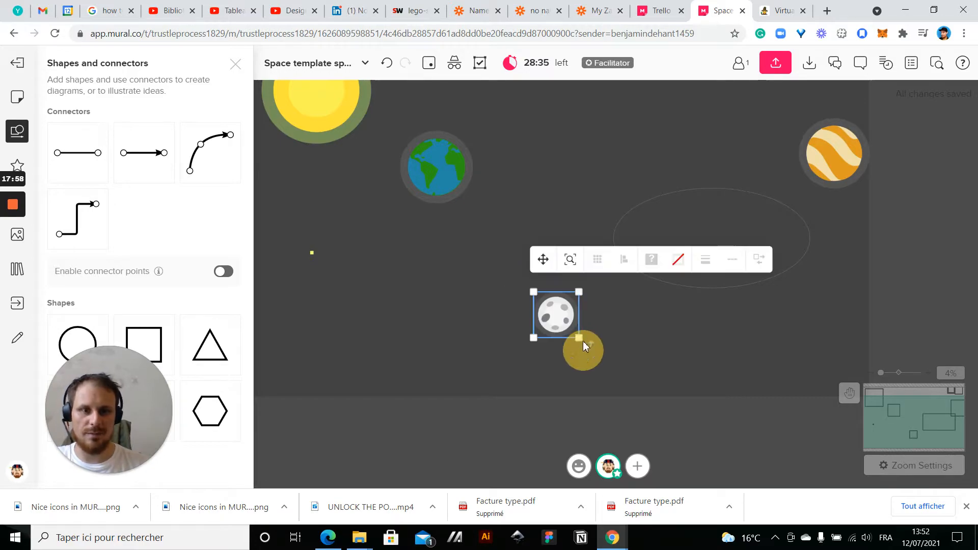
drag(578, 293, 464, 246)
Reduce the larger striped planet to about 0.8 times its size and move it left, above the ellipse
click(764, 121)
click(825, 161)
drag(825, 161, 551, 330)
drag(599, 273, 579, 288)
click(548, 280)
drag(537, 320, 659, 152)
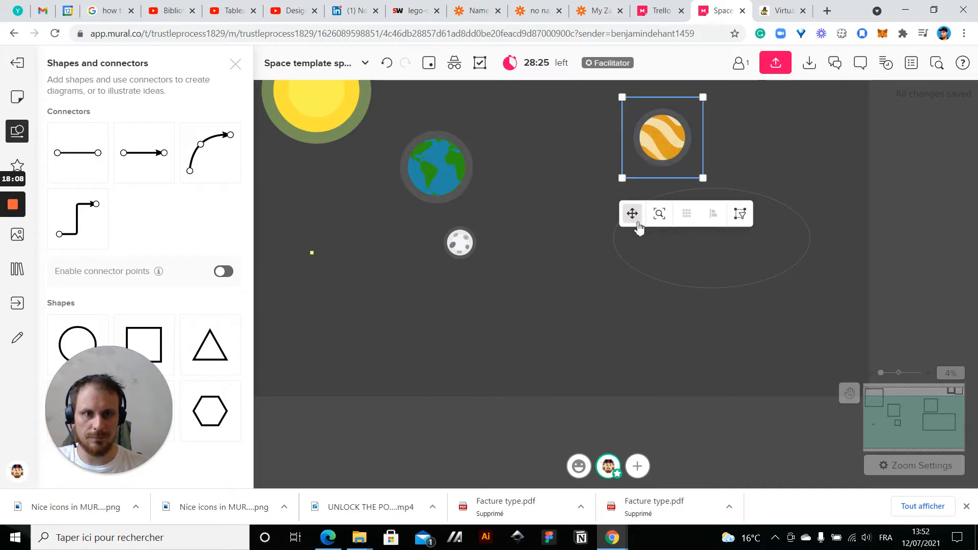
Reduce the ellipse to about two thirds of its size and move it under the Earth, around the moon
click(628, 261)
drag(811, 188, 746, 220)
drag(681, 270, 428, 243)
scroll(427, 242, up, 5)
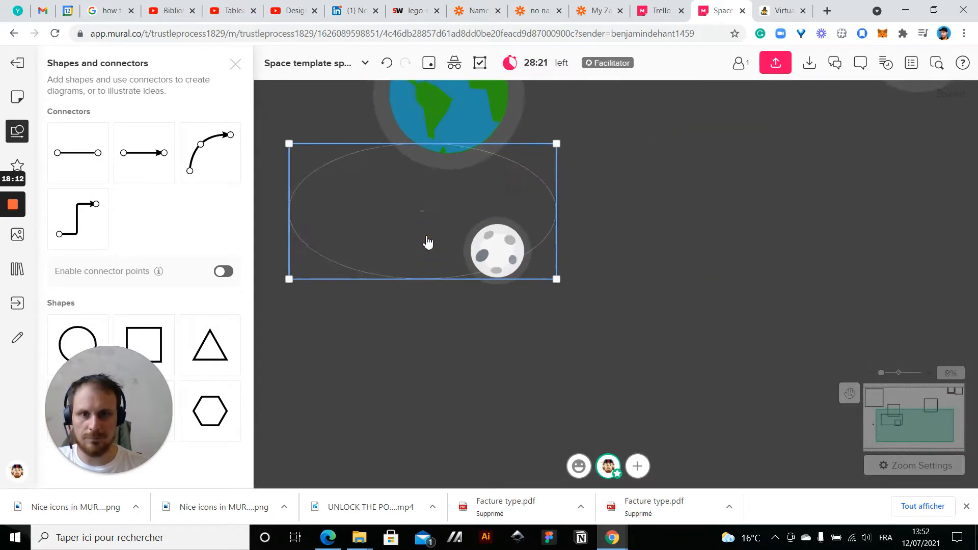
click(801, 193)
scroll(872, 252, down, 2)
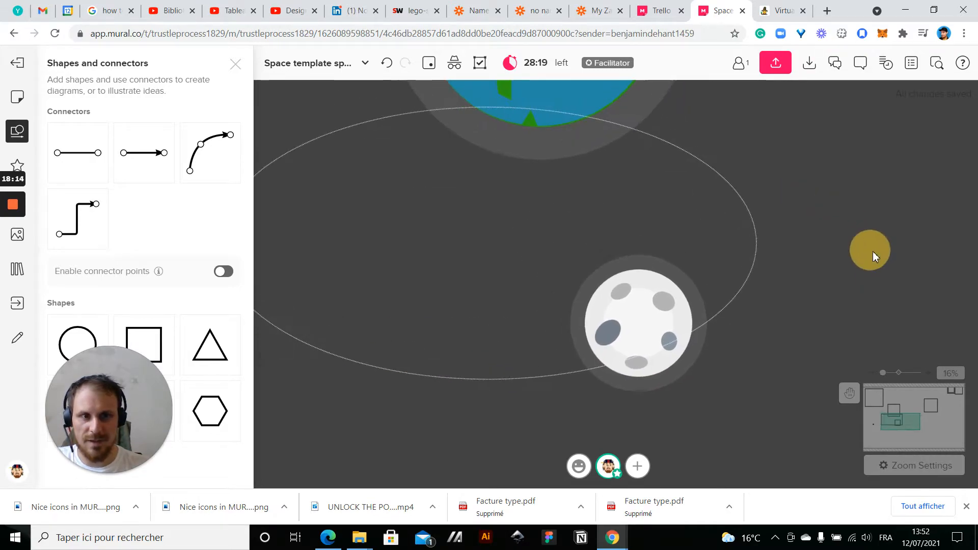
click(729, 186)
scroll(858, 170, down, 2)
drag(884, 179, 797, 233)
scroll(796, 233, down, 1)
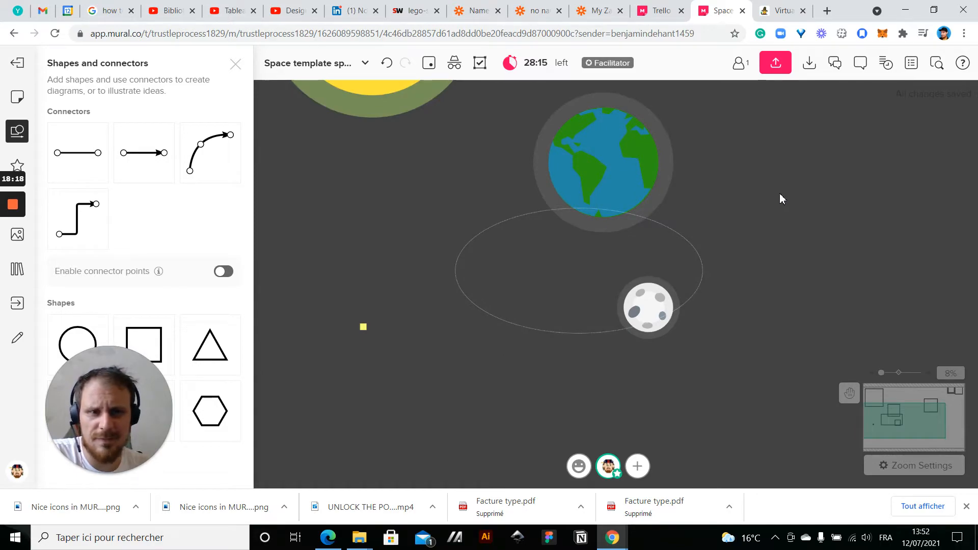
drag(742, 253, 674, 258)
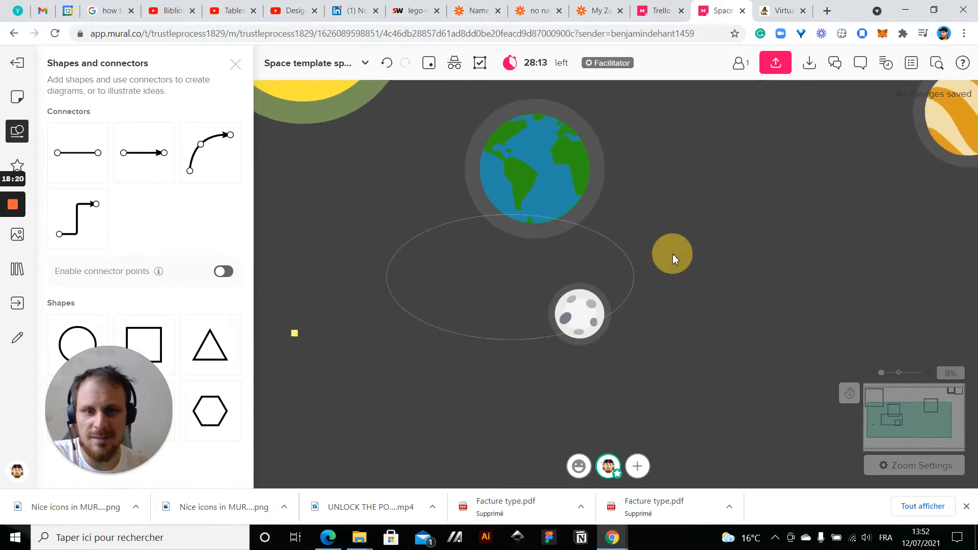
Move the ellipse up over the Earth, enlarge it to about 1.15 times its size and centre it as an orbit
click(451, 337)
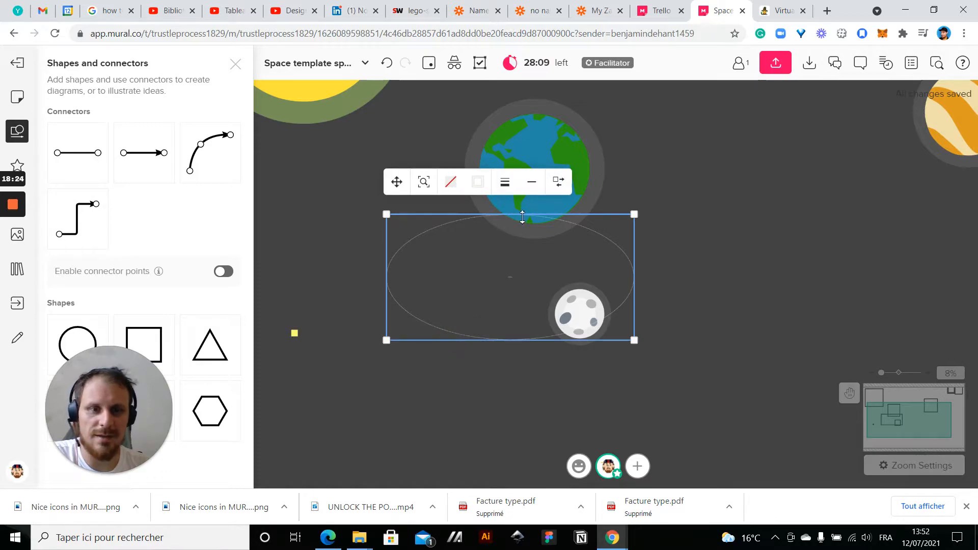
drag(606, 263, 634, 195)
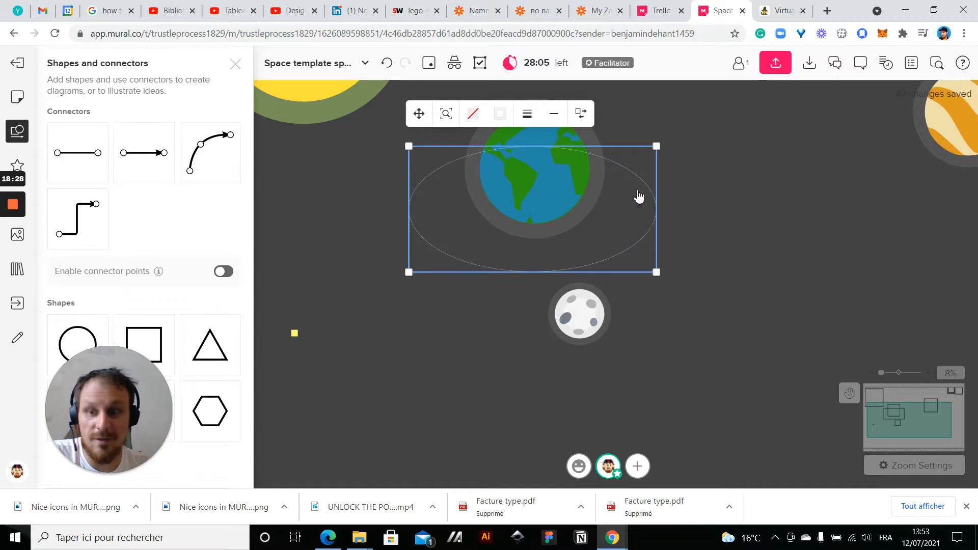
drag(657, 147, 694, 144)
click(661, 225)
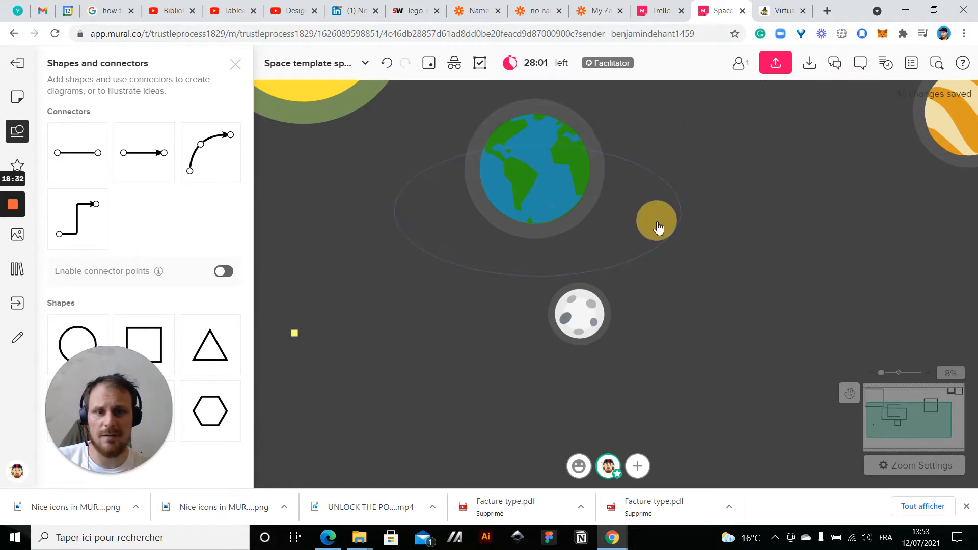
click(657, 228)
Bring the Earth in front of the orbit ellipse
right_click(571, 202)
click(849, 194)
click(552, 133)
right_click(552, 133)
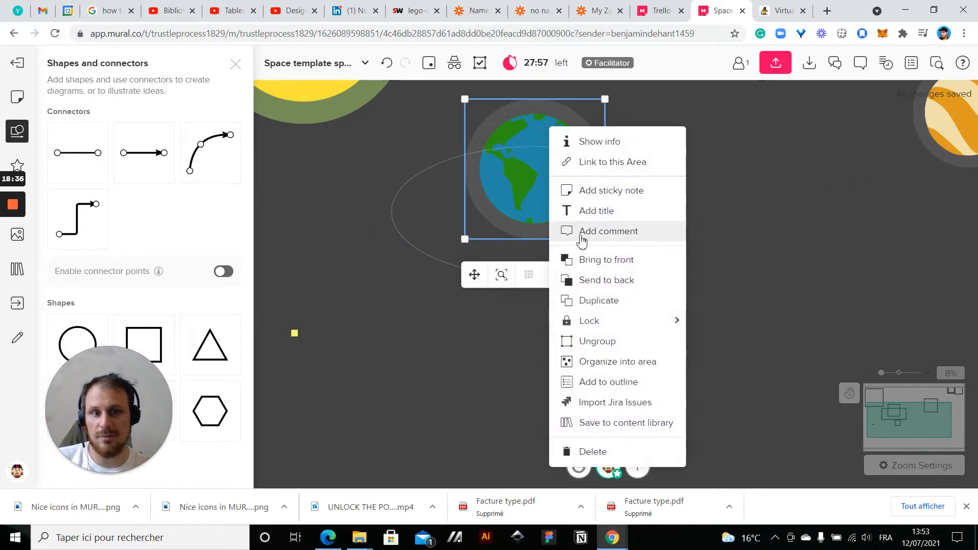
click(589, 260)
click(734, 258)
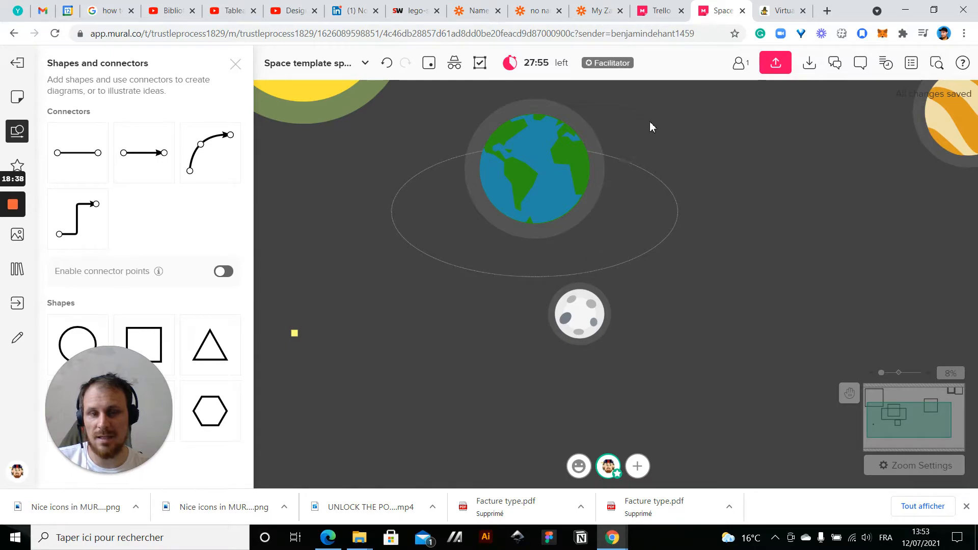
Move the moon onto the lower right part of the orbit ellipse and bring it in front of the line
scroll(461, 148, up, 5)
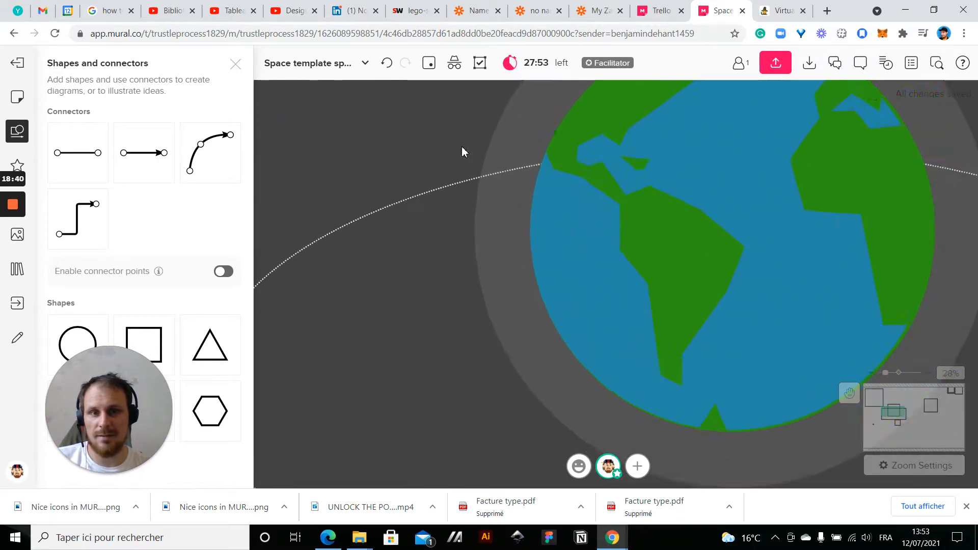
click(490, 175)
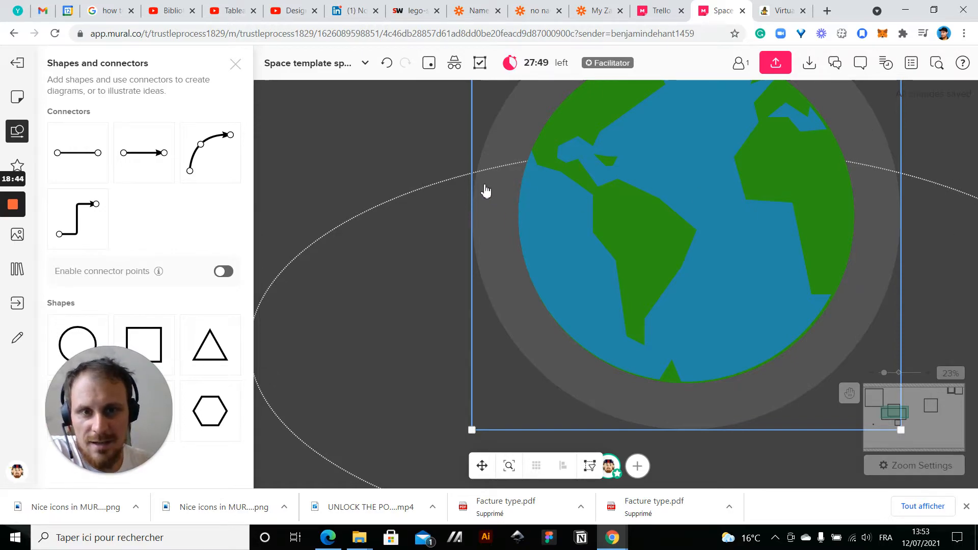
scroll(958, 133, down, 4)
drag(518, 265, 415, 270)
scroll(414, 270, down, 2)
click(627, 353)
drag(636, 356, 698, 296)
right_click(675, 315)
click(727, 277)
click(800, 382)
Move the larger striped planet right and slightly down, below the two small spare planets
scroll(723, 395, down, 2)
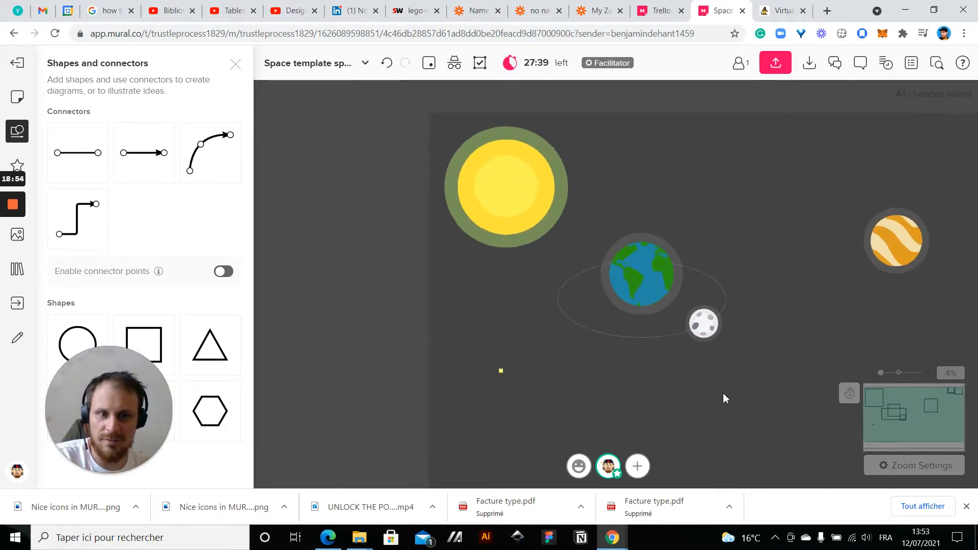
scroll(722, 393, down, 1)
drag(724, 393, 612, 363)
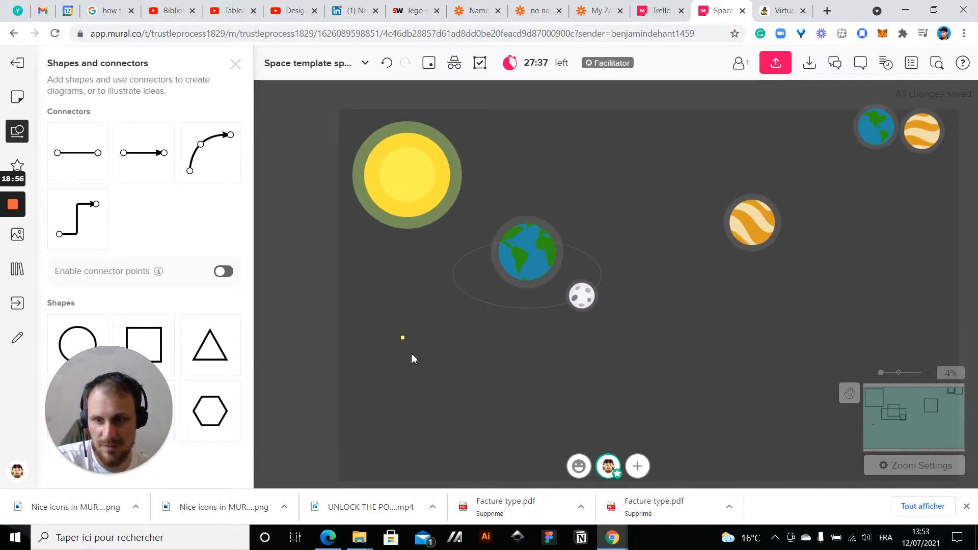
click(763, 241)
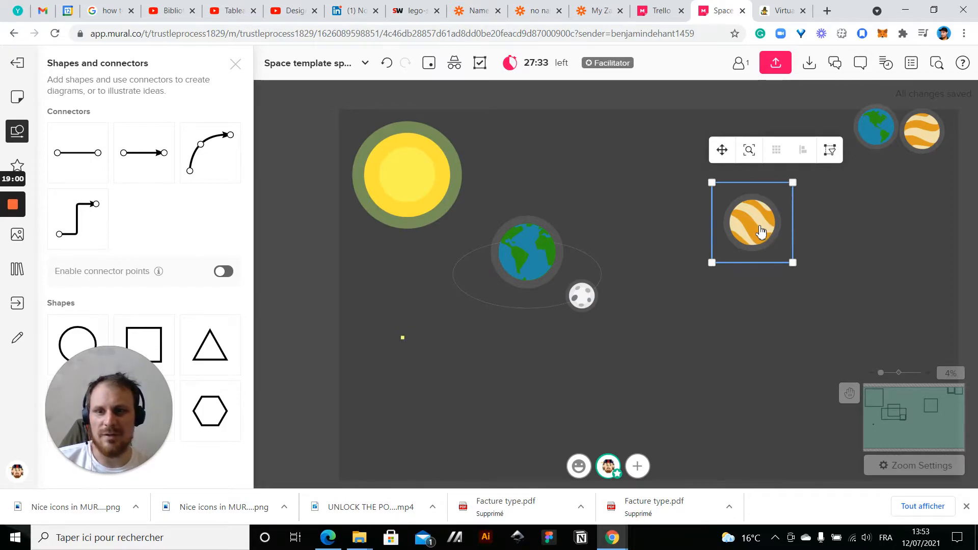
drag(760, 232, 820, 260)
click(689, 346)
Delete the yellow sticky note in the empty area below the sun
drag(707, 354, 707, 275)
drag(350, 252, 446, 329)
key(Delete)
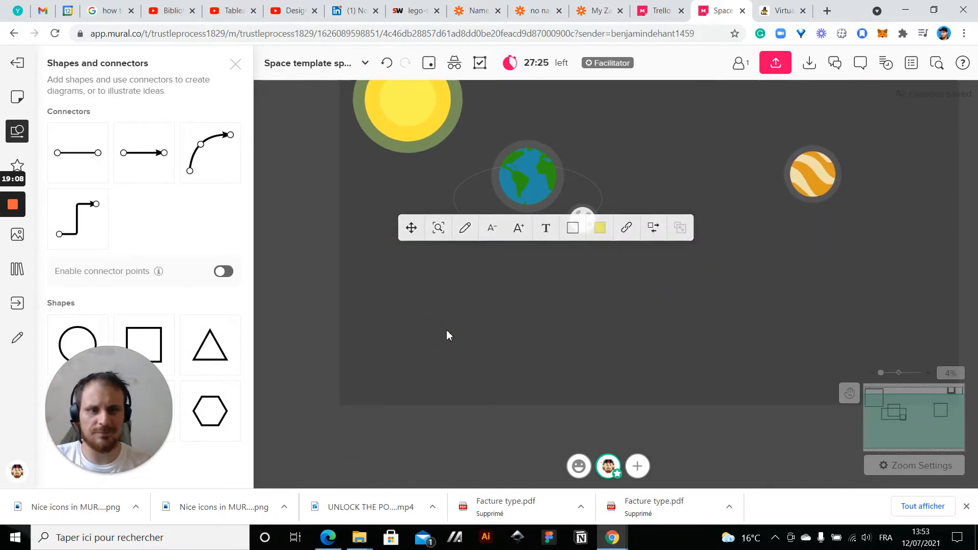
drag(489, 368, 349, 448)
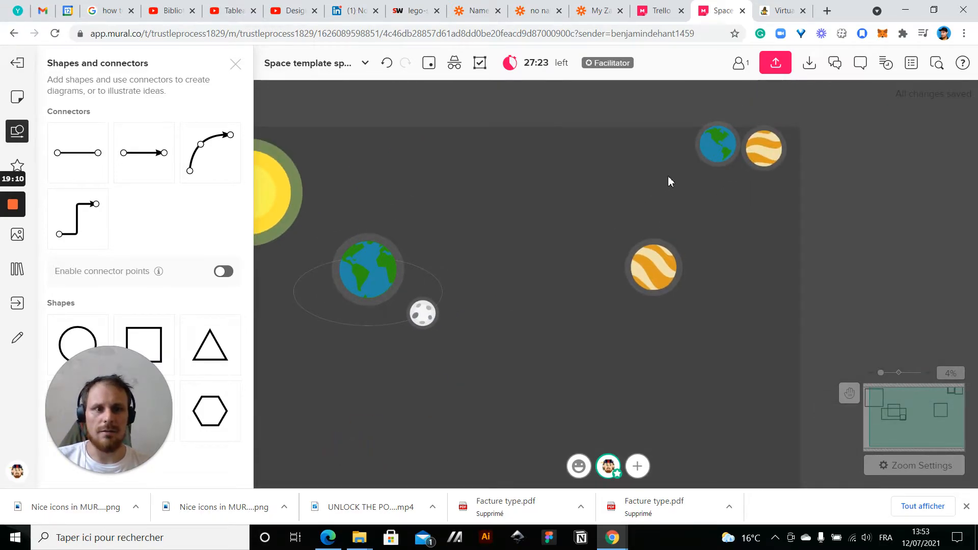
Nudge the two small spare planets in the upper right corner and shift the larger striped planet slightly left and down
drag(685, 114, 802, 185)
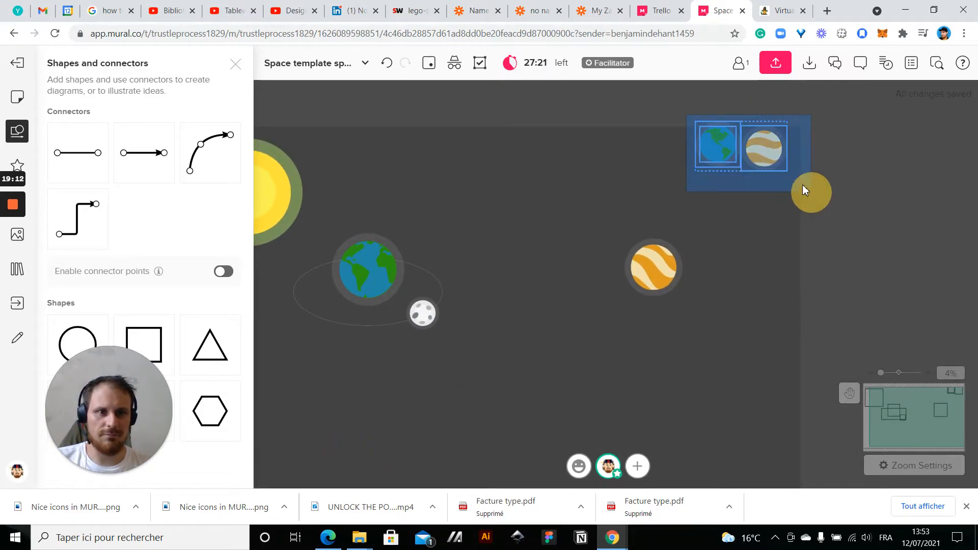
drag(763, 149, 770, 166)
click(769, 244)
drag(756, 256, 881, 237)
click(777, 249)
drag(776, 248, 750, 283)
Move the Earth, its orbit ellipse and the moon together a little to the right
click(581, 339)
drag(591, 359, 653, 328)
drag(471, 334, 644, 216)
drag(565, 237, 609, 240)
click(435, 297)
Draw an unfilled rectangle below the sun, near the mural's left edge
click(152, 338)
mouse_move(396, 263)
mouse_down()
mouse_move(466, 296)
mouse_move(480, 319)
mouse_up()
click(453, 365)
Add a title reading "This is the agenda placeholder" above the empty rectangle below the sun
scroll(403, 259, up, 3)
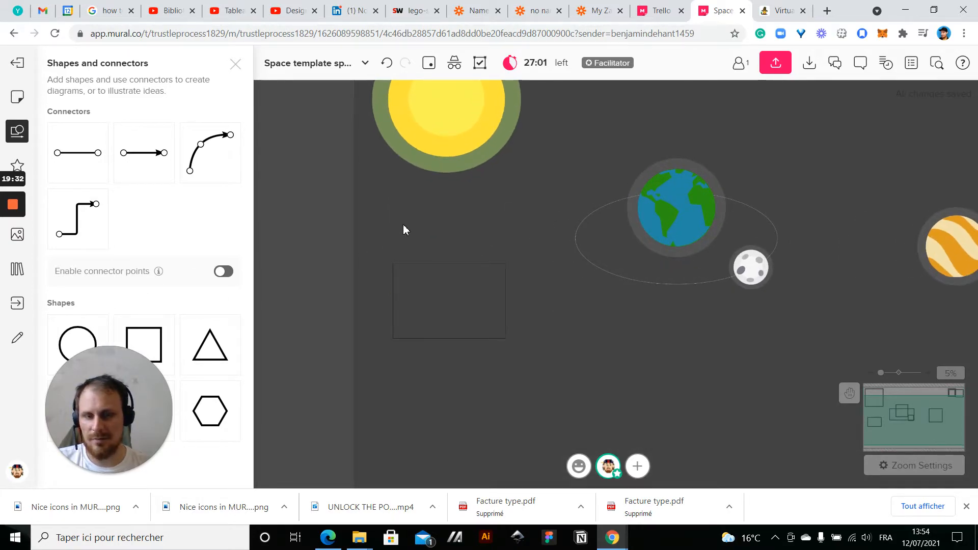
right_click(403, 226)
click(425, 258)
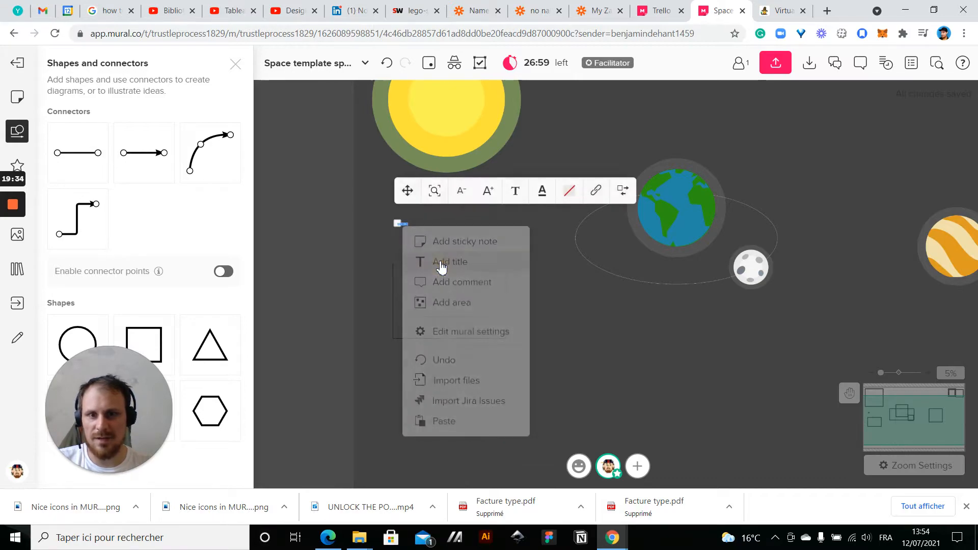
scroll(438, 260, up, 3)
click(471, 176)
click(471, 176)
scroll(397, 214, up, 5)
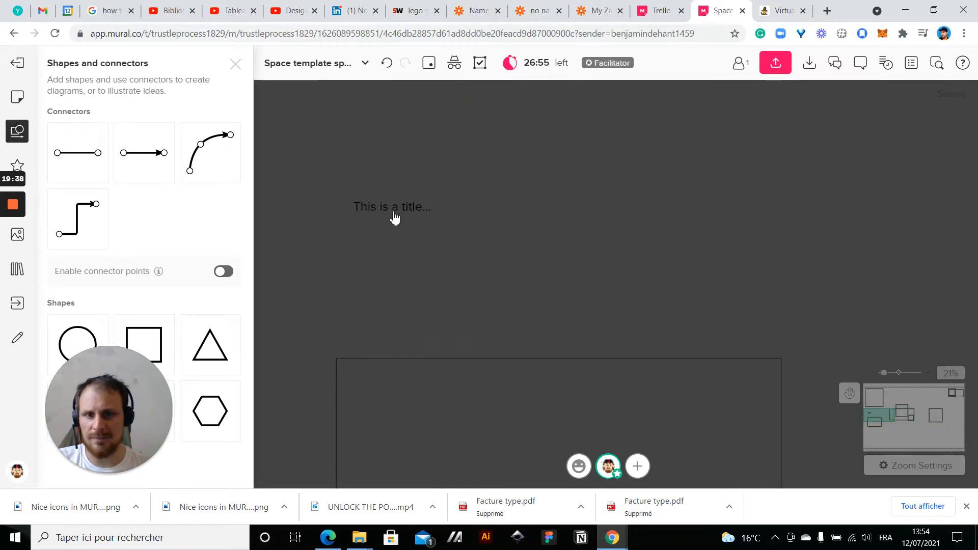
text(This is)
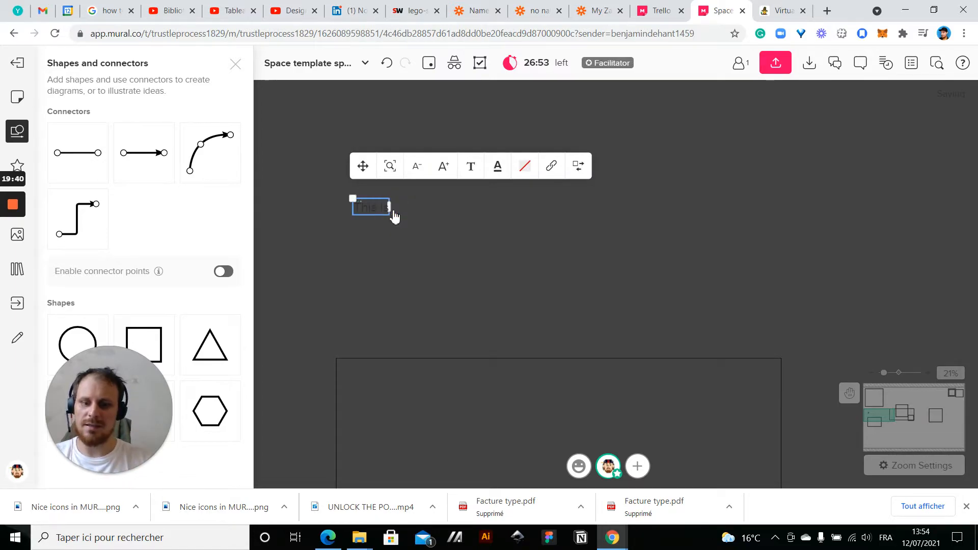
text( the agenda placeholder)
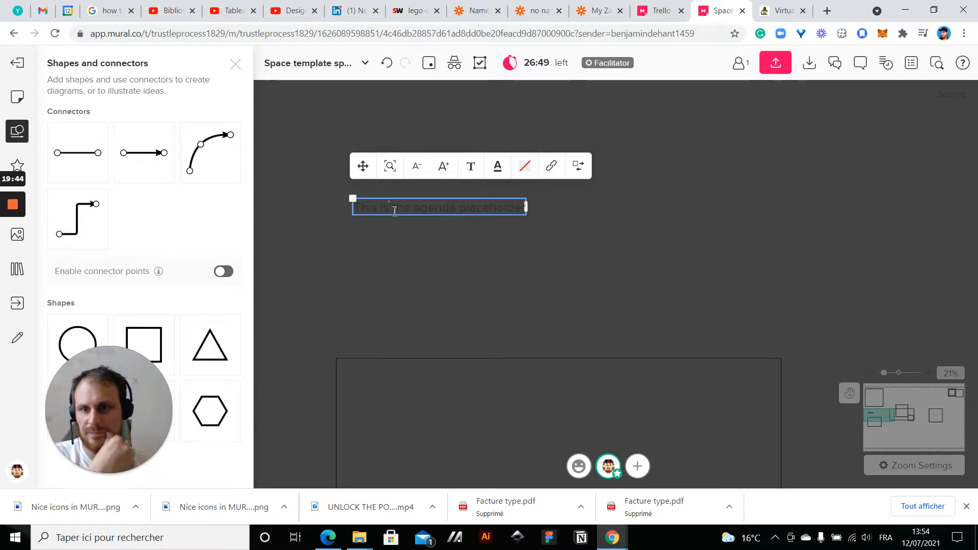
click(410, 281)
Set the agenda title's text color to light grey and make it bold
click(448, 213)
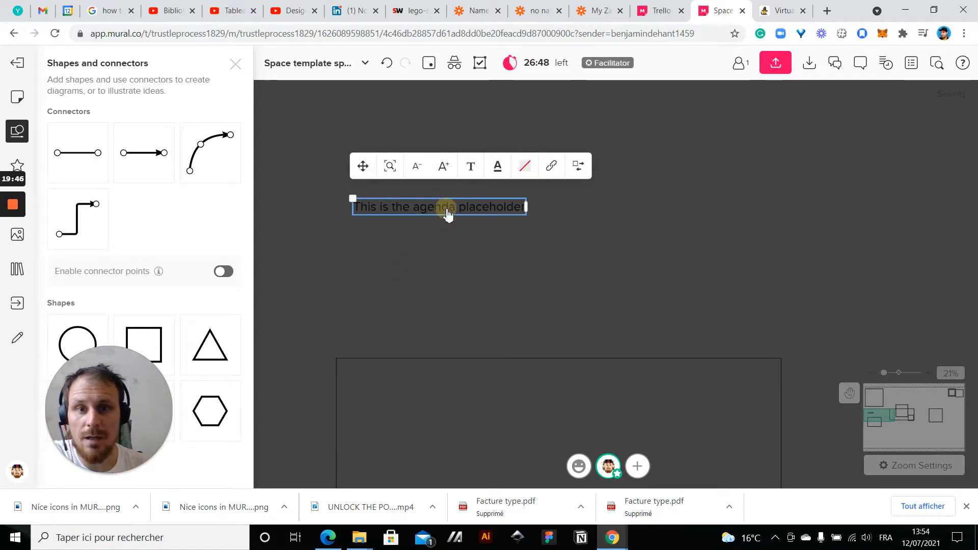
click(497, 167)
click(542, 209)
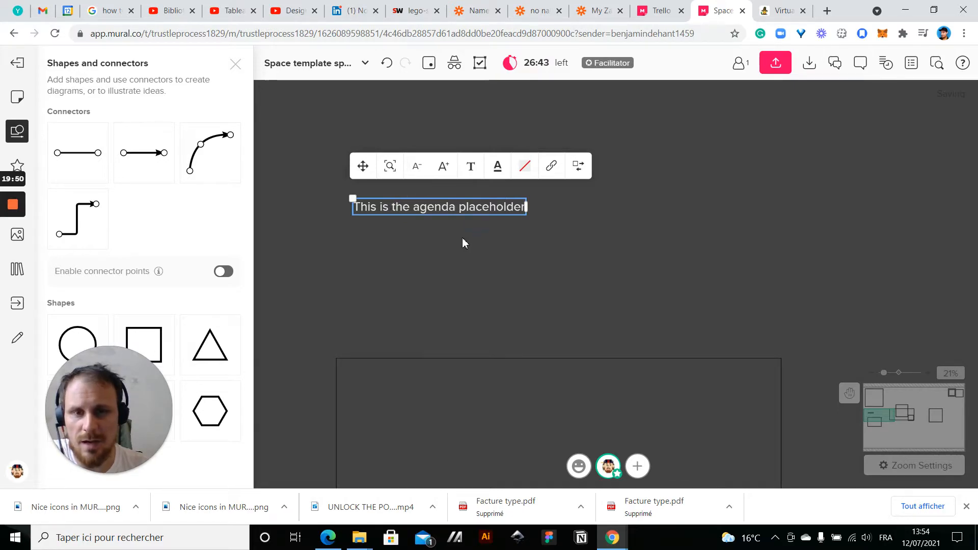
click(468, 164)
click(560, 195)
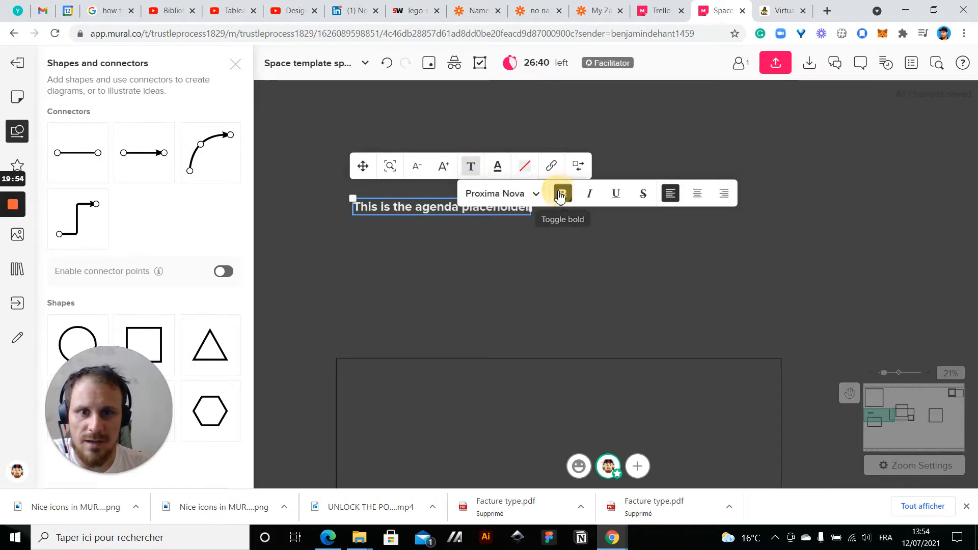
click(471, 288)
Give the agenda title a solid yellow background, then change it to the pale yellow custom color
click(461, 210)
click(526, 168)
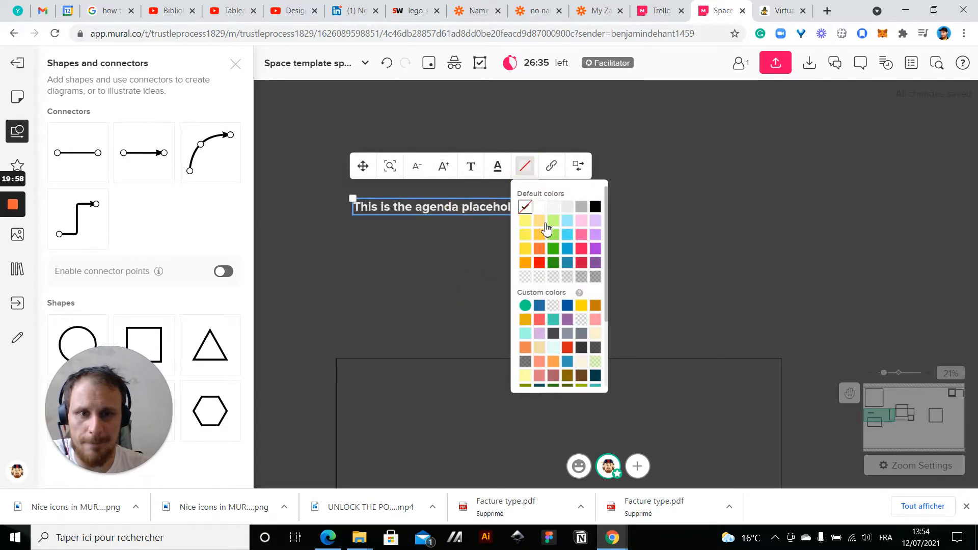
click(579, 305)
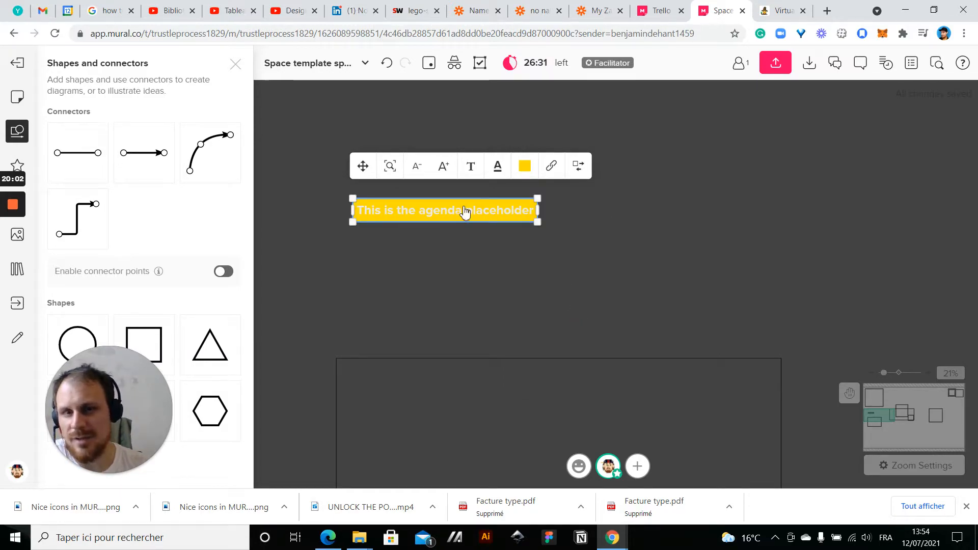
click(525, 166)
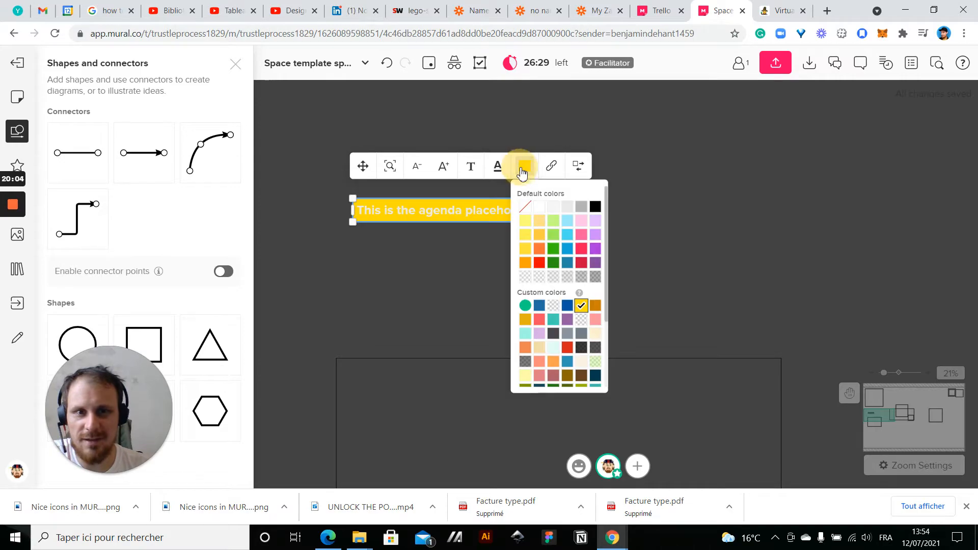
scroll(557, 282, down, 3)
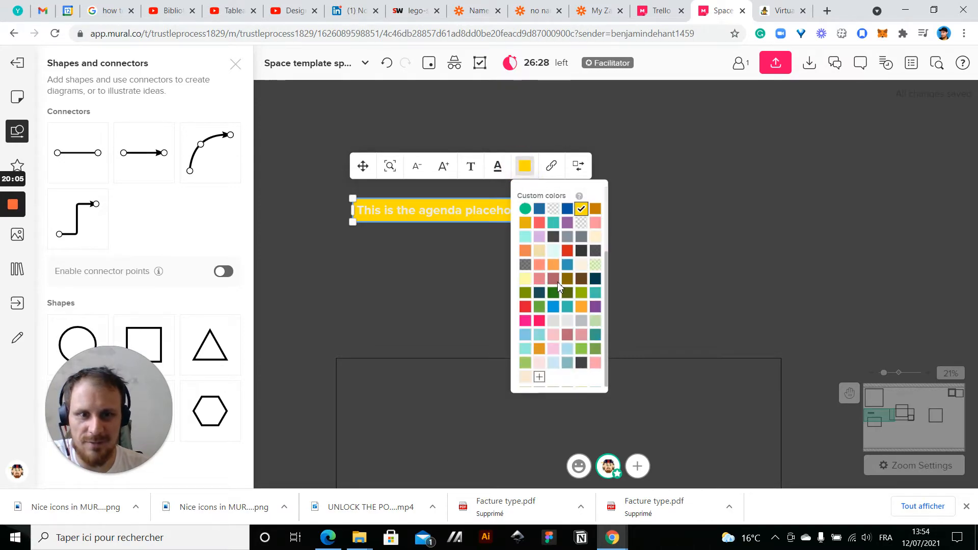
click(528, 284)
click(526, 167)
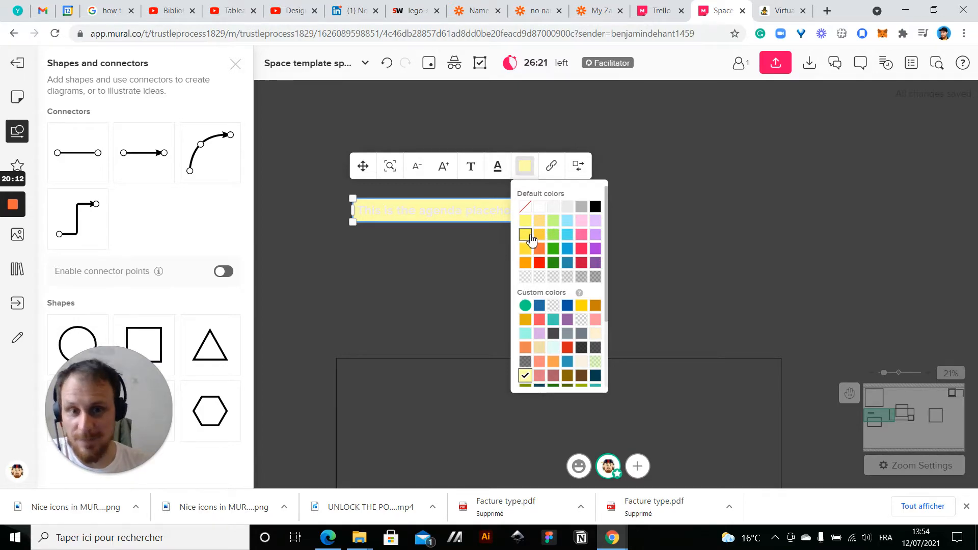
Set the text color of the agenda title to black
click(497, 168)
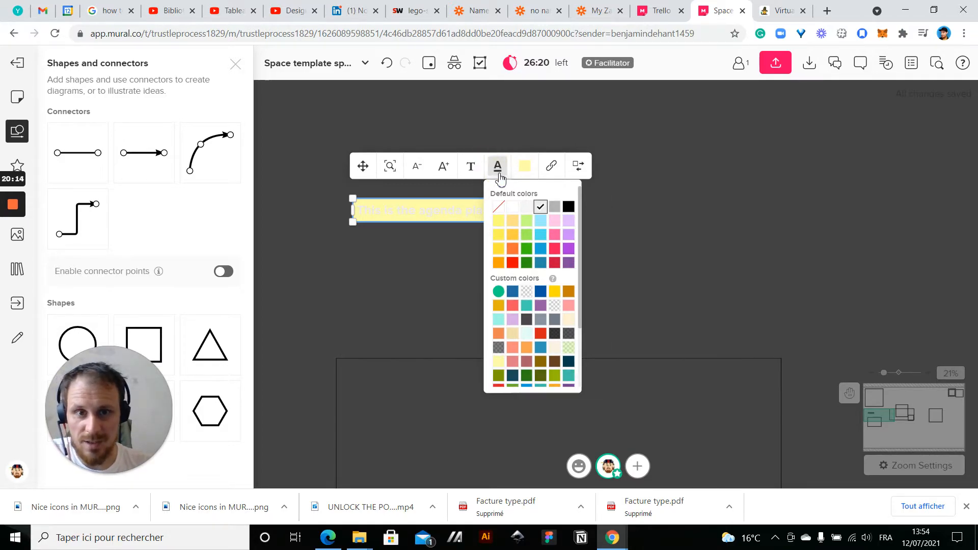
click(441, 225)
double_click(447, 217)
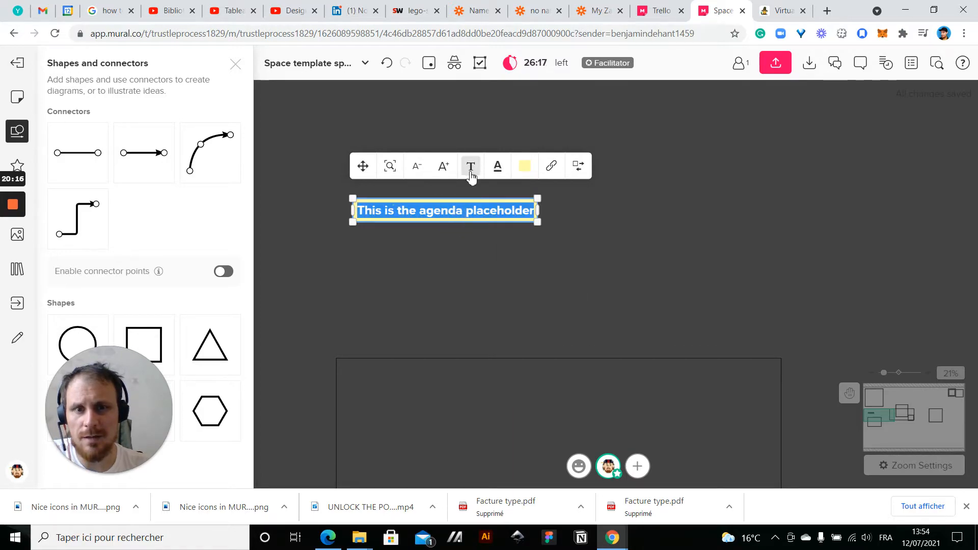
click(497, 167)
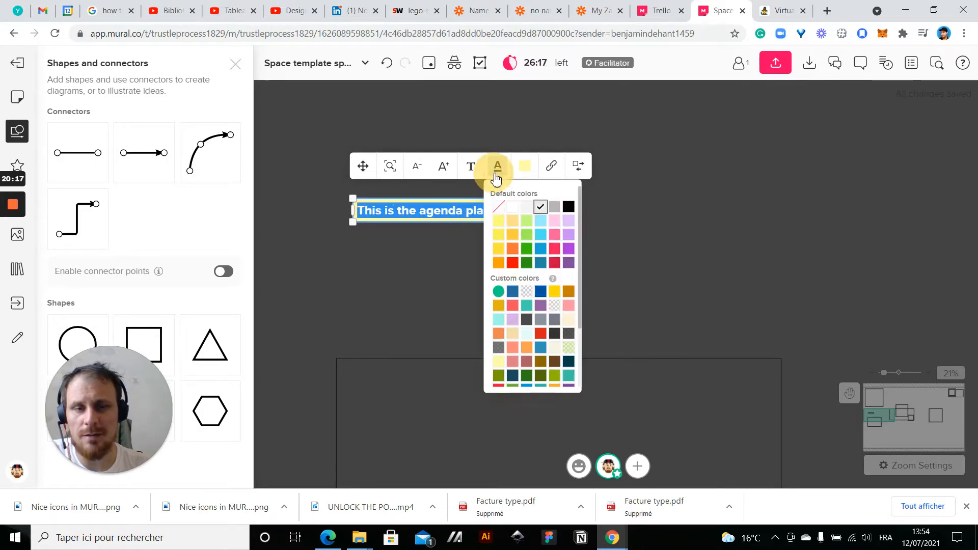
click(570, 210)
click(497, 274)
Move the agenda title onto the rectangle so it sits in the rectangle's upper left corner
scroll(497, 274, down, 5)
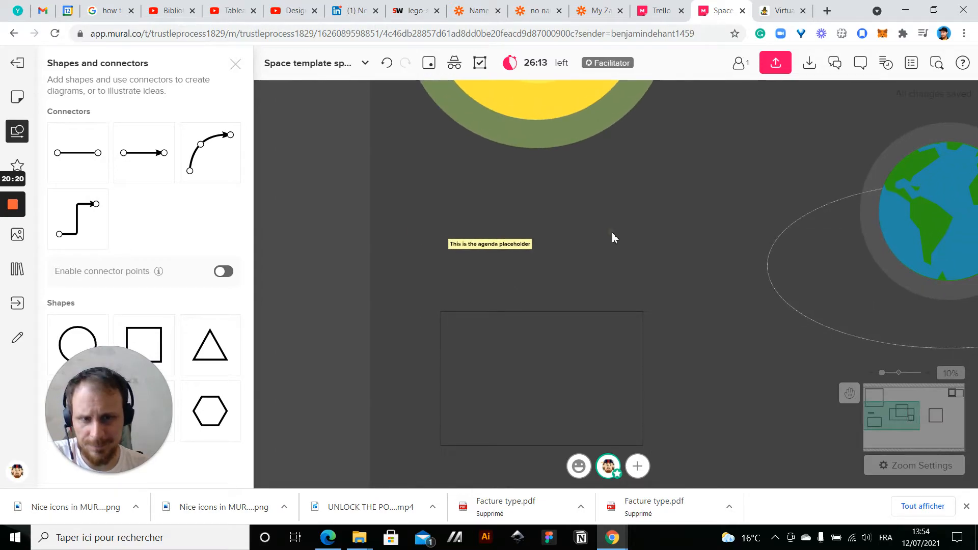
drag(612, 232, 571, 220)
click(461, 237)
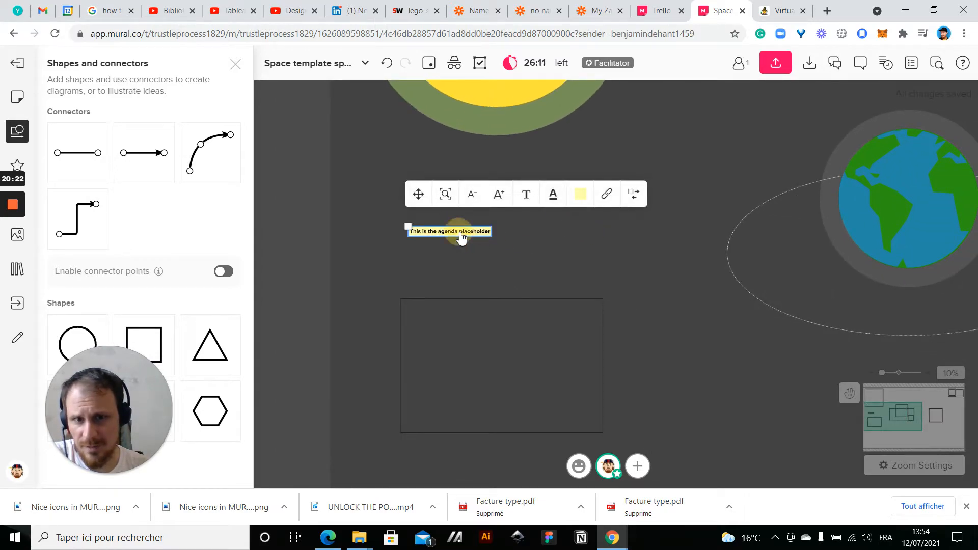
drag(461, 238, 453, 312)
scroll(453, 312, up, 4)
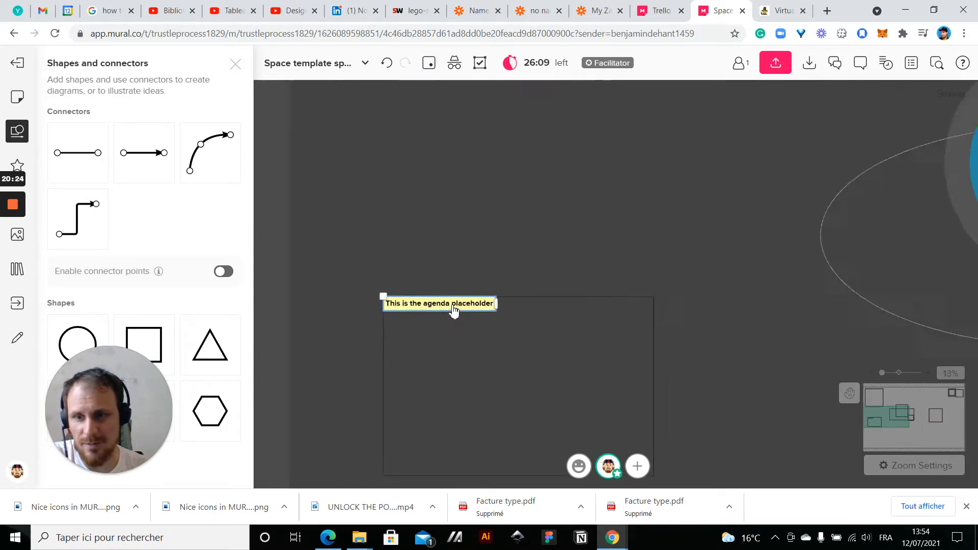
click(586, 209)
Widen the agenda title so it spans the full width of the rectangle
drag(591, 205, 525, 174)
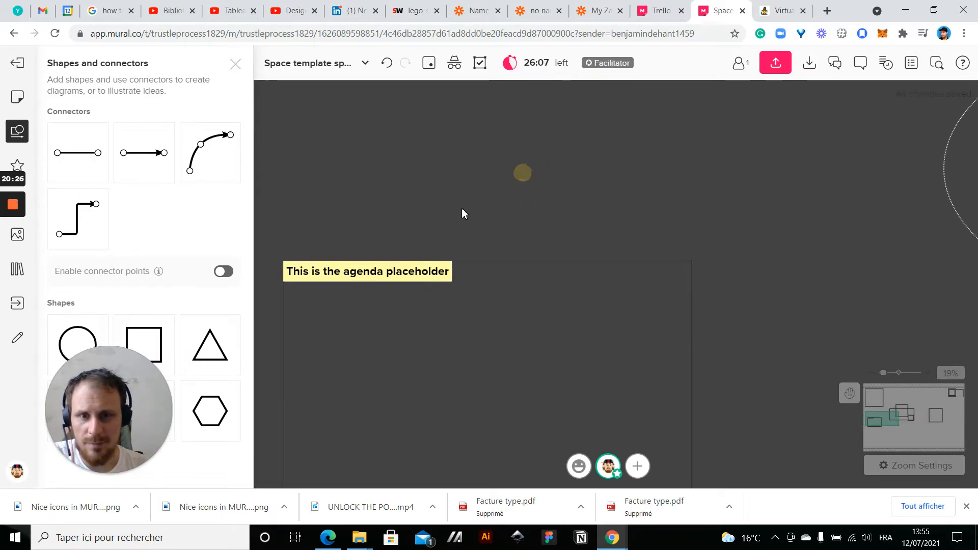
click(422, 272)
drag(452, 270, 692, 305)
drag(753, 328, 833, 299)
scroll(529, 183, down, 2)
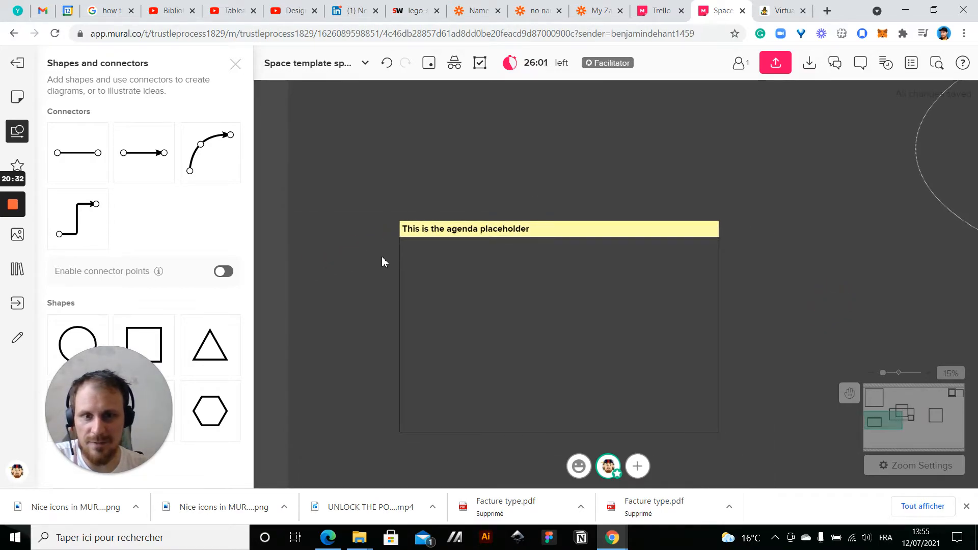
Increase the font size of the agenda title in its yellow bar
scroll(422, 182, up, 4)
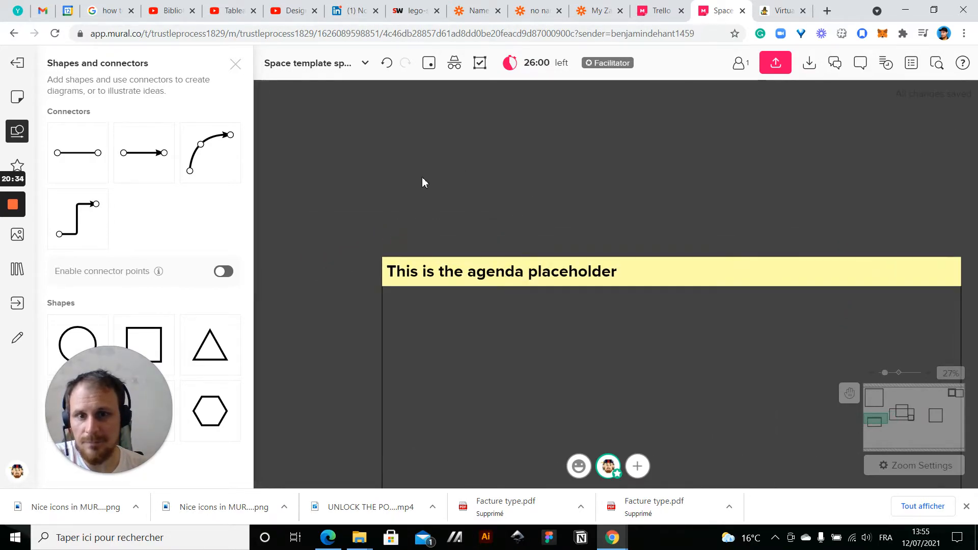
click(461, 283)
click(472, 224)
click(324, 355)
scroll(325, 354, down, 2)
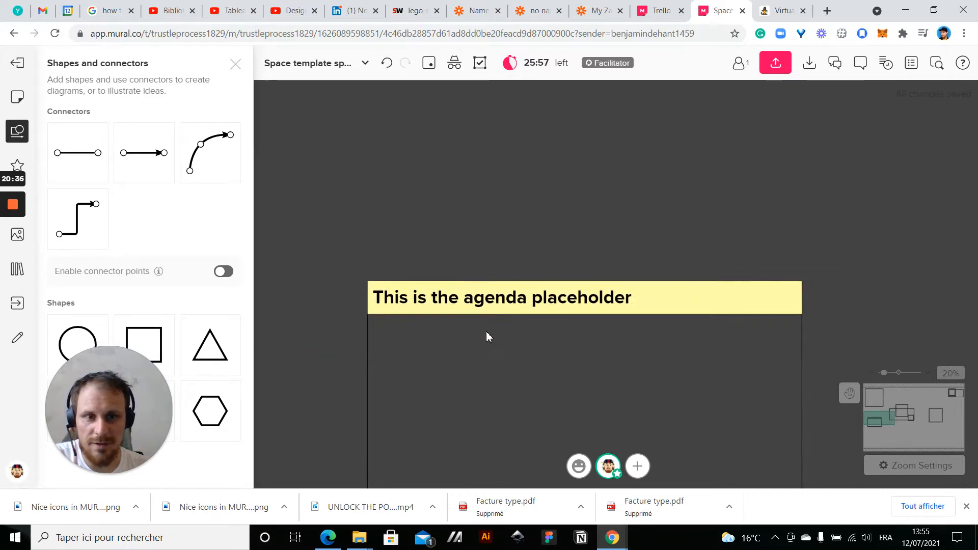
Fill the rectangle beneath the agenda title with a translucent light grey
drag(534, 233, 517, 158)
scroll(520, 158, down, 2)
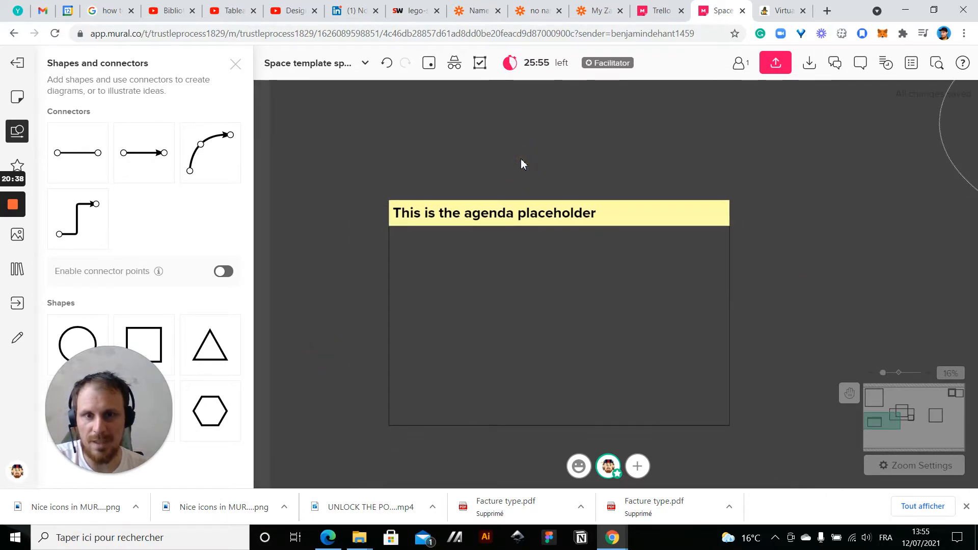
click(396, 275)
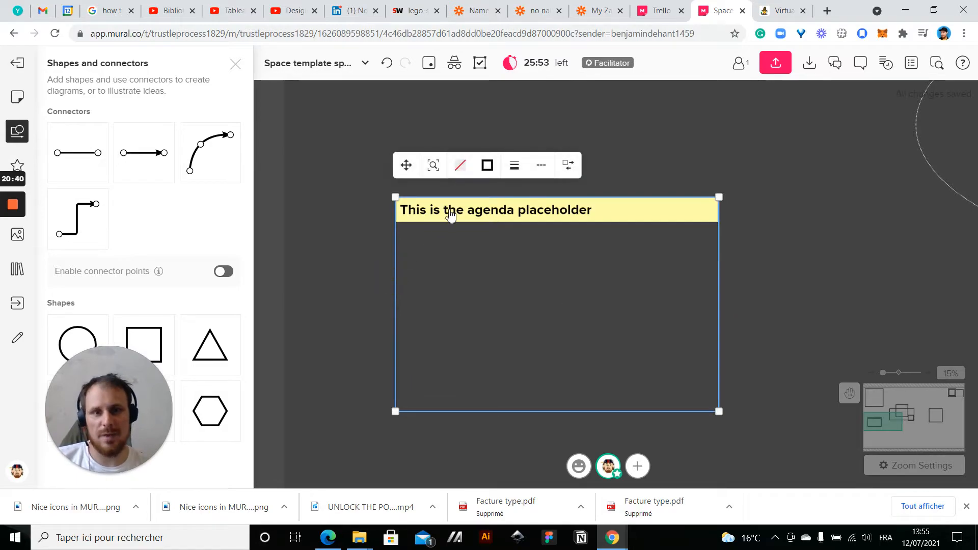
click(460, 165)
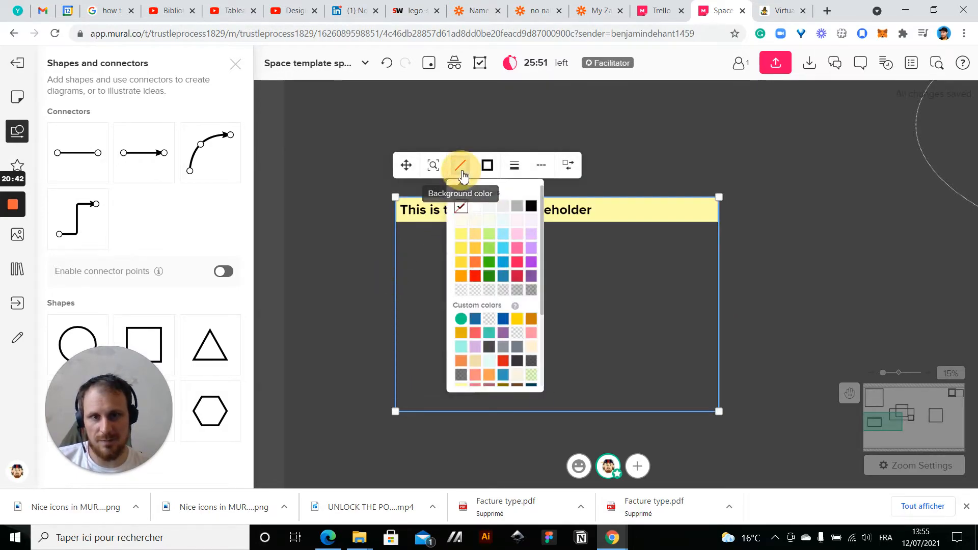
click(490, 290)
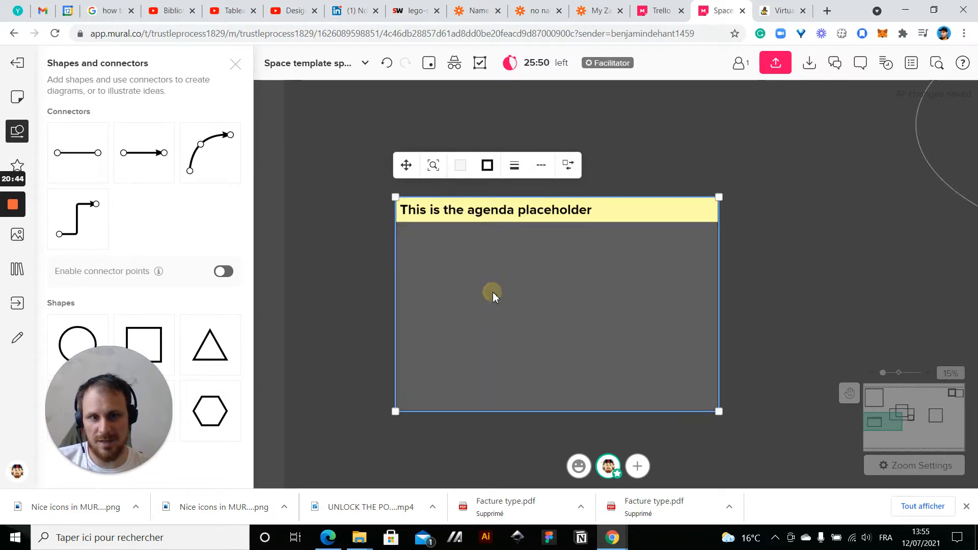
click(744, 243)
click(683, 261)
scroll(684, 261, down, 3)
click(760, 291)
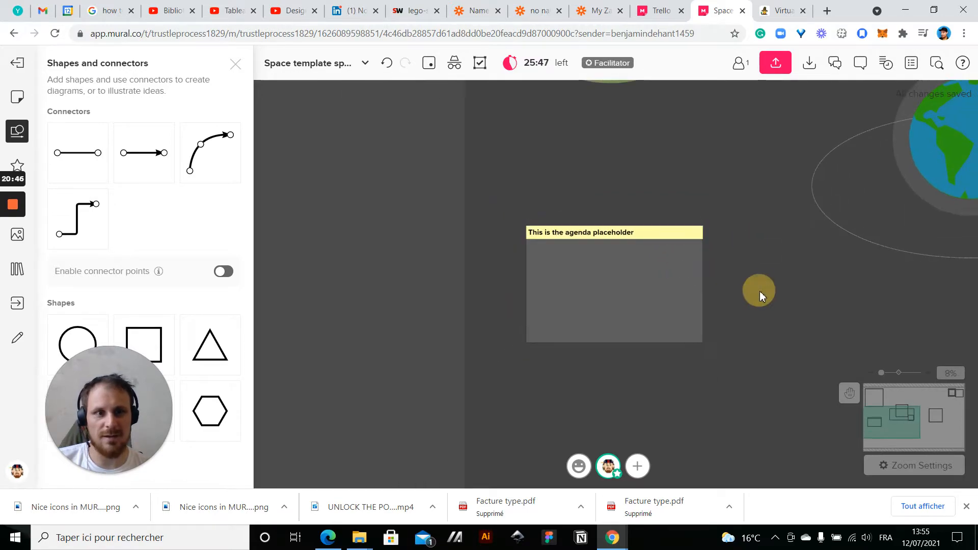
Group the agenda title with its rectangle and try moving them up and right, partly over the Earth
scroll(759, 291, down, 2)
drag(793, 303, 682, 262)
drag(463, 187, 641, 344)
drag(554, 267, 478, 295)
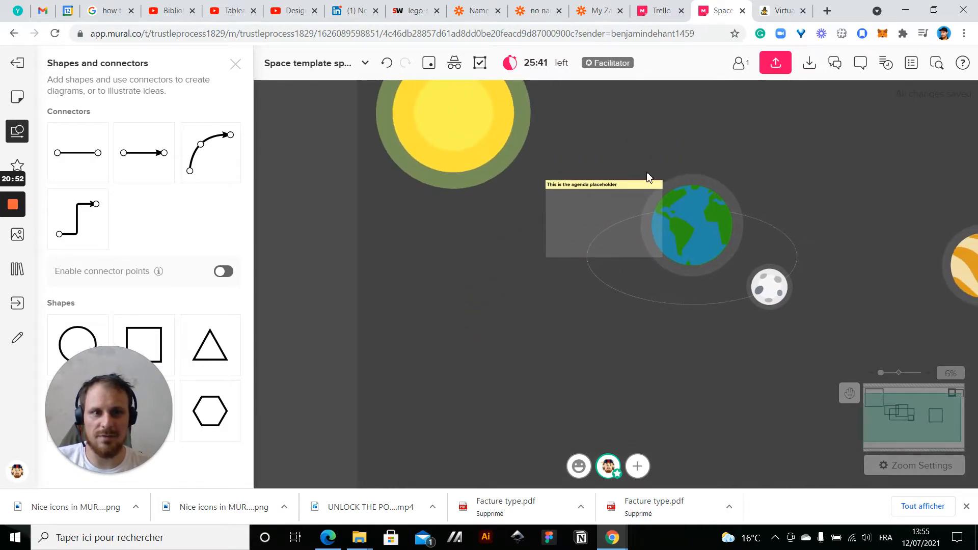
scroll(622, 183, up, 1)
click(627, 205)
drag(626, 205, 669, 167)
click(511, 303)
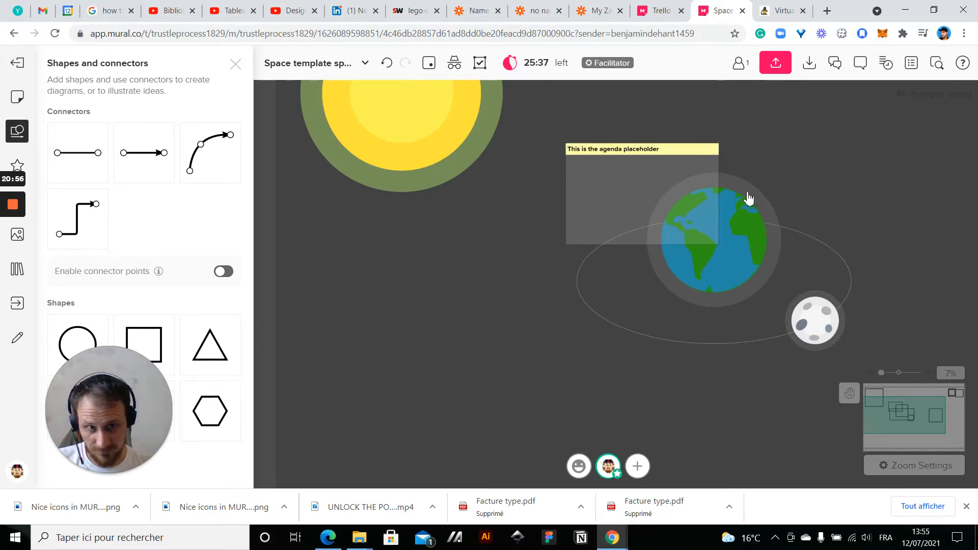
Move the grouped agenda box back below the sun and ungroup it
click(672, 152)
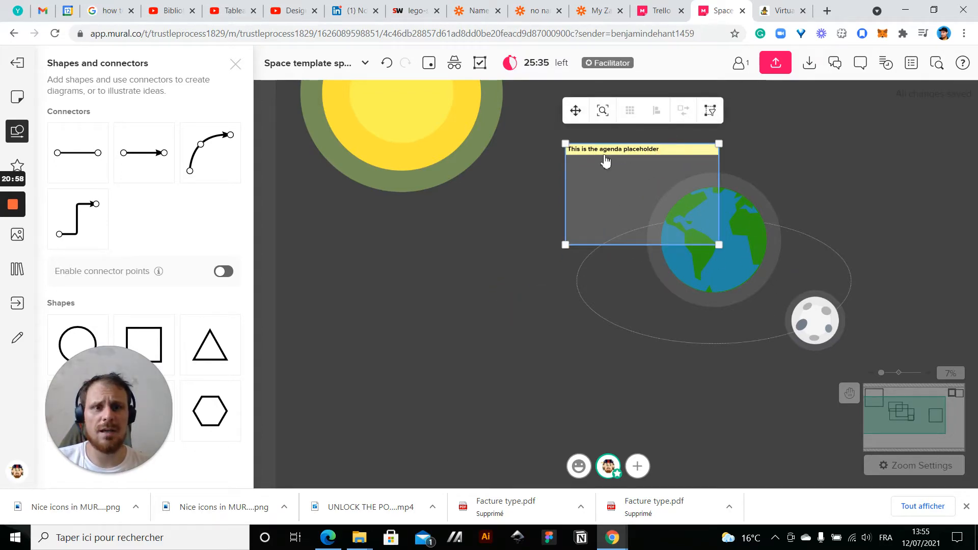
drag(576, 179, 434, 232)
right_click(434, 232)
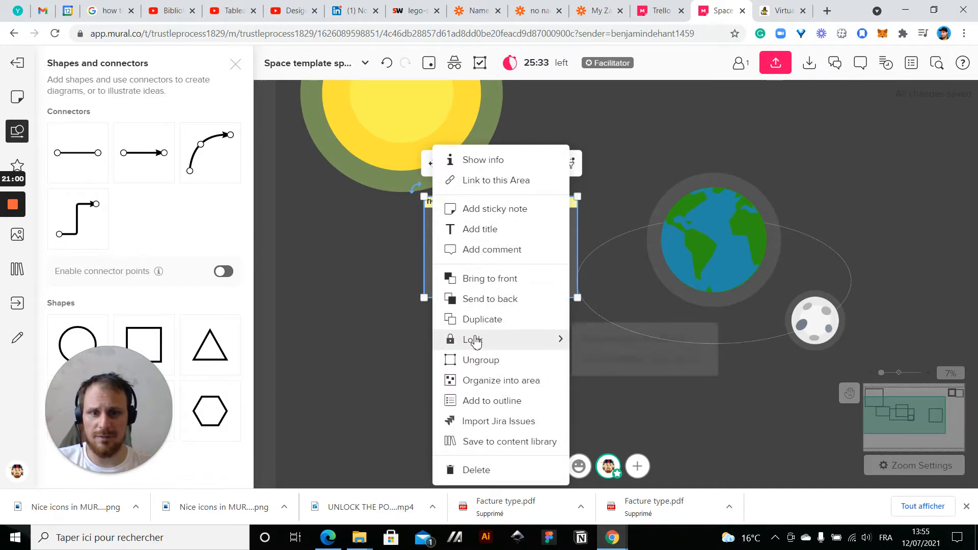
click(476, 358)
Remove the black border from the grey agenda rectangle
click(426, 284)
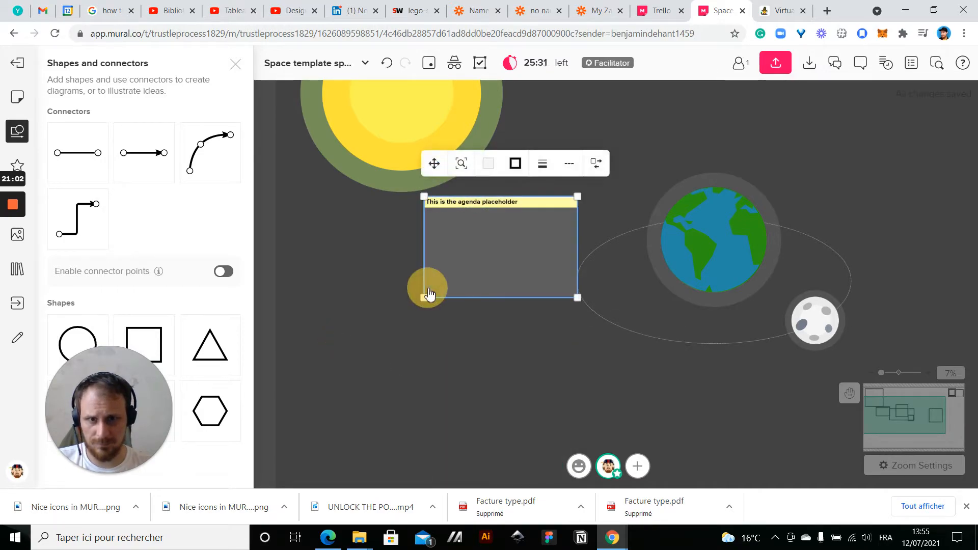
click(515, 163)
click(521, 204)
Select the agenda title and its rectangle together and center them below the sun with a small gap
drag(391, 334, 566, 203)
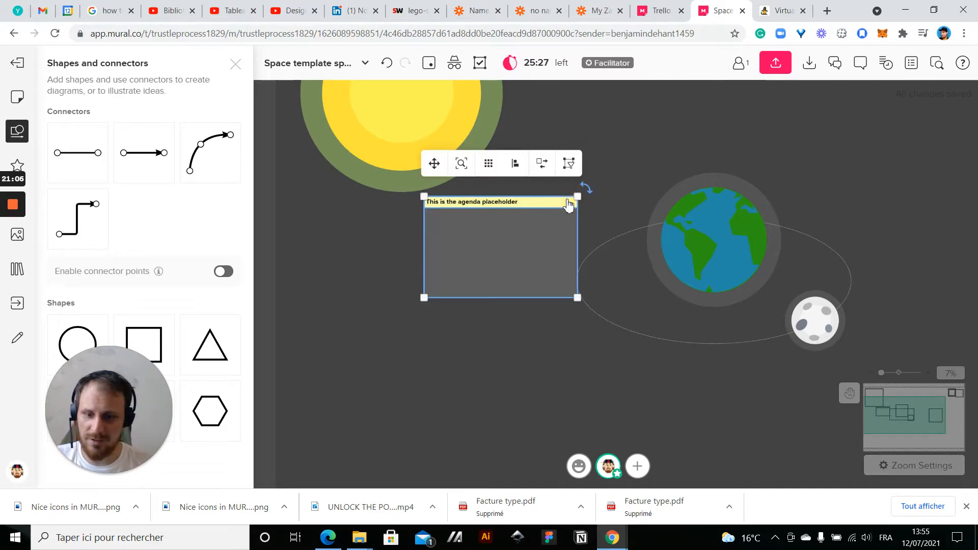
scroll(568, 204, down, 2)
drag(541, 239, 462, 251)
click(470, 339)
drag(470, 340, 415, 410)
click(393, 331)
mouse_move(393, 332)
mouse_down()
mouse_move(467, 203)
mouse_move(552, 168)
mouse_move(500, 190)
mouse_move(397, 339)
mouse_move(427, 230)
mouse_move(407, 203)
mouse_move(413, 345)
mouse_move(402, 329)
mouse_up()
click(400, 394)
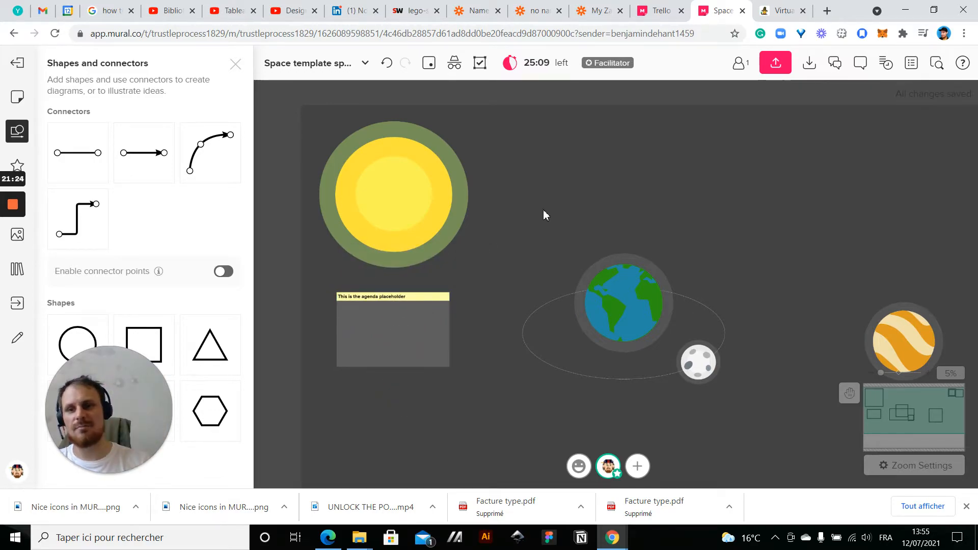
drag(571, 200, 590, 137)
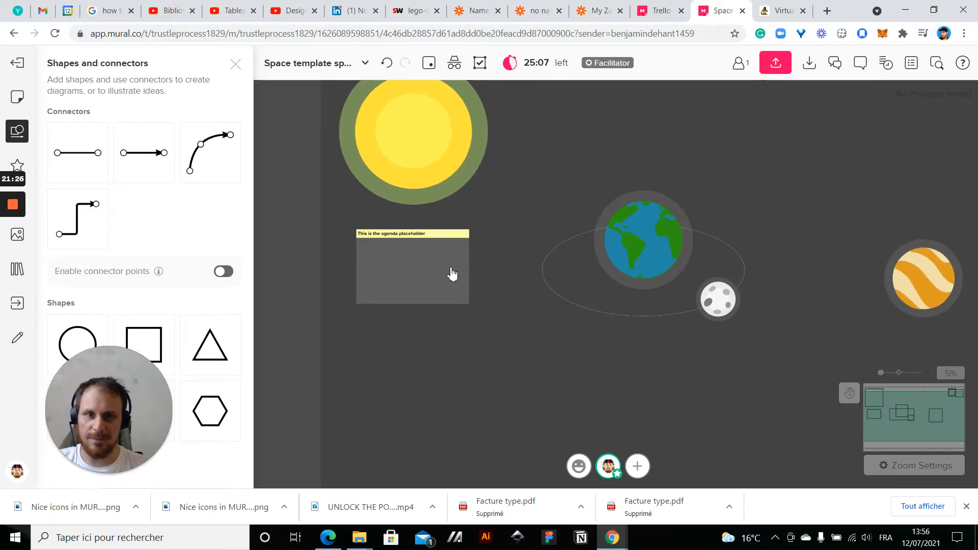
scroll(452, 273, down, 2)
click(428, 192)
drag(416, 161, 497, 229)
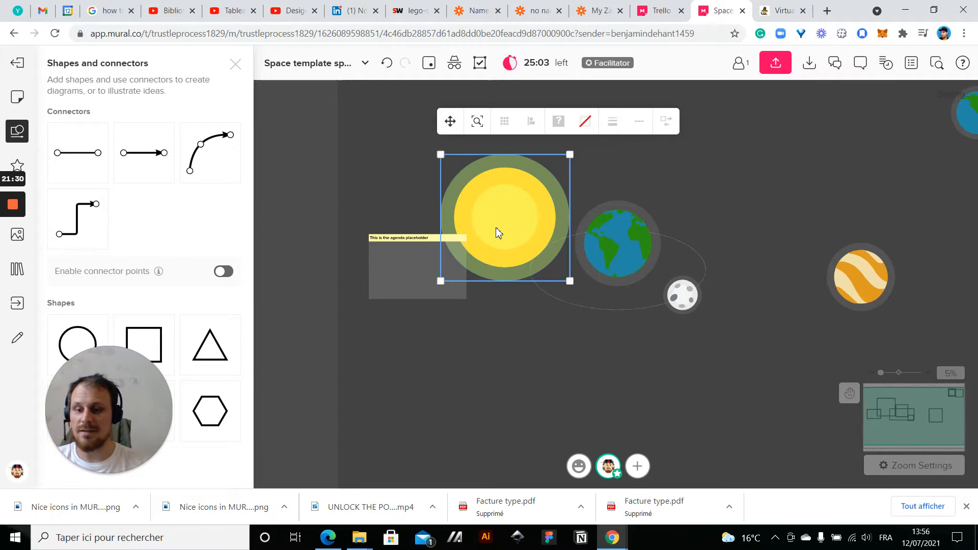
key(ctrl+z)
click(462, 400)
scroll(463, 399, down, 1)
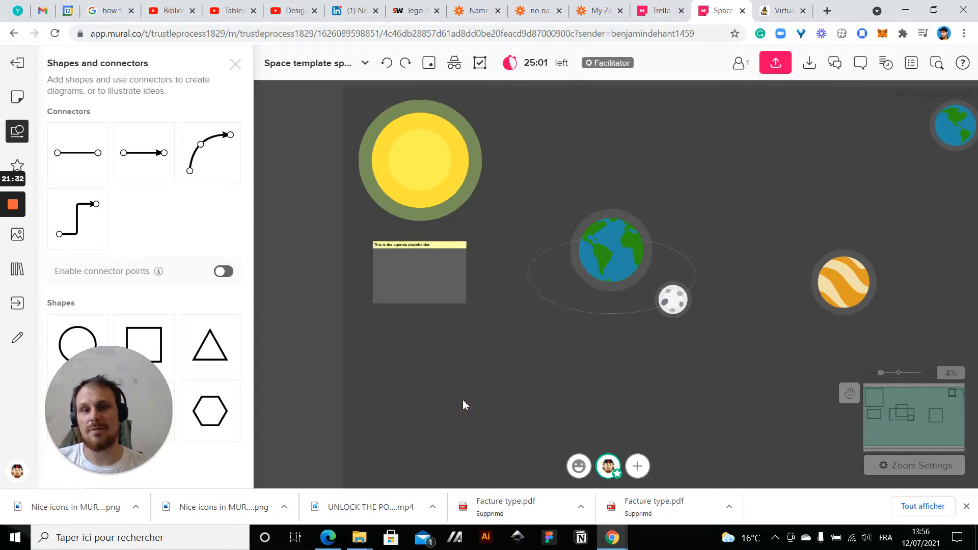
Duplicate the agenda box three times, placing copies above the Earth, between the Earth and striped planet, and beside the striped planet
drag(619, 140, 548, 174)
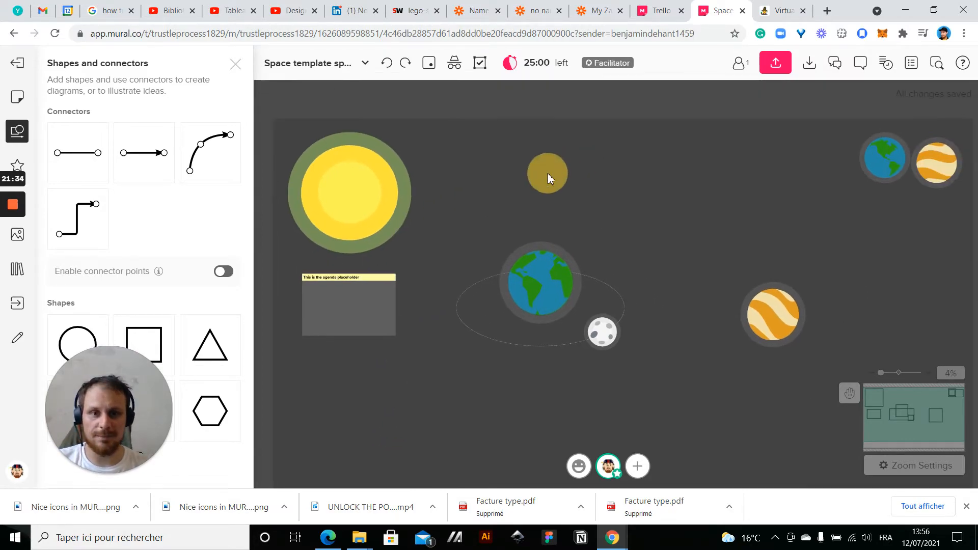
click(322, 295)
key(ctrl+d)
drag(435, 299, 536, 181)
key(ctrl+d)
drag(628, 191, 680, 239)
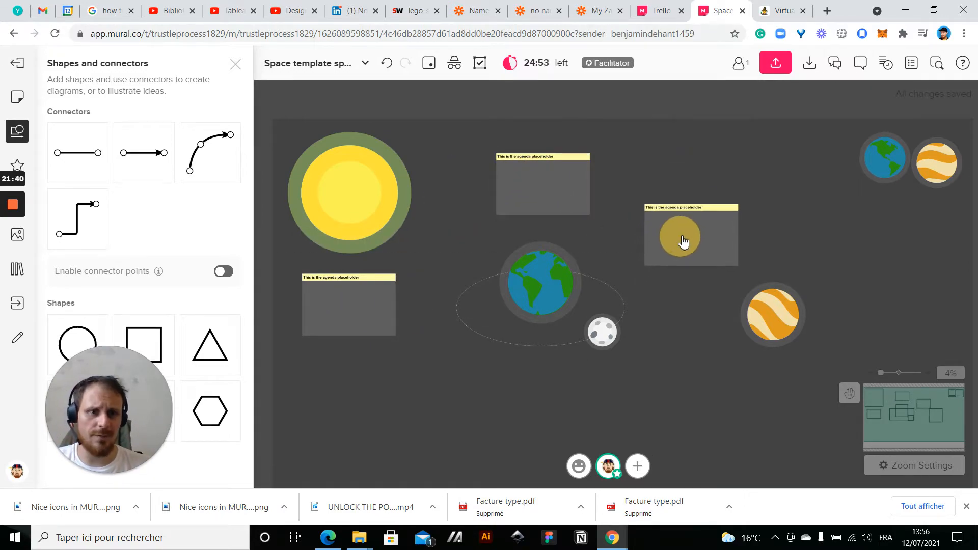
key(ctrl+d)
drag(782, 243, 882, 329)
click(670, 423)
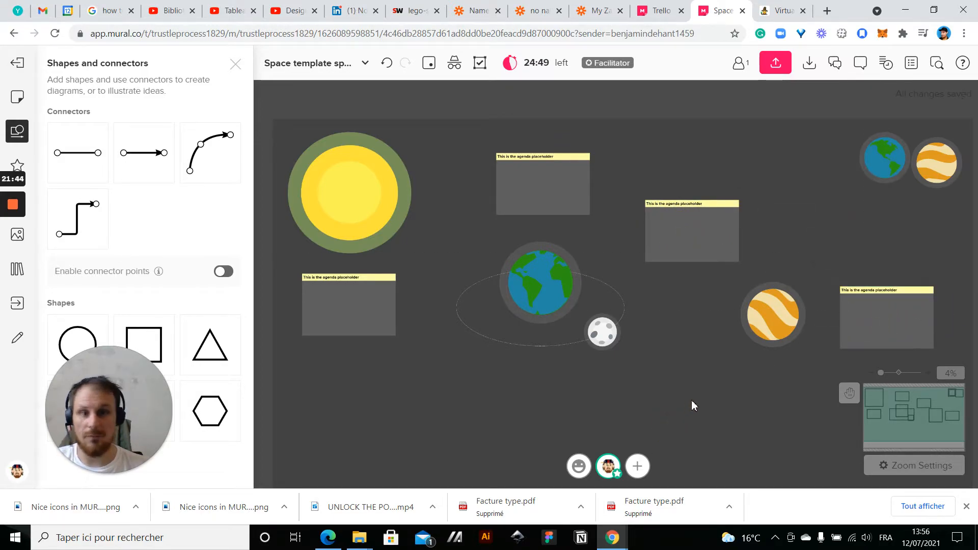
drag(692, 399, 623, 366)
drag(362, 352, 517, 359)
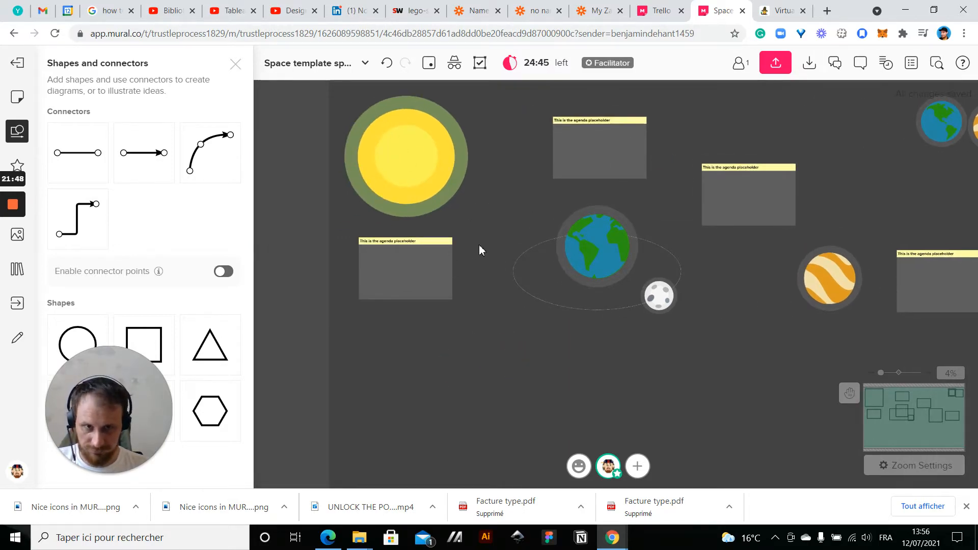
scroll(379, 393, up, 2)
drag(466, 382, 393, 357)
scroll(412, 392, down, 2)
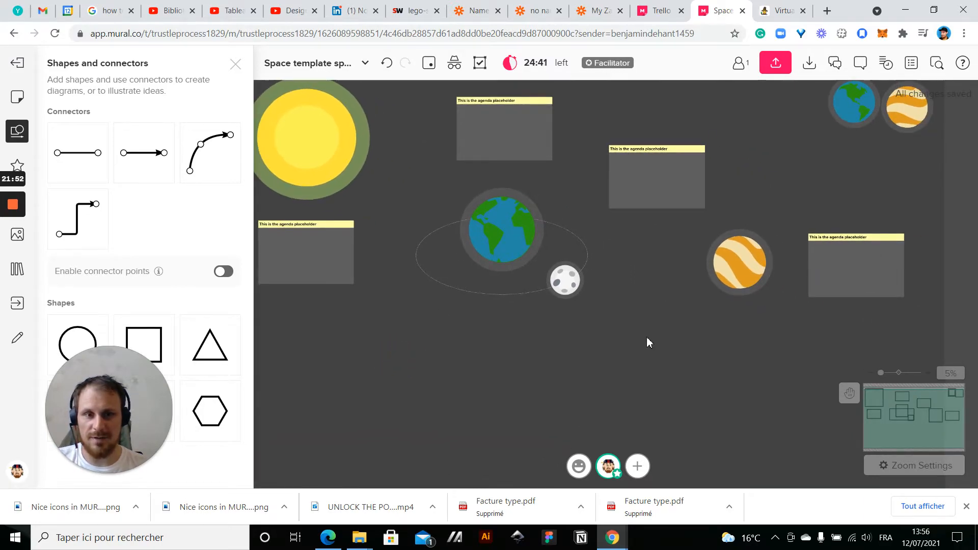
drag(628, 334, 576, 288)
drag(544, 337, 640, 335)
Nudge the box above the Earth slightly down and left, and move the middle copy below the moon
drag(527, 164, 517, 174)
click(688, 203)
drag(689, 203, 613, 379)
click(726, 398)
Center the rightmost box above the striped planet and shift the box and planet slightly right and down
drag(862, 290, 784, 207)
click(956, 289)
drag(898, 304, 865, 199)
scroll(864, 200, down, 1)
drag(817, 293, 722, 321)
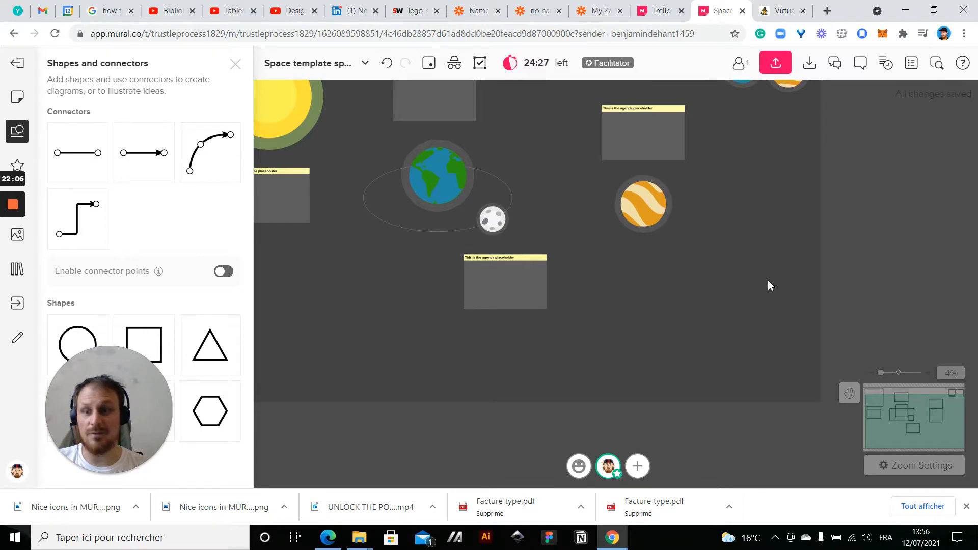
scroll(743, 318, up, 1)
drag(702, 320, 661, 211)
Set the background of the title above the Earth to dark blue
click(563, 173)
scroll(569, 177, up, 4)
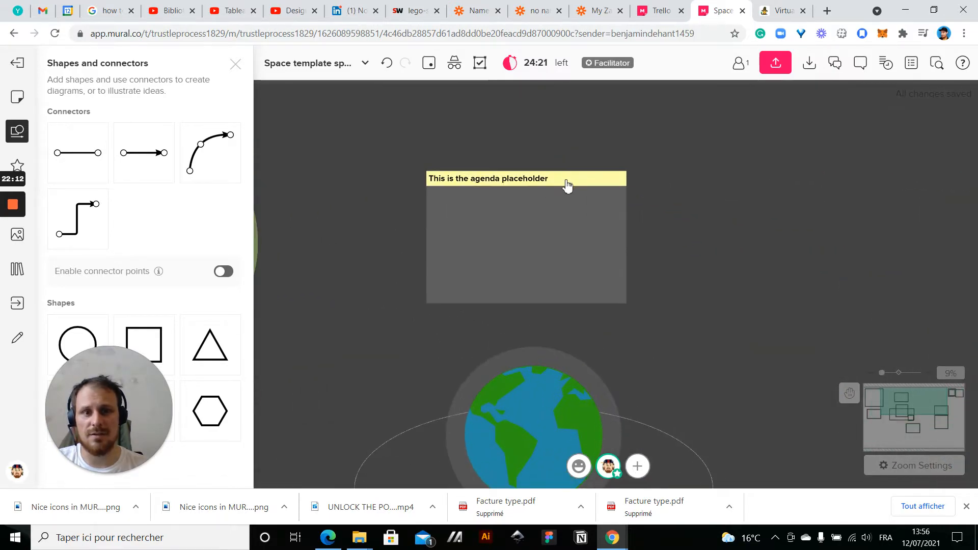
double_click(567, 182)
click(598, 146)
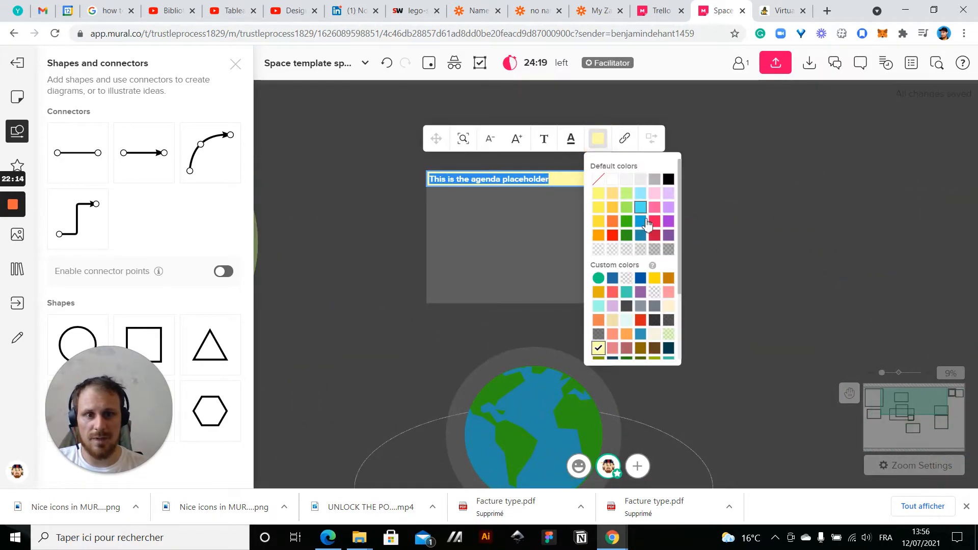
click(642, 238)
click(687, 250)
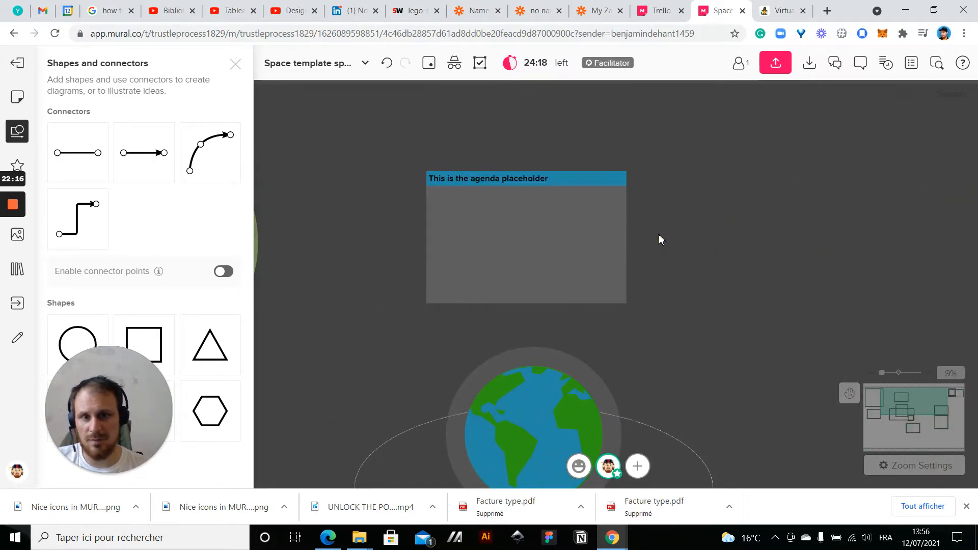
Make the text of the blue title above the Earth white
click(493, 183)
double_click(498, 187)
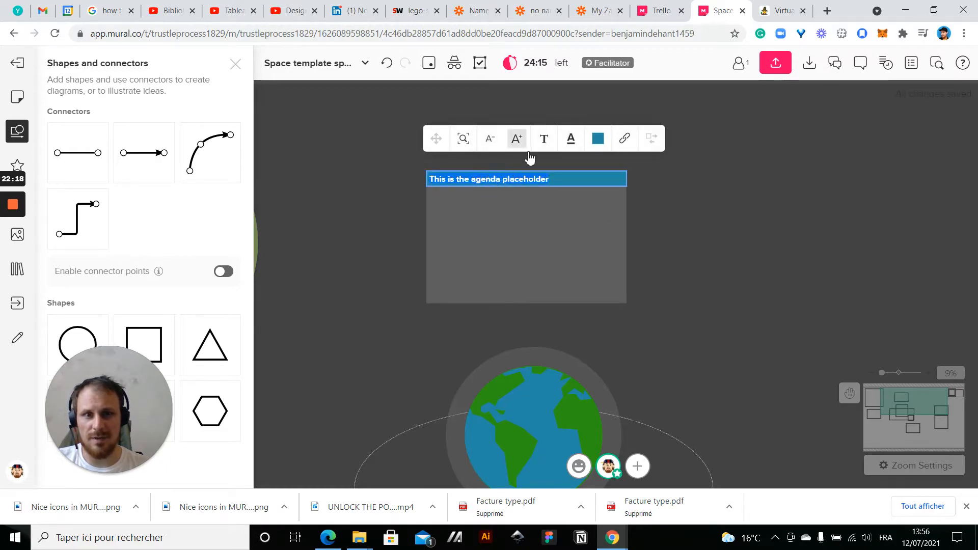
click(562, 148)
click(601, 178)
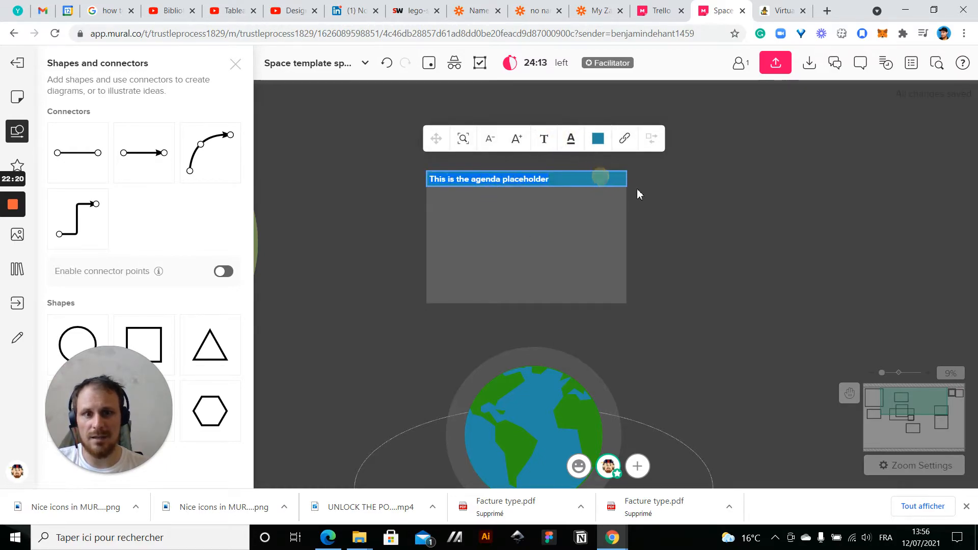
click(725, 227)
Set the background of the title below the moon to light grey
scroll(726, 227, down, 3)
drag(755, 255, 615, 99)
scroll(609, 393, up, 2)
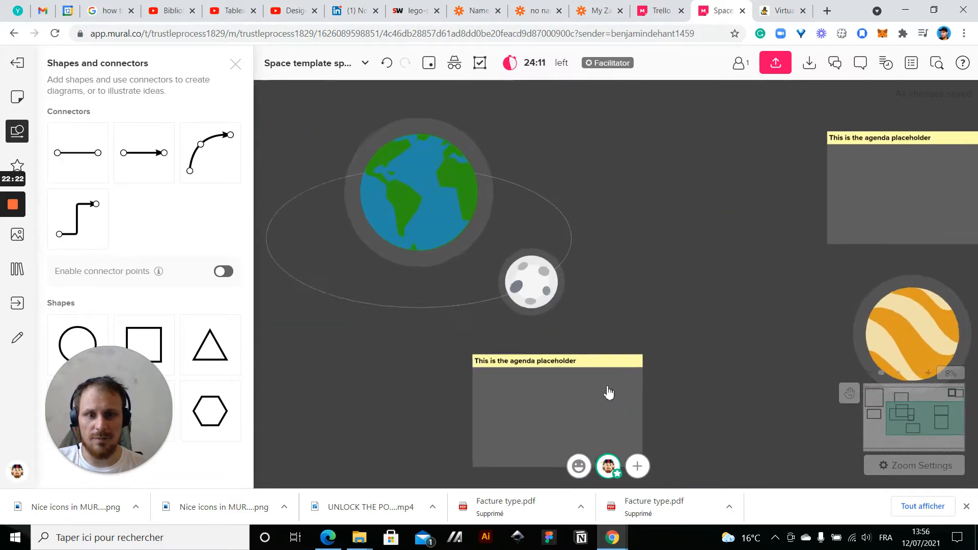
double_click(608, 361)
click(622, 316)
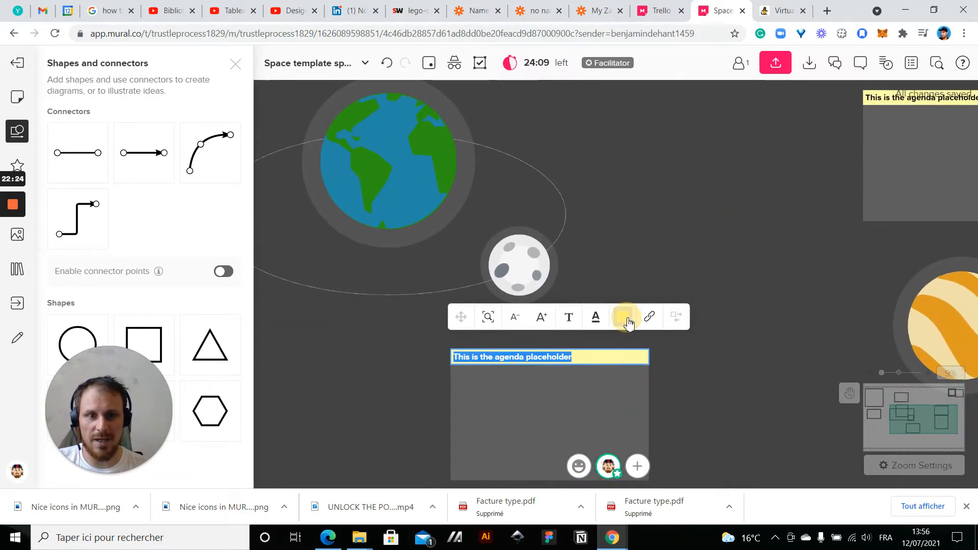
click(659, 359)
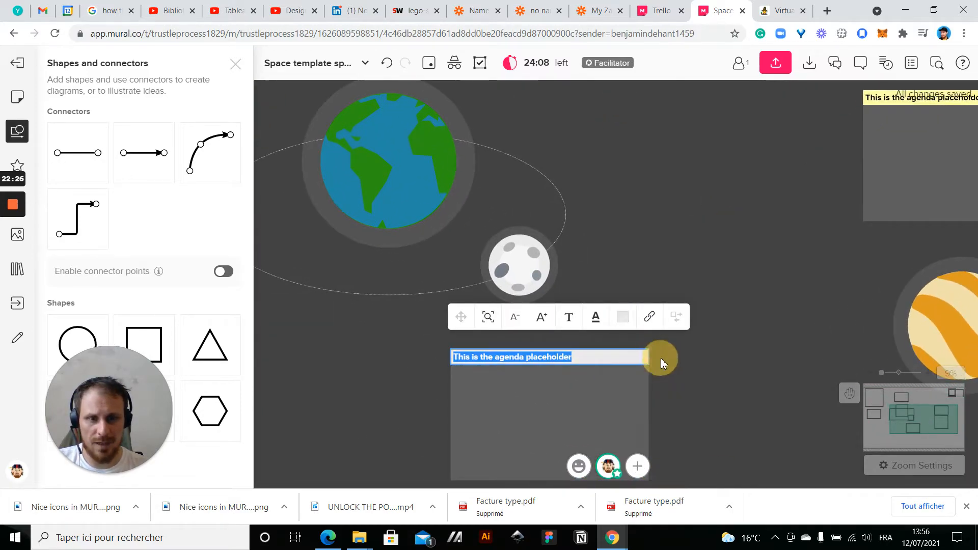
click(771, 337)
Set the background of the title above the striped planet to the custom orange that matches its stripes
scroll(769, 358, down, 2)
drag(769, 358, 590, 180)
drag(709, 304, 527, 455)
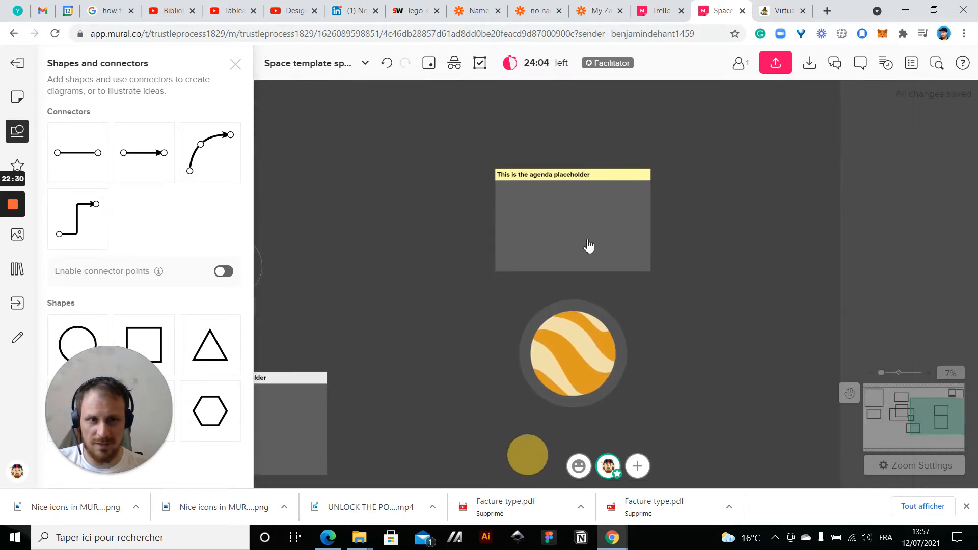
double_click(620, 175)
click(665, 136)
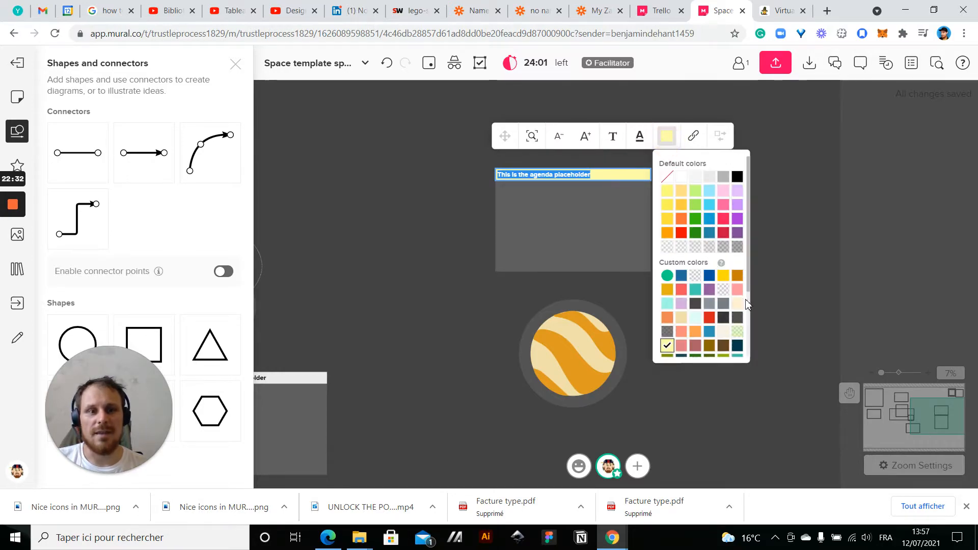
scroll(707, 363, down, 1)
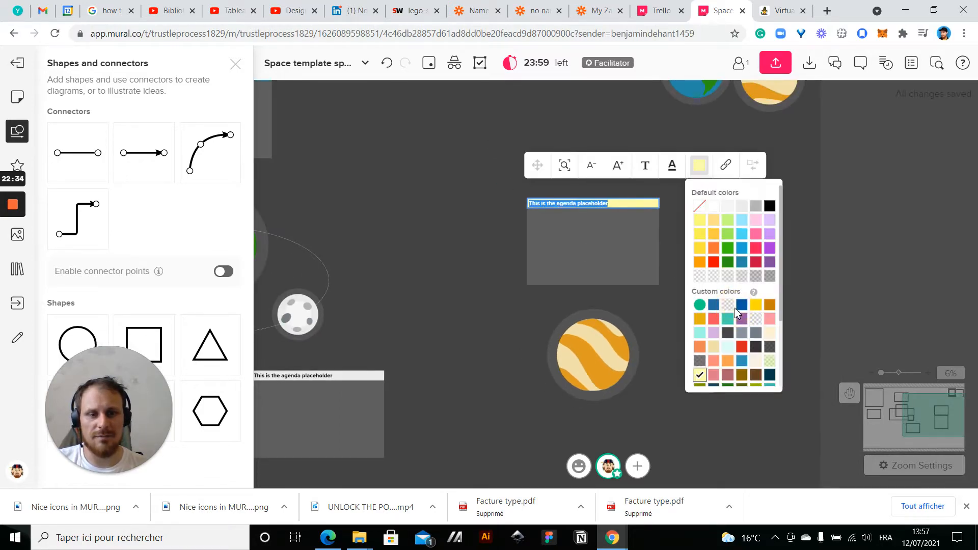
scroll(476, 329, up, 2)
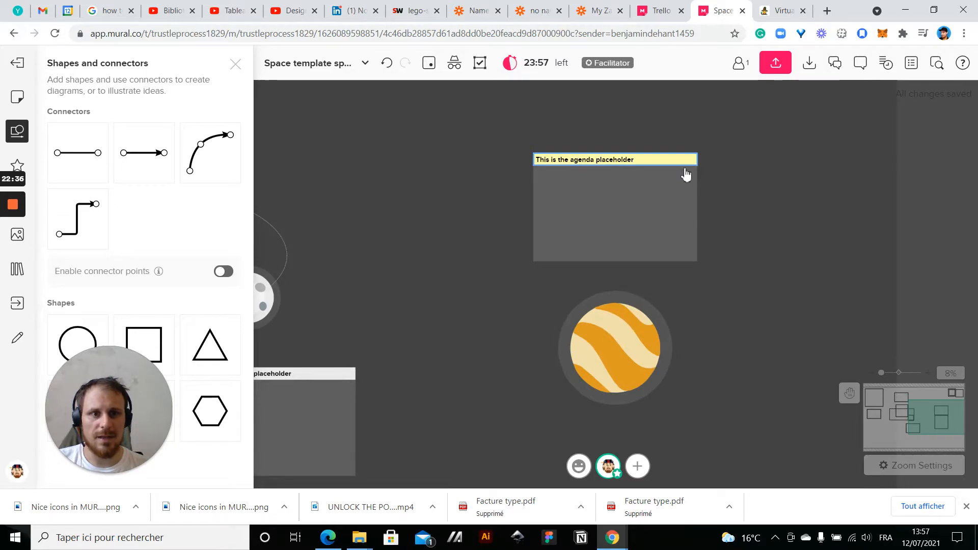
click(705, 122)
scroll(732, 305, down, 2)
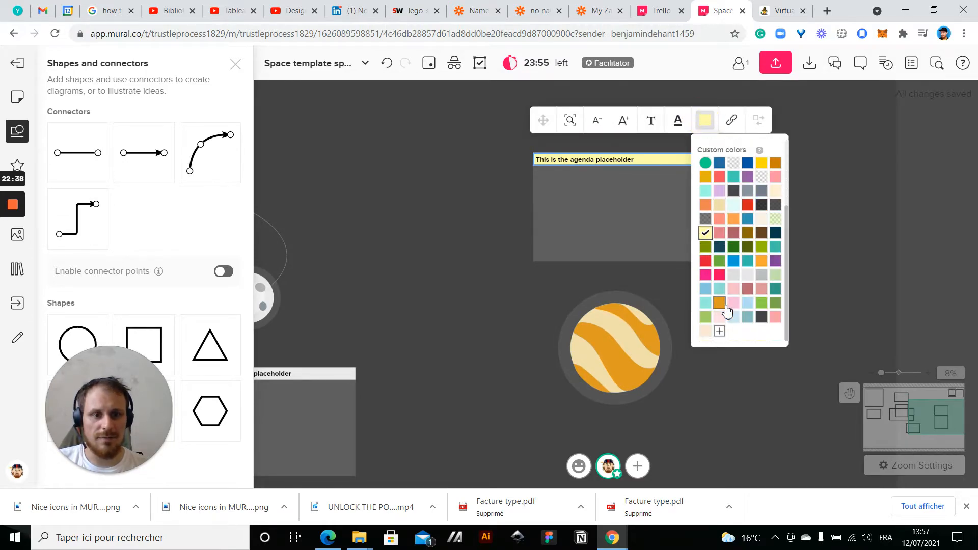
click(719, 303)
click(485, 316)
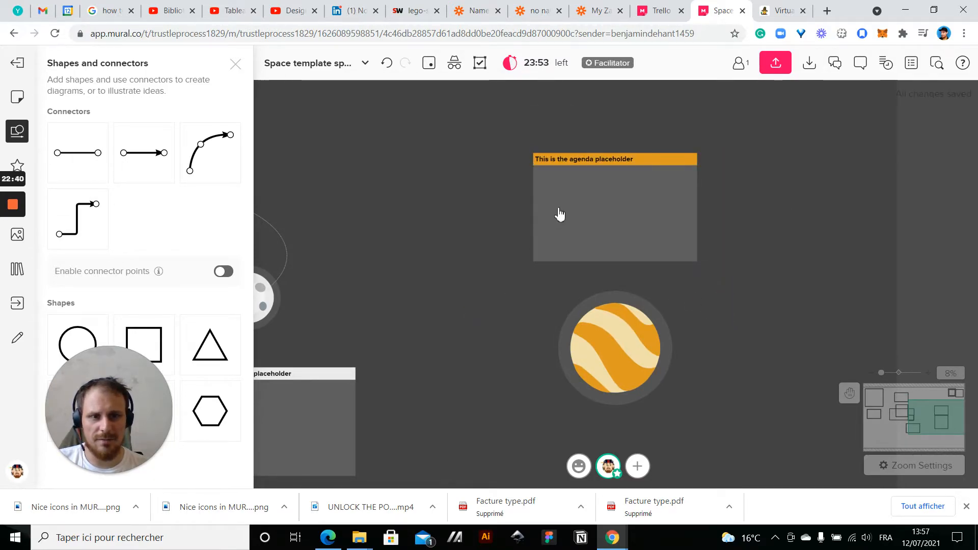
Make the text of the orange title above the striped planet white
double_click(579, 161)
click(677, 121)
click(692, 163)
click(481, 211)
Try a cream background on the orange title above the striped planet, and undo it
scroll(481, 211, down, 3)
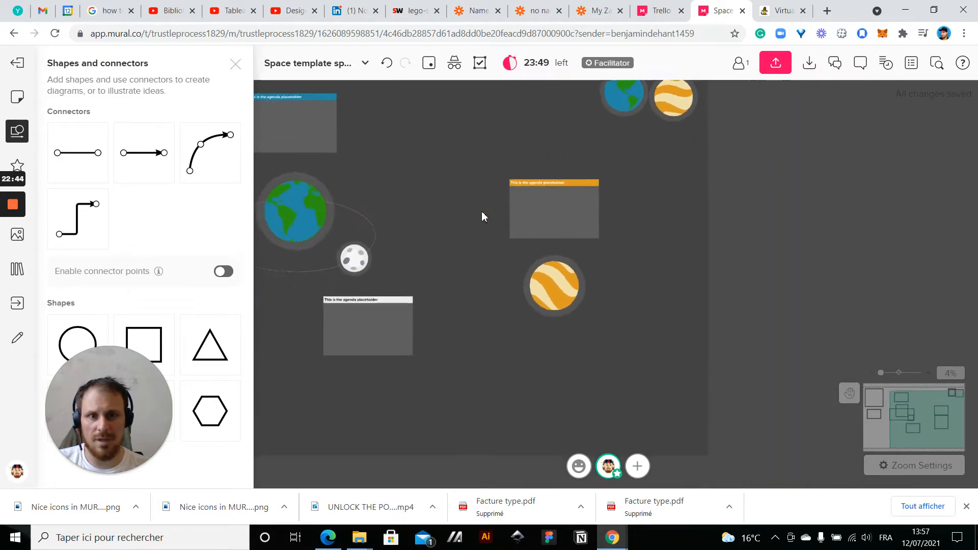
scroll(481, 210, up, 3)
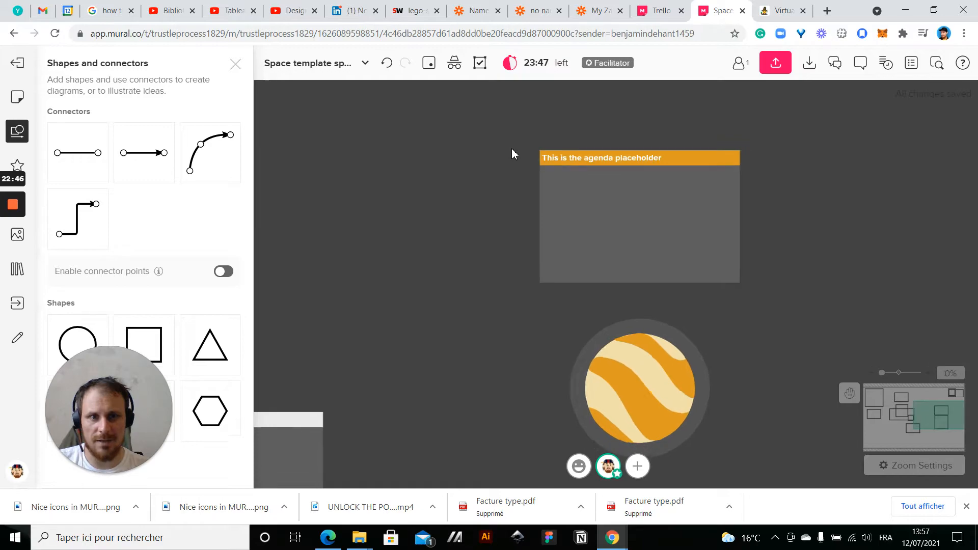
scroll(511, 149, down, 3)
drag(490, 181, 614, 255)
scroll(751, 253, up, 1)
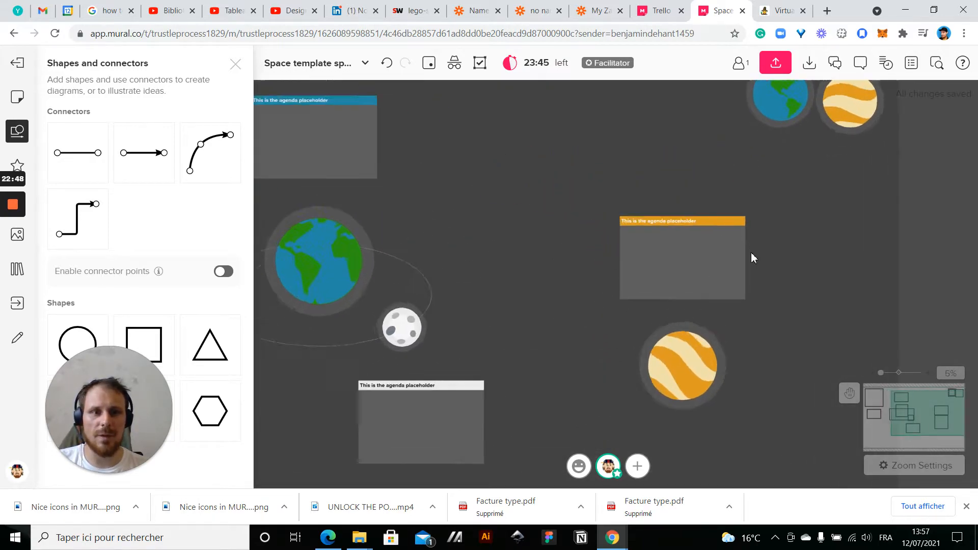
scroll(751, 254, up, 2)
double_click(589, 192)
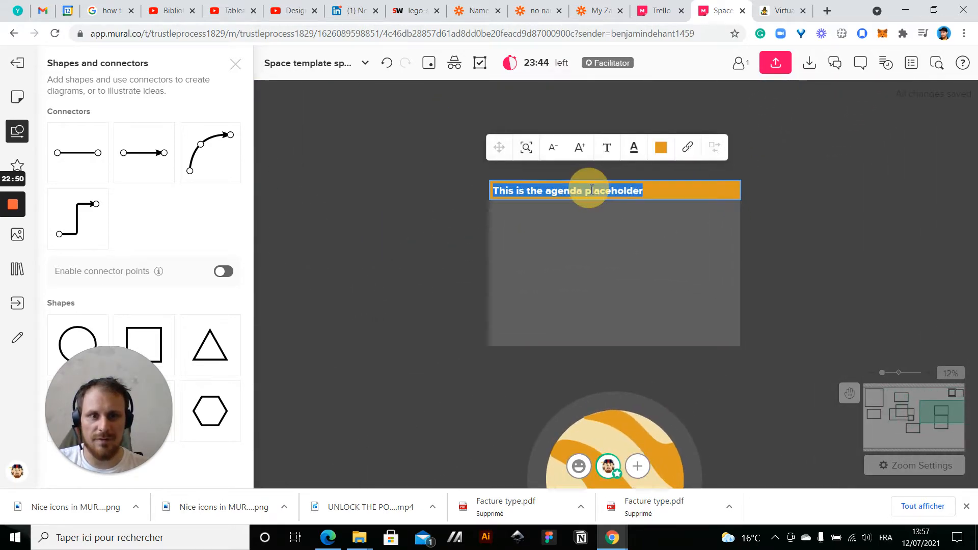
click(661, 151)
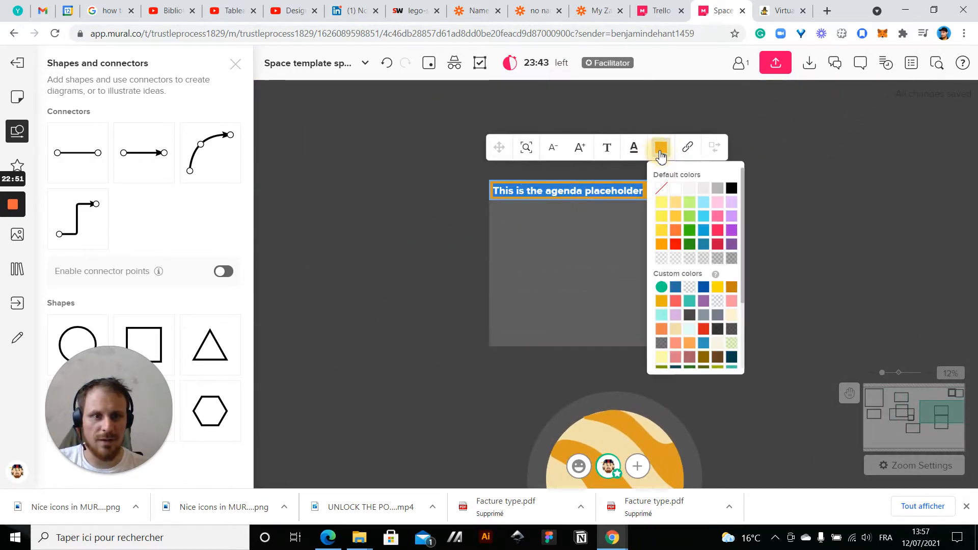
click(731, 315)
click(794, 276)
key(ctrl+z)
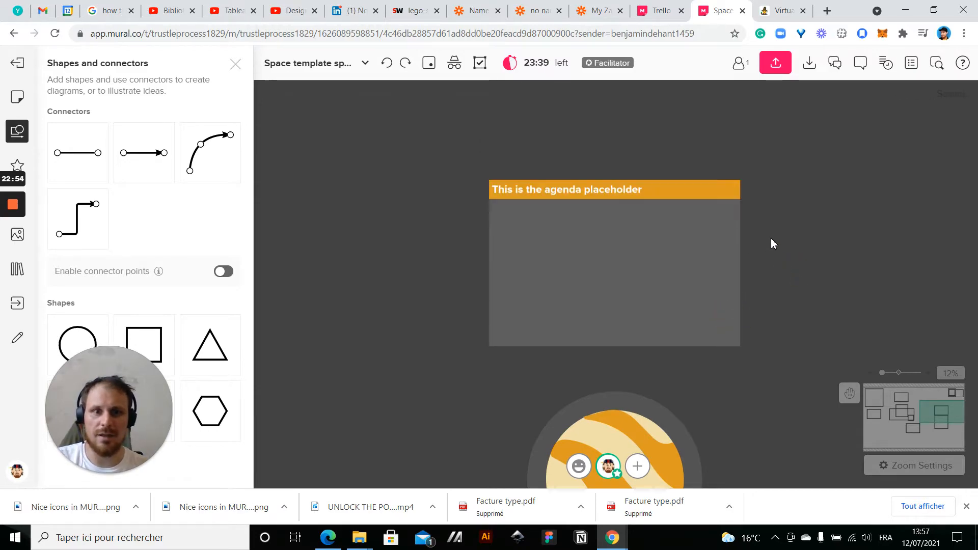
Change the text of the orange title to a pale custom color
click(617, 196)
click(617, 196)
click(634, 147)
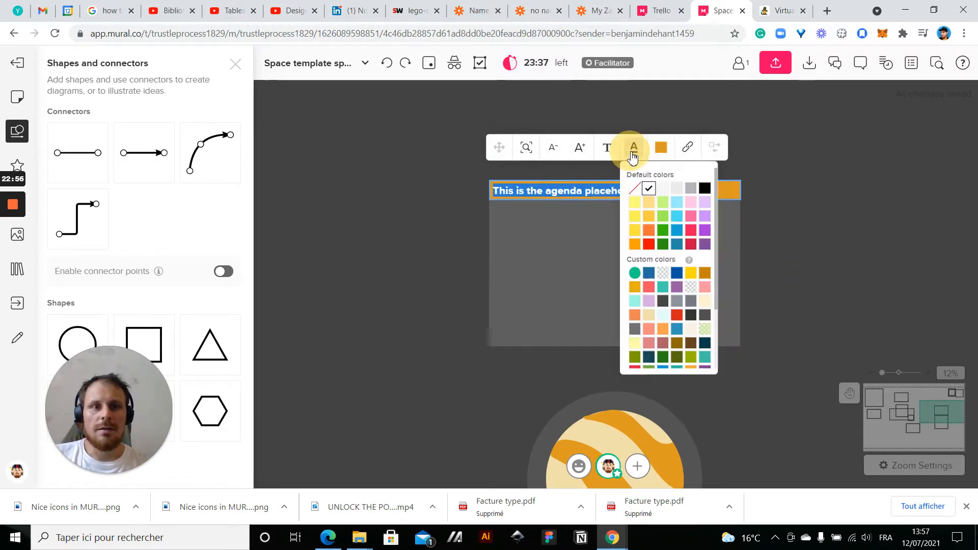
click(694, 288)
click(405, 269)
scroll(405, 269, down, 5)
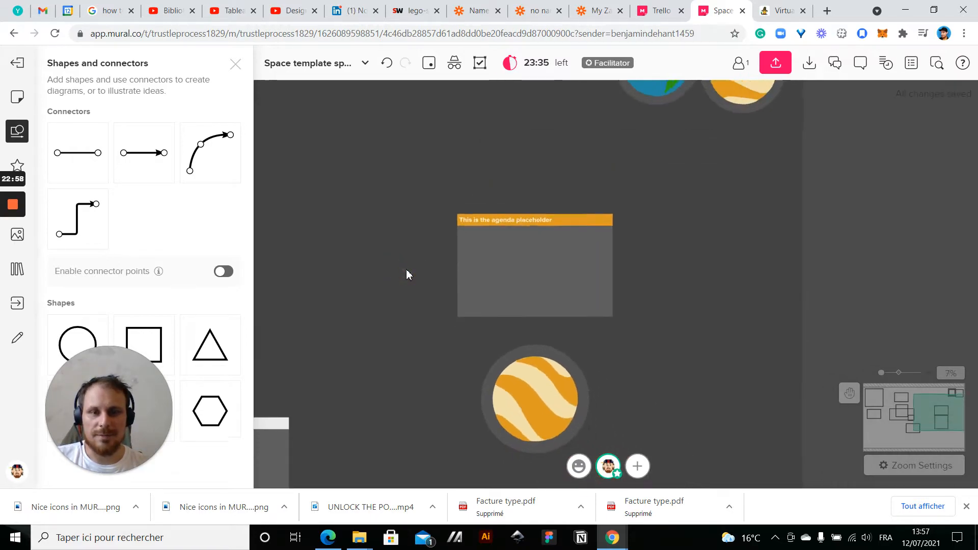
Select the orange-titled box and striped planet together and shift them slightly right and down
drag(611, 298, 938, 294)
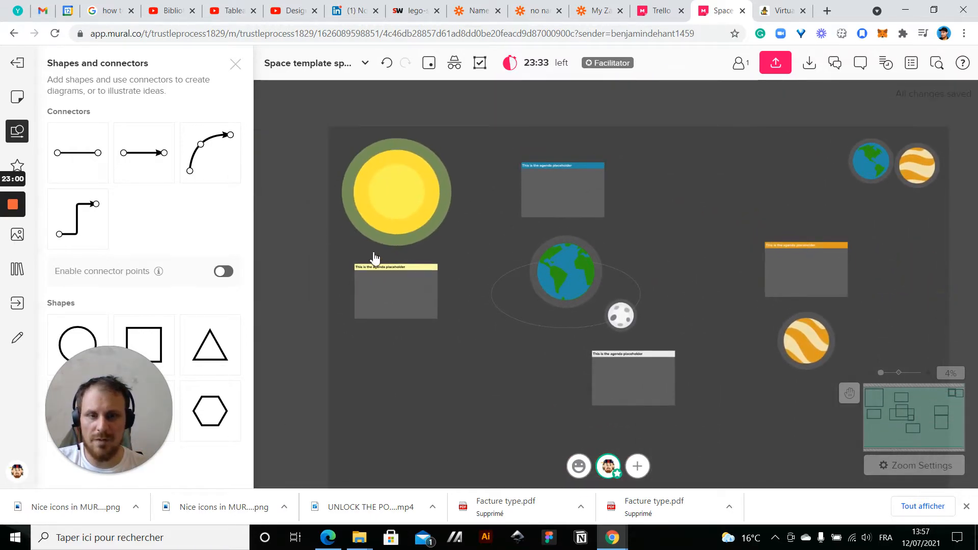
drag(702, 185, 630, 113)
drag(678, 307, 710, 344)
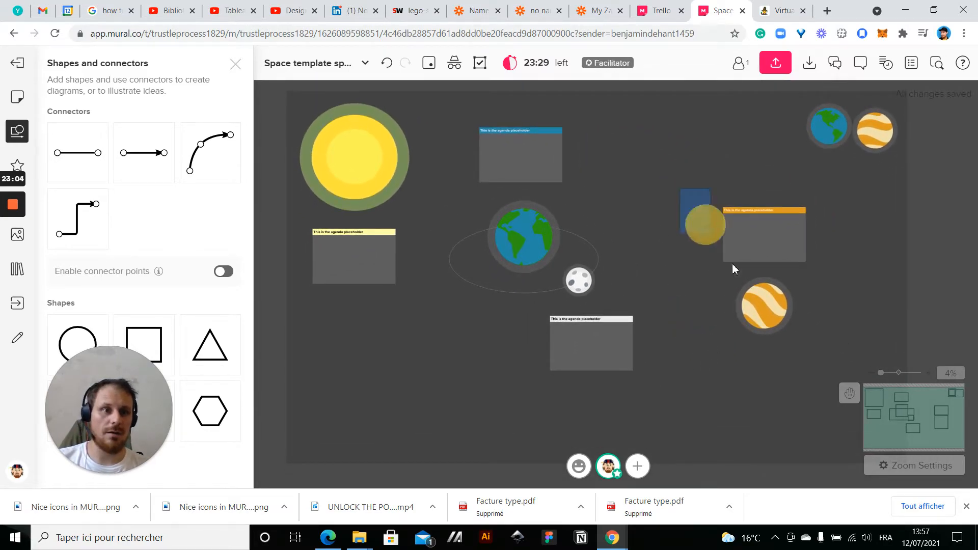
drag(720, 246, 804, 345)
drag(767, 252, 786, 272)
click(677, 181)
drag(901, 175, 804, 329)
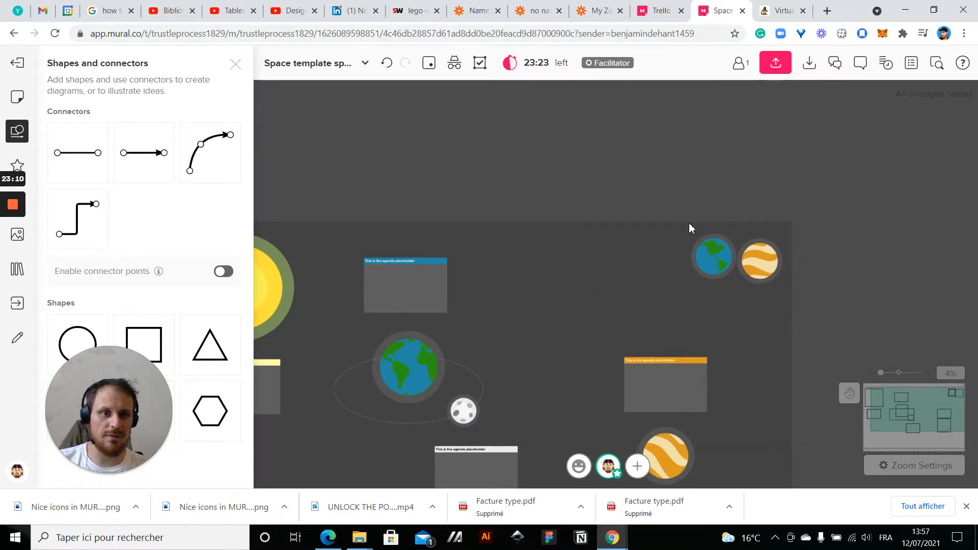
scroll(689, 222, up, 2)
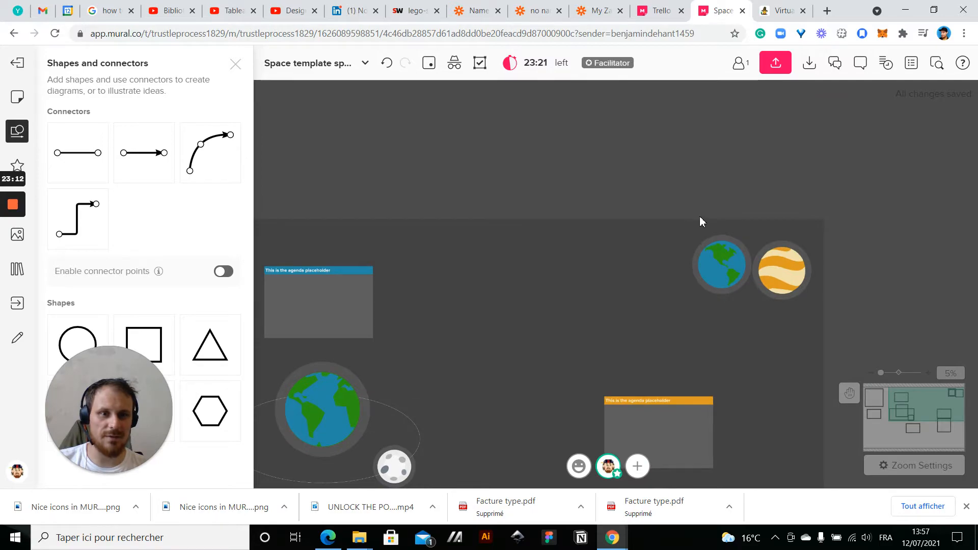
Add an unfilled rectangle with a thin dashed outline in the mural's upper-right corner, and delete the stray yellow sticky note below it
drag(699, 219, 716, 195)
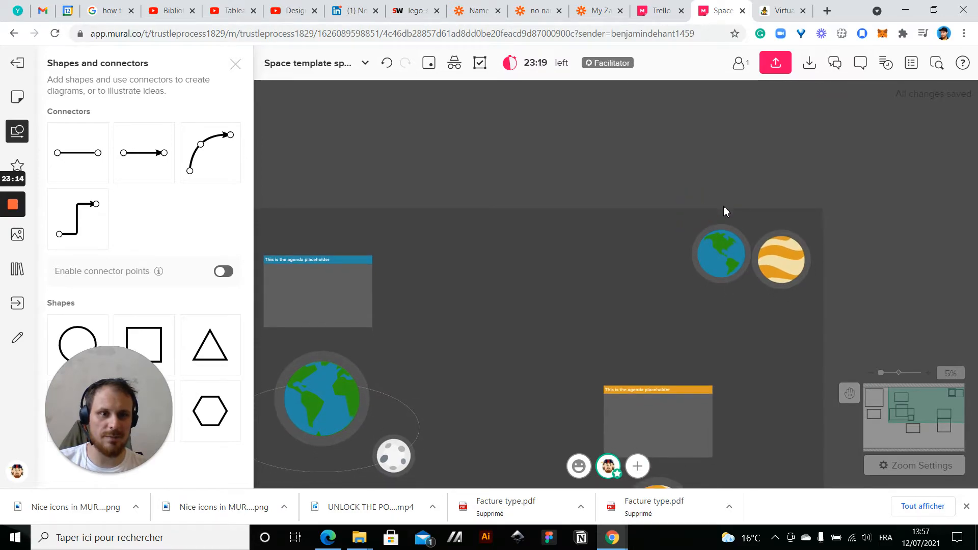
click(723, 201)
drag(722, 189, 719, 101)
scroll(629, 246, down, 2)
drag(619, 241, 538, 241)
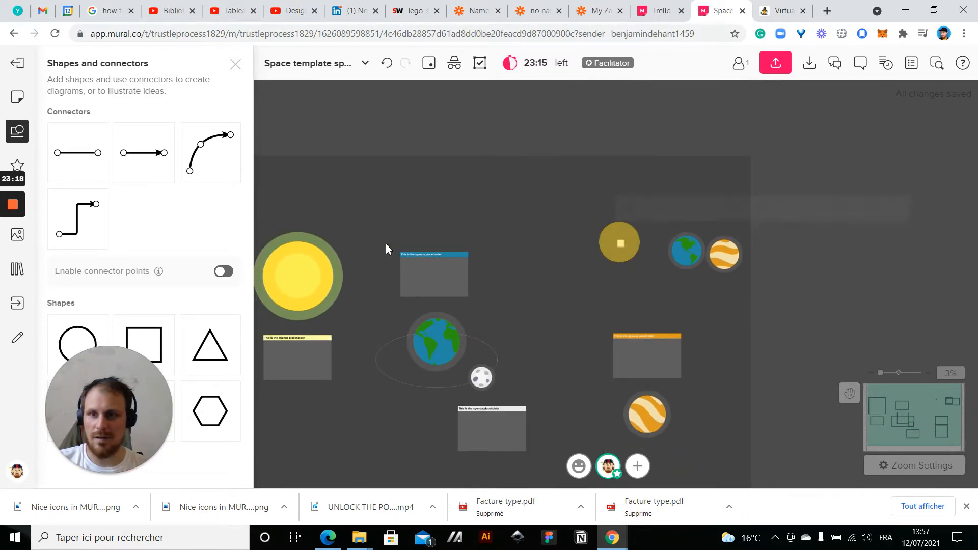
drag(151, 344, 741, 236)
click(690, 144)
click(701, 181)
click(723, 146)
click(793, 166)
click(707, 187)
scroll(692, 184, up, 2)
drag(692, 184, 705, 158)
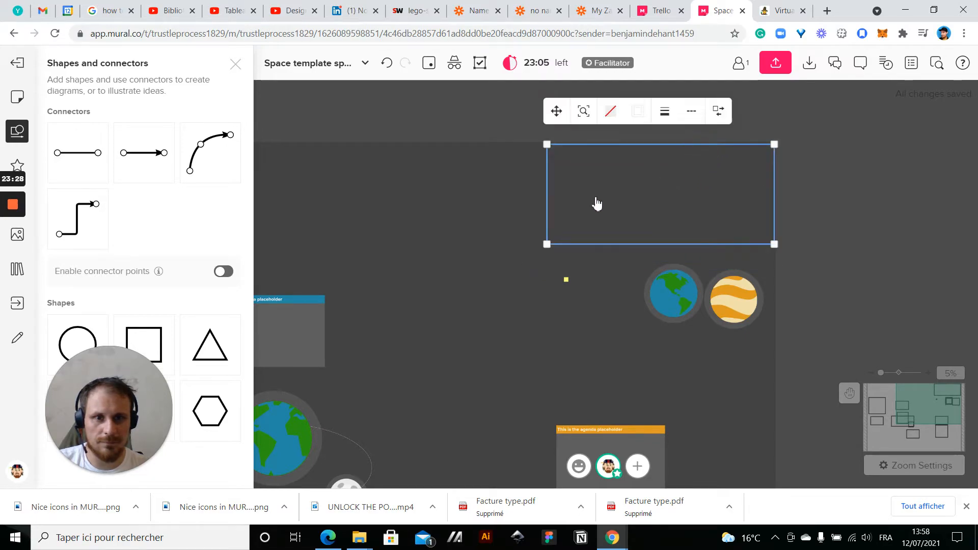
drag(483, 273, 624, 317)
key(Delete)
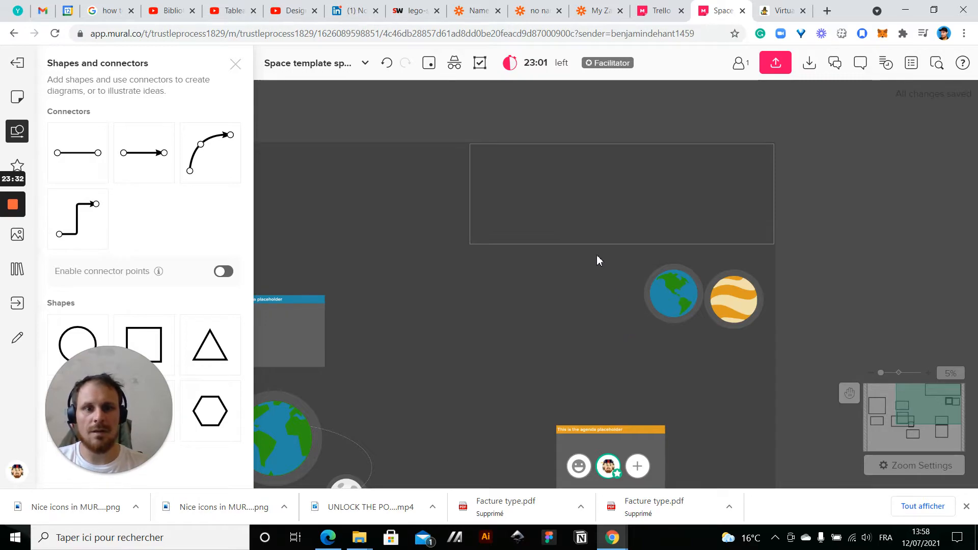
Lock the corner rectangle so any member can unlock it, and move the small Earth and striped planet together inside it
right_click(597, 240)
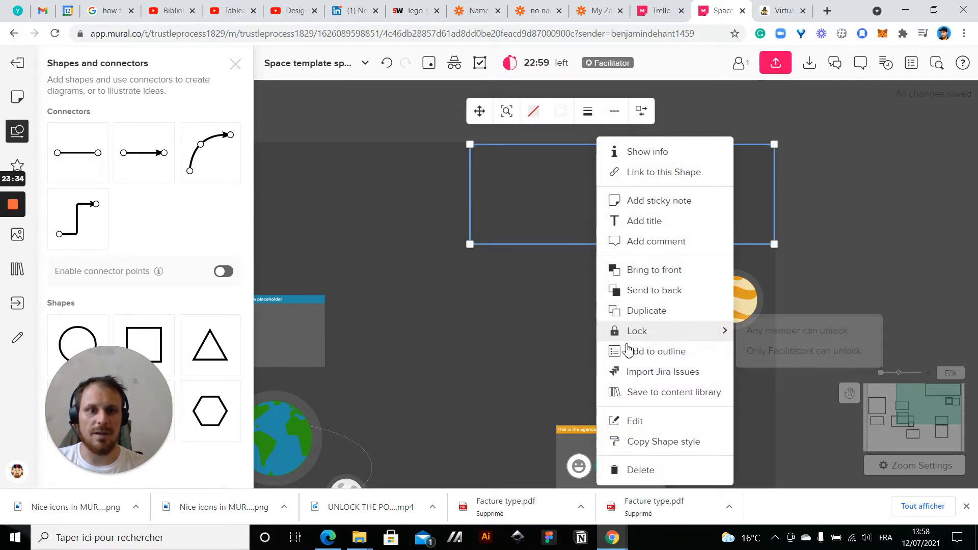
click(754, 330)
drag(652, 359, 760, 189)
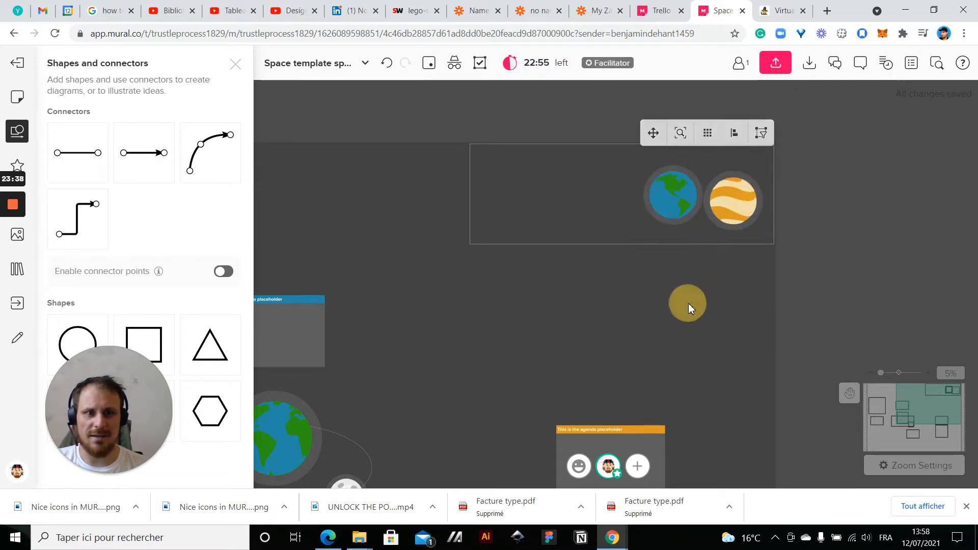
click(688, 303)
Duplicate the moon's orbit ellipse and place the copy beside the sun, overlapping its right half
scroll(688, 304, down, 3)
drag(789, 258, 932, 128)
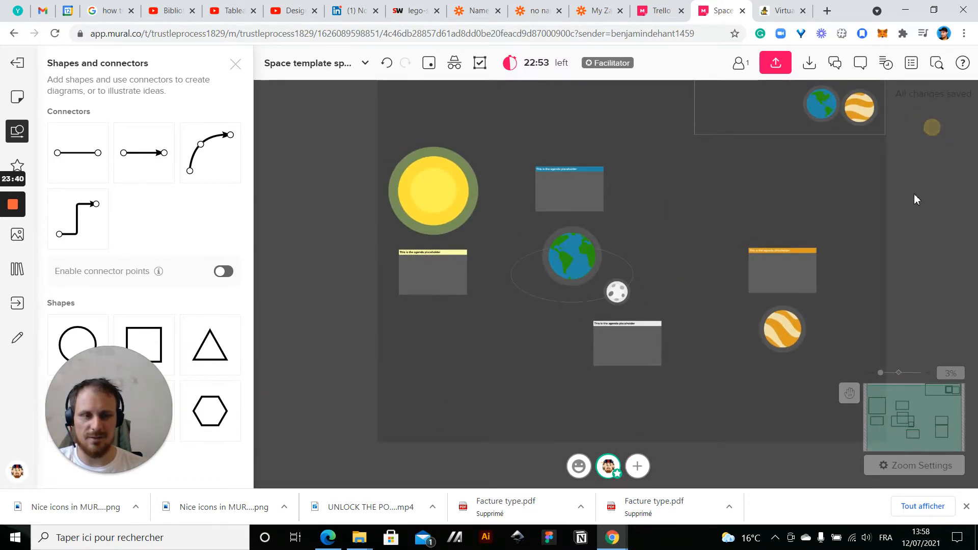
drag(774, 198, 717, 209)
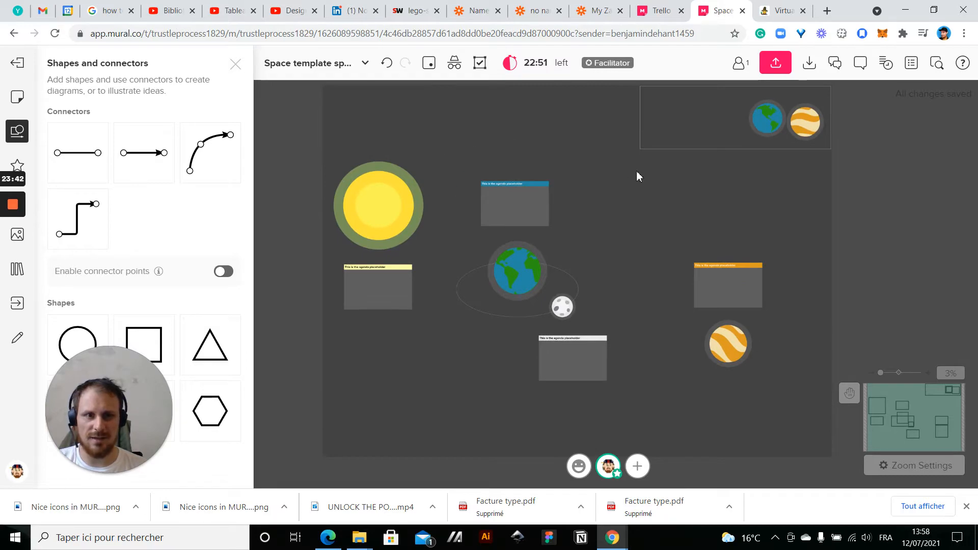
drag(656, 212, 710, 202)
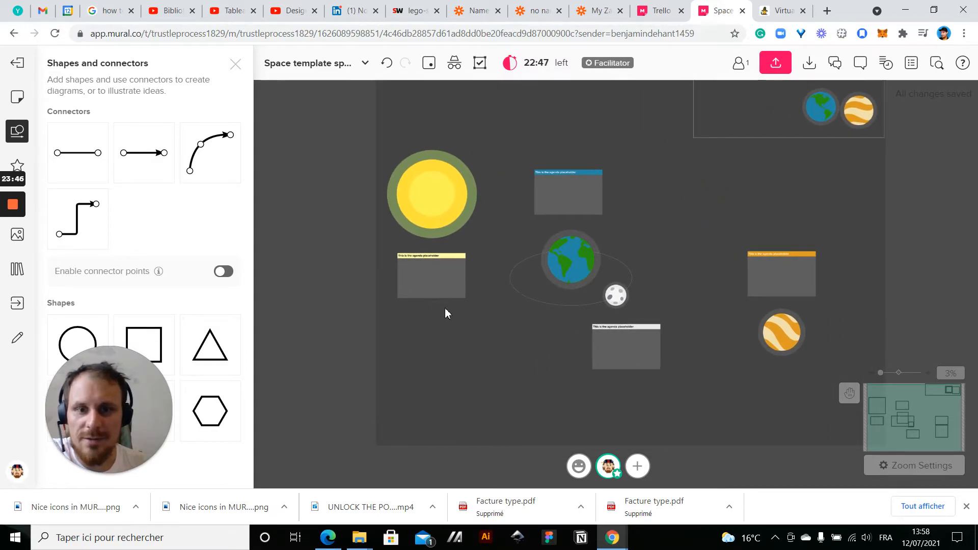
drag(433, 390, 378, 371)
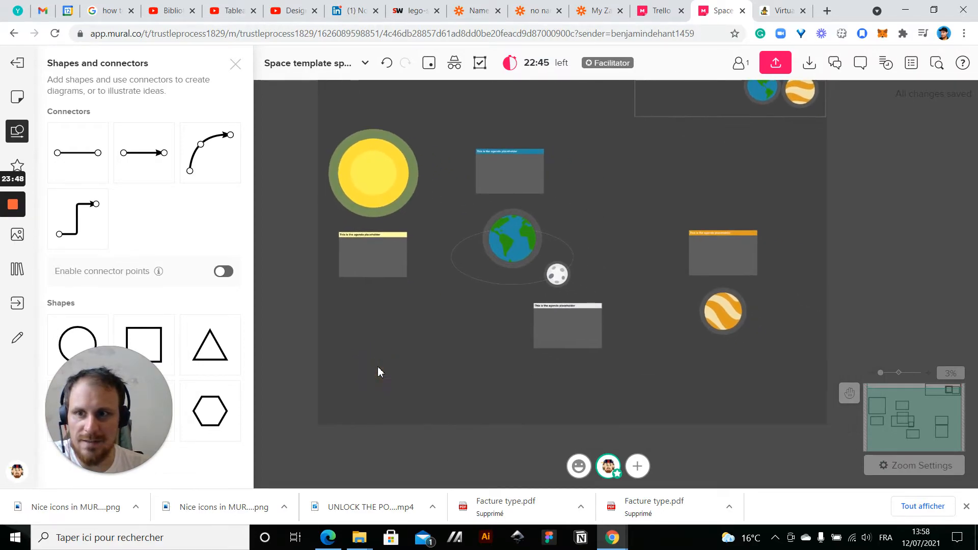
drag(689, 395, 653, 353)
scroll(570, 199, up, 3)
drag(601, 226, 641, 225)
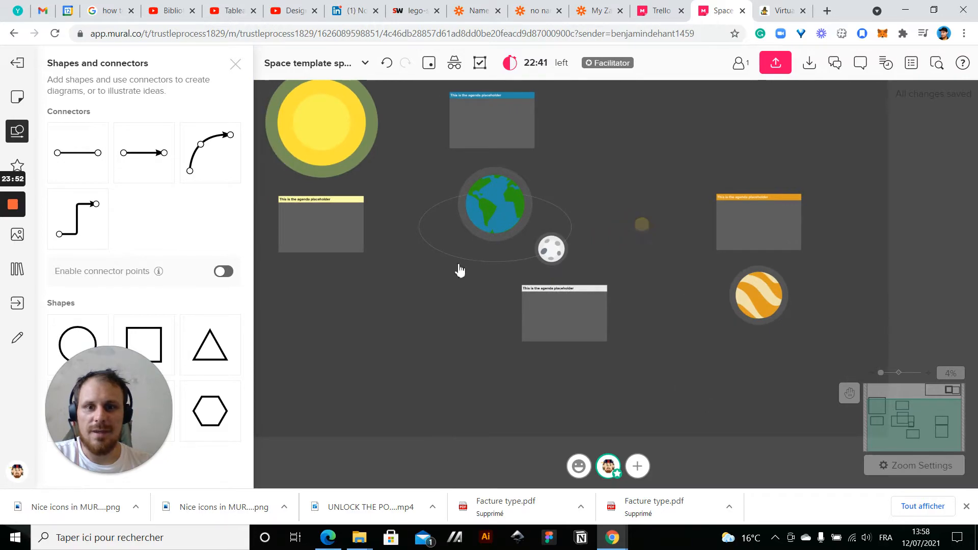
click(456, 257)
key(ctrl+d)
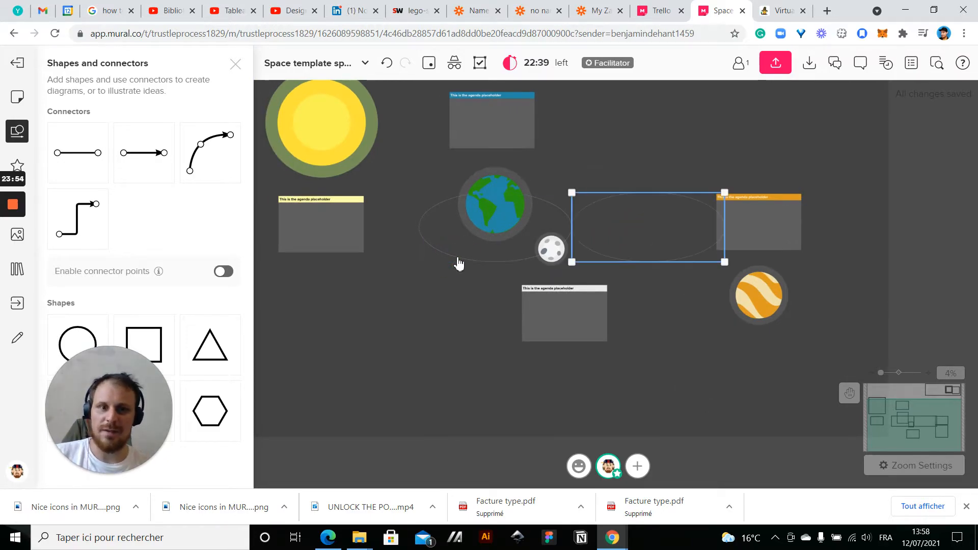
drag(627, 261, 369, 191)
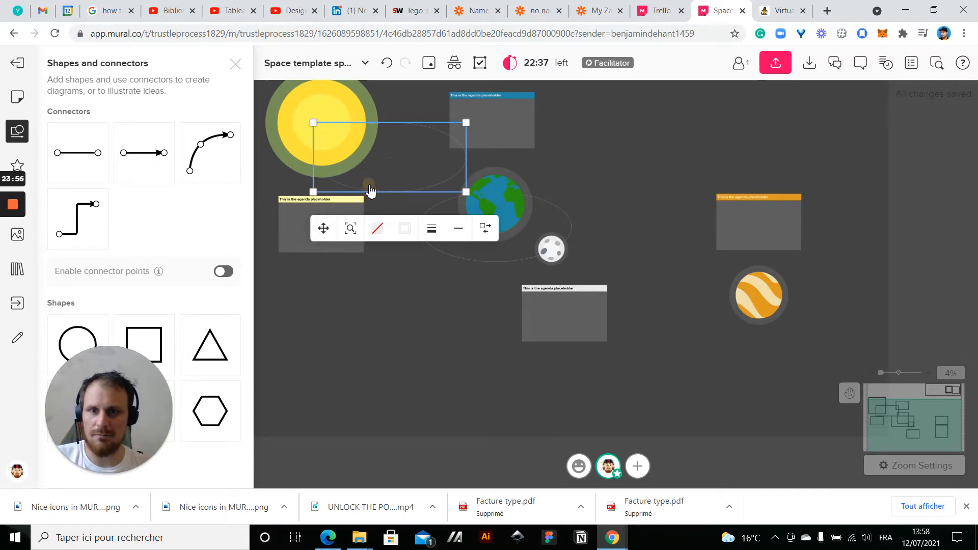
scroll(380, 326, down, 2)
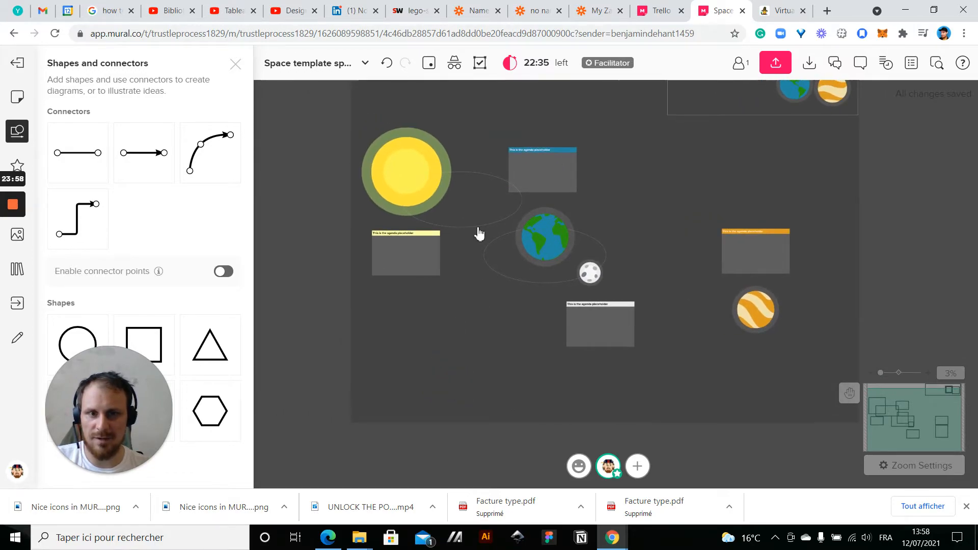
Enlarge the copied ellipse so it circles the sun and passes through the Earth, and send it to the back
click(479, 233)
drag(483, 223, 598, 248)
click(659, 188)
click(591, 209)
right_click(592, 209)
click(642, 292)
click(700, 181)
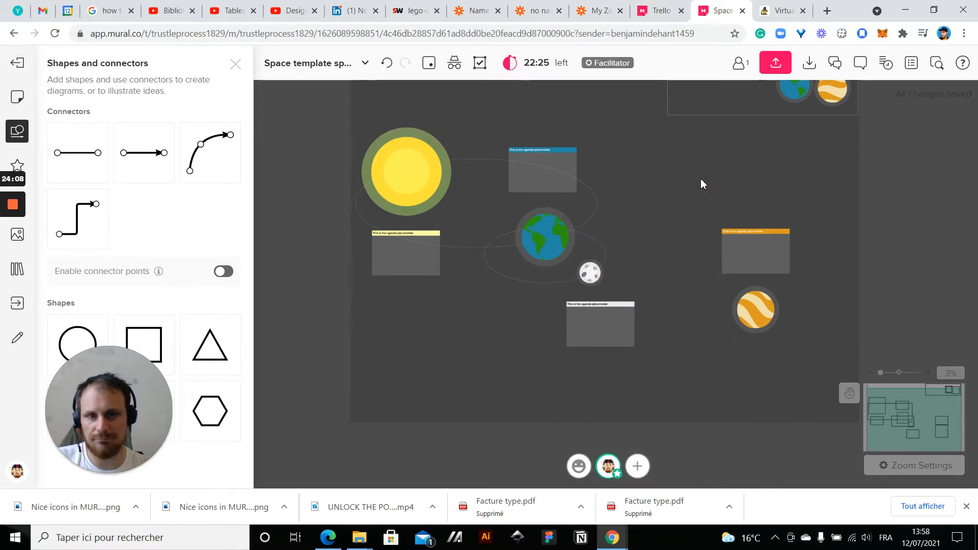
Duplicate the Earth's orbit ellipse and align the copy over the original around the sun
drag(696, 188, 662, 191)
scroll(487, 209, up, 3)
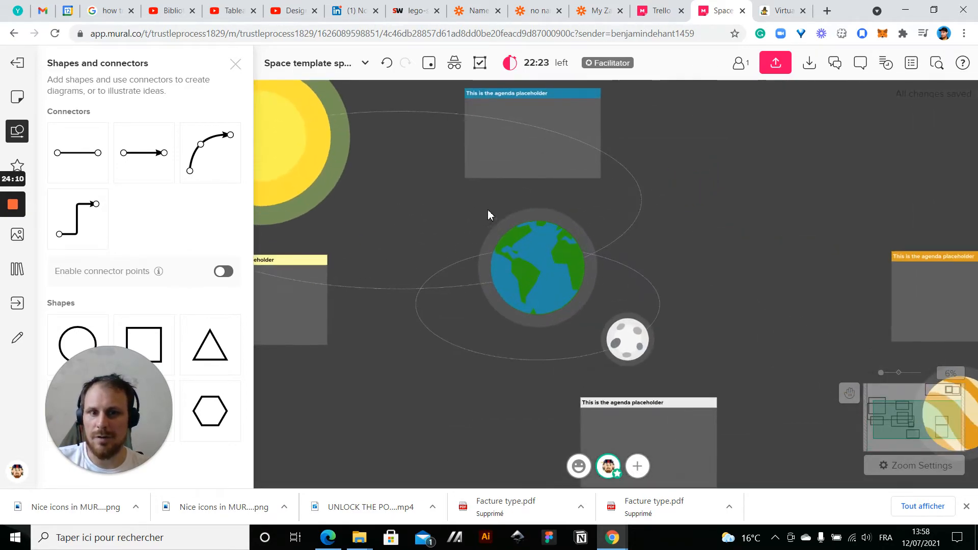
scroll(487, 209, down, 3)
click(563, 207)
click(629, 235)
drag(628, 235, 414, 222)
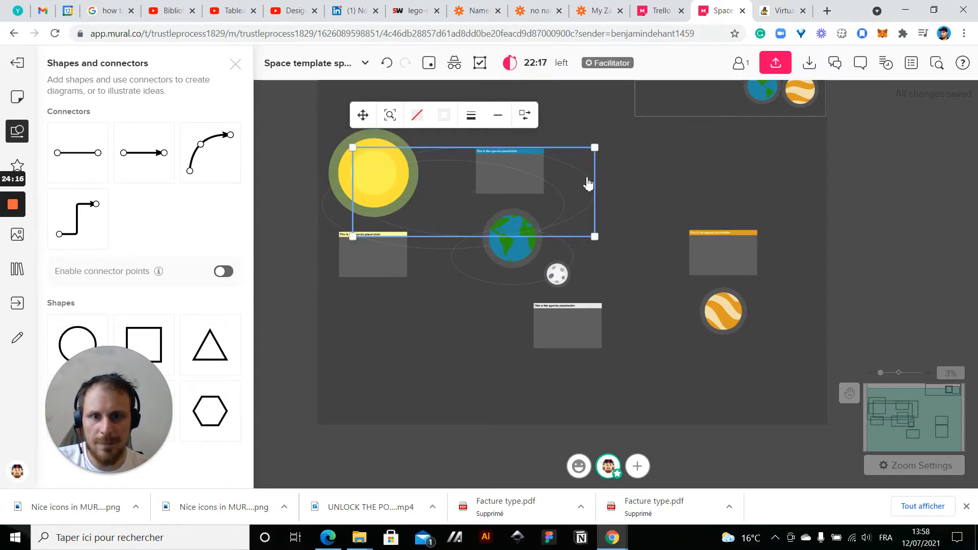
drag(588, 183, 560, 195)
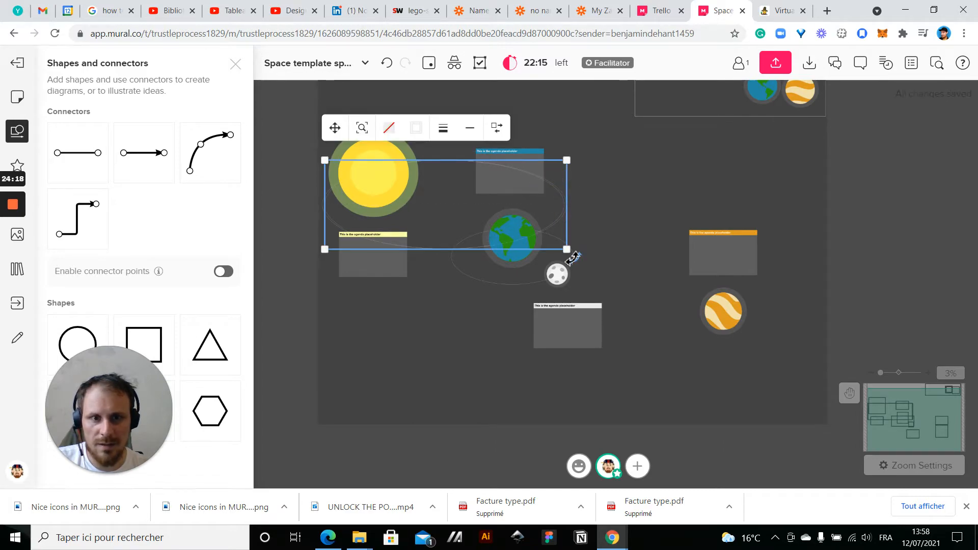
Enlarge the new orbit until its outline passes through the striped planet, and send it to the back
drag(567, 250, 781, 344)
drag(736, 205, 735, 206)
right_click(735, 205)
click(775, 289)
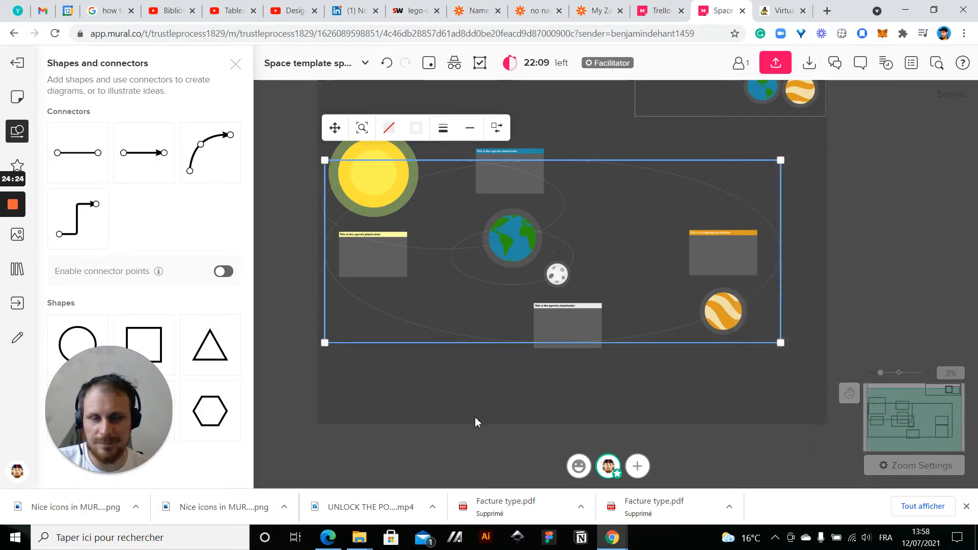
click(475, 416)
drag(426, 164, 565, 158)
key(ctrl+z)
Stretch the outer orbit up and slightly left so it encloses more of the sun and the blue-titled box
click(644, 164)
click(322, 160)
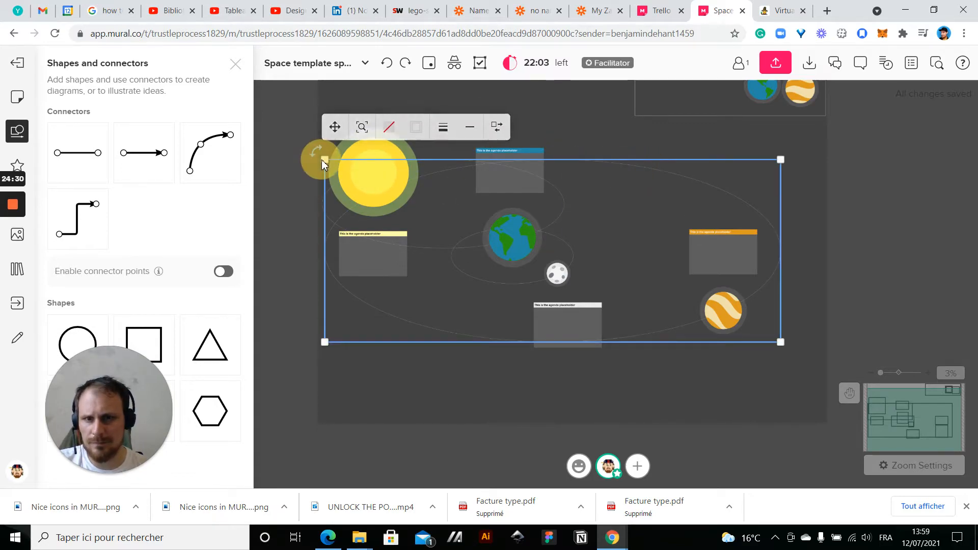
click(368, 304)
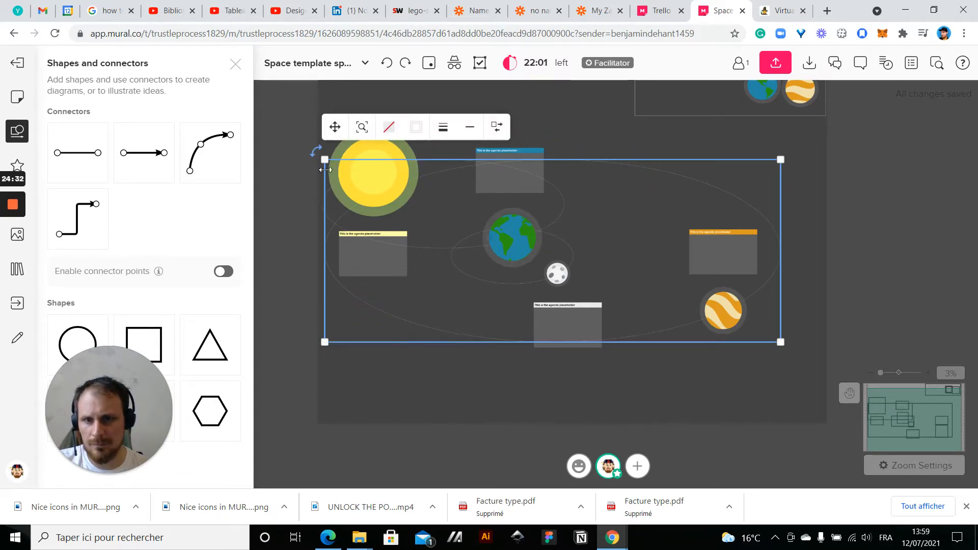
drag(325, 159, 314, 115)
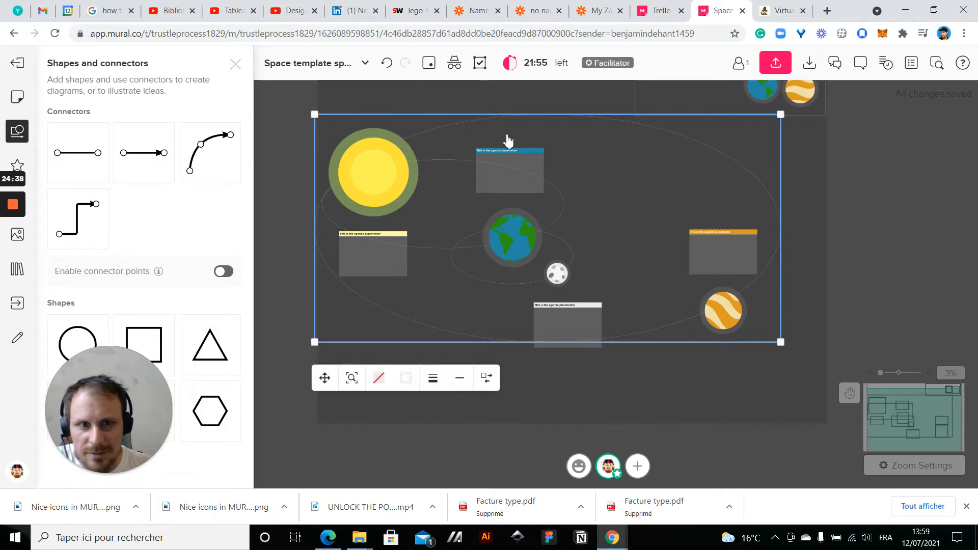
drag(578, 114, 579, 129)
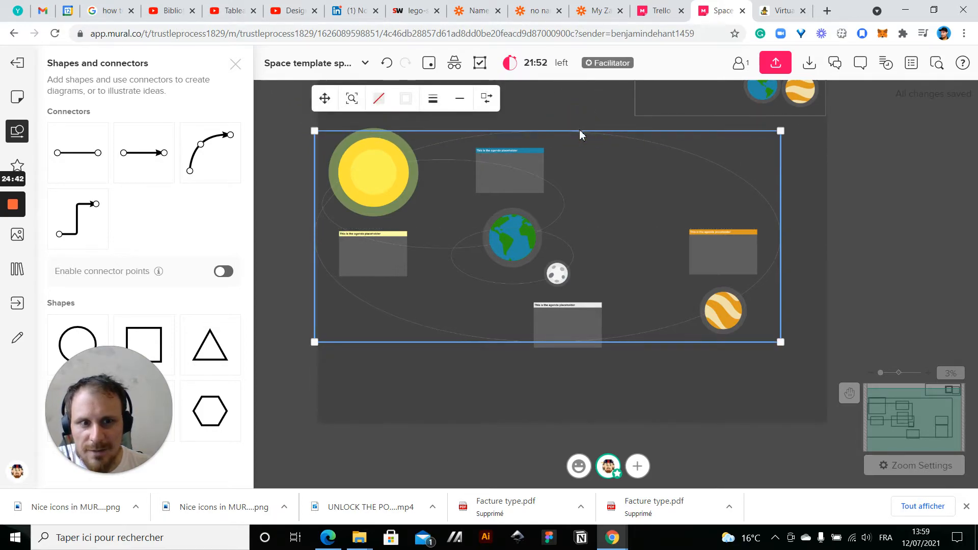
click(460, 425)
Extend the mural's left edge outward so the outer orbit fits within the canvas
drag(486, 421, 549, 434)
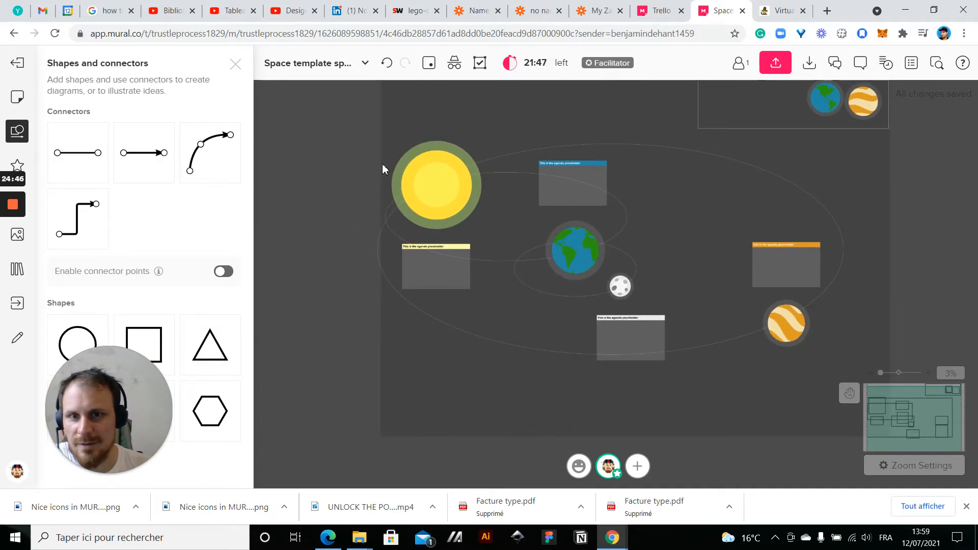
scroll(381, 164, up, 3)
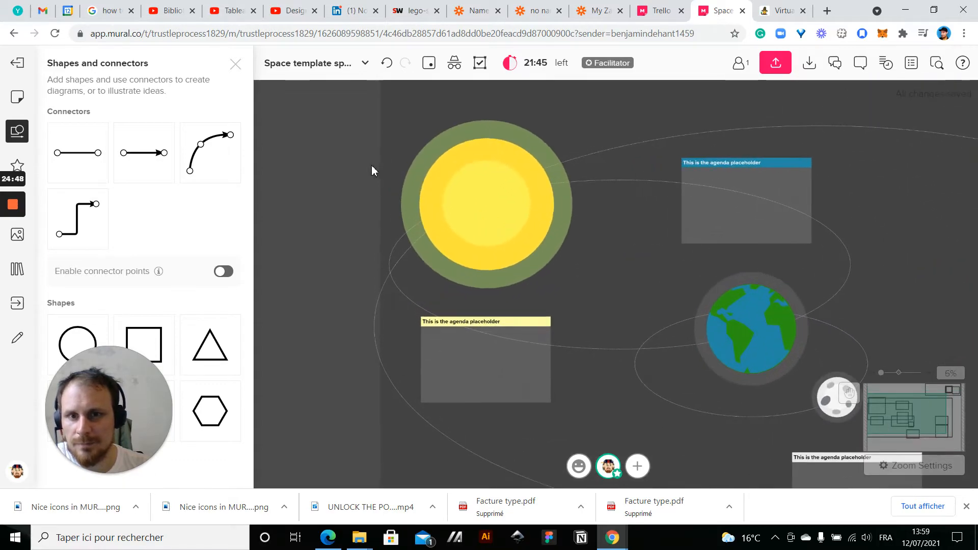
drag(381, 163, 349, 200)
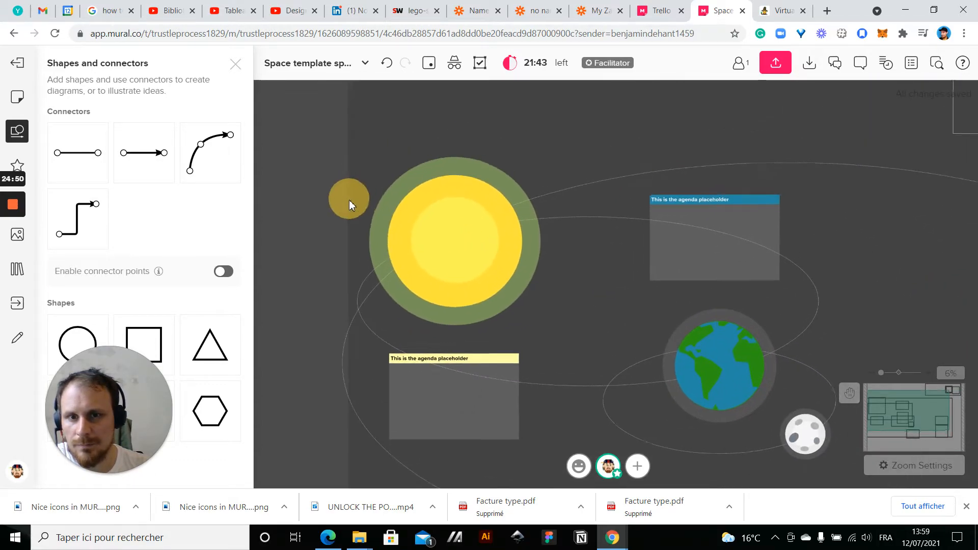
scroll(348, 201, up, 3)
drag(348, 220, 284, 219)
scroll(365, 266, down, 1)
scroll(365, 270, down, 5)
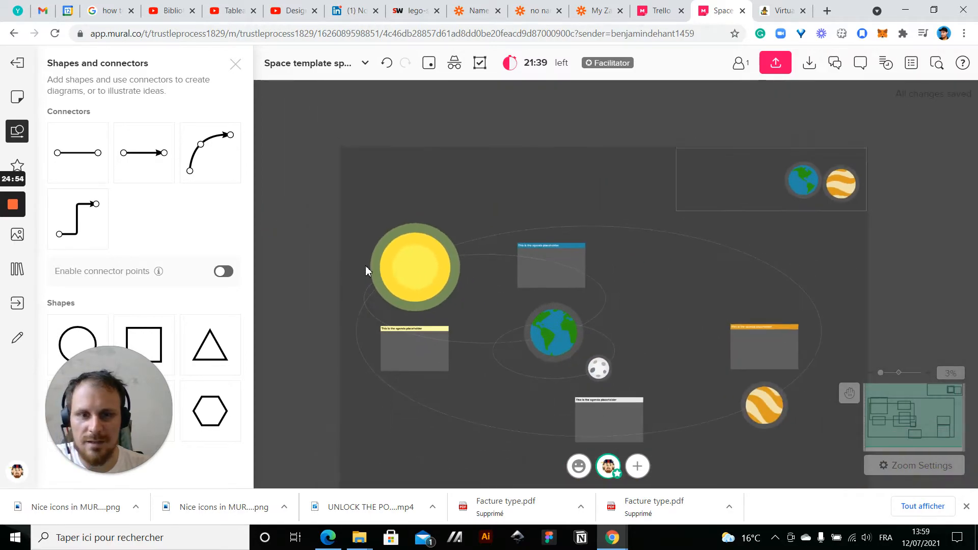
Move the yellow-titled box up closer beneath the sun, and shift the white-titled box slightly up and left toward the moon
drag(320, 433, 256, 362)
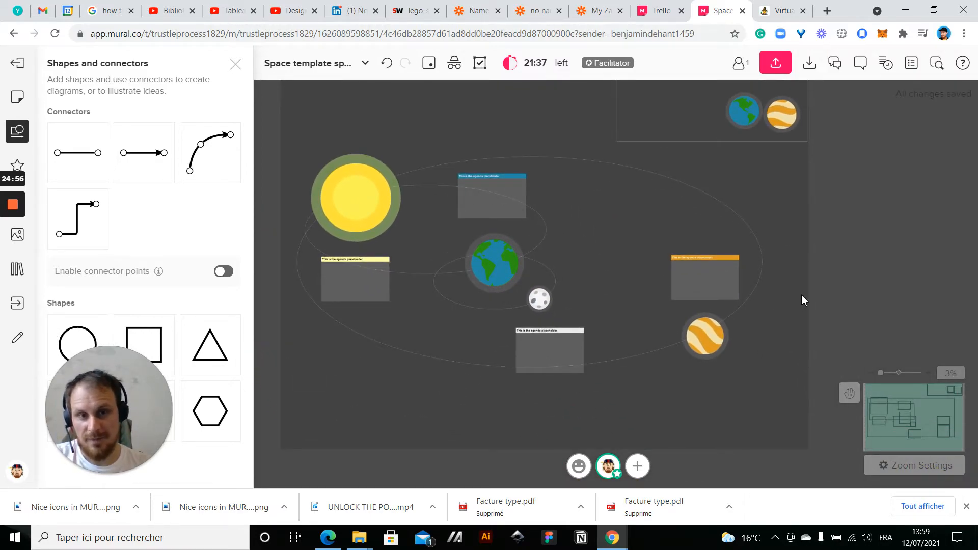
drag(830, 286, 879, 257)
scroll(480, 244, up, 2)
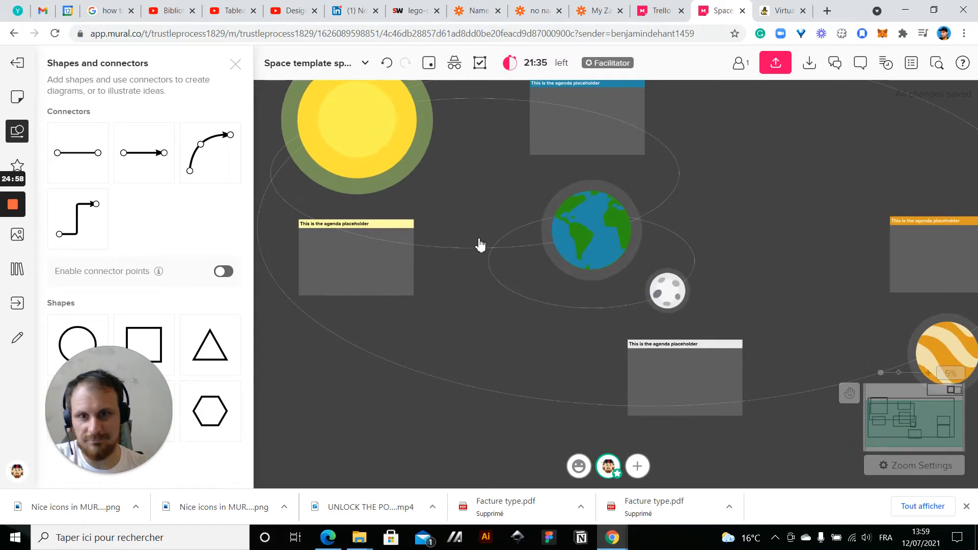
click(343, 267)
drag(343, 266, 346, 252)
click(694, 371)
drag(694, 370, 687, 360)
click(783, 231)
Review the overall layout of the mural, with its planets, orbits and titled boxes
drag(814, 173, 740, 296)
scroll(740, 295, down, 5)
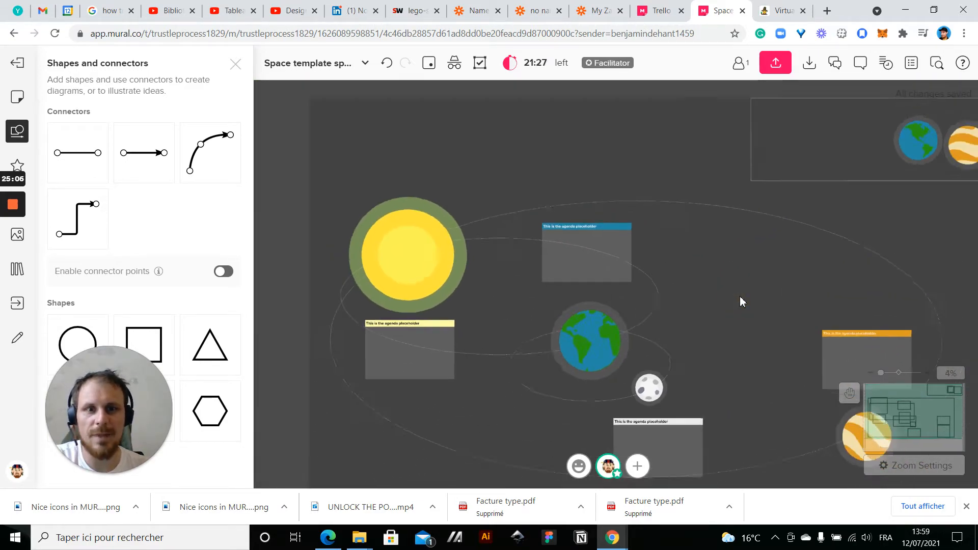
drag(601, 161, 521, 96)
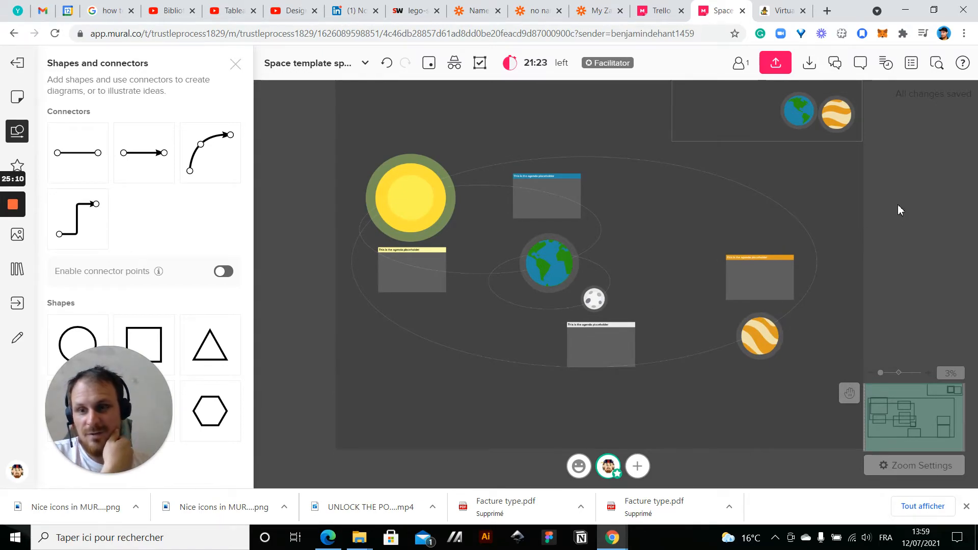
drag(892, 226, 871, 209)
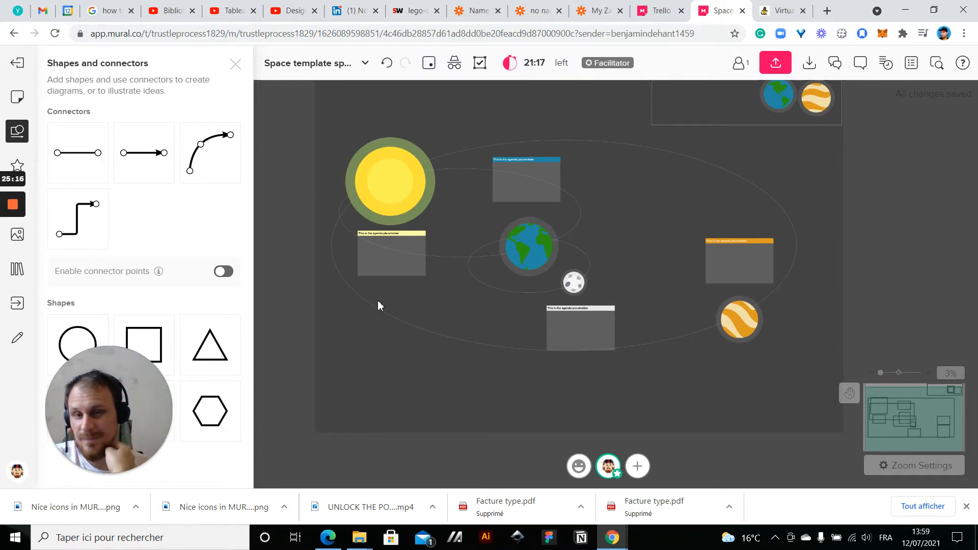
scroll(424, 301, up, 2)
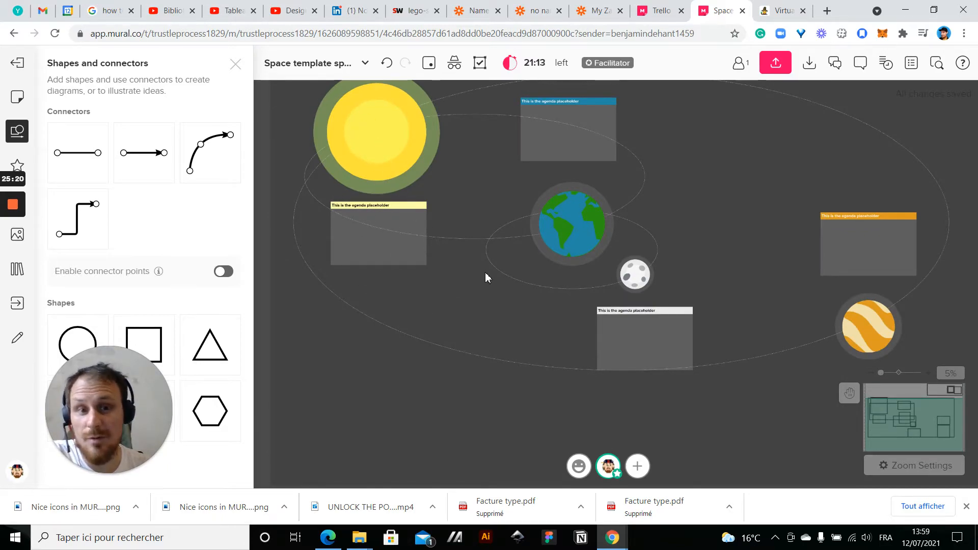
scroll(617, 213, up, 1)
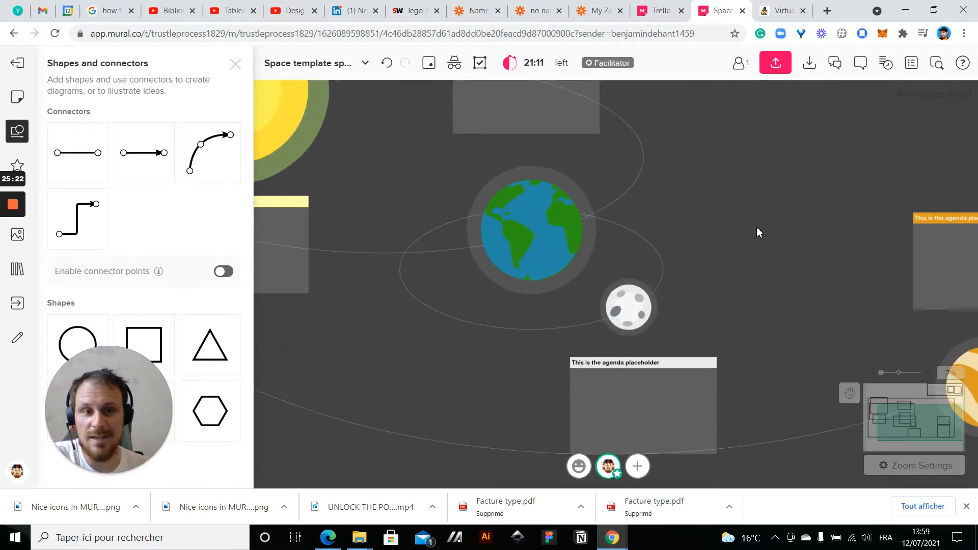
scroll(774, 229, down, 1)
drag(795, 230, 865, 242)
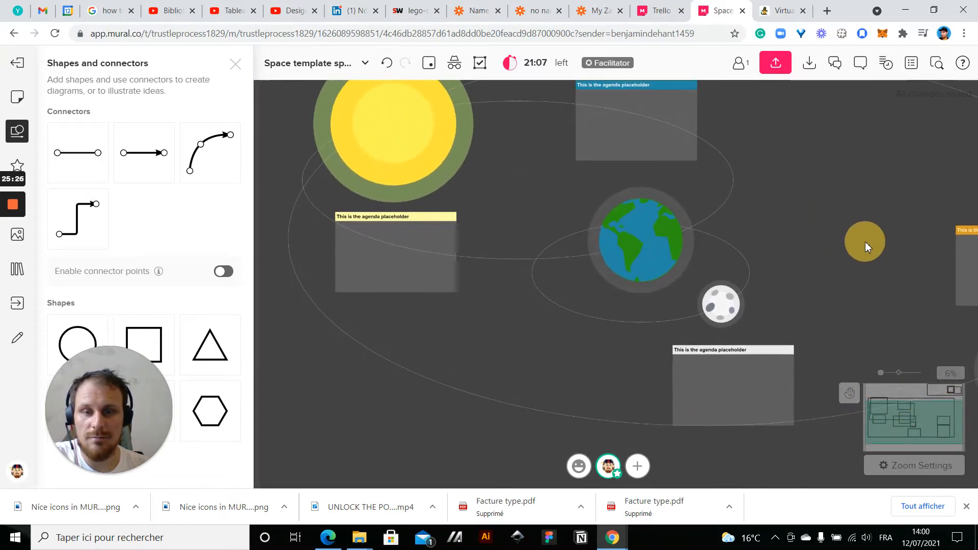
Move the yellow-titled box from beneath the sun to the space directly above it
scroll(441, 308, down, 2)
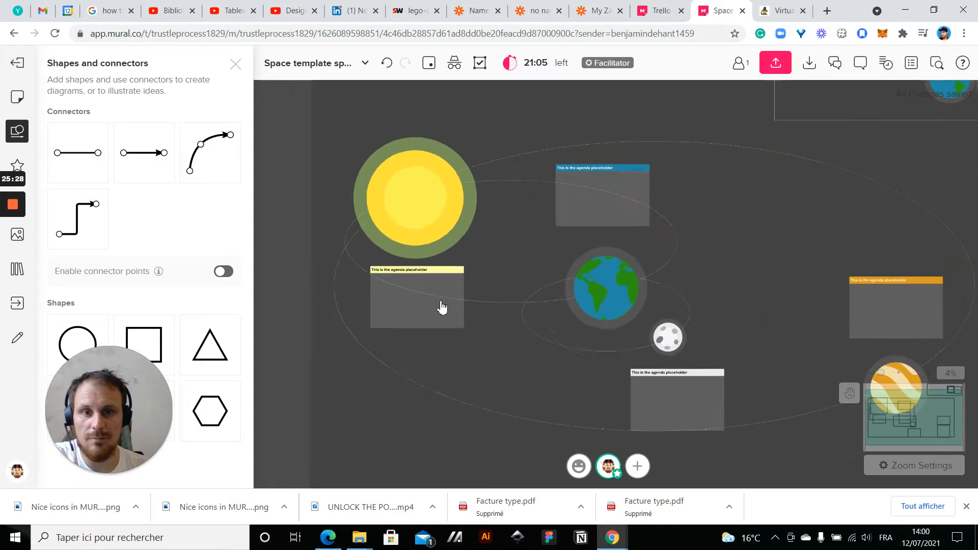
drag(300, 265, 348, 313)
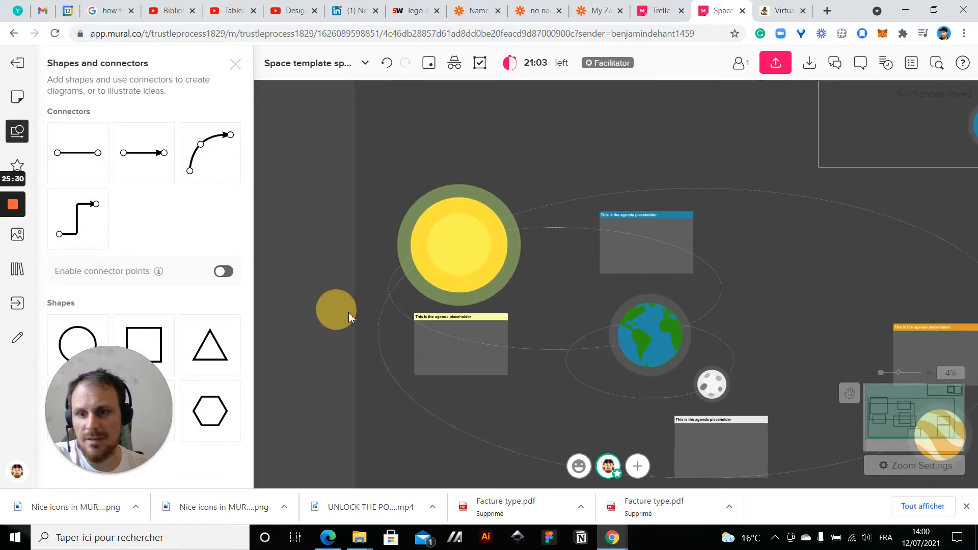
click(451, 371)
drag(451, 371, 450, 164)
click(329, 172)
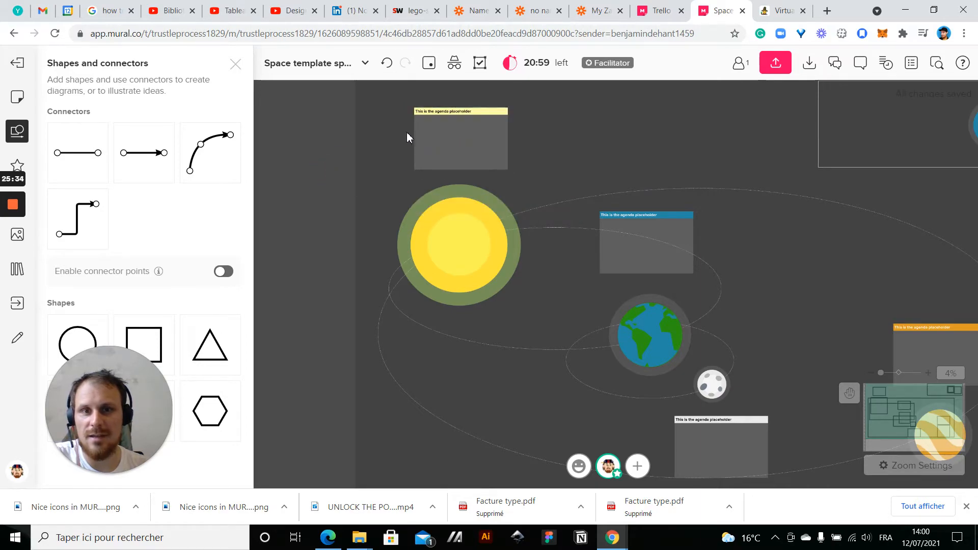
Examine the layout of the boxes, planets and orbits up close and as a whole
scroll(406, 132, up, 3)
drag(660, 131, 630, 203)
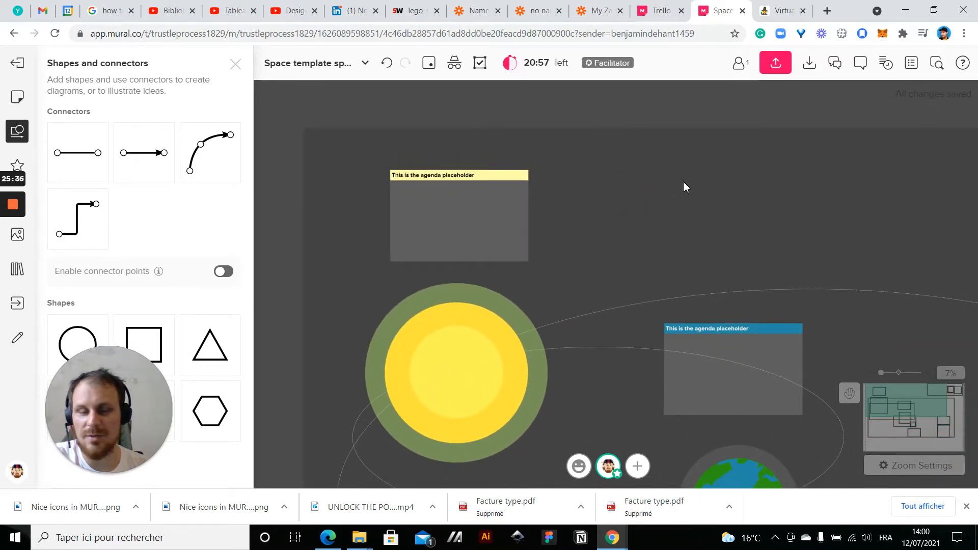
drag(714, 207, 561, 77)
click(545, 233)
mouse_move(540, 228)
mouse_down()
mouse_move(554, 253)
mouse_move(537, 240)
mouse_up()
drag(721, 254, 667, 154)
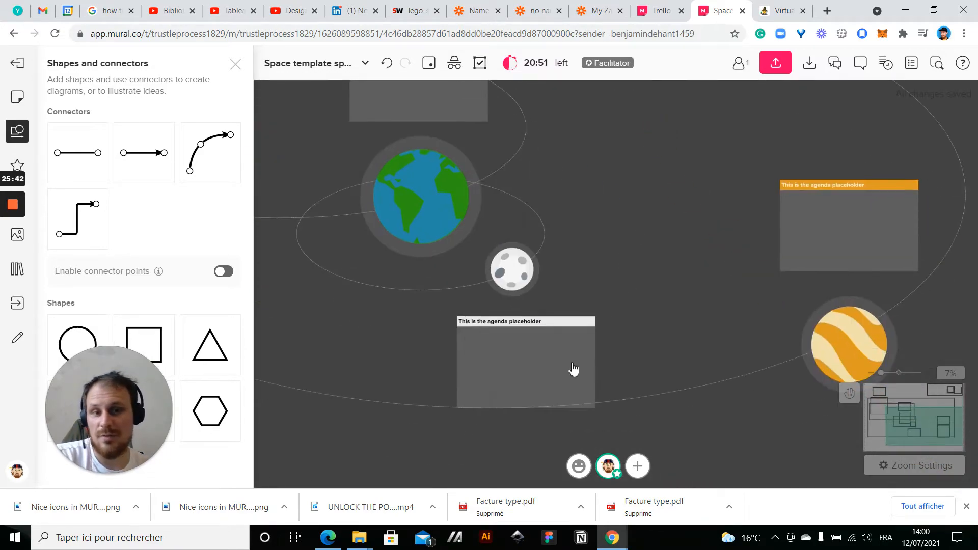
drag(720, 220, 611, 290)
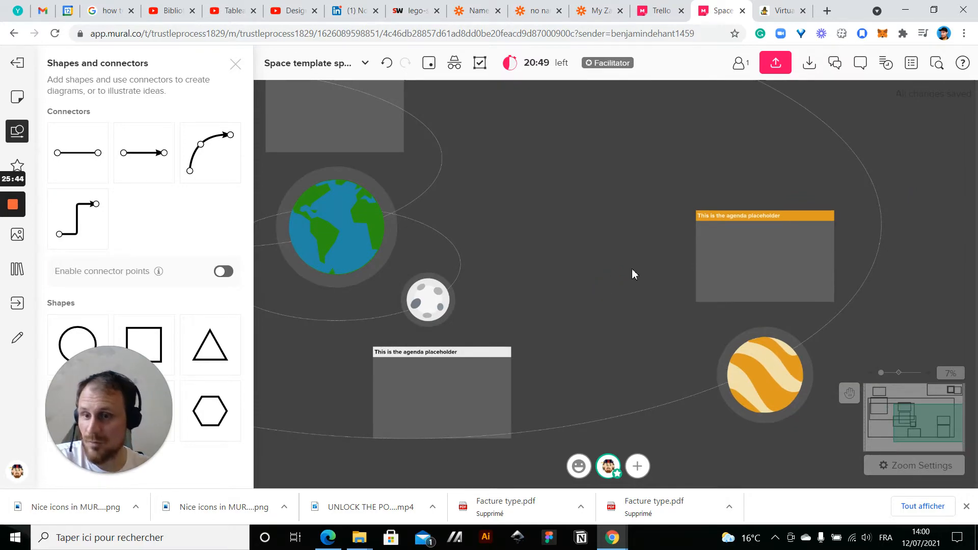
scroll(632, 269, down, 5)
drag(631, 269, 686, 285)
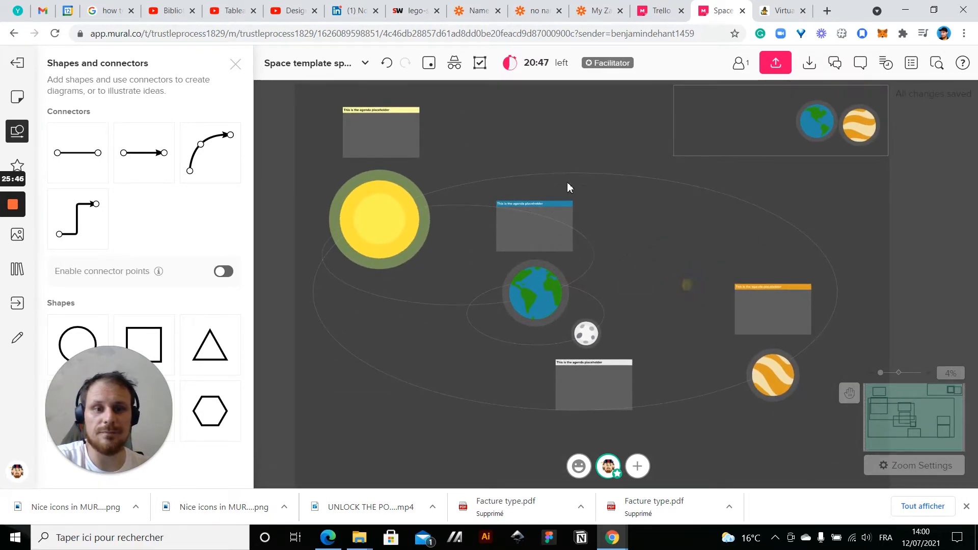
Move the white-titled box up and right so it sits beside the moon, inside the outer orbit
click(601, 399)
drag(601, 399, 657, 348)
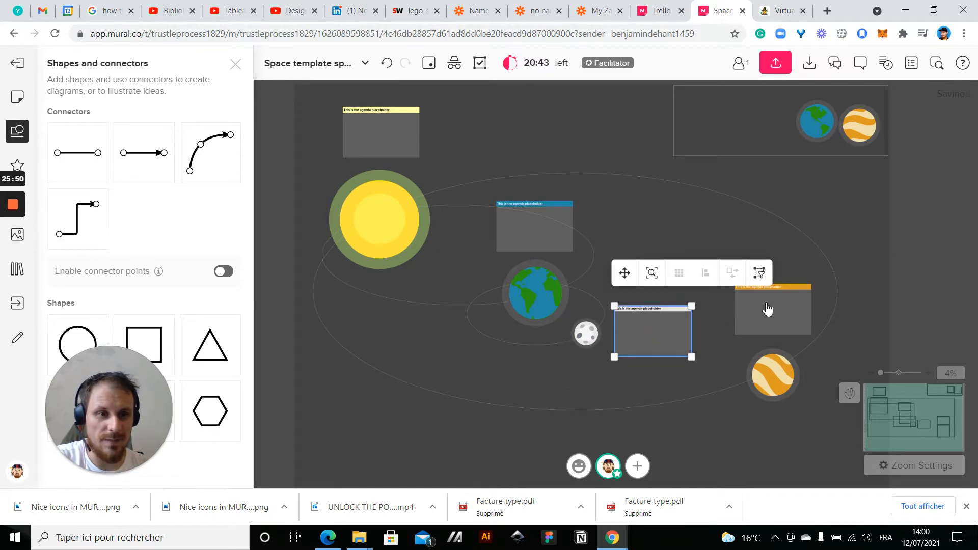
click(765, 310)
click(902, 354)
scroll(895, 300, down, 1)
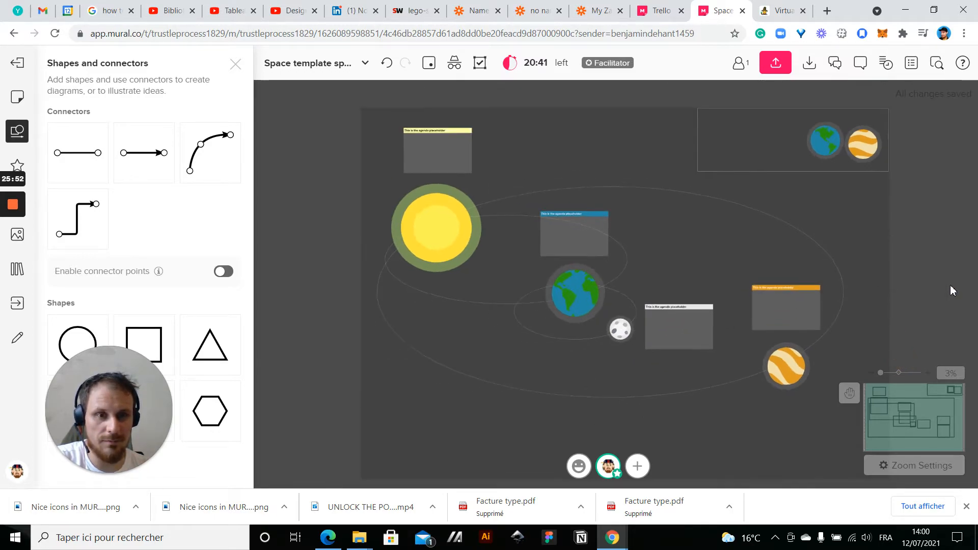
Move the blue-titled box down and left so it sits beside the Earth, just below the sun
drag(950, 286, 823, 203)
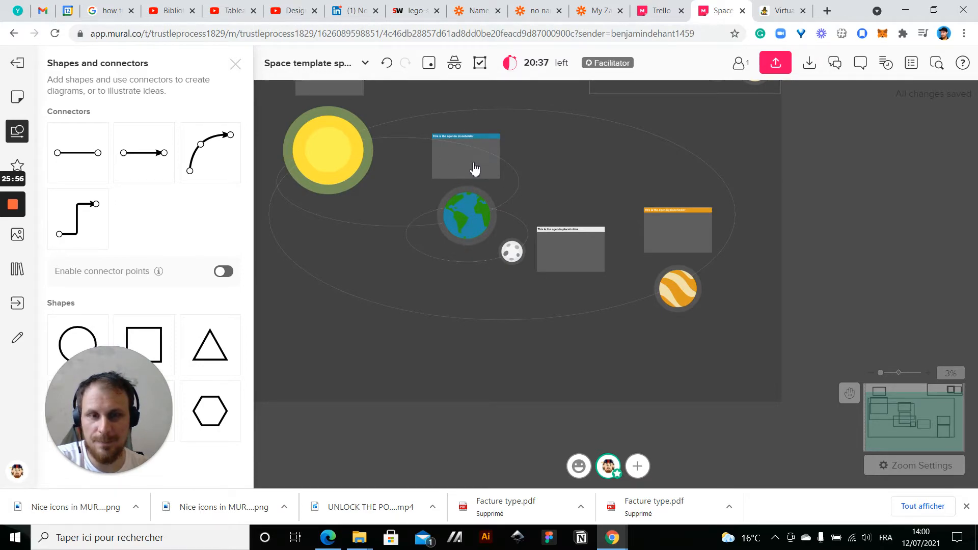
mouse_move(474, 169)
mouse_down()
mouse_move(542, 218)
mouse_move(484, 164)
mouse_move(465, 161)
mouse_move(414, 215)
mouse_move(379, 220)
mouse_move(387, 228)
mouse_up()
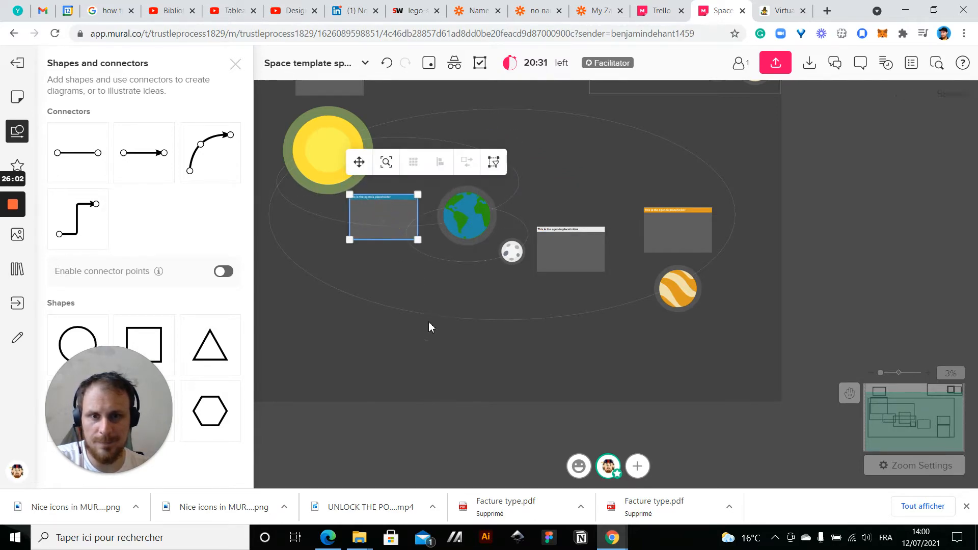
click(411, 363)
Move the orange-titled box to the right side of the orange striped planet
click(668, 241)
drag(668, 241, 752, 295)
click(751, 336)
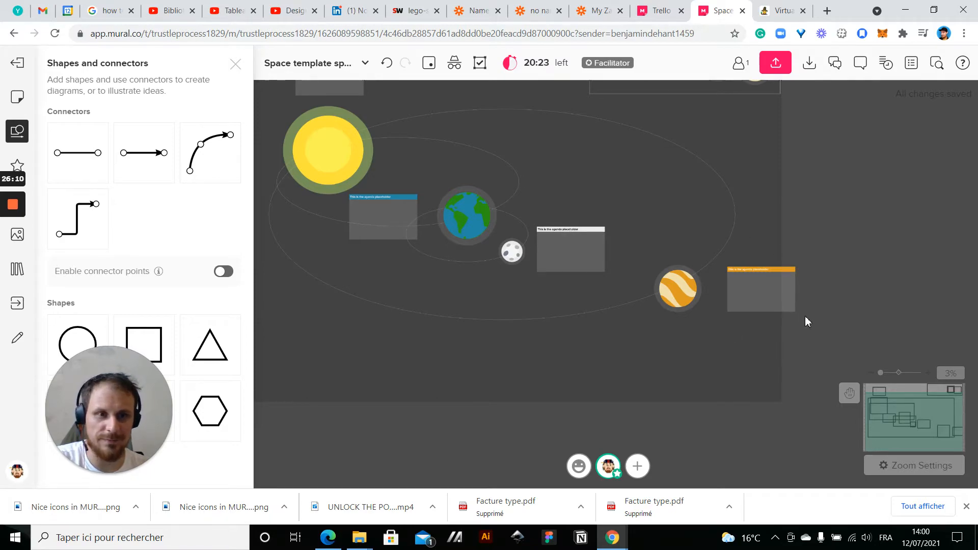
Extend the mural's right edge outward so the orange-titled box fits within the canvas
scroll(805, 316, up, 2)
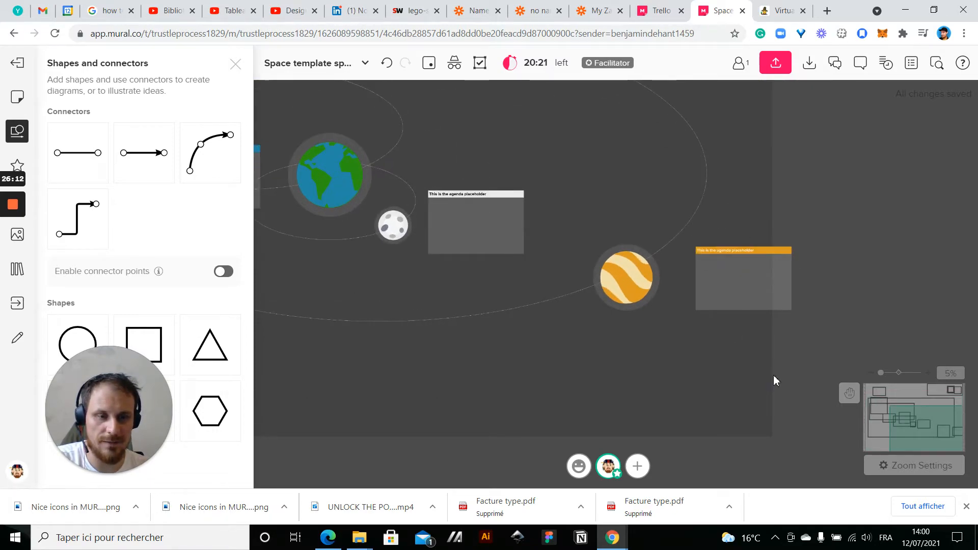
scroll(773, 375, up, 3)
drag(771, 379, 861, 380)
scroll(549, 388, down, 2)
scroll(549, 388, down, 3)
drag(788, 223, 961, 240)
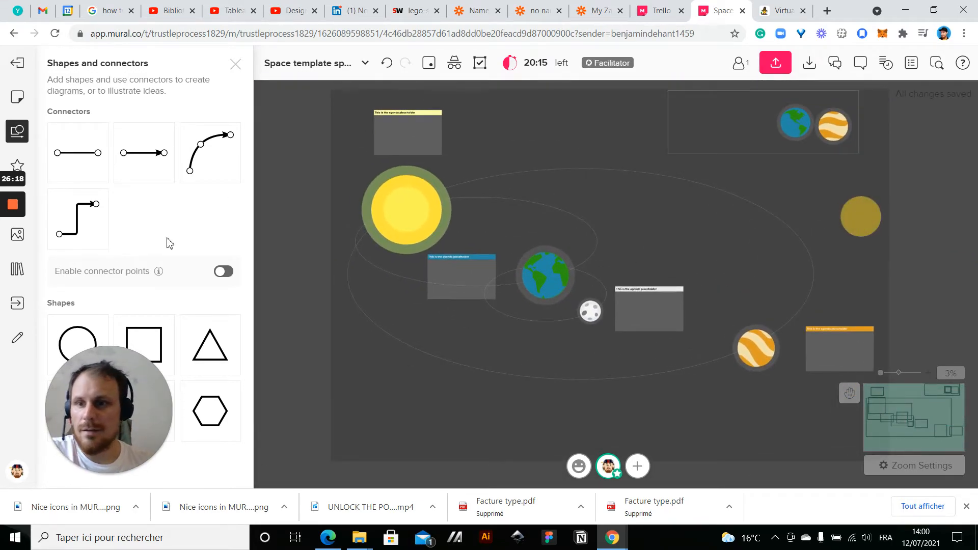
Search the icon library for "star" and browse the available star designs
click(17, 164)
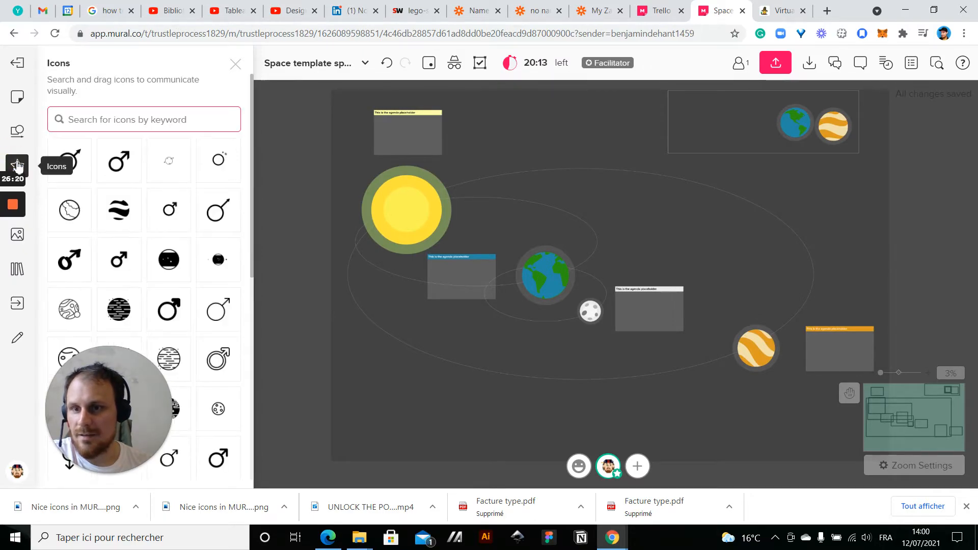
text(star)
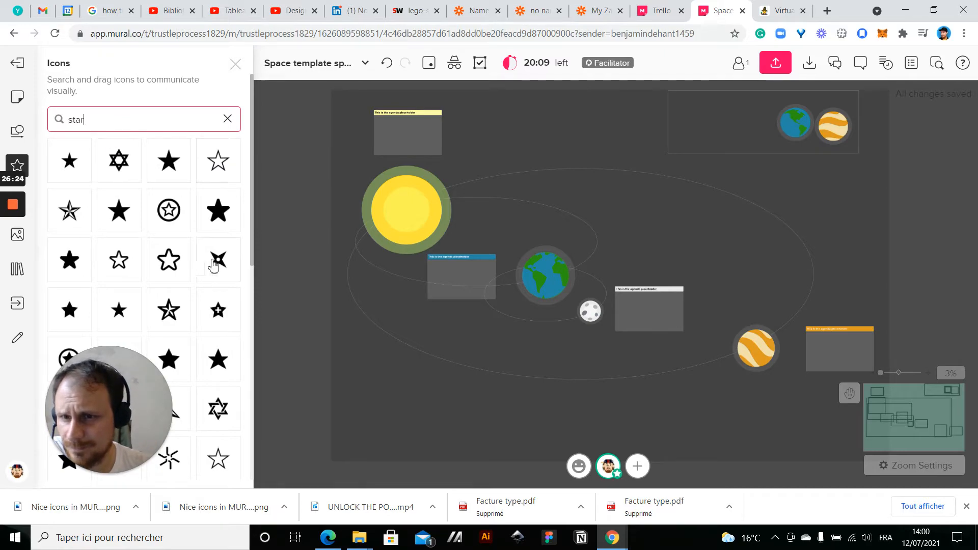
scroll(172, 279, down, 5)
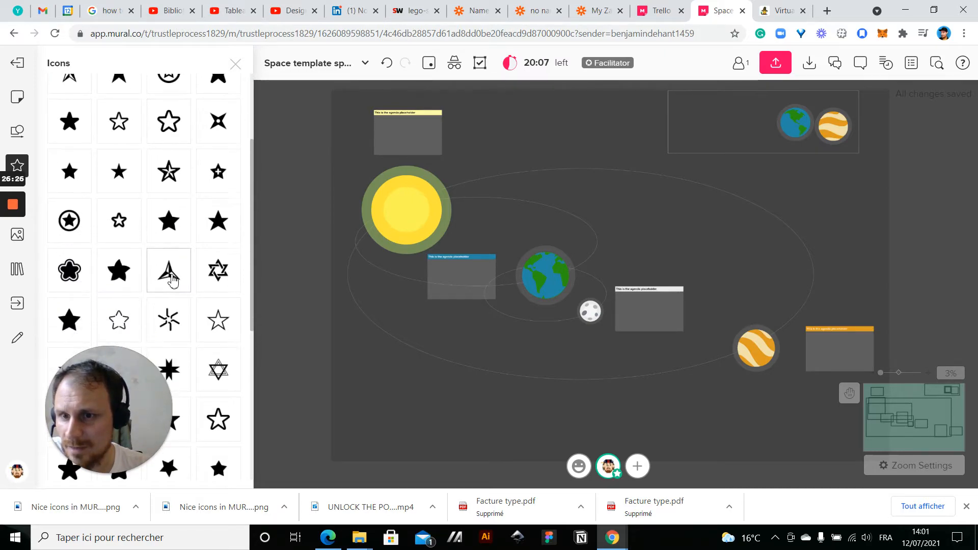
scroll(170, 238, down, 3)
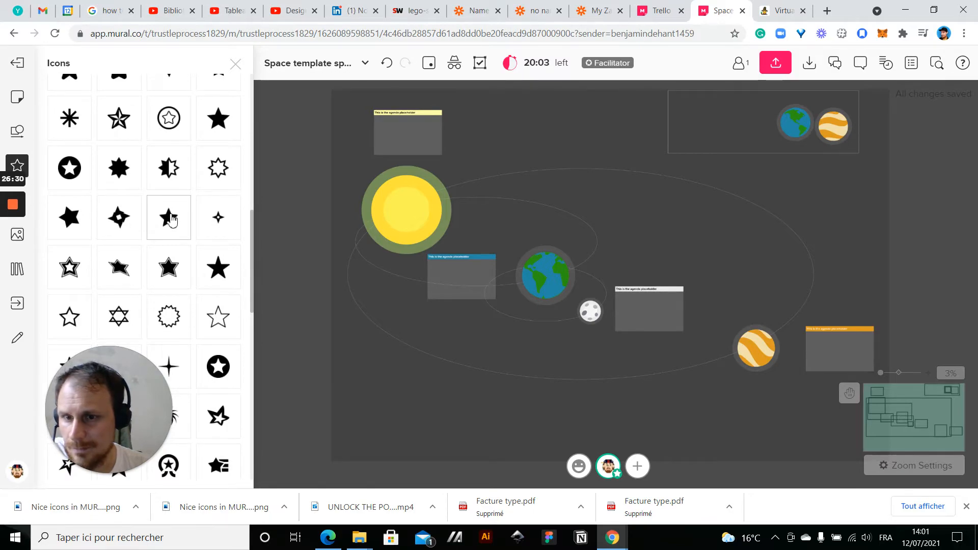
scroll(85, 310, down, 2)
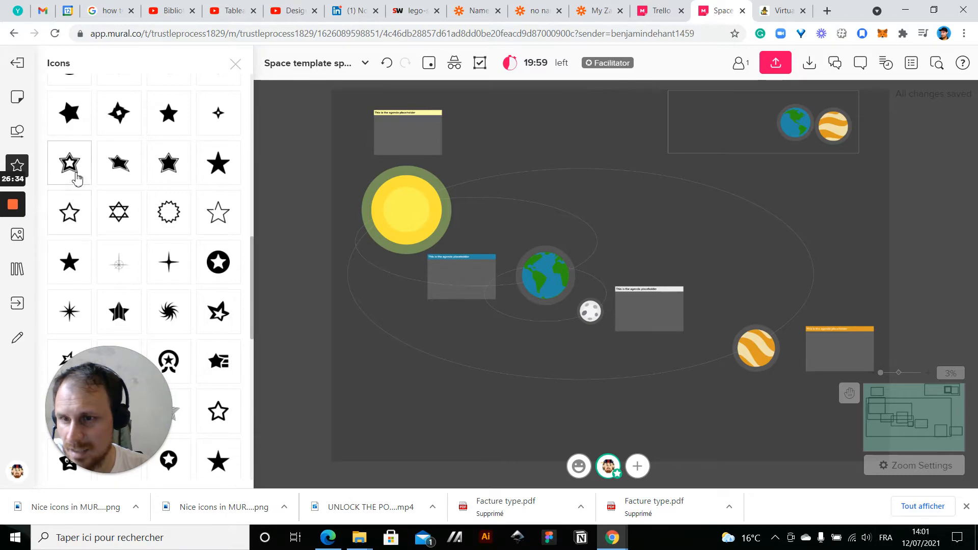
scroll(79, 172, up, 10)
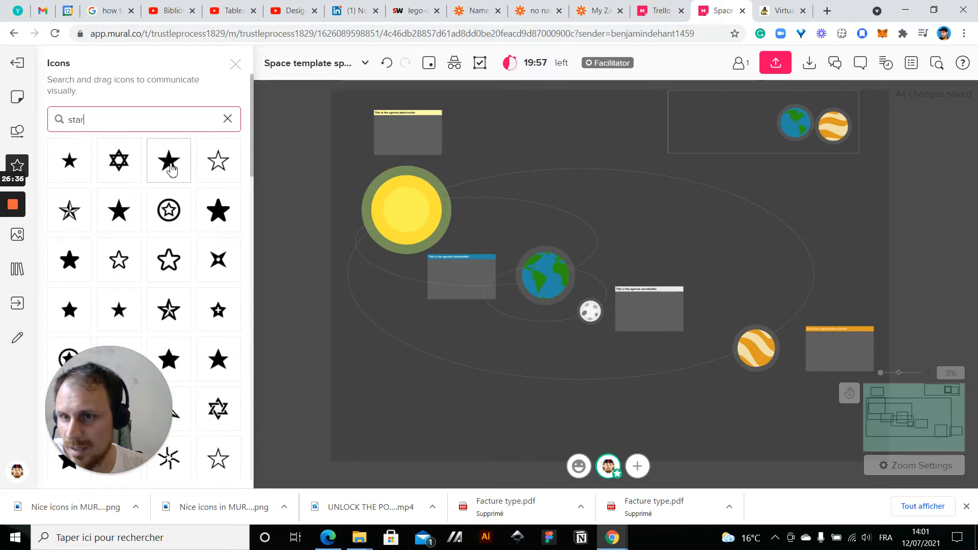
Place a solid five-pointed star icon in the empty space above the orbits and enlarge it to about 83 px square
drag(71, 177, 516, 130)
scroll(516, 129, up, 5)
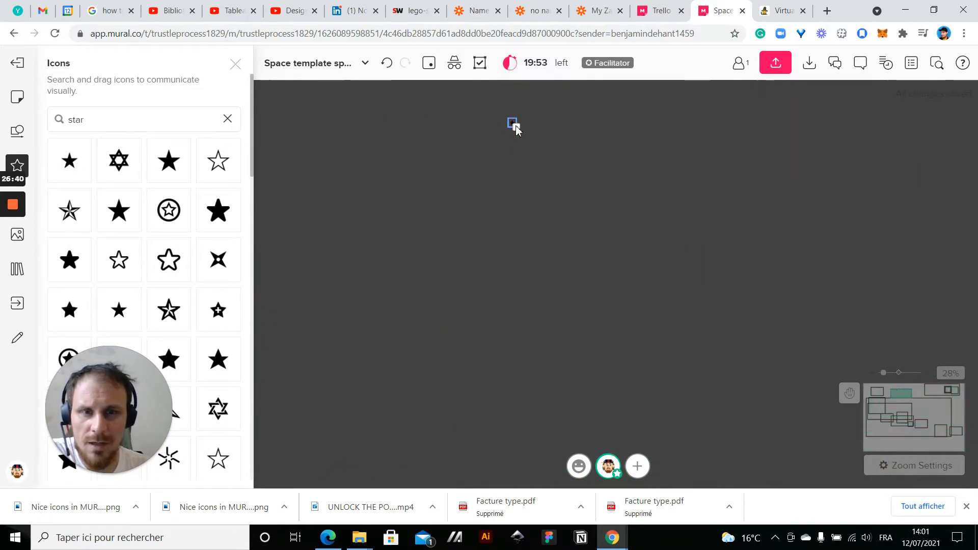
drag(533, 142, 560, 160)
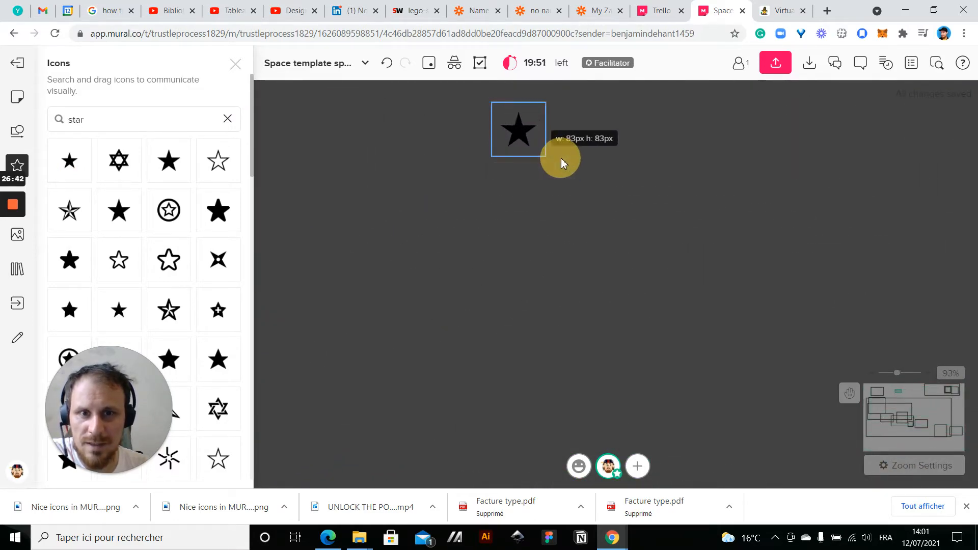
Color the star icon white, and change it to light yellow
click(567, 195)
click(577, 233)
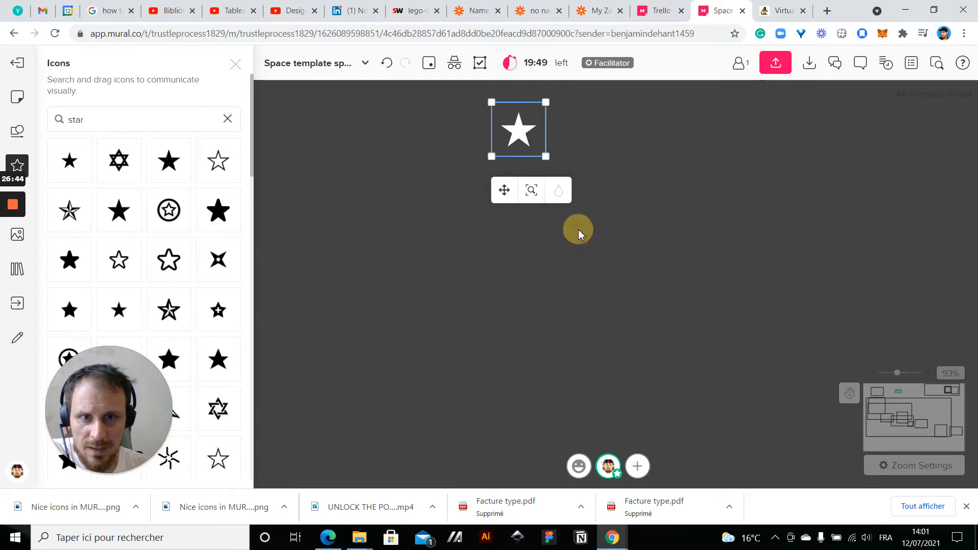
click(558, 190)
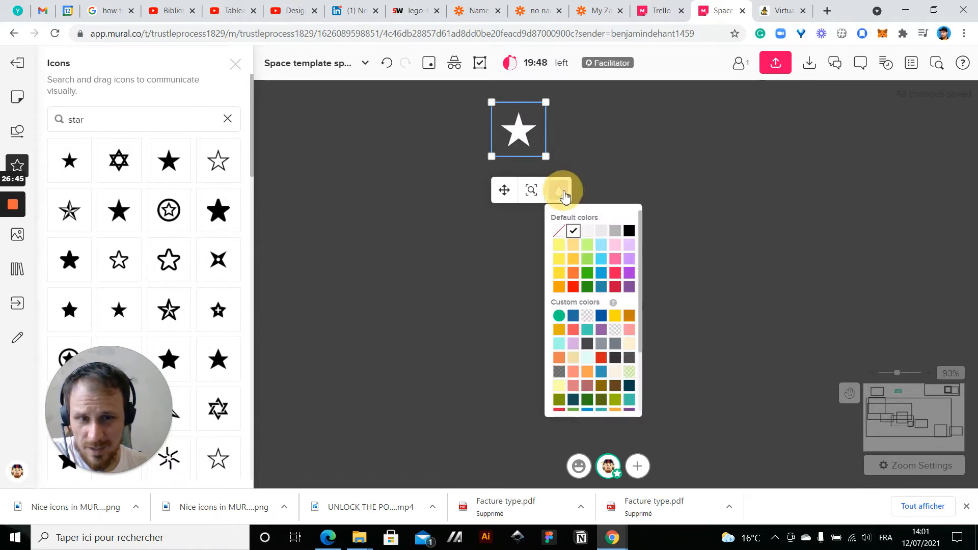
click(559, 259)
click(558, 190)
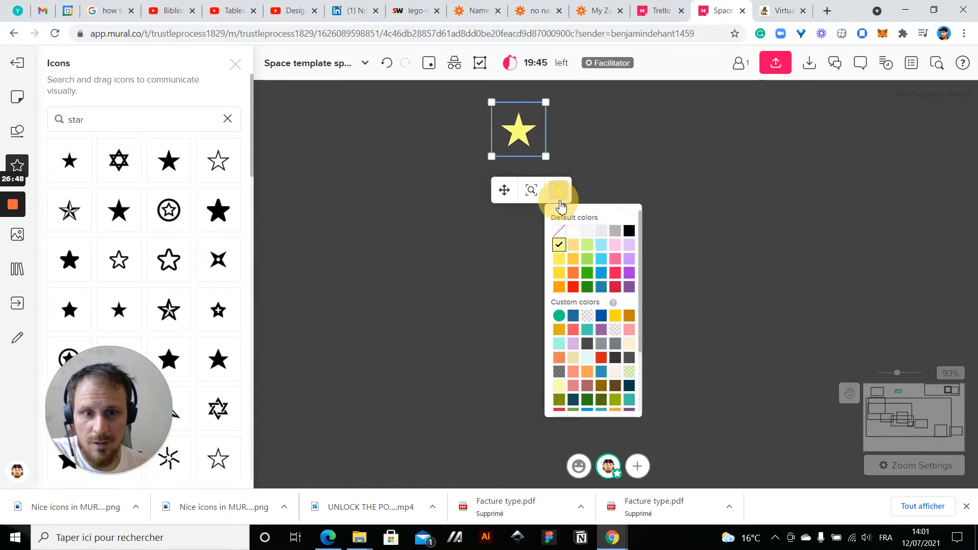
click(504, 355)
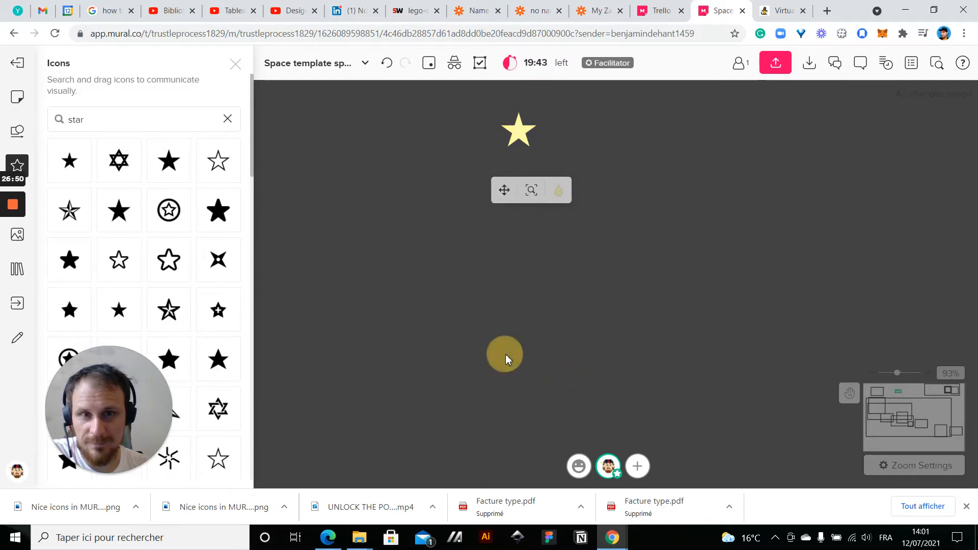
Recolor the star icon with the pale cream custom color
scroll(506, 359, down, 3)
scroll(530, 216, up, 1)
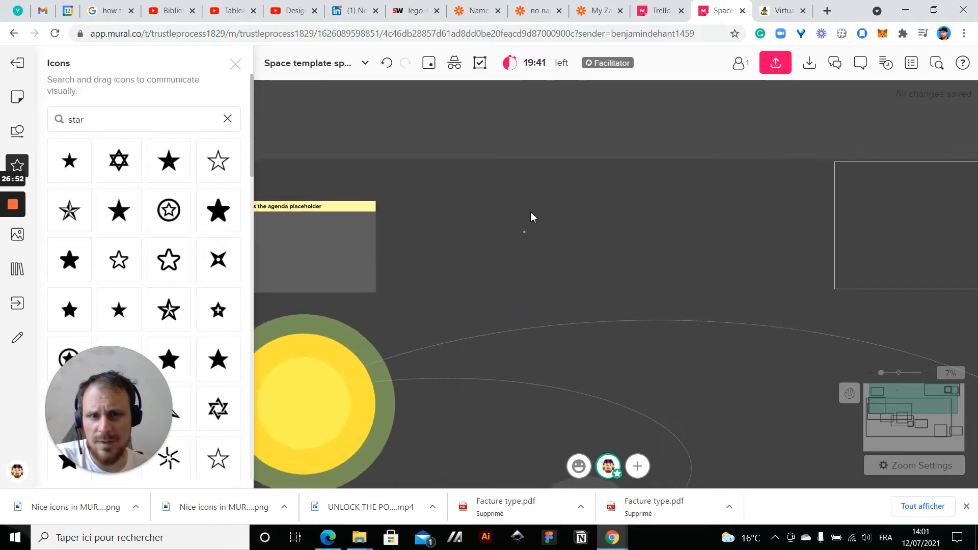
click(491, 318)
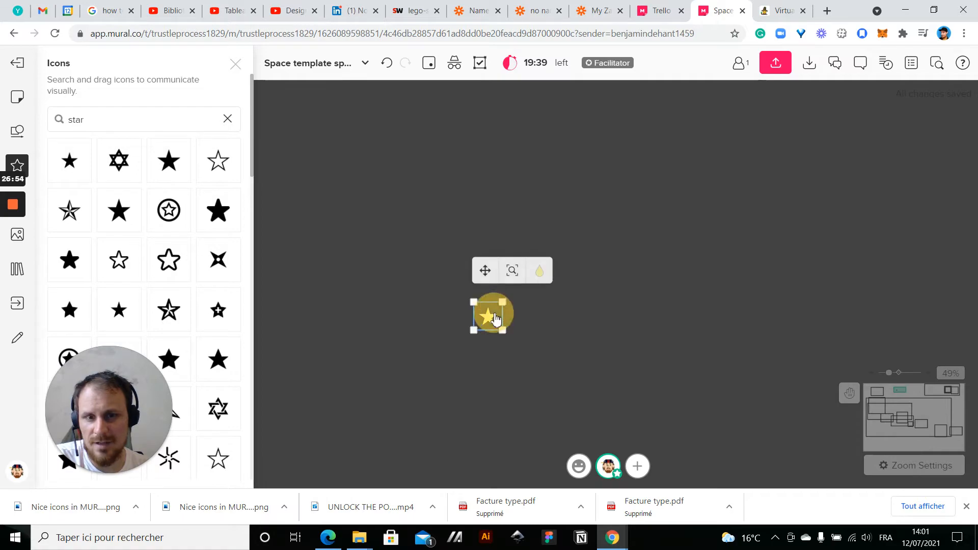
click(540, 272)
scroll(579, 422, down, 2)
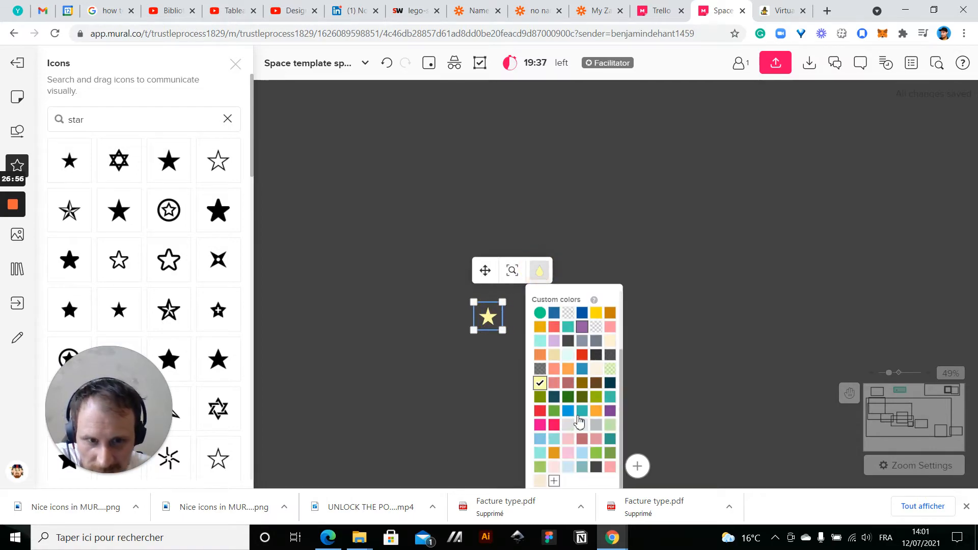
click(595, 368)
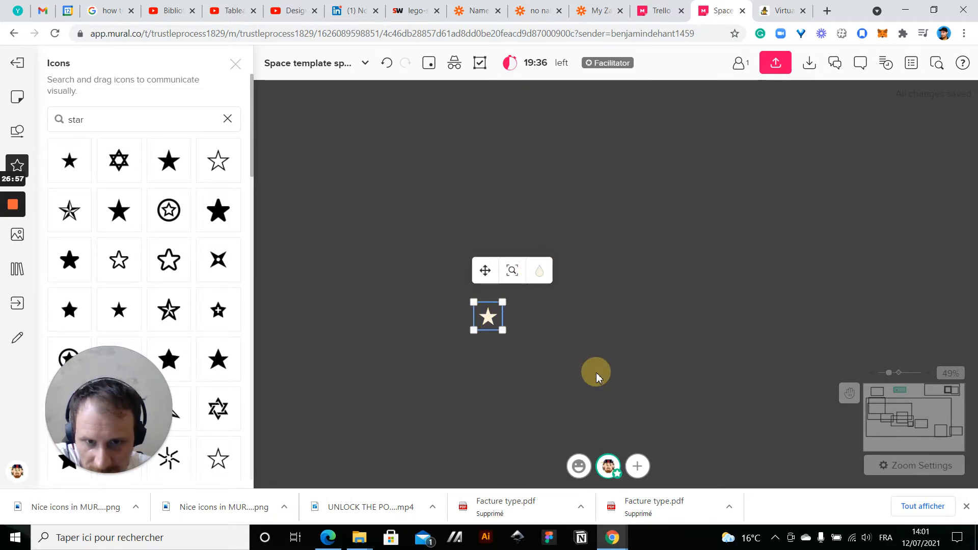
scroll(502, 353, up, 5)
click(502, 353)
scroll(502, 353, down, 3)
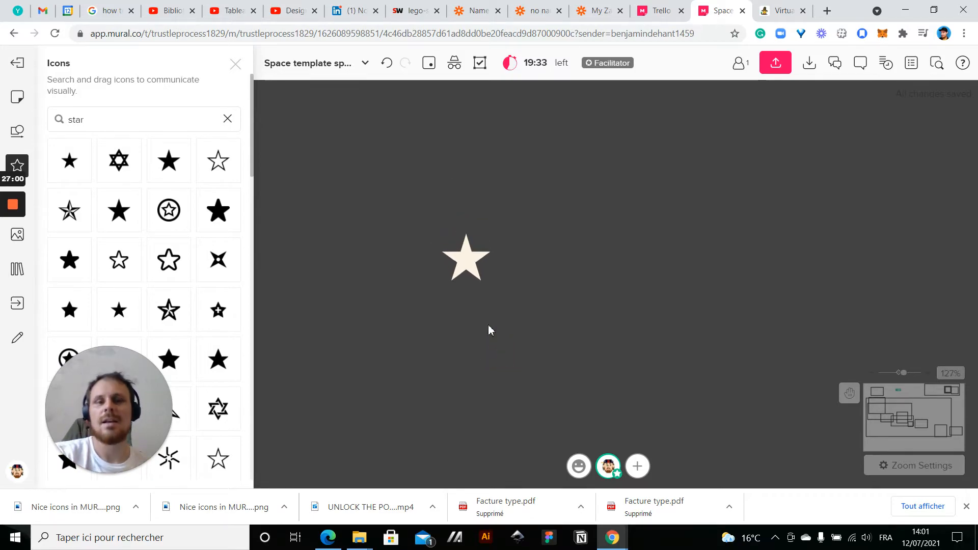
Clear the icon search and add a pentagon and a circle shape side by side to the right of the star
click(467, 263)
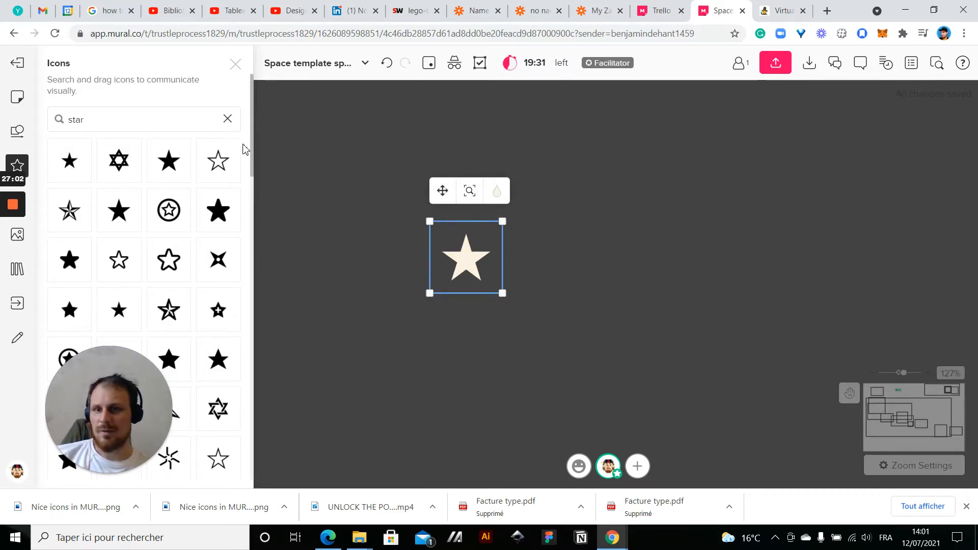
click(228, 121)
click(17, 131)
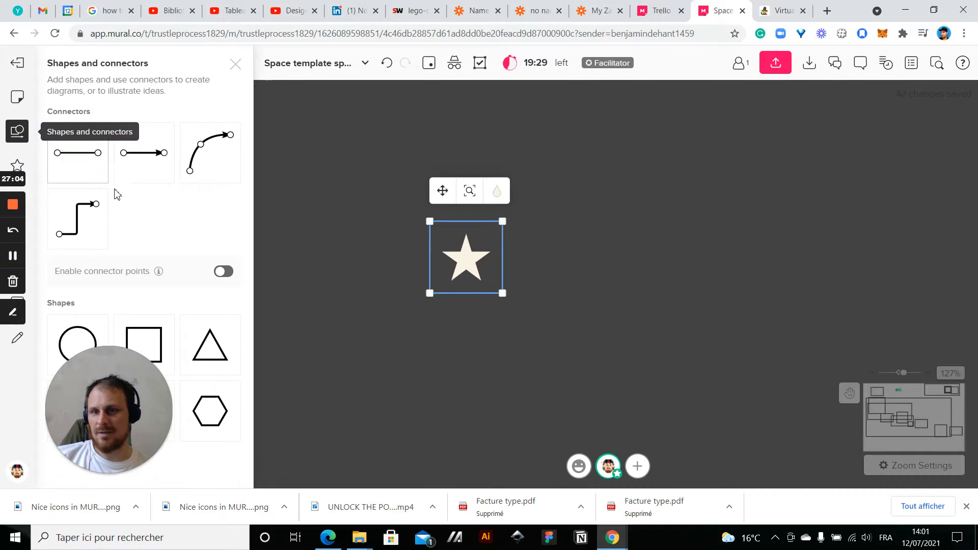
drag(135, 404, 393, 404)
drag(155, 424, 557, 224)
drag(101, 344, 713, 258)
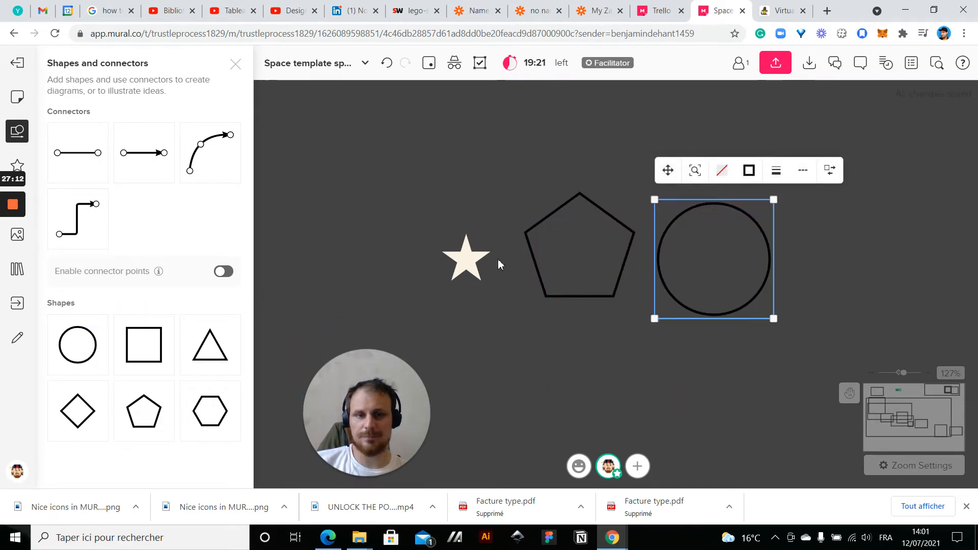
drag(376, 413, 115, 402)
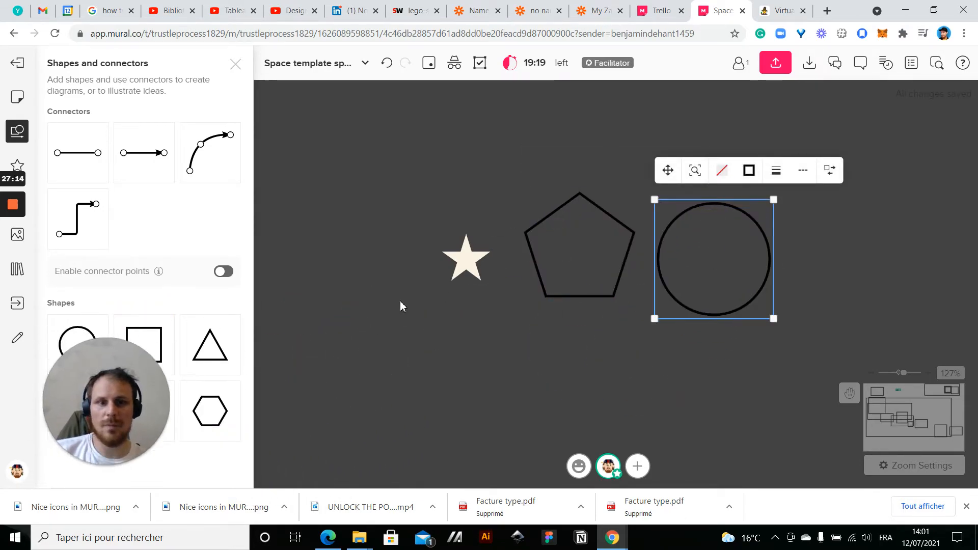
Fill the pentagon with the translucent pale green custom color and remove its border
click(534, 264)
click(586, 162)
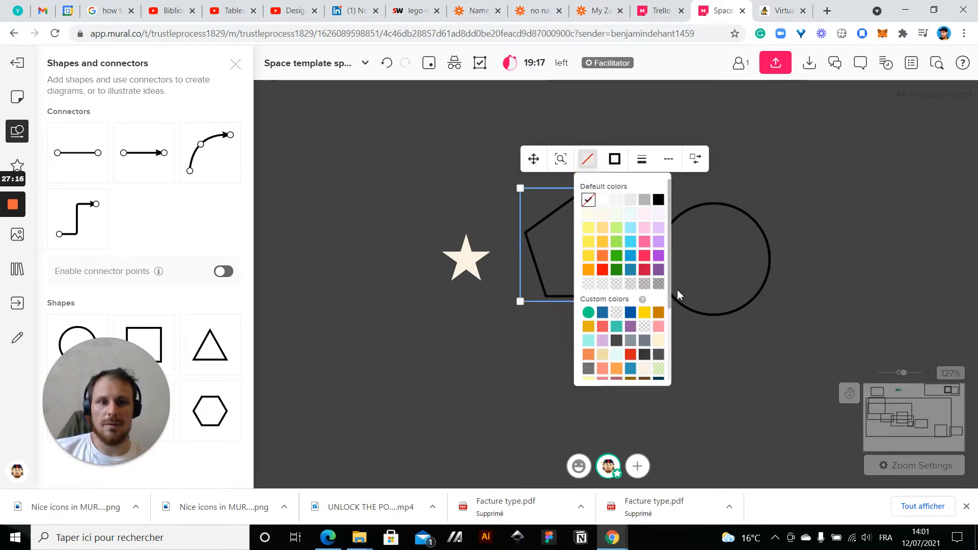
click(660, 366)
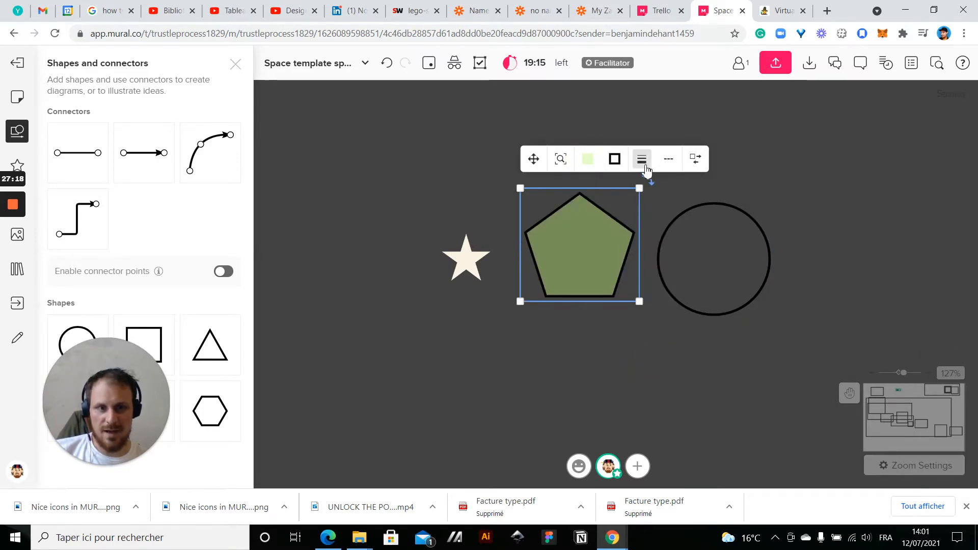
click(619, 163)
click(618, 198)
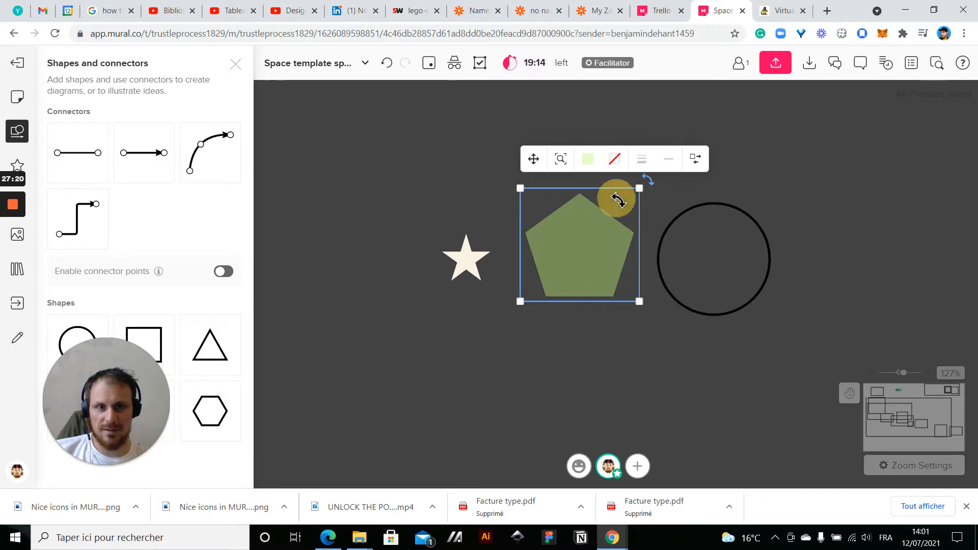
Give the circle the same translucent pale green fill and remove its border
click(691, 220)
click(721, 170)
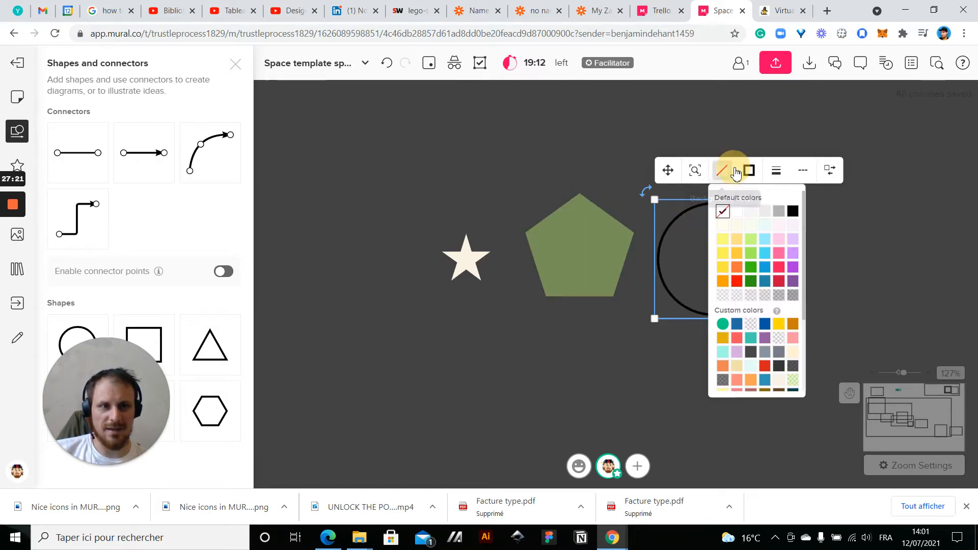
click(793, 380)
click(749, 171)
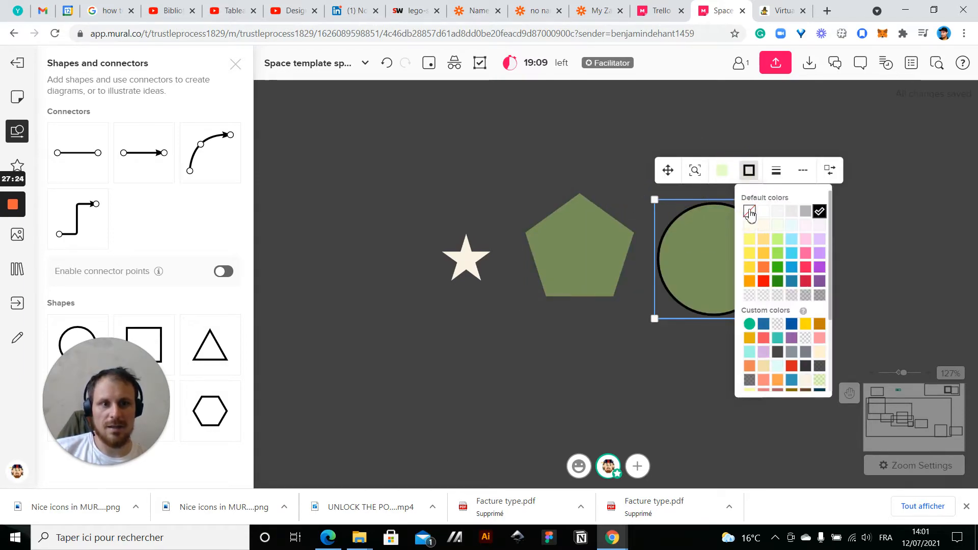
click(749, 212)
Enlarge the cream star, center it in front of the pentagon, and place a duplicate of it on the circle
click(481, 266)
drag(503, 221, 576, 260)
right_click(479, 206)
click(489, 295)
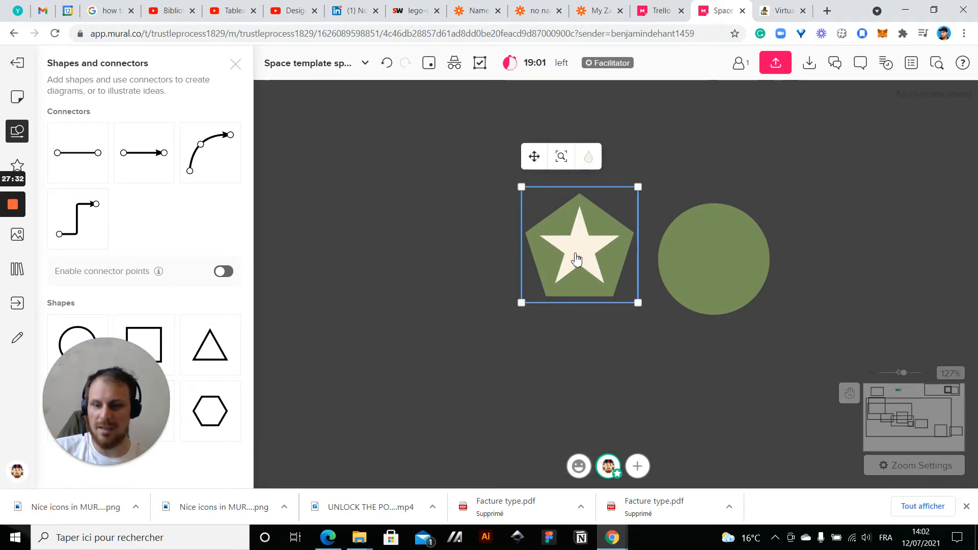
key(ctrl+d)
drag(713, 264, 720, 272)
click(618, 363)
scroll(618, 363, down, 5)
drag(681, 367, 665, 293)
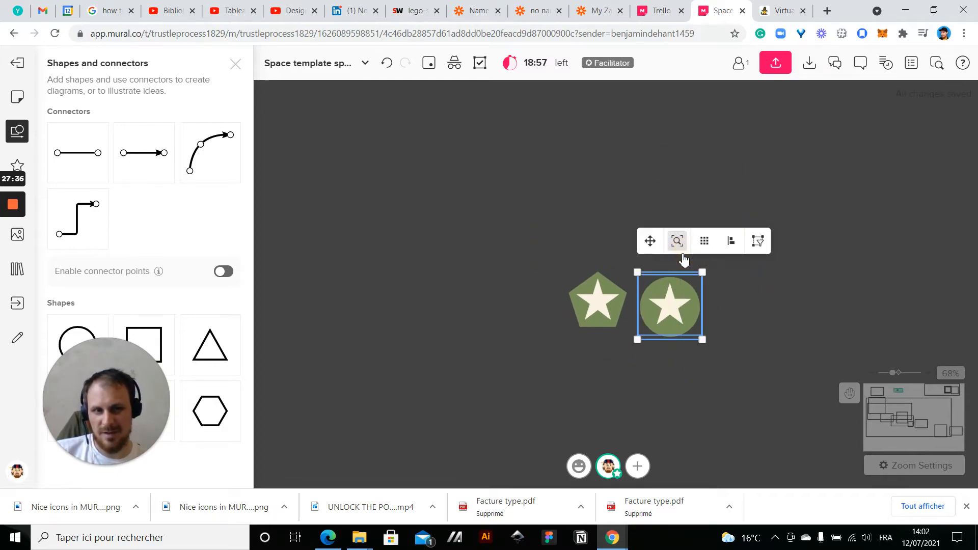
scroll(784, 301, down, 5)
click(796, 309)
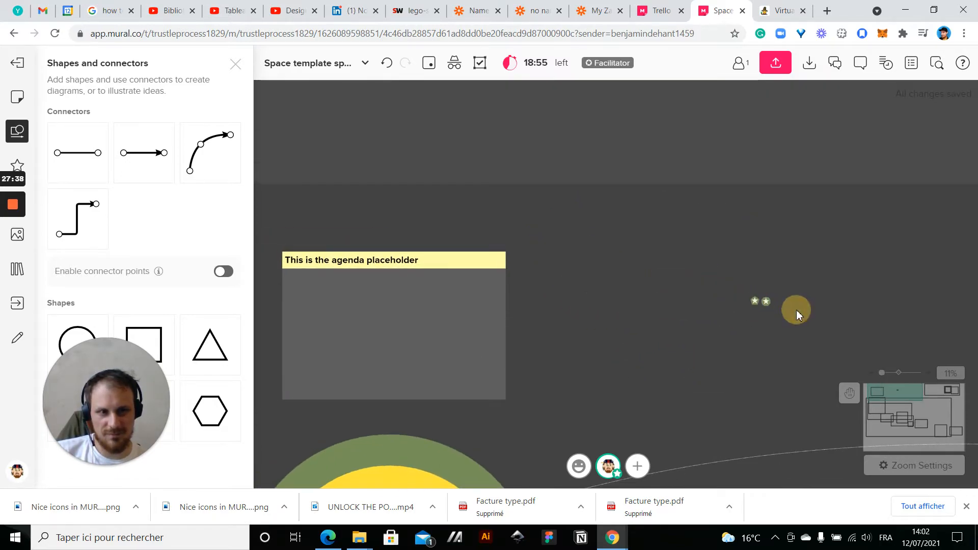
scroll(796, 310, up, 5)
click(619, 292)
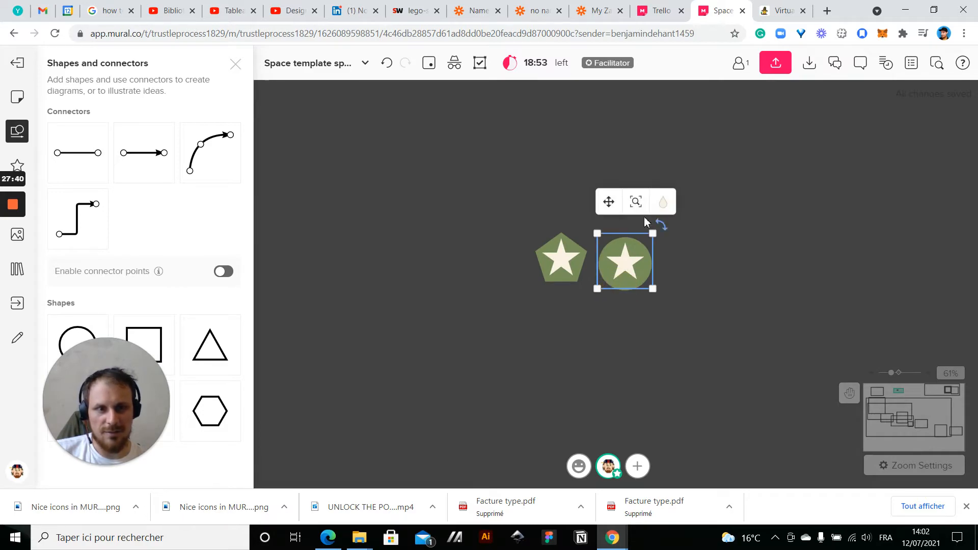
click(661, 203)
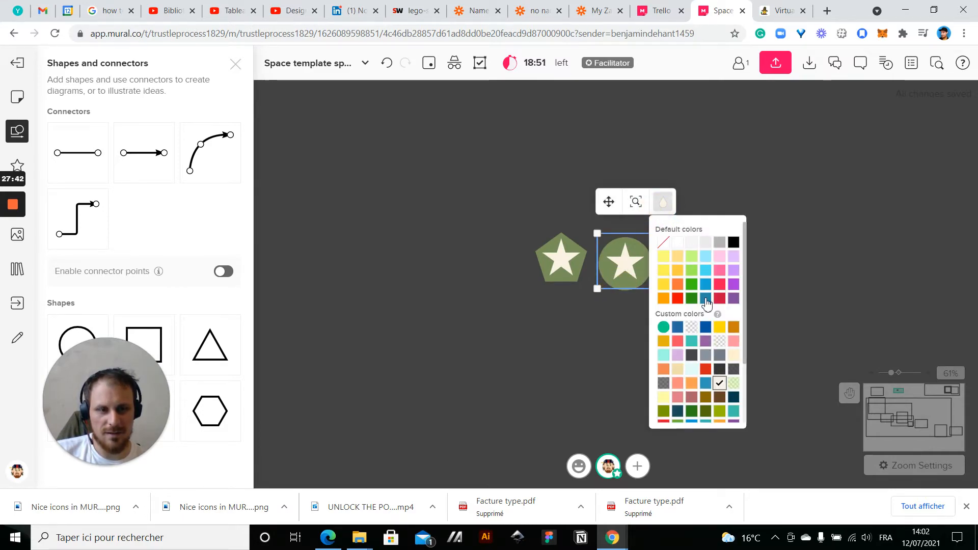
click(835, 268)
Refill the circle behind the second star with a translucent light grey default color, moving the star aside and back onto it
drag(625, 278, 741, 262)
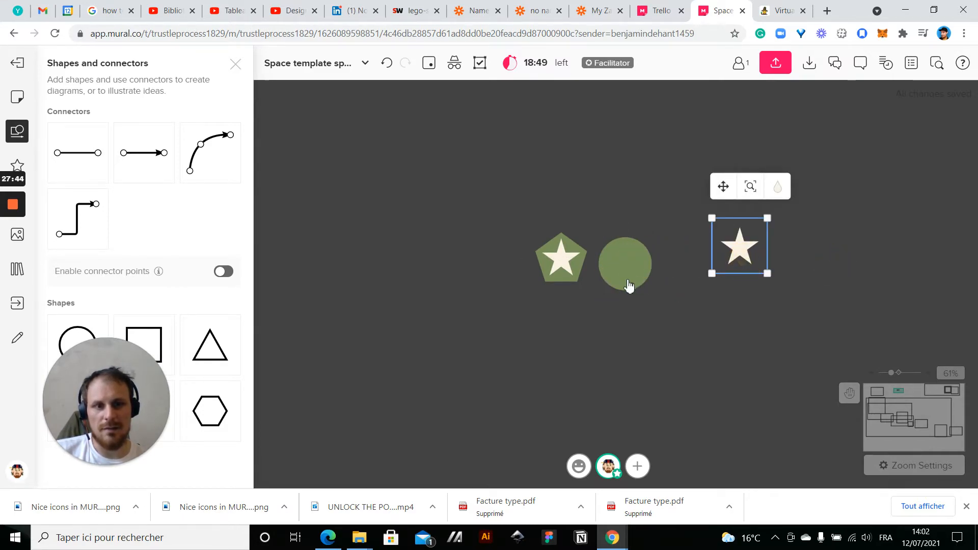
click(627, 280)
click(665, 206)
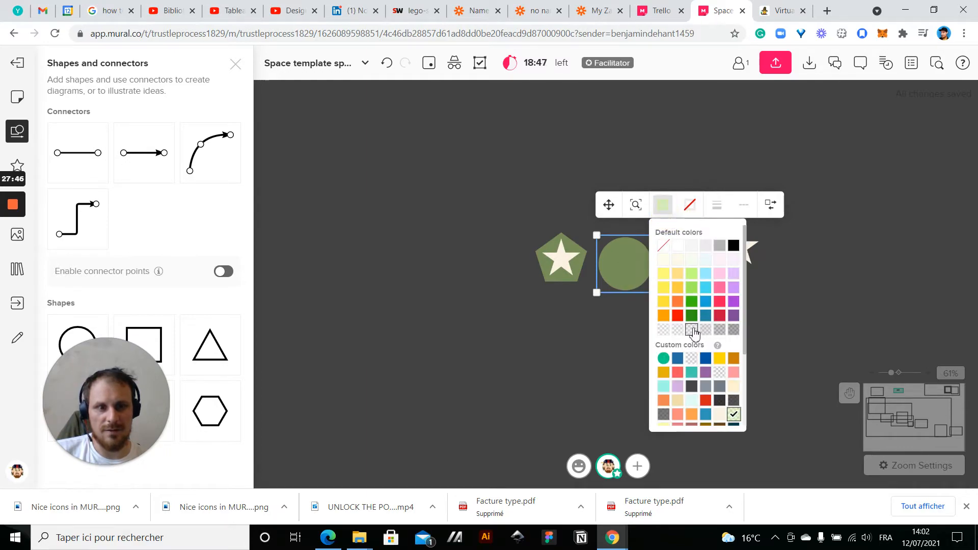
click(693, 332)
click(738, 245)
drag(738, 245, 626, 268)
click(673, 317)
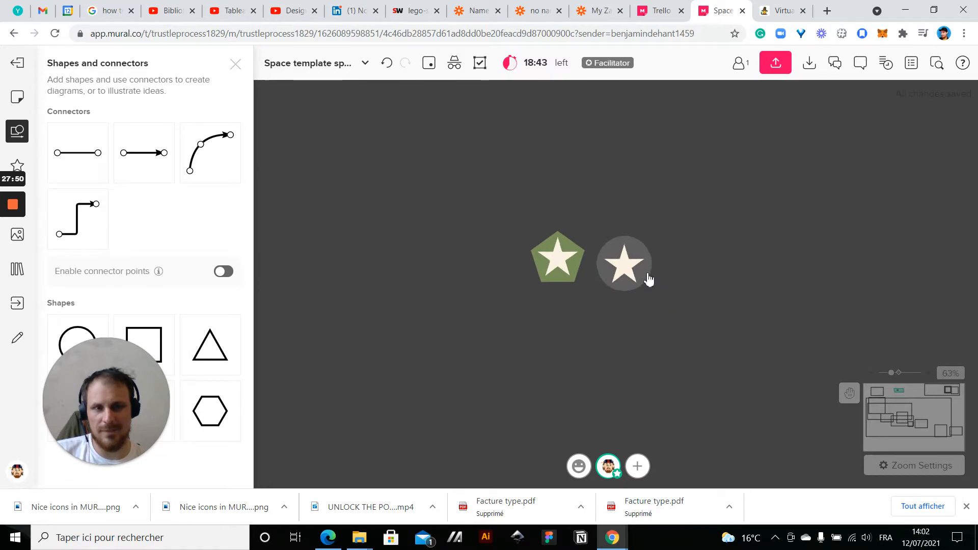
Try to shrink the star on the grey circle and undo the change
scroll(648, 279, up, 5)
click(646, 219)
drag(662, 184, 604, 242)
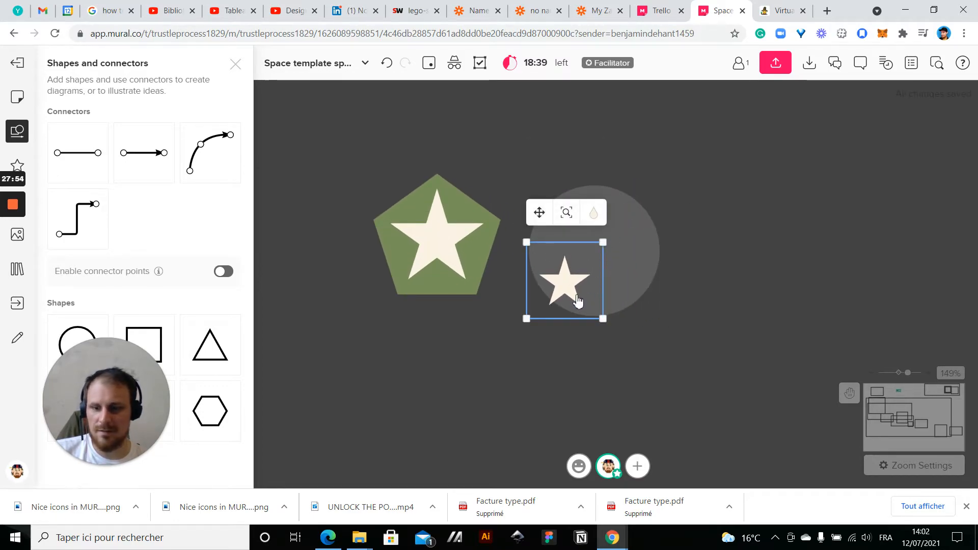
key(ctrl+z)
Move the star off the grey circle, shrink the circle, and center it behind the star
drag(610, 255, 801, 235)
click(598, 250)
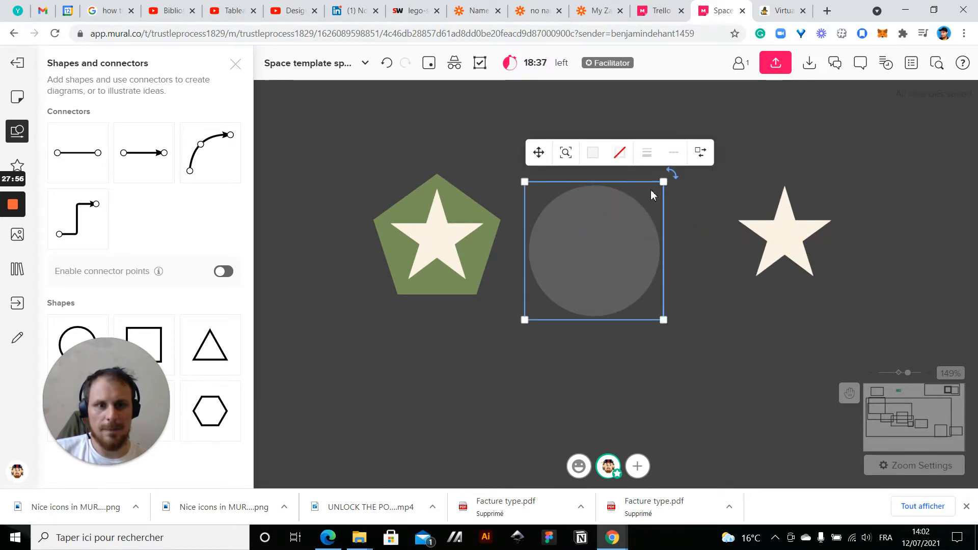
drag(561, 284, 788, 238)
click(661, 279)
click(789, 233)
click(620, 328)
scroll(620, 328, down, 2)
scroll(620, 327, down, 6)
scroll(655, 312, up, 8)
Shrink the grey circle further so that it shows only between the star's points, keeping the star centered over it
click(664, 263)
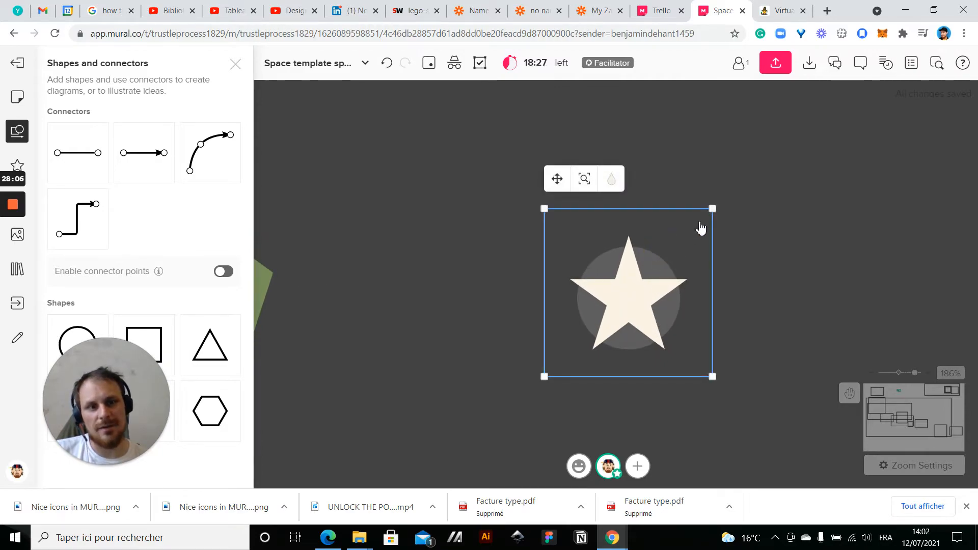
drag(658, 300, 853, 336)
click(598, 307)
drag(683, 241, 654, 270)
click(795, 328)
drag(794, 328, 621, 319)
click(714, 348)
Move the two cream stars off the grey circle and the green pentagon into empty space
scroll(769, 311, down, 5)
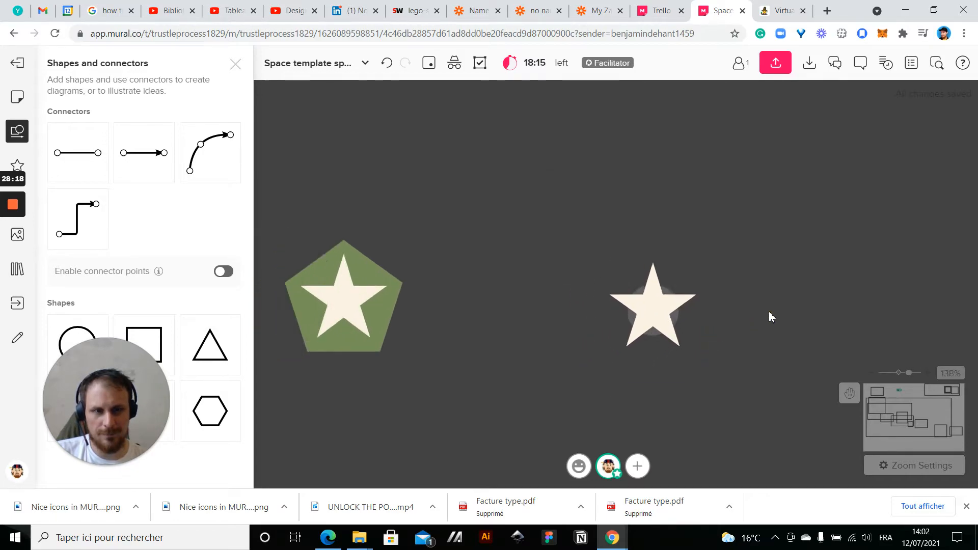
scroll(769, 316, up, 6)
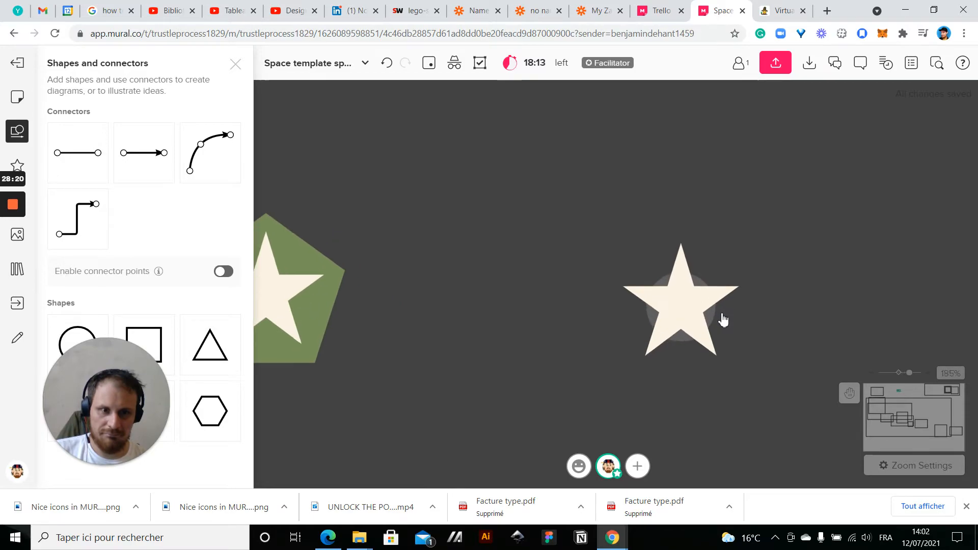
click(684, 311)
drag(683, 308, 477, 204)
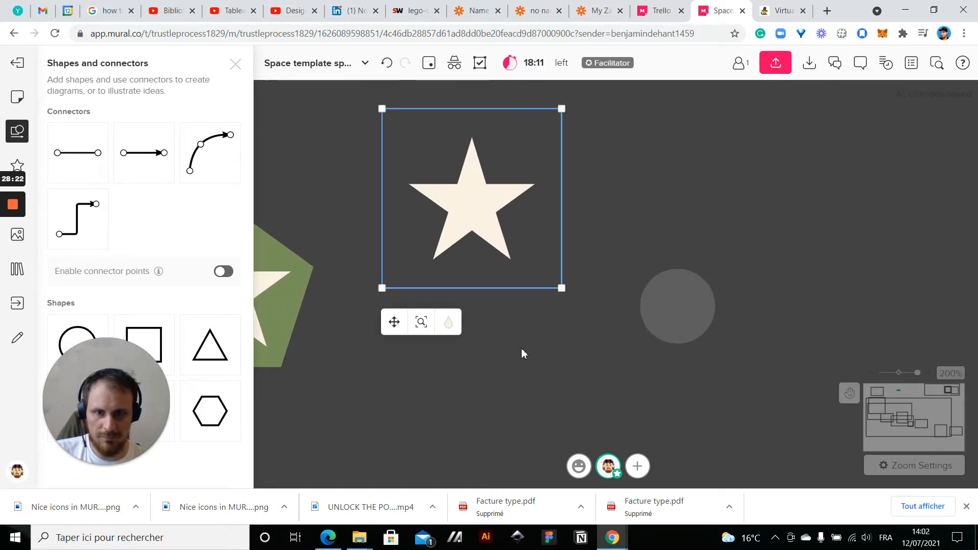
drag(524, 351, 796, 337)
click(485, 284)
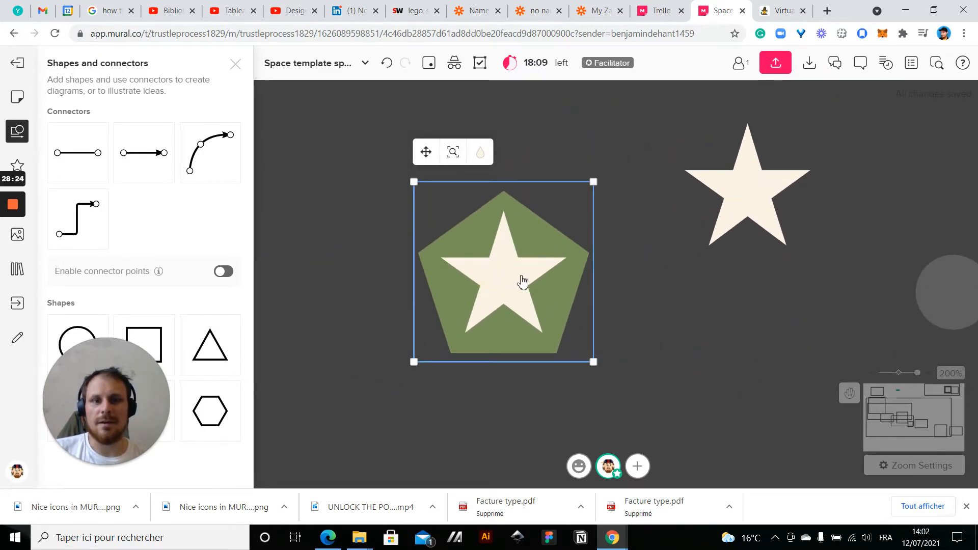
drag(522, 282, 279, 180)
Shrink the green pentagon and center it behind one of the cream stars as a glow
click(567, 327)
drag(594, 182, 492, 284)
drag(464, 319, 758, 190)
scroll(573, 236, down, 5)
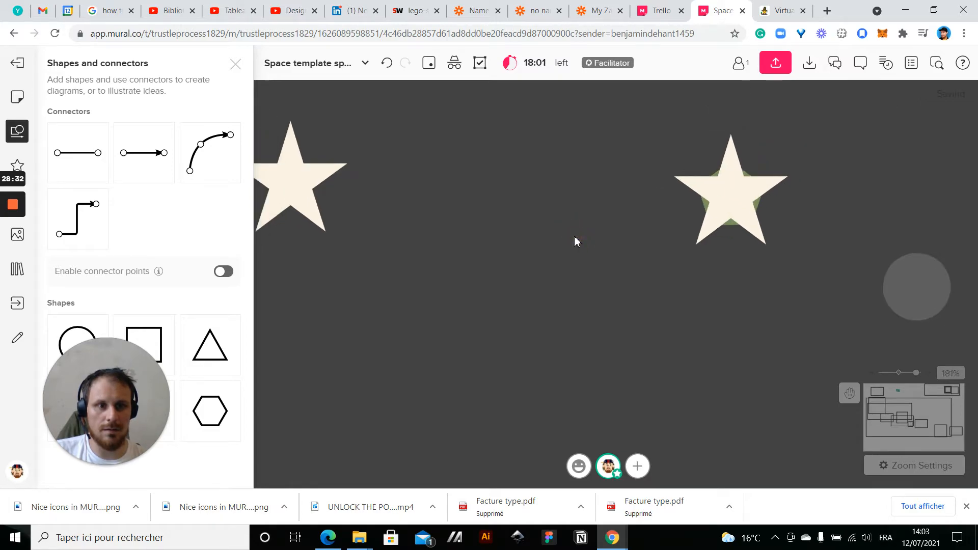
scroll(740, 192, up, 4)
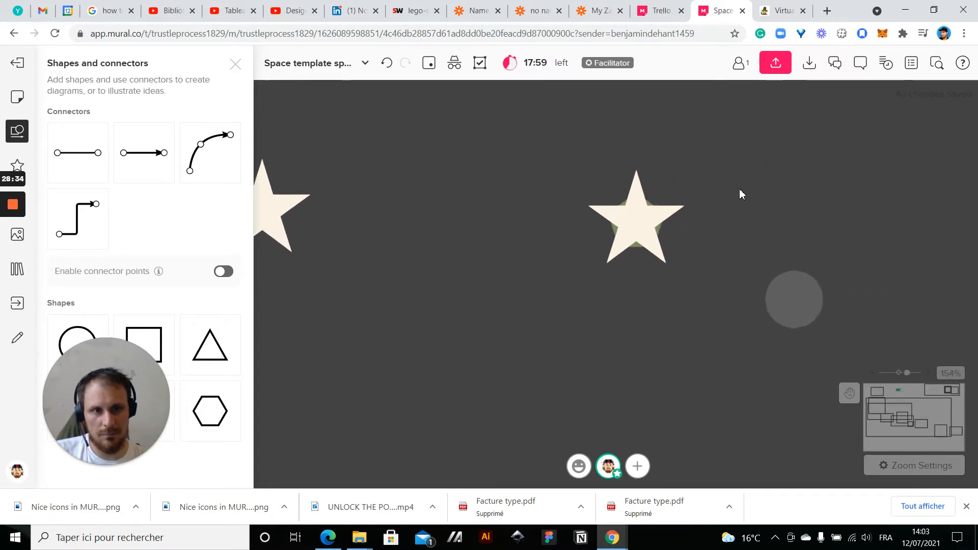
scroll(641, 226, up, 2)
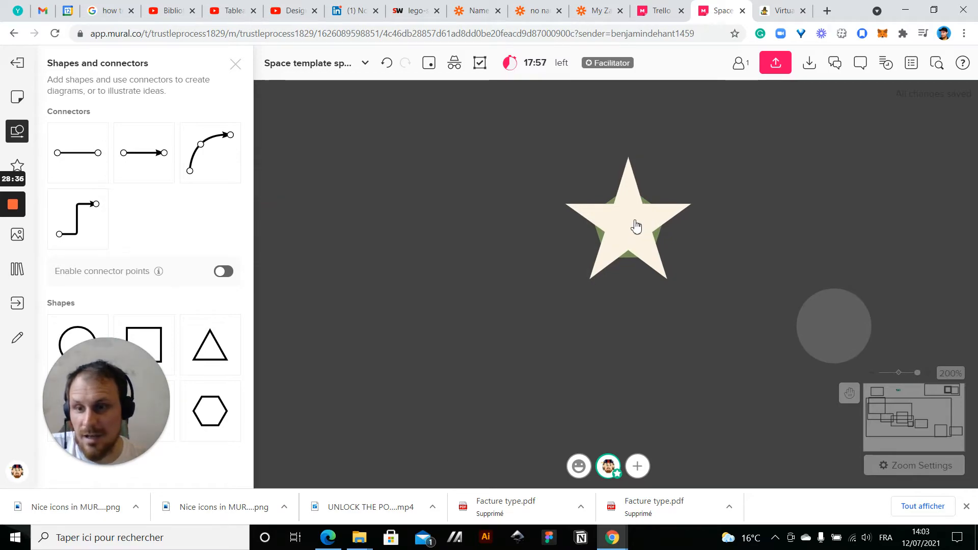
Recolor the star over the green pentagon light yellow
click(636, 226)
click(607, 99)
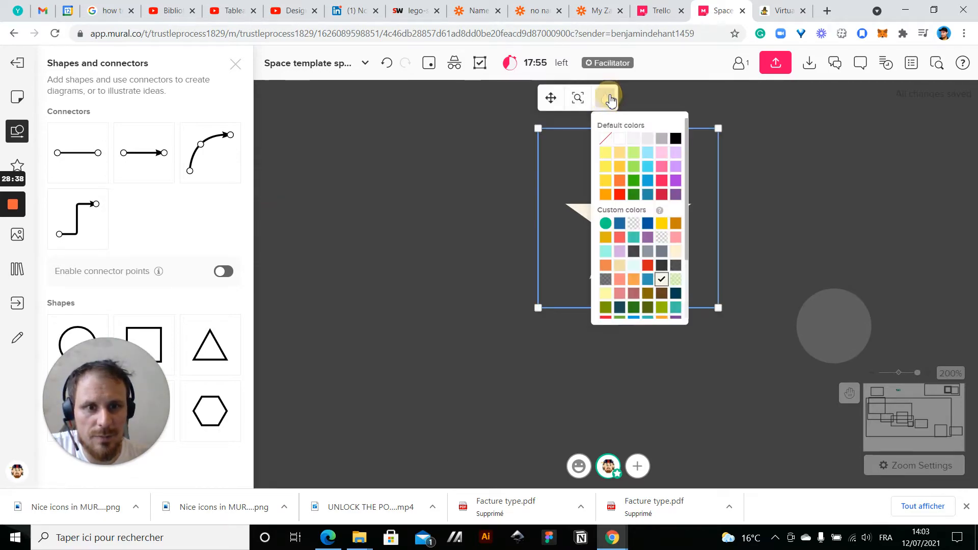
click(606, 155)
click(467, 258)
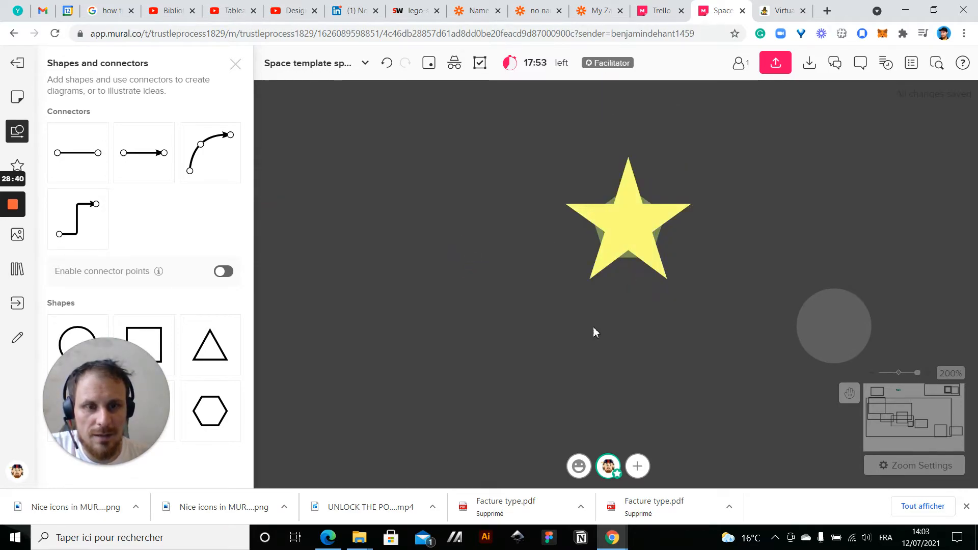
Move the grey circle into the space between the cream star and the yellow star
scroll(571, 342, down, 5)
scroll(570, 338, up, 5)
click(763, 334)
drag(763, 334, 387, 282)
click(483, 316)
click(414, 294)
scroll(423, 368, down, 3)
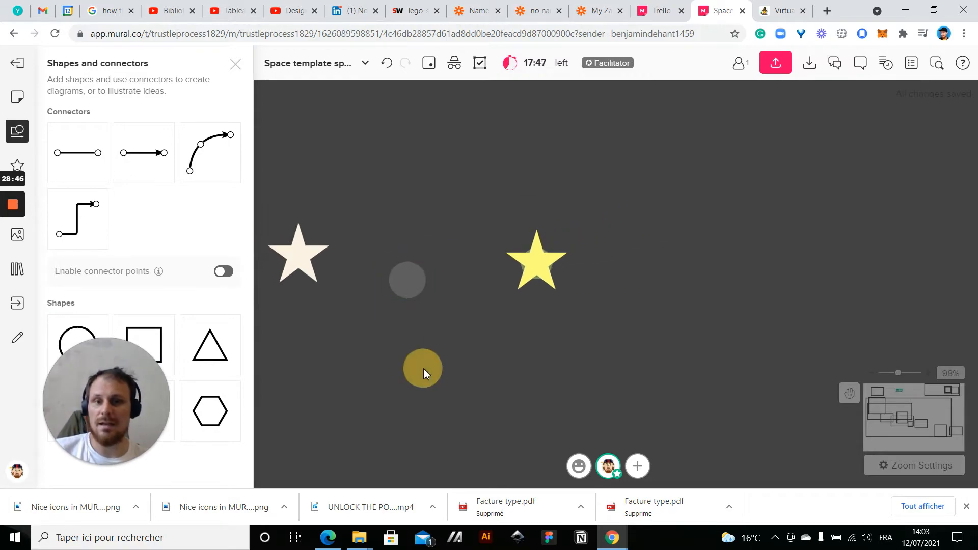
drag(423, 368, 551, 411)
scroll(748, 297, up, 5)
drag(508, 368, 621, 293)
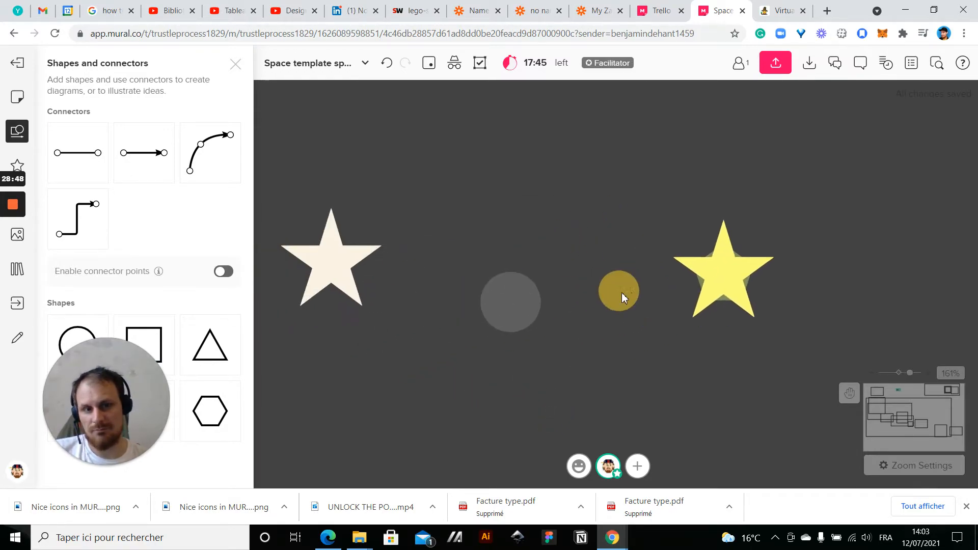
Delete the grey circle between the two stars
click(524, 320)
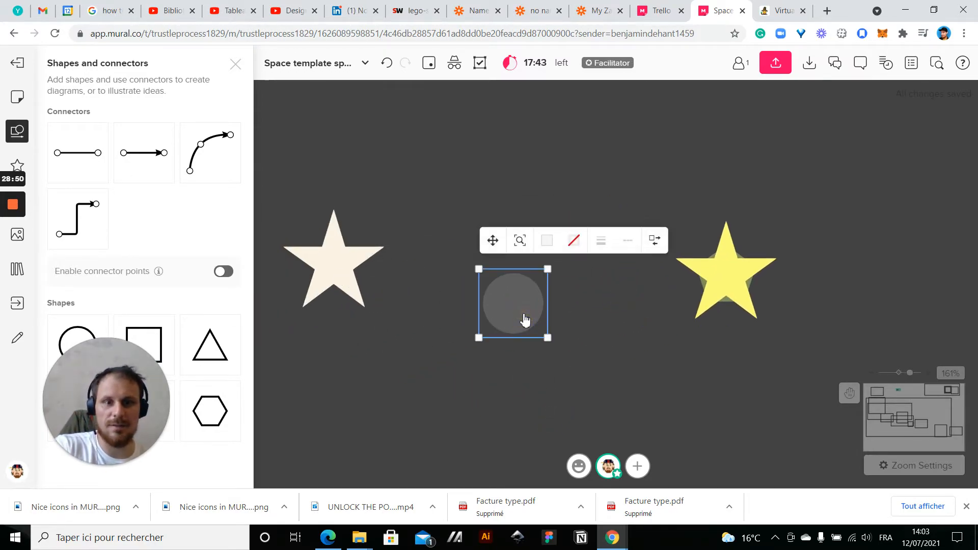
key(Delete)
scroll(524, 320, down, 6)
Move the yellow star together with its pentagon into the framed planet corner, beside the Earth
drag(545, 277, 616, 336)
scroll(616, 337, down, 4)
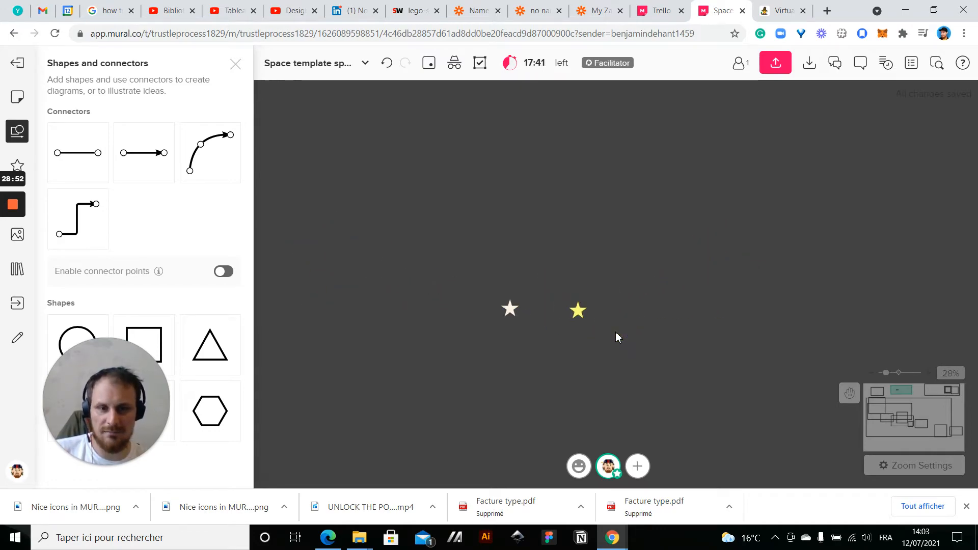
drag(617, 291, 595, 335)
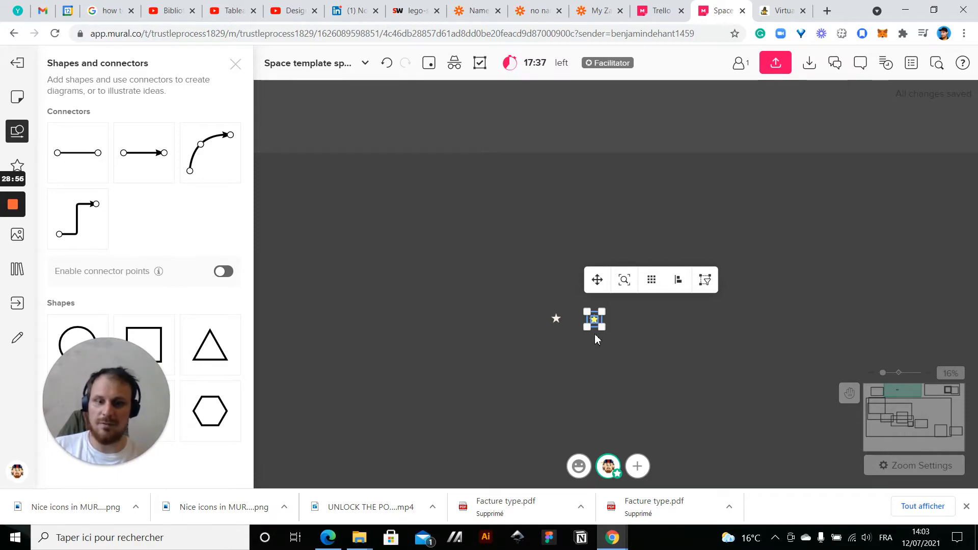
drag(597, 279, 915, 192)
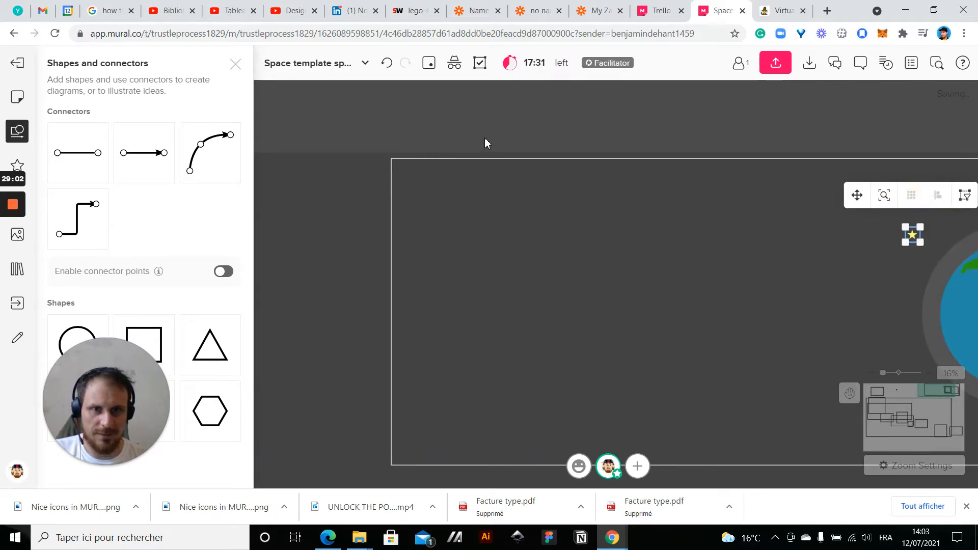
click(423, 122)
drag(424, 126, 899, 166)
drag(533, 434, 903, 320)
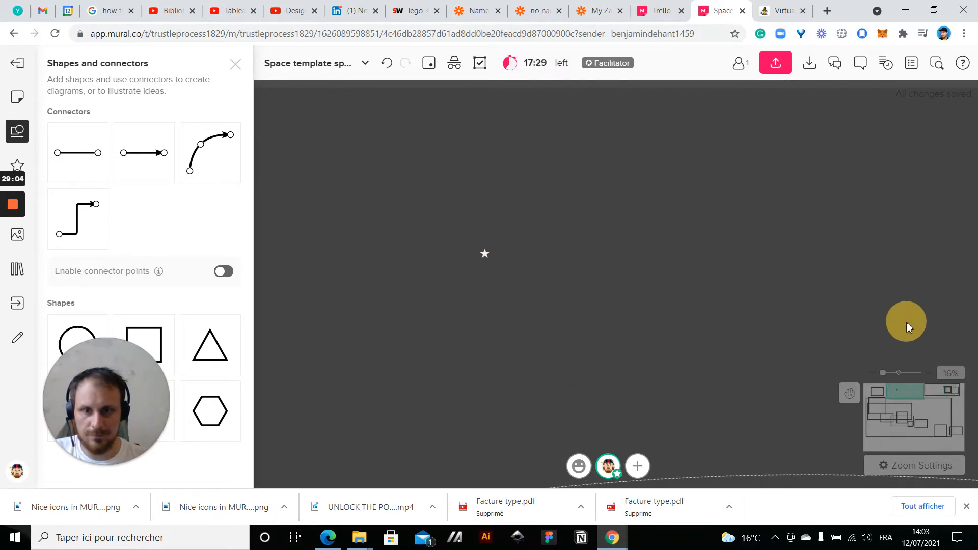
Enlarge the small white star and move it next to the agenda box with the yellow title
click(486, 262)
click(526, 264)
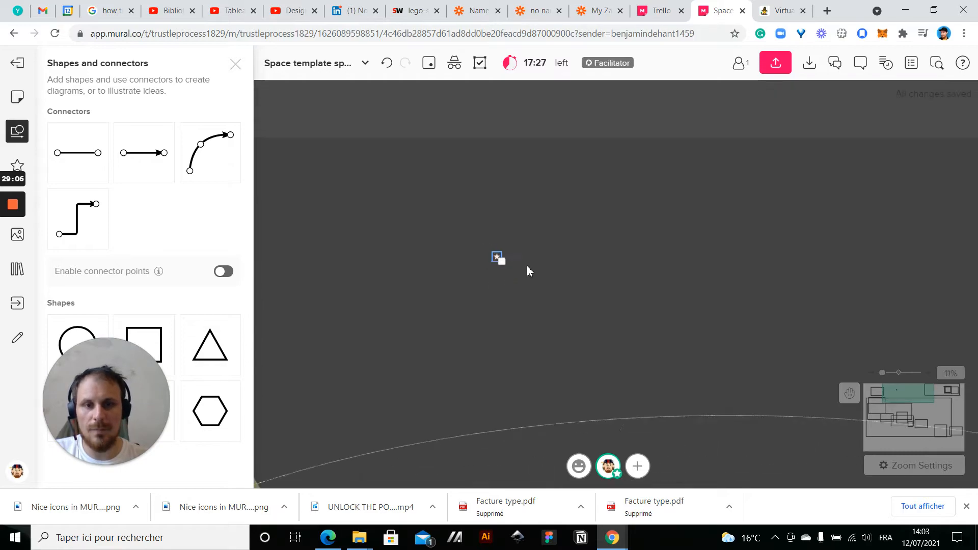
scroll(527, 264, down, 5)
click(492, 260)
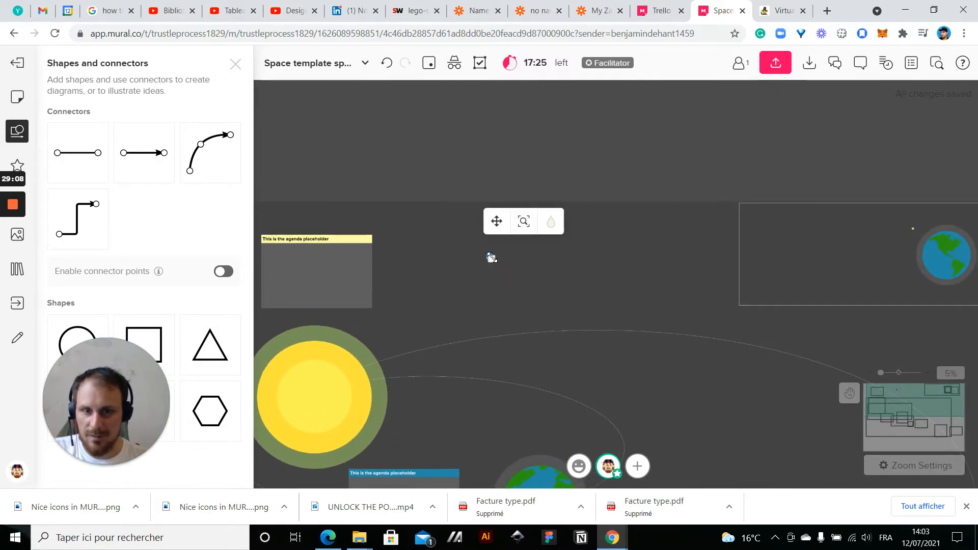
scroll(492, 261, up, 3)
click(492, 263)
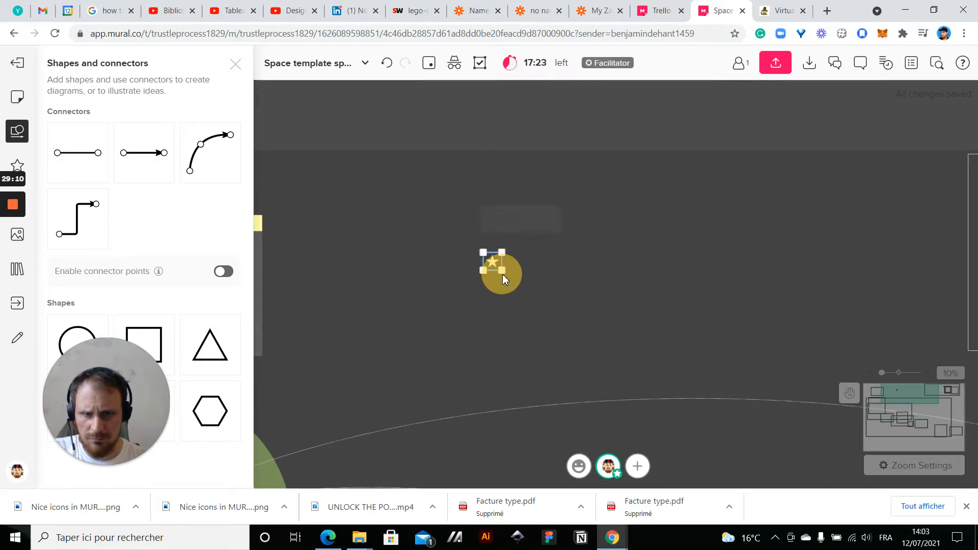
drag(492, 263, 407, 284)
scroll(450, 299, down, 5)
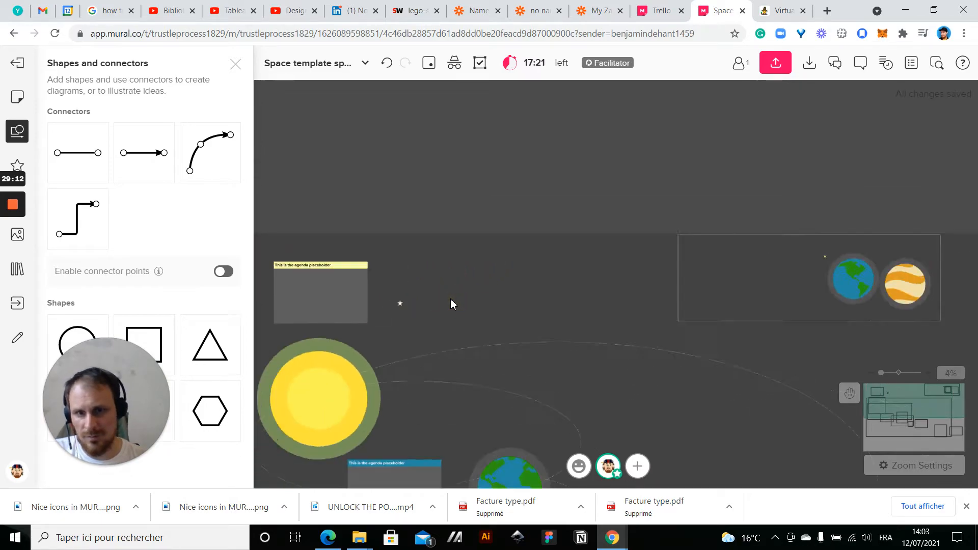
Duplicate the white star repeatedly and scatter the copies around the sun, the Earth and inside the large orbit
click(448, 230)
key(ctrl+d)
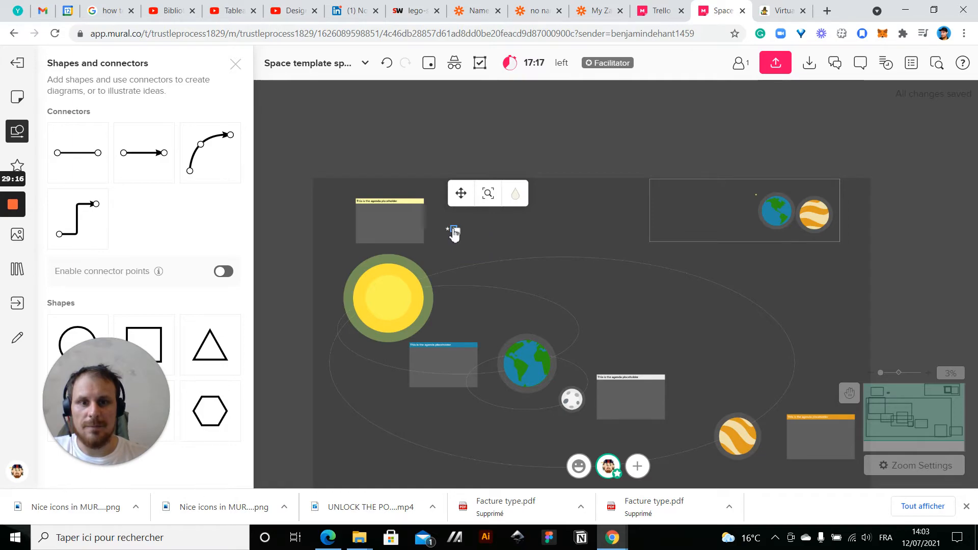
drag(454, 233, 483, 288)
drag(568, 184, 519, 64)
click(519, 65)
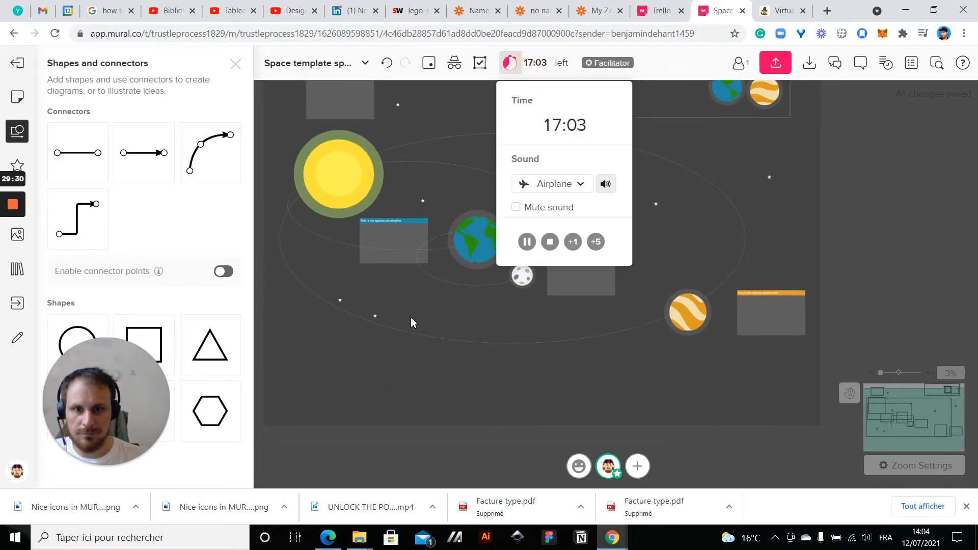
Add more copies of the star along the lower edge of the mural and just above the large orange planet
click(375, 317)
key(ctrl+d)
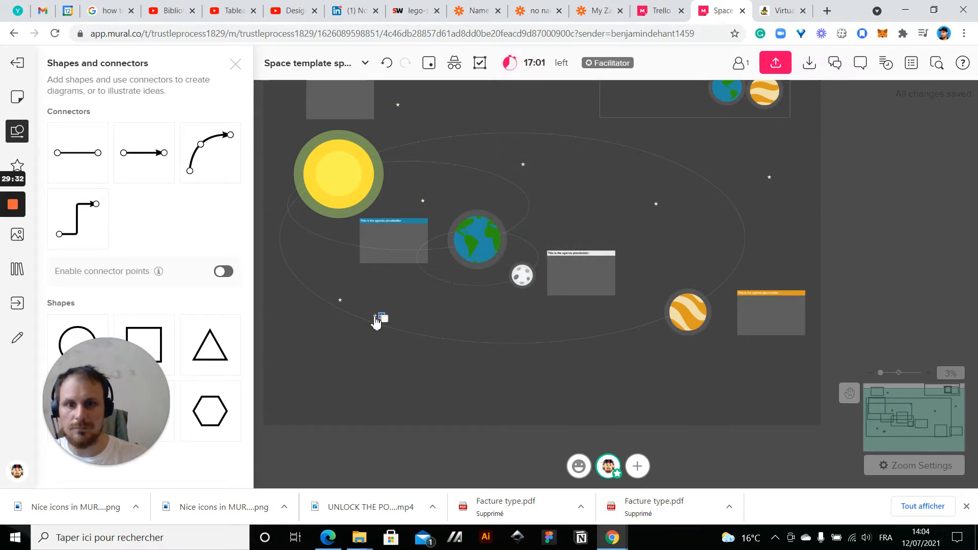
drag(389, 288, 711, 228)
key(ctrl+d)
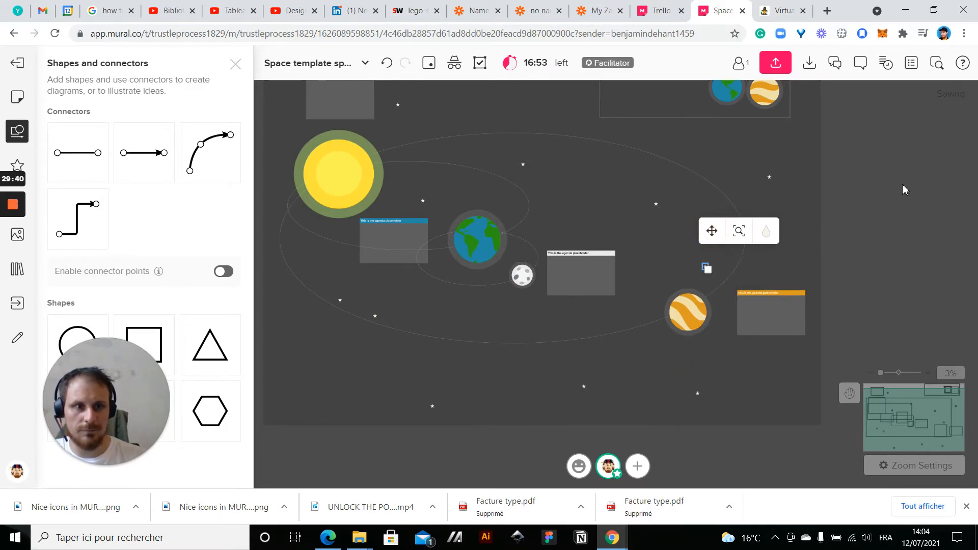
Duplicate the star in the lower-left area of the mural and place two copies on either side of it, below the large orbit
click(902, 191)
drag(902, 191, 952, 222)
click(499, 431)
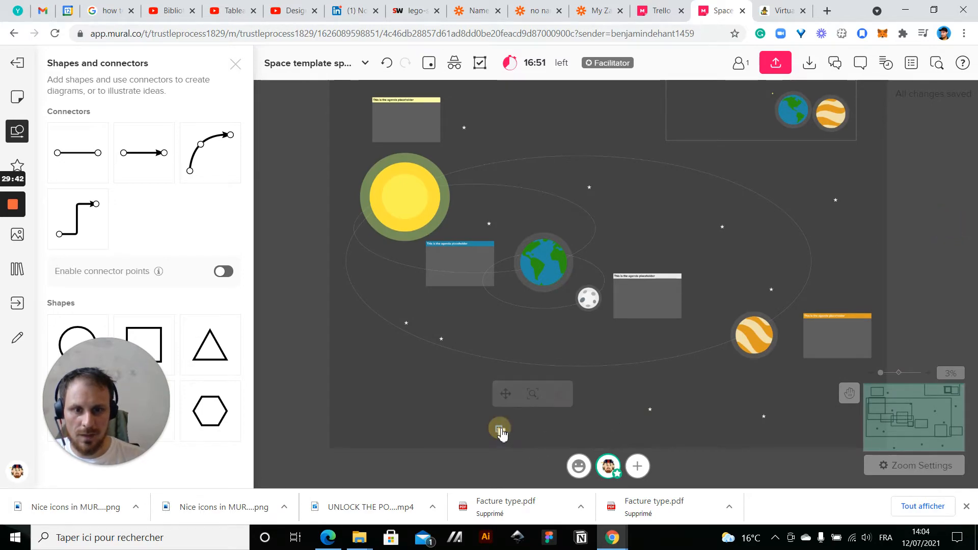
drag(505, 394, 399, 363)
click(500, 432)
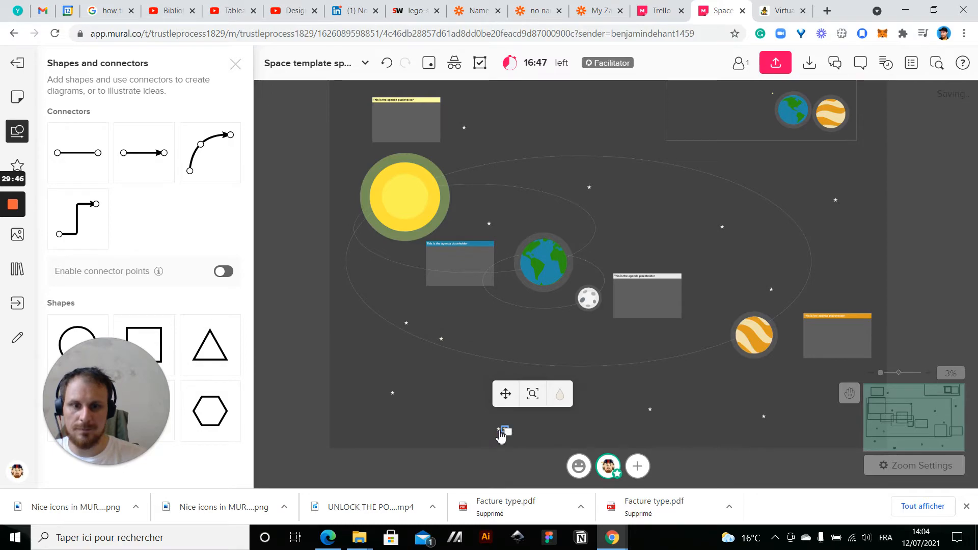
drag(512, 401, 577, 360)
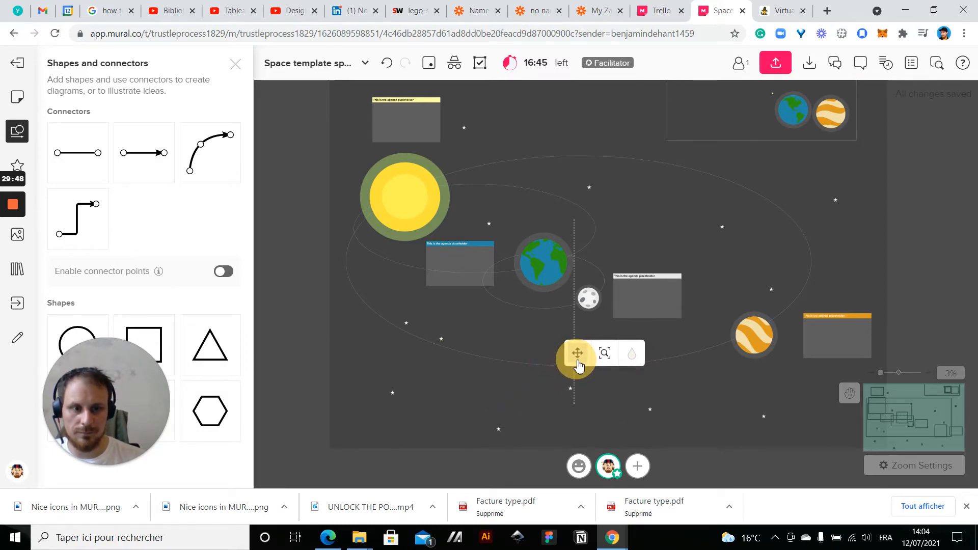
drag(928, 236, 892, 222)
scroll(506, 251, up, 4)
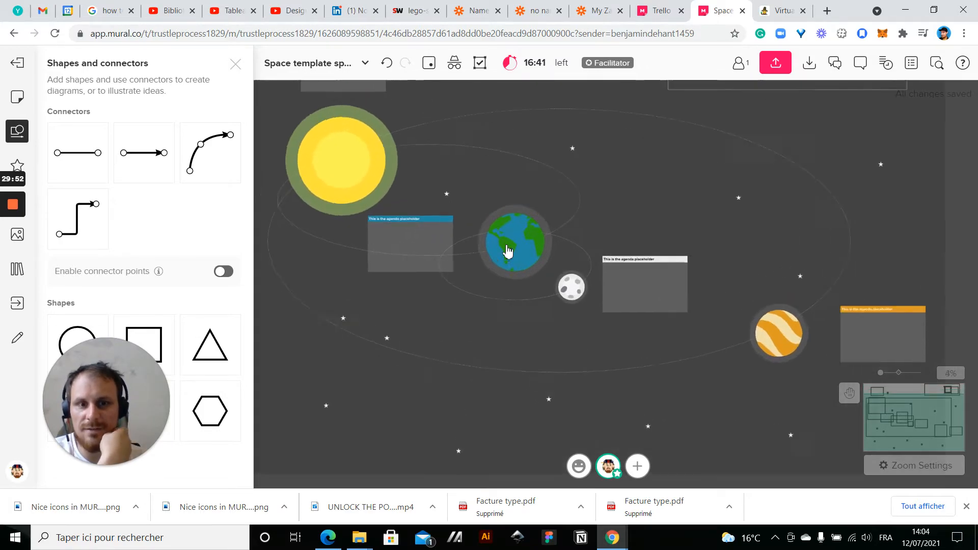
scroll(664, 208, down, 4)
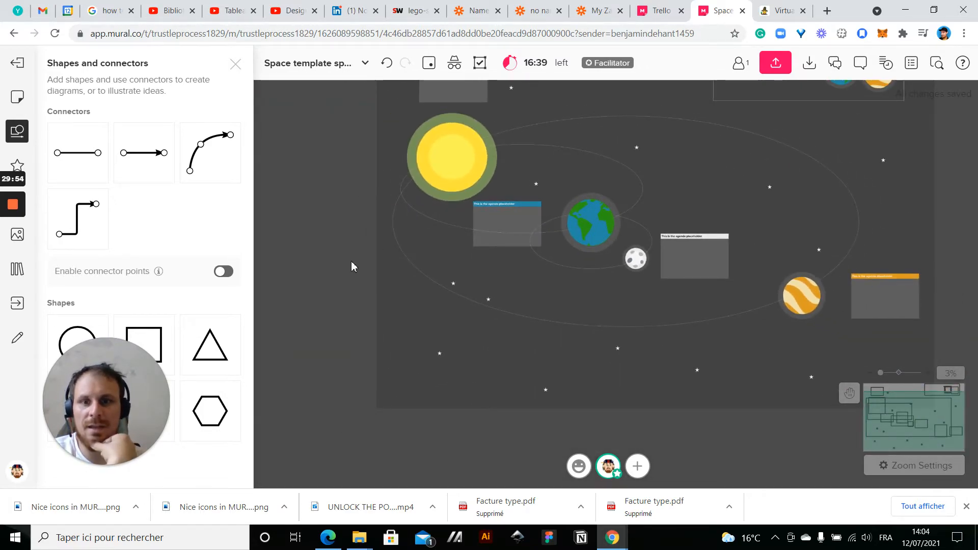
drag(351, 266, 306, 336)
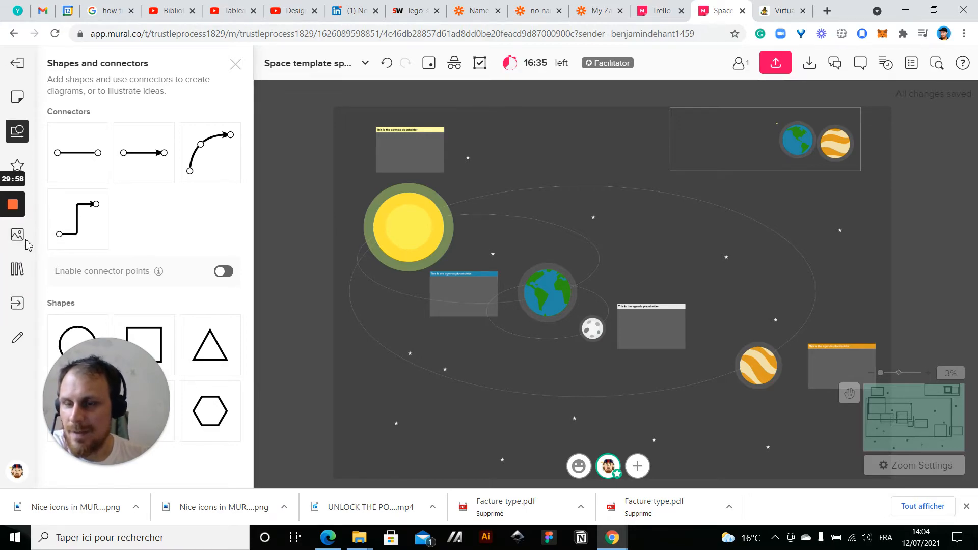
Search the icon library for "rocket"
mouse_move(24, 244)
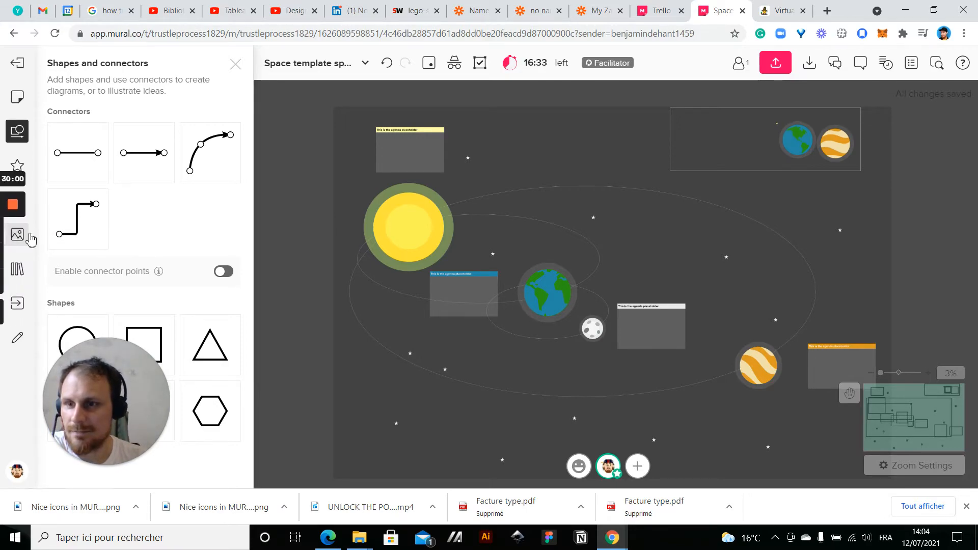
click(18, 165)
click(86, 120)
text(rock)
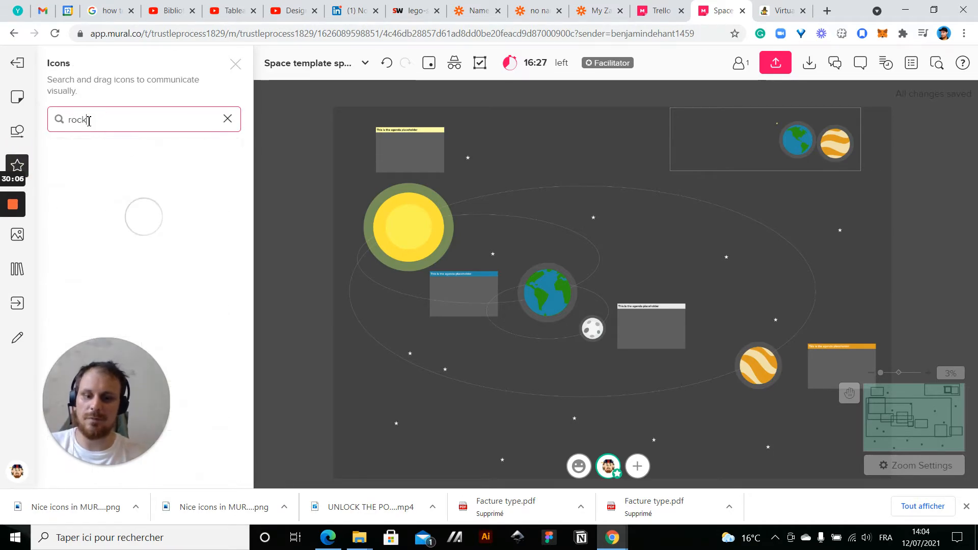
text(et)
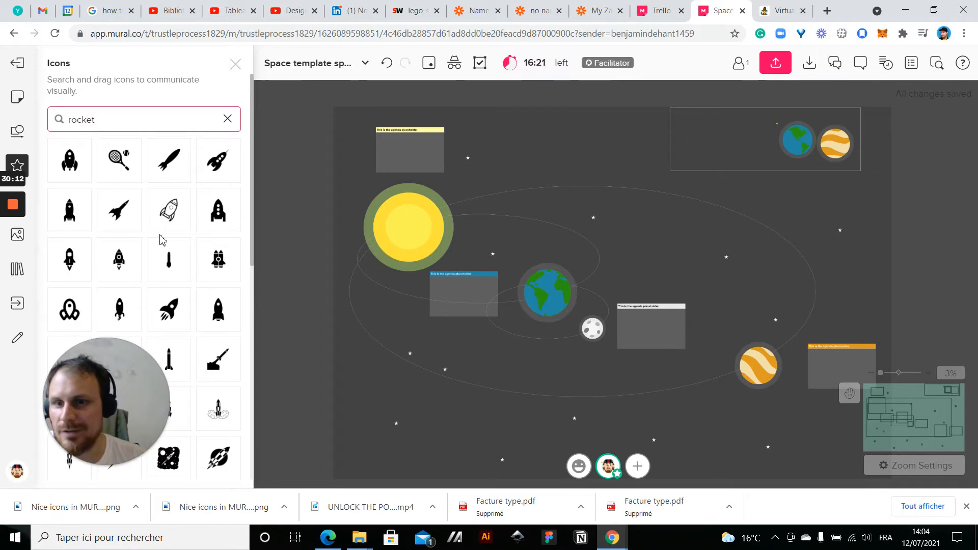
Look through the rocket icons for one that suits the space template
scroll(162, 239, down, 5)
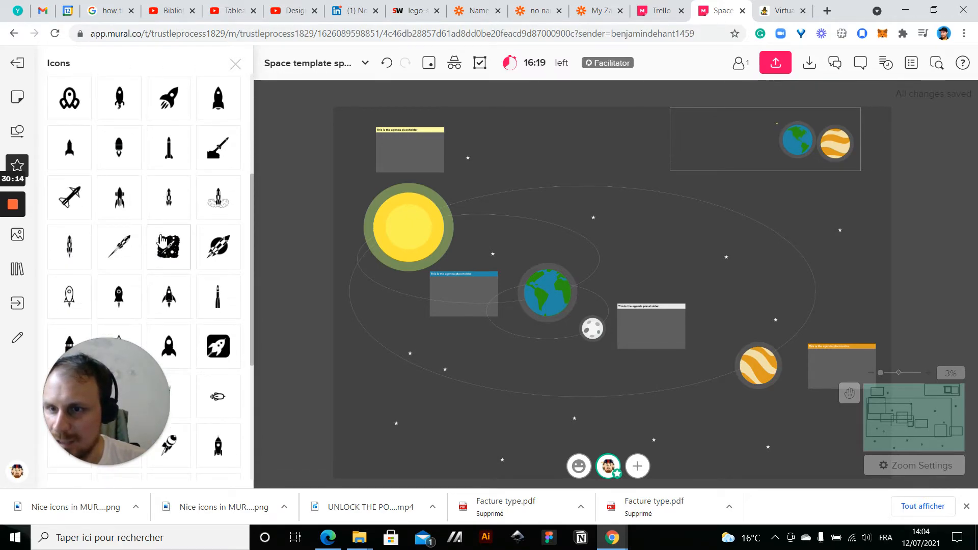
scroll(162, 240, down, 1)
scroll(162, 240, down, 3)
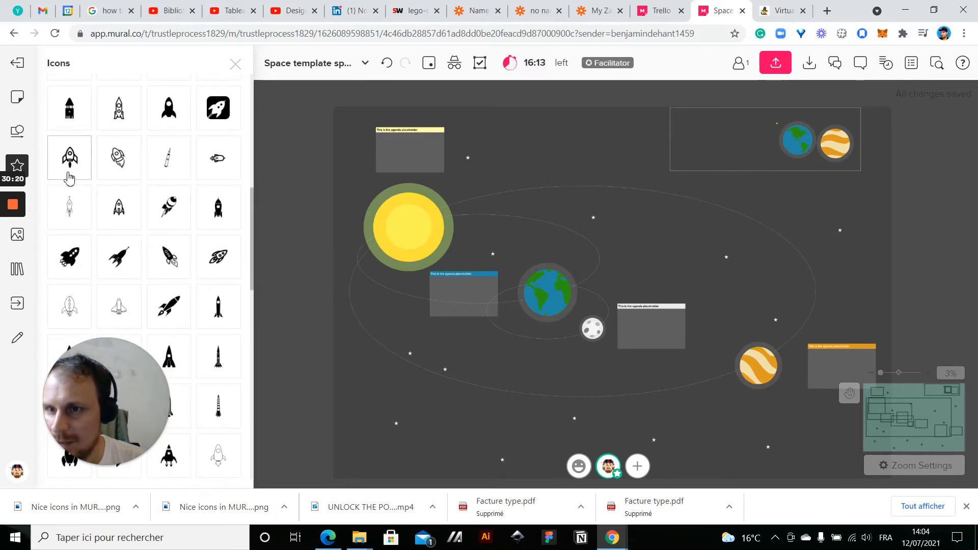
scroll(123, 161, down, 3)
scroll(153, 236, down, 5)
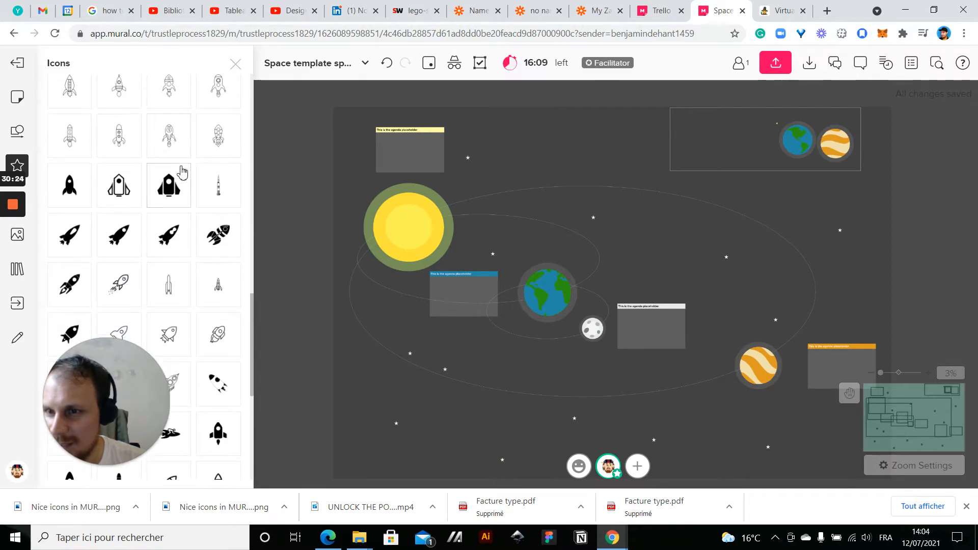
scroll(173, 203, down, 4)
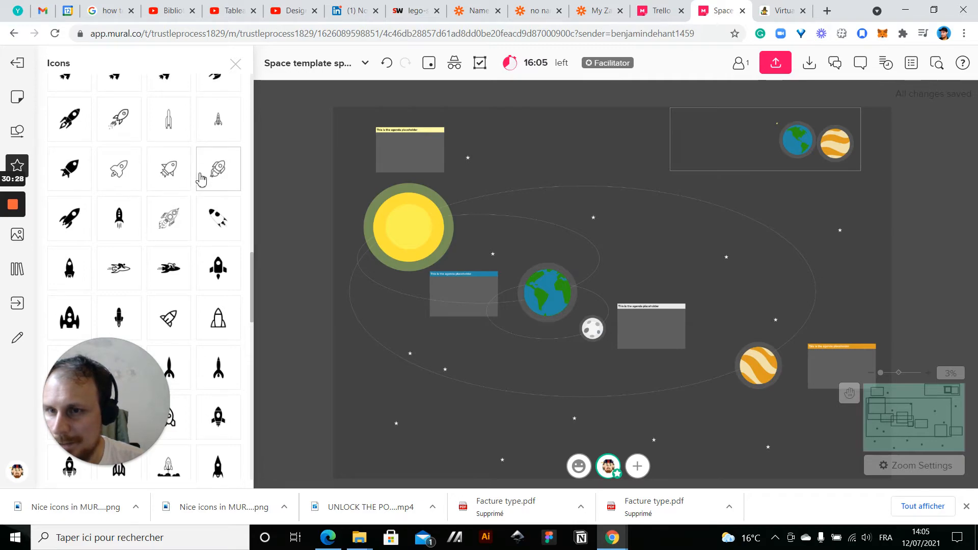
scroll(146, 162, down, 3)
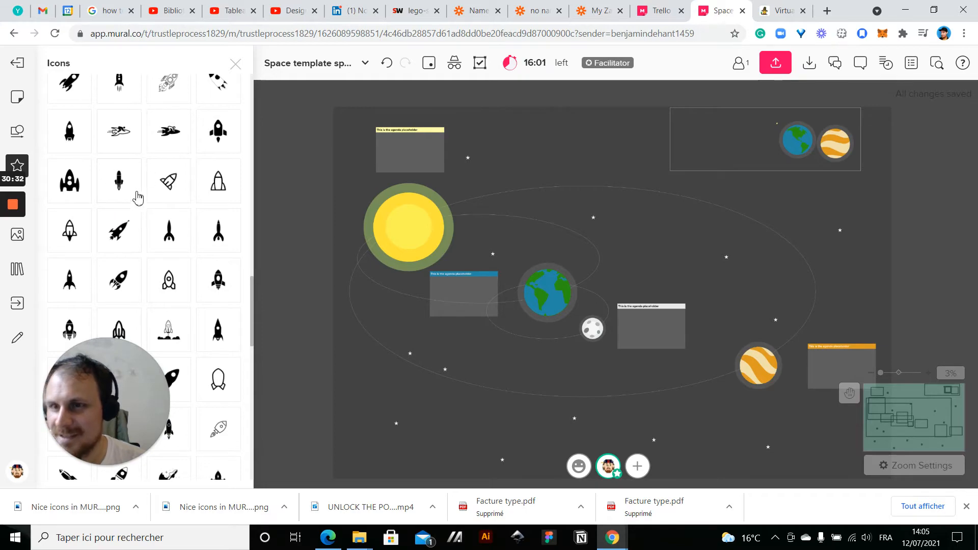
scroll(136, 200, down, 2)
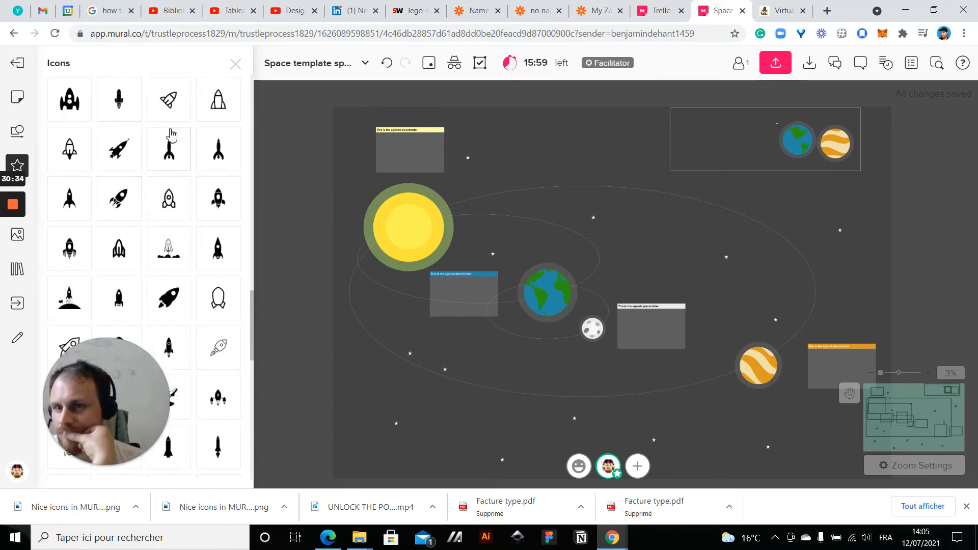
scroll(193, 213, down, 5)
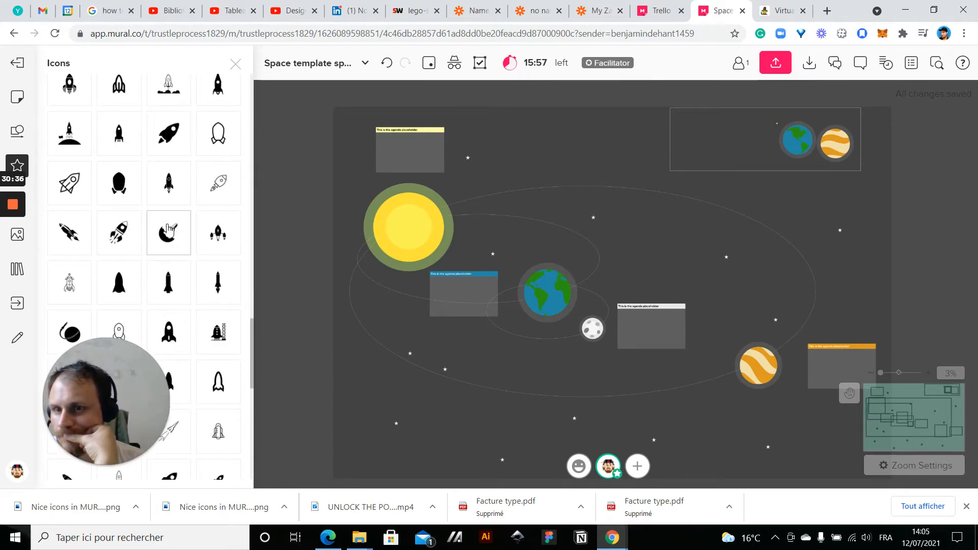
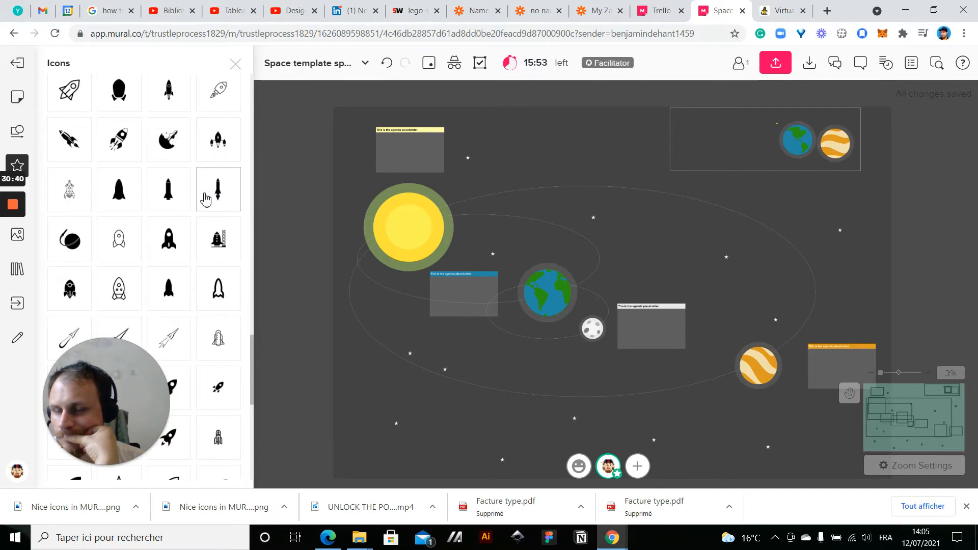
Place a filled, tilted rocket icon with flames on the empty canvas and an outlined tilted rocket beside it
drag(126, 149, 647, 213)
scroll(542, 142, up, 5)
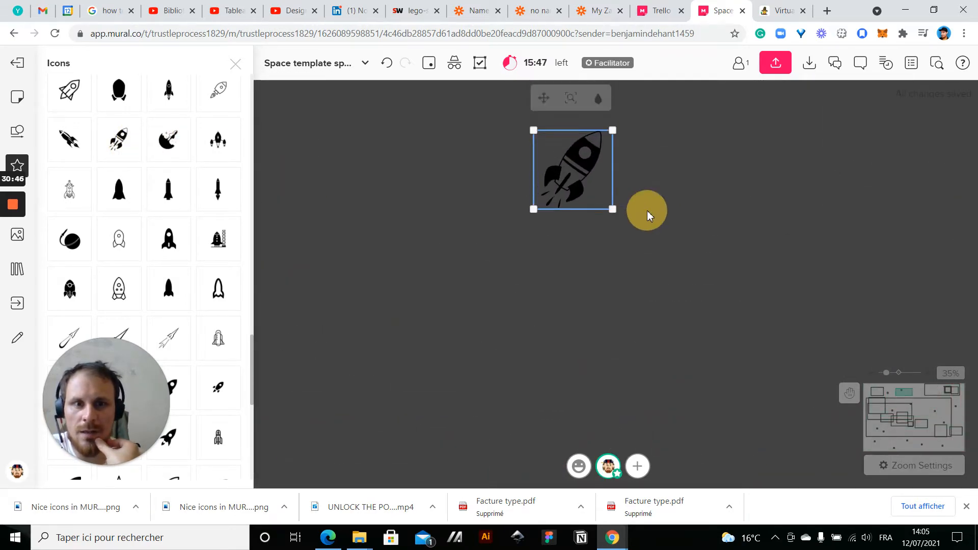
scroll(183, 204, down, 2)
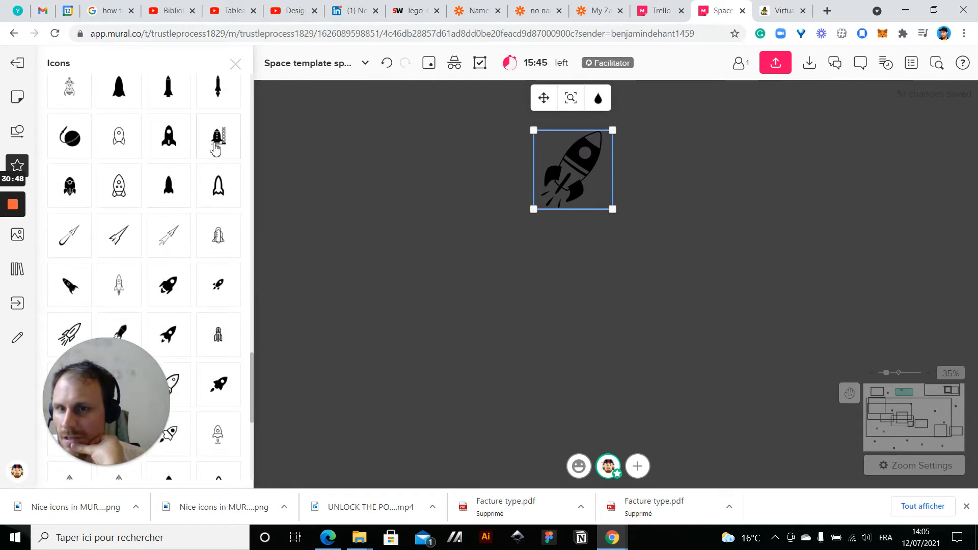
scroll(125, 230, down, 3)
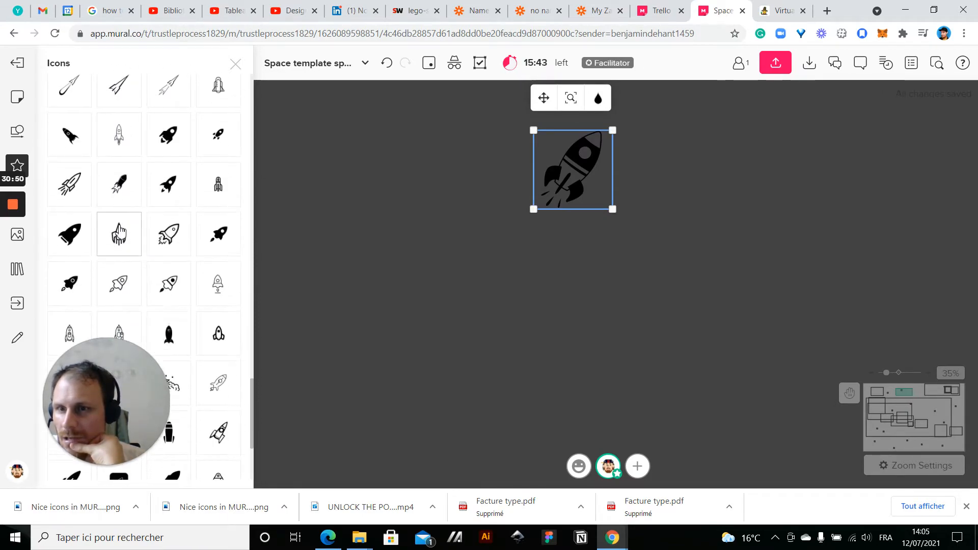
scroll(152, 157, down, 3)
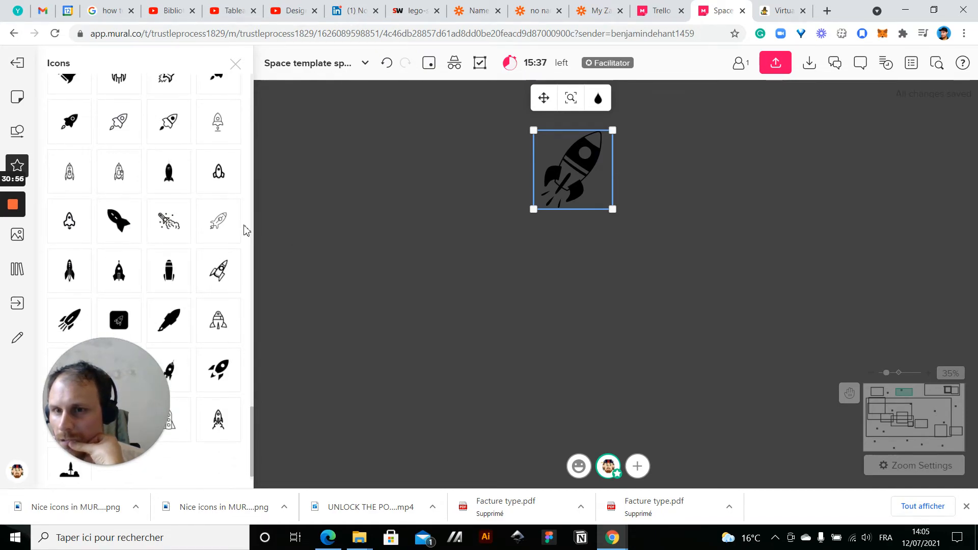
drag(224, 227, 473, 289)
drag(406, 246, 464, 176)
click(401, 334)
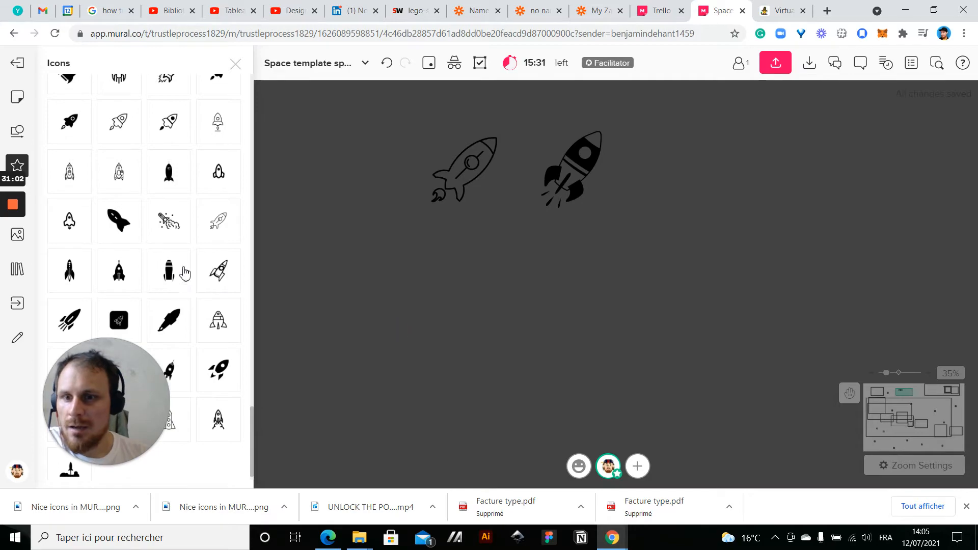
Move the outlined rocket farther from the filled rocket and close the icon library
scroll(194, 290, down, 1)
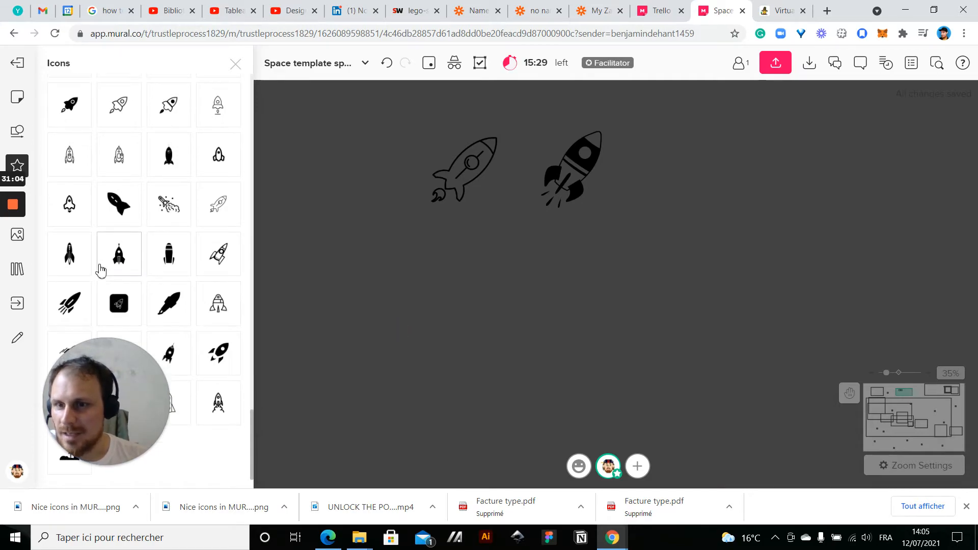
click(580, 173)
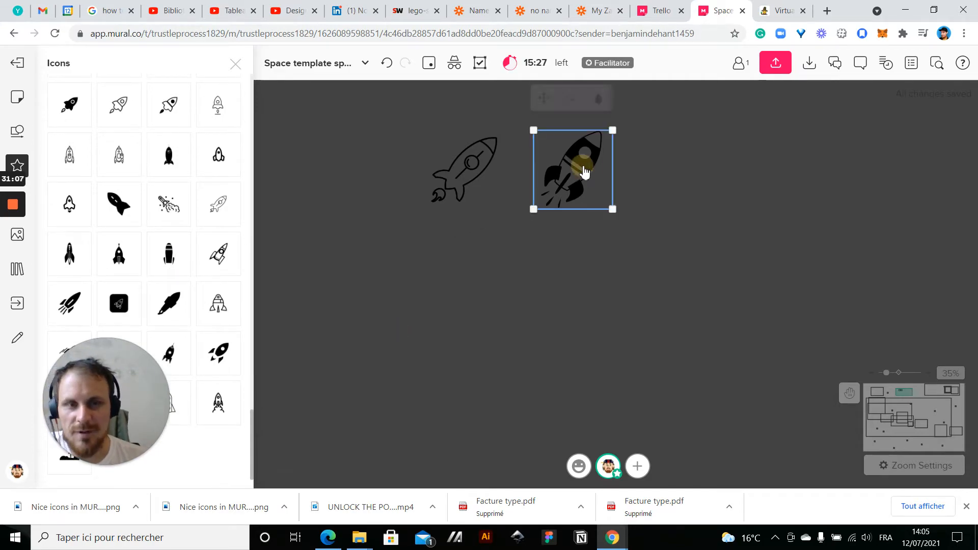
click(683, 146)
scroll(683, 142, up, 3)
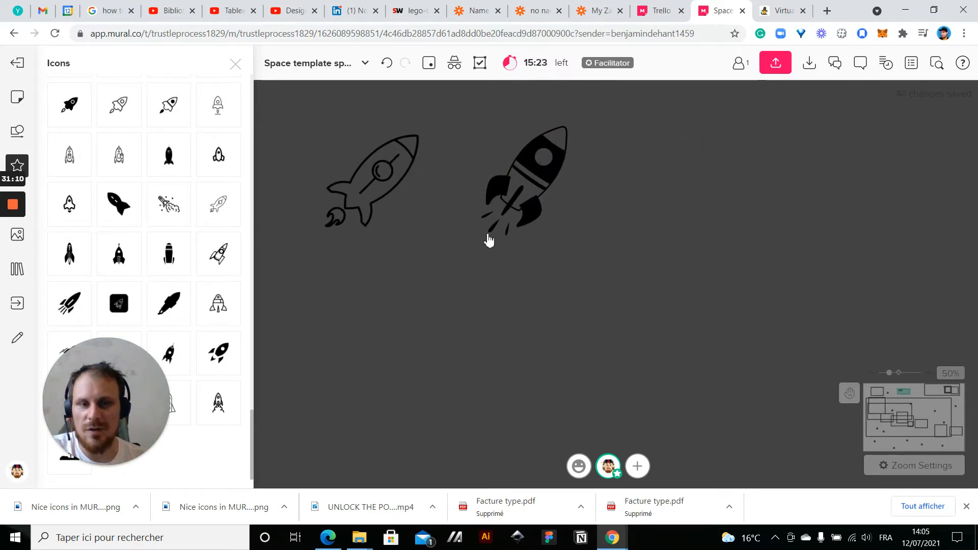
click(445, 301)
drag(332, 299, 434, 318)
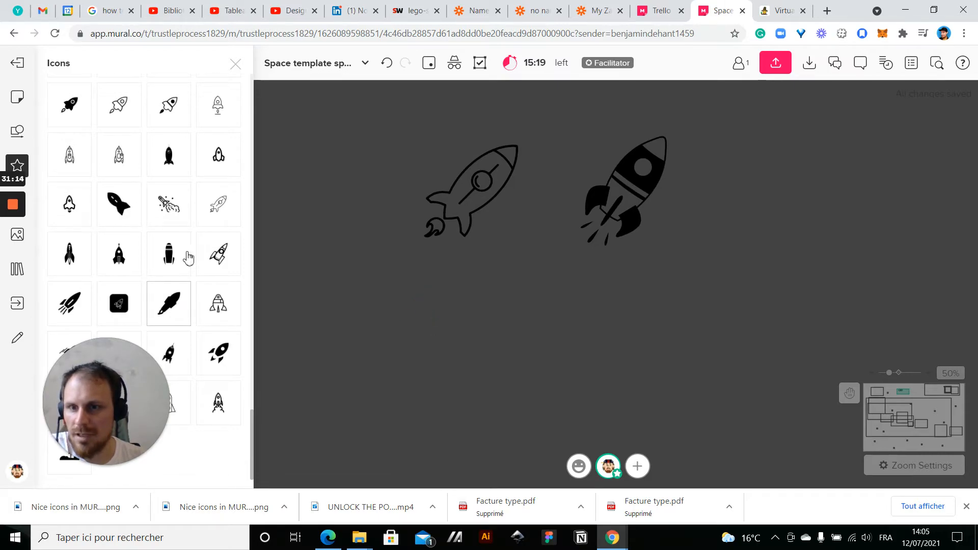
drag(492, 194, 436, 218)
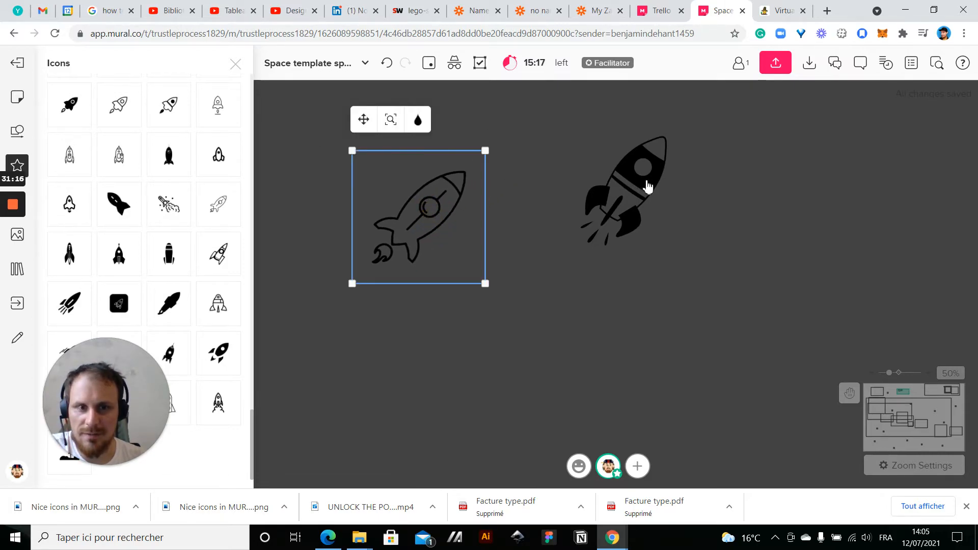
click(646, 189)
click(236, 64)
click(250, 304)
drag(249, 304, 341, 305)
click(331, 225)
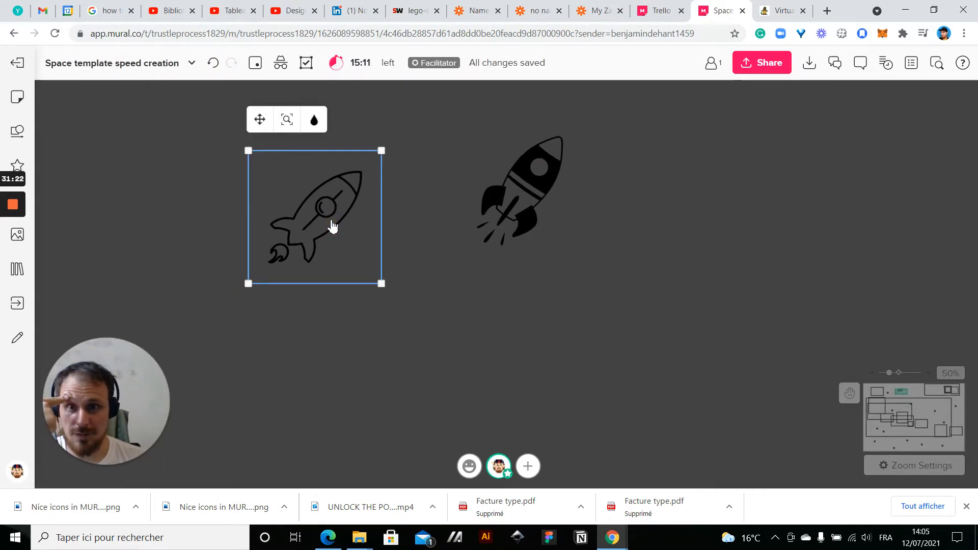
click(419, 286)
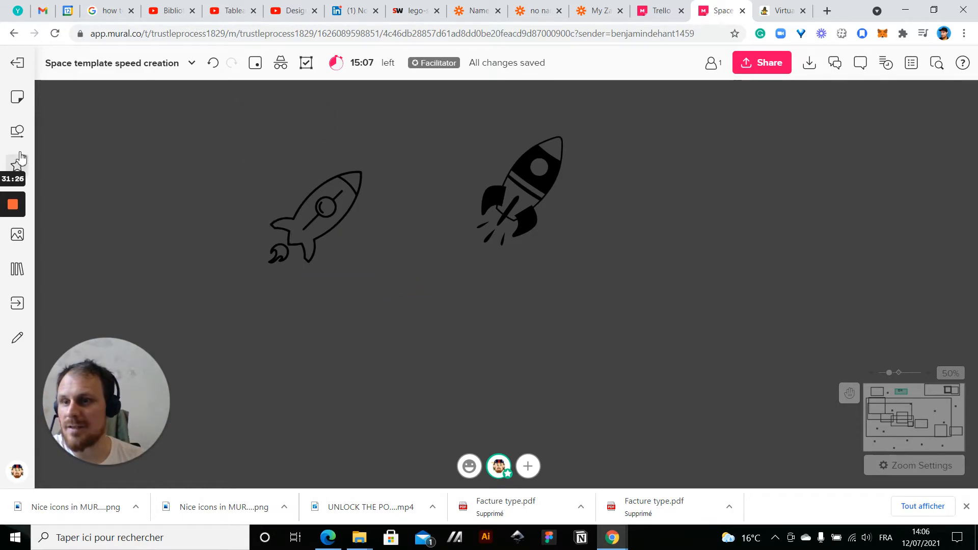
Add a narrow ellipse tilted like the outlined rocket next to it and fill it red
click(21, 132)
click(21, 131)
click(18, 234)
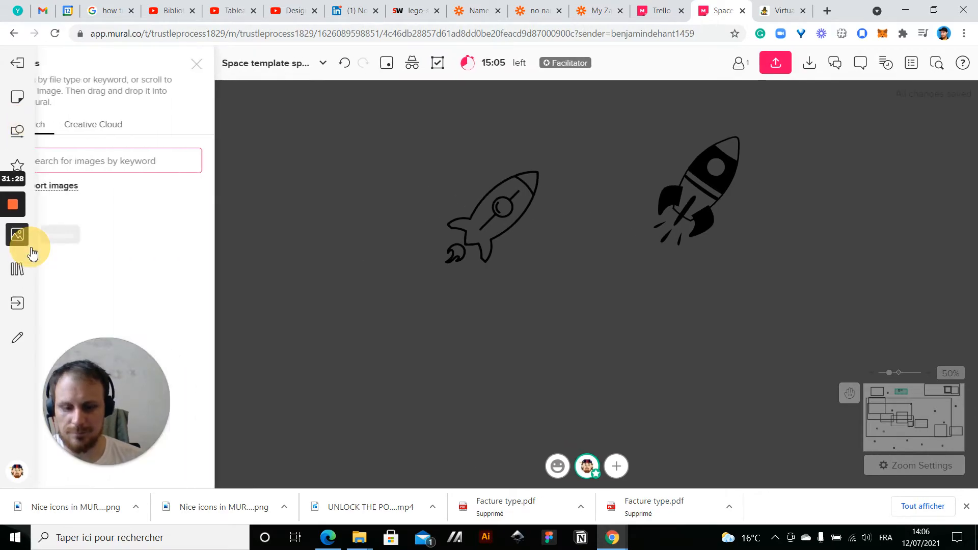
click(17, 132)
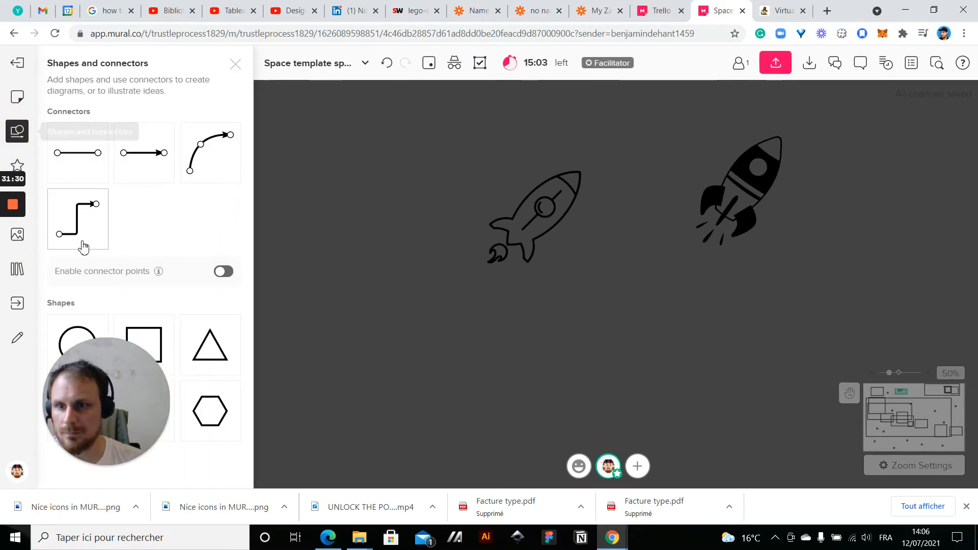
drag(75, 327, 437, 158)
drag(458, 204, 498, 160)
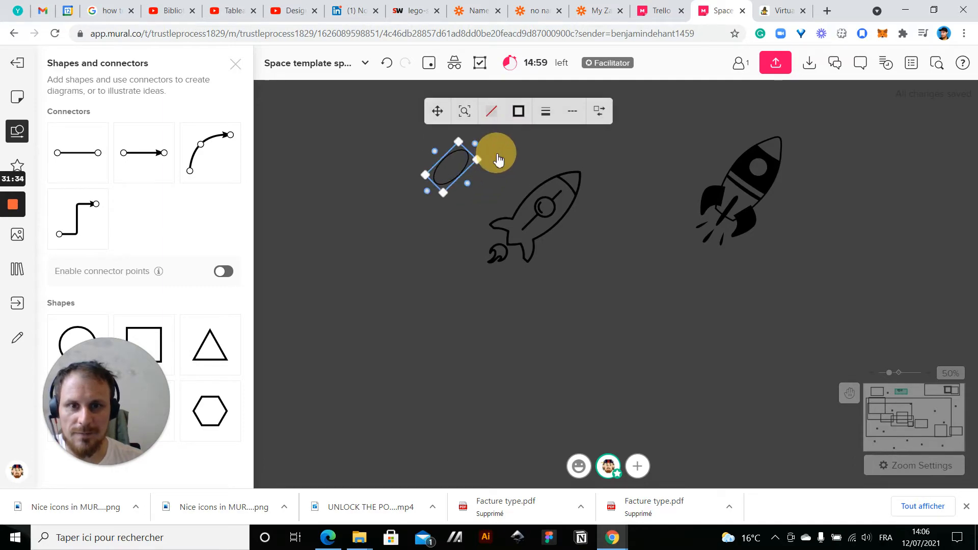
click(490, 115)
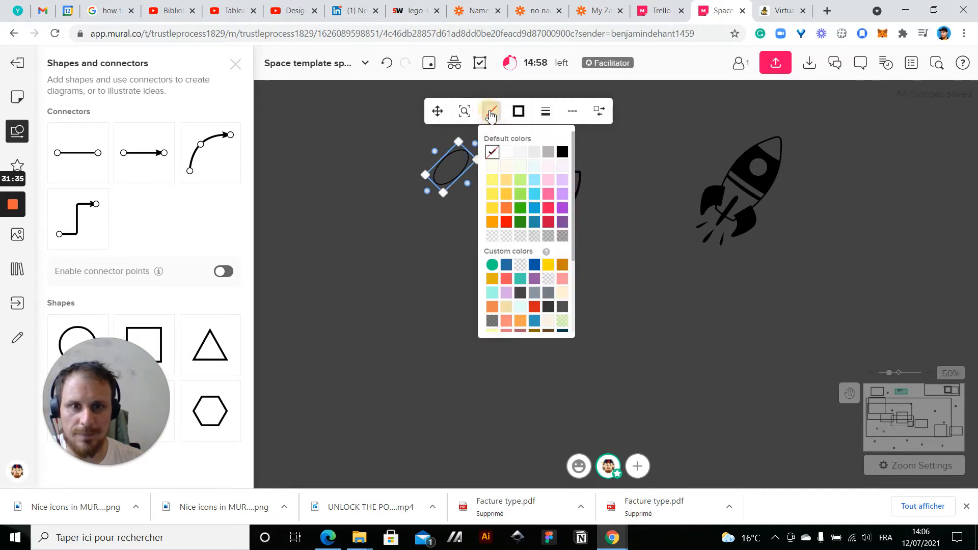
click(507, 222)
Fit the red ellipse to the outlined rocket's body and send it behind the outline
drag(436, 111, 509, 174)
drag(545, 211, 582, 177)
mouse_move(554, 219)
mouse_down()
mouse_move(564, 230)
mouse_move(545, 209)
mouse_up()
right_click(546, 209)
click(562, 288)
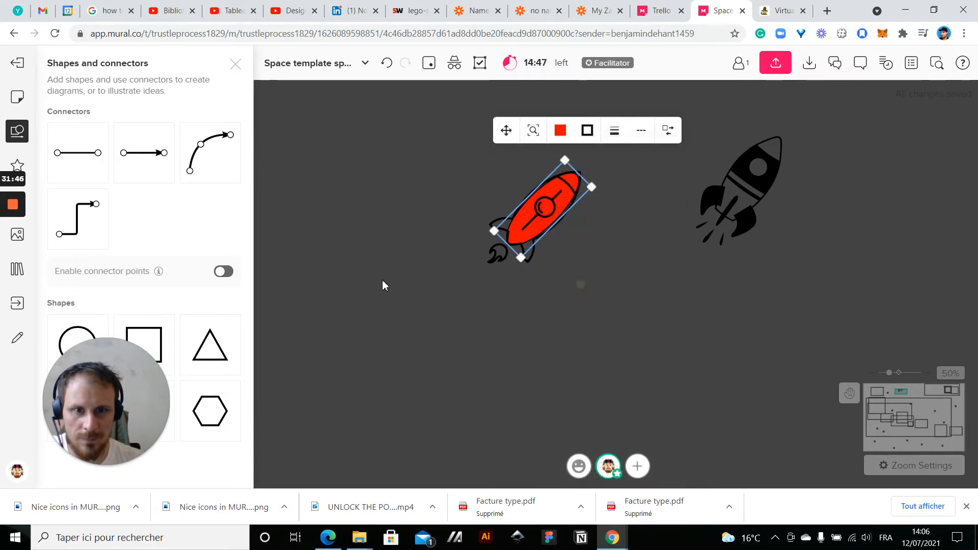
Inspect how the red fill fits the outlined rocket and move the outline off the ellipse
click(383, 285)
scroll(552, 245, up, 5)
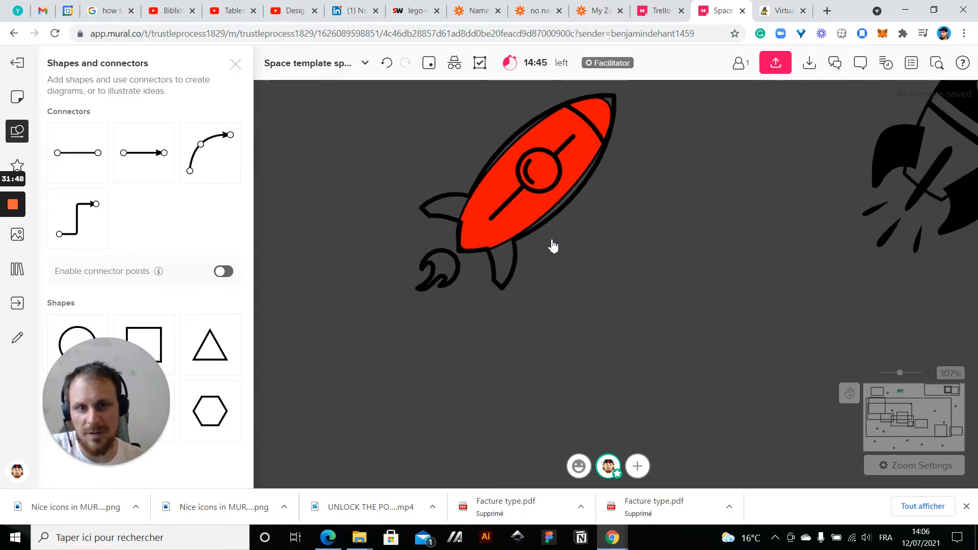
click(508, 233)
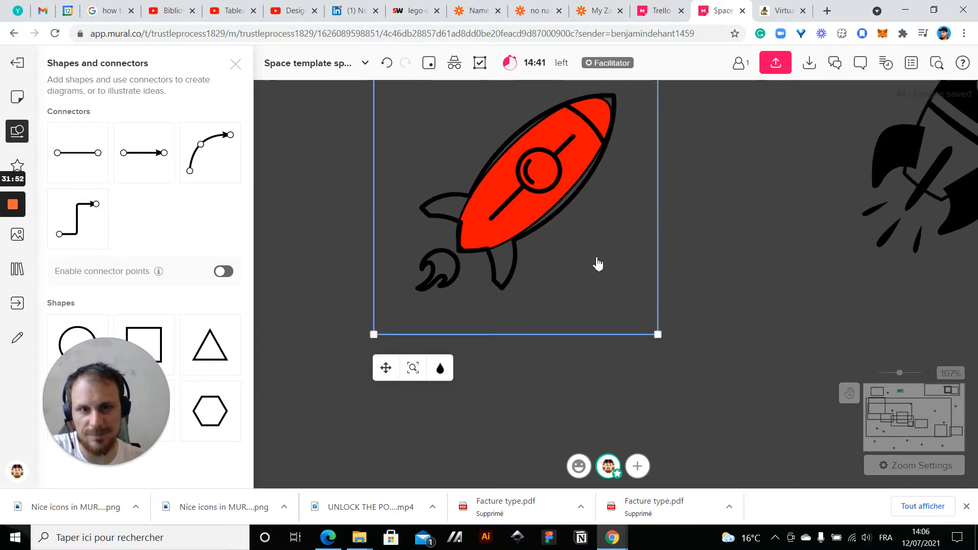
click(667, 263)
scroll(667, 264, down, 3)
drag(530, 234, 409, 202)
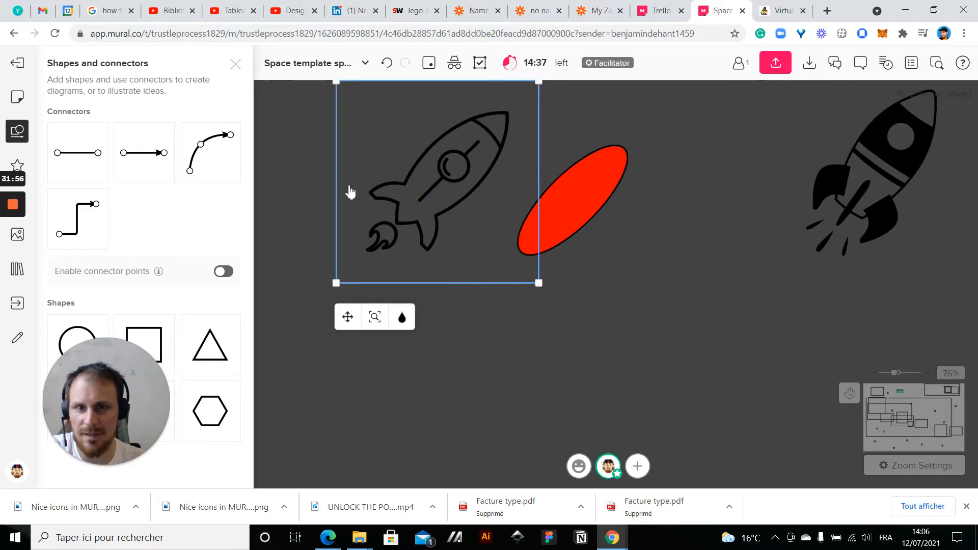
Place the filled upright rocket icon with two side boosters and two round windows below the other rockets
click(17, 165)
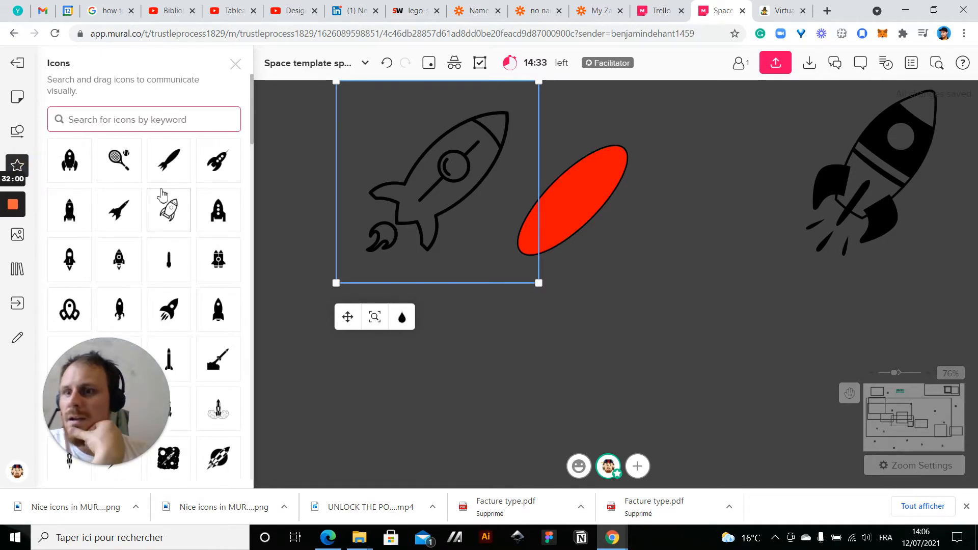
scroll(110, 249, down, 1)
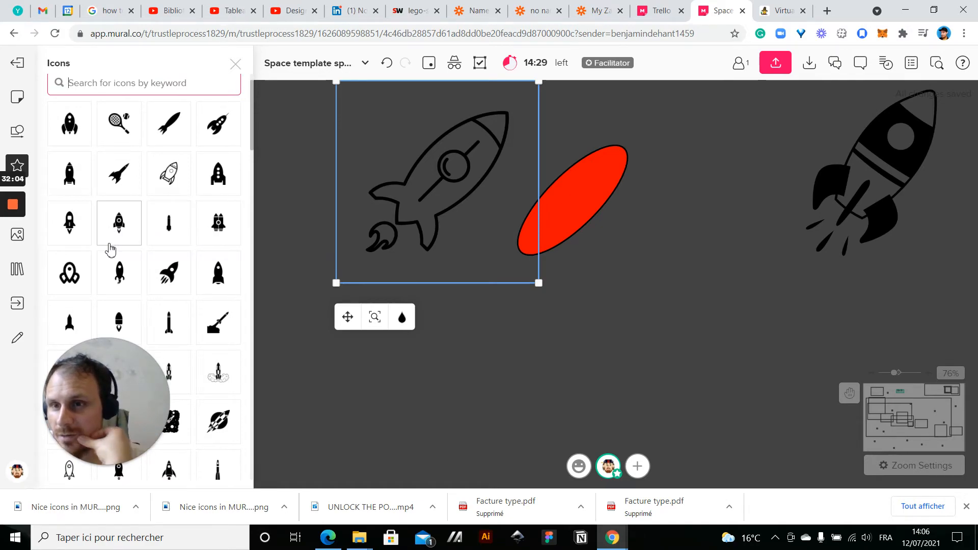
scroll(109, 249, down, 6)
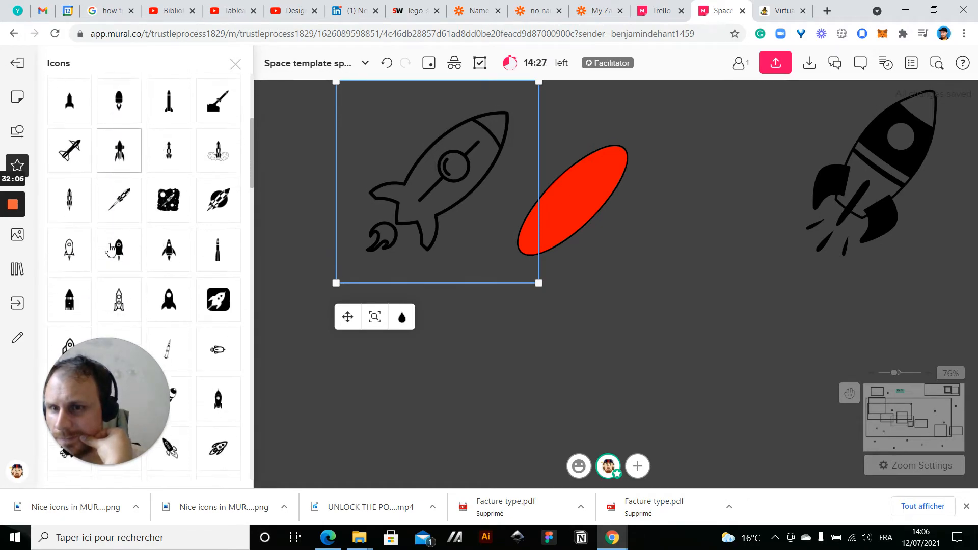
scroll(141, 209, down, 3)
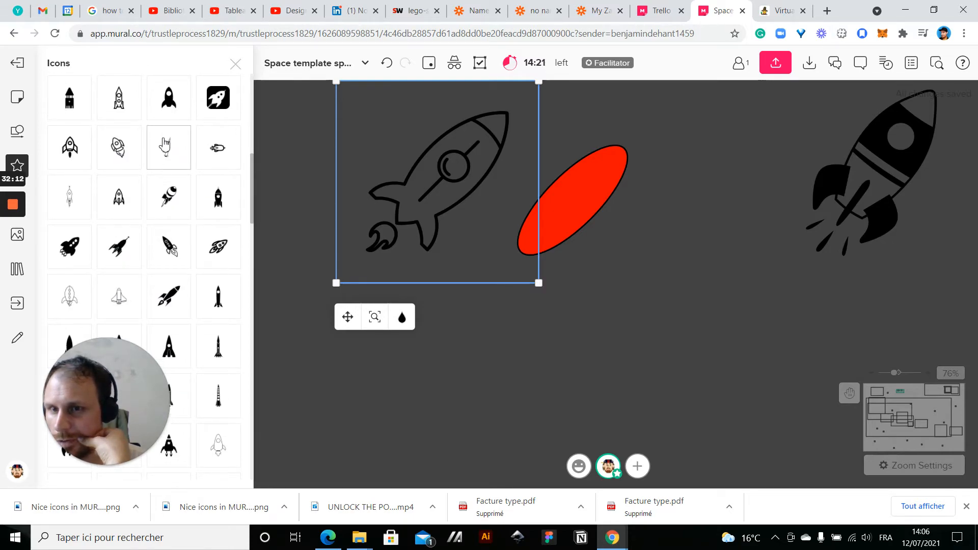
scroll(153, 246, down, 3)
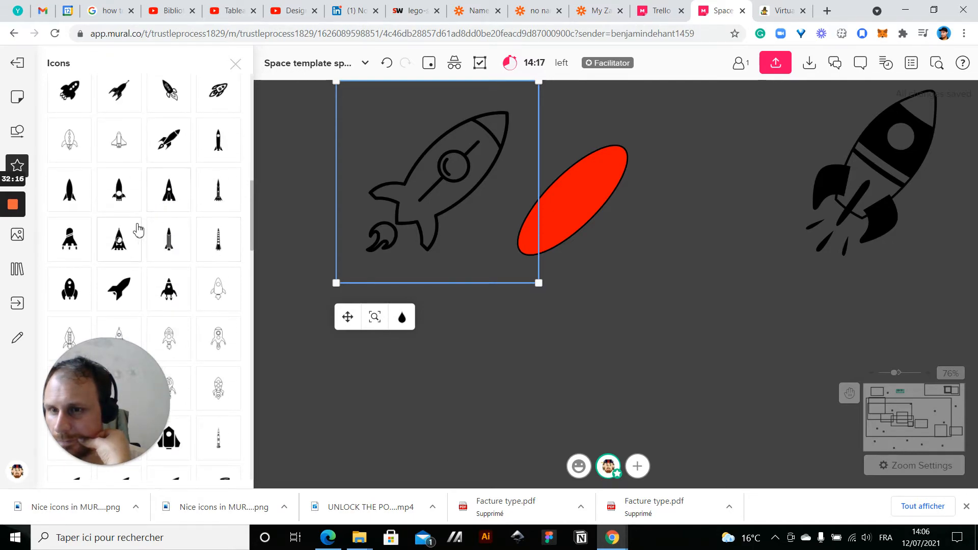
scroll(141, 229, down, 5)
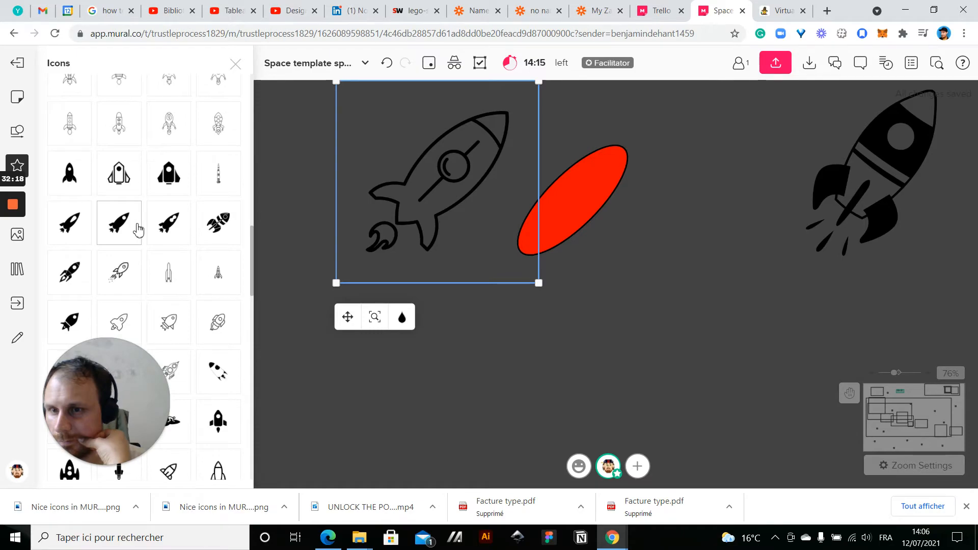
scroll(137, 229, down, 4)
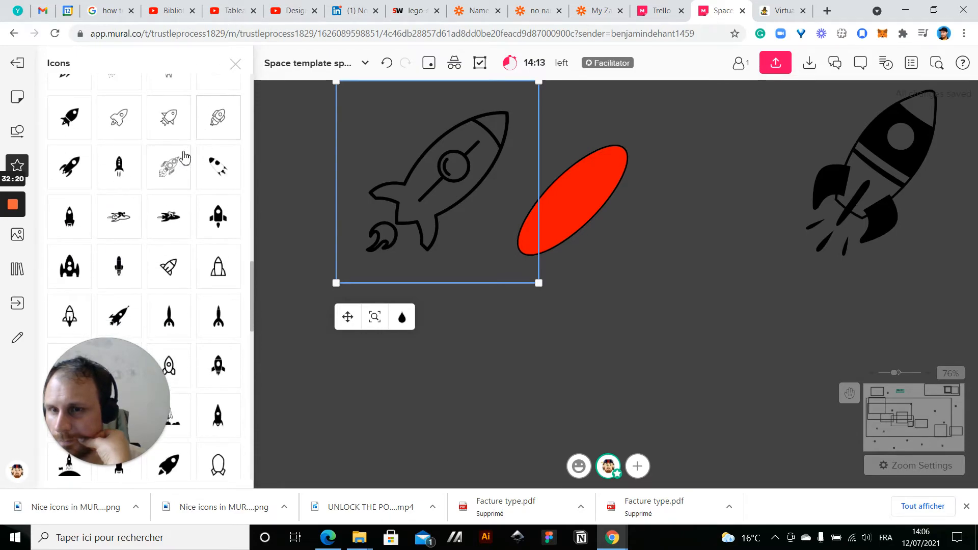
scroll(173, 155, down, 2)
drag(66, 186, 734, 437)
click(453, 418)
Delete the two tilted rocket icons and the red ellipse
scroll(453, 419, down, 5)
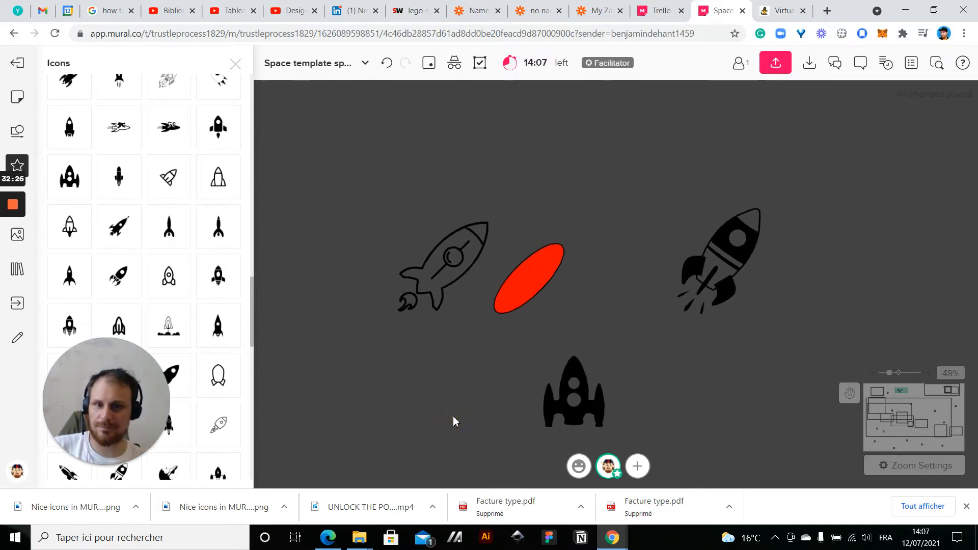
drag(393, 237, 733, 297)
key(Delete)
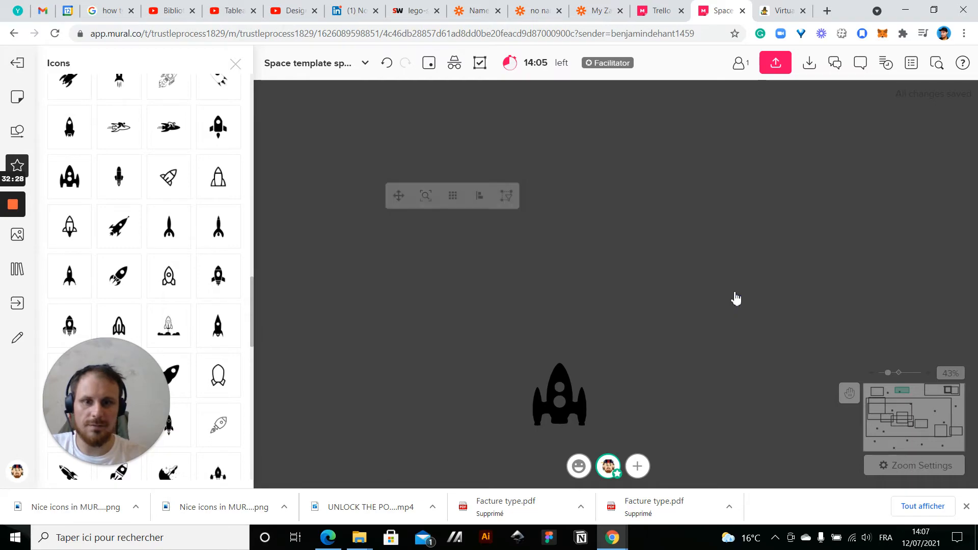
Enlarge the remaining rocket with side boosters and rotate it about 45° clockwise
click(533, 402)
drag(533, 402, 644, 351)
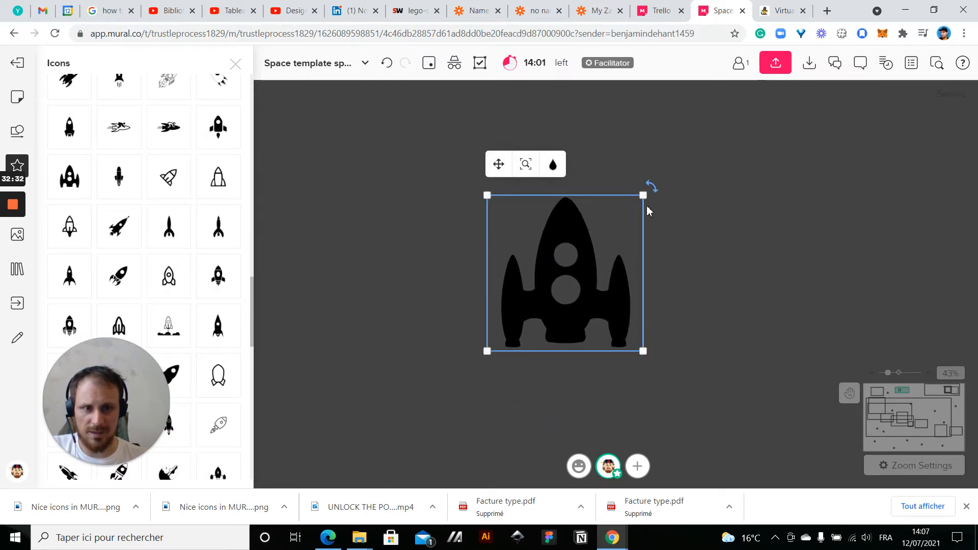
drag(651, 190, 692, 265)
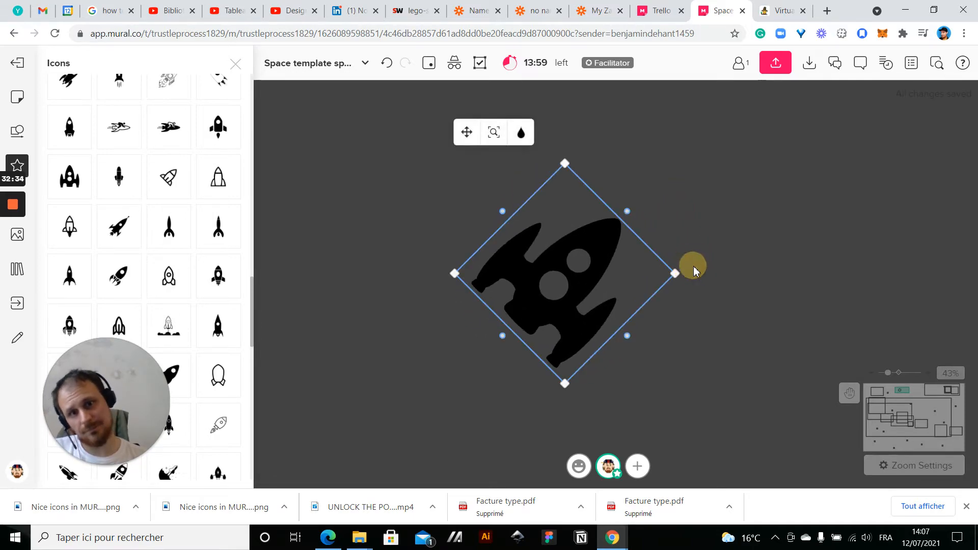
Recolour the tilted rocket from the default colours to red
click(520, 133)
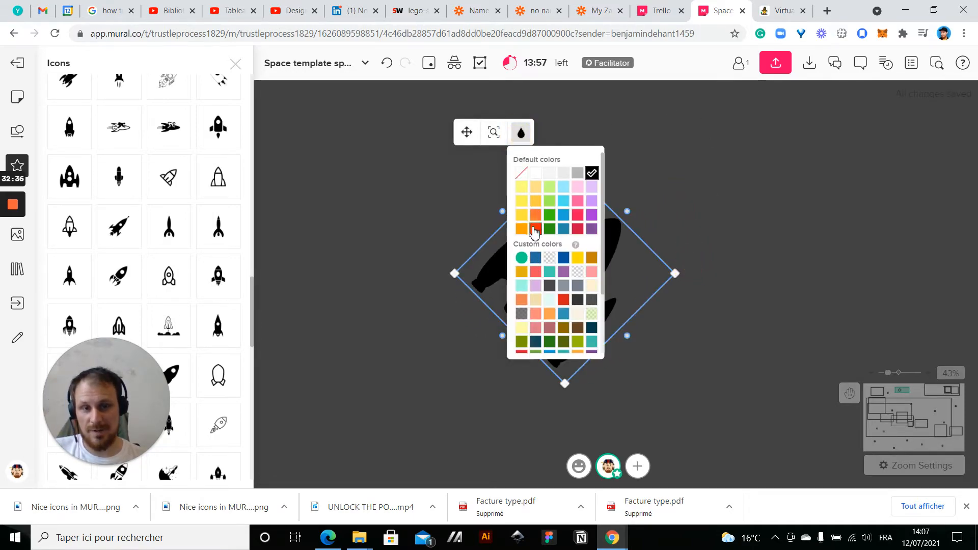
click(534, 231)
click(385, 253)
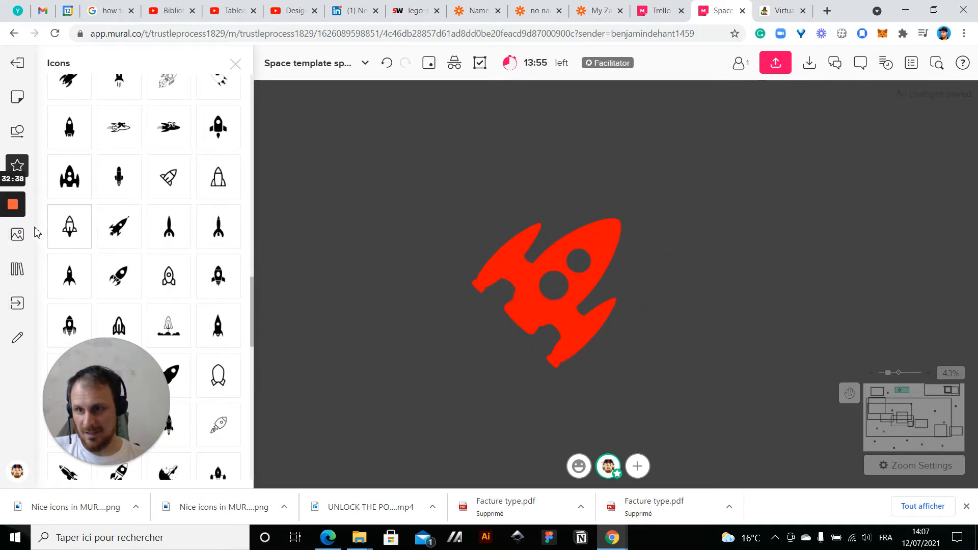
Add a small circle shape, fill it with blue, and place it over the rocket's larger window
click(17, 131)
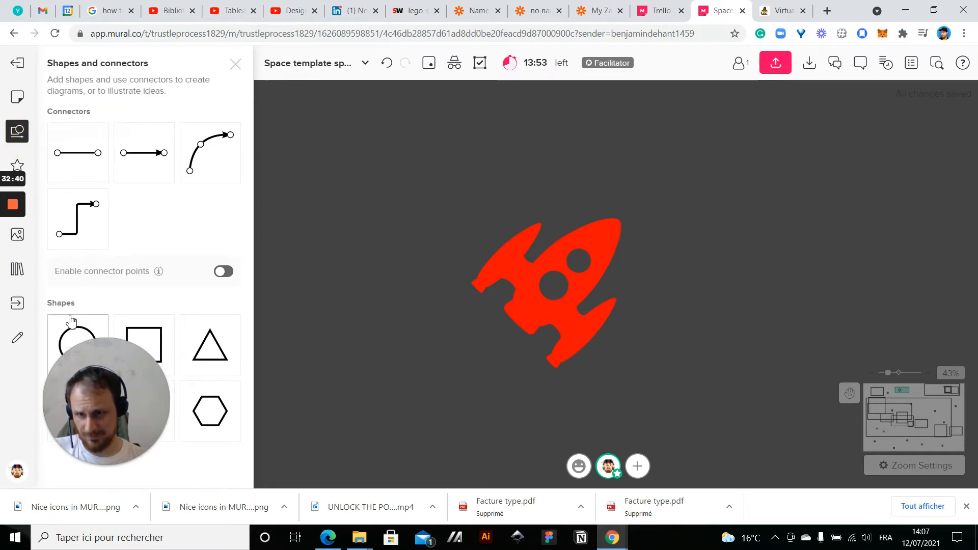
drag(313, 239, 391, 177)
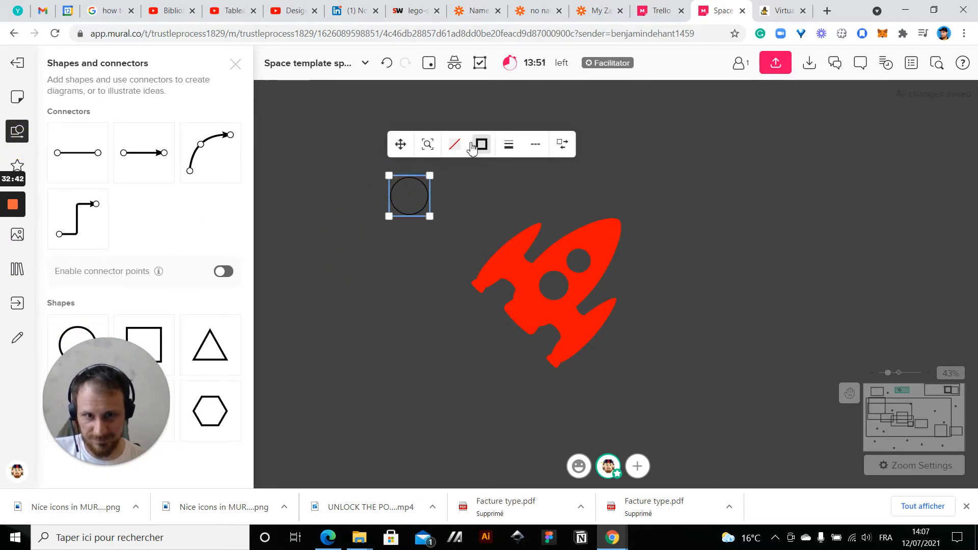
click(457, 147)
click(498, 236)
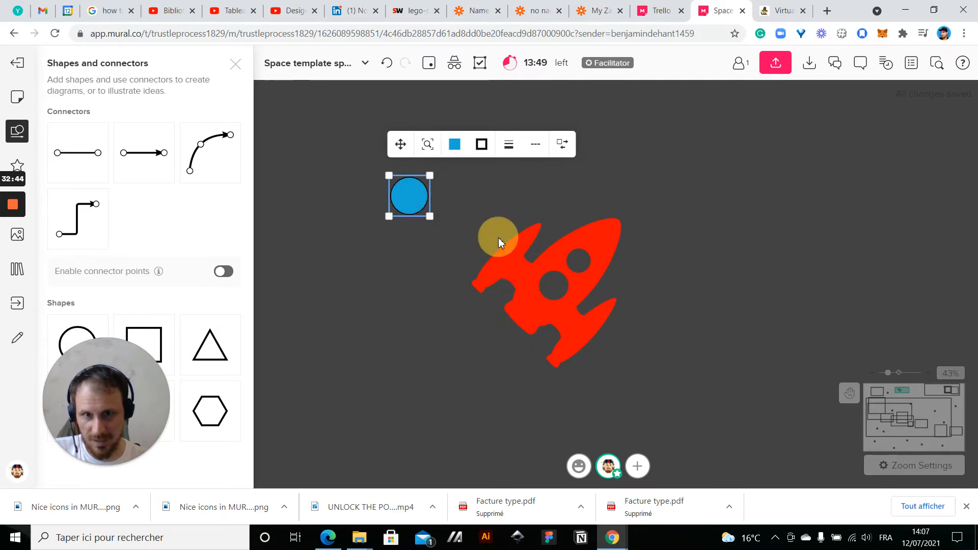
click(474, 207)
click(429, 209)
drag(413, 207, 543, 300)
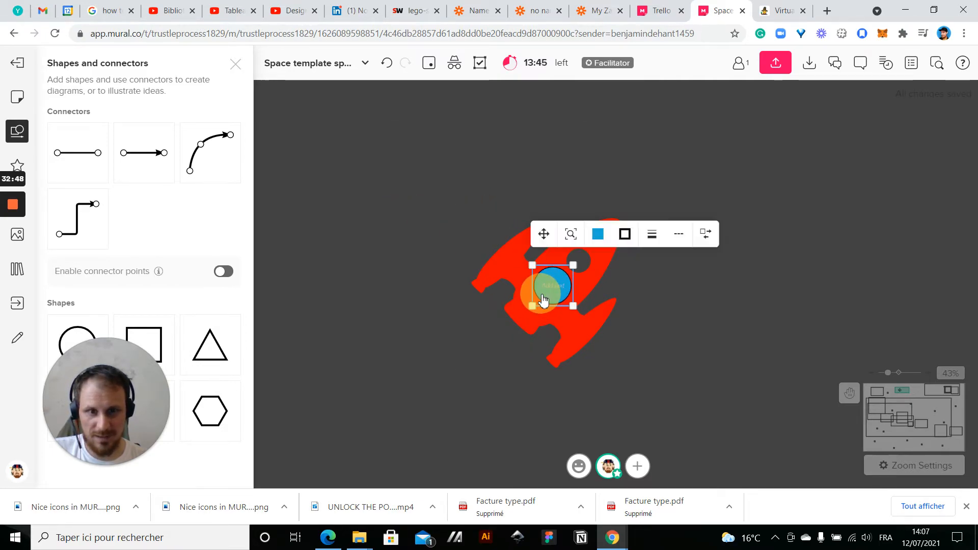
Duplicate the blue circle and fit the copy over the rocket's smaller window
key(ctrl+d)
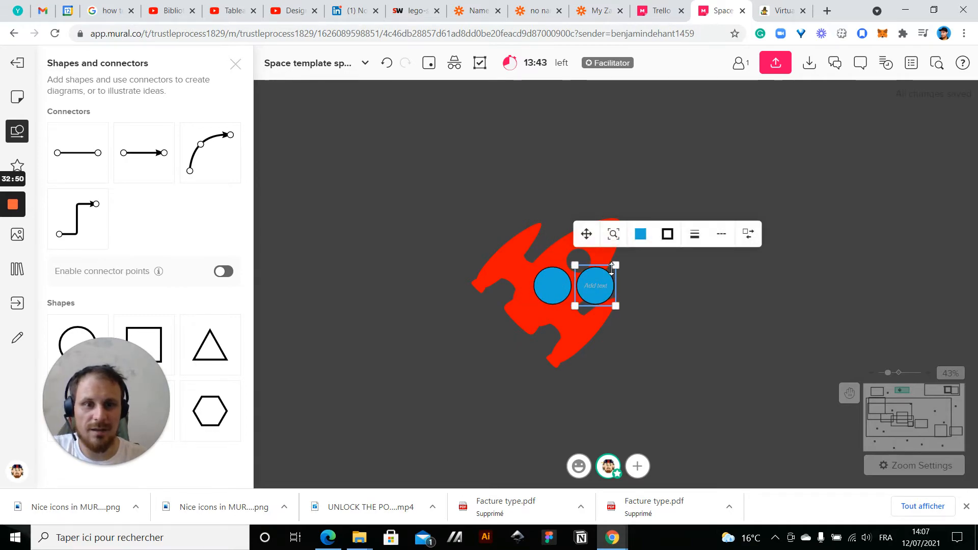
drag(616, 266, 582, 266)
click(727, 287)
Bring the red rocket to the front so the blue circles sit behind its window openings
click(582, 334)
right_click(582, 334)
click(633, 307)
click(732, 288)
scroll(733, 289, down, 2)
drag(732, 274, 699, 243)
Search the icons for "fire" and place an enlarged outlined flame-burst icon on the canvas beside the rocket
click(18, 165)
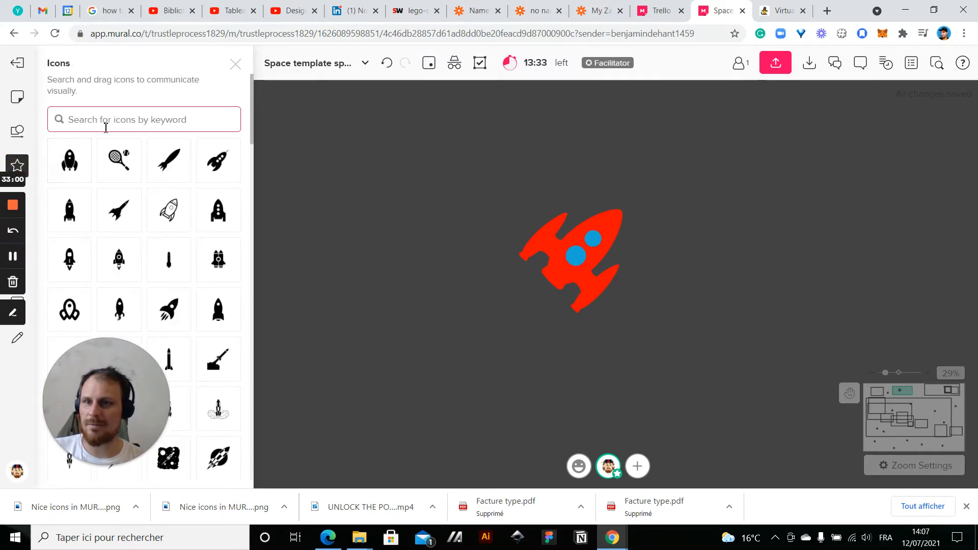
text(fire)
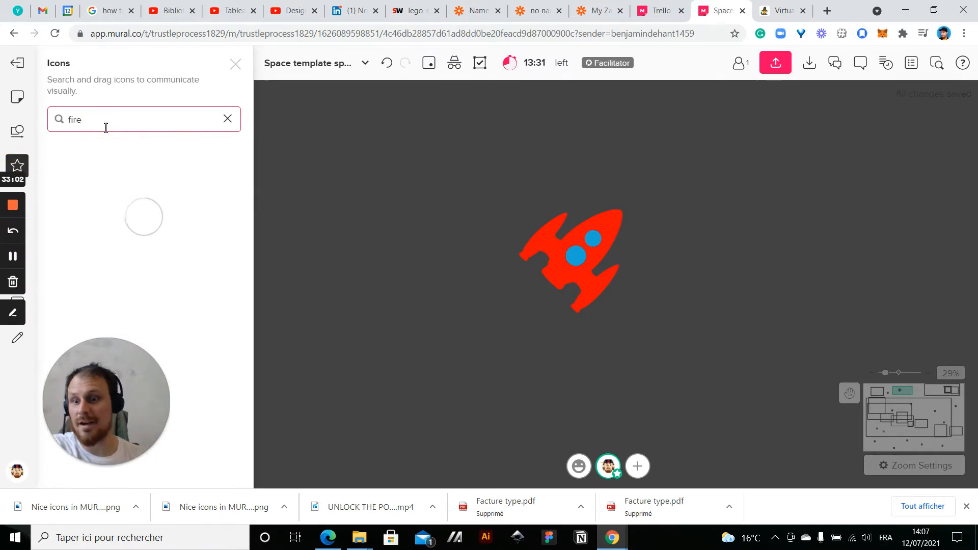
scroll(183, 224, down, 1)
scroll(175, 267, down, 5)
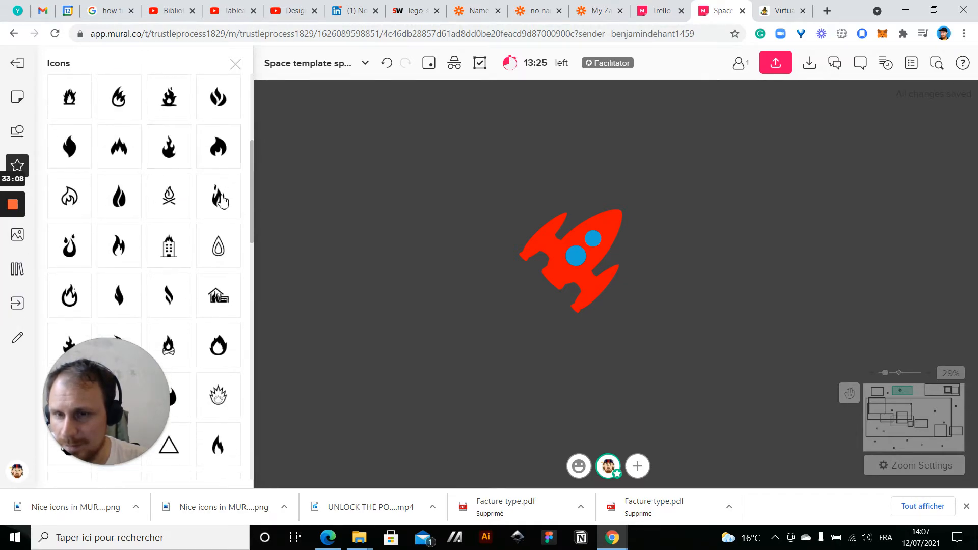
scroll(241, 312, down, 2)
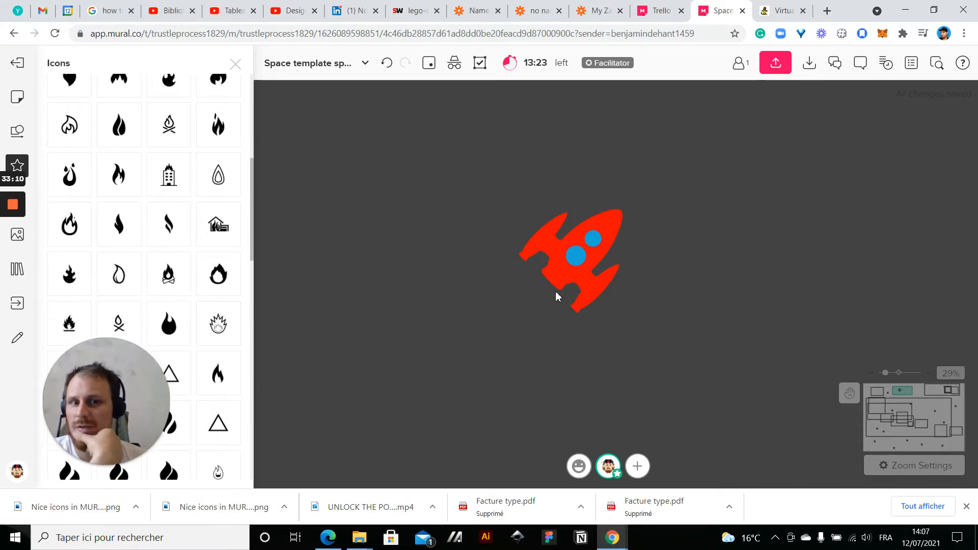
scroll(134, 313, down, 3)
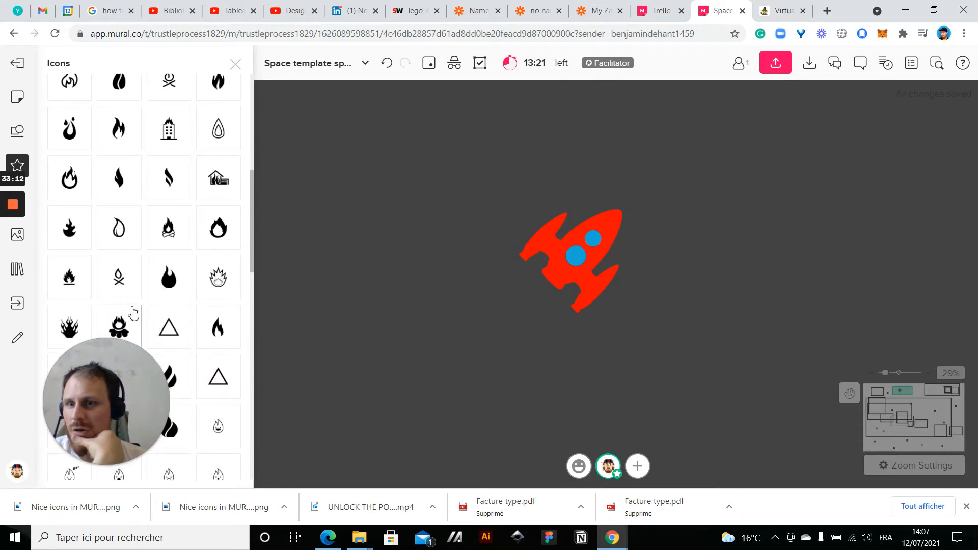
drag(218, 201, 344, 205)
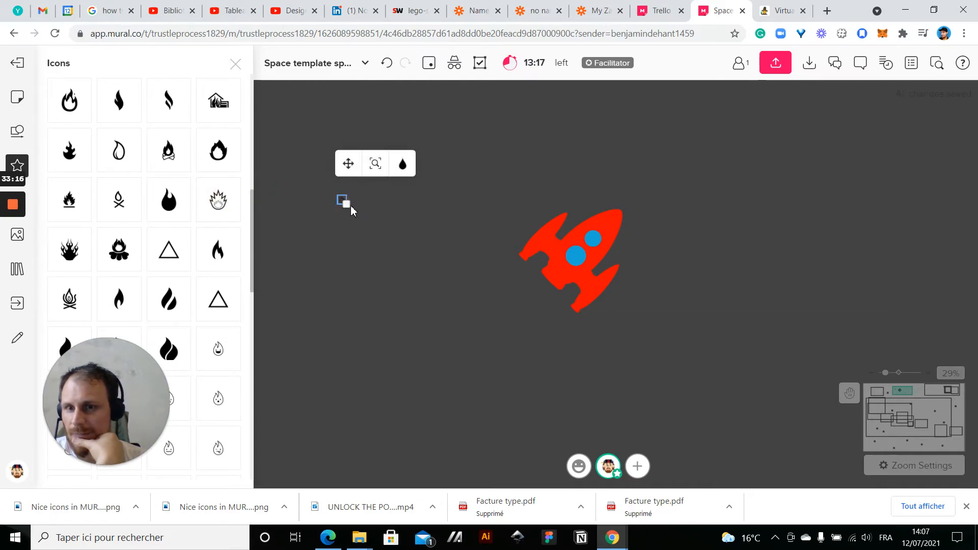
drag(347, 205, 368, 225)
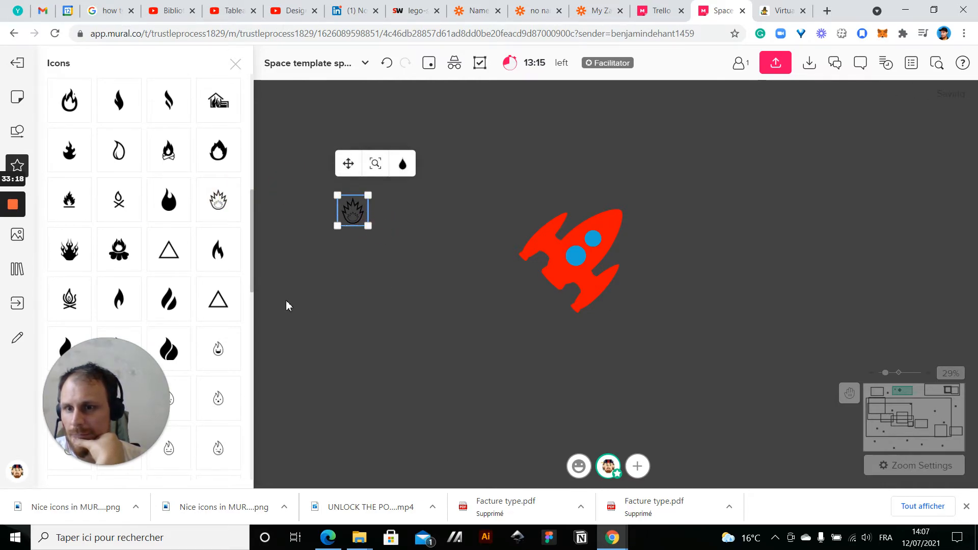
Place the filled icon with many wavy flames beside the rocket and recolour it golden yellow
drag(81, 264, 489, 234)
scroll(484, 224, down, 1)
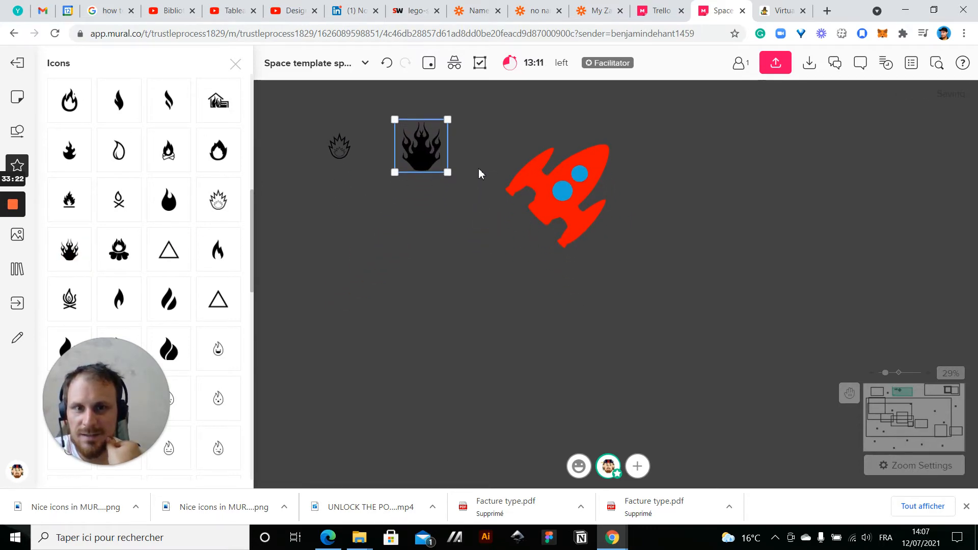
click(462, 134)
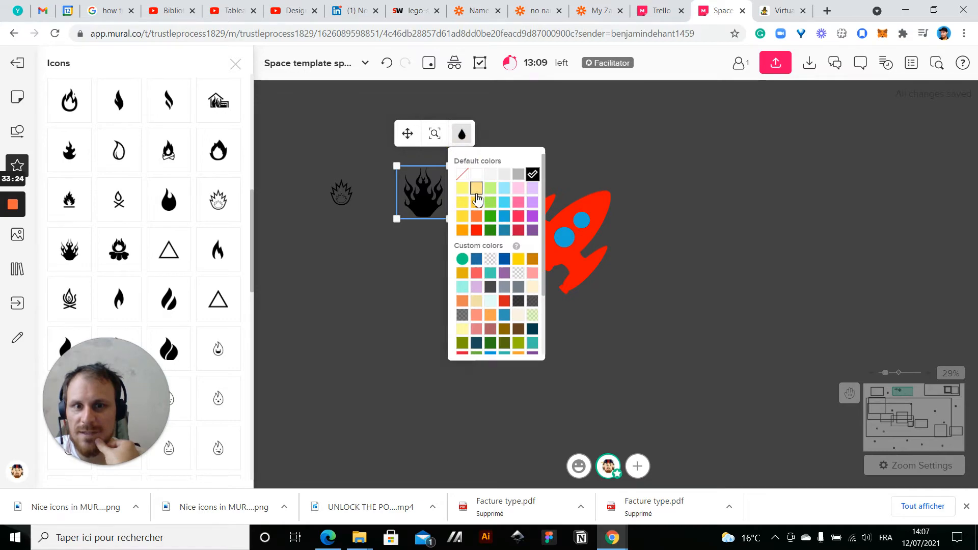
click(477, 204)
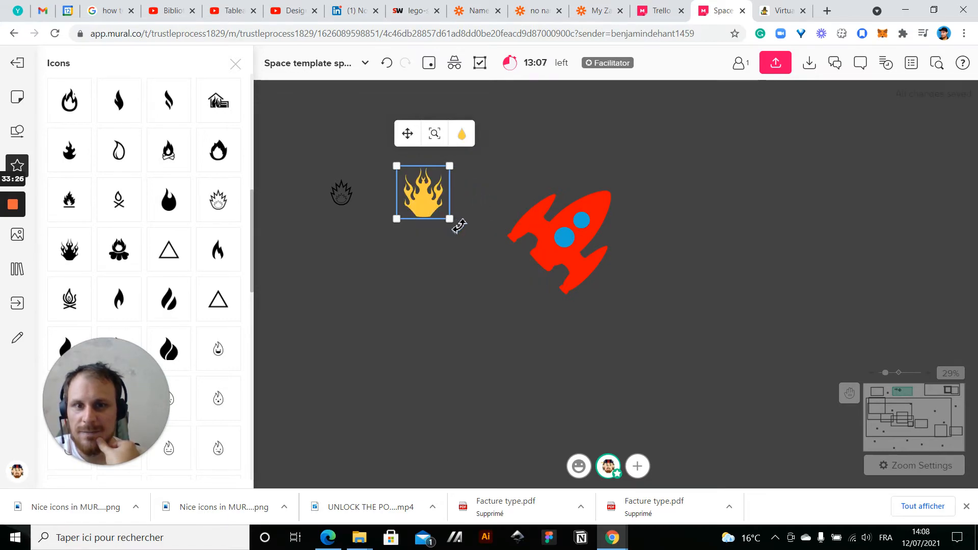
Rotate the yellow flames to trail diagonally away from the rocket and place them behind its tail
drag(458, 225, 427, 128)
drag(421, 196, 517, 277)
click(519, 277)
click(417, 310)
click(544, 279)
right_click(527, 288)
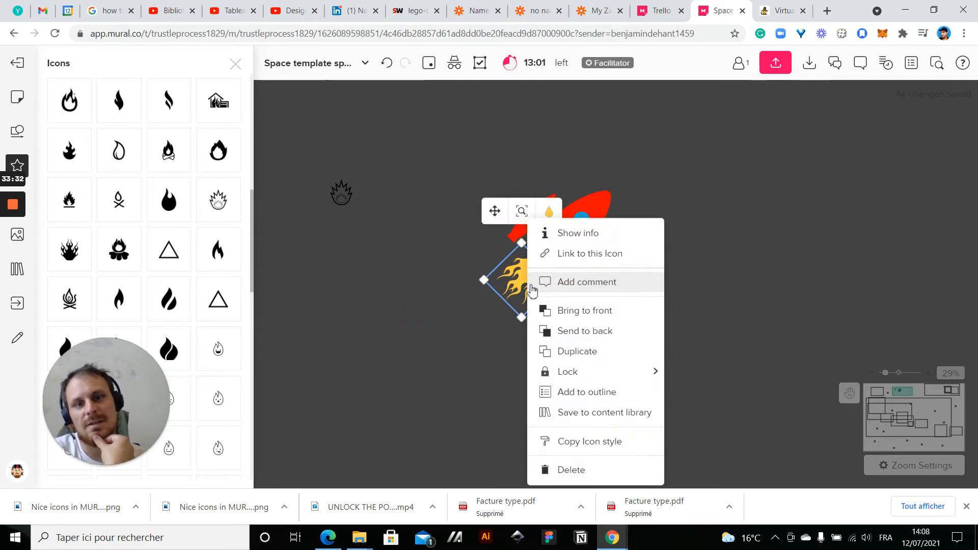
click(560, 330)
click(406, 367)
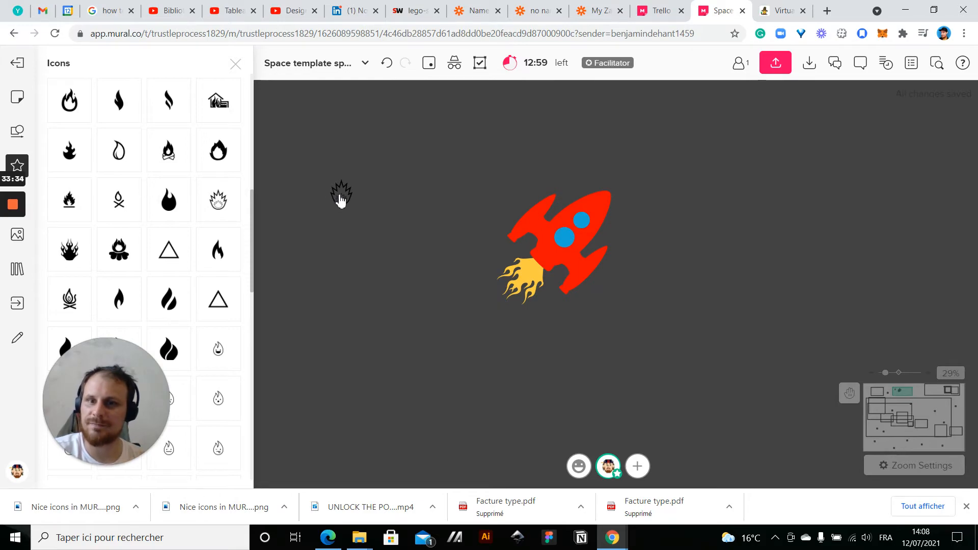
Delete the black outlined flame-burst icon
click(340, 201)
key(Delete)
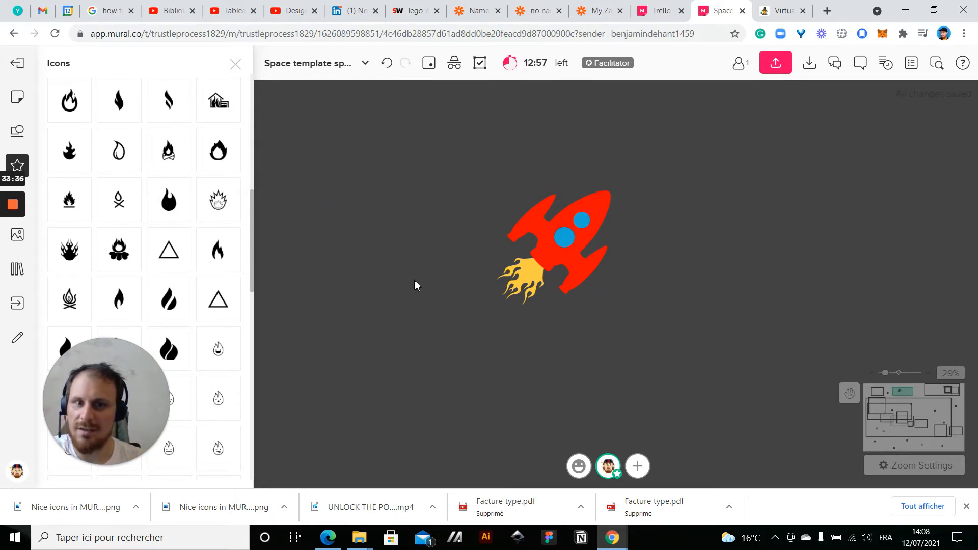
scroll(136, 218, up, 5)
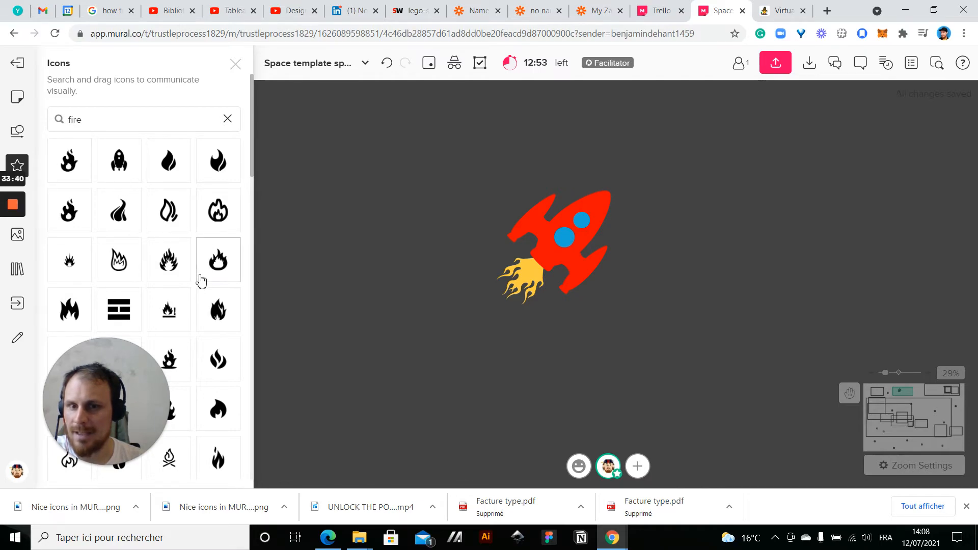
Duplicate the yellow flames, enlarge the copy, and recolour it with the translucent light green custom colour
click(511, 288)
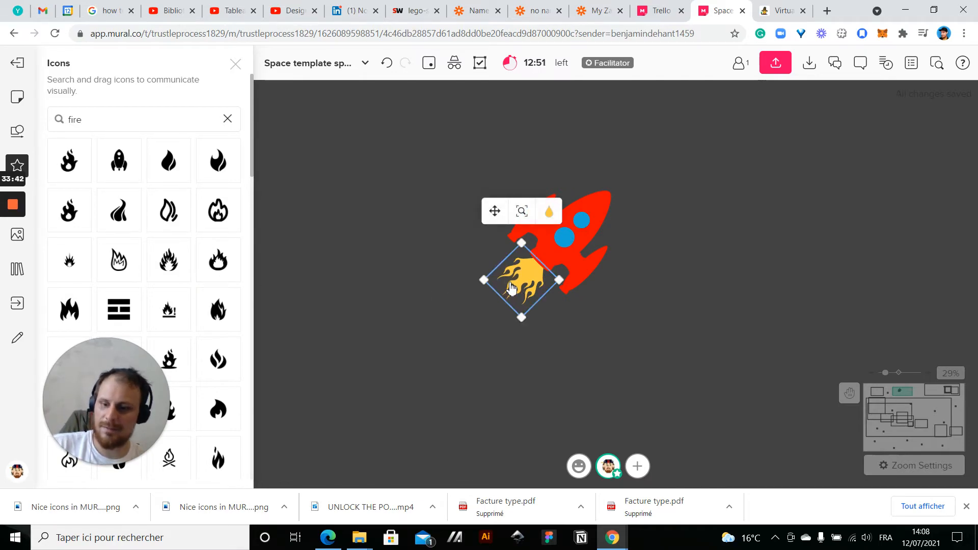
key(ctrl+d)
drag(599, 318, 606, 371)
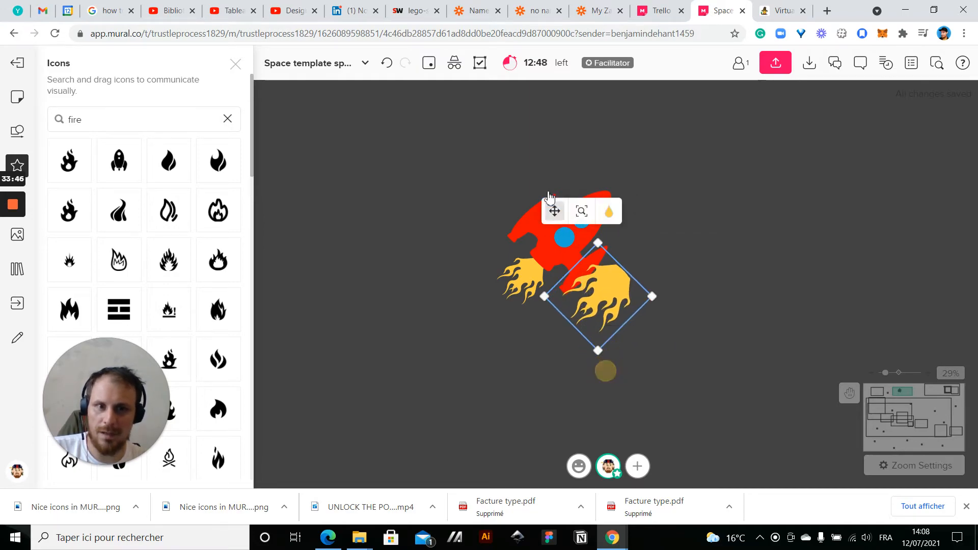
click(610, 212)
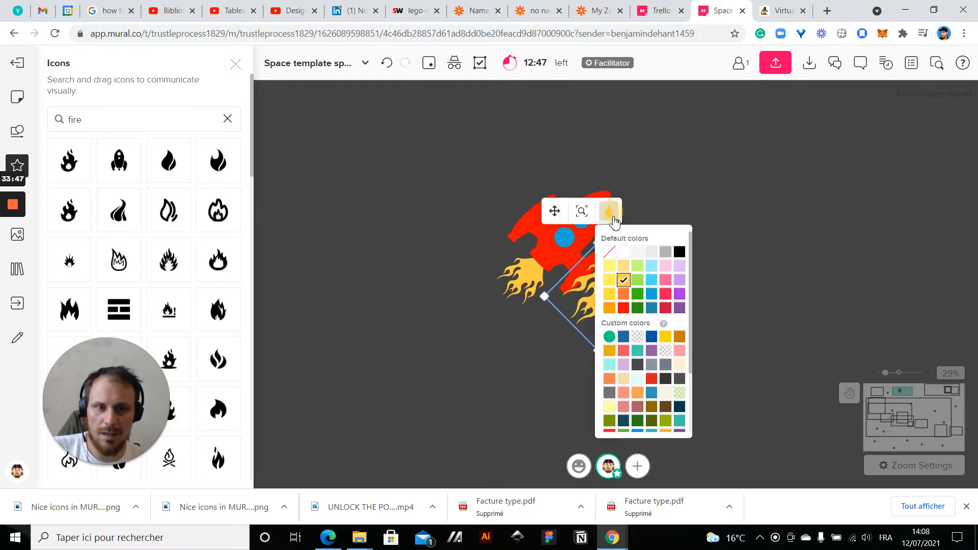
click(681, 391)
Move the larger green flames around the yellow flames at the rocket's tail and send them to the back
drag(632, 305, 536, 288)
right_click(536, 288)
click(537, 331)
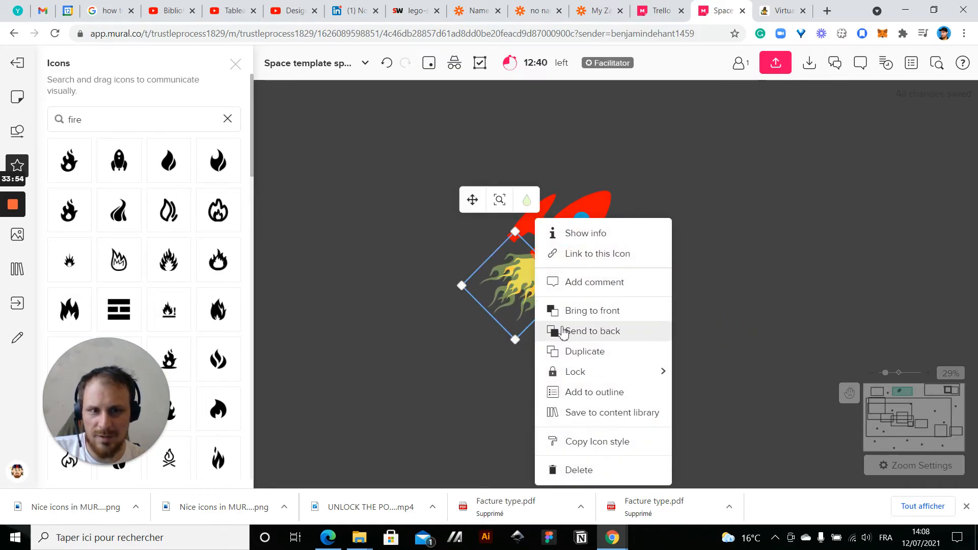
click(736, 329)
Add a circle shape beside the rocket's flames, fill it with translucent light green, and remove its border
scroll(742, 327, down, 3)
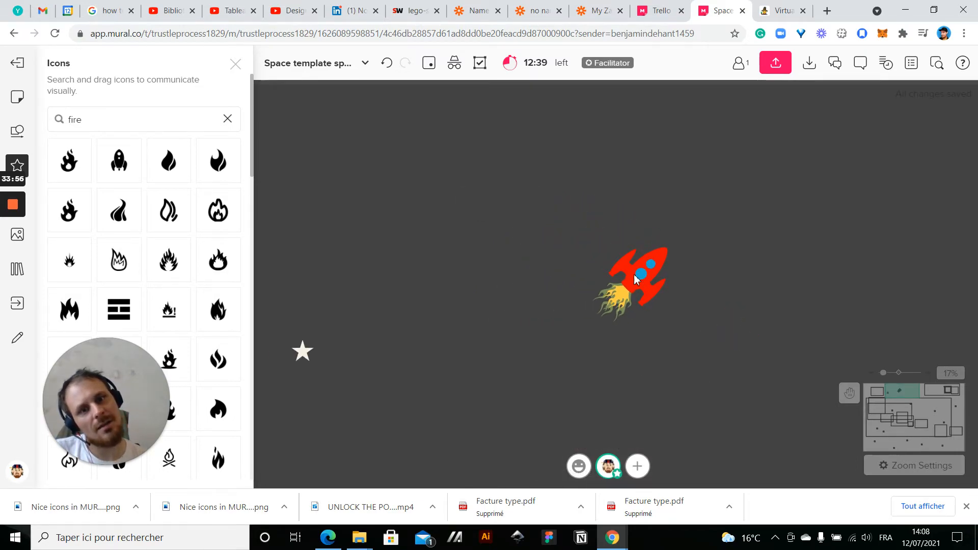
scroll(630, 314, up, 6)
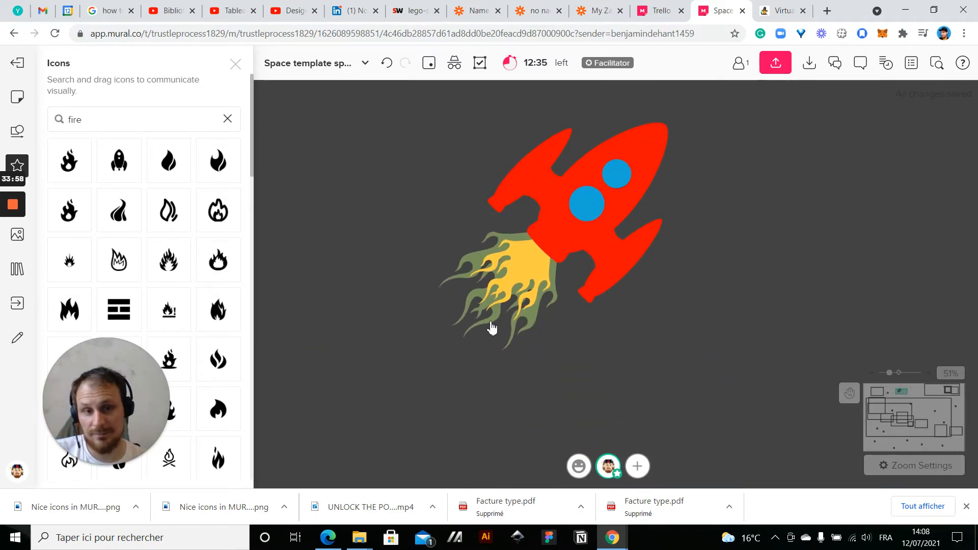
scroll(492, 328, up, 4)
scroll(642, 305, down, 4)
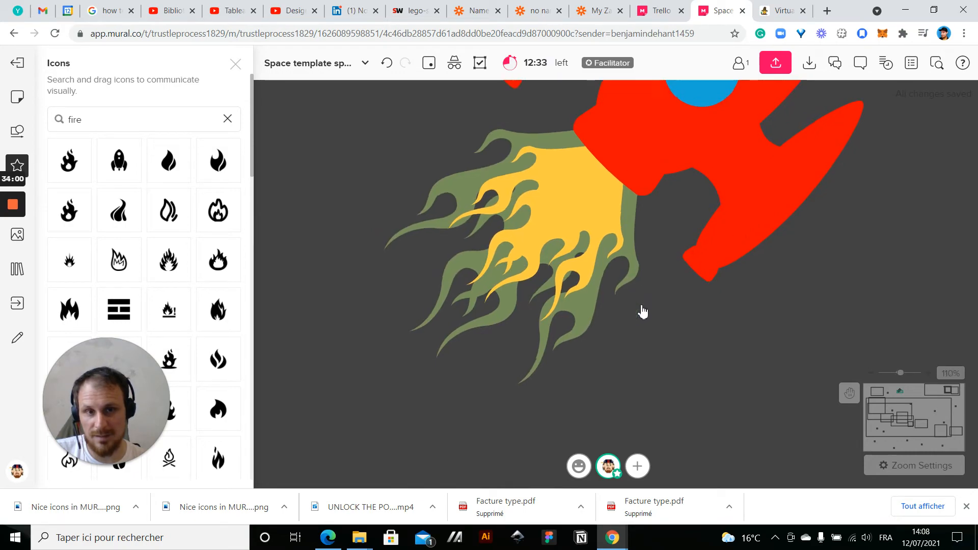
mouse_move(27, 164)
click(17, 131)
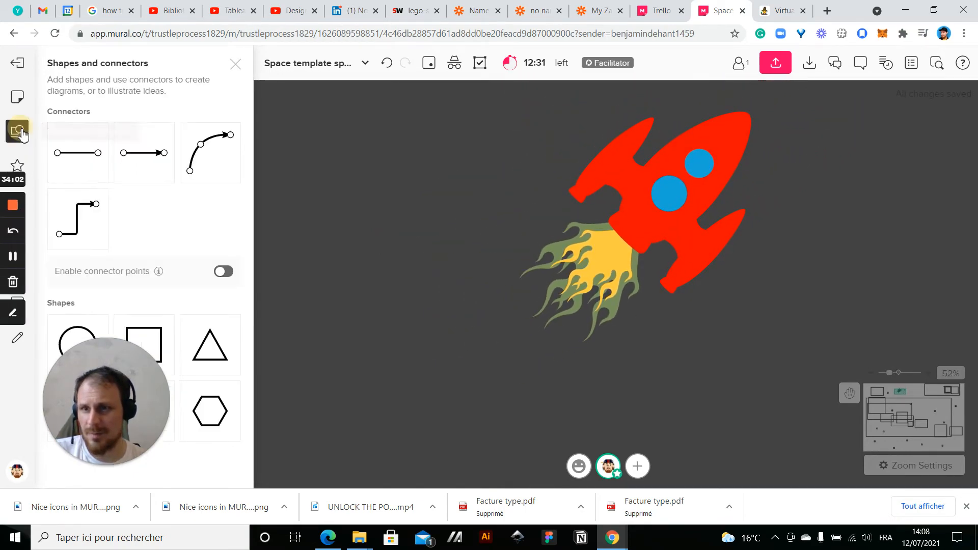
drag(77, 331, 400, 221)
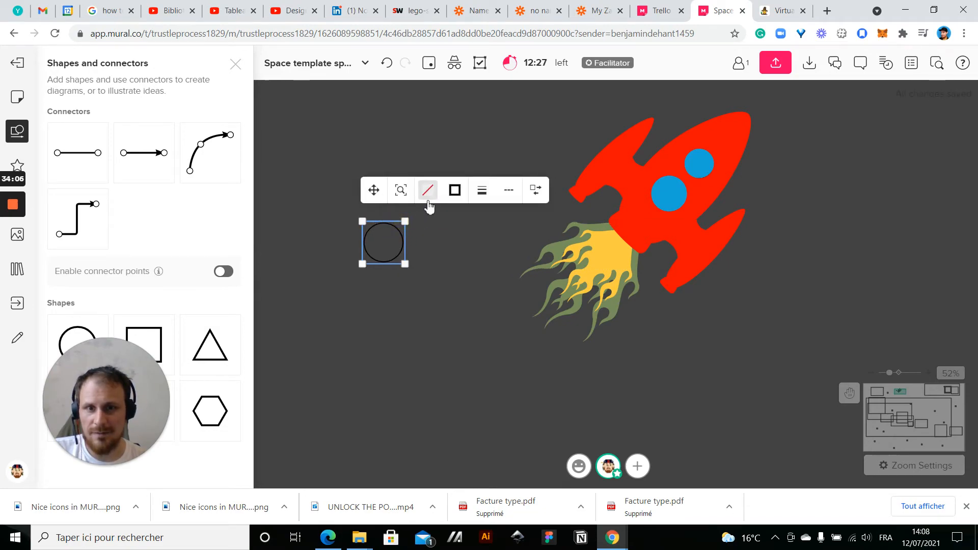
click(428, 193)
click(501, 401)
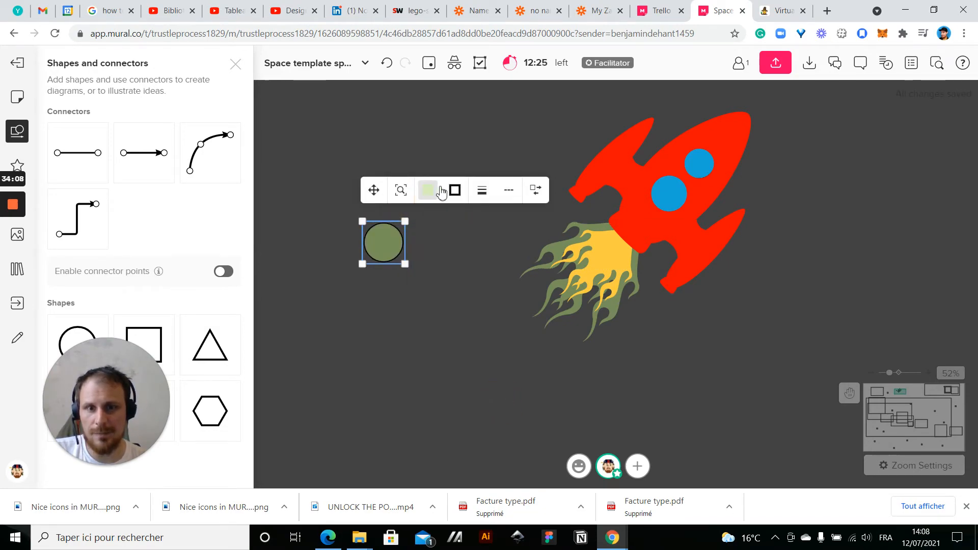
click(454, 191)
click(455, 231)
click(403, 367)
Duplicate the green circle and arrange a round one overlapping the upper end of a narrow ellipse tilted about 45°
scroll(397, 383, down, 2)
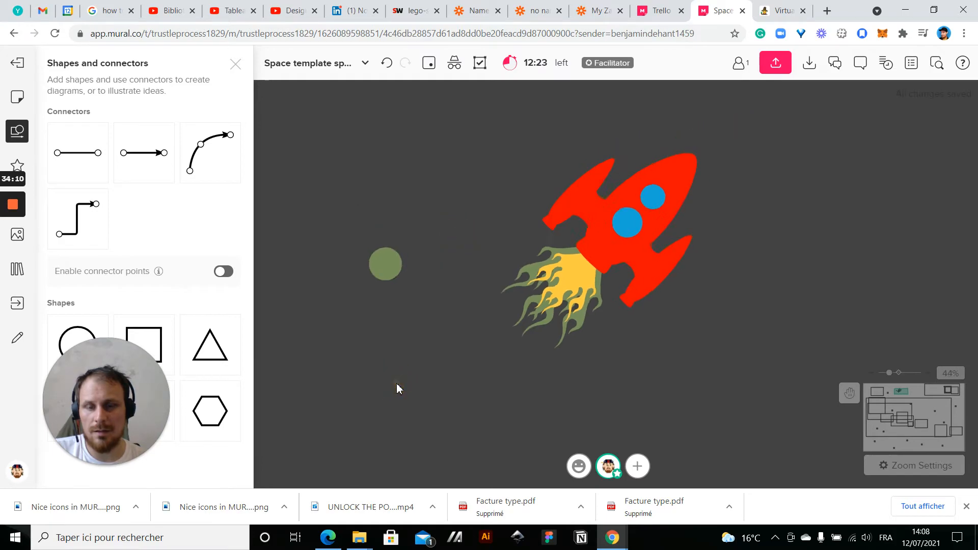
drag(389, 334, 507, 352)
click(496, 283)
key(ctrl+d)
drag(562, 282, 493, 290)
click(540, 342)
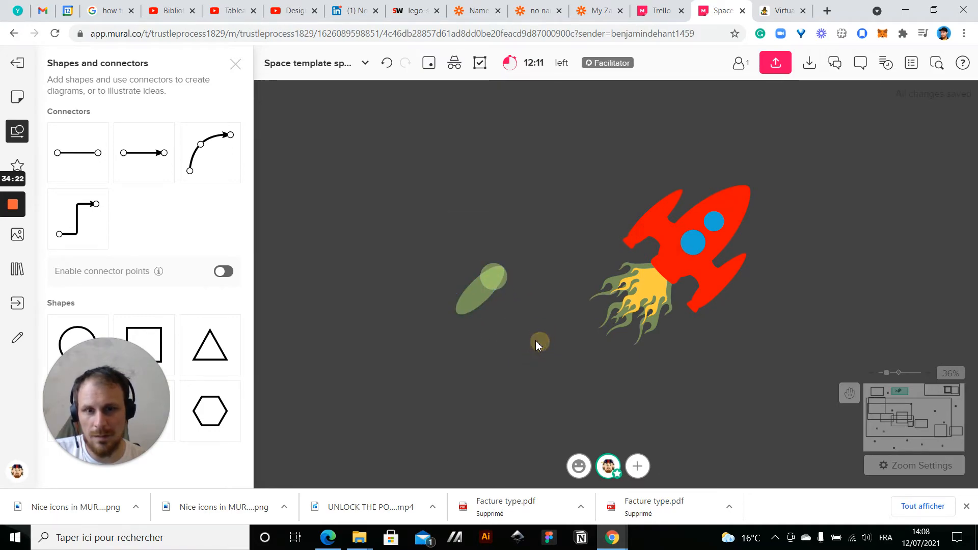
Recolour the tilted ellipse from green to a translucent white
scroll(469, 321, up, 5)
click(453, 280)
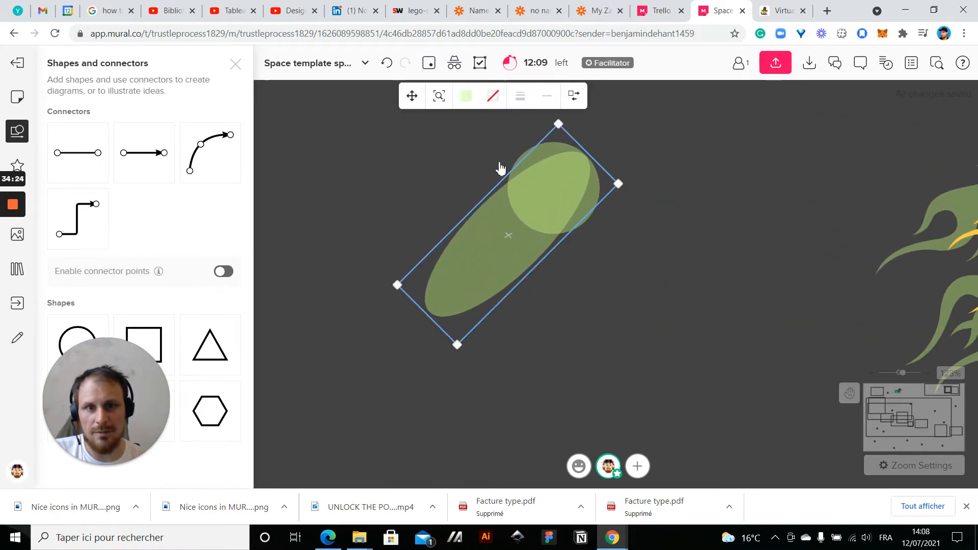
click(465, 97)
click(493, 138)
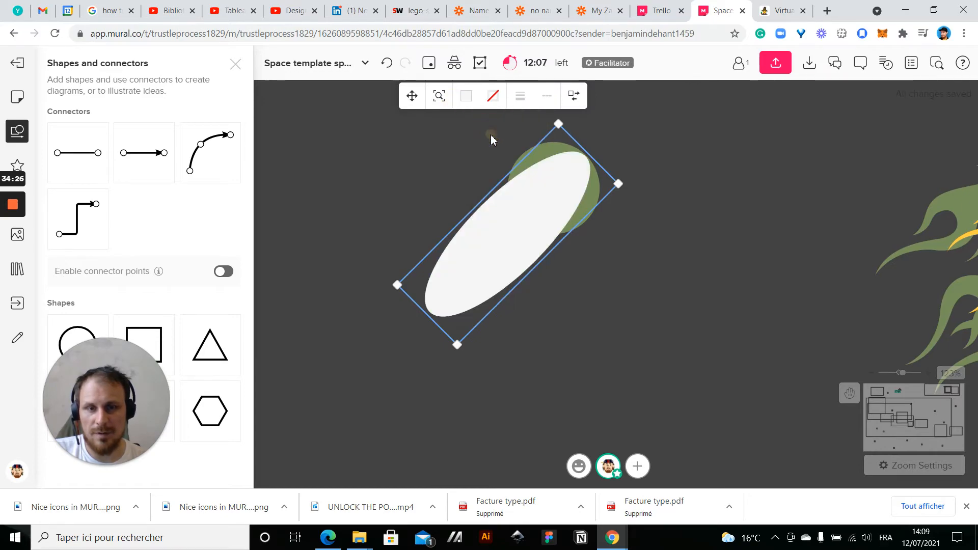
click(465, 96)
click(493, 224)
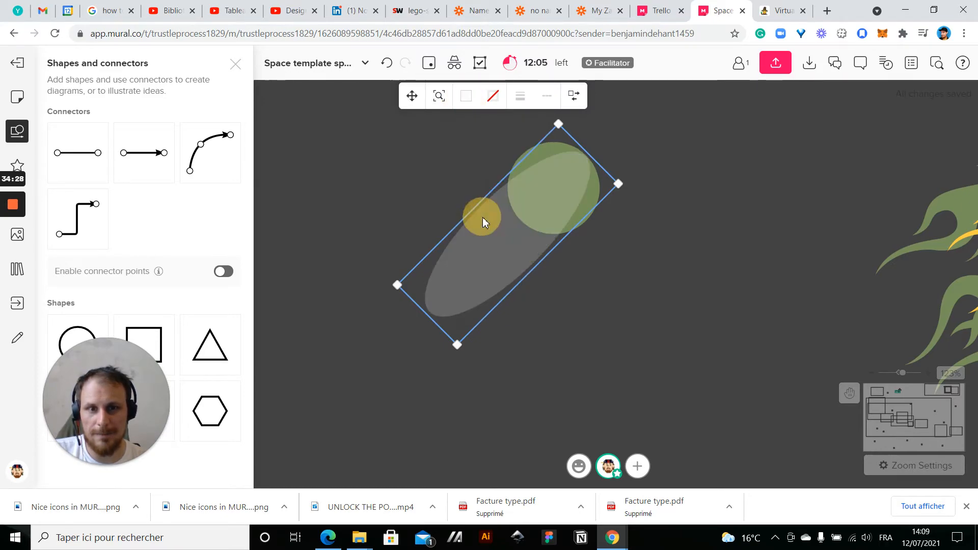
Bring the green circle in front of the translucent white ellipse
click(657, 305)
click(598, 219)
right_click(597, 217)
click(637, 277)
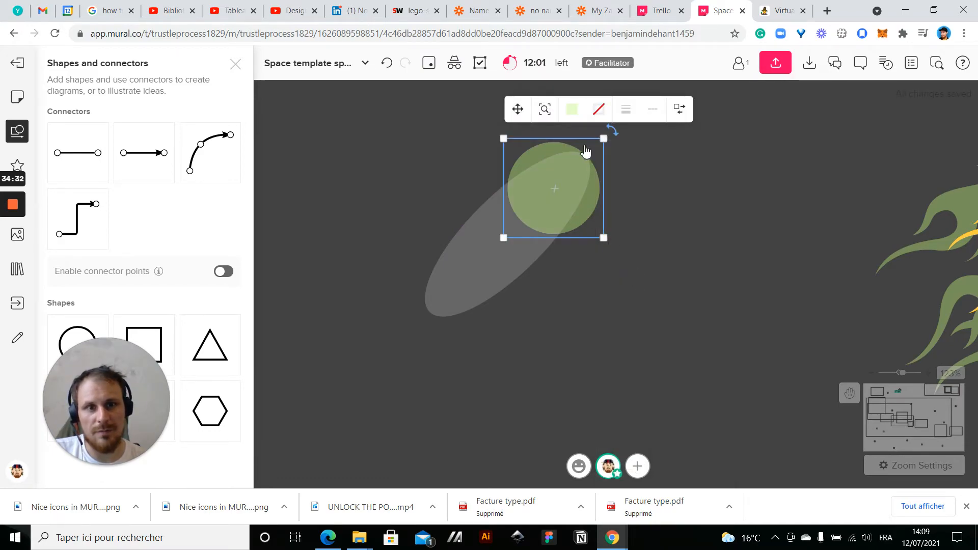
Recolour the round green circle at the upper end of the tilted ellipse to solid light yellow
click(572, 110)
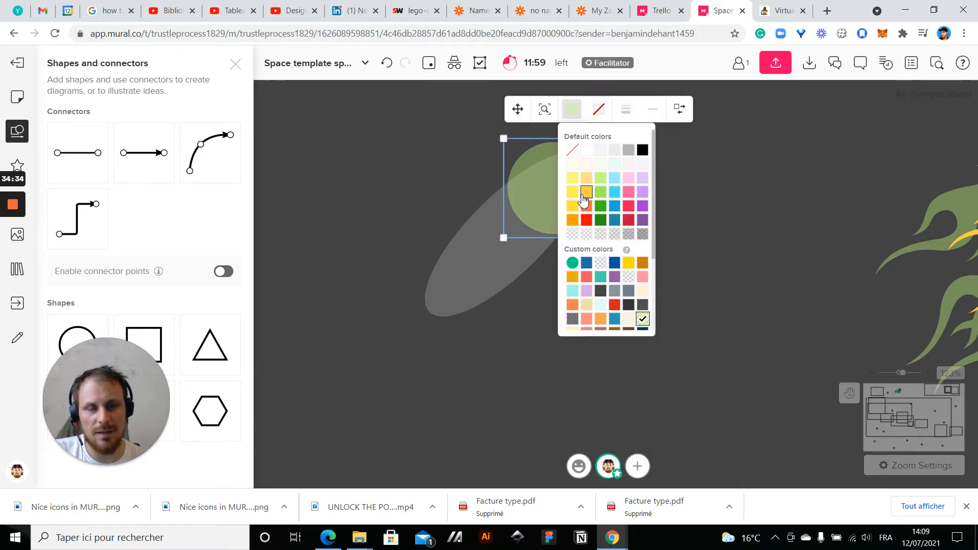
click(572, 180)
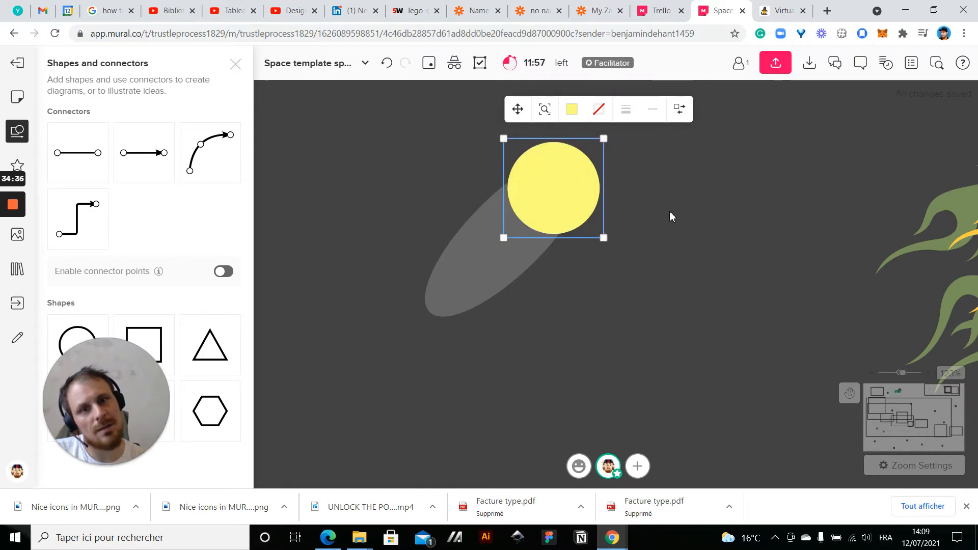
click(699, 239)
Recolour the tilted white ellipse behind the yellow circle to the translucent light green custom colour
click(538, 277)
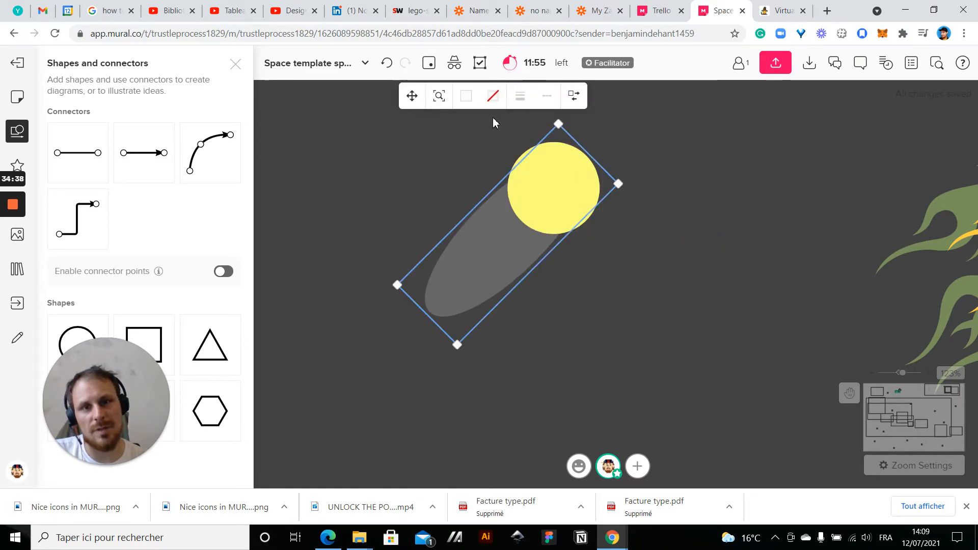
click(465, 96)
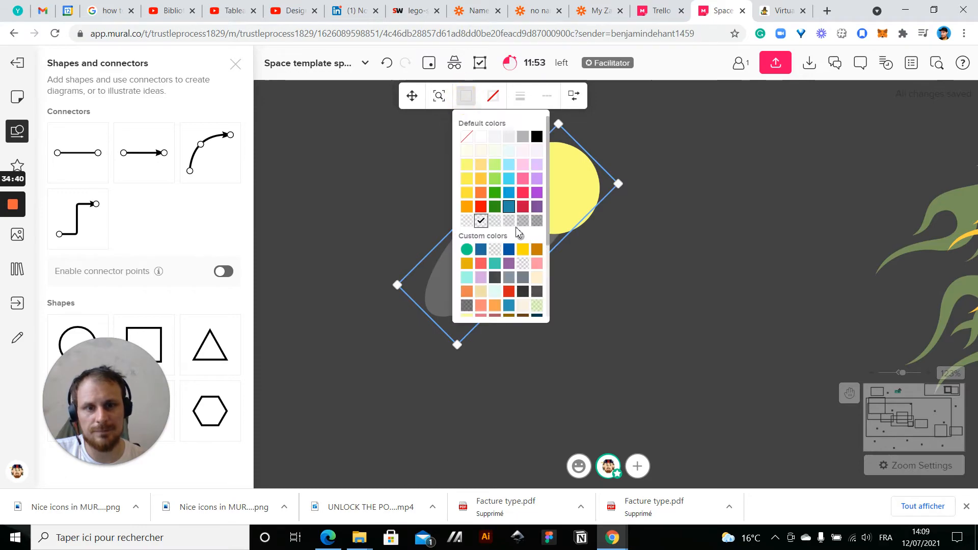
click(537, 303)
click(629, 295)
scroll(628, 296, down, 5)
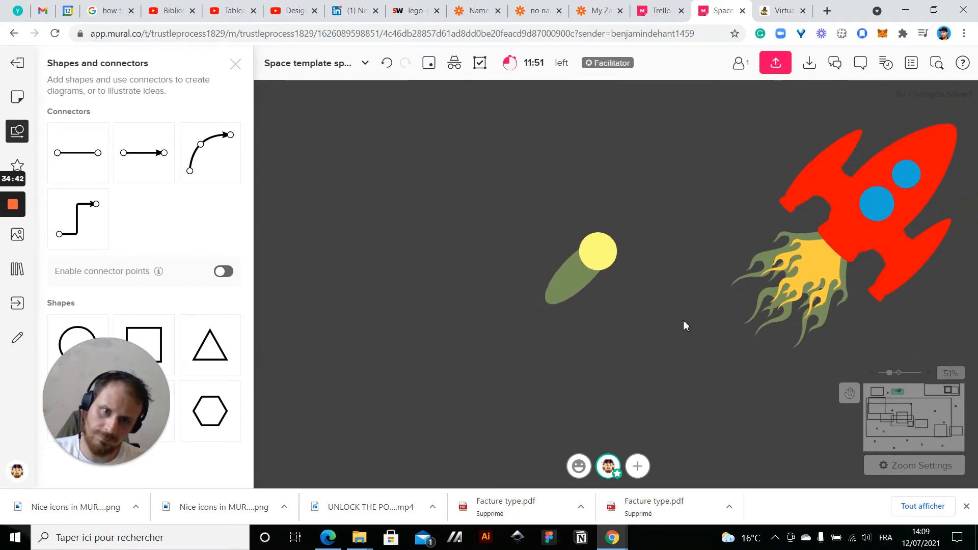
Shrink the yellow circle so it sits neatly on the upper end of the green ellipse
drag(683, 320, 558, 287)
click(451, 258)
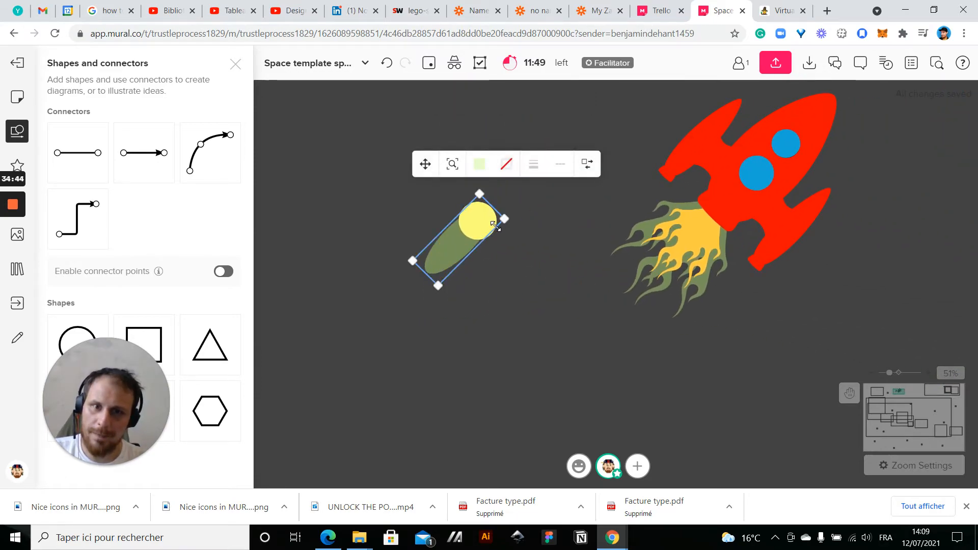
click(475, 235)
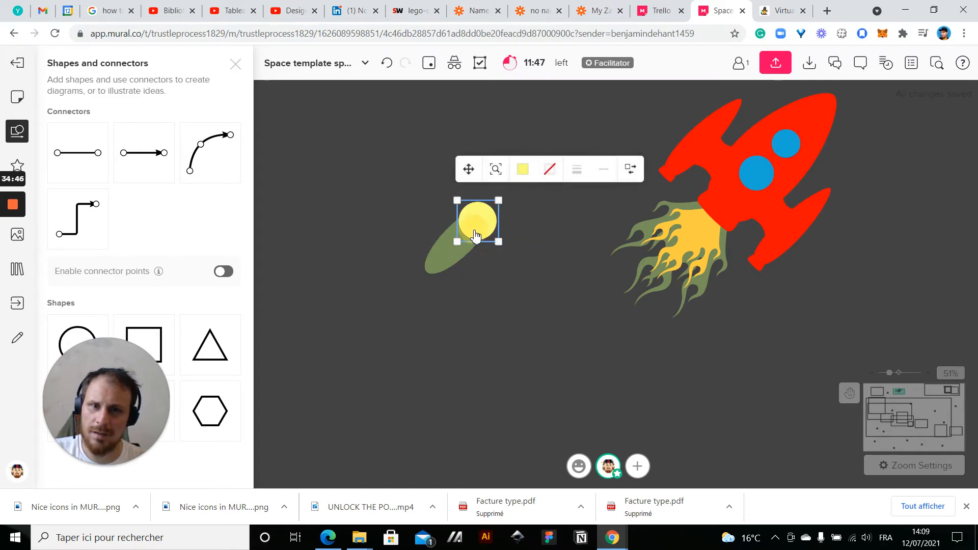
drag(498, 200, 483, 218)
click(521, 268)
scroll(672, 261, down, 5)
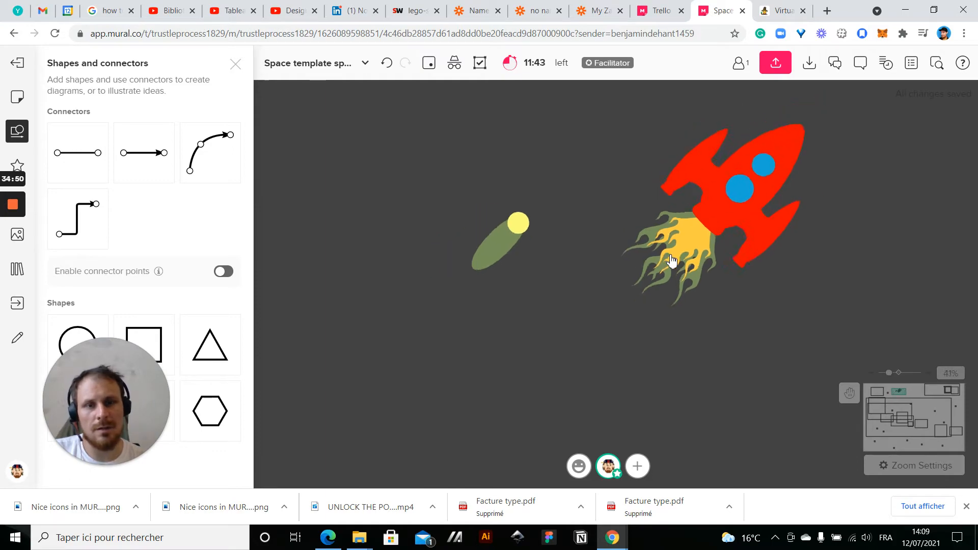
Duplicate the flaming rocket, place the copy beside the original, and delete both flame shapes from the copy
drag(678, 307, 583, 308)
drag(664, 162, 560, 298)
key(ctrl+d)
drag(721, 253, 761, 262)
click(693, 320)
click(745, 285)
key(Delete)
click(746, 272)
key(Delete)
Move the yellow circle and green ellipse together onto the tip of the copied rocket's upper fin as a jet flame
drag(396, 206, 549, 300)
shift+click(565, 261)
shift+click(568, 266)
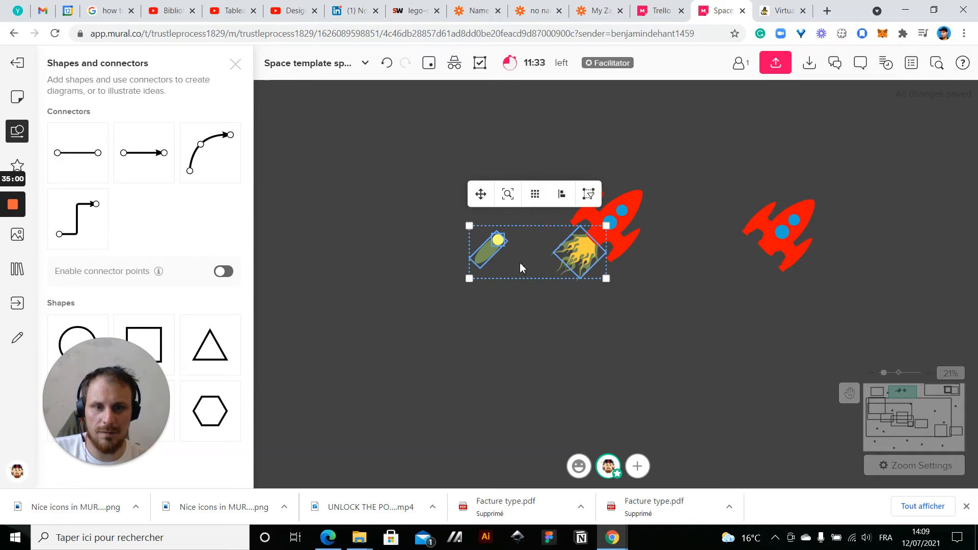
shift+click(587, 248)
drag(484, 256, 732, 254)
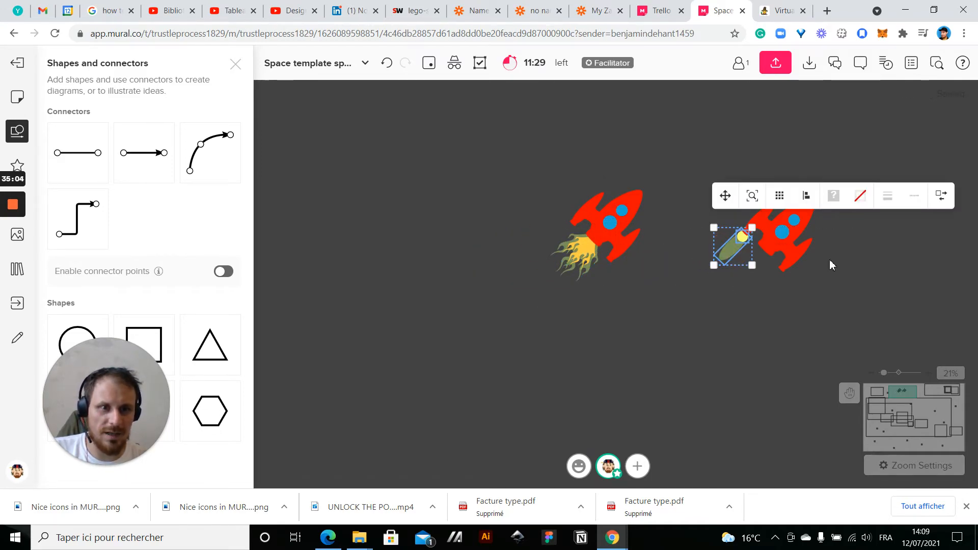
scroll(829, 259, up, 5)
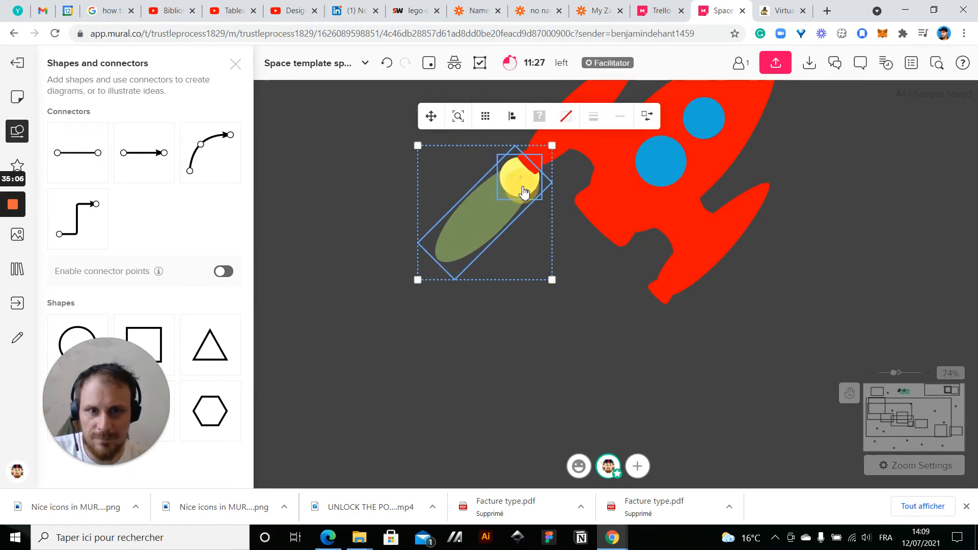
drag(524, 192, 523, 188)
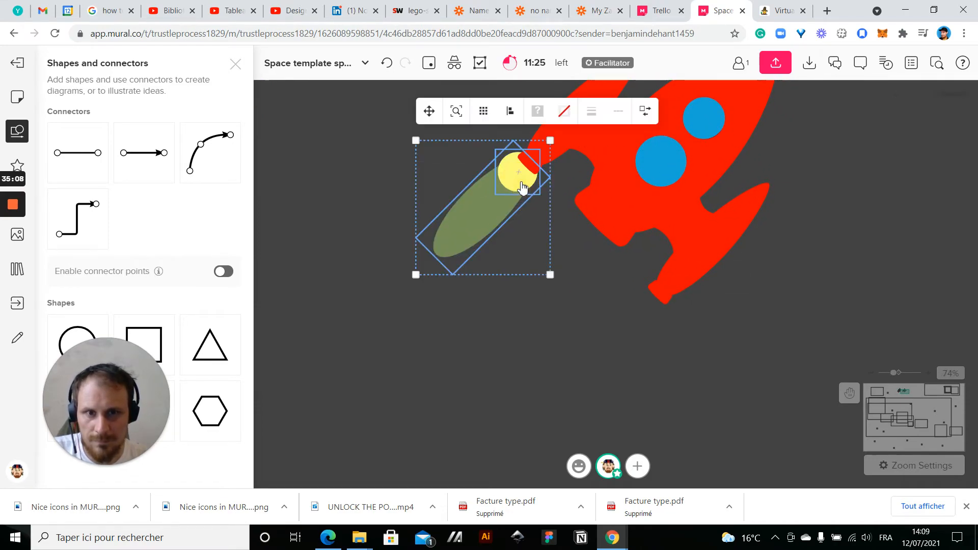
Duplicate the jet flame, place the copy at the tip of the rocket's lower fin, and send it behind the rocket
key(ctrl+d)
drag(573, 261, 573, 377)
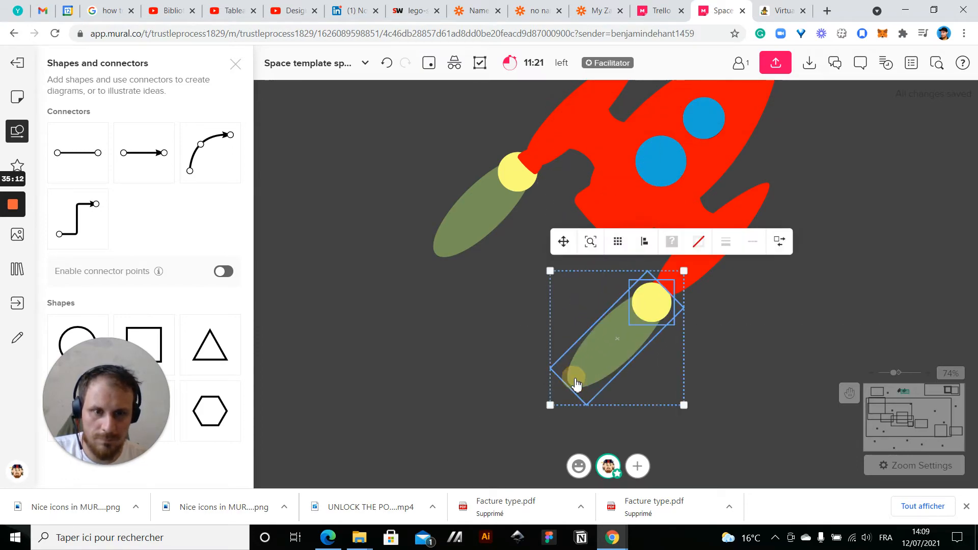
right_click(574, 377)
click(639, 321)
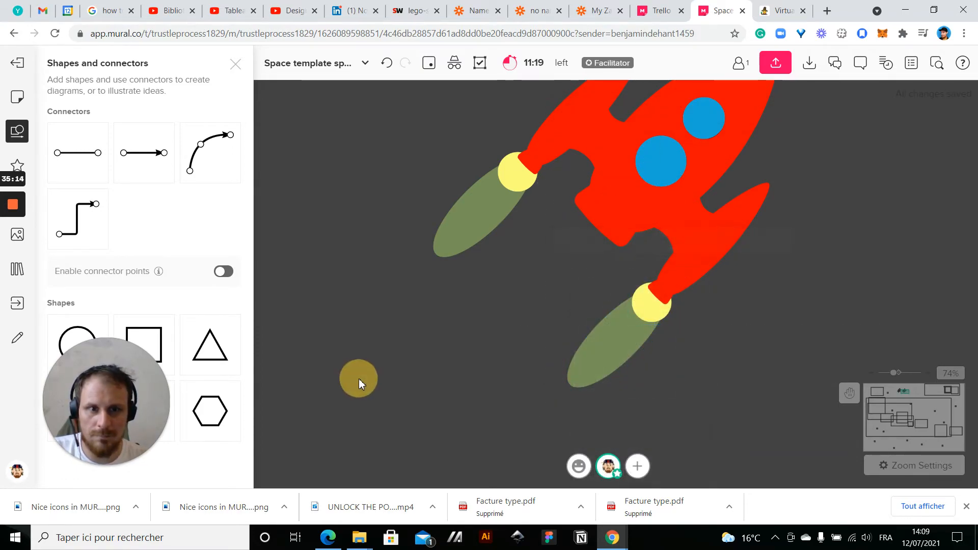
scroll(359, 378, down, 5)
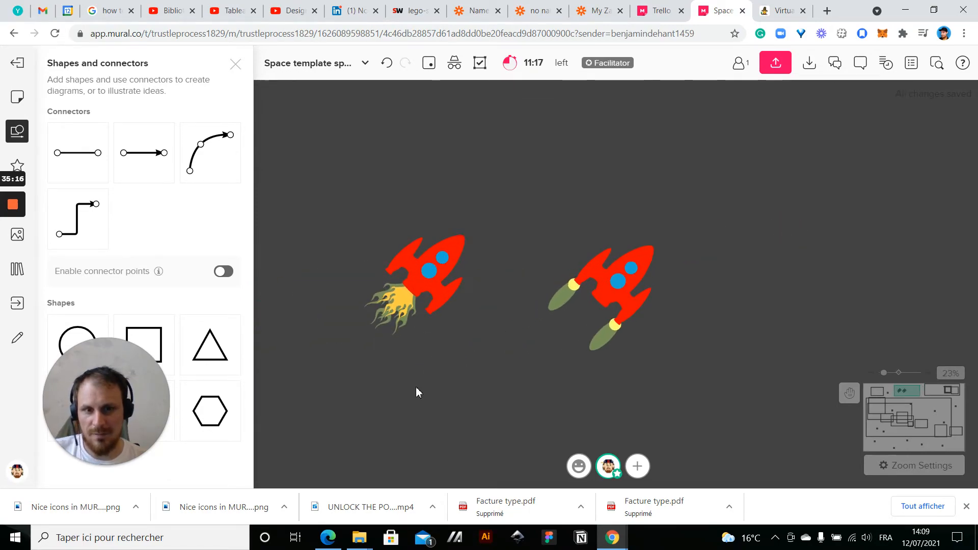
Duplicate the jet flame again, enlarge the copy, and place it behind the rocket's base between the two fins
scroll(415, 386, up, 3)
drag(574, 229, 629, 273)
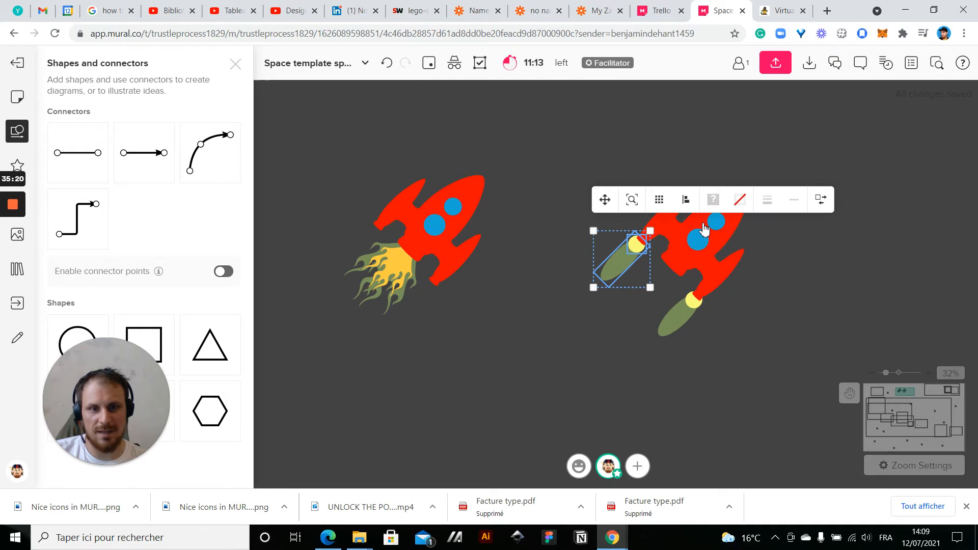
key(ctrl+d)
drag(670, 275, 555, 350)
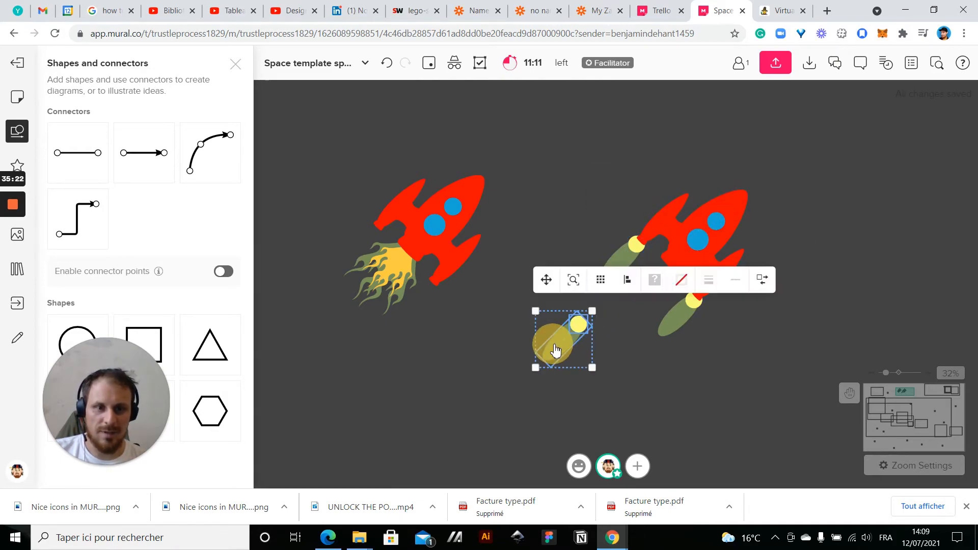
drag(592, 312, 623, 284)
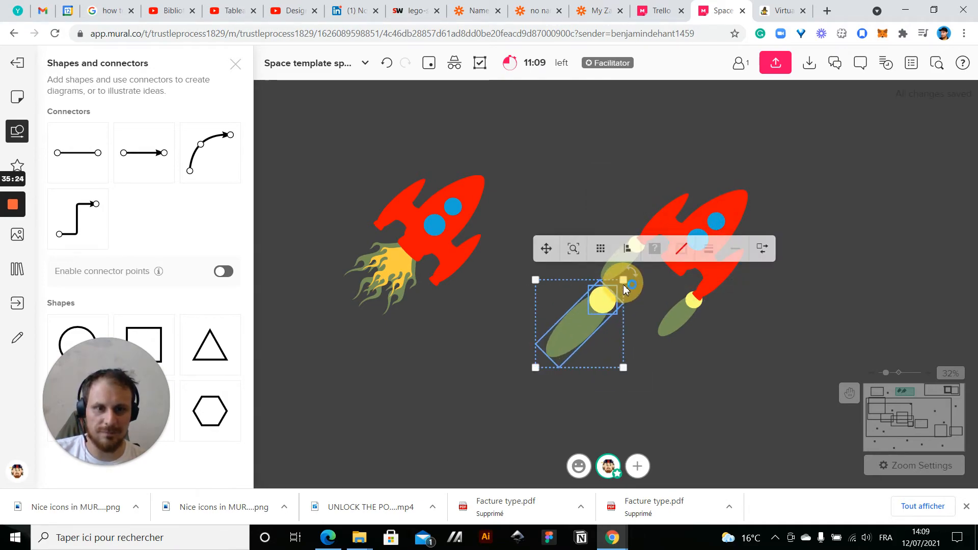
right_click(585, 326)
click(639, 320)
drag(563, 350, 625, 318)
click(497, 347)
scroll(497, 347, down, 6)
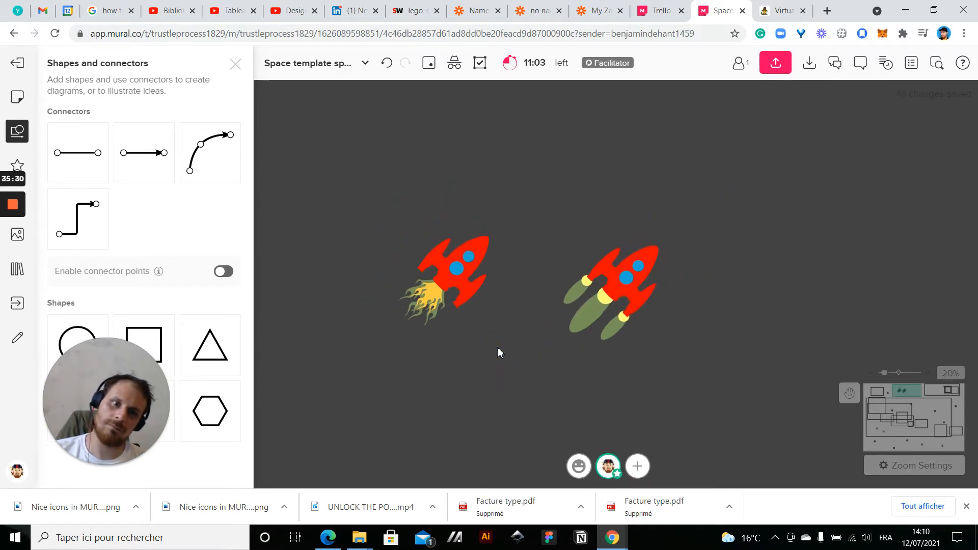
Group each of the two rockets with its own flames
scroll(509, 388, up, 2)
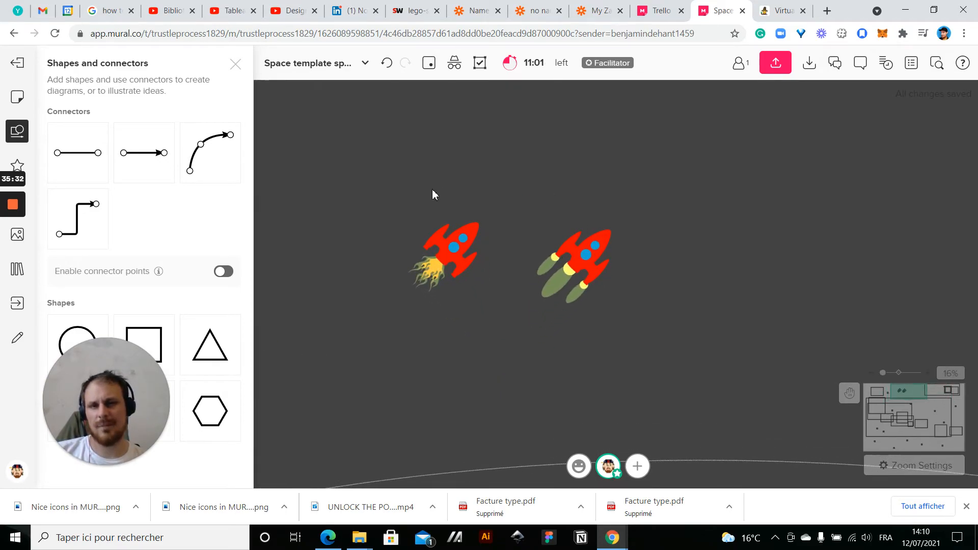
drag(374, 206, 480, 318)
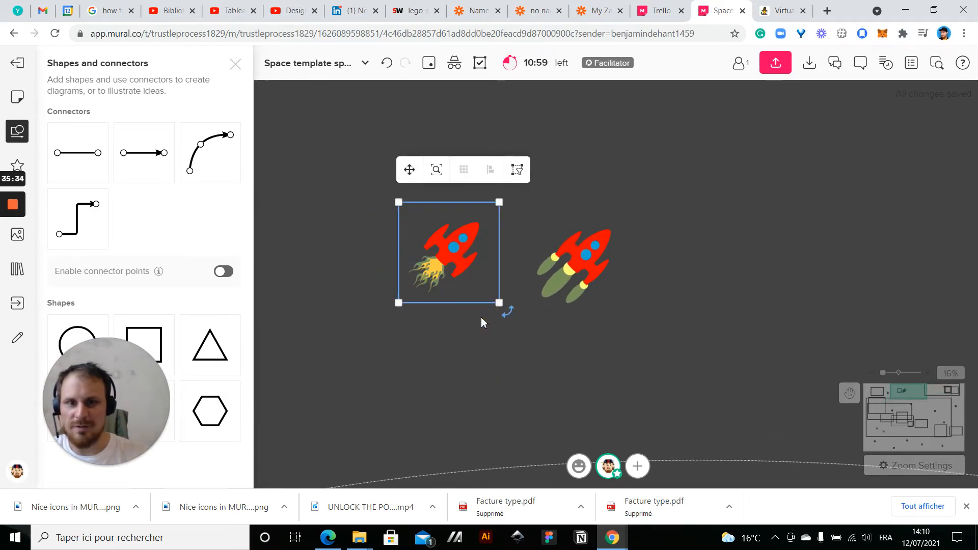
click(701, 224)
drag(639, 206, 551, 297)
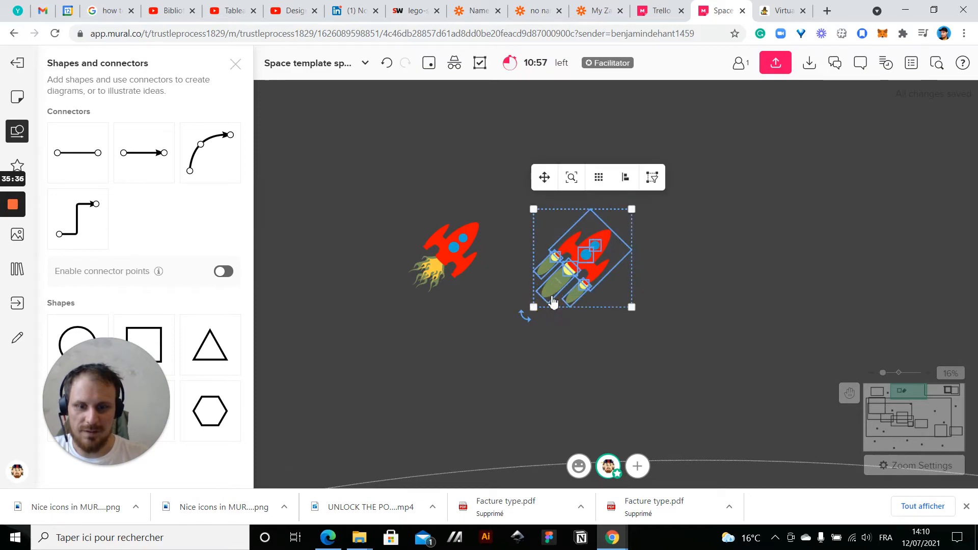
click(671, 309)
scroll(670, 309, down, 3)
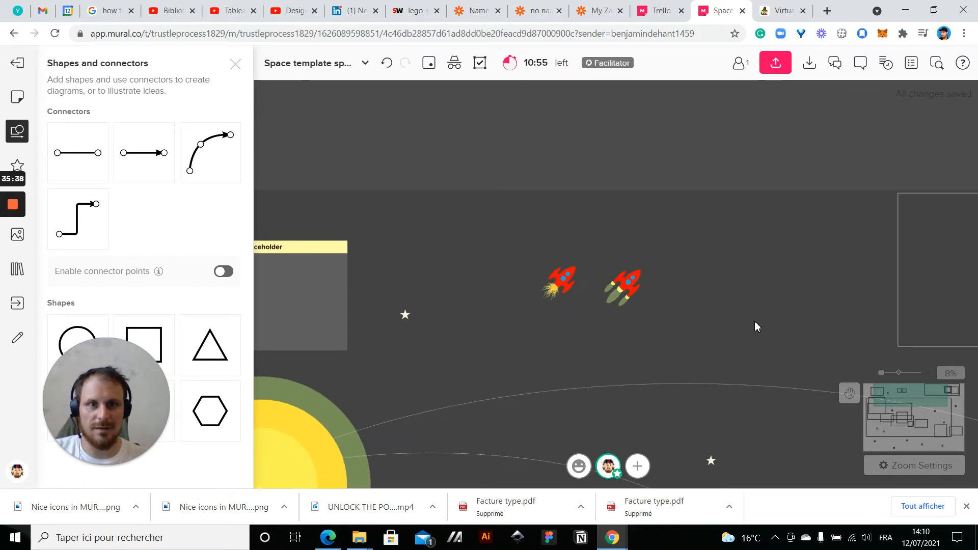
Place the three-jet rocket beside the planets in the outlined box and the other rocket above Earth, pointing right
drag(417, 198, 536, 296)
drag(511, 240, 776, 219)
click(663, 208)
drag(700, 218, 525, 401)
click(644, 344)
click(527, 314)
scroll(528, 314, down, 3)
drag(527, 320, 749, 196)
click(482, 280)
drag(911, 187, 633, 167)
scroll(485, 182, up, 2)
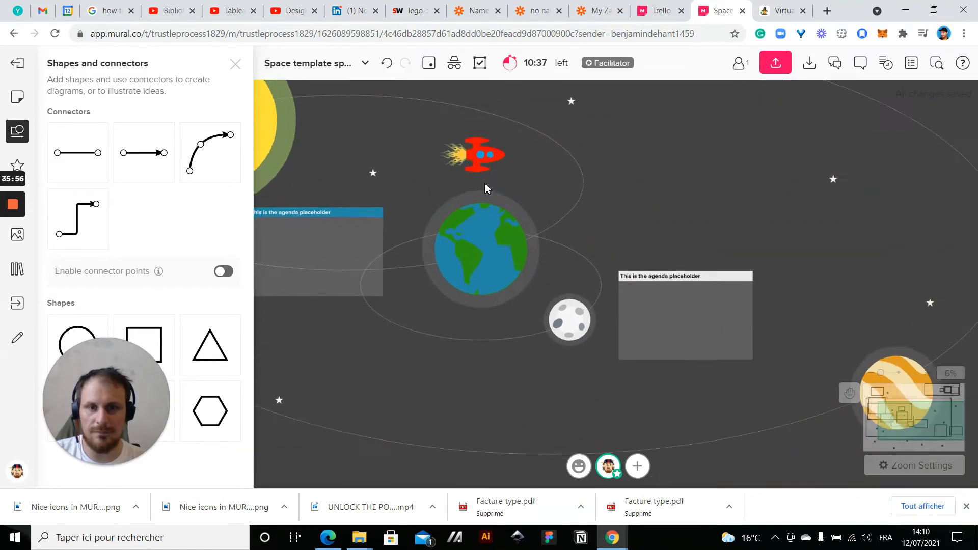
Rotate the flaming rocket to face diagonally downward and place it on the moon's orbit, between Earth and the white agenda box
click(474, 151)
drag(506, 128, 524, 387)
drag(512, 354, 576, 266)
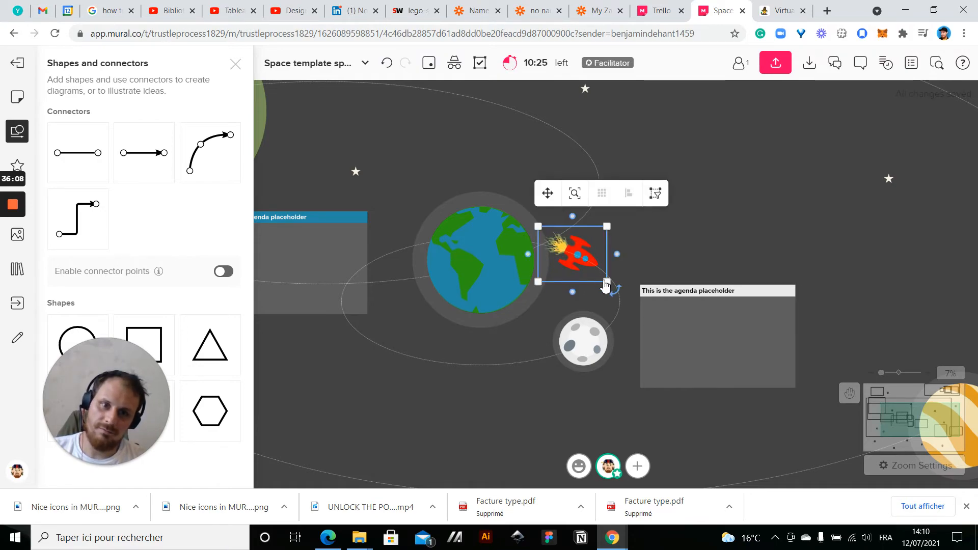
drag(618, 290, 599, 310)
drag(573, 252, 586, 264)
key(ctrl+z)
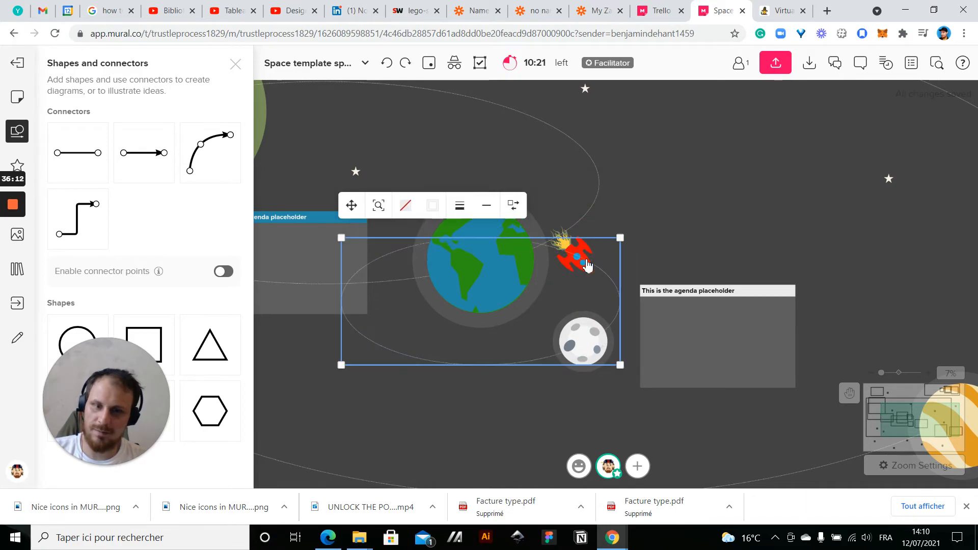
click(588, 253)
drag(587, 251, 601, 254)
click(735, 243)
scroll(531, 261, up, 2)
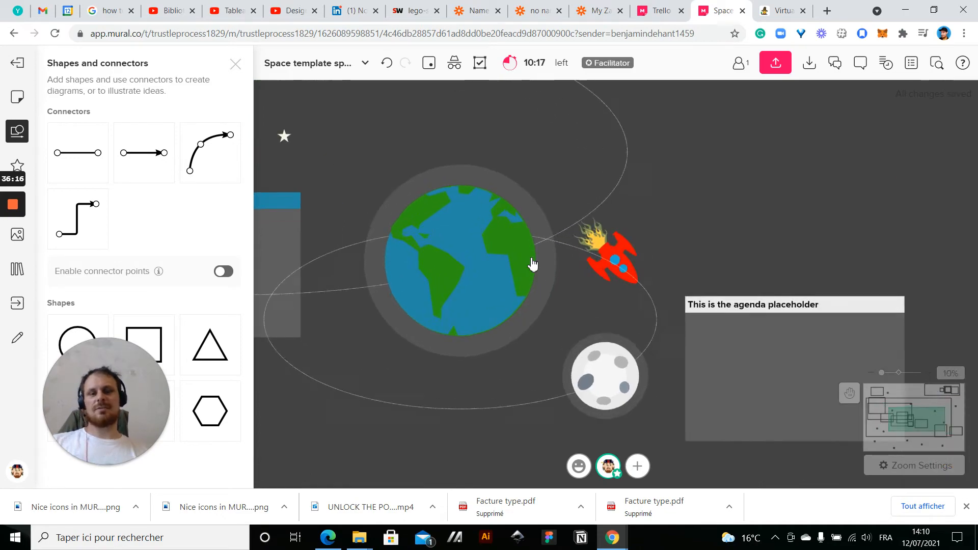
Lock the moon's orbit ellipse around Earth in place
scroll(531, 260, up, 3)
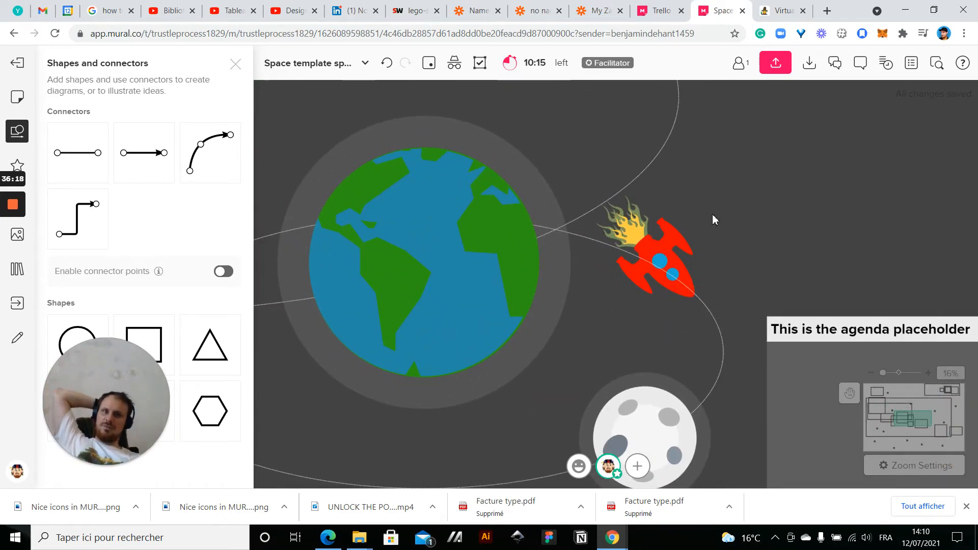
scroll(711, 220, down, 6)
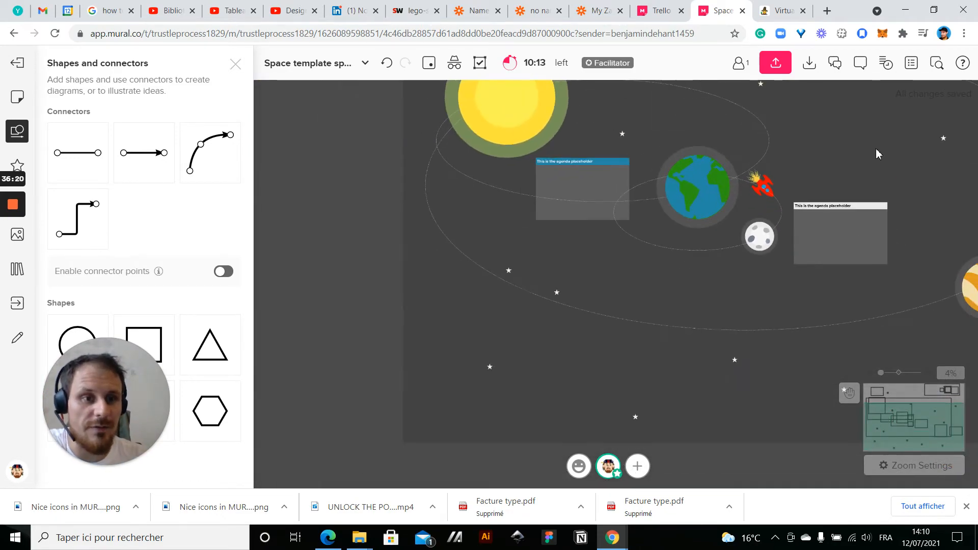
drag(877, 153, 668, 172)
click(563, 212)
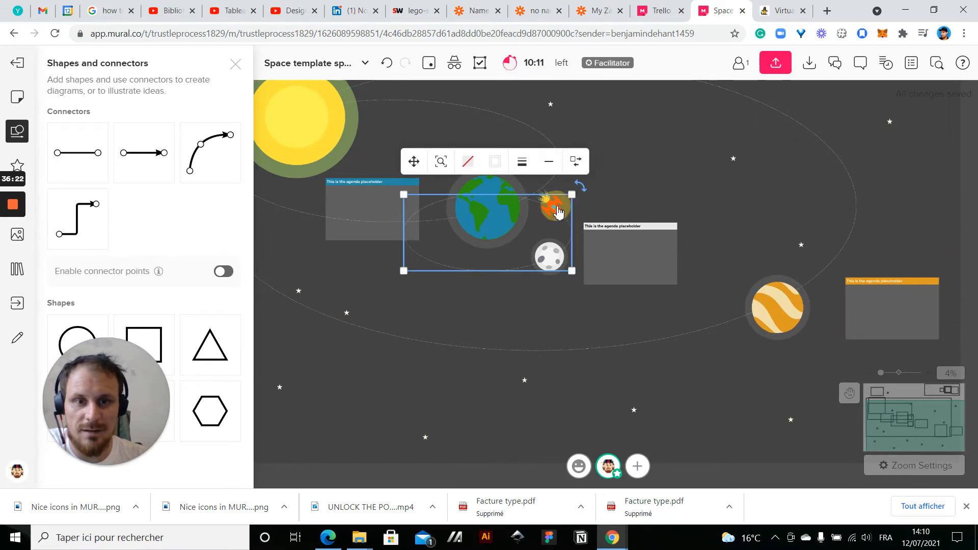
scroll(558, 211, up, 5)
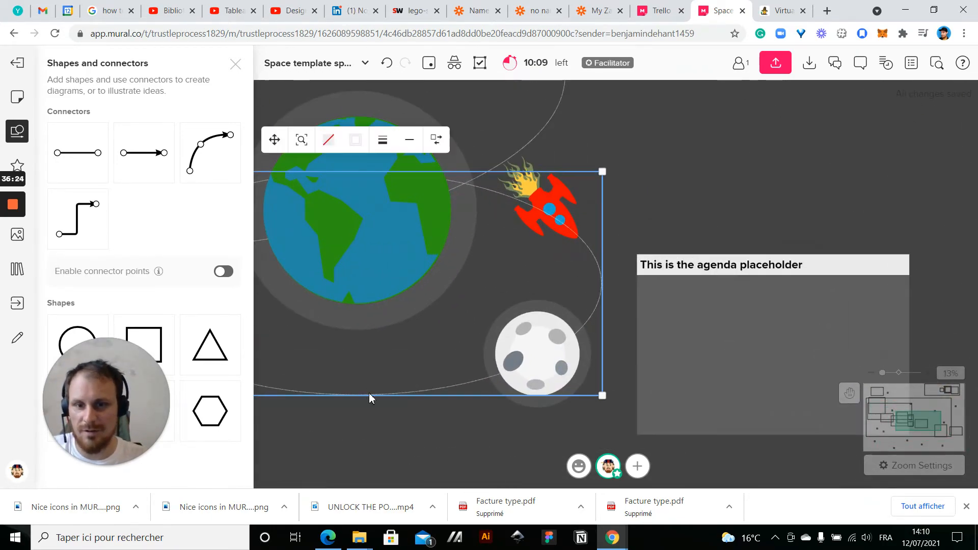
right_click(370, 398)
mouse_move(489, 332)
click(525, 334)
scroll(560, 192, down, 5)
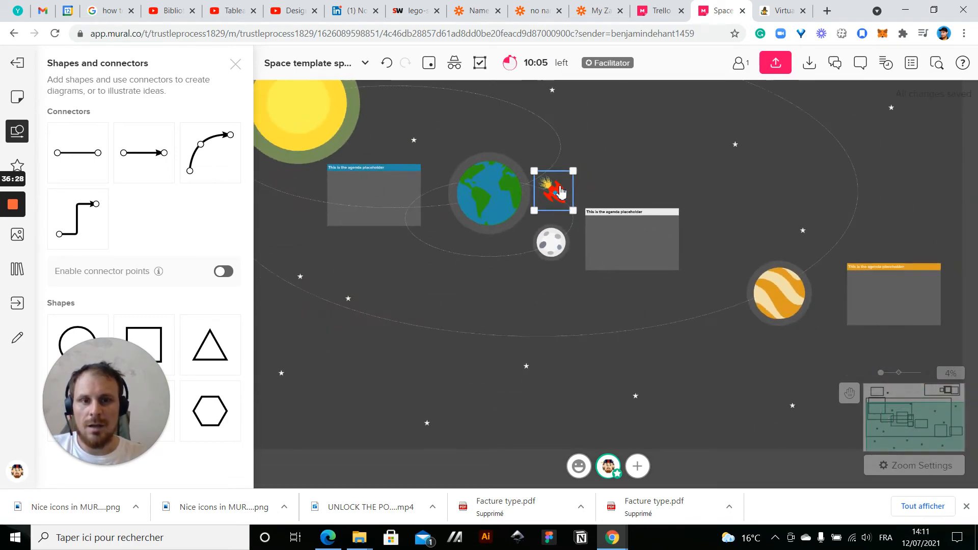
Move the flaming rocket between the blue agenda box and Earth, and rotate it to point straight up
scroll(559, 189, up, 4)
drag(553, 199, 414, 251)
scroll(422, 251, down, 4)
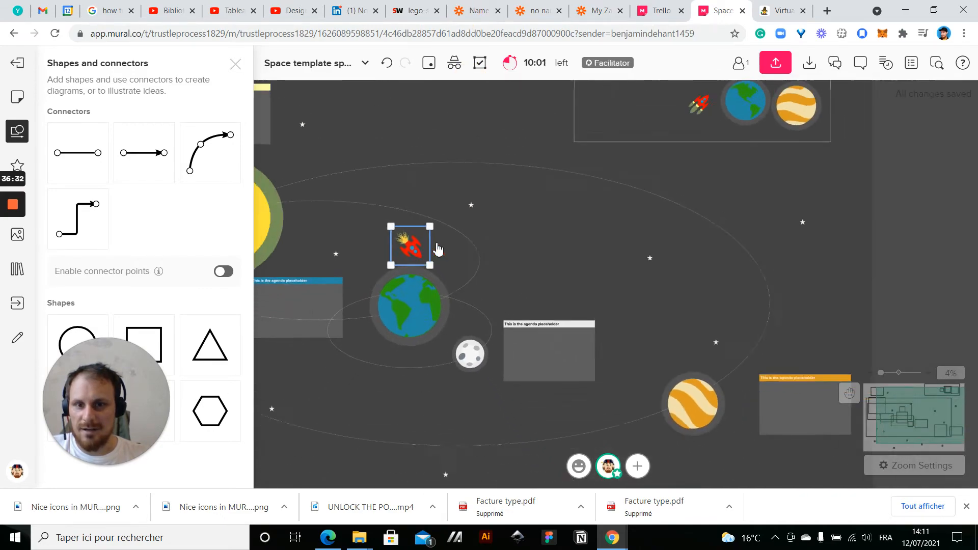
drag(509, 251, 536, 206)
Undo the last move and lock the Earth group in place
drag(543, 249, 524, 300)
key(ctrl+z)
right_click(526, 311)
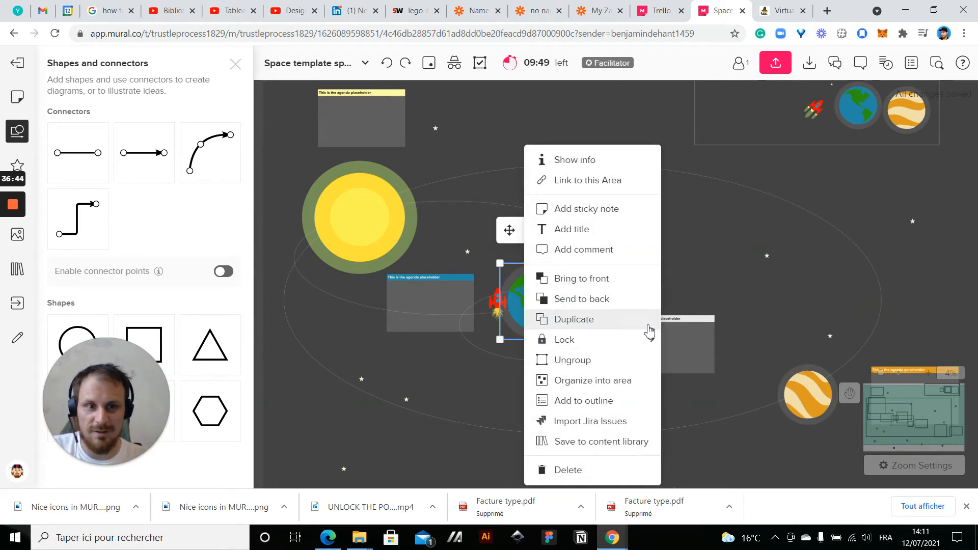
mouse_move(655, 338)
click(684, 342)
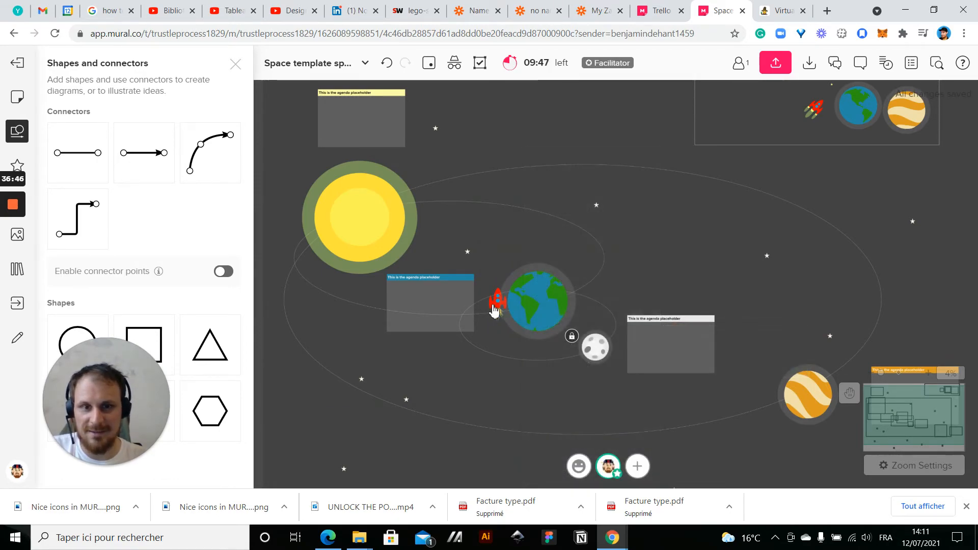
Move the flaming rocket to the moon's side of Earth, just above the moon, and rotate it to point diagonally downward
click(494, 310)
drag(497, 312, 575, 294)
drag(613, 320, 594, 301)
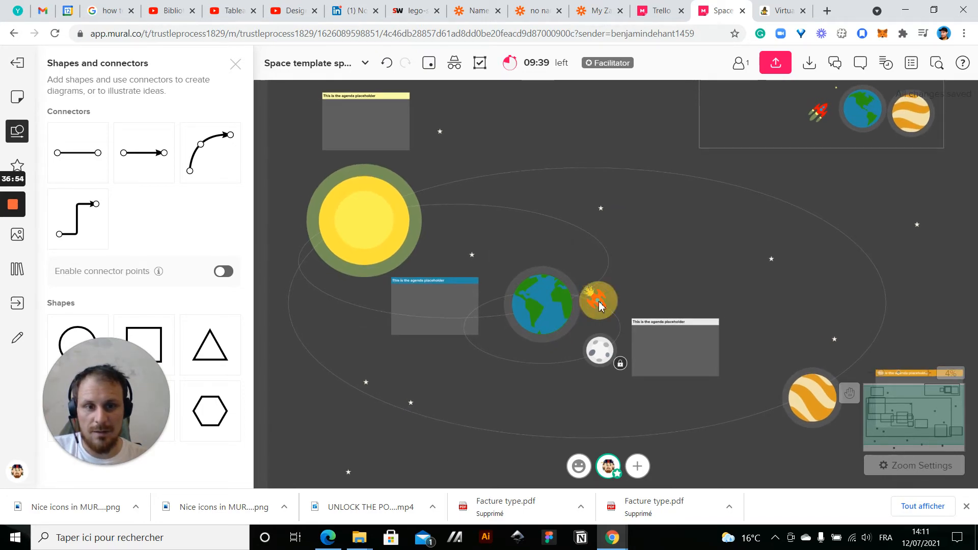
click(599, 304)
scroll(604, 302, up, 3)
mouse_move(603, 301)
mouse_down()
mouse_move(611, 289)
mouse_move(614, 313)
mouse_up()
scroll(712, 306, down, 3)
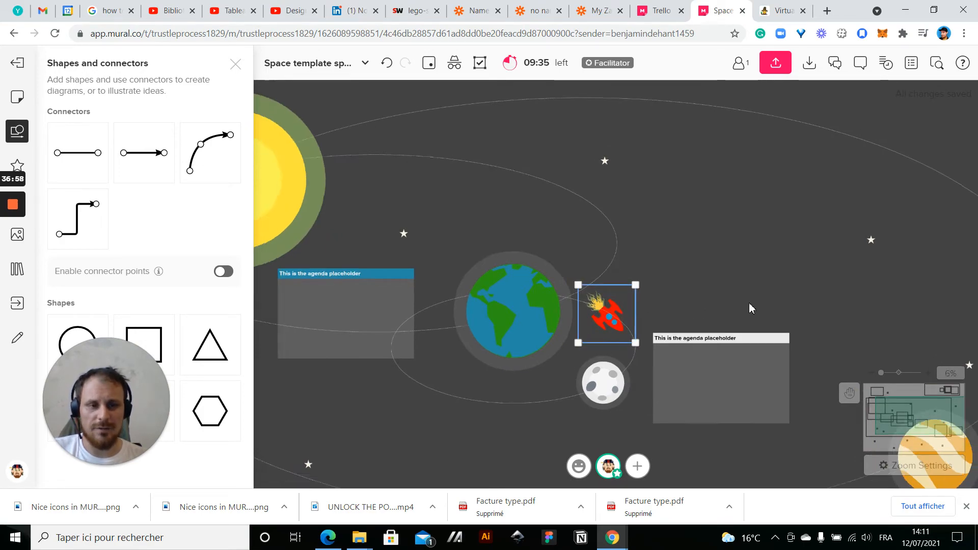
Place the flaming rocket just above Earth and rotate it to fly horizontally, with its flames towards the sun
drag(853, 319, 589, 258)
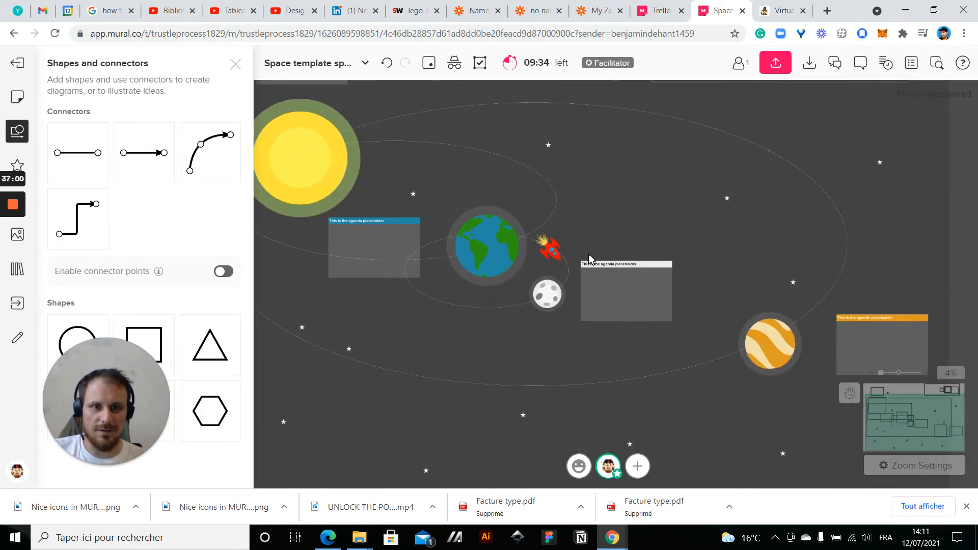
click(556, 247)
drag(556, 246, 454, 193)
scroll(605, 181, down, 2)
drag(281, 261, 341, 313)
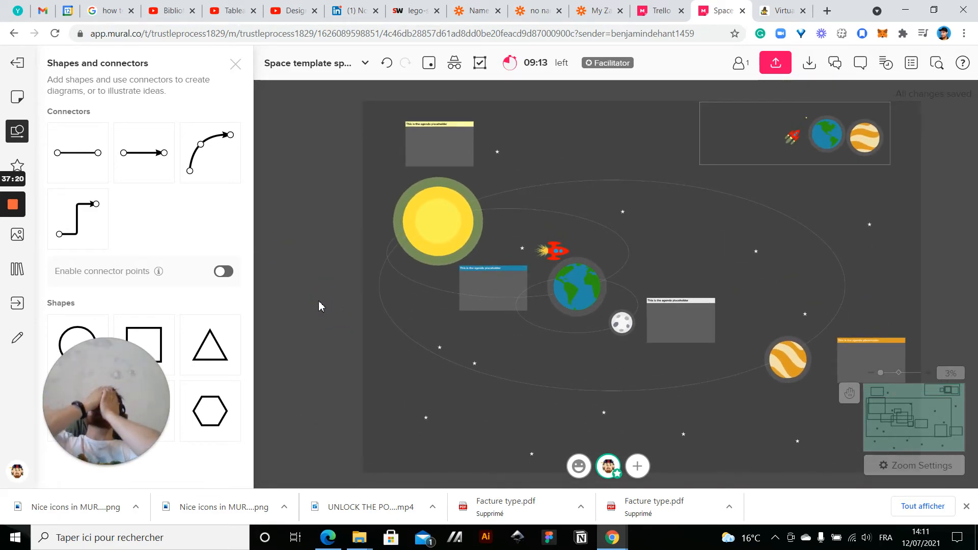
Add a title text reading "Use this space for instructions" inside the yellow agenda box, just below its header
scroll(384, 121, up, 5)
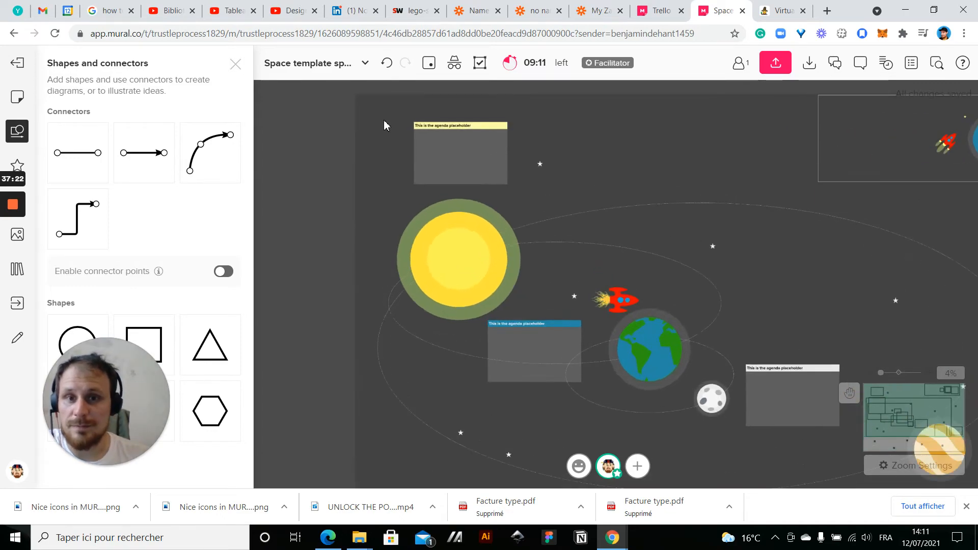
drag(410, 194, 306, 190)
right_click(307, 189)
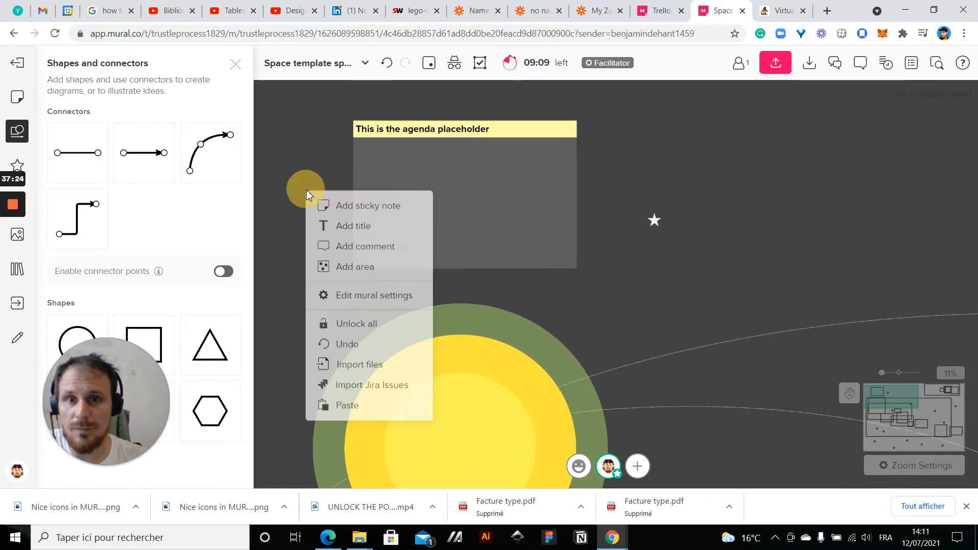
click(335, 225)
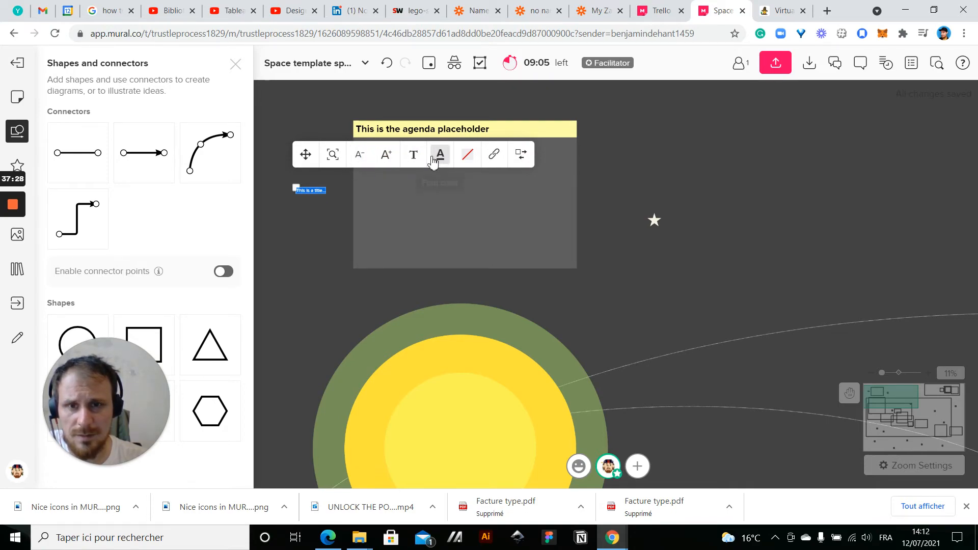
drag(309, 164, 369, 123)
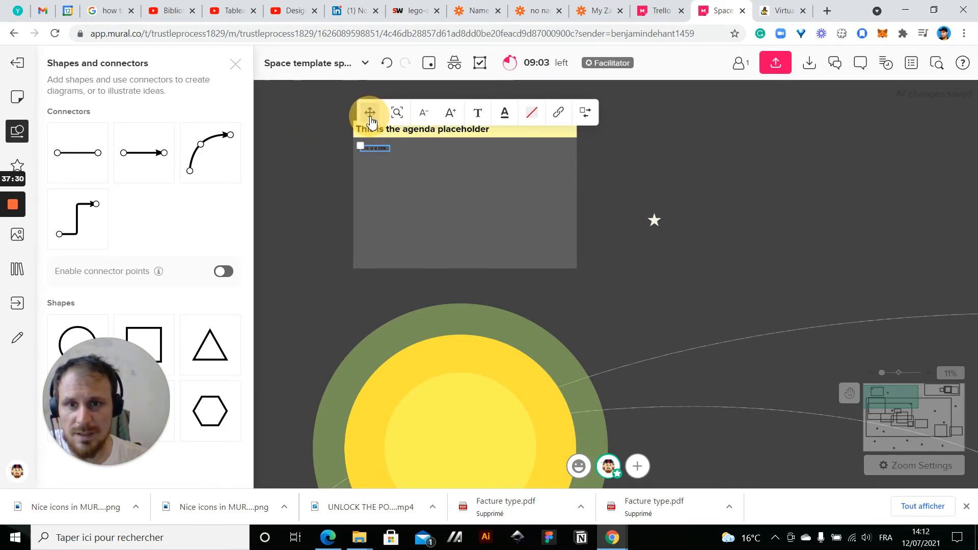
scroll(369, 119, up, 3)
double_click(376, 175)
text(Use t)
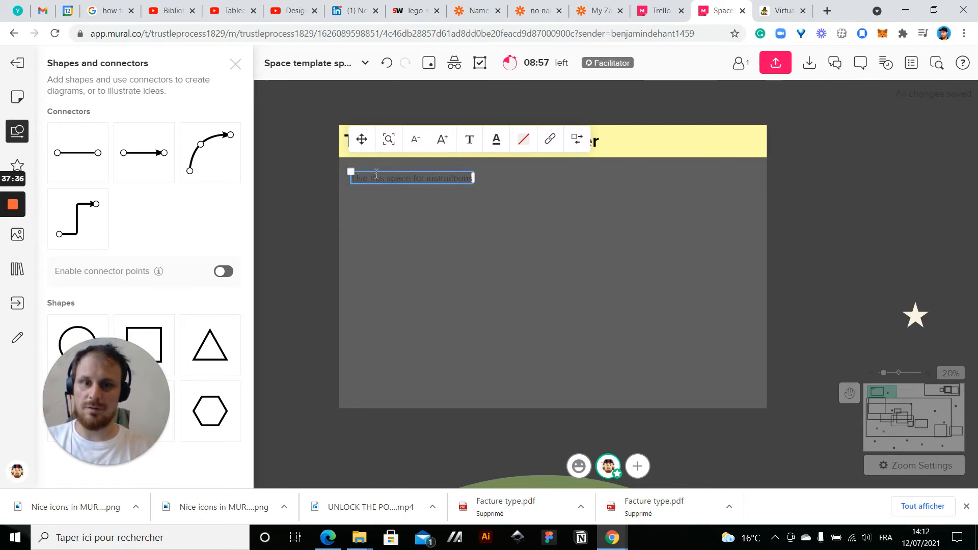
click(299, 205)
Make the instruction text in the yellow agenda box bold and white
double_click(367, 176)
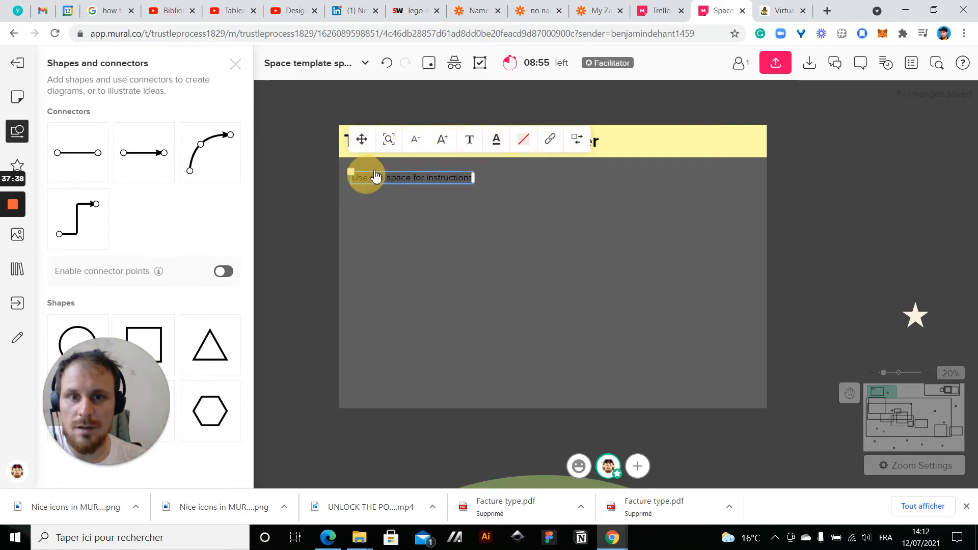
click(469, 139)
click(560, 166)
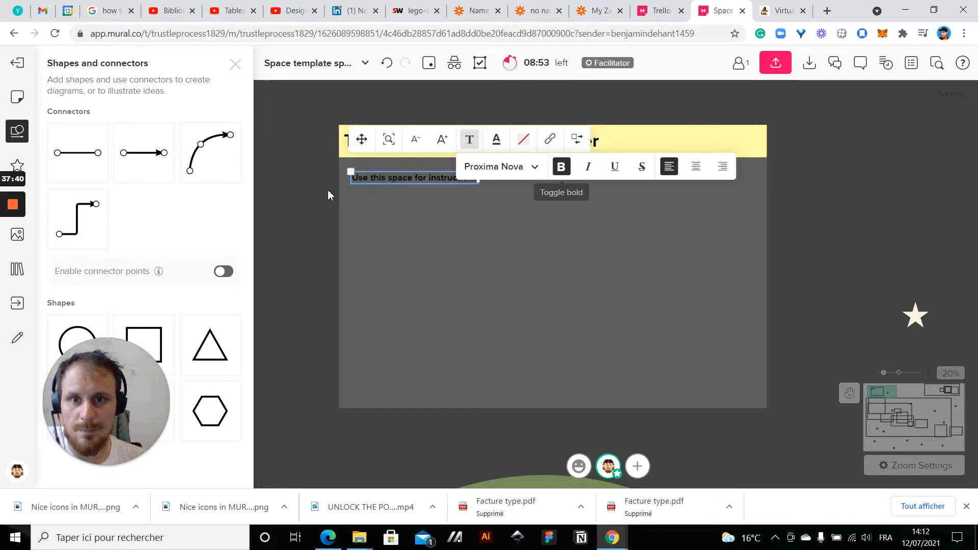
click(305, 190)
double_click(378, 183)
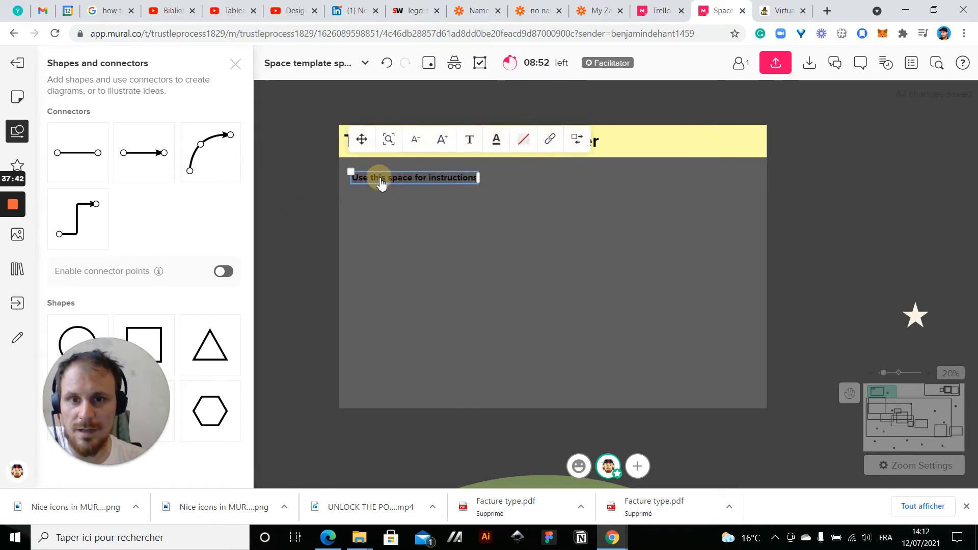
click(469, 140)
click(496, 140)
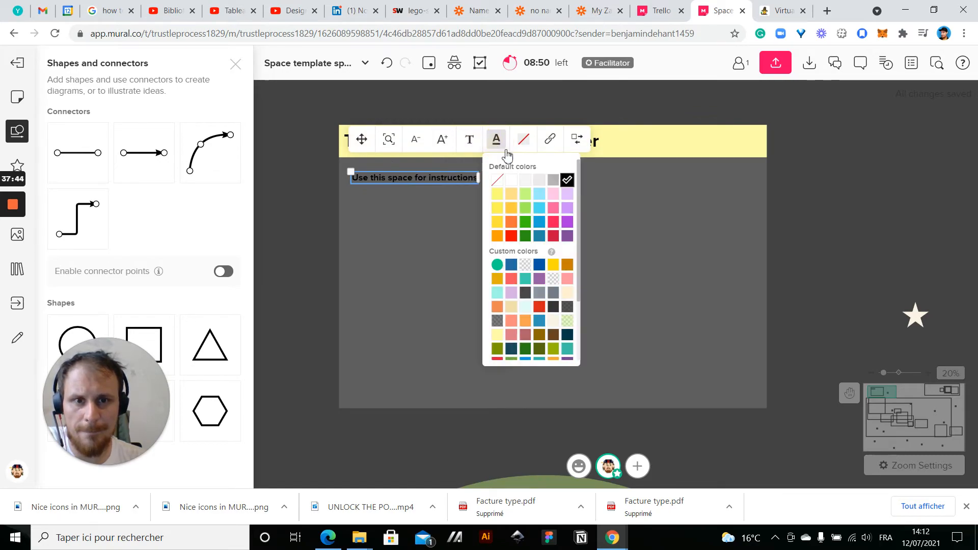
click(512, 182)
click(288, 214)
Increase the font size of the instruction text in the yellow agenda box
scroll(338, 189, up, 1)
scroll(338, 189, up, 1)
scroll(338, 189, down, 3)
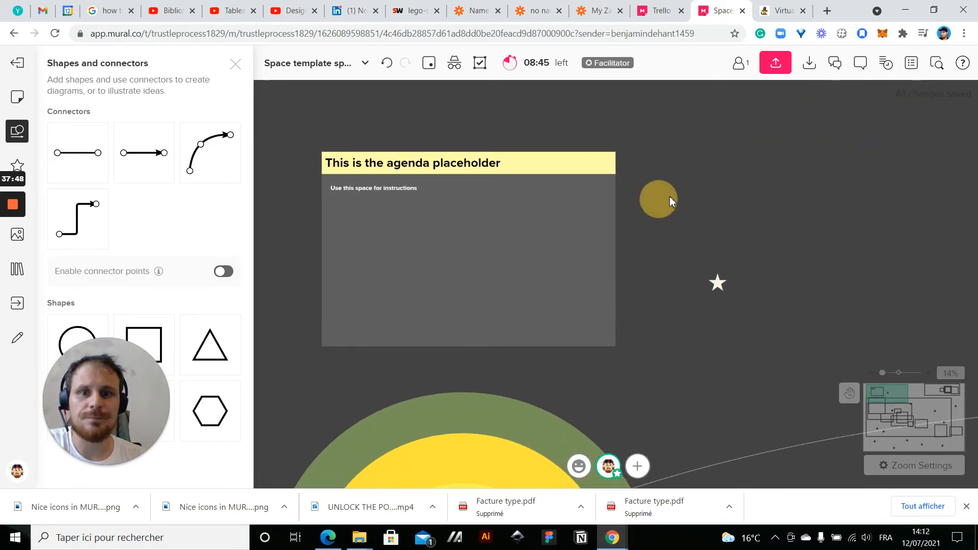
drag(669, 199, 720, 188)
double_click(413, 181)
click(472, 141)
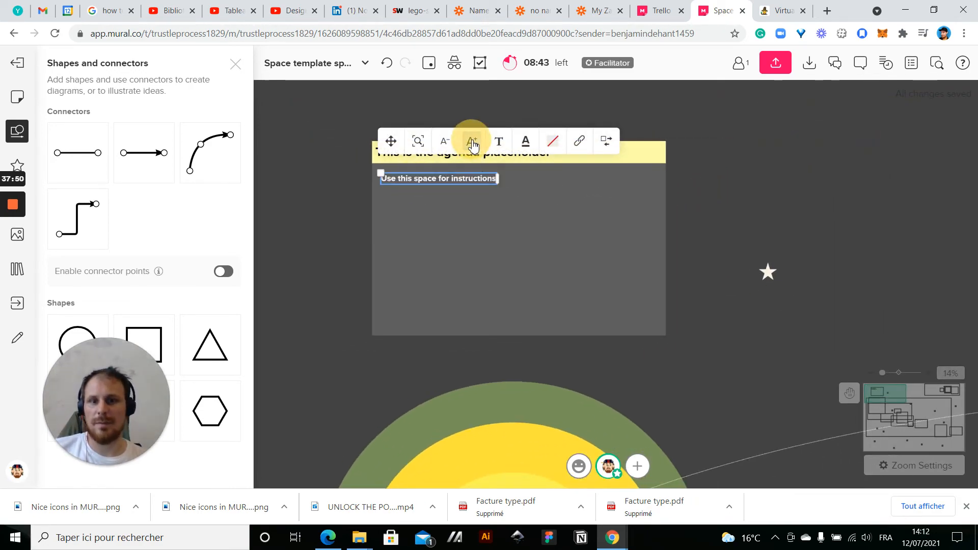
click(693, 199)
Duplicate the instruction text five times and stack the copies below the original in the yellow agenda box
click(430, 182)
key(ctrl+d)
drag(512, 180, 411, 231)
key(ctrl+d)
drag(536, 229, 419, 247)
key(ctrl+d)
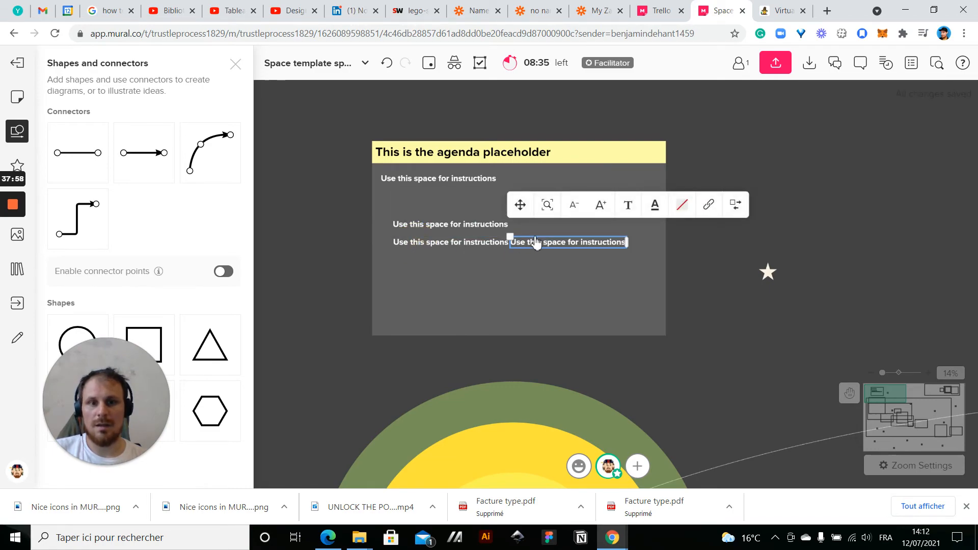
click(480, 265)
click(532, 249)
drag(532, 249, 427, 281)
key(ctrl+d)
drag(564, 275, 450, 305)
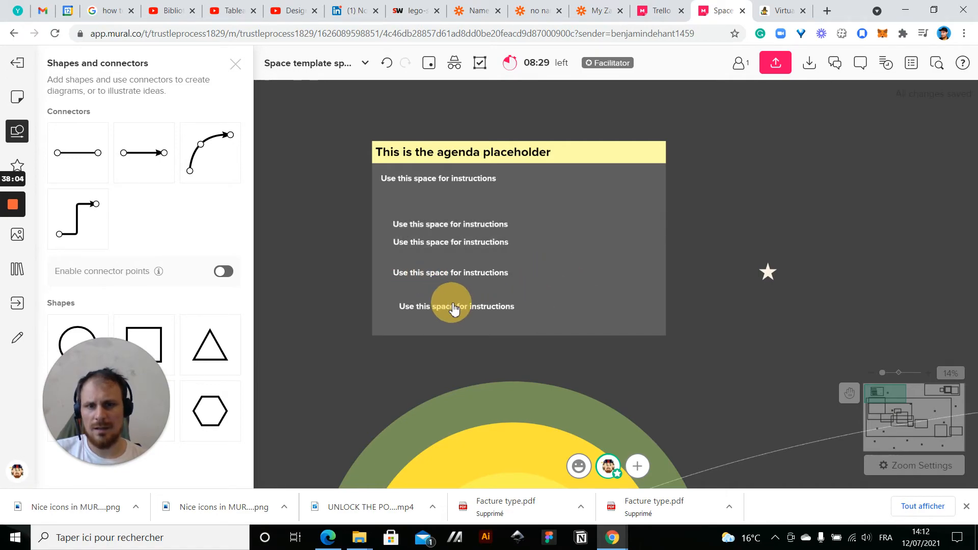
key(ctrl+d)
drag(546, 307, 424, 338)
click(342, 382)
Arrange the five copied instruction lines into a column
drag(404, 371, 506, 224)
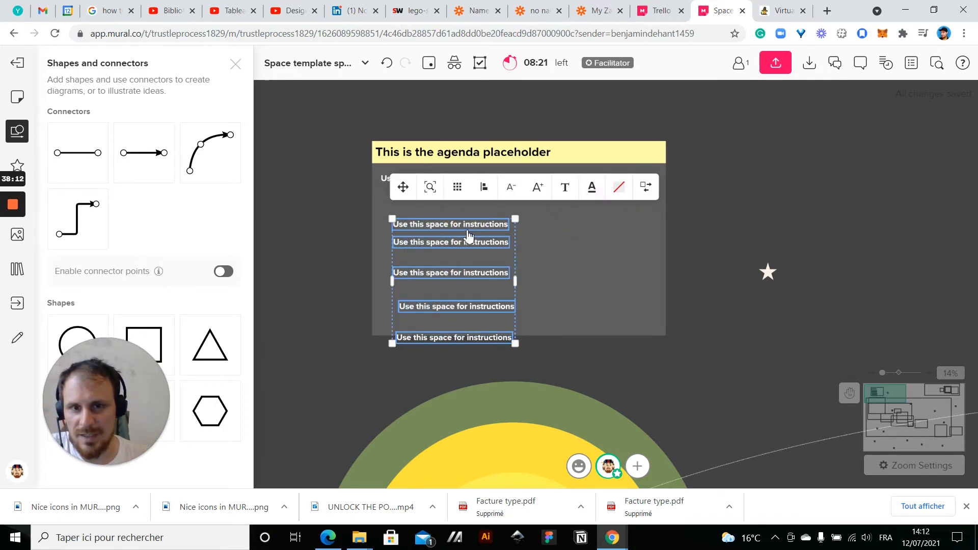
click(457, 188)
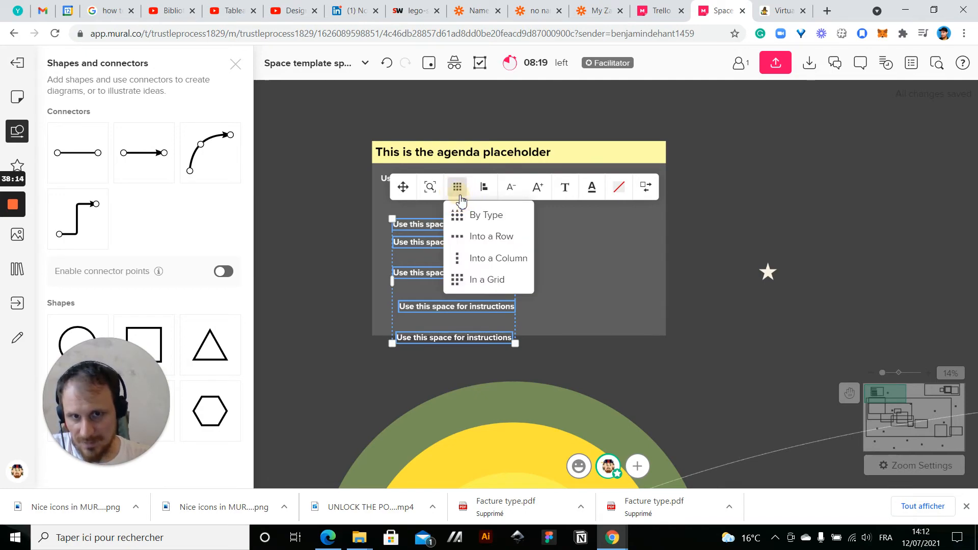
click(487, 264)
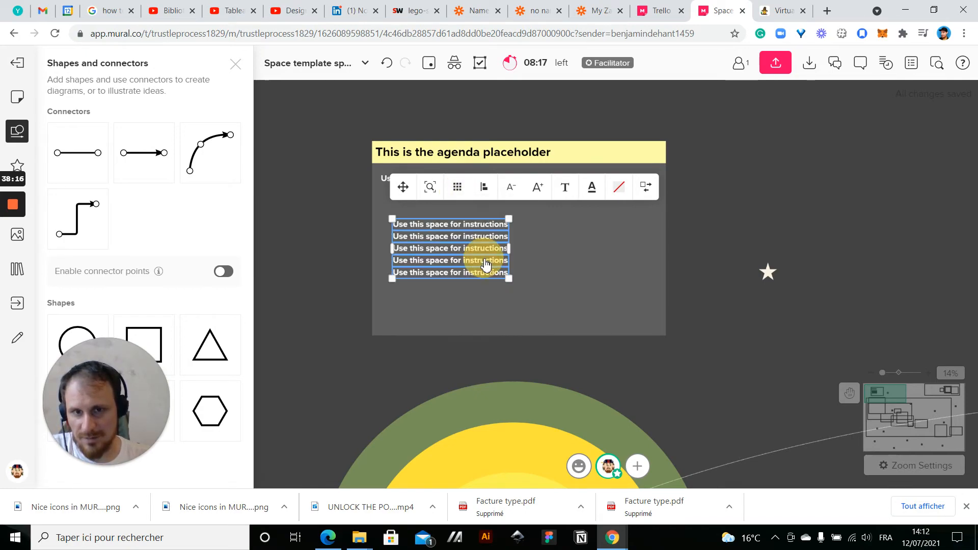
click(325, 264)
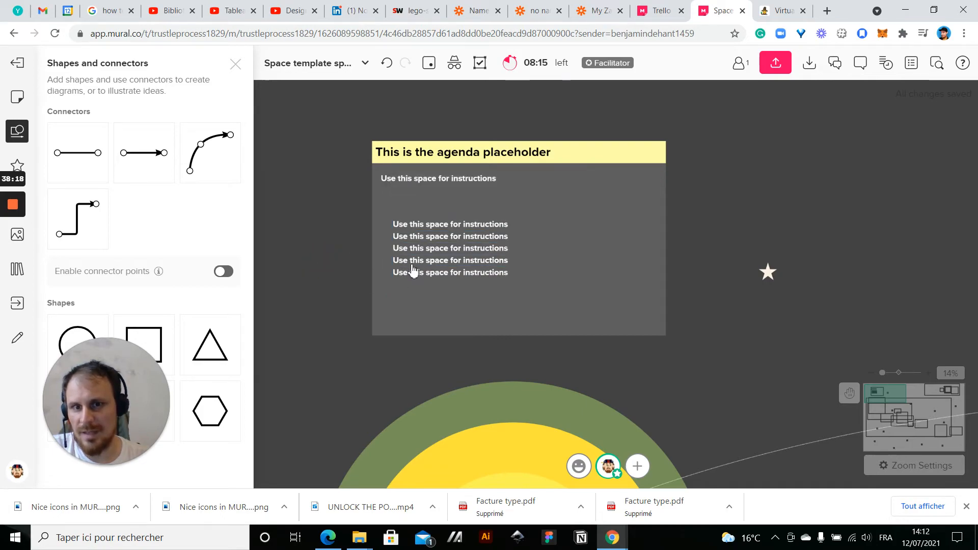
Move the last instruction line near the lower edge of the agenda box and distribute the five copies vertically
drag(420, 278, 420, 317)
click(347, 262)
drag(349, 259, 432, 320)
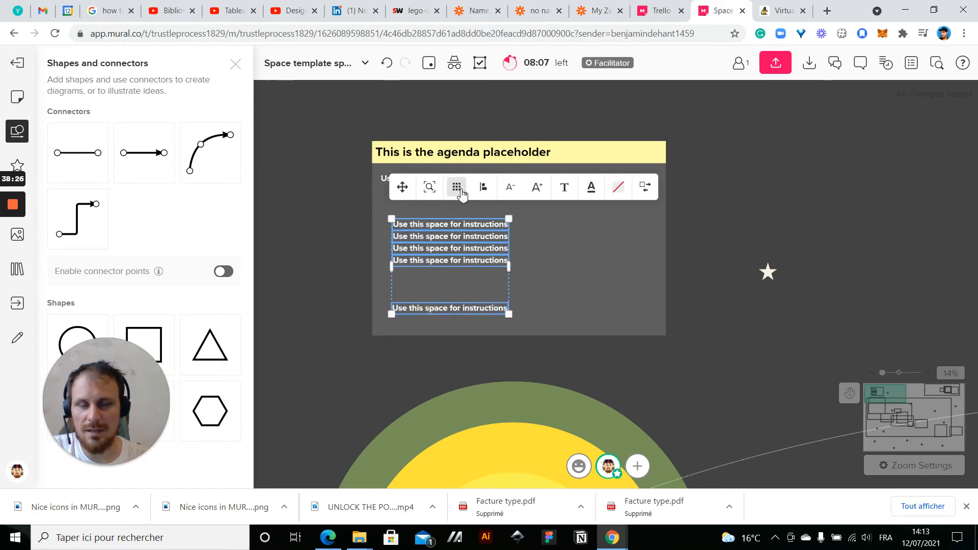
click(483, 190)
click(483, 190)
click(484, 191)
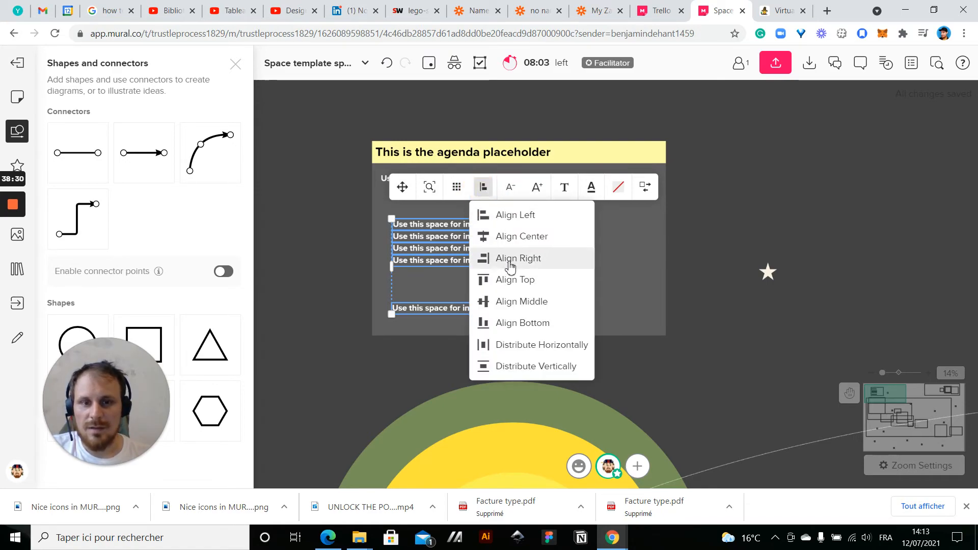
click(518, 374)
Move the five evenly spaced lines under the first instruction line, matching its left edge
drag(415, 229, 404, 209)
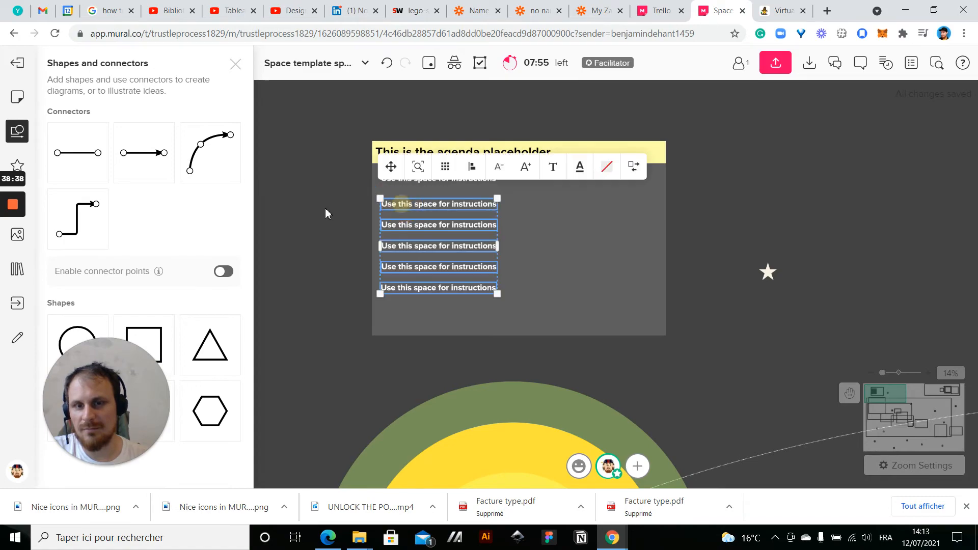
click(325, 208)
scroll(325, 208, down, 3)
scroll(320, 224, up, 1)
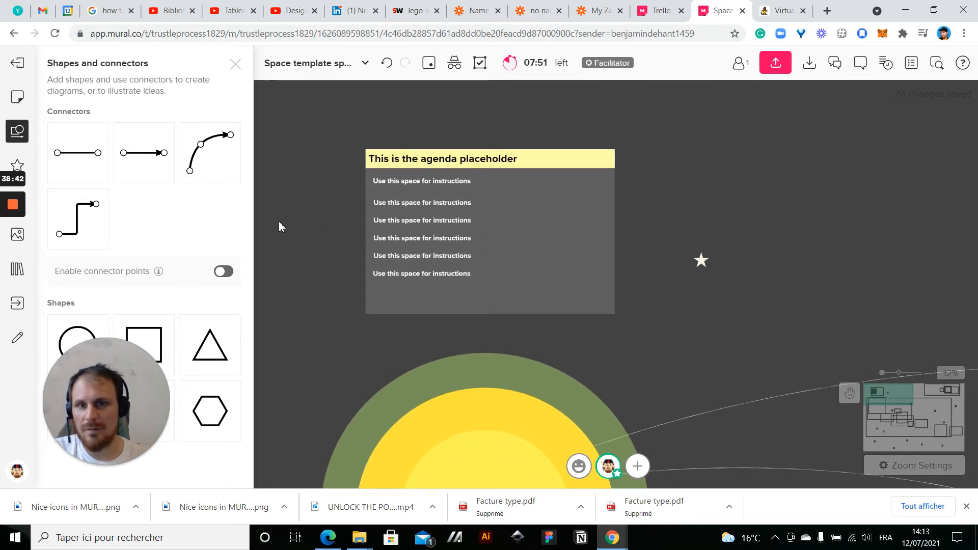
Add a row of three yellow sticky notes on the canvas between the sun and the blue agenda box
scroll(723, 244, down, 4)
drag(787, 228, 640, 57)
scroll(506, 343, down, 1)
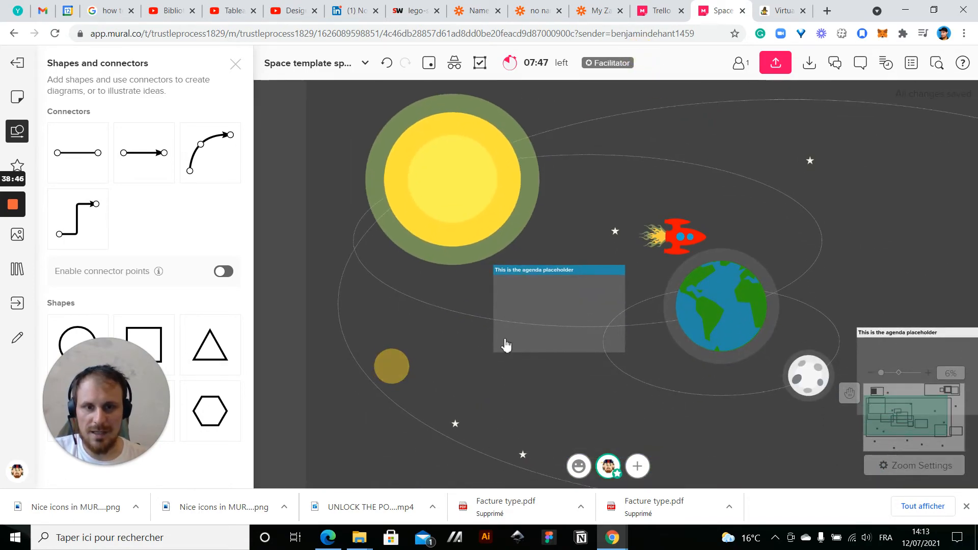
scroll(506, 343, up, 4)
click(434, 237)
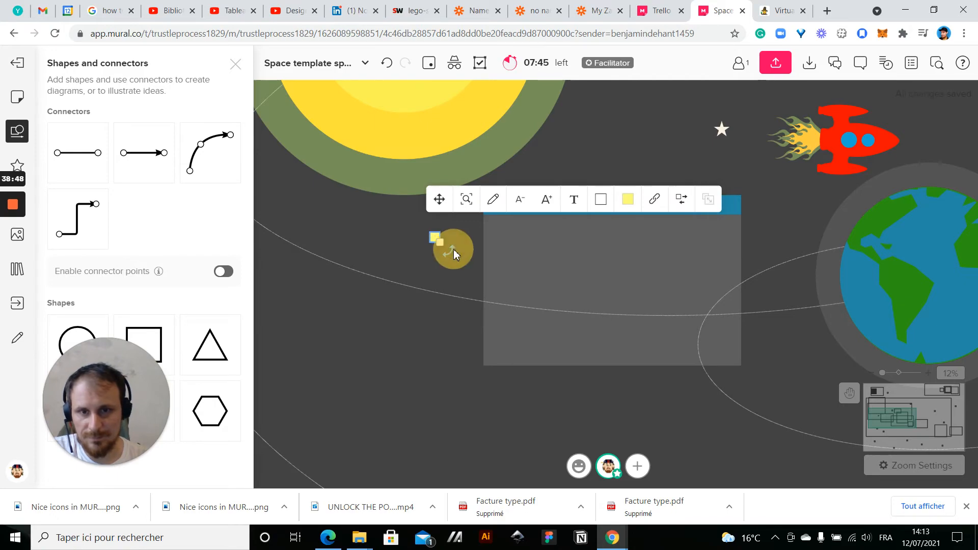
click(437, 249)
click(436, 238)
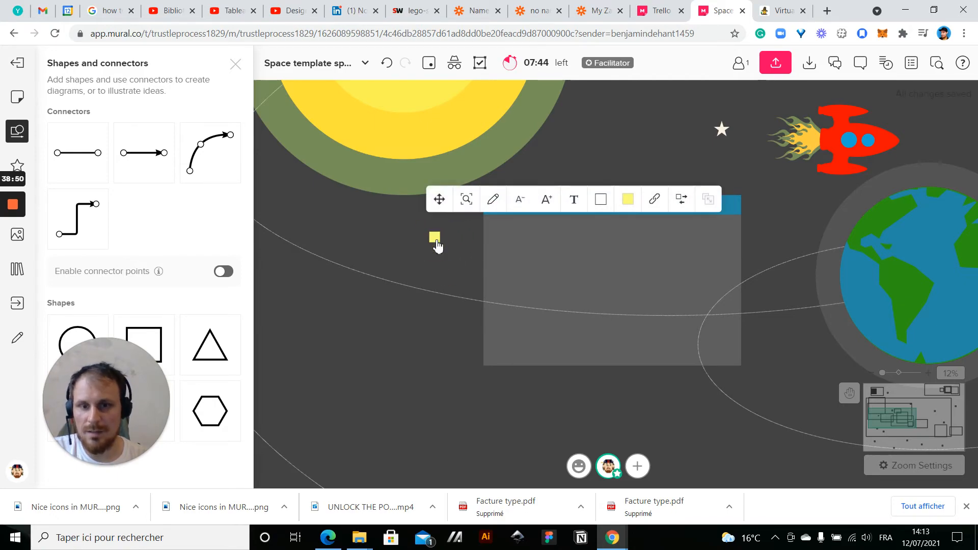
click(418, 237)
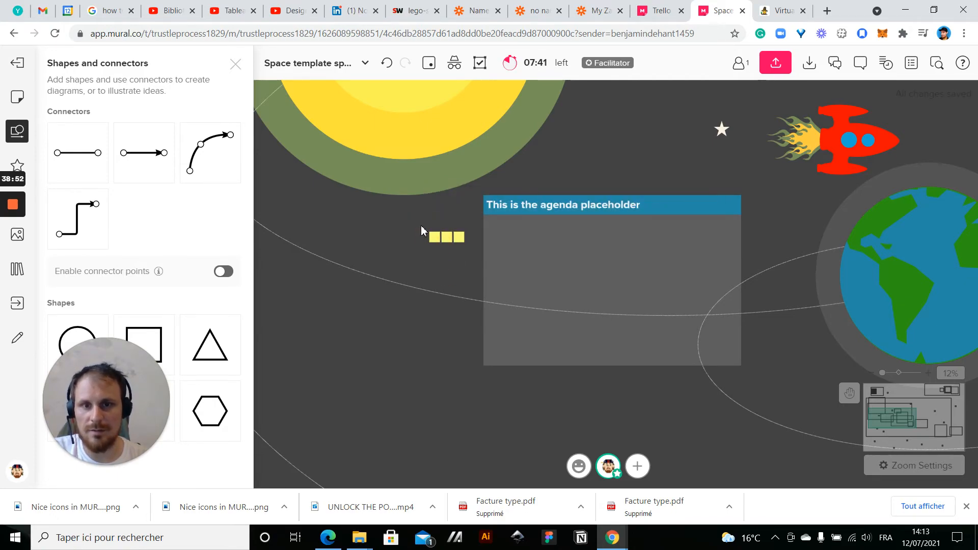
Duplicate the row of three sticky notes three times to make a row of twelve
scroll(421, 227, down, 2)
scroll(421, 227, up, 5)
drag(419, 225, 535, 314)
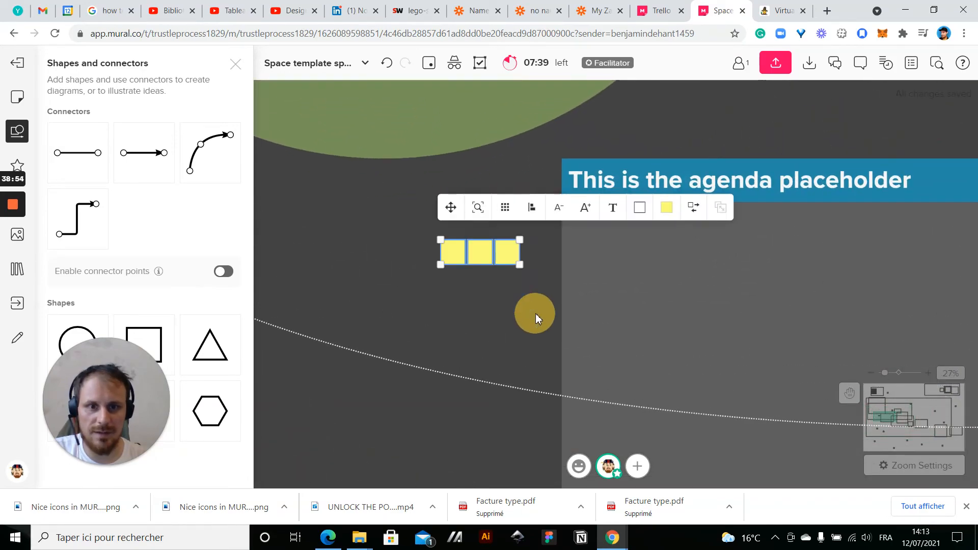
key(ctrl+d)
key(ctrl+d)
key(ctrl+d)
click(478, 313)
Arrange the twelve sticky notes in a grid and move them into the blue agenda box
drag(420, 232, 763, 275)
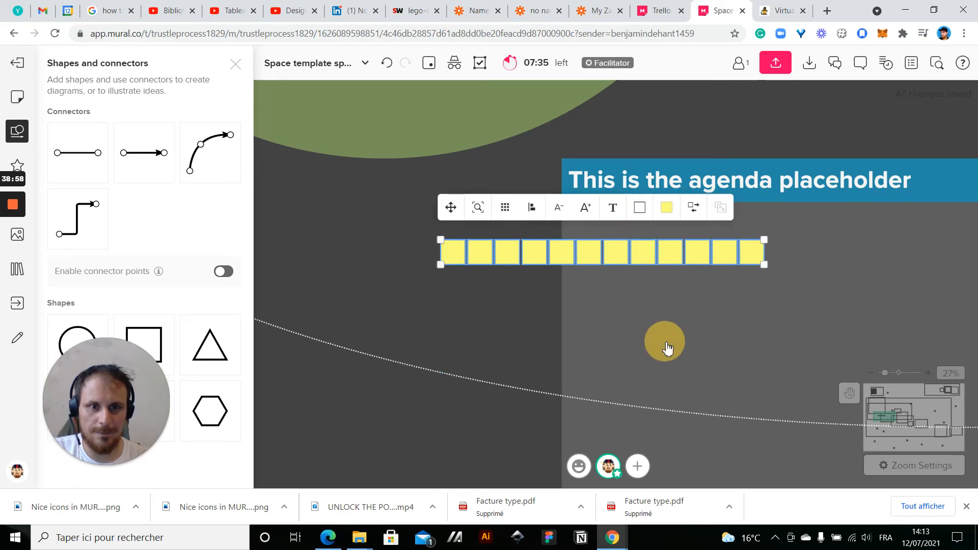
click(509, 213)
click(512, 302)
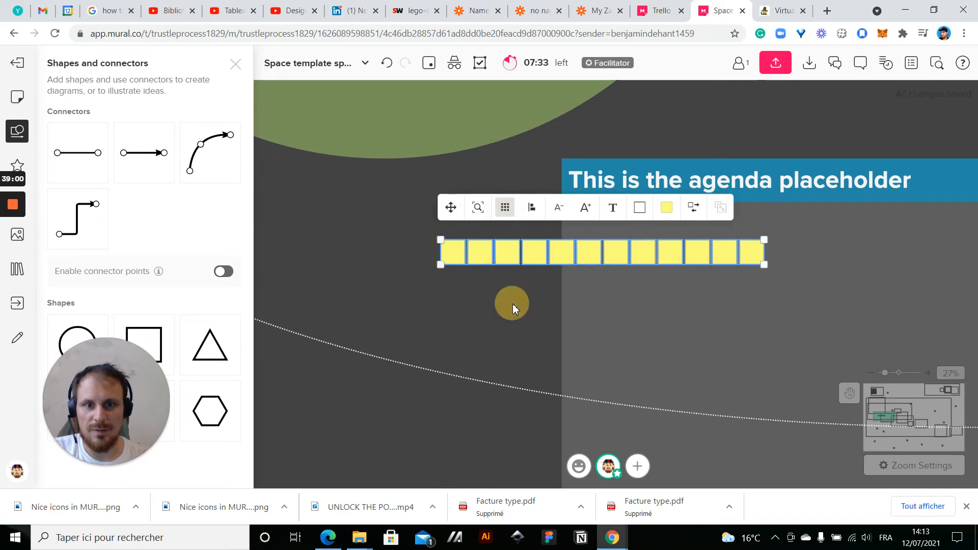
scroll(513, 304, down, 5)
drag(497, 249, 595, 258)
Duplicate the twelve-note grid twice inside the blue agenda box to form a block nine notes wide and four high
key(ctrl+d)
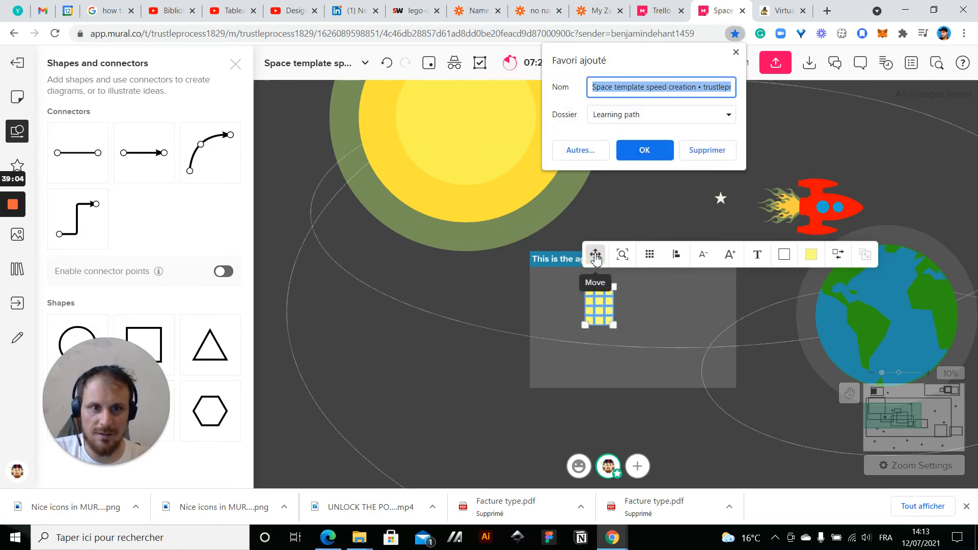
click(735, 52)
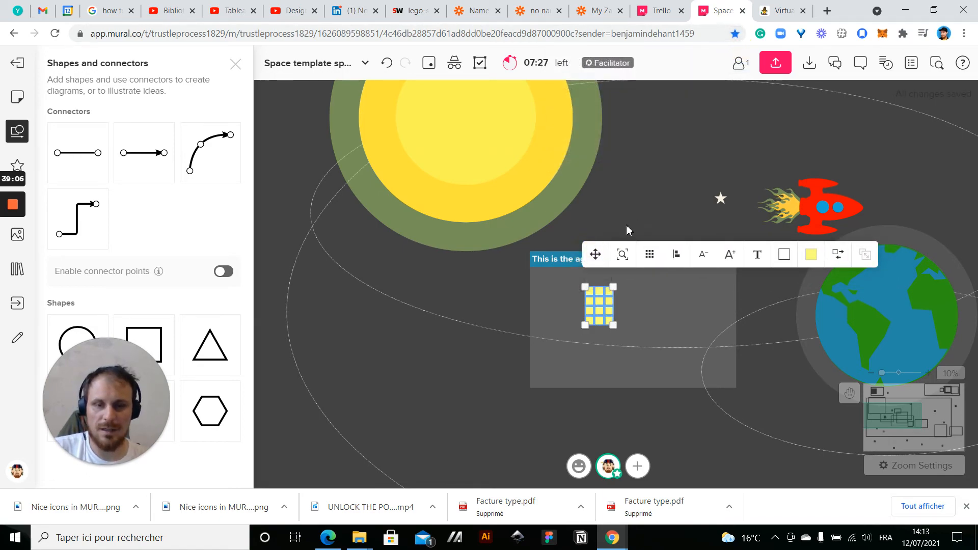
click(546, 353)
scroll(622, 329, up, 3)
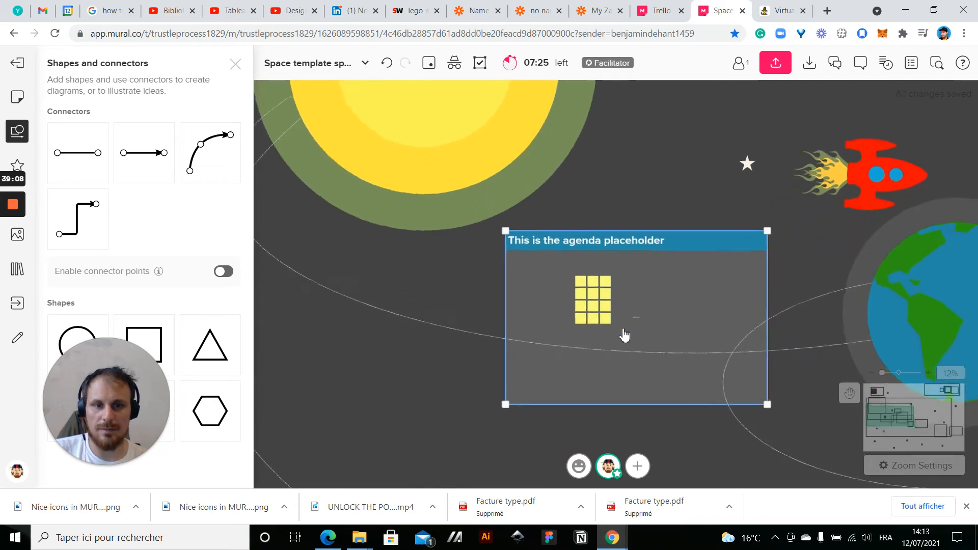
click(423, 266)
drag(453, 268, 615, 324)
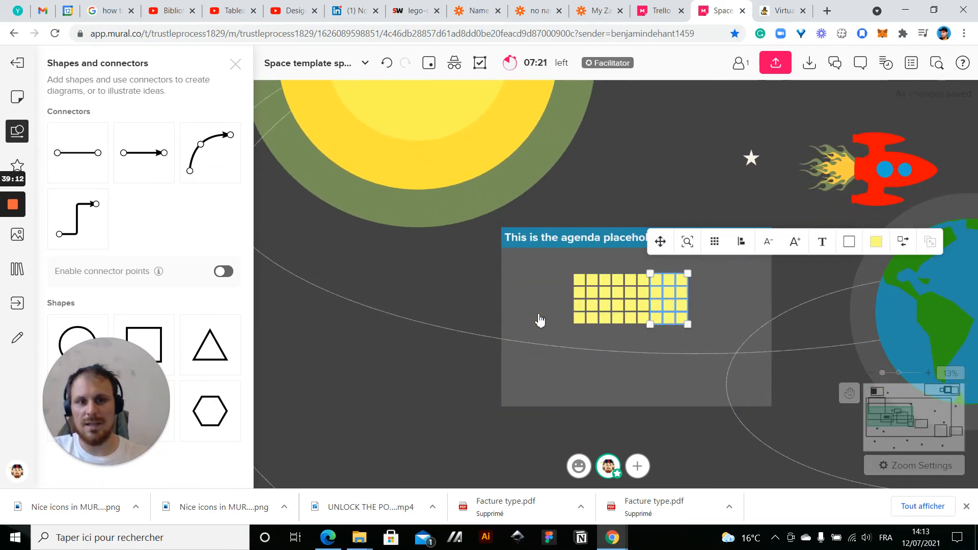
click(421, 294)
Look over the whole mural, checking the sun, planets, orbits, agenda boxes and the framed header drawing
scroll(643, 196, down, 5)
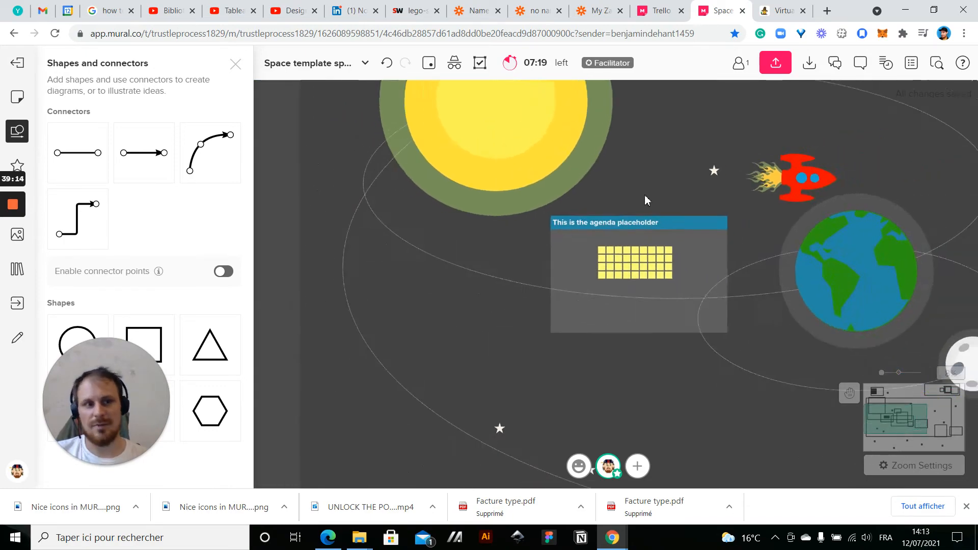
drag(556, 278, 353, 314)
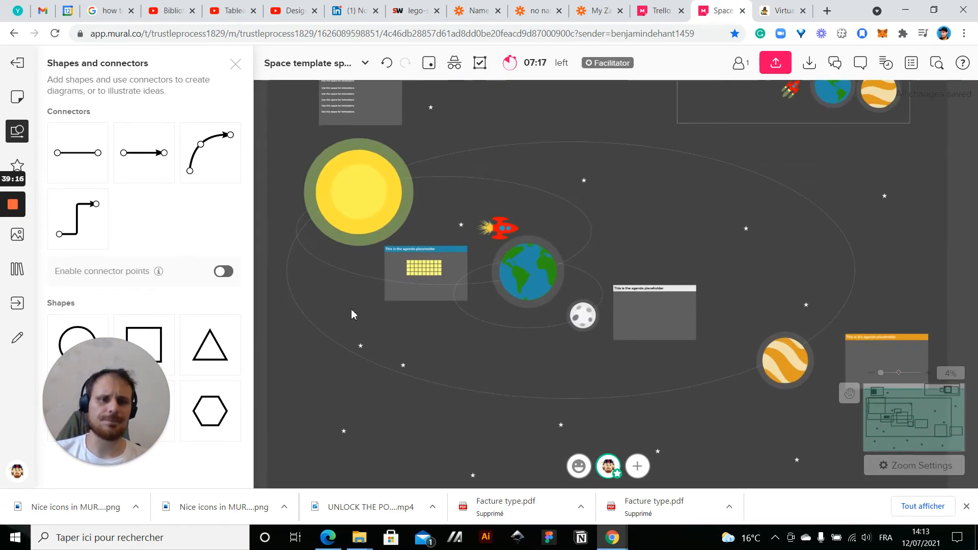
drag(677, 199, 670, 263)
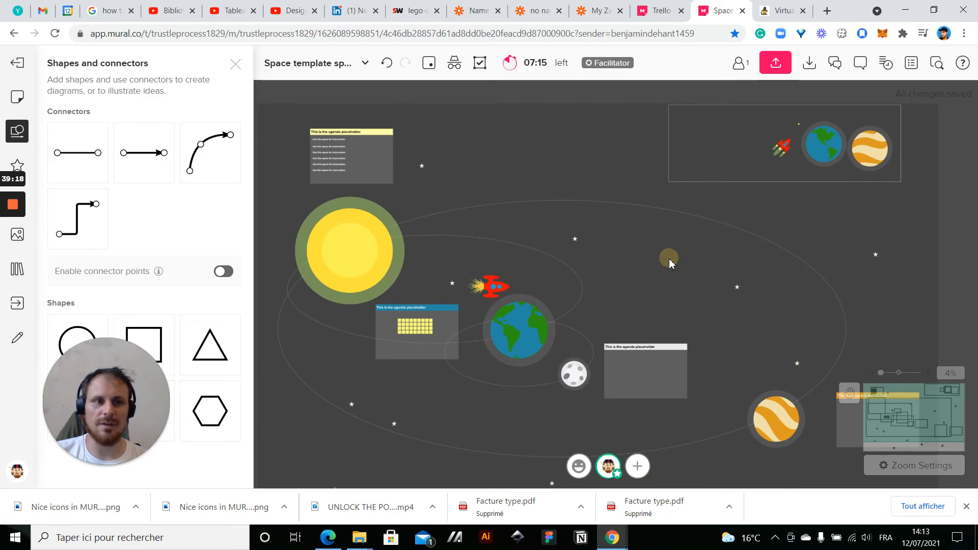
drag(566, 158, 556, 91)
scroll(614, 157, down, 2)
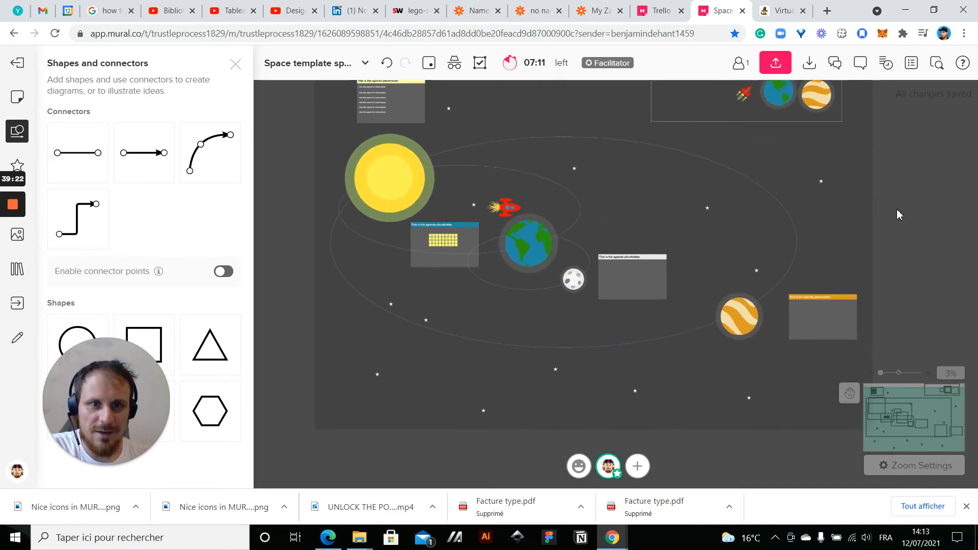
drag(897, 214, 903, 249)
drag(548, 138, 542, 178)
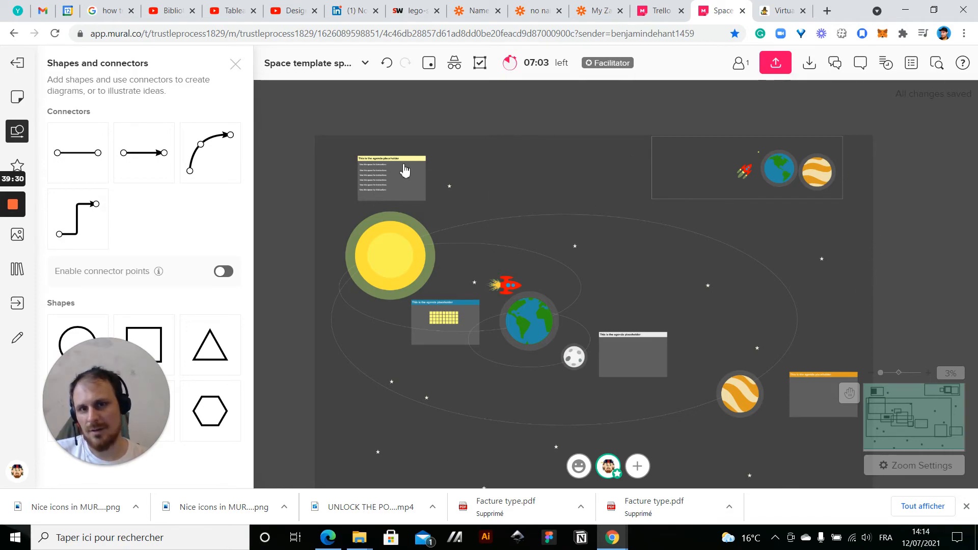
Move the yellow-headed agenda box above the sun slightly downward together with its instruction lines
drag(328, 142, 401, 186)
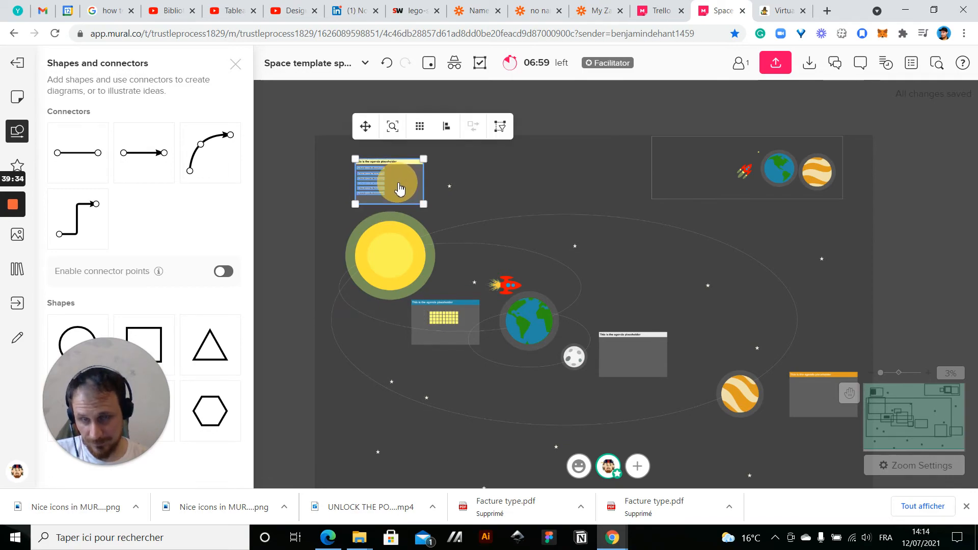
click(290, 220)
drag(566, 109, 550, 76)
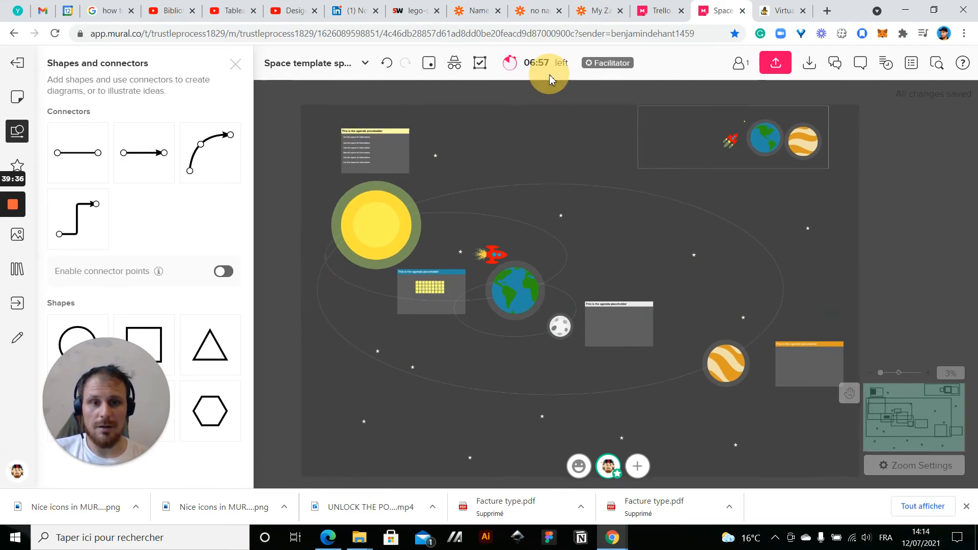
drag(892, 249, 875, 217)
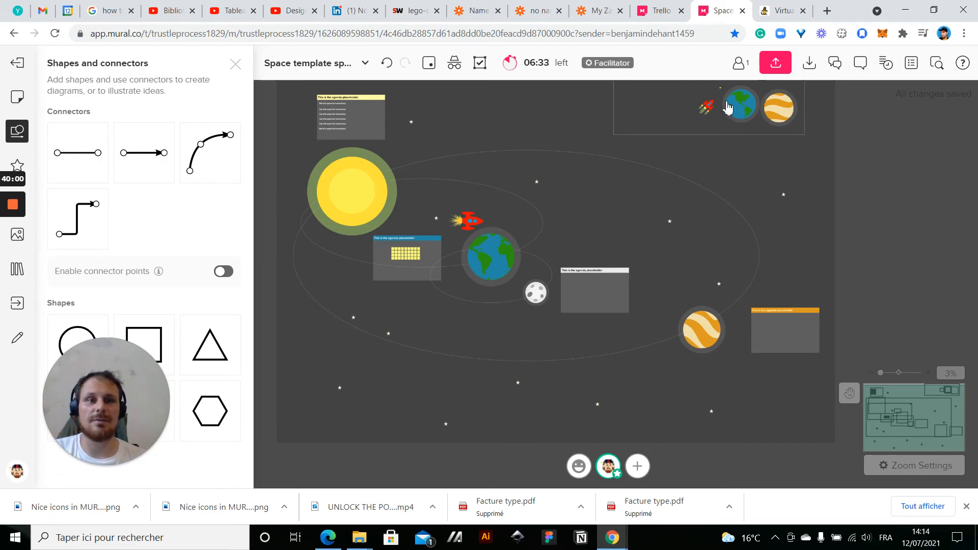
Duplicate the small red rocket beside the framed Earth, place the copy to its left and ungroup it
scroll(727, 107, up, 5)
click(640, 151)
key(ctrl+d)
drag(716, 134, 560, 136)
right_click(560, 136)
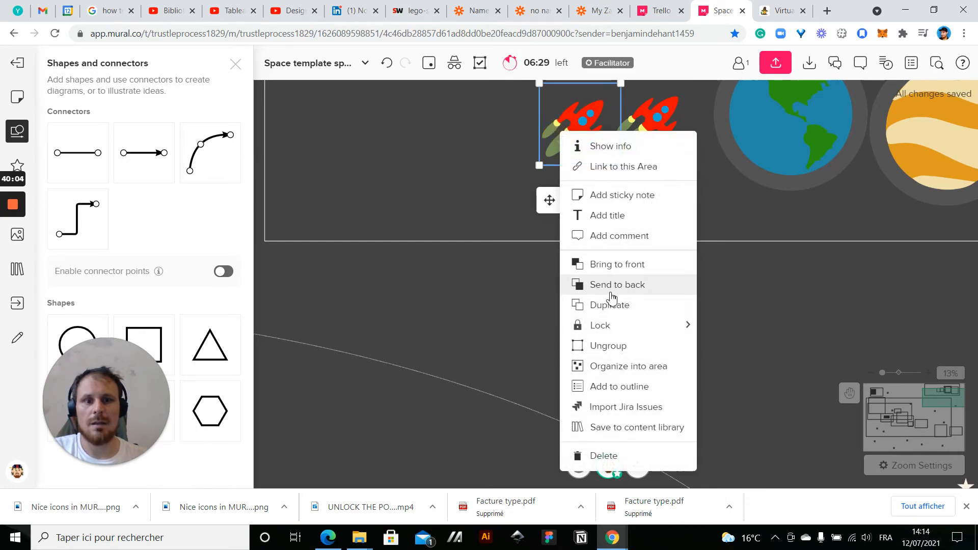
click(618, 344)
Delete the red body and the leftover window from the copied rocket, keeping only its flame shapes
click(442, 133)
click(576, 113)
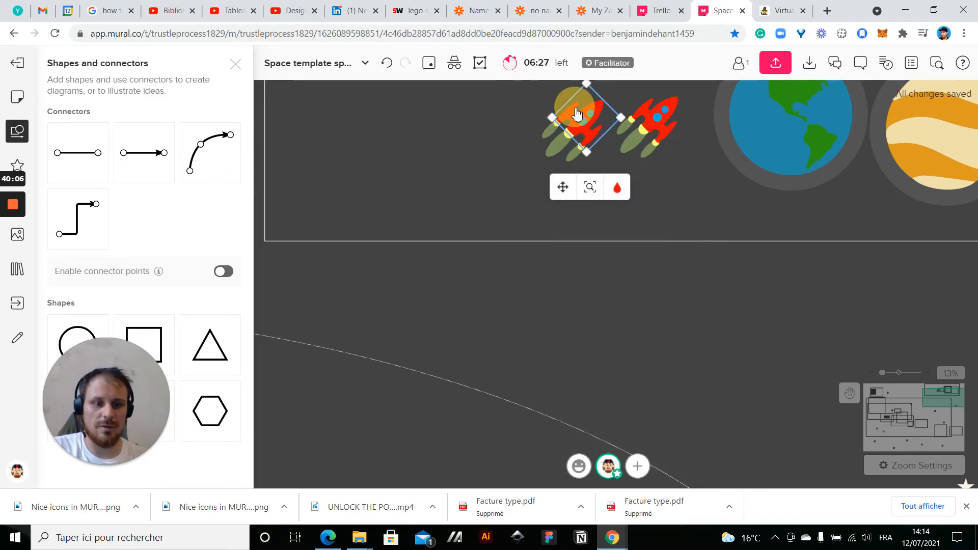
key(Delete)
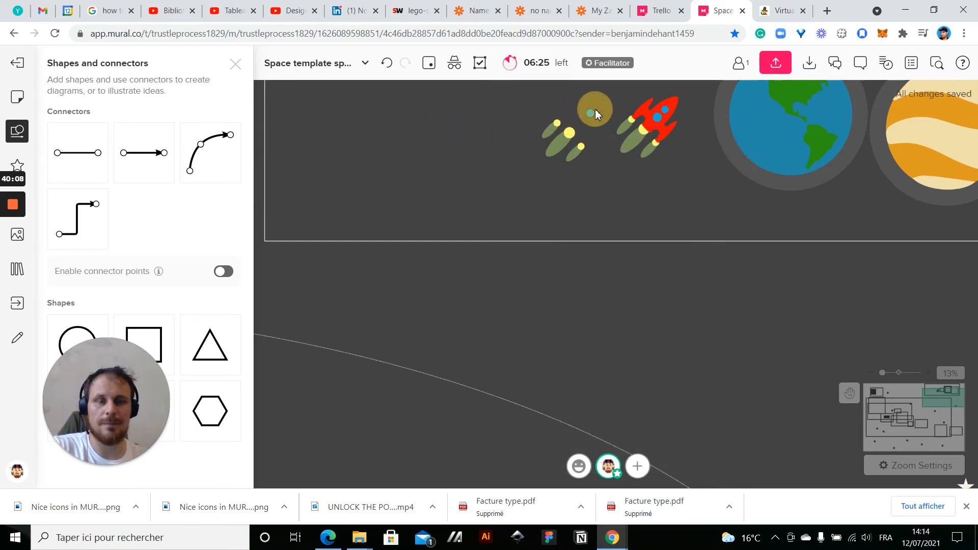
click(591, 114)
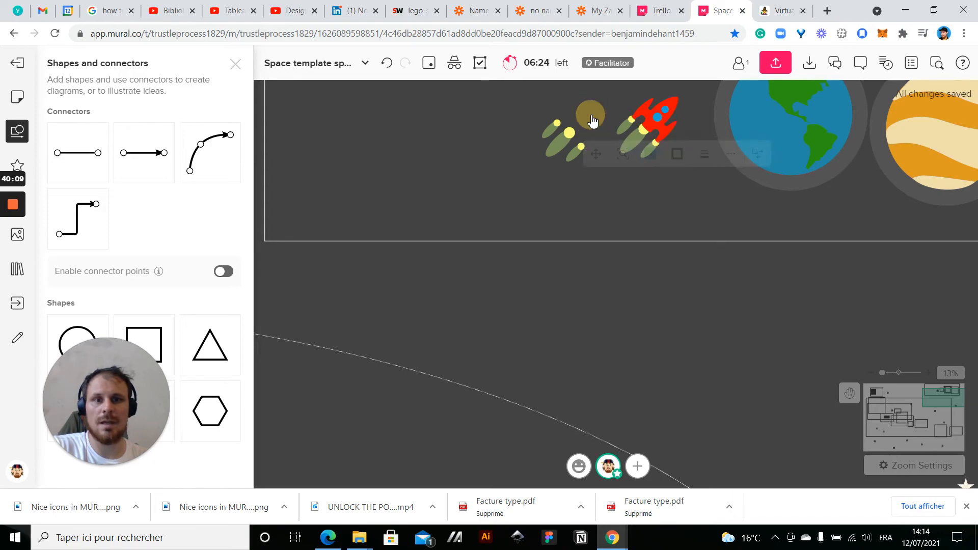
Search the icons for "star", place a solid star below the flame shapes and colour it light yellow
click(10, 168)
text(star)
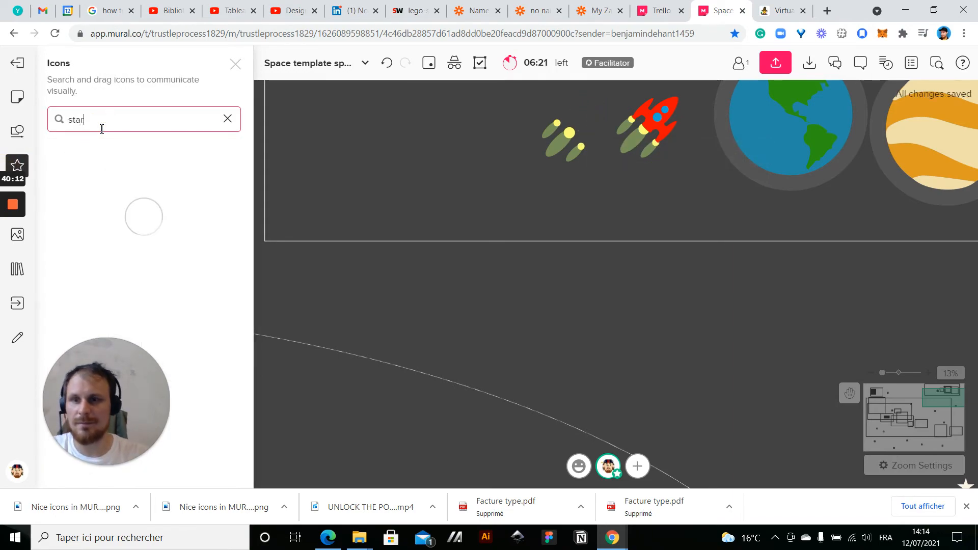
drag(83, 164, 472, 207)
click(480, 218)
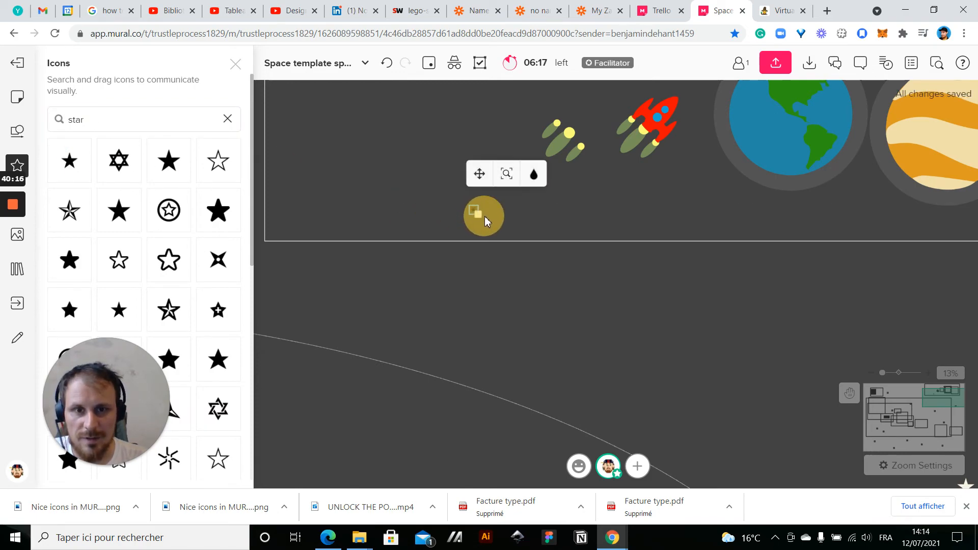
click(533, 174)
click(534, 232)
Recolour the star white and move it onto the yellow circle of the lower-right flame
drag(476, 209, 596, 147)
scroll(602, 119, up, 3)
scroll(602, 119, up, 4)
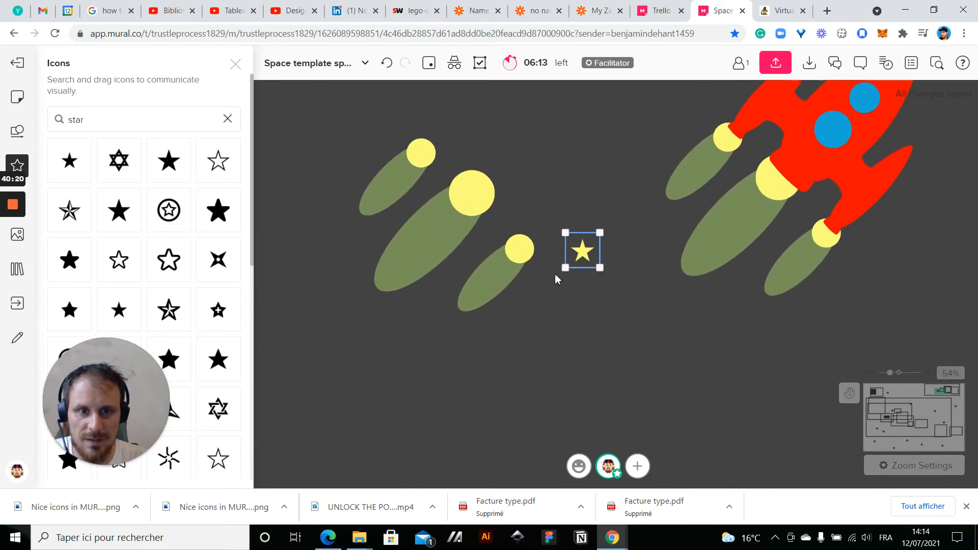
click(630, 203)
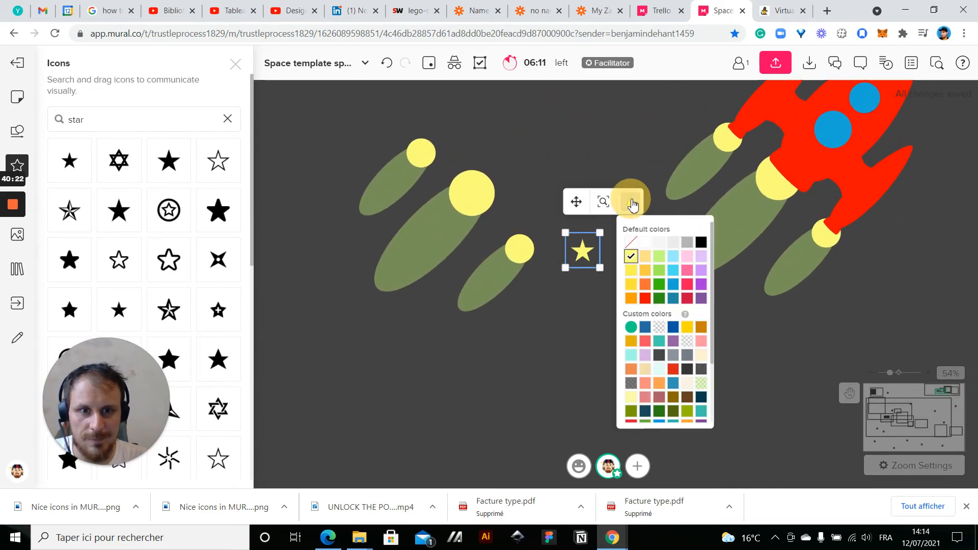
click(645, 246)
drag(582, 250, 524, 250)
click(628, 304)
Lengthen the lower-right green ellipse so that it extends past its yellow circle
scroll(436, 279, up, 5)
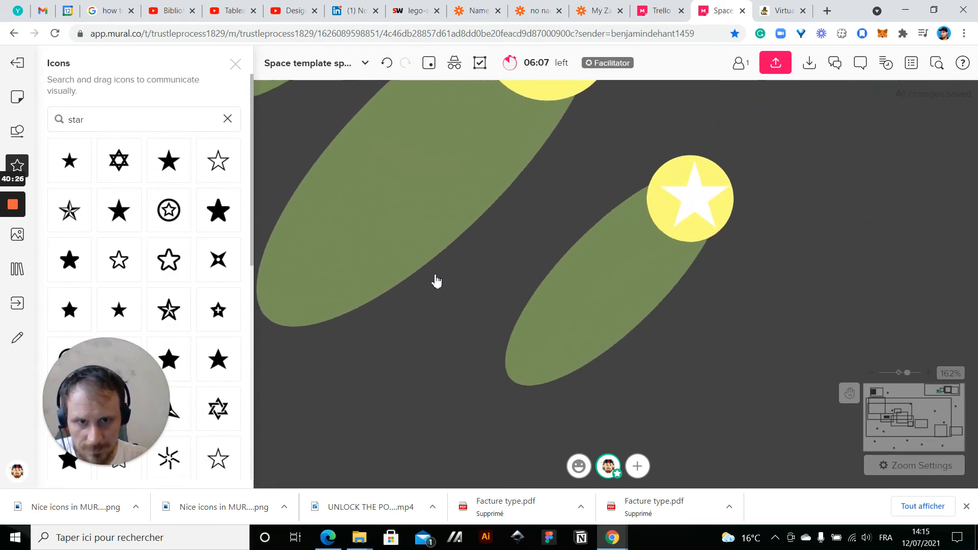
click(643, 271)
drag(733, 175, 761, 149)
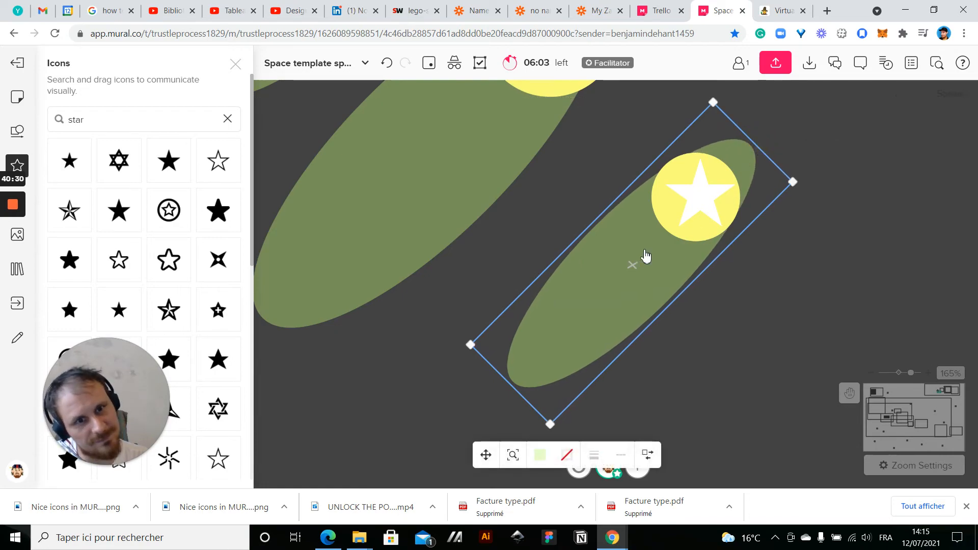
Move the white star off the yellow circle onto the empty canvas to its right
click(681, 219)
click(693, 210)
click(700, 196)
click(708, 188)
click(672, 211)
click(732, 211)
drag(732, 212, 911, 219)
Reshape the yellow circle into a slim tilted ellipse and fit it inside the upper tip of the green ellipse
click(690, 211)
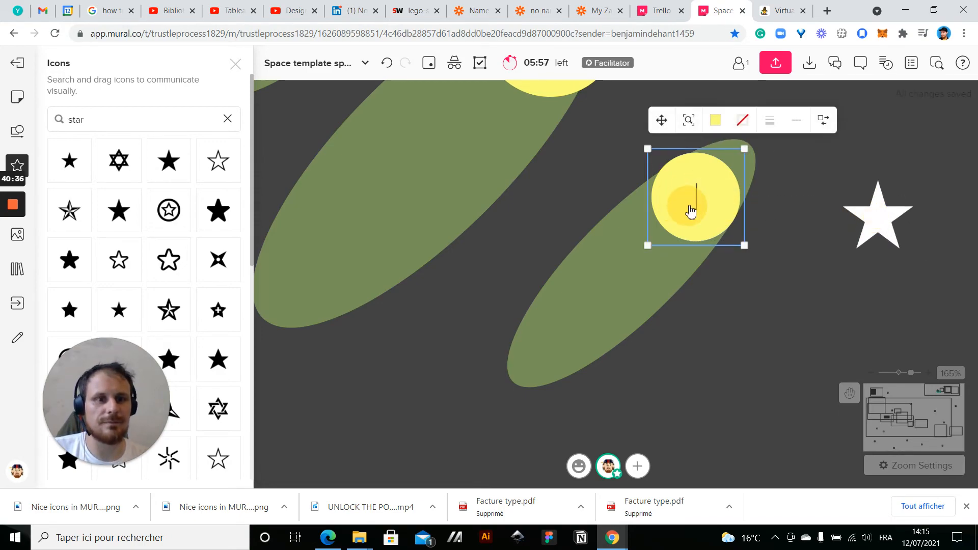
drag(690, 211, 716, 191)
mouse_move(676, 225)
mouse_down()
mouse_move(643, 245)
mouse_move(677, 224)
mouse_up()
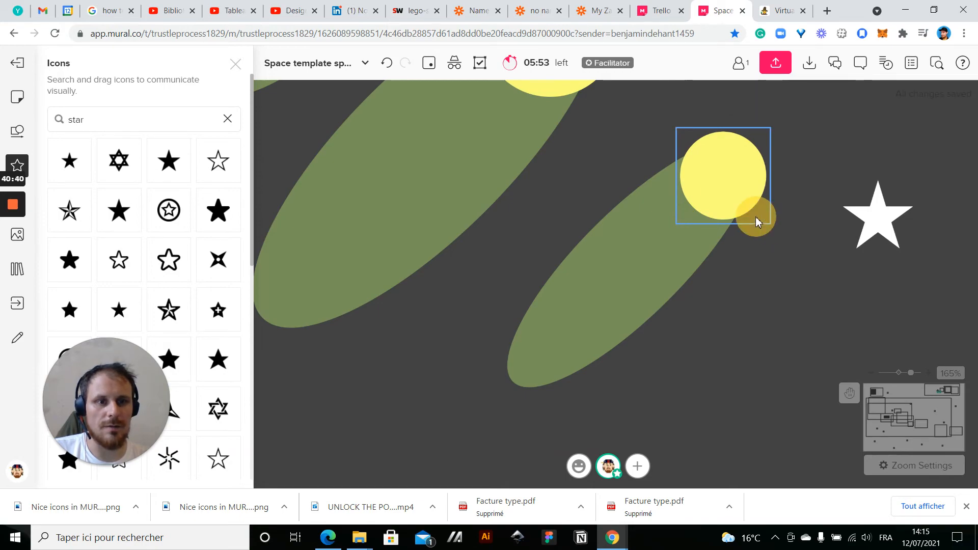
drag(742, 224, 739, 193)
drag(678, 193, 656, 234)
Rotate the white star about 45 degrees and place it on the upper tip of the green ellipse
click(880, 238)
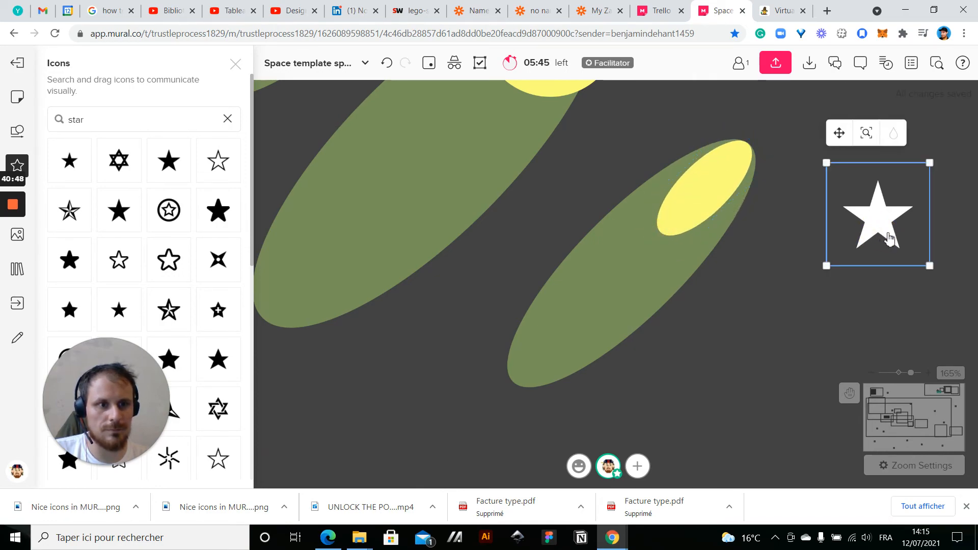
drag(944, 276, 962, 221)
drag(879, 224, 748, 162)
click(879, 262)
Recolour the star on the ellipse tip, trying light orange and golden yellow before settling on bright yellow
scroll(881, 263, down, 5)
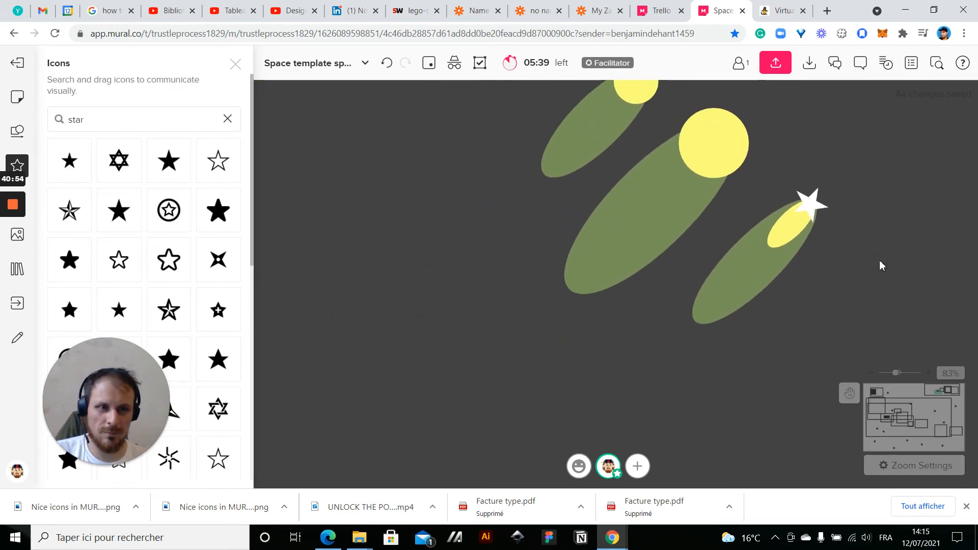
click(821, 201)
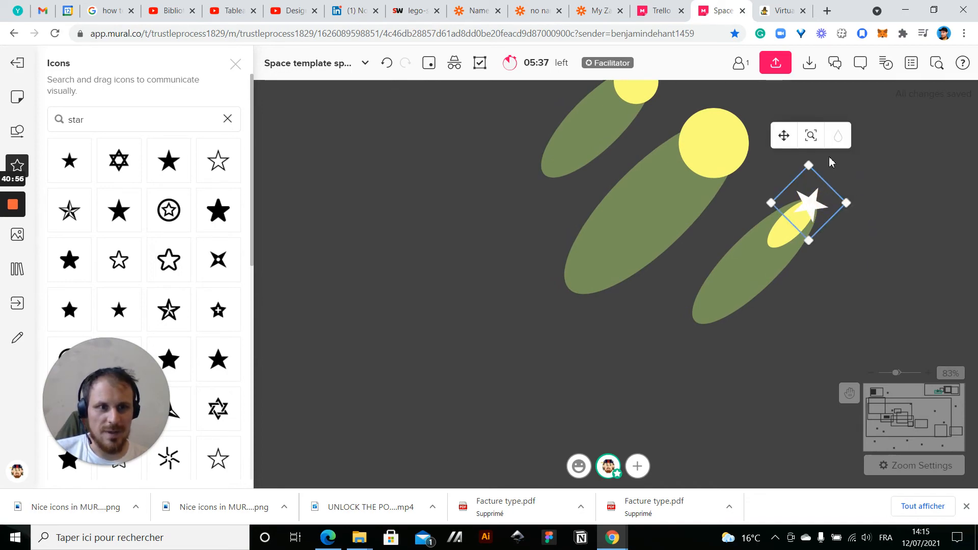
click(837, 137)
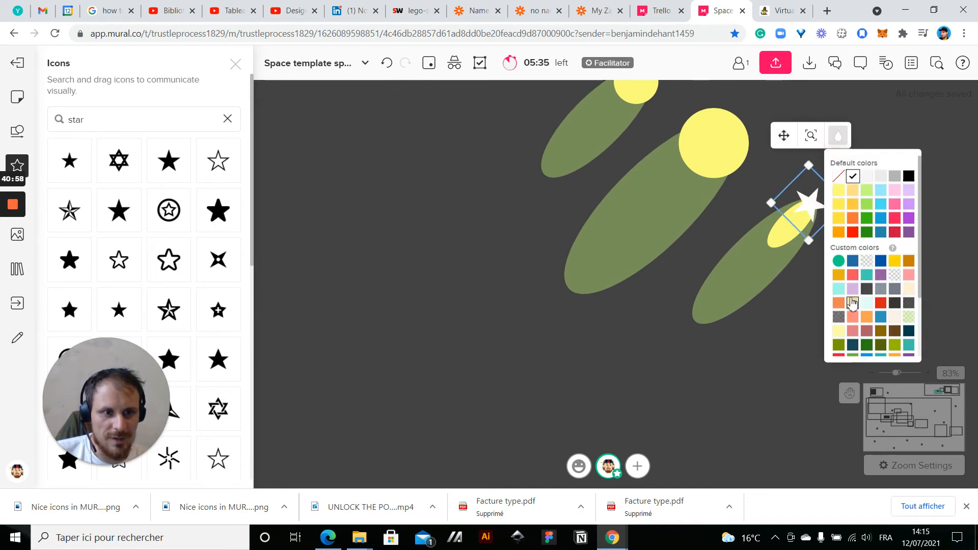
click(852, 190)
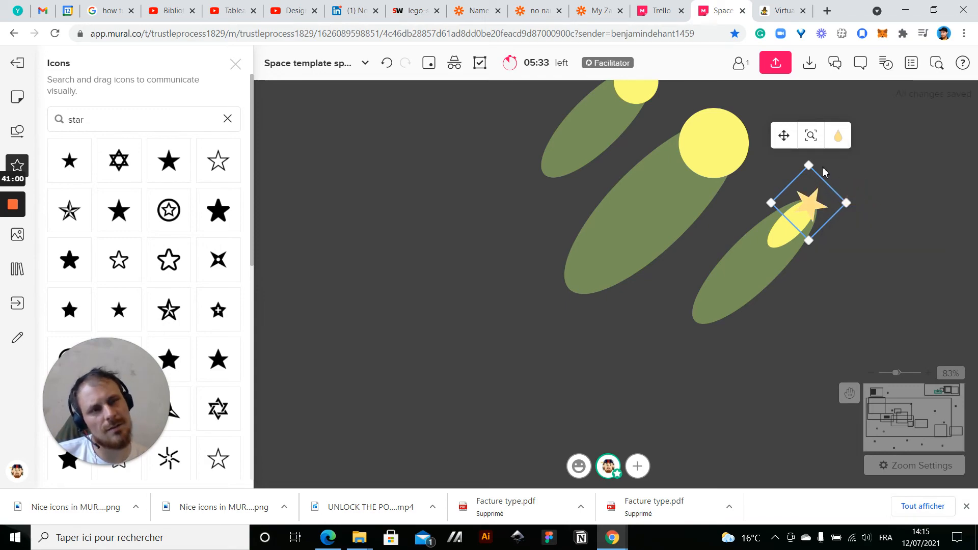
click(838, 140)
click(838, 218)
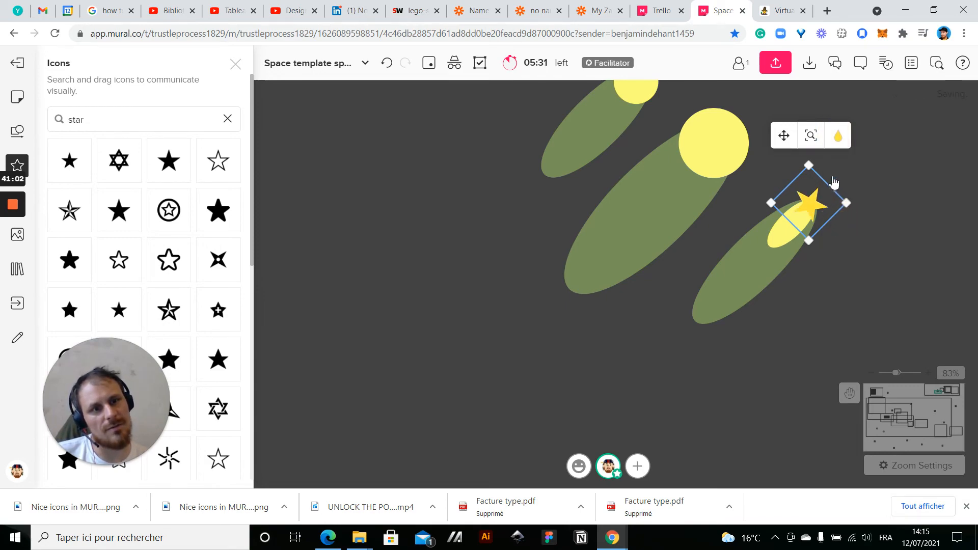
click(838, 148)
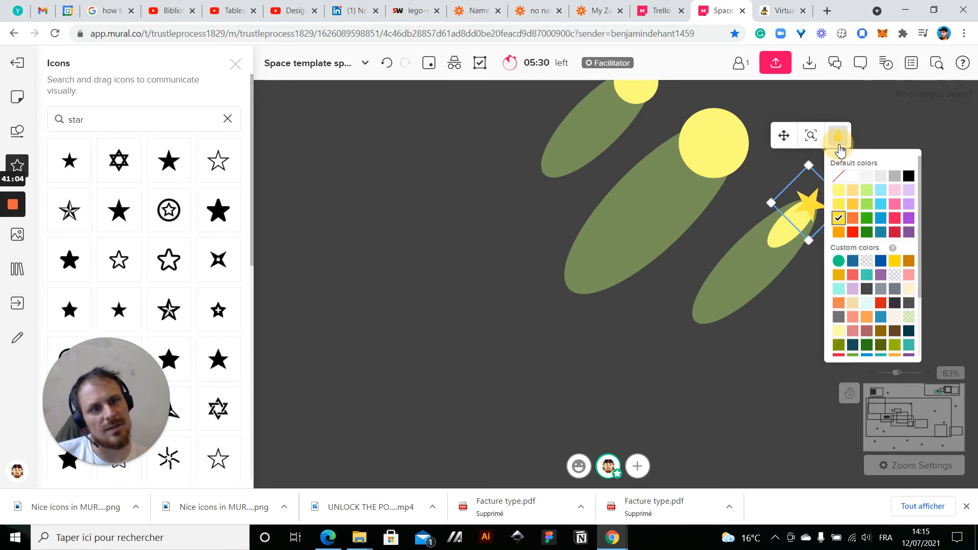
click(839, 205)
click(813, 301)
Change the fill of the small yellow ellipse behind the star to pale cream
click(785, 240)
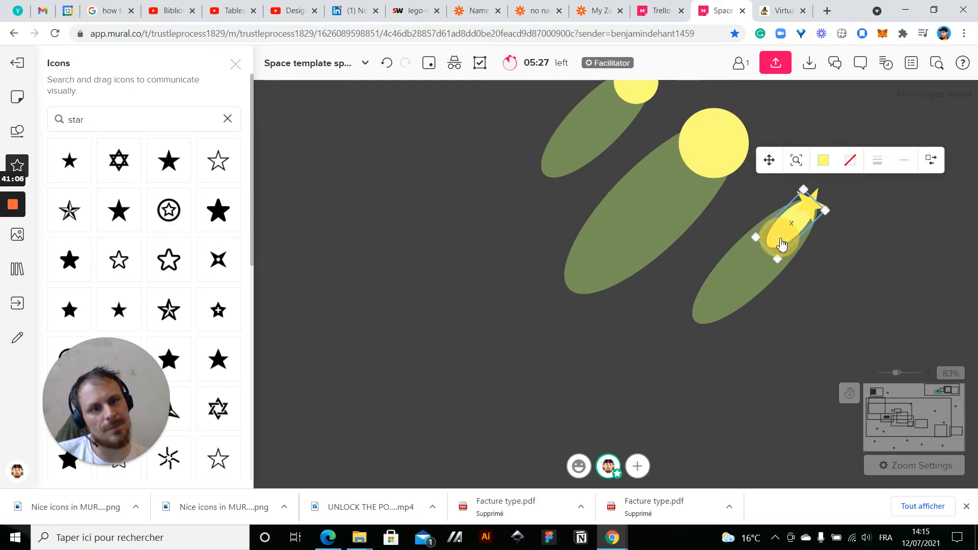
click(823, 160)
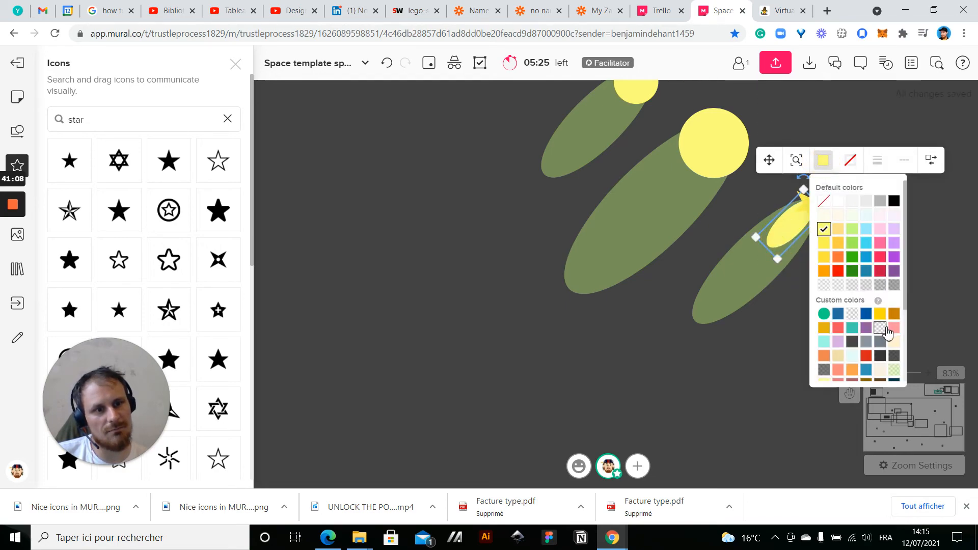
click(894, 342)
click(750, 311)
Change the fill of the large green ellipse behind the star to a translucent grey
click(731, 294)
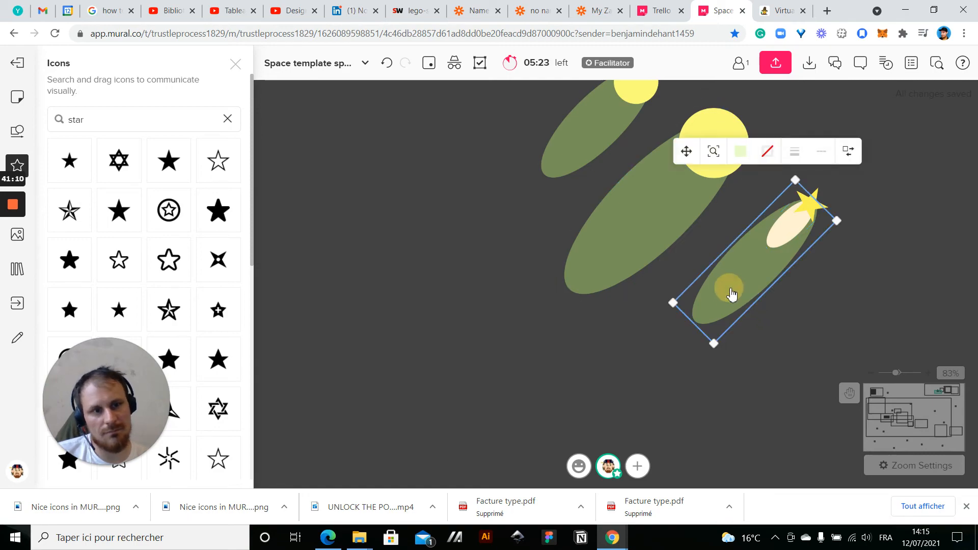
click(739, 152)
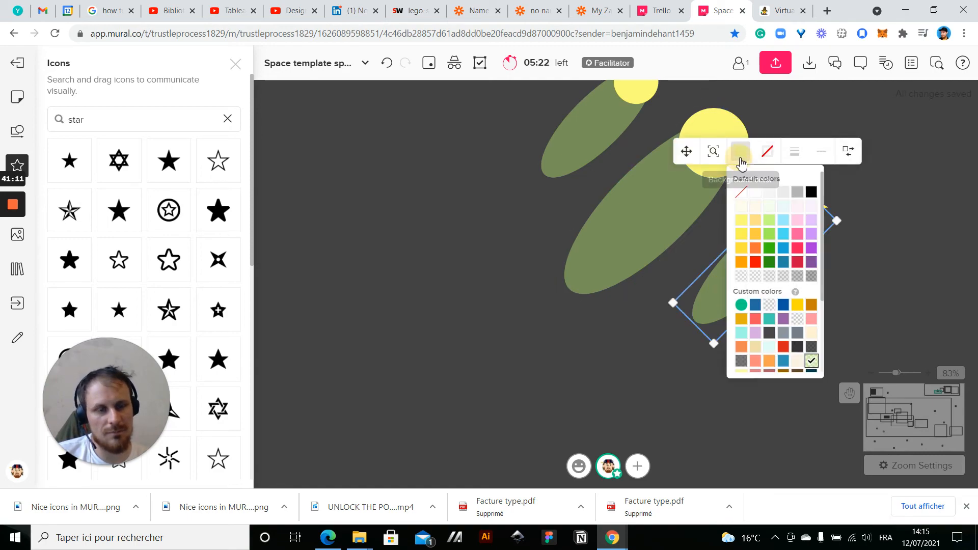
click(755, 278)
click(796, 349)
Recolour the star on the ellipse tip, trying pale yellow before settling on white
scroll(819, 301, up, 3)
mouse_move(770, 258)
mouse_down()
mouse_move(759, 264)
mouse_move(774, 234)
mouse_move(783, 242)
mouse_move(775, 249)
mouse_up()
click(776, 152)
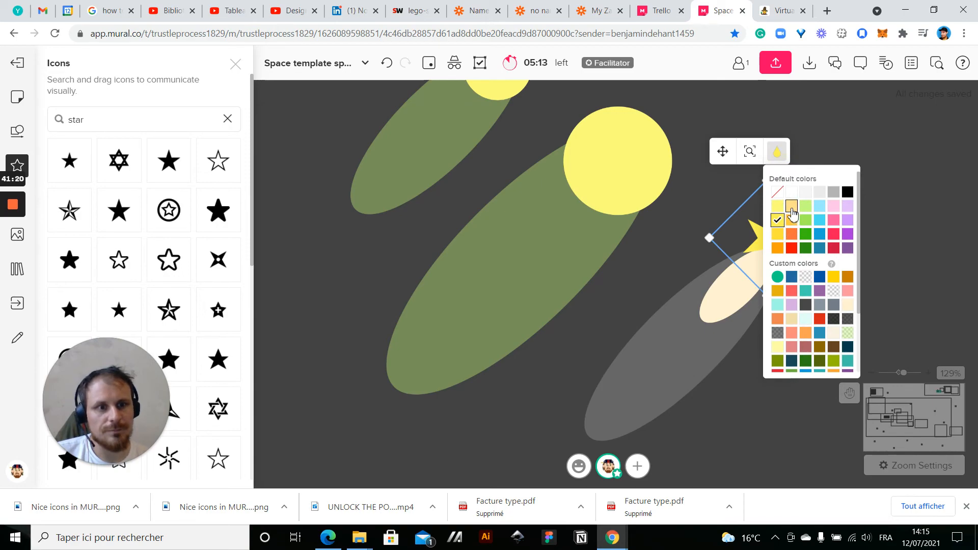
click(792, 214)
drag(788, 248, 776, 267)
click(772, 168)
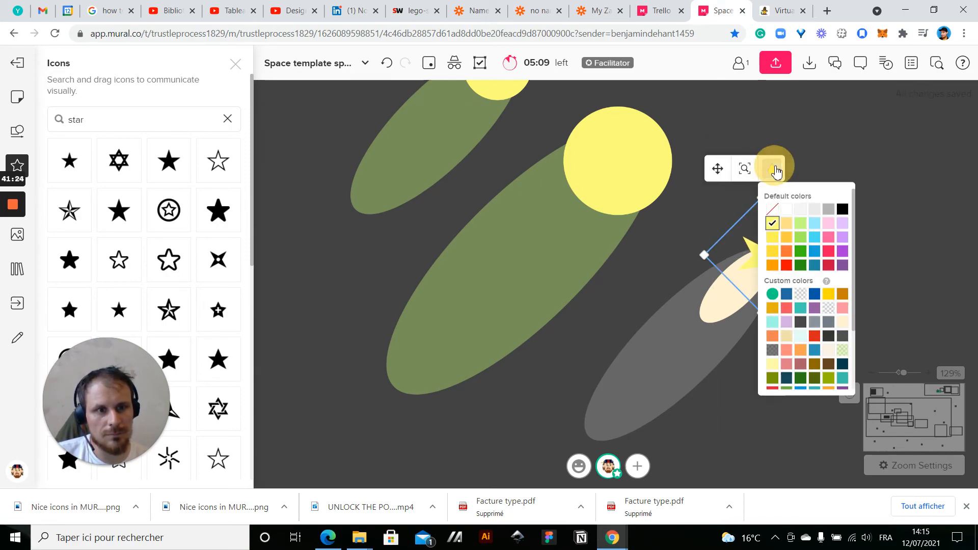
click(775, 214)
click(792, 390)
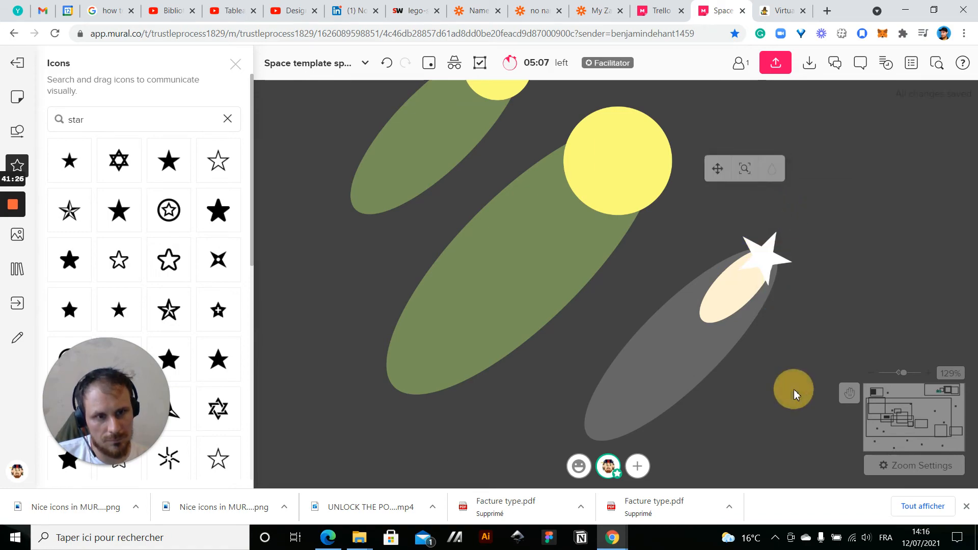
Move the white star slightly outward so it sits just beyond the tip of the pale cream ellipse
scroll(794, 393, down, 5)
scroll(700, 289, up, 8)
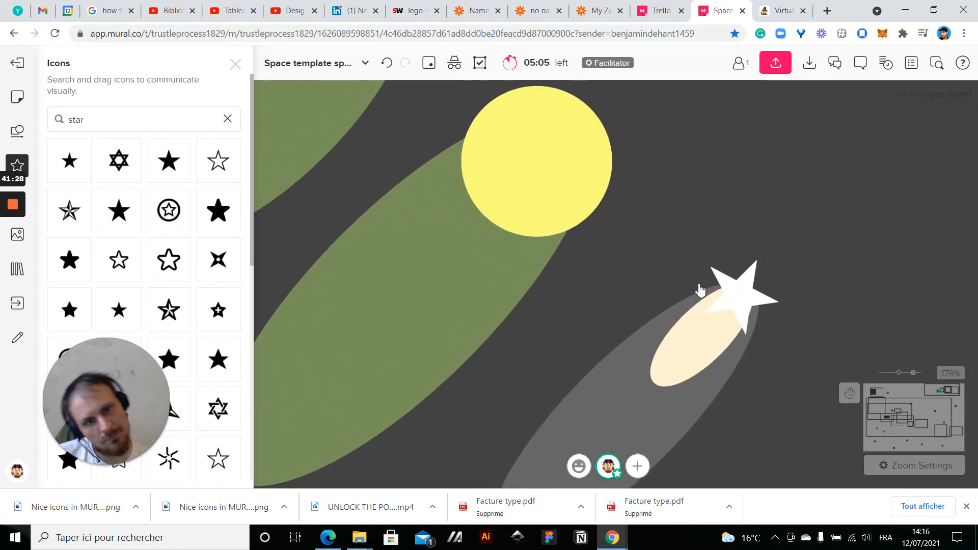
drag(719, 243, 721, 228)
click(830, 243)
scroll(830, 243, down, 3)
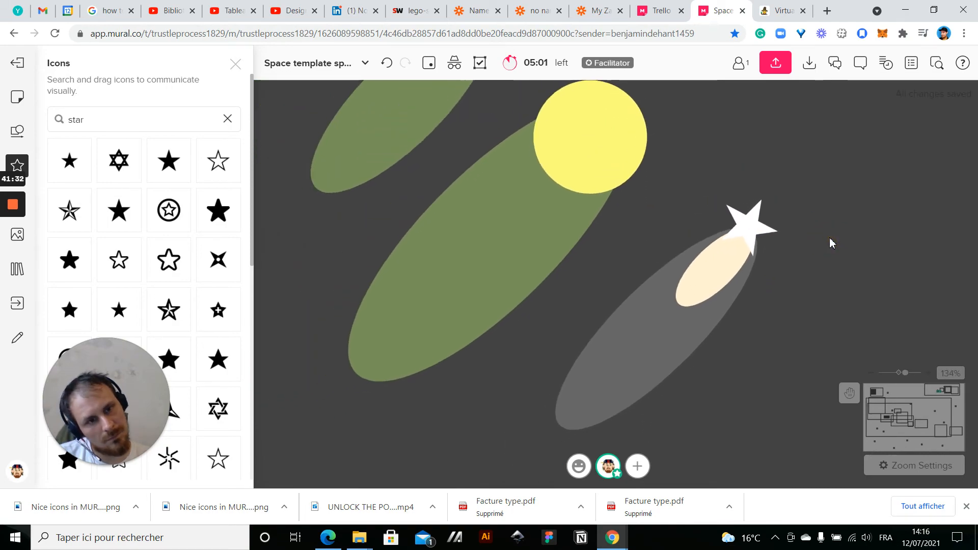
click(723, 280)
drag(757, 220, 768, 214)
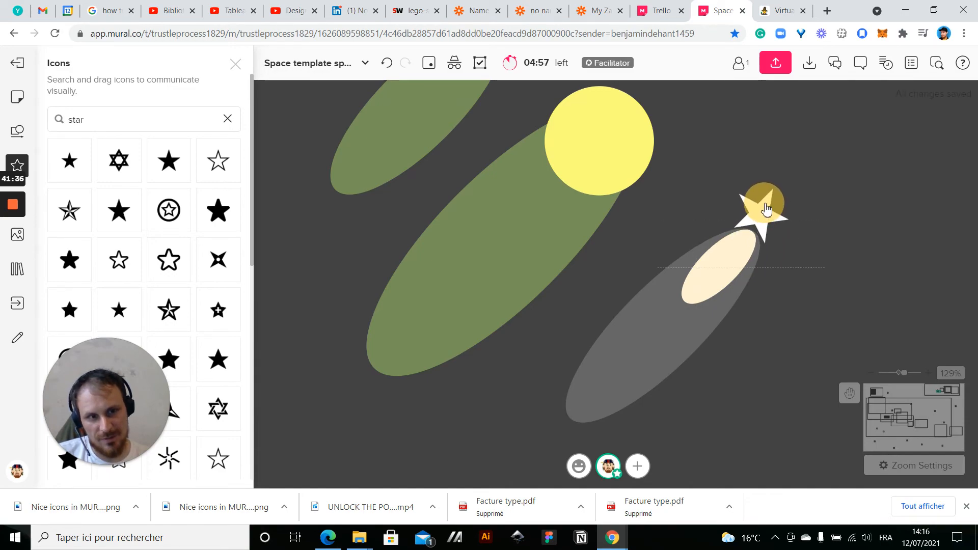
click(743, 337)
Select the star and both ellipses together and rotate the shooting star to horizontal with its star facing left
scroll(744, 342, down, 1)
click(754, 224)
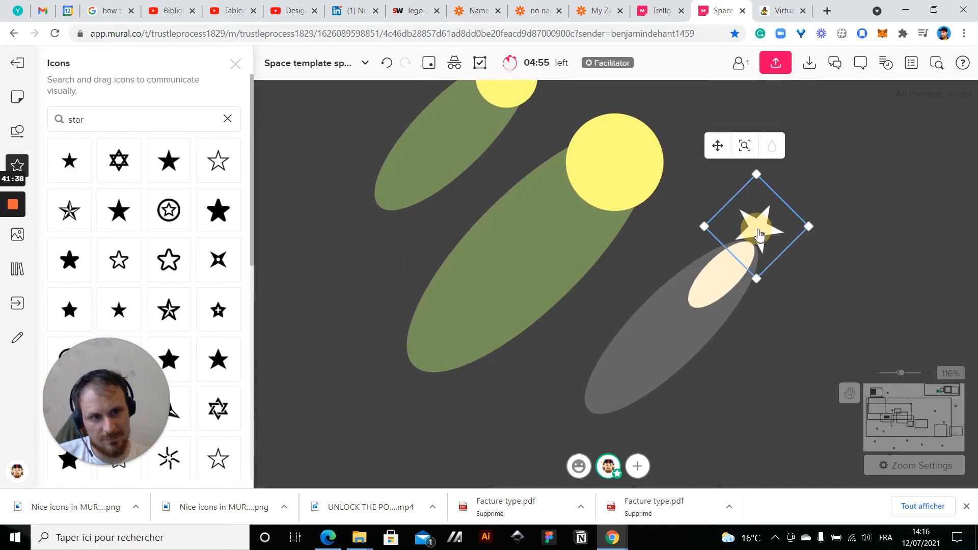
shift+click(730, 273)
shift+click(624, 393)
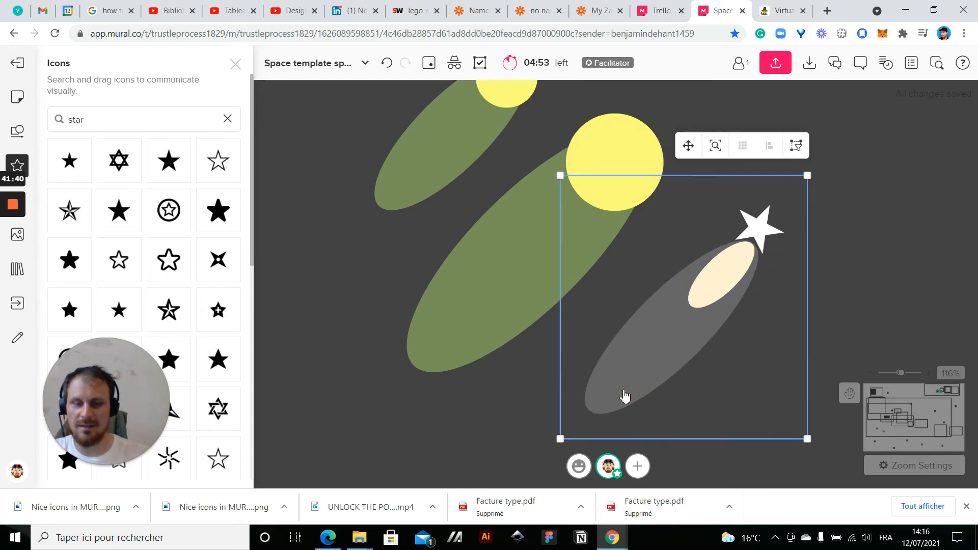
scroll(624, 395, down, 10)
drag(638, 383, 436, 371)
drag(480, 331, 433, 303)
click(505, 352)
scroll(504, 352, down, 5)
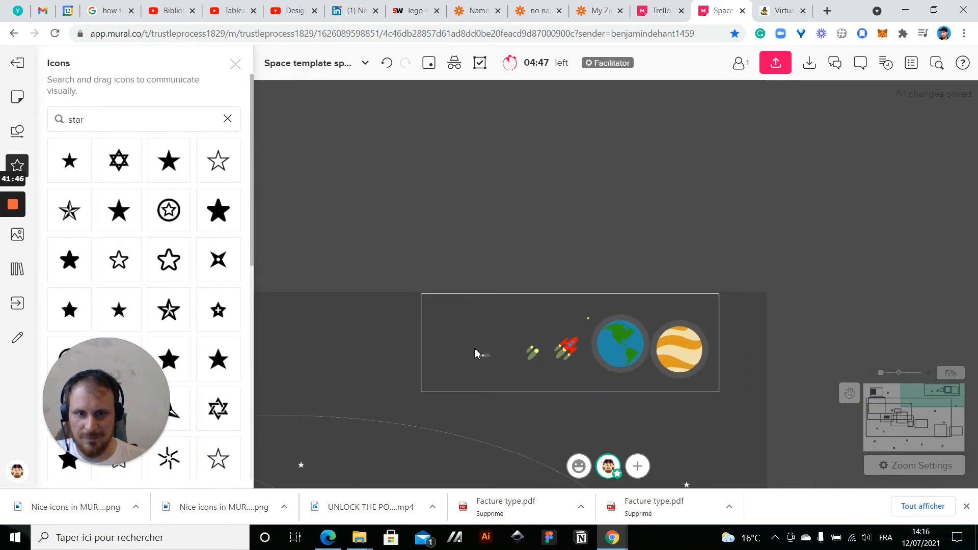
Move the whole shooting star from the spare-elements frame onto the main mural and enlarge it considerably
drag(466, 341, 493, 365)
mouse_move(481, 321)
mouse_down()
mouse_move(478, 481)
mouse_move(471, 292)
mouse_move(472, 308)
mouse_up()
scroll(466, 300, up, 5)
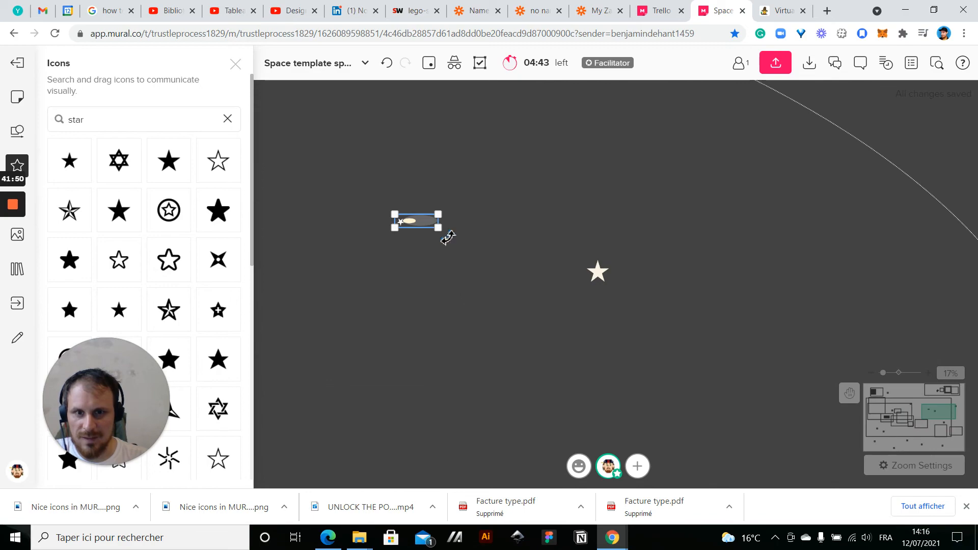
drag(441, 231, 529, 296)
Place the shooting star near the upper right of the outer orbit and tilt it so its star points up and left
drag(484, 245, 599, 243)
scroll(599, 244, up, 2)
scroll(599, 243, down, 7)
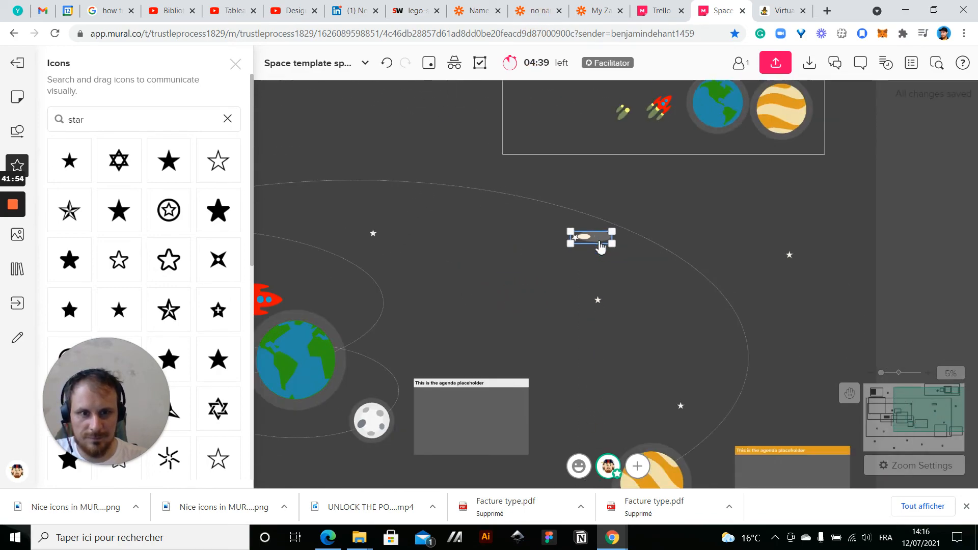
drag(624, 254, 609, 269)
click(697, 224)
scroll(697, 224, down, 3)
drag(856, 255, 945, 222)
Duplicate the shooting star, place the copy in the mural's lower left and rotate it steeply with its star pointing down
key(ctrl+d)
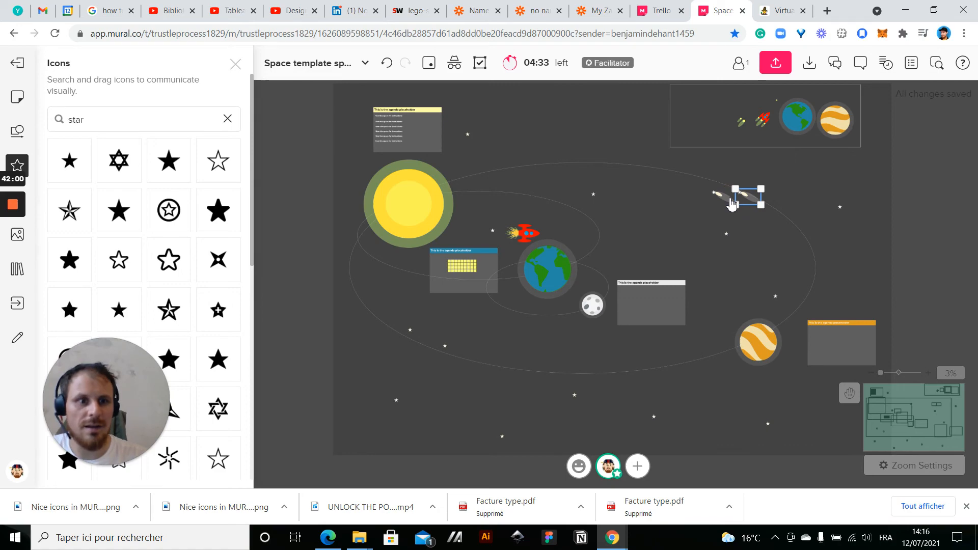
drag(743, 199, 483, 334)
scroll(455, 407, up, 5)
scroll(561, 369, down, 5)
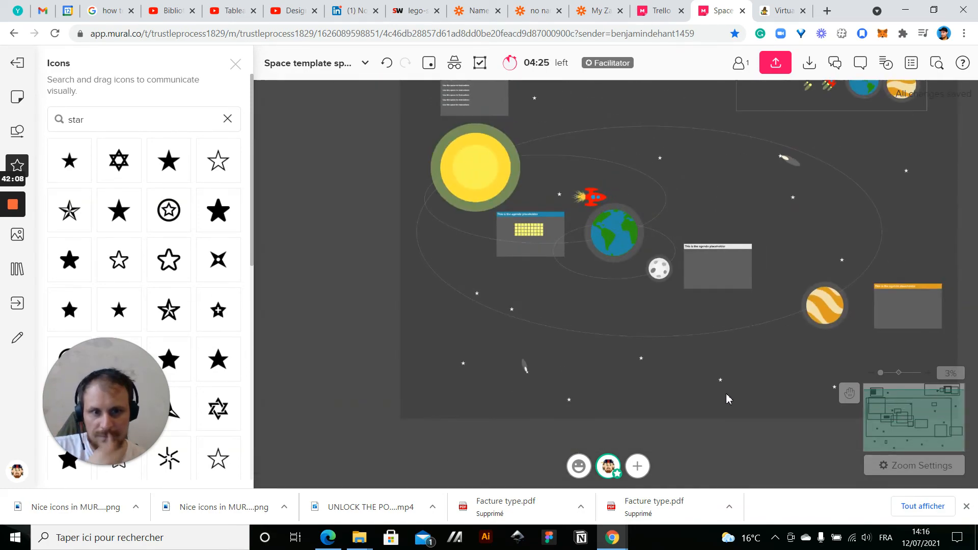
Review the overall mural layout, including the agenda boxes beside the moon and the orange planet
drag(709, 433, 638, 444)
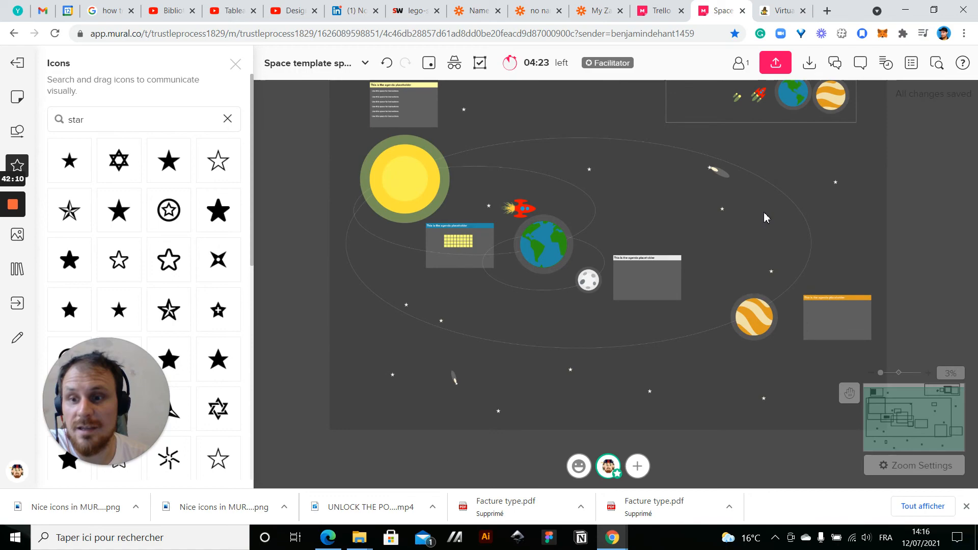
drag(904, 218, 866, 258)
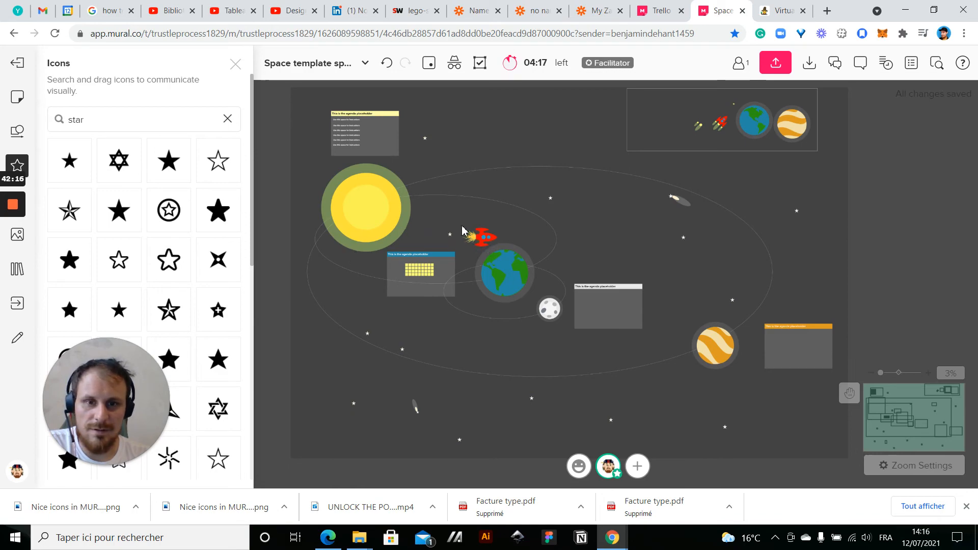
click(787, 337)
click(933, 332)
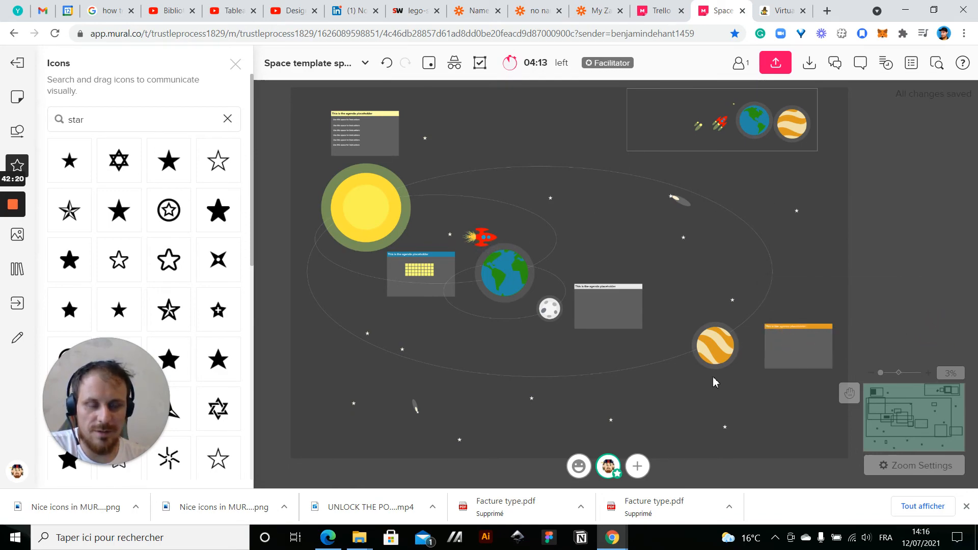
scroll(715, 382, up, 3)
click(528, 252)
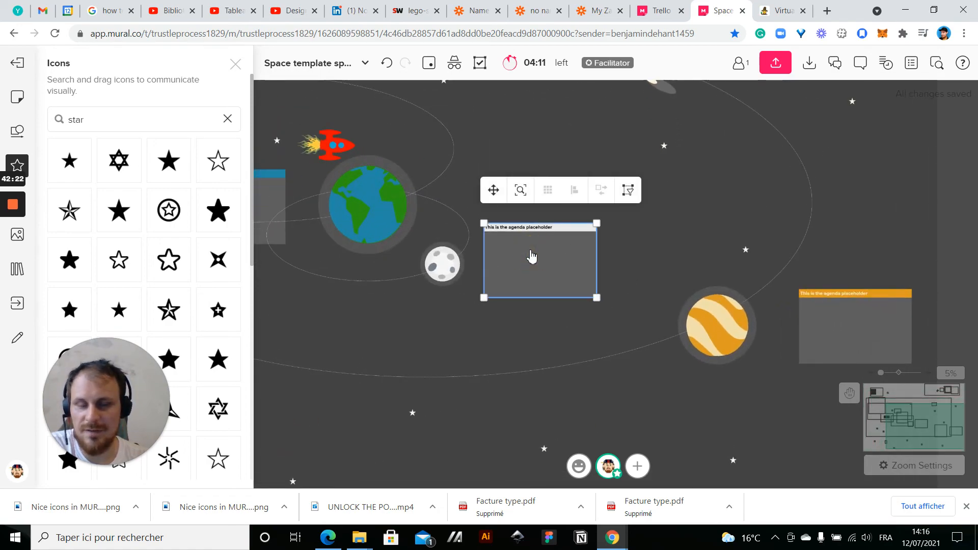
scroll(702, 253, down, 2)
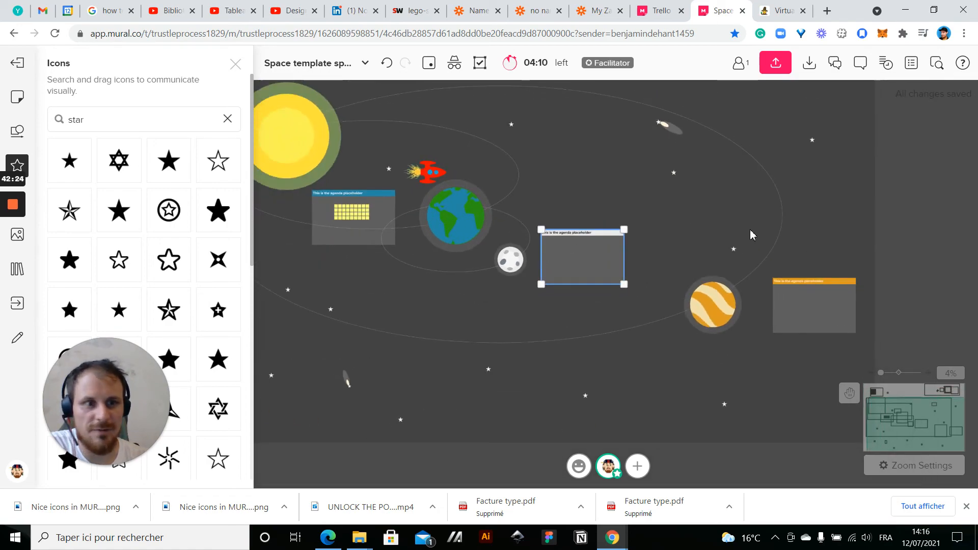
click(916, 198)
drag(917, 241, 973, 254)
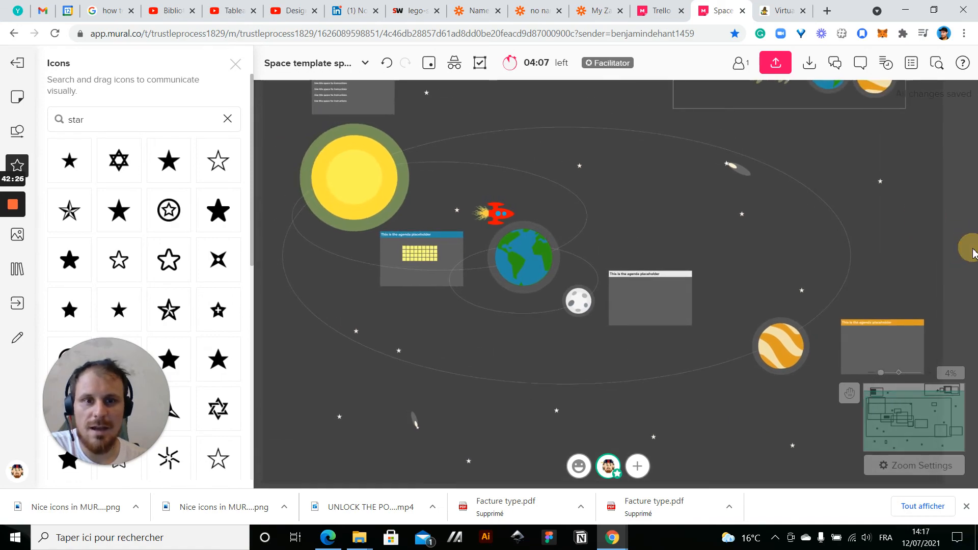
drag(648, 213, 710, 241)
Search the icons for "astronaut" and place the solid astronaut bust with a headset in the space above the orbits
mouse_move(17, 176)
double_click(109, 121)
text(astronaut)
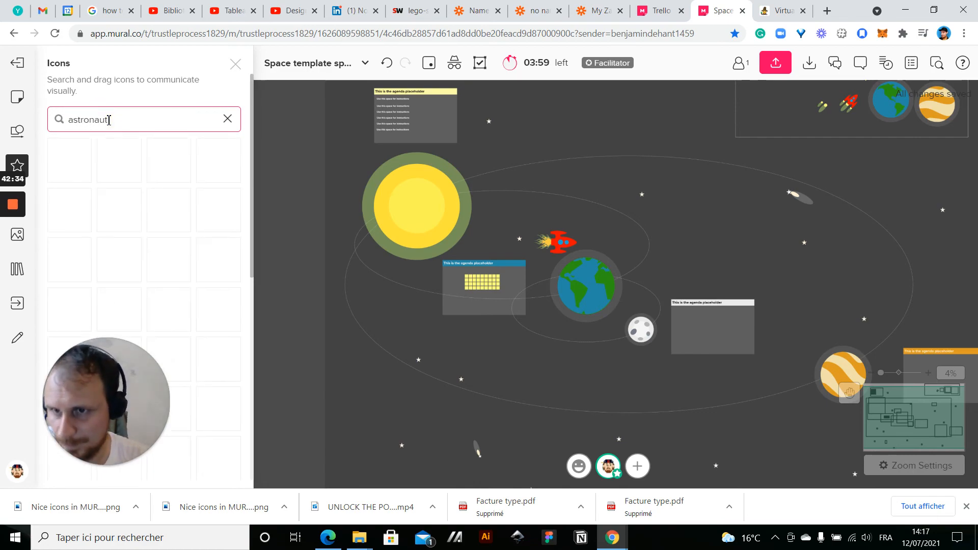
scroll(170, 249, down, 3)
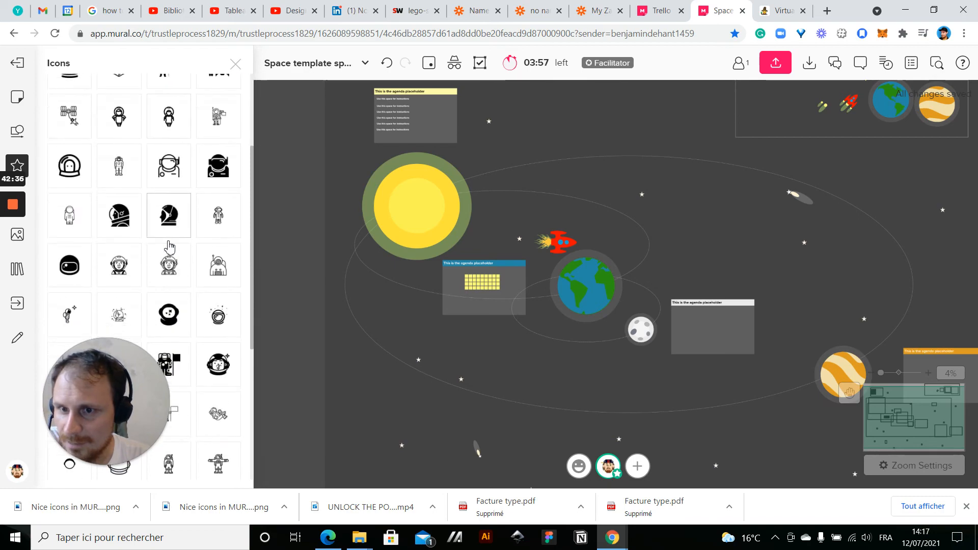
scroll(121, 267, down, 4)
scroll(122, 267, down, 5)
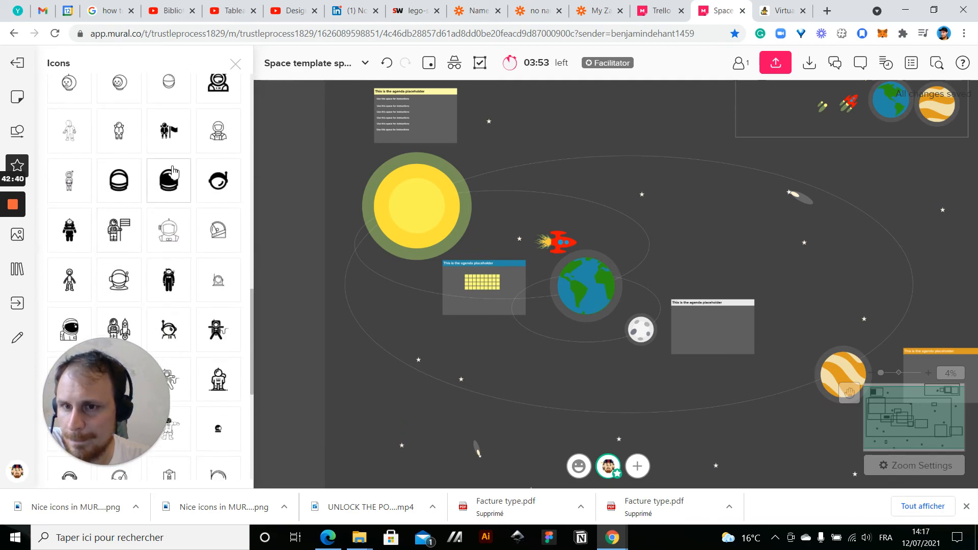
scroll(131, 253, down, 6)
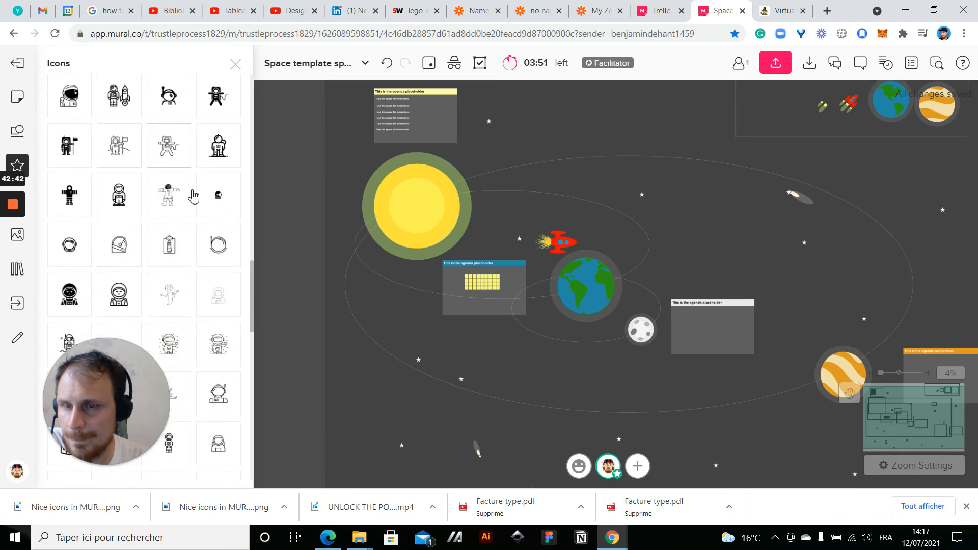
scroll(197, 212, down, 7)
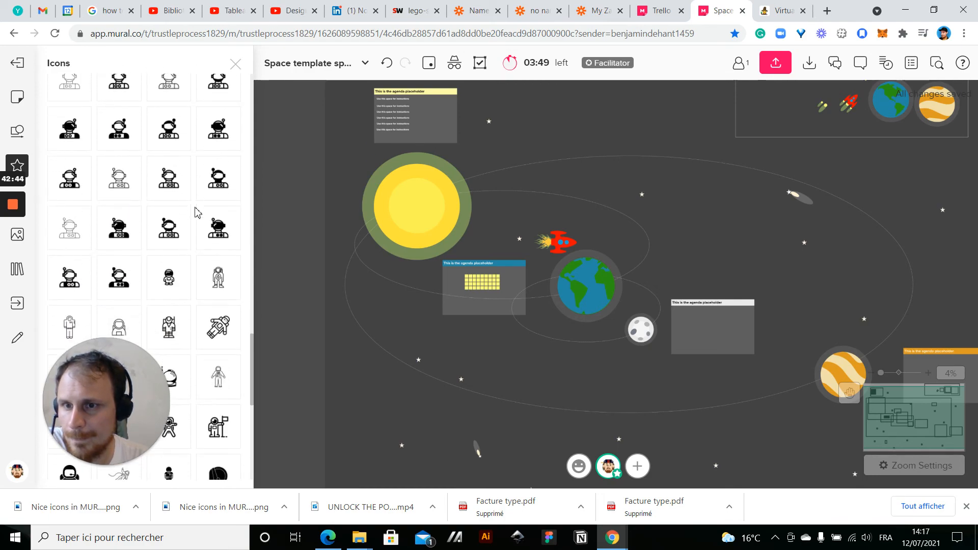
scroll(198, 213, down, 3)
drag(77, 179, 509, 131)
Enlarge the astronaut icon until it is clearly bigger than the nearby star
scroll(509, 132, up, 3)
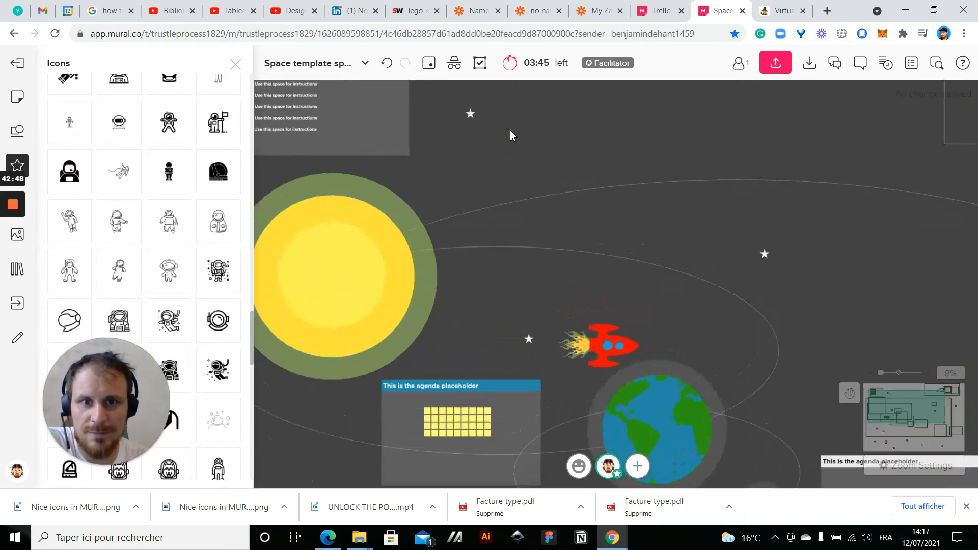
scroll(511, 134, up, 3)
click(506, 131)
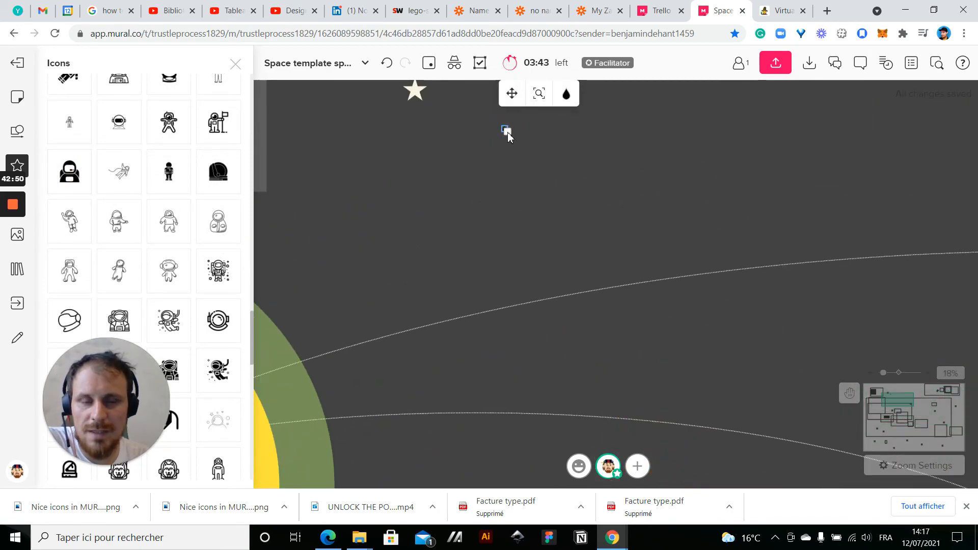
drag(510, 131, 644, 227)
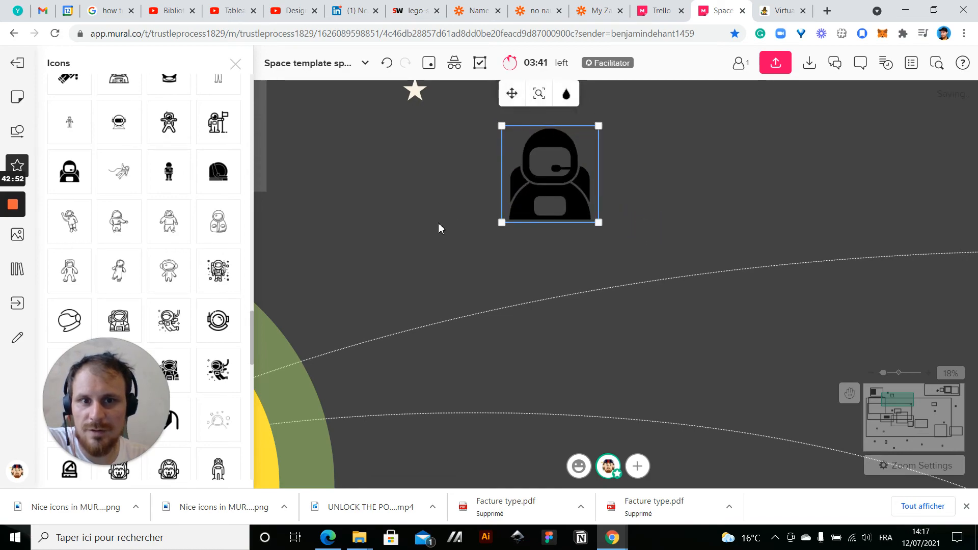
Recolour the black astronaut icon to very light grey
drag(441, 227, 369, 251)
click(486, 182)
click(495, 138)
click(483, 199)
click(497, 122)
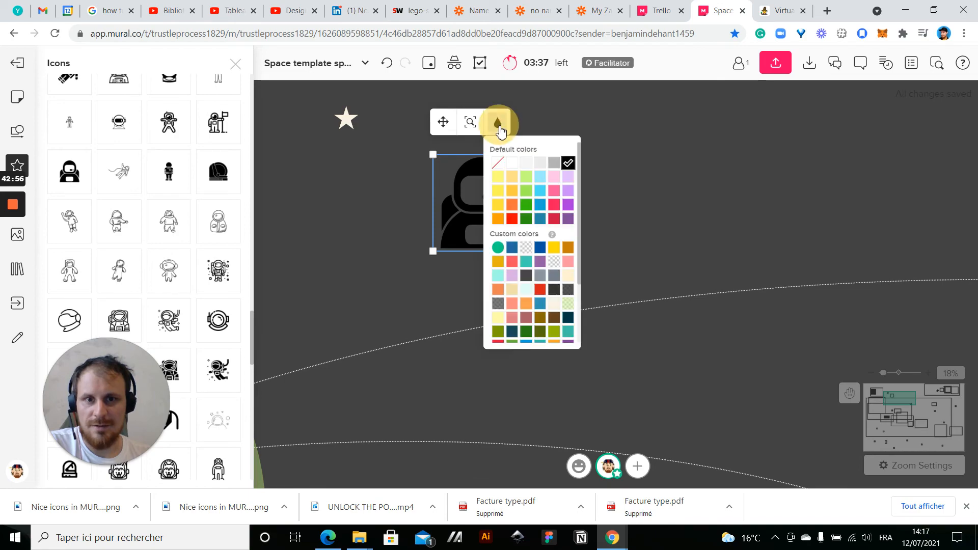
click(526, 163)
click(611, 212)
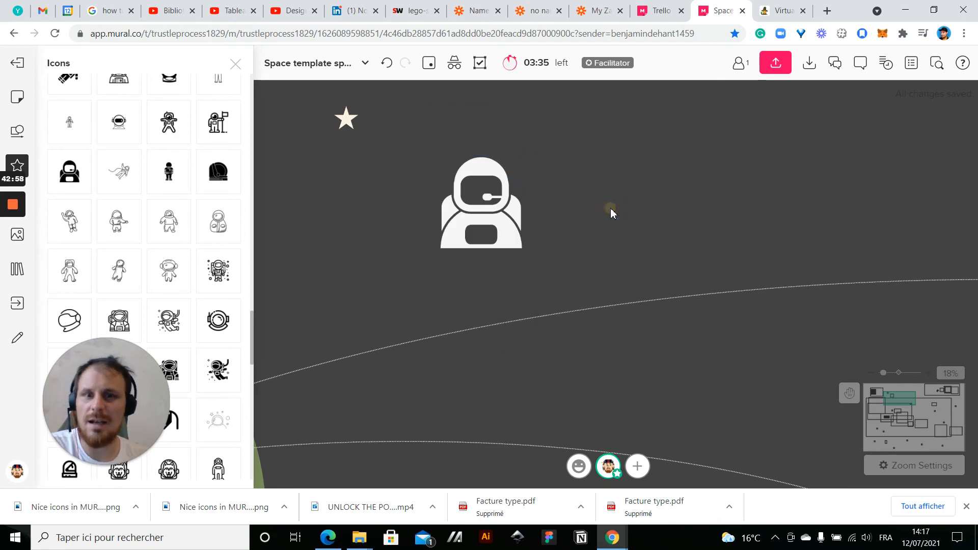
Add a square shape over the astronaut's chest panel and stretch it into a rectangle surrounding the opening
click(18, 131)
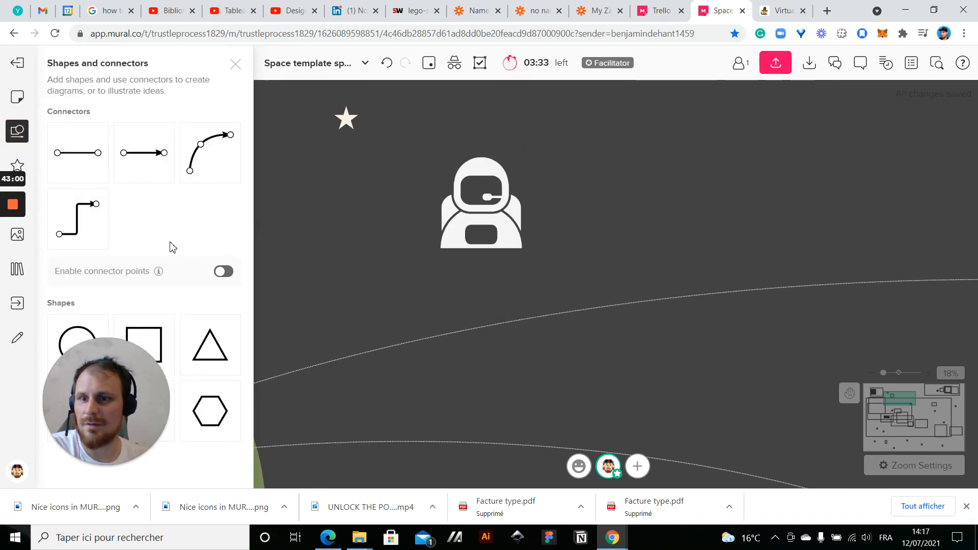
drag(163, 336, 473, 265)
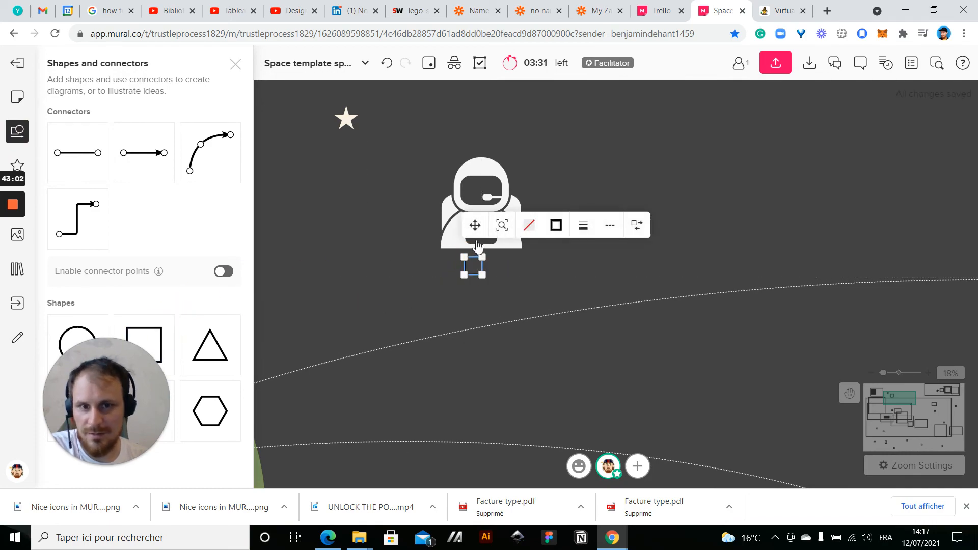
drag(475, 229, 472, 195)
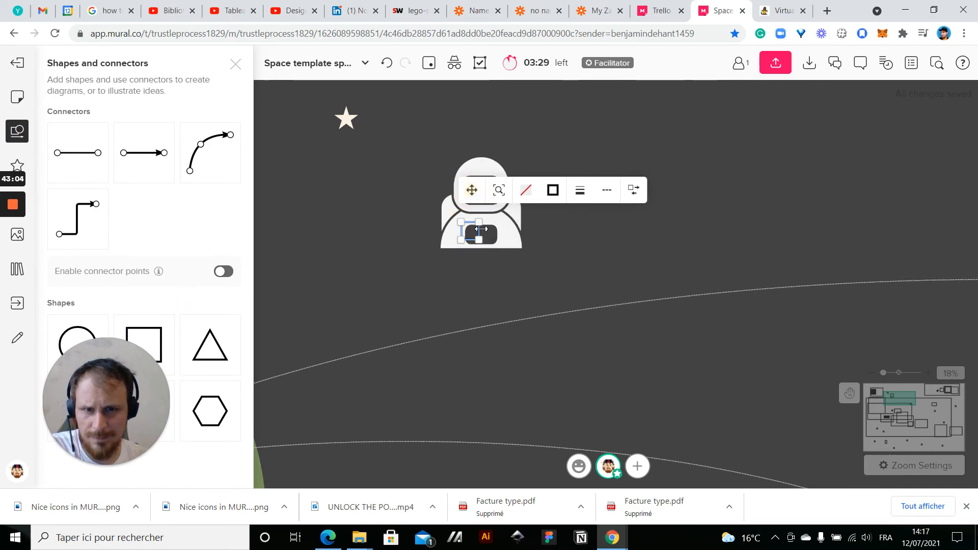
drag(479, 241, 501, 248)
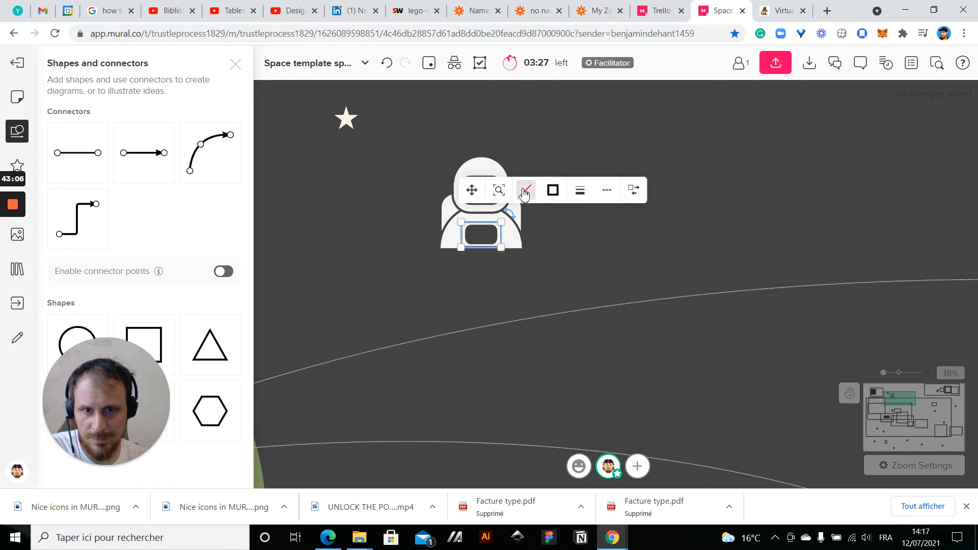
Fill the rectangle over the astronaut's chest opening with red and bring the astronaut icon in front of it
click(526, 190)
click(540, 301)
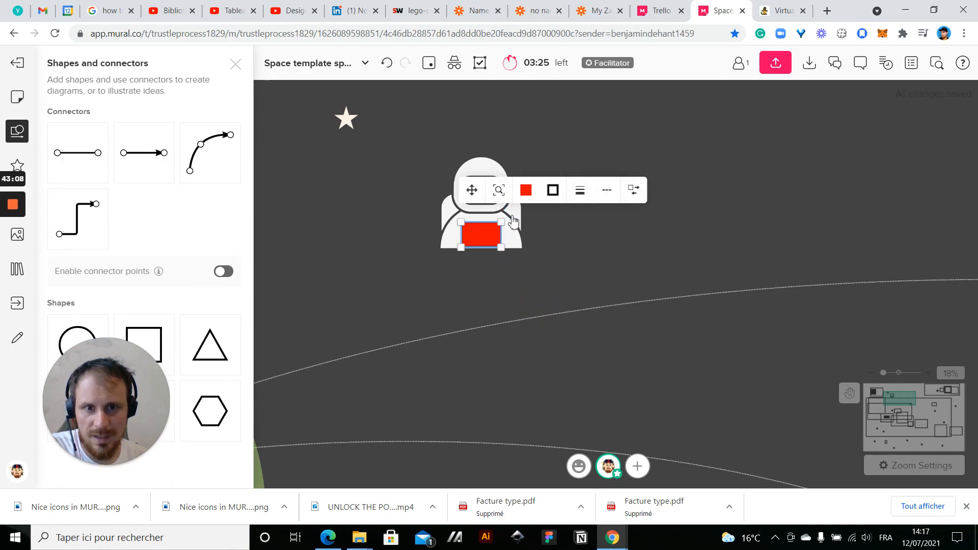
click(469, 208)
right_click(465, 201)
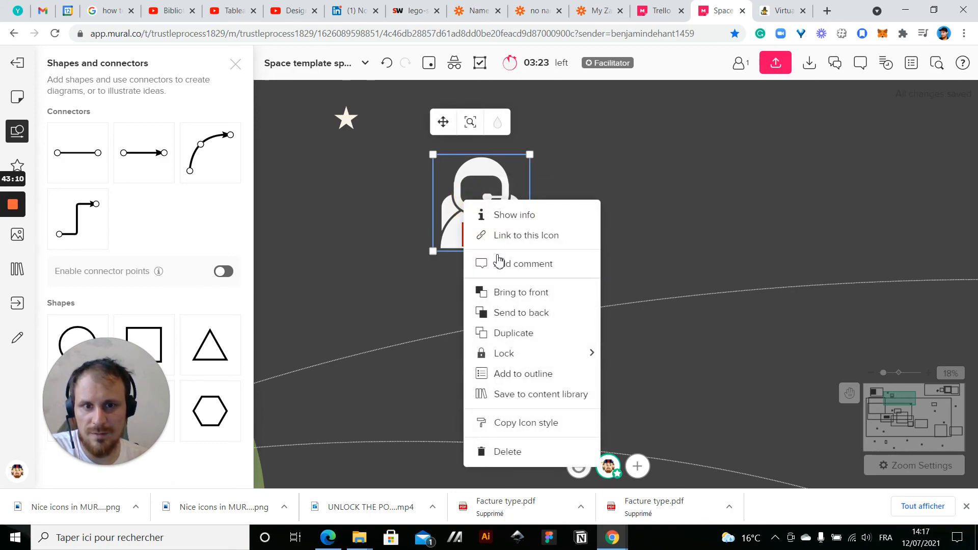
click(509, 295)
click(362, 259)
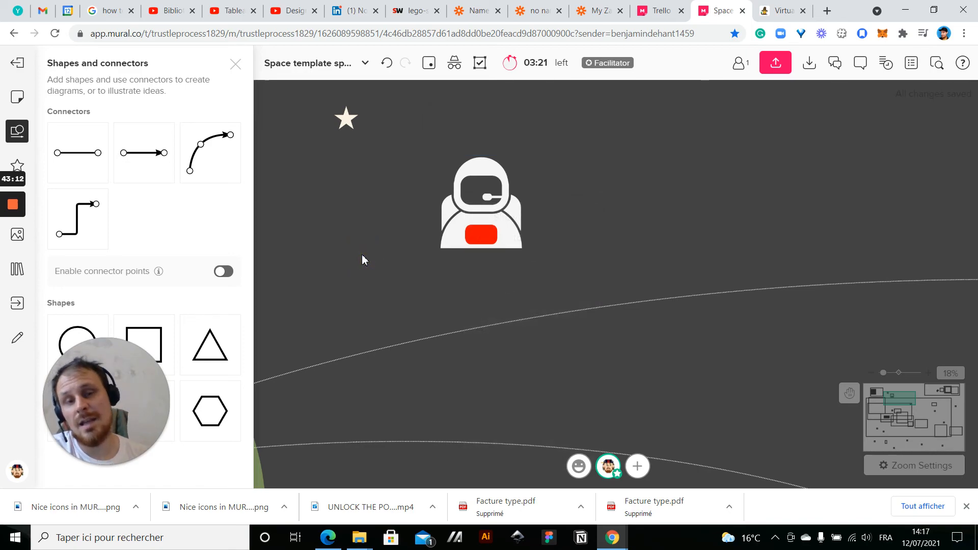
mouse_move(14, 246)
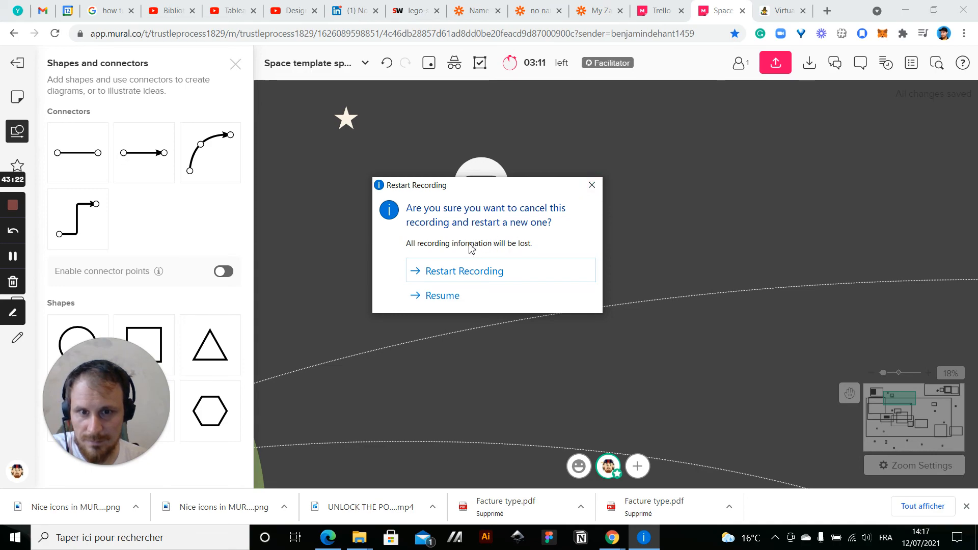
click(441, 296)
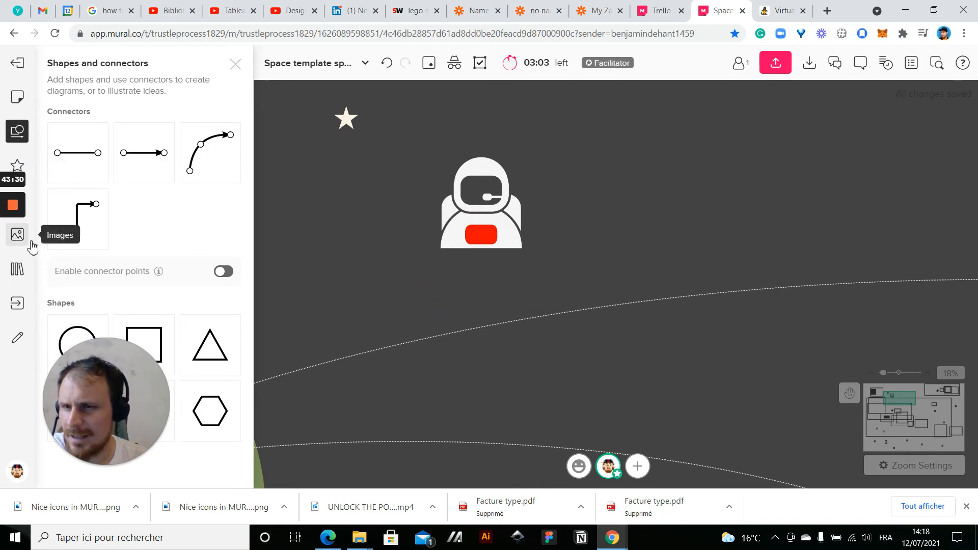
Search the images for "woman", place the dark-haired woman in a black dress beside the astronaut, and start cropping her photo
click(26, 242)
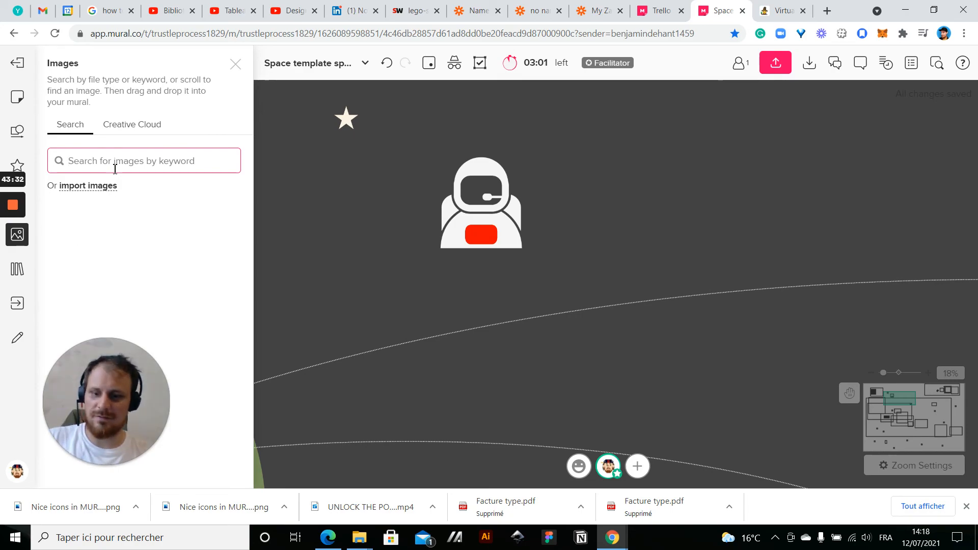
text(woman)
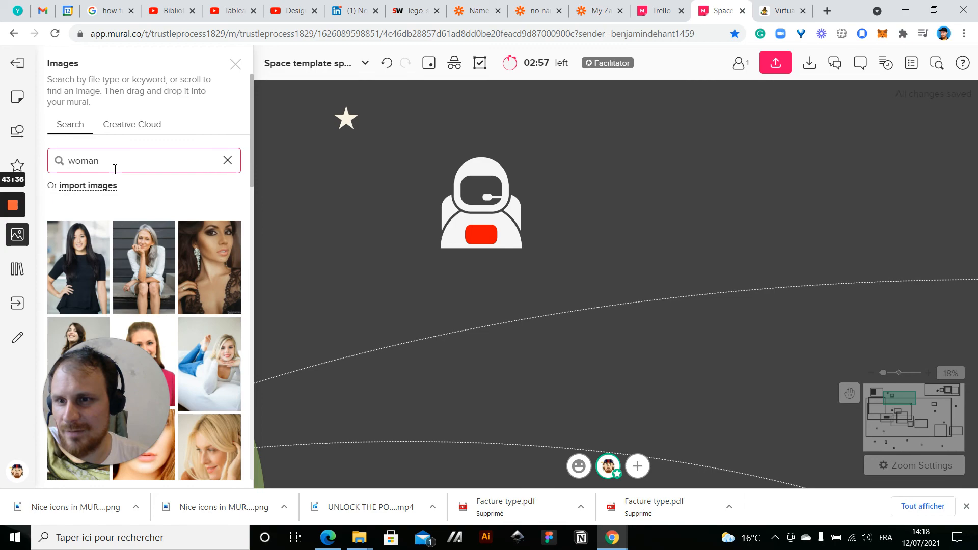
drag(79, 270, 600, 155)
click(738, 115)
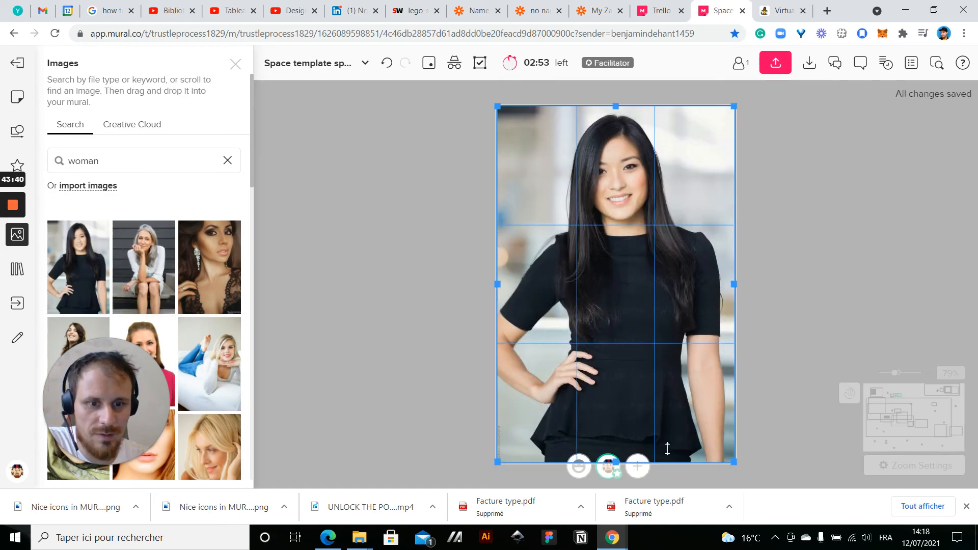
Crop the woman's photo to a tight portrait of her head and shoulders
drag(666, 467, 654, 271)
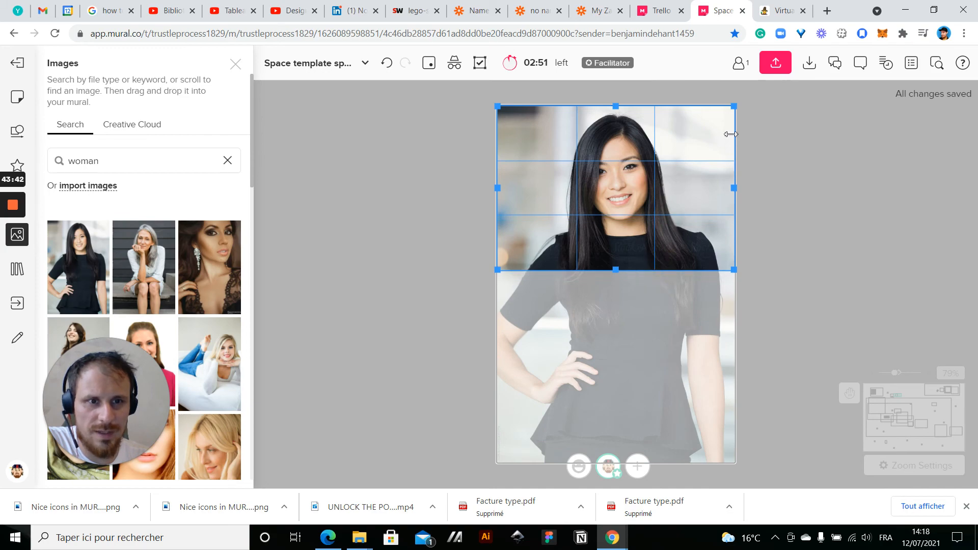
drag(734, 107, 694, 106)
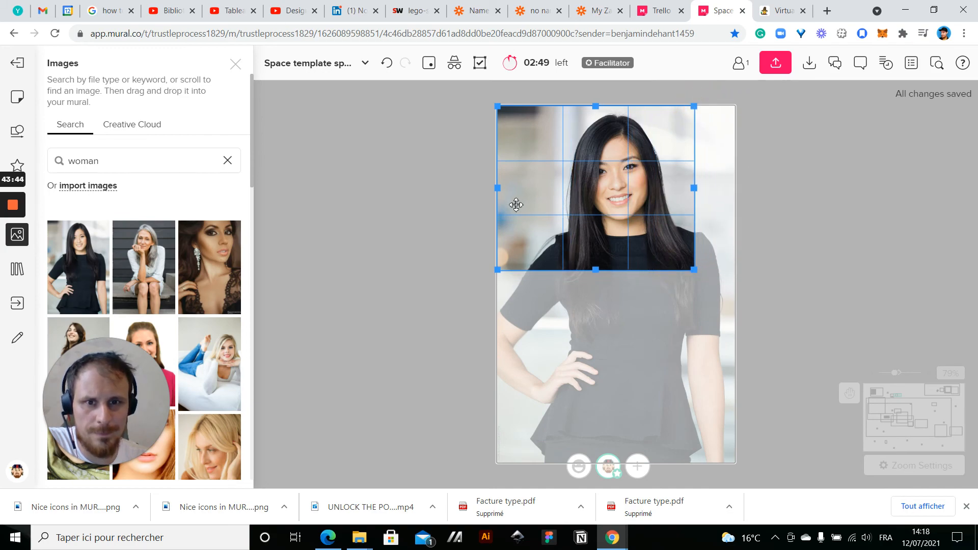
drag(505, 190, 539, 188)
drag(620, 272, 615, 249)
click(860, 213)
Place the cropped portrait over the astronaut's visor opening and bring the astronaut icon in front of it
scroll(859, 212, down, 8)
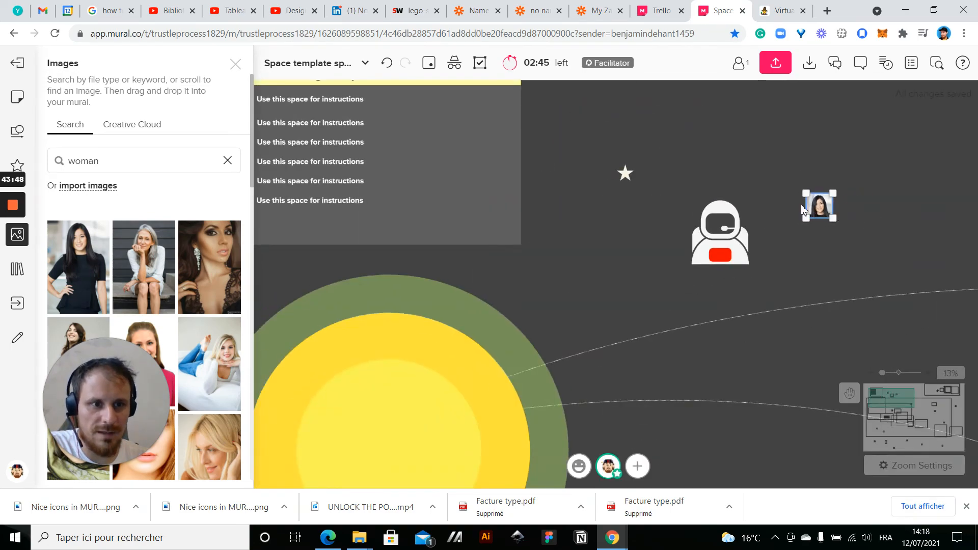
scroll(847, 214, up, 5)
drag(709, 225, 617, 238)
click(564, 258)
right_click(561, 213)
click(597, 310)
click(755, 258)
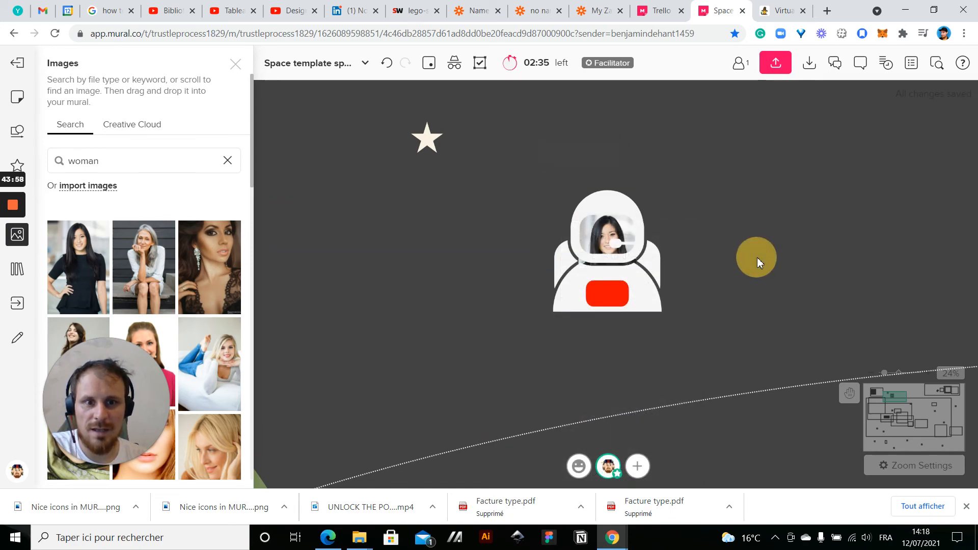
Group the astronaut icon, portrait and red rectangle, and move the group up beside the yellow-titled agenda box
scroll(633, 223, up, 5)
scroll(634, 223, down, 5)
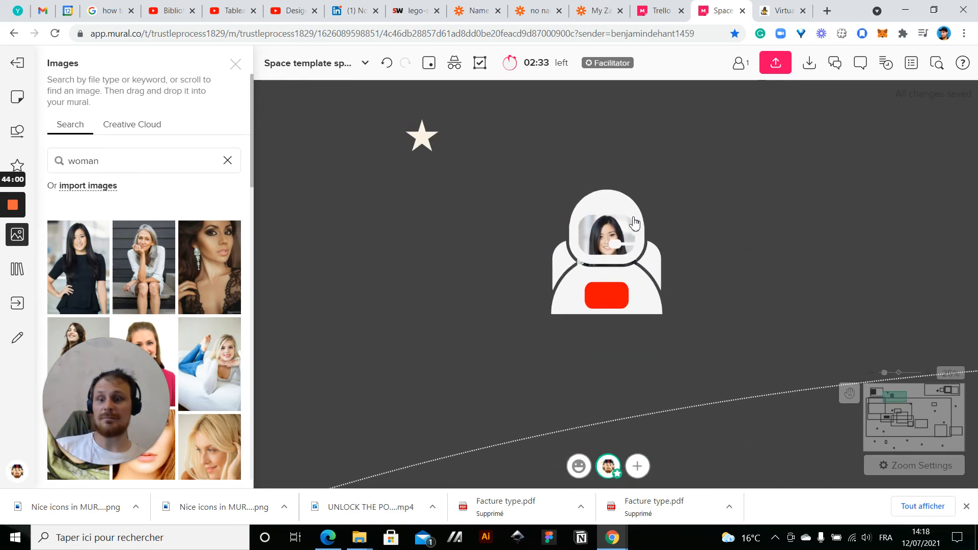
mouse_move(528, 177)
mouse_down()
mouse_move(691, 345)
mouse_move(536, 182)
mouse_up()
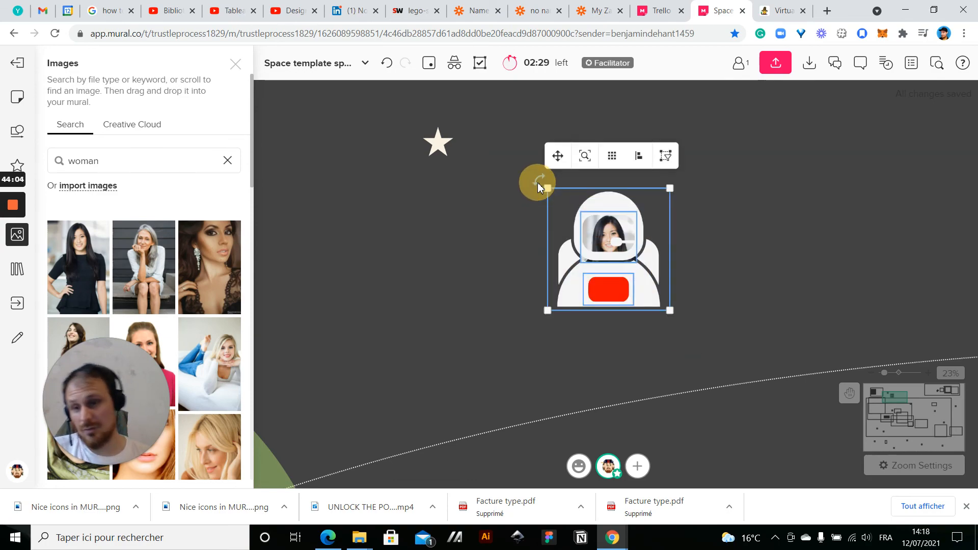
scroll(477, 249, down, 5)
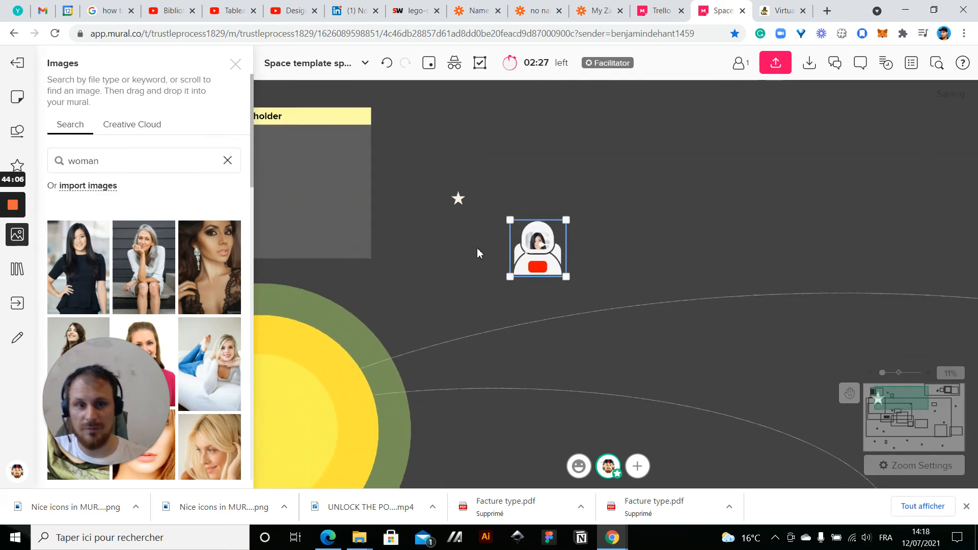
drag(533, 260, 545, 183)
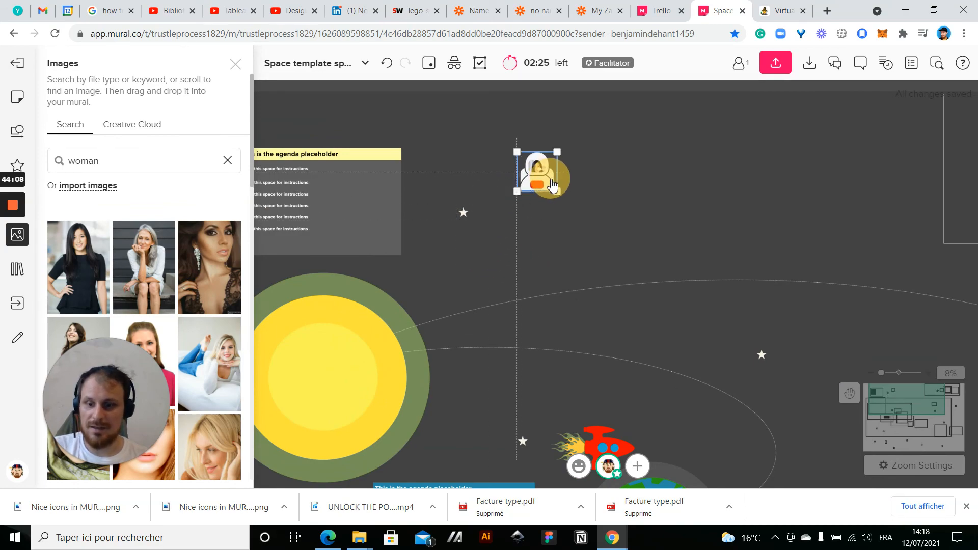
Duplicate the grouped astronaut four times to form a horizontal row
key(ctrl+d)
Duplicate the yellow-titled agenda box without its instruction lines and position the copy between the original and the astronaut row
key(ctrl+d)
key(ctrl+d)
key(ctrl+d)
click(552, 259)
click(393, 175)
key(ctrl+d)
drag(481, 200, 549, 299)
click(747, 249)
drag(742, 138, 657, 178)
shift+click(596, 282)
Change the title of the copied agenda box to "Meet our participants"
scroll(555, 118, up, 2)
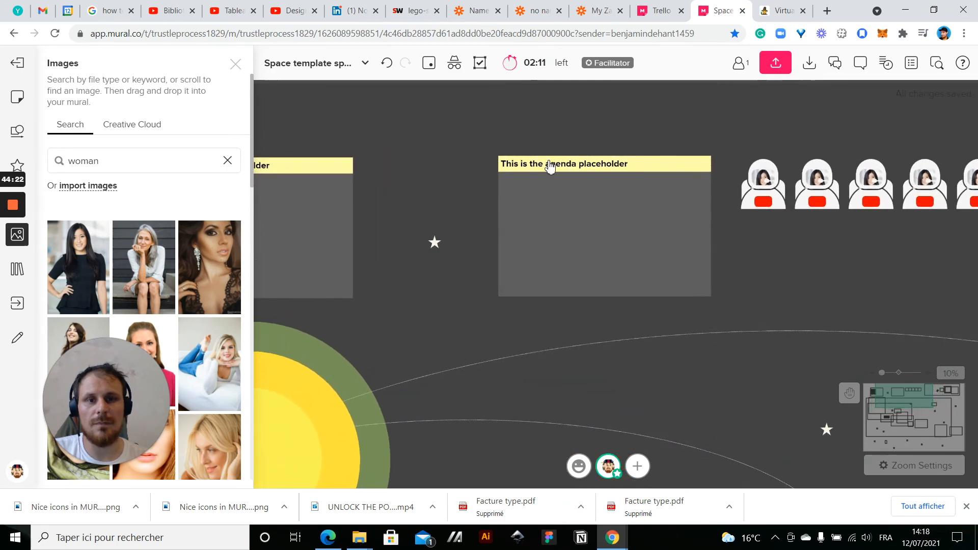
click(546, 164)
click(548, 163)
text(Meet our participants)
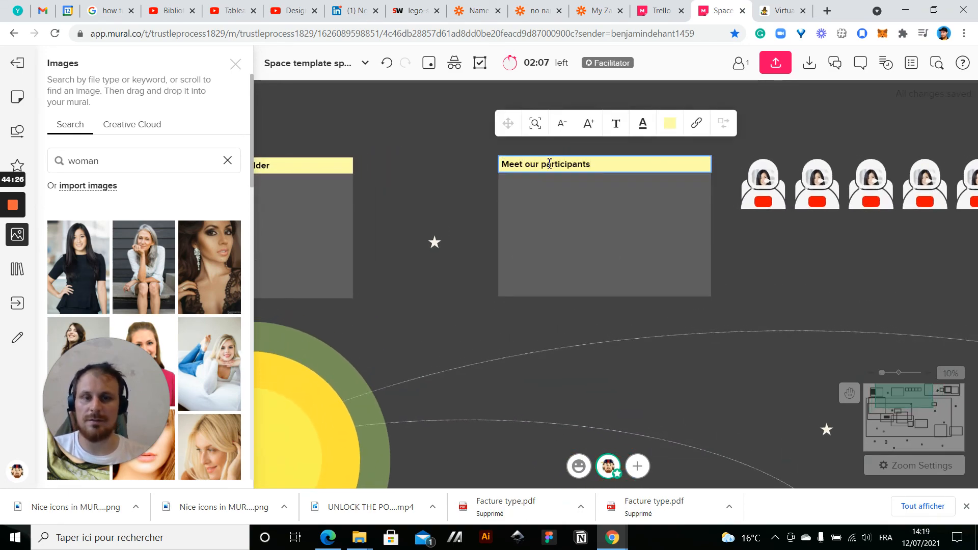
click(425, 203)
Ungroup the first astronaut in the row into its icon, photo and red rectangle
scroll(611, 222, down, 4)
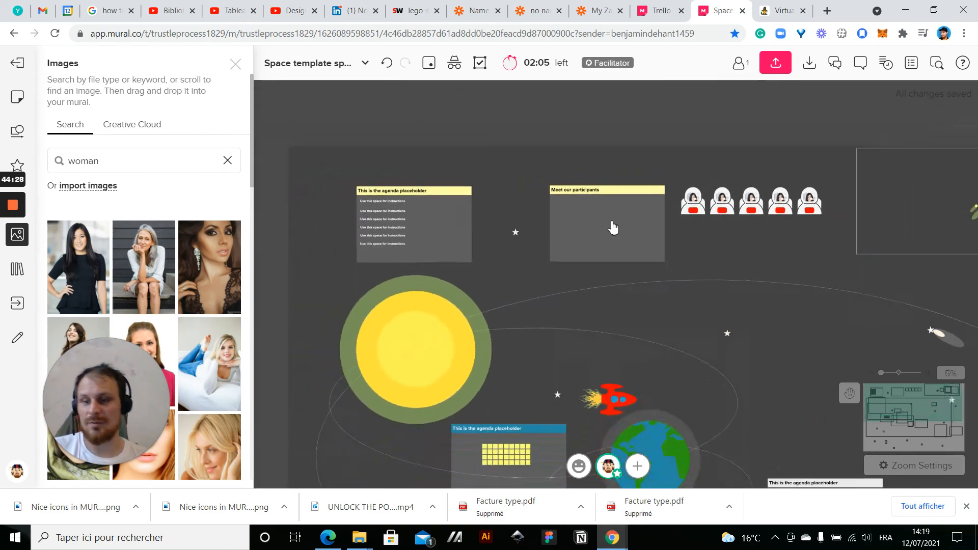
scroll(628, 162, up, 1)
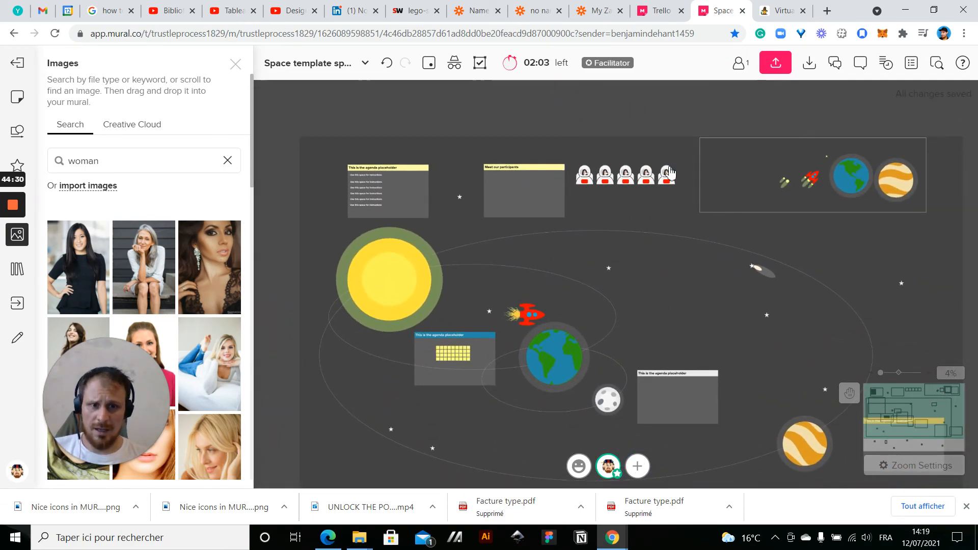
scroll(645, 165, up, 5)
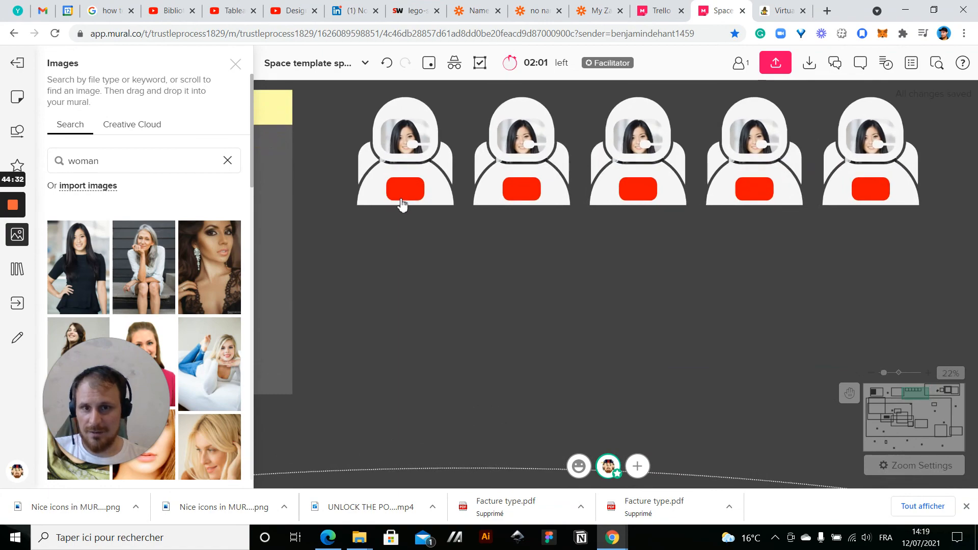
click(402, 198)
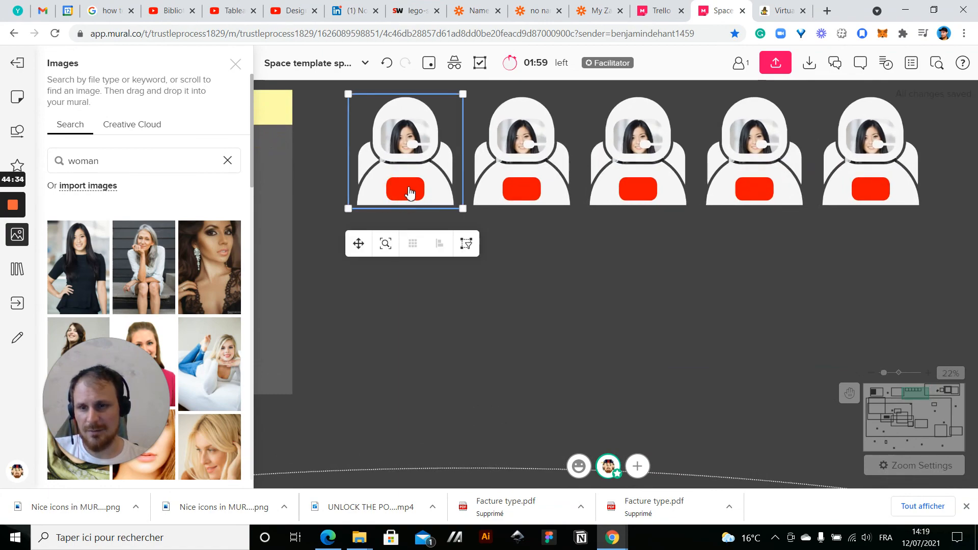
click(571, 286)
right_click(434, 201)
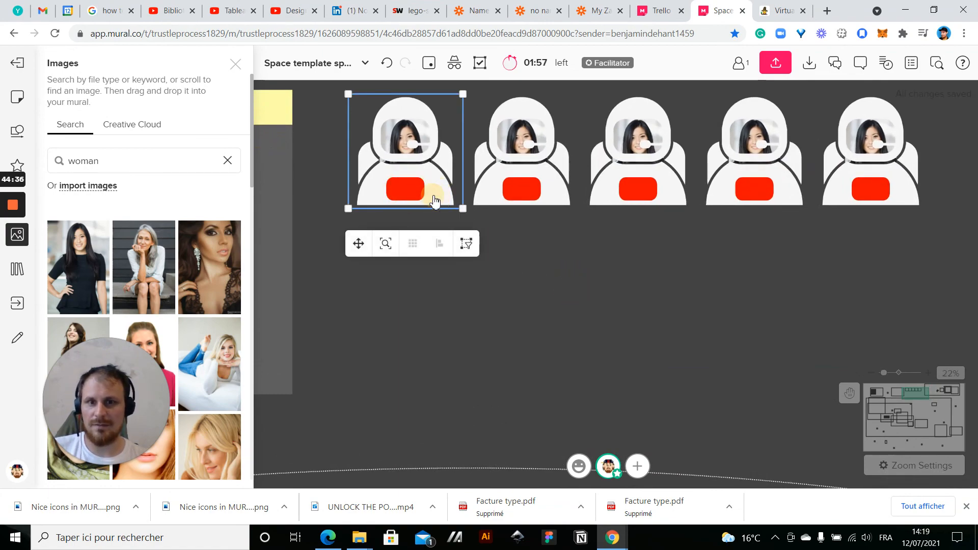
click(467, 362)
click(343, 316)
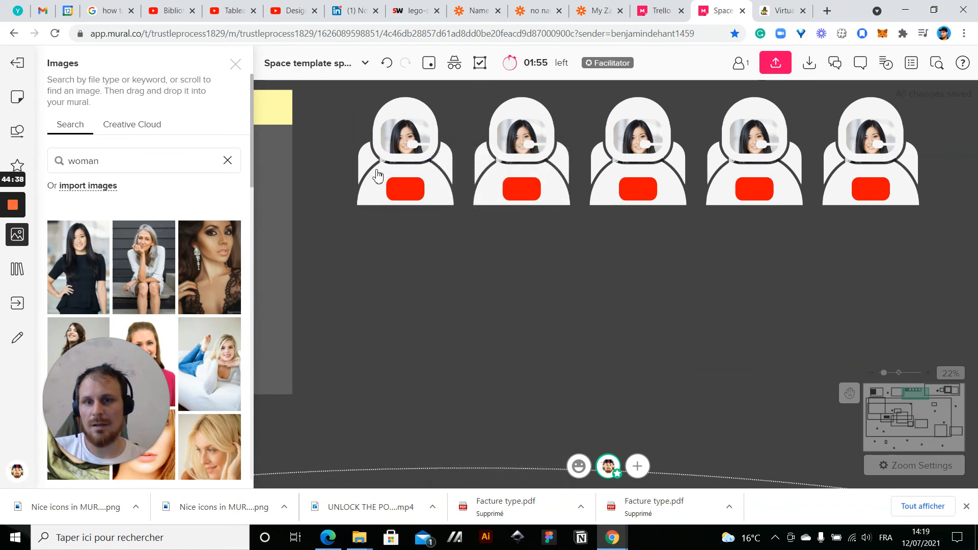
Send the first astronaut's icon to the back, then send the portrait photo behind the icon, leaving the red rectangle in front
click(408, 143)
right_click(375, 176)
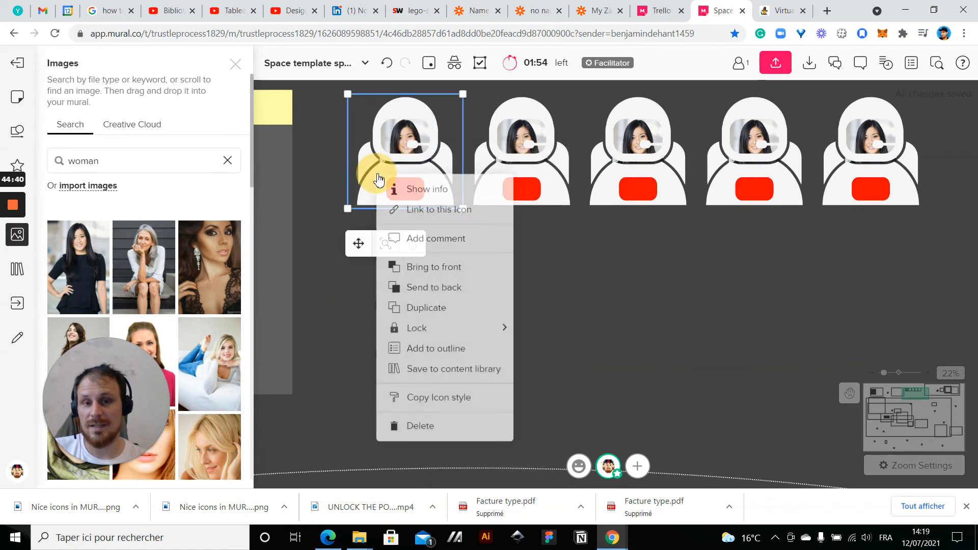
click(411, 291)
click(403, 138)
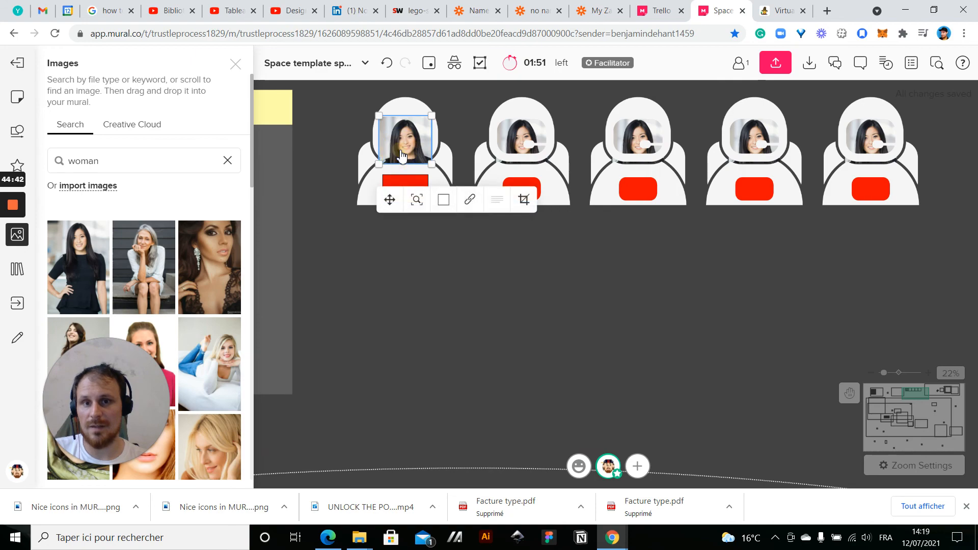
right_click(400, 150)
click(440, 270)
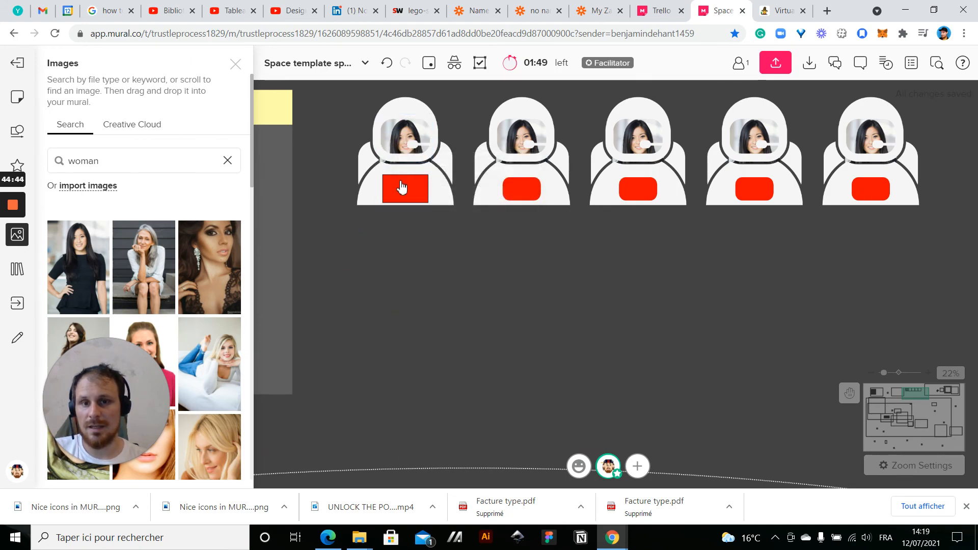
Enter a participant's first name on the first astronaut's red rectangle and enlarge the text
click(401, 196)
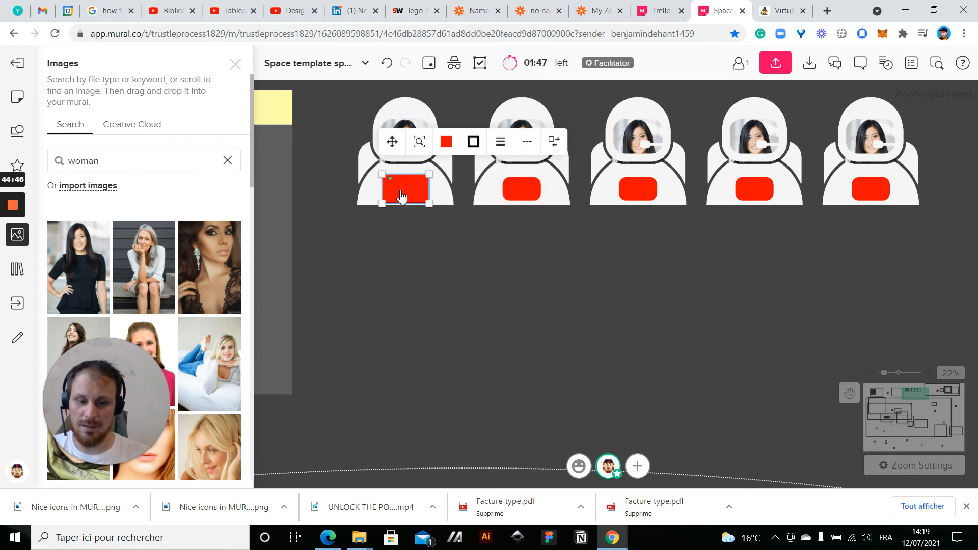
text(N)
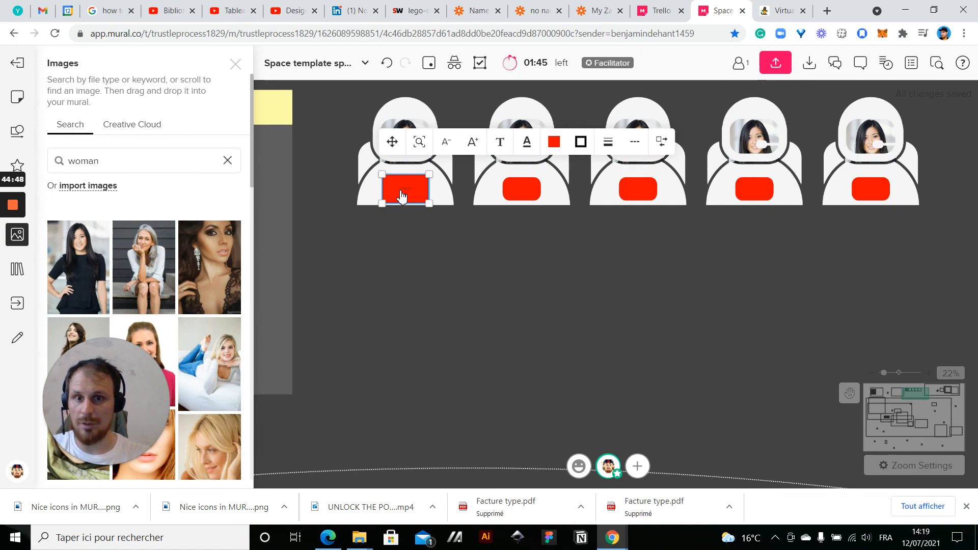
click(470, 147)
click(471, 148)
click(404, 284)
scroll(413, 186, up, 4)
double_click(400, 192)
click(392, 199)
click(392, 253)
Close the image search and examine the whole mural, from the participants area to the orange planet and its agenda box
scroll(392, 254, down, 5)
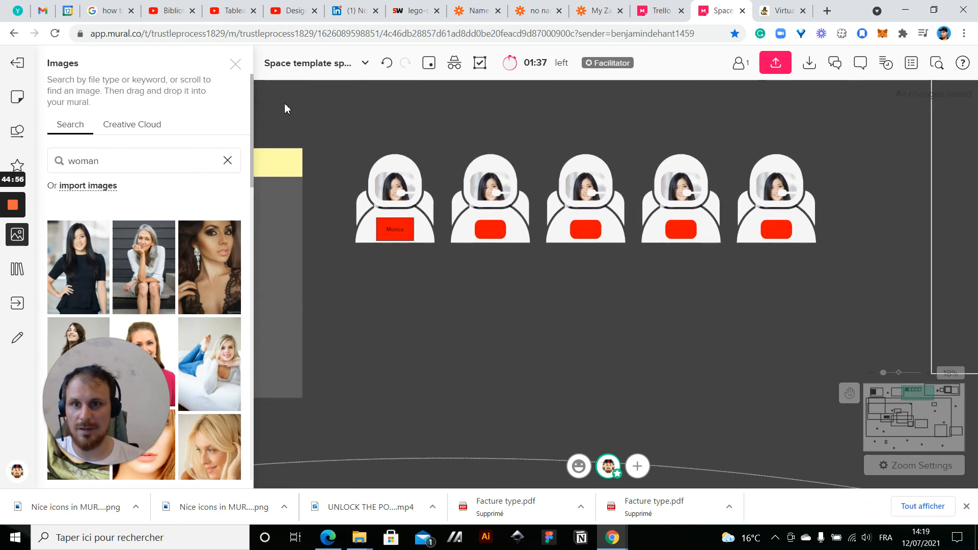
click(236, 67)
scroll(364, 378, down, 5)
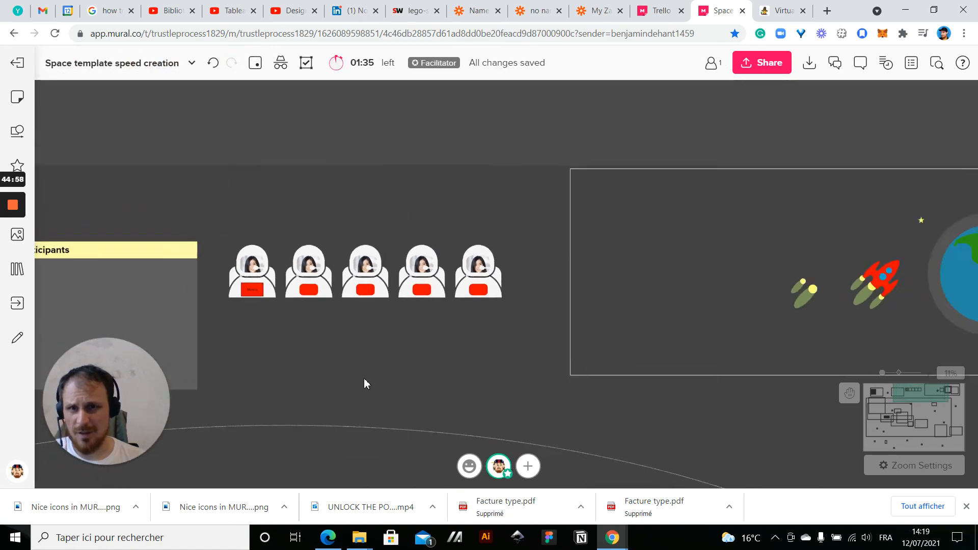
drag(392, 360, 574, 193)
scroll(577, 264, down, 3)
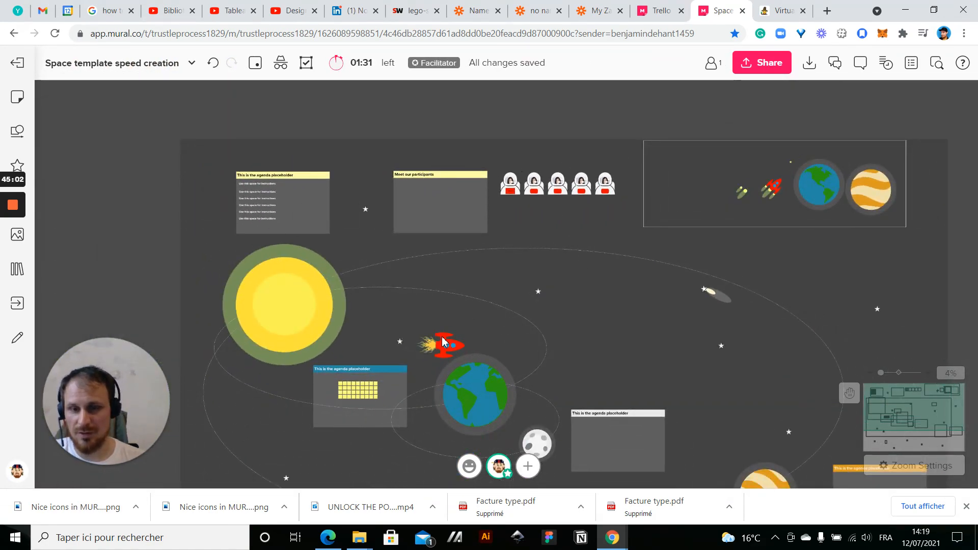
drag(649, 317, 616, 231)
drag(715, 264, 701, 143)
drag(675, 373, 610, 293)
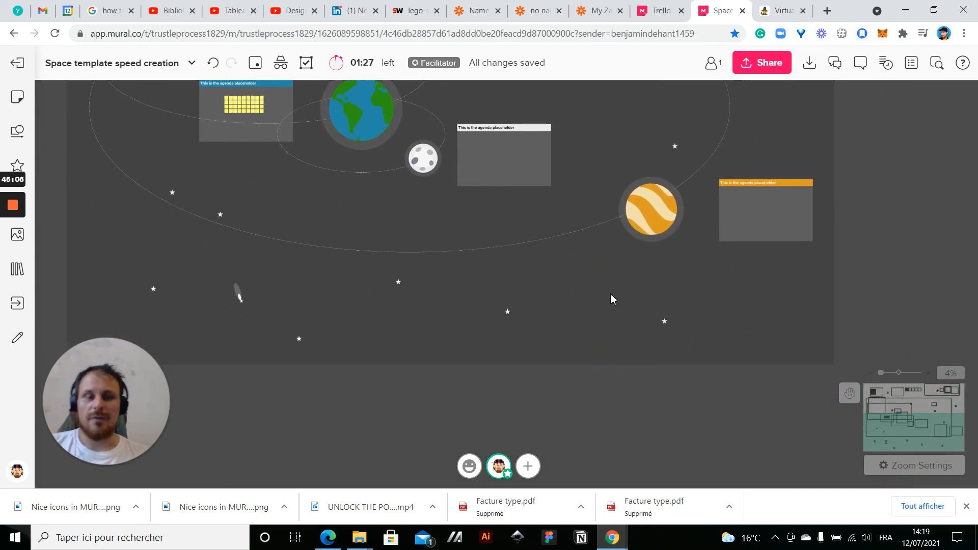
scroll(656, 192, up, 5)
drag(530, 202, 397, 247)
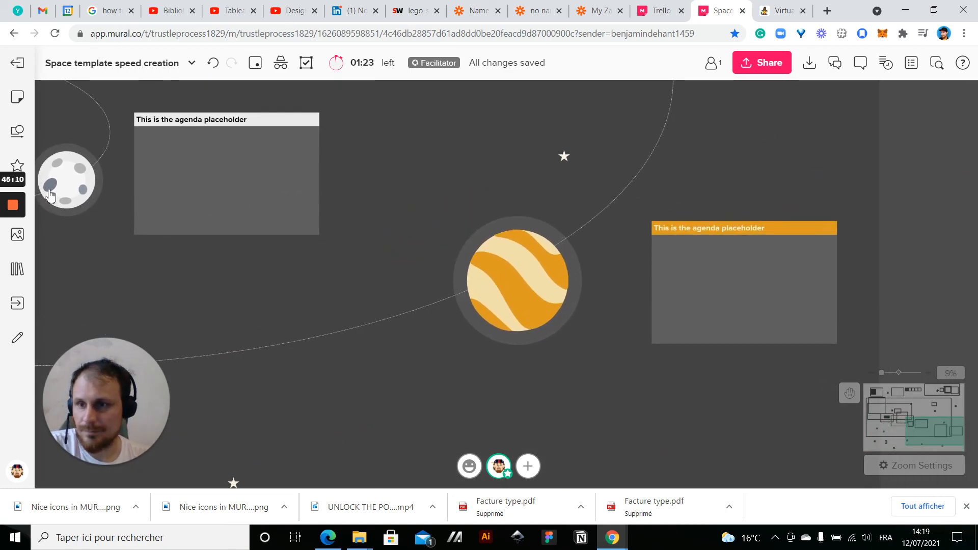
Add the icon of an astronaut holding a flag on top of the orange planet, scale it down slightly and colour it white
click(27, 170)
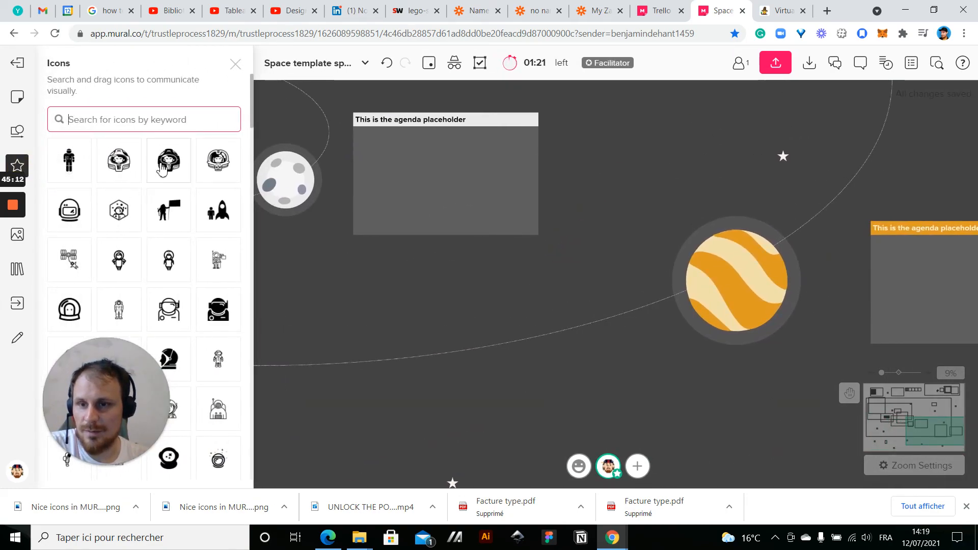
drag(169, 210, 717, 335)
drag(651, 310, 738, 218)
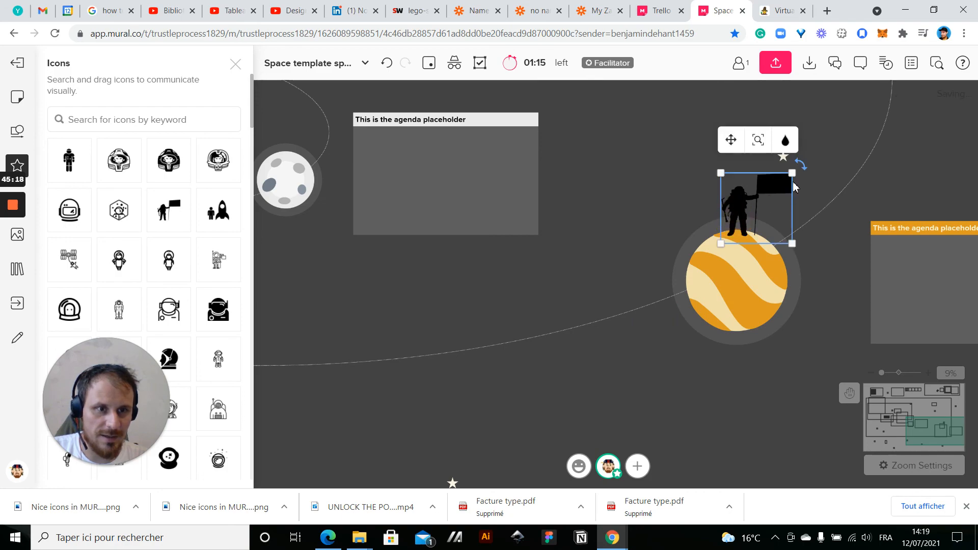
drag(790, 168, 784, 183)
click(785, 150)
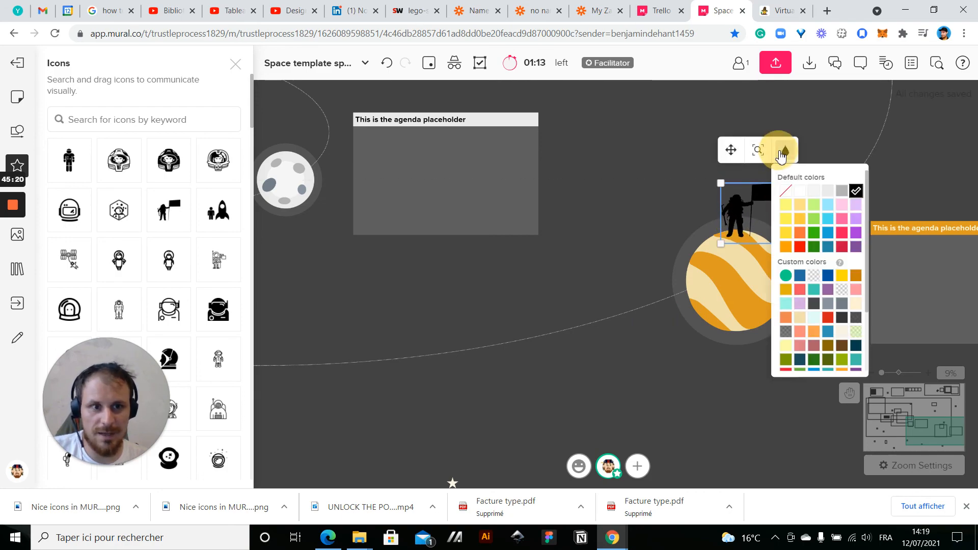
click(802, 193)
click(659, 206)
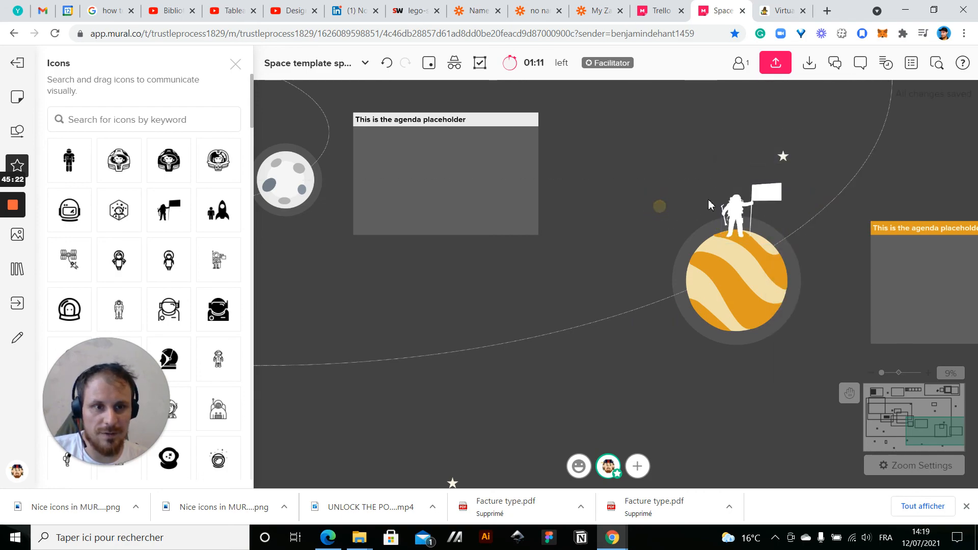
Add a yellow sticky note, change it to a rectangular shape and fit it over the astronaut's flag
scroll(833, 220, up, 3)
click(502, 176)
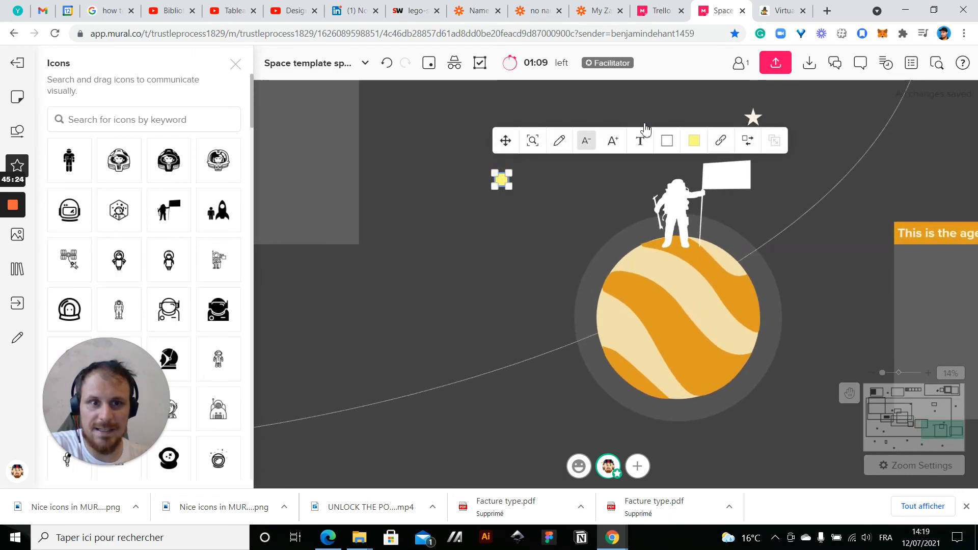
click(745, 142)
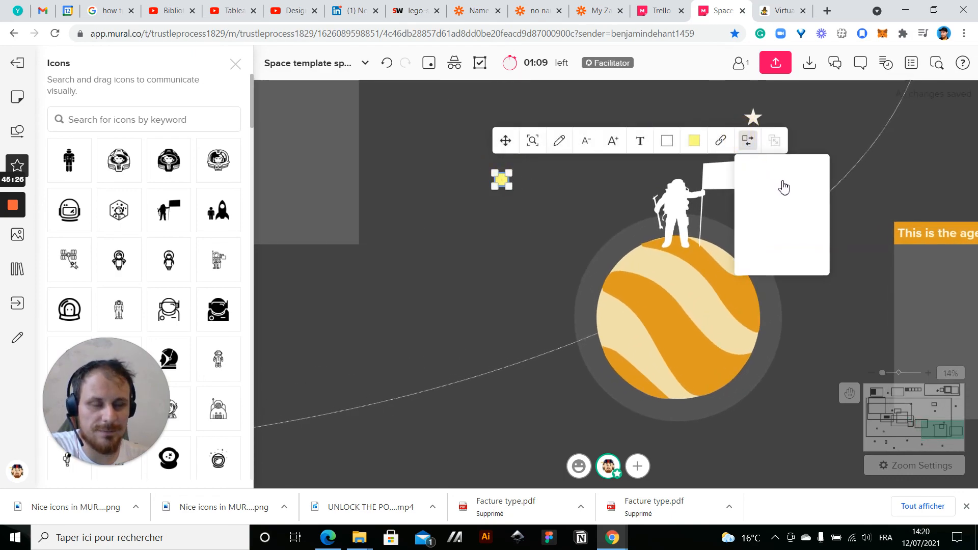
click(782, 174)
drag(520, 190, 728, 187)
drag(613, 183, 456, 197)
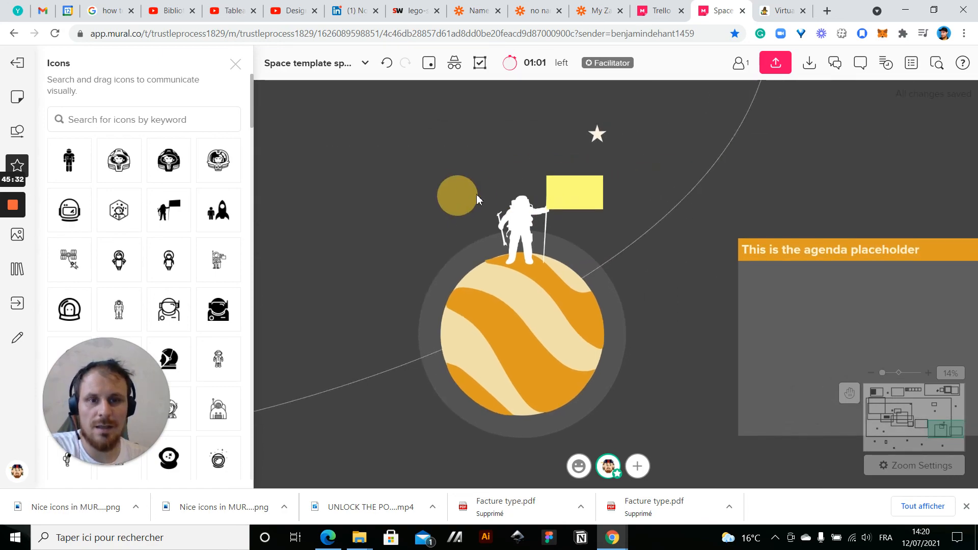
Write "this is our goal" on the yellow sticky note covering the astronaut's flag
click(589, 199)
click(589, 201)
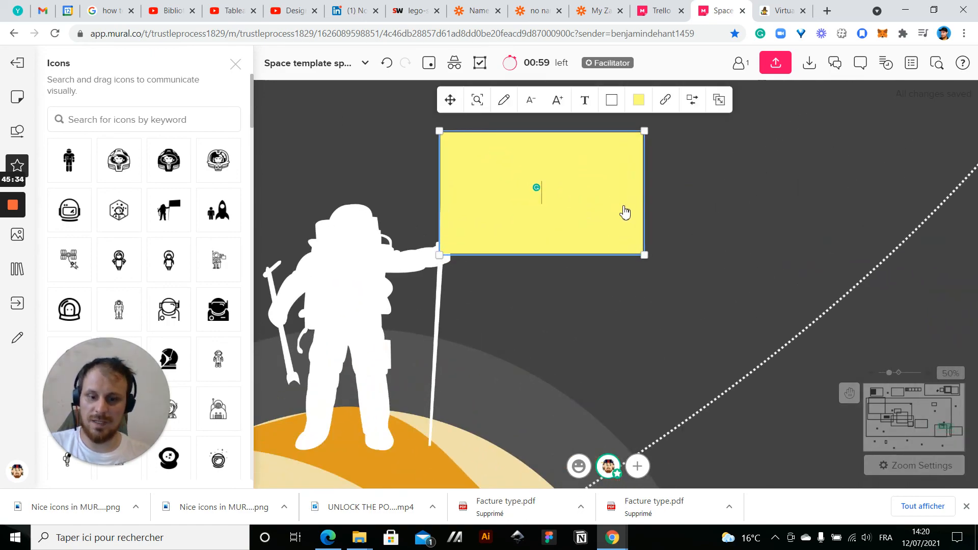
text(this is our goal)
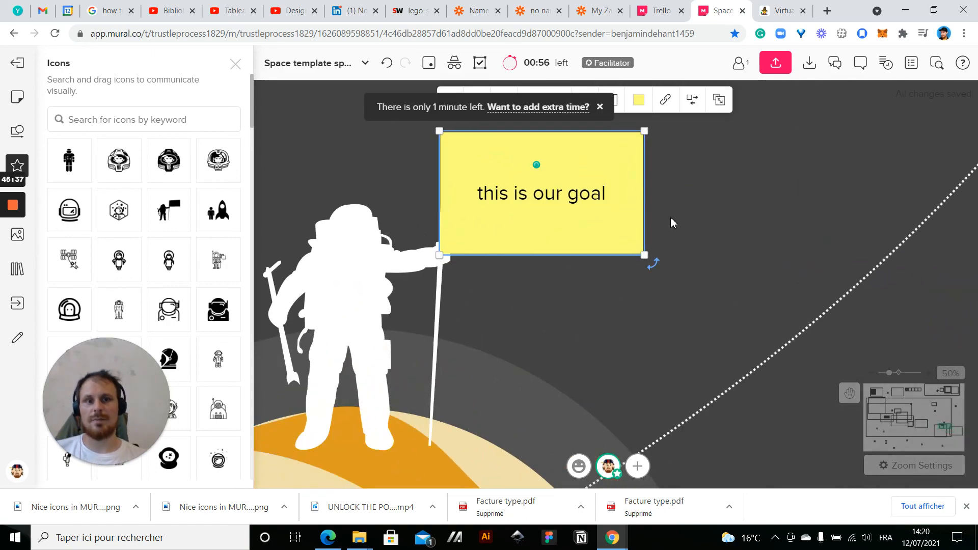
click(711, 223)
scroll(491, 207, down, 10)
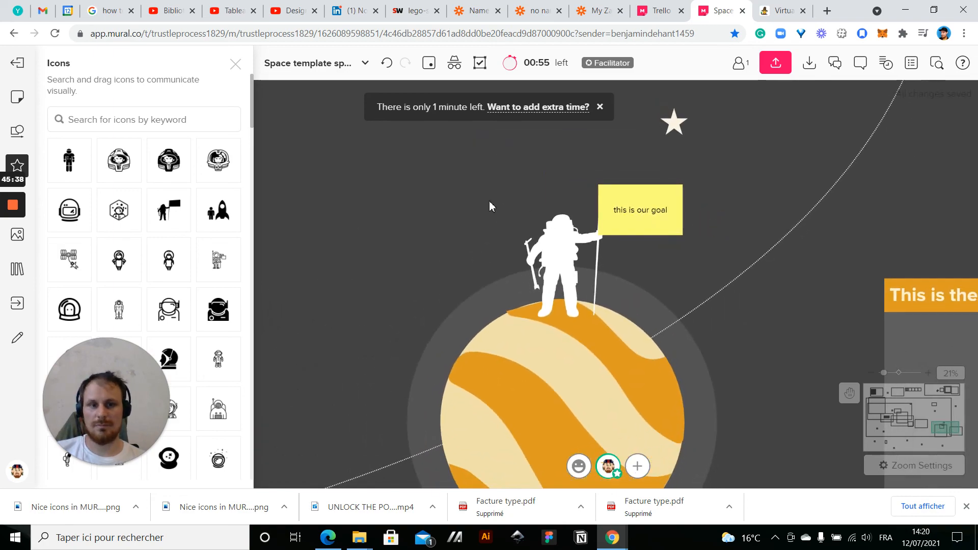
Close the icon library and examine the whole finished mural, including the planets, orbits, agenda boxes and participants area
drag(386, 392, 474, 409)
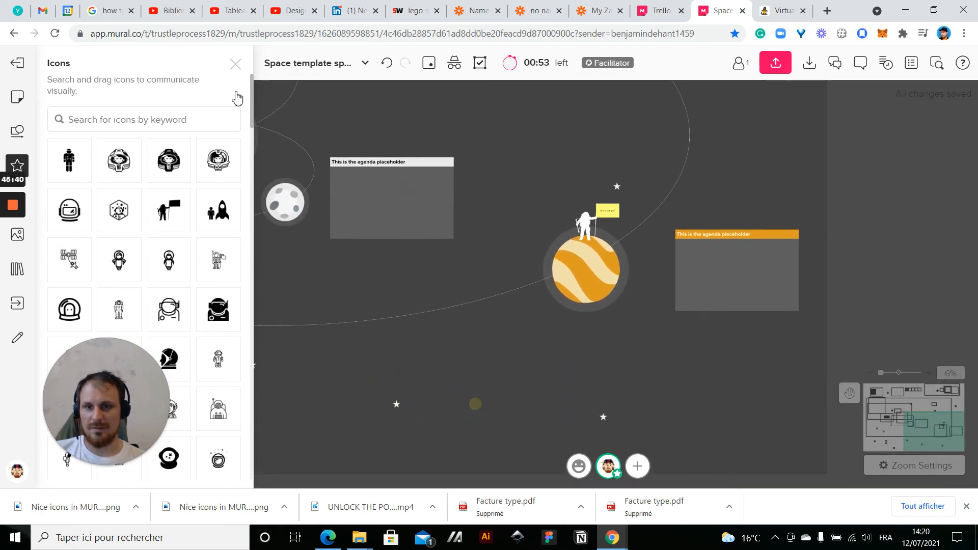
click(237, 66)
drag(647, 244, 850, 252)
drag(500, 367, 572, 387)
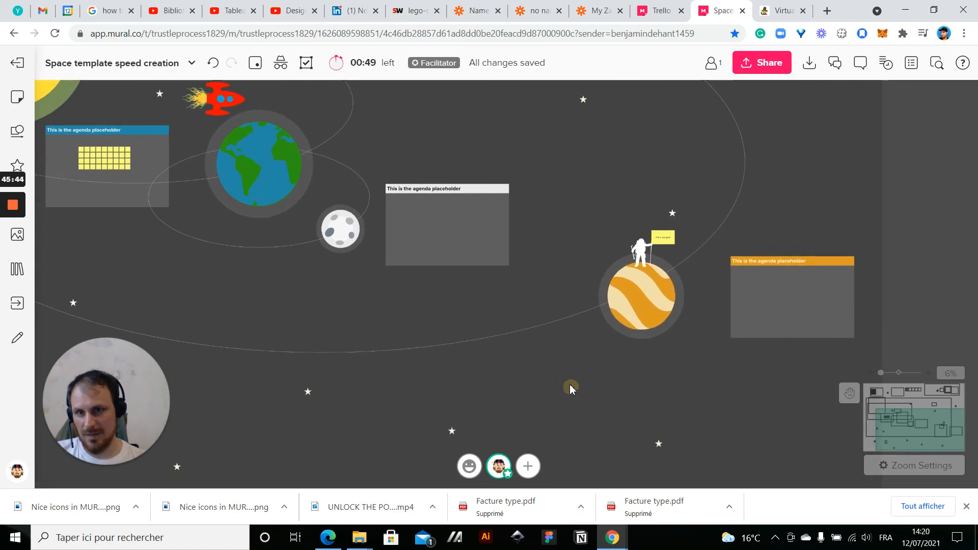
click(776, 284)
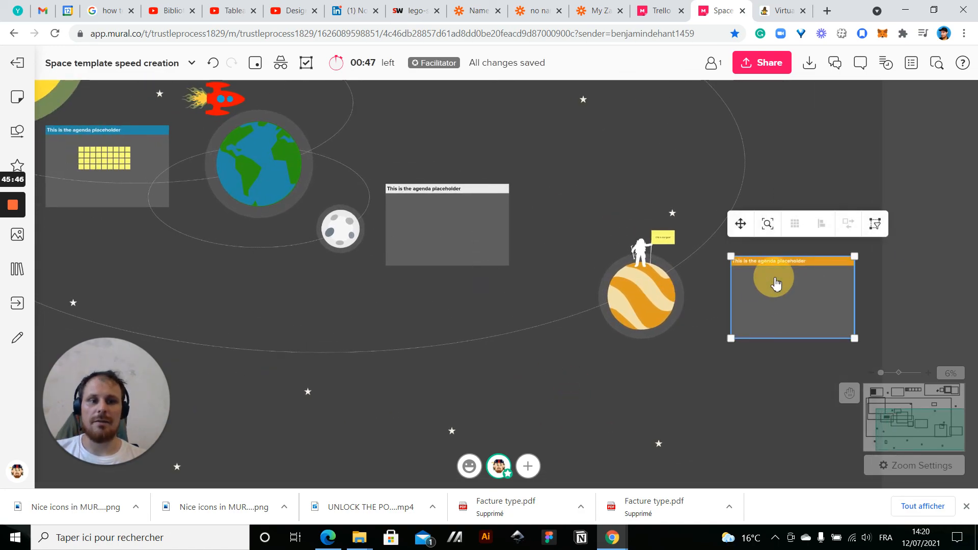
click(597, 157)
drag(574, 175, 712, 175)
scroll(700, 439, down, 3)
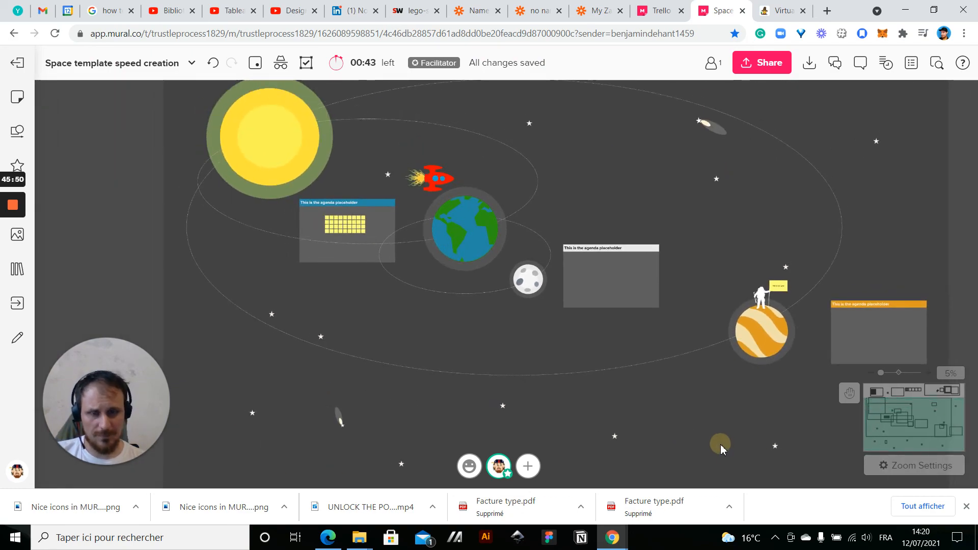
drag(687, 417, 646, 462)
drag(857, 277, 842, 236)
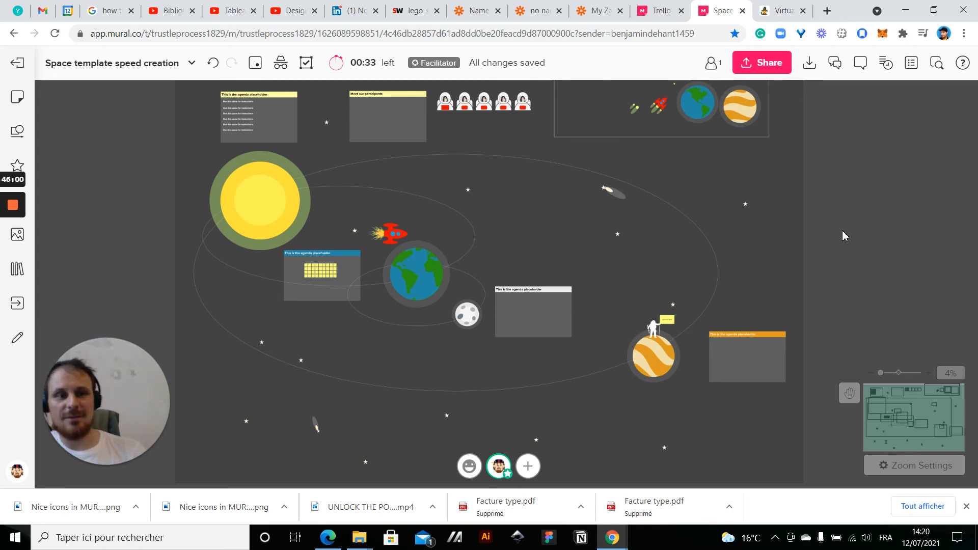
drag(855, 242, 901, 239)
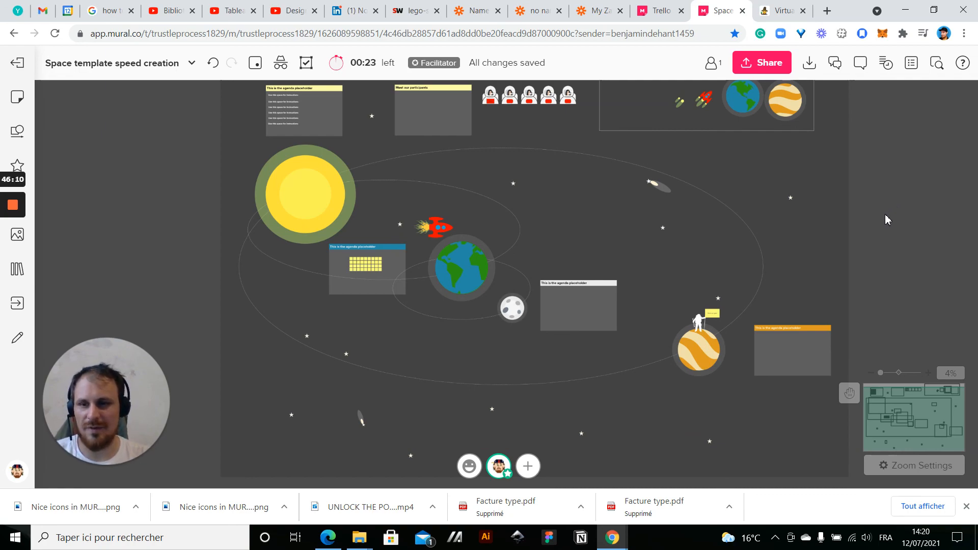
drag(876, 249, 802, 224)
scroll(864, 253, down, 1)
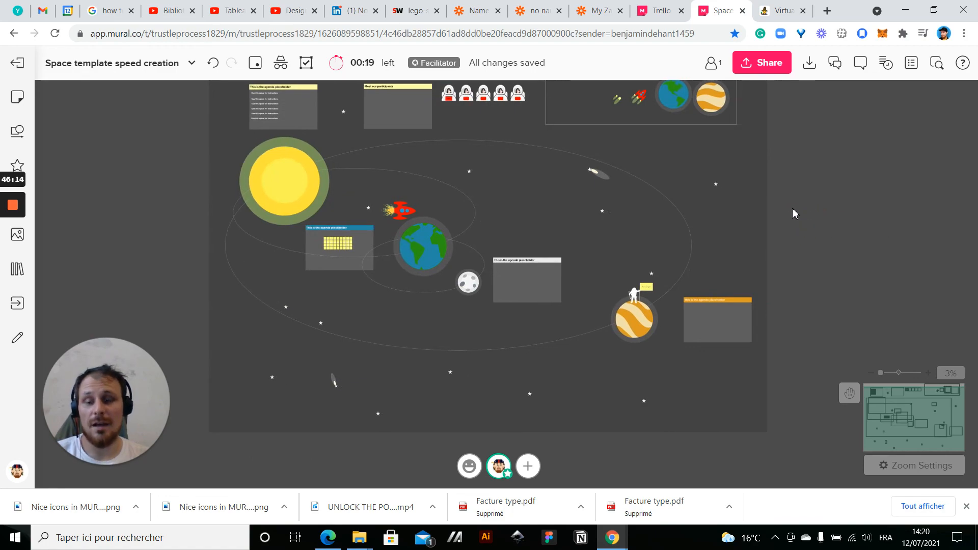
drag(854, 170, 835, 209)
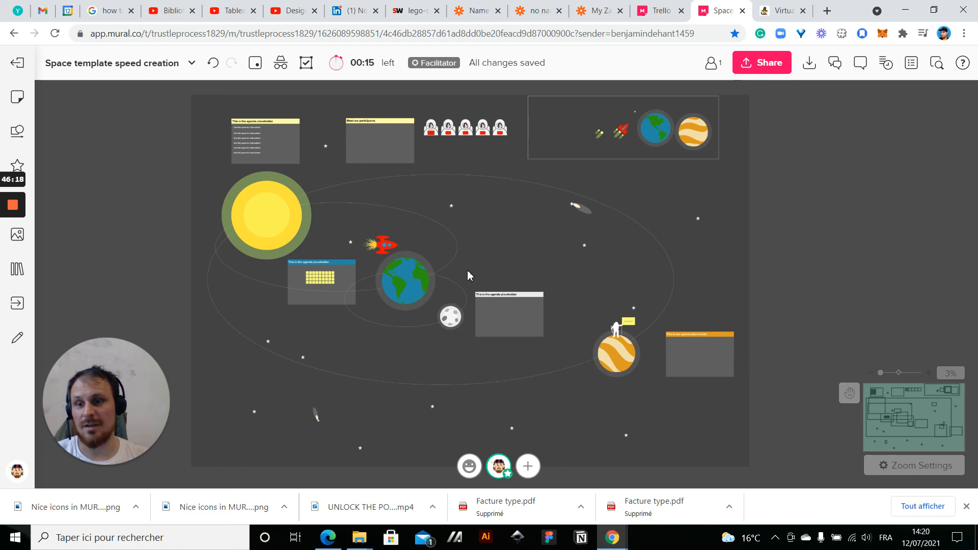
mouse_move(808, 242)
mouse_down()
mouse_move(825, 231)
mouse_move(821, 246)
mouse_up()
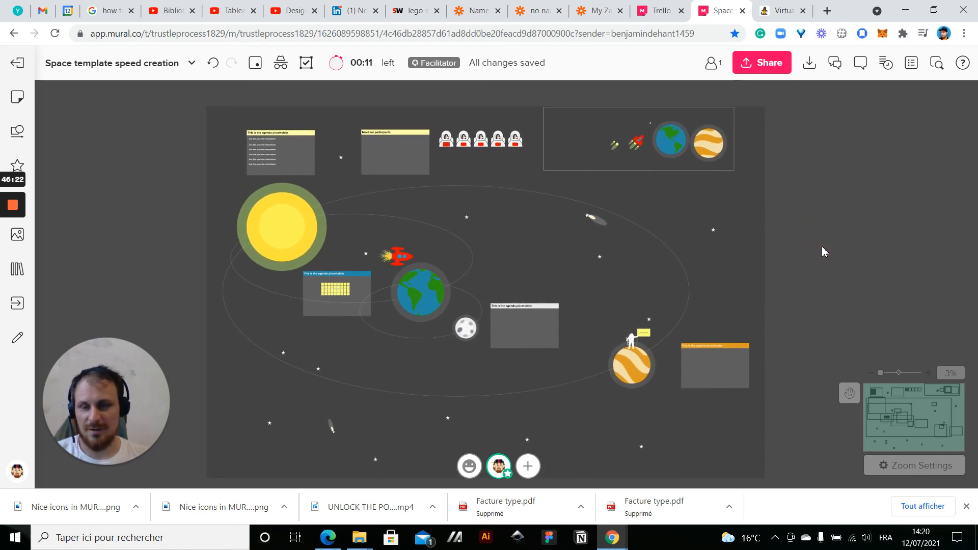